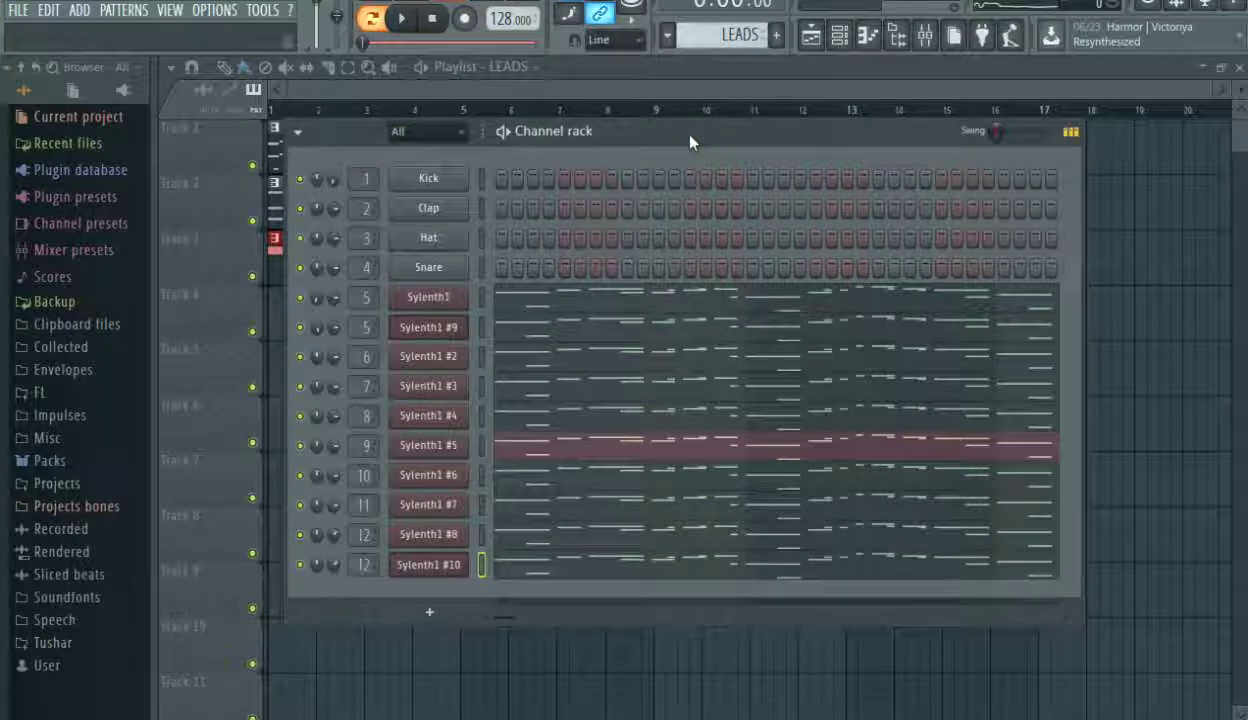
Switch to the CHORDS pattern and add a new Sylenth1 channel to the channel rack.
scroll(725, 34, "down", 1)
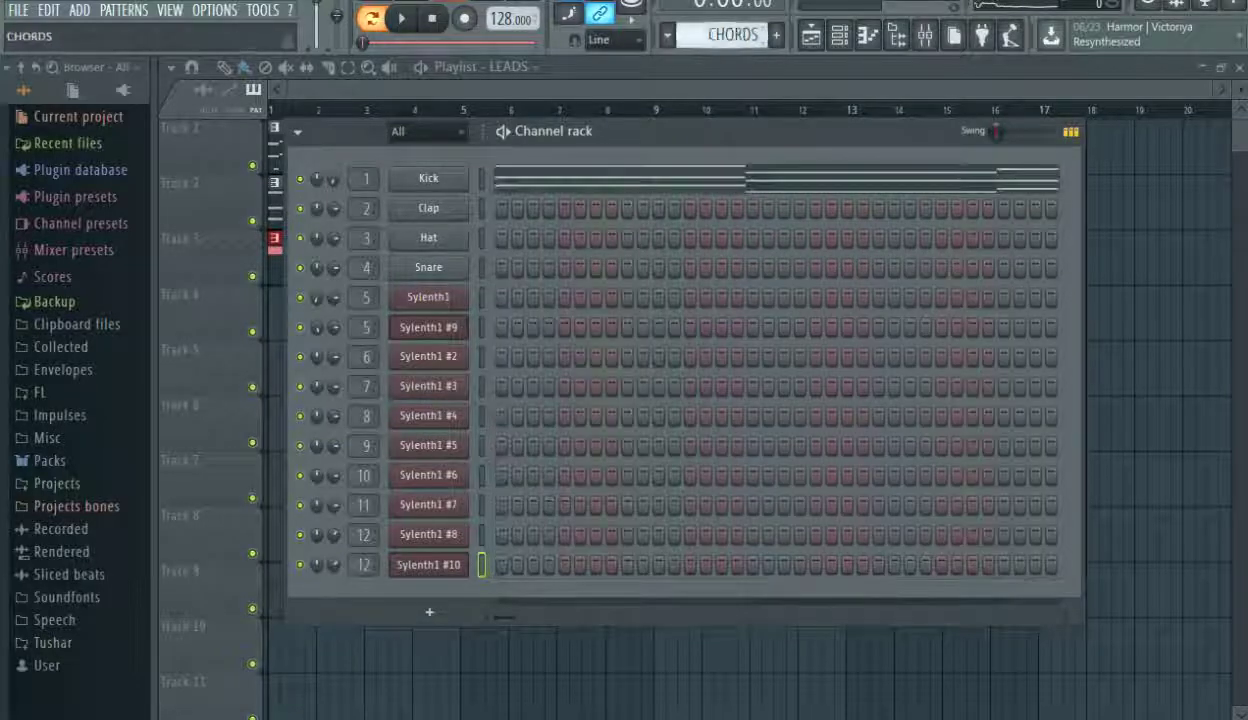
left_click(428, 614)
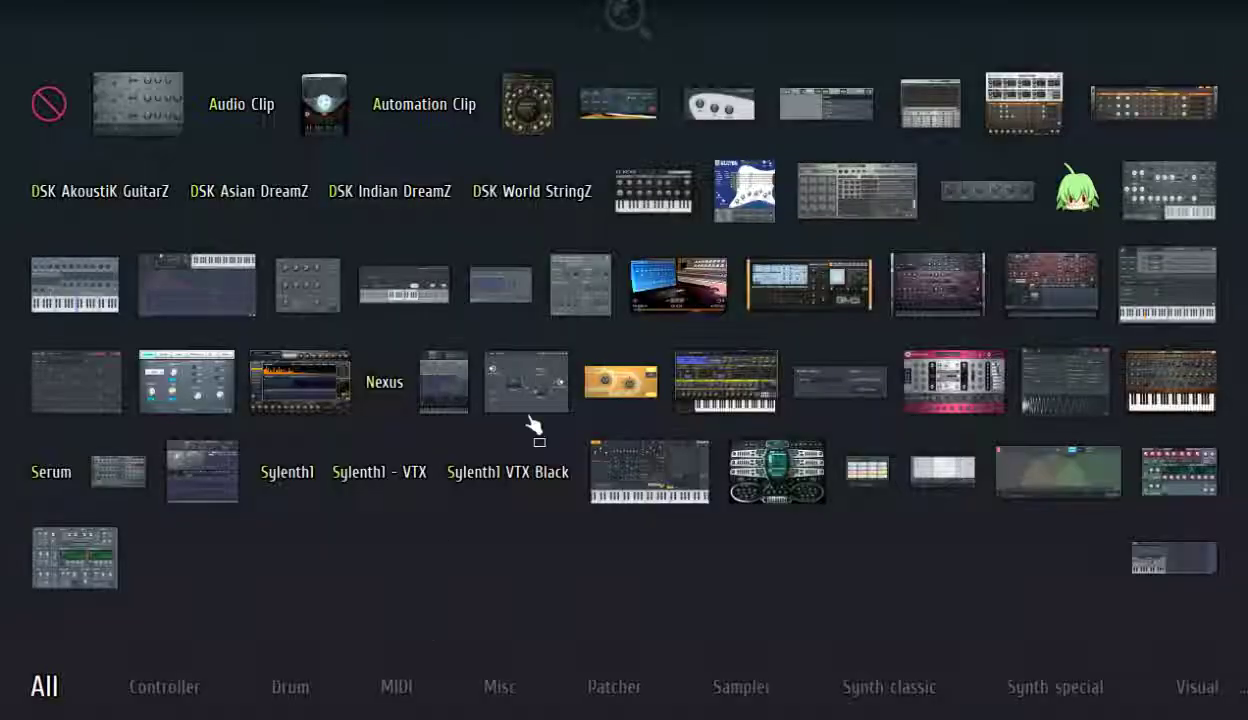
left_click(300, 484)
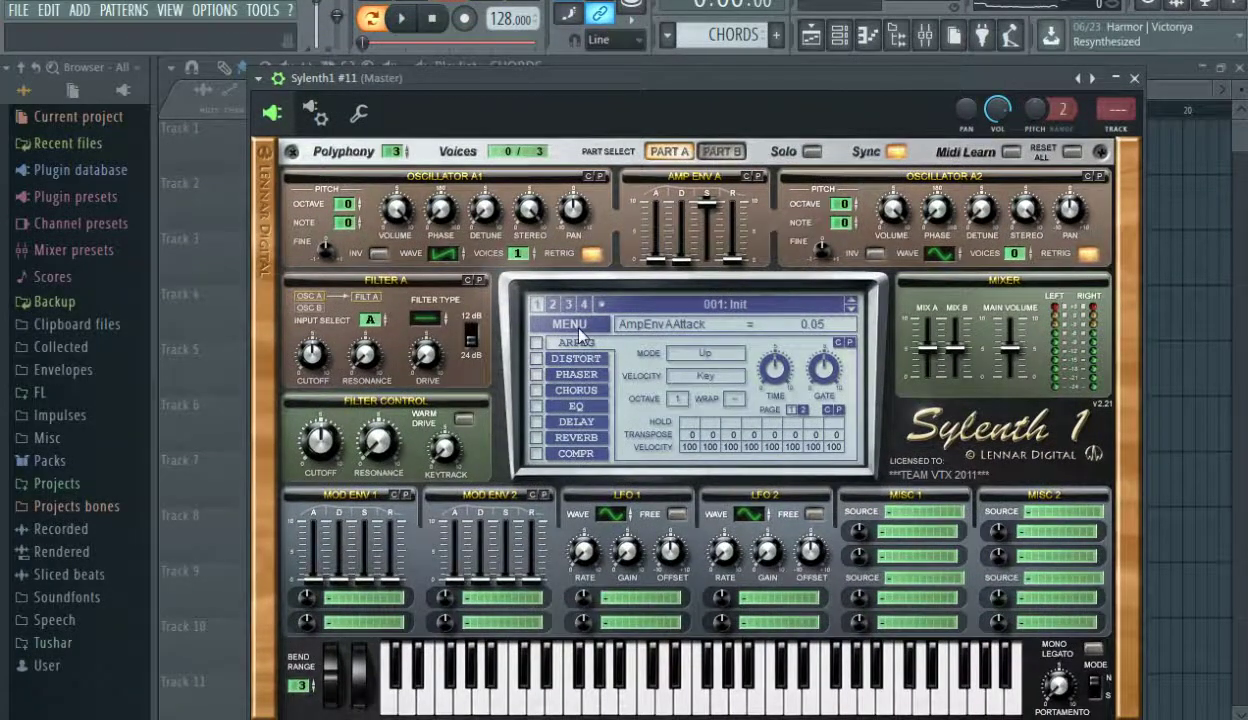
Load the cd1.fxp preset from the KSHMR Style track presets folder into the new Sylenth1 channel.
left_click(570, 325)
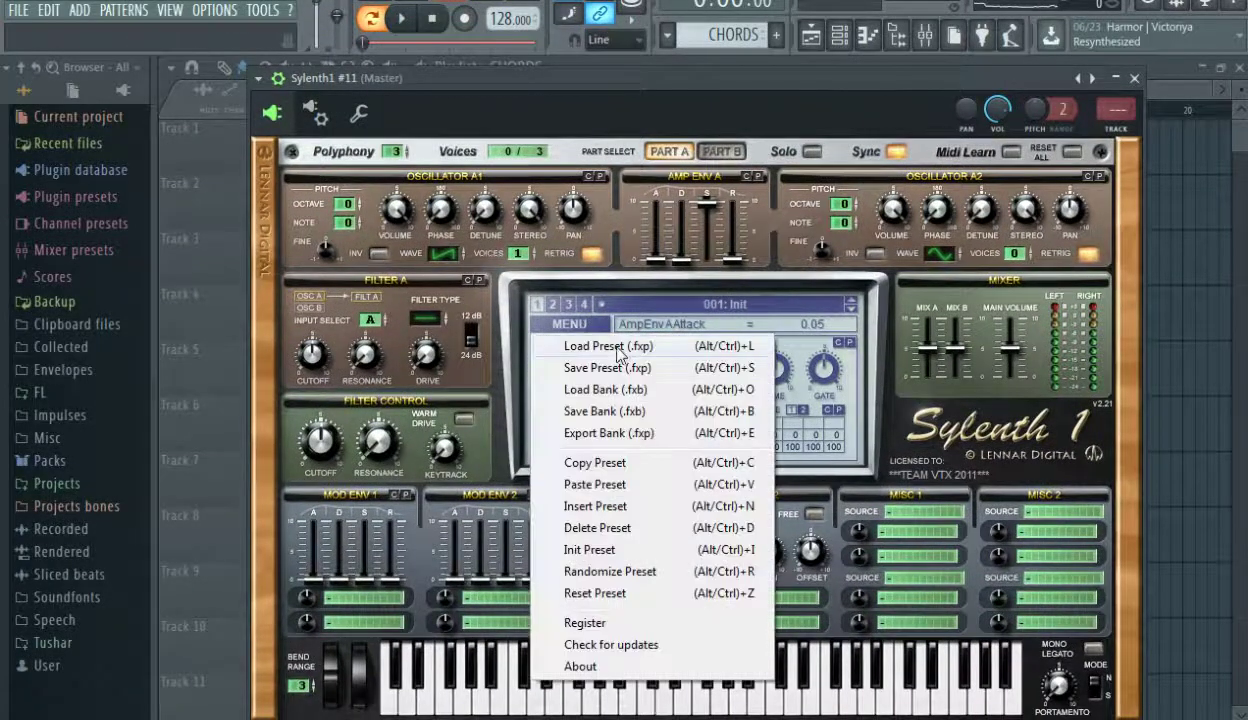
left_click(619, 348)
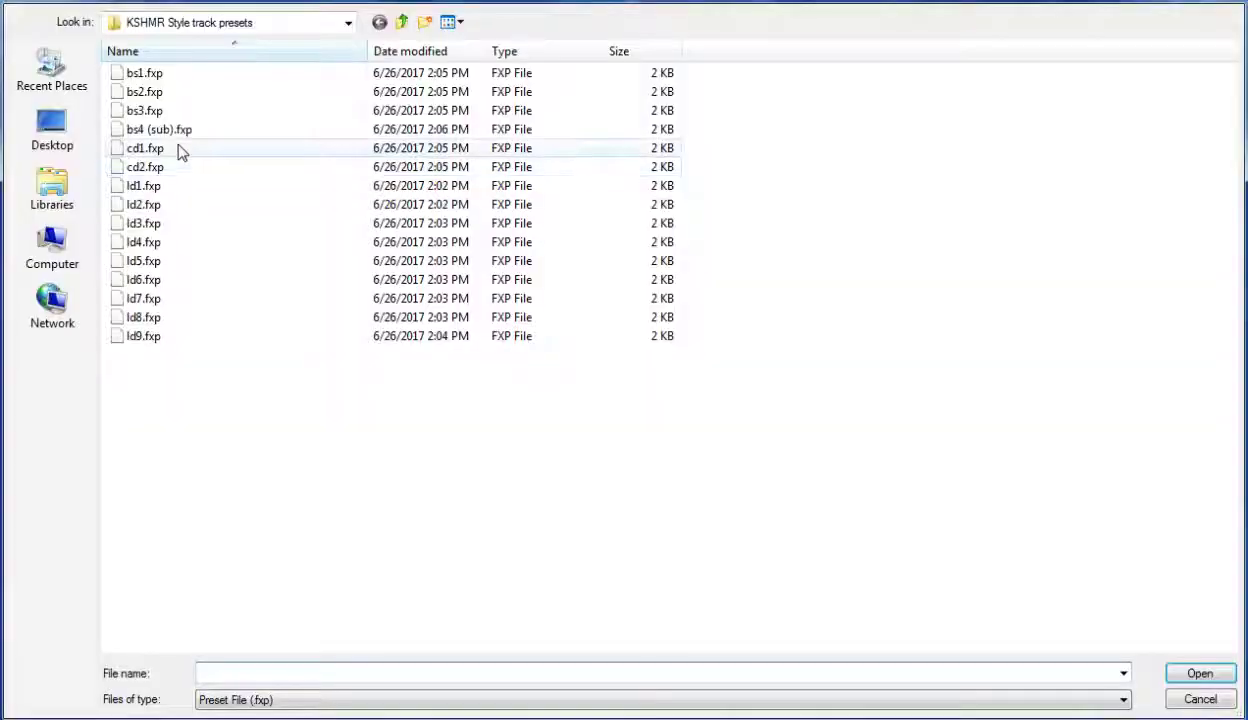
left_click(157, 150)
double_click(157, 150)
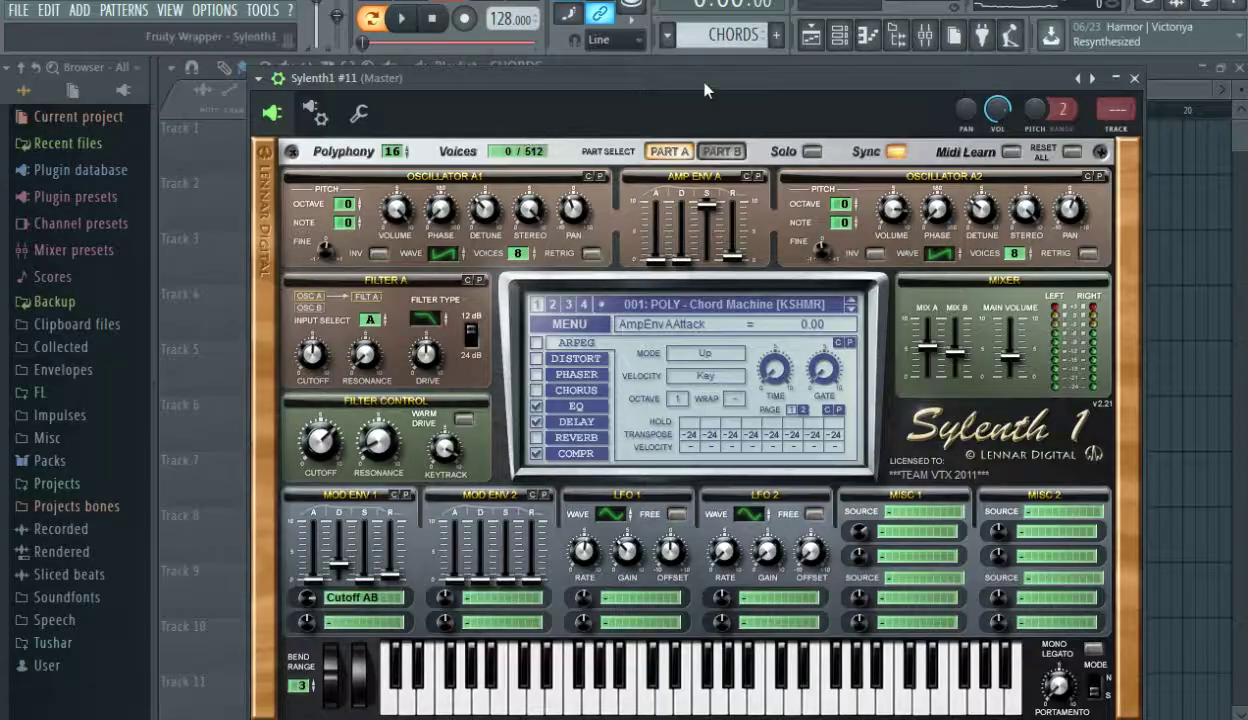
left_click_drag(705, 90, 684, 202)
Clone the Sylenth1 #11 channel and load the cd2.fxp preset into the clone.
left_click(655, 134)
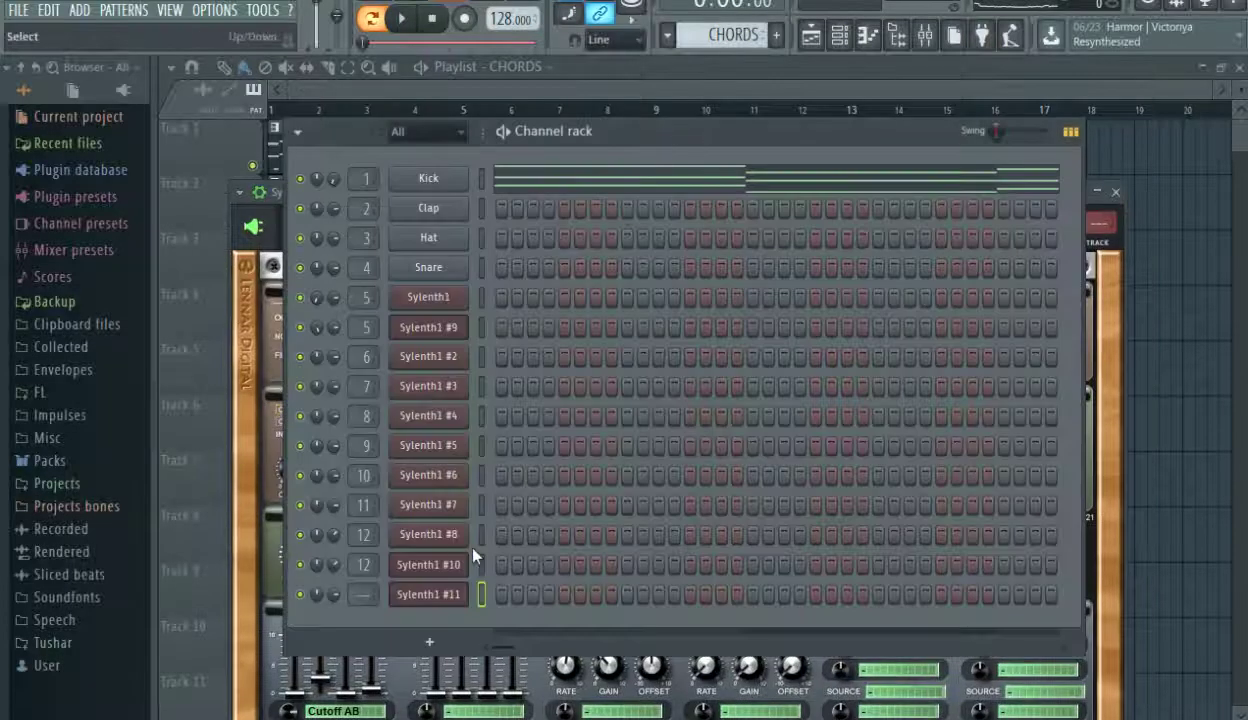
right_click(424, 590)
left_click(509, 645)
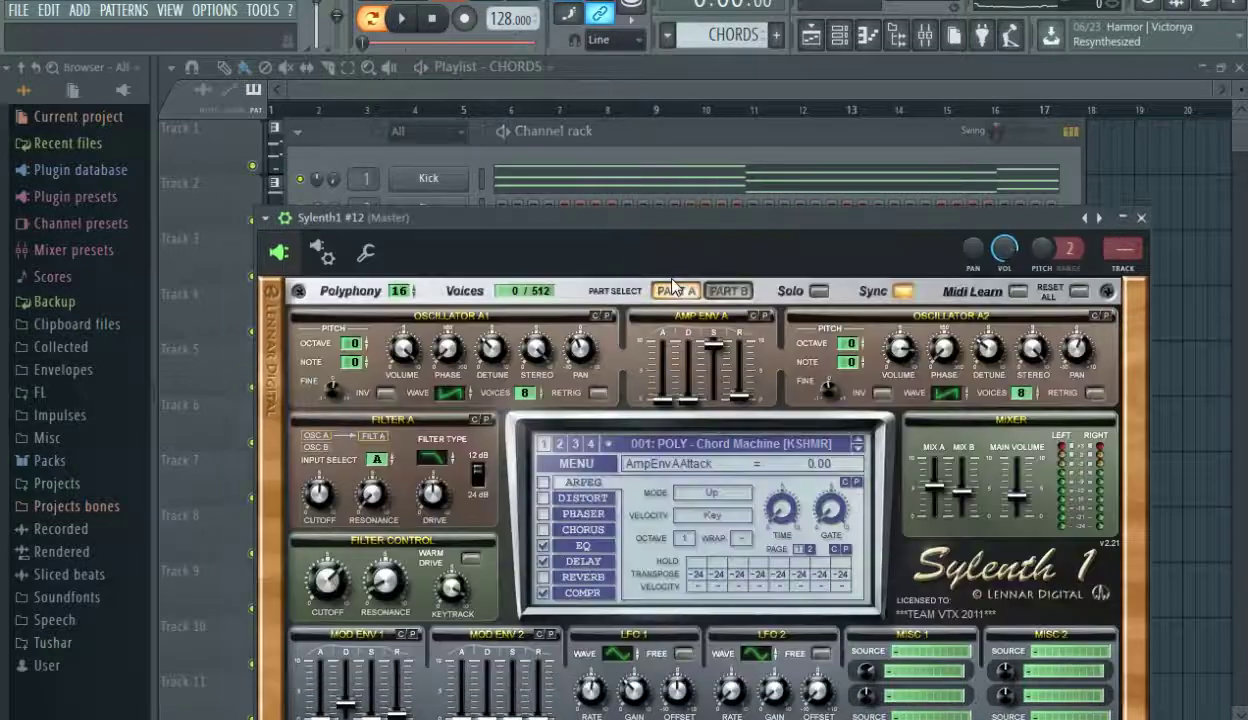
left_click(572, 466)
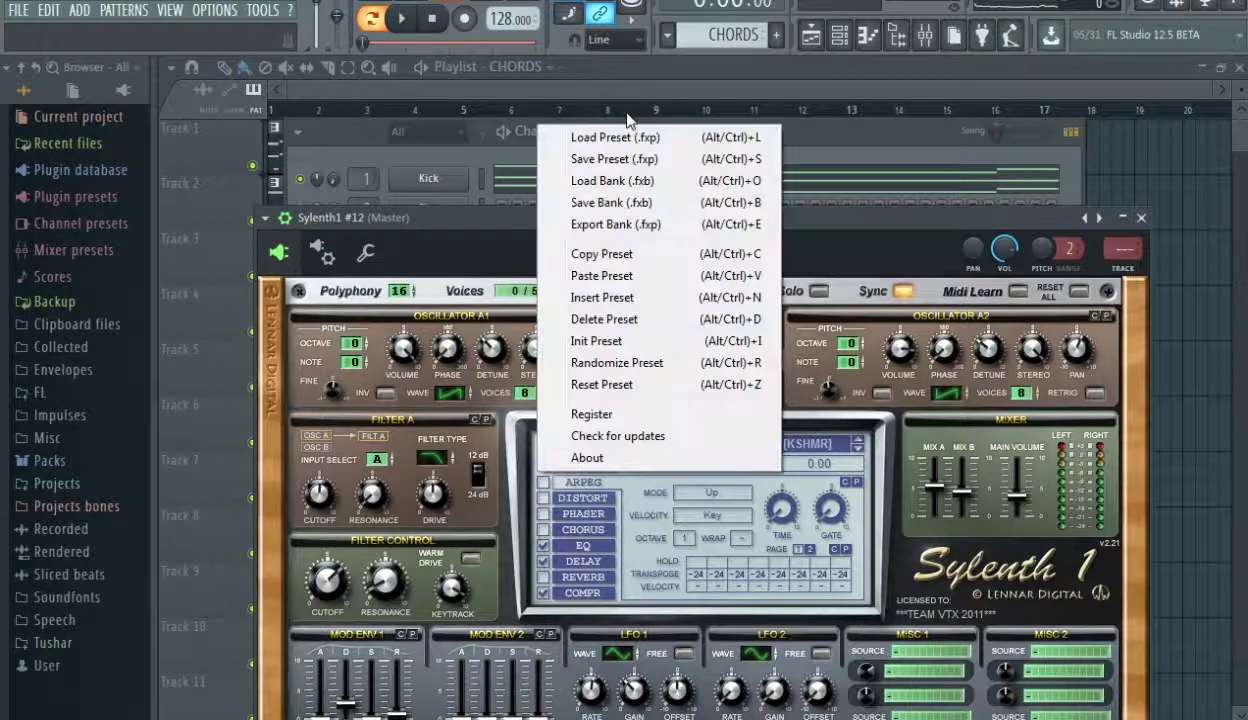
left_click(627, 140)
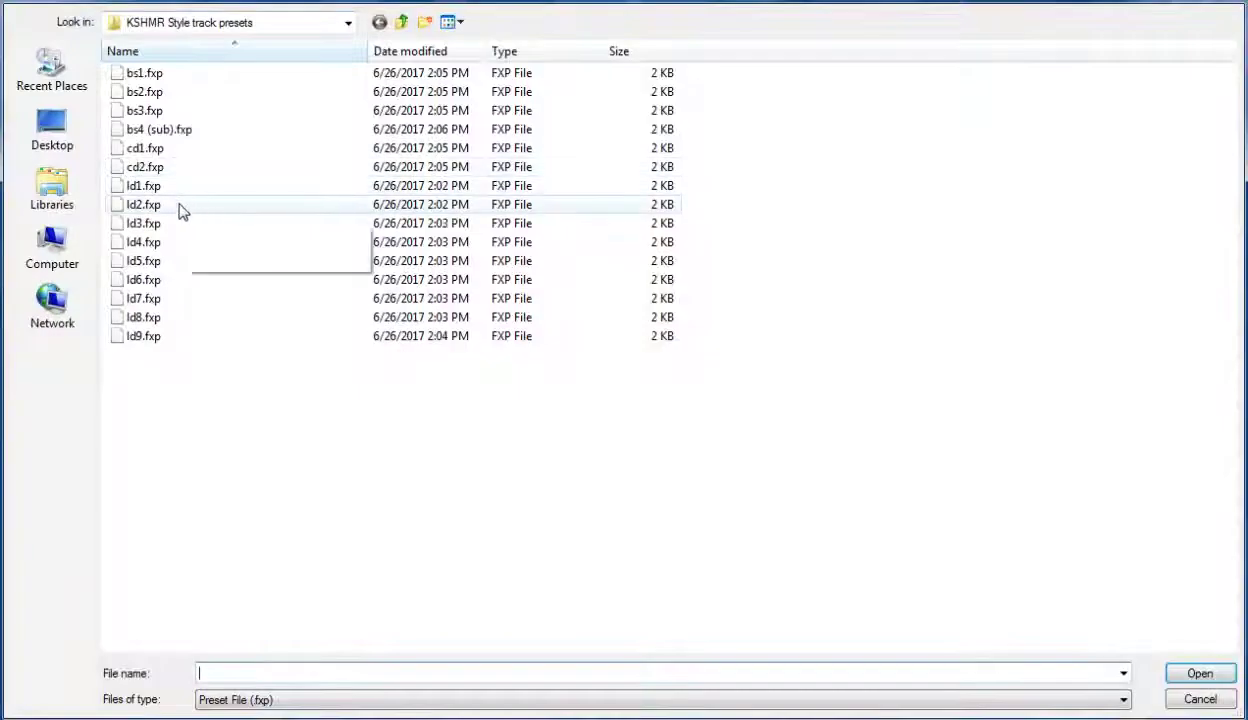
double_click(160, 168)
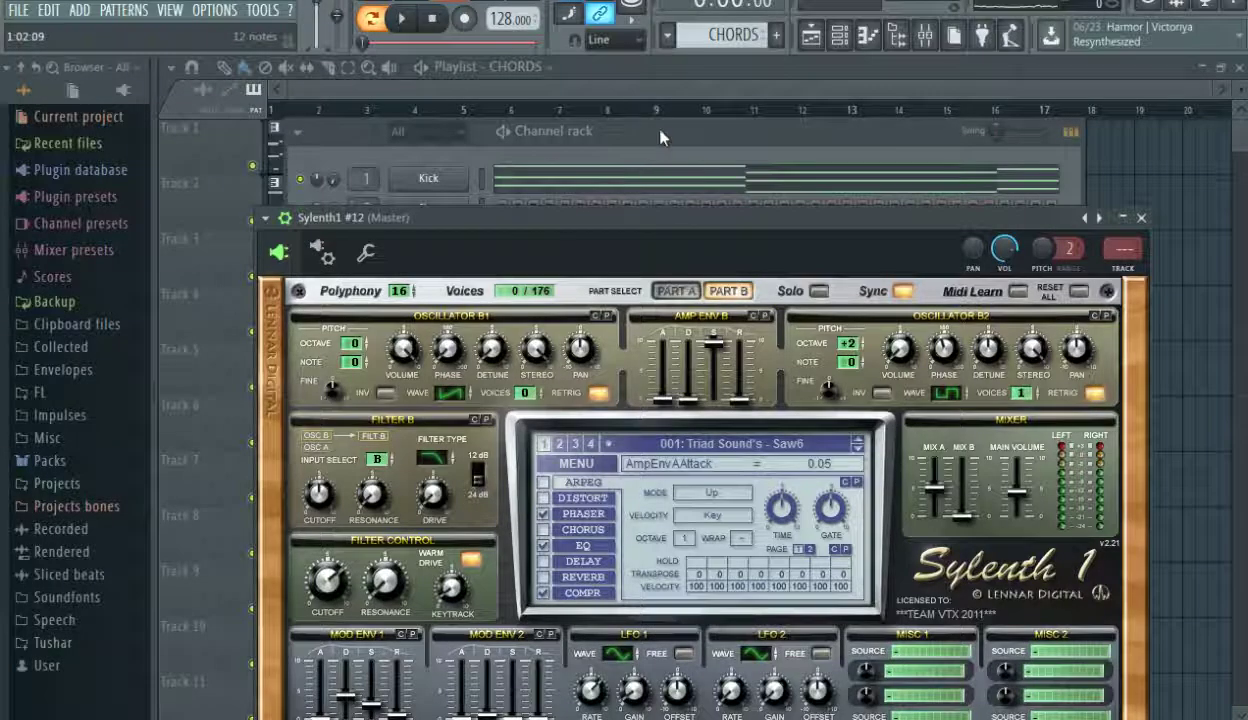
Cut the chord notes from the Kick channel and paste them into Sylenth1 #11 and Sylenth1 #12.
left_click(643, 126)
right_click(462, 173)
left_click(644, 189)
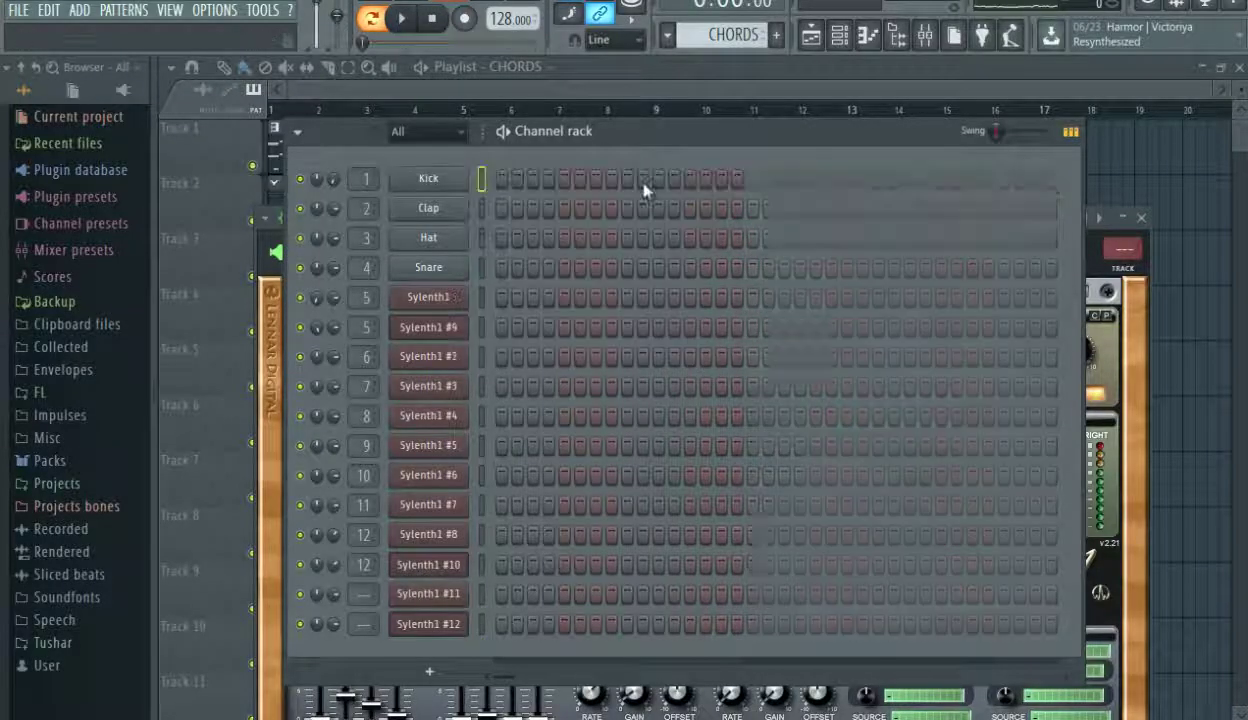
right_click(447, 603)
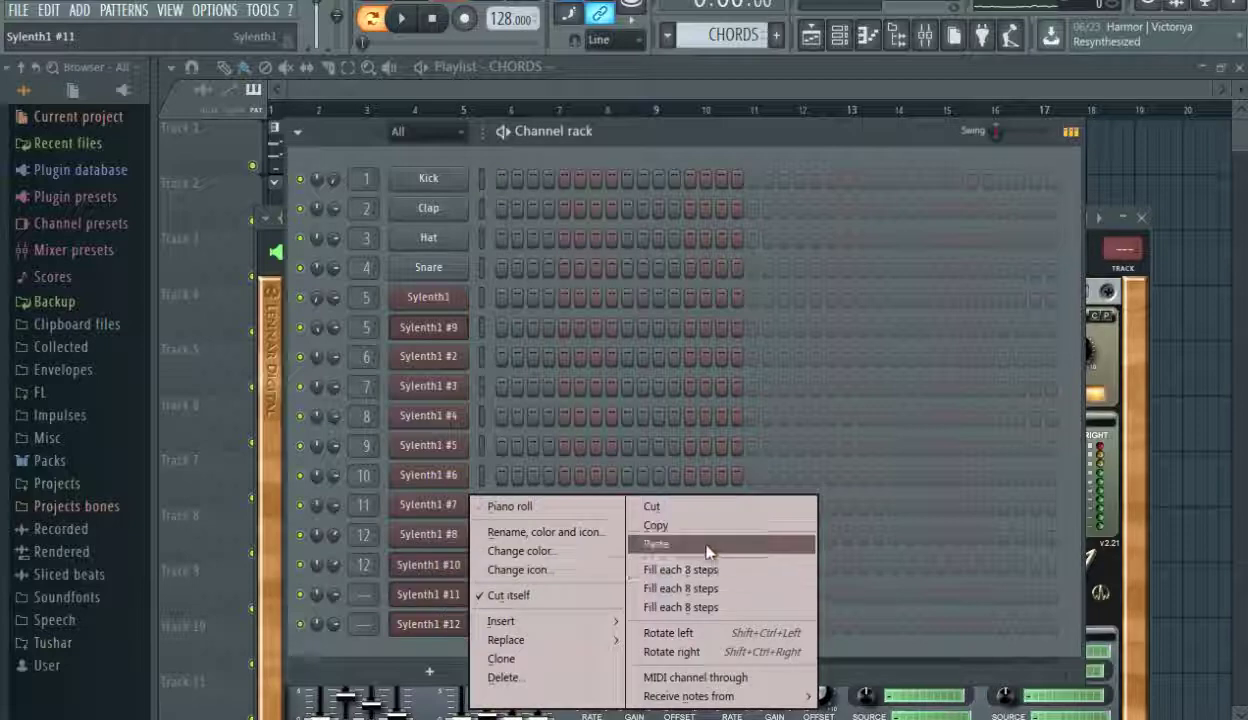
left_click(708, 536)
right_click(455, 624)
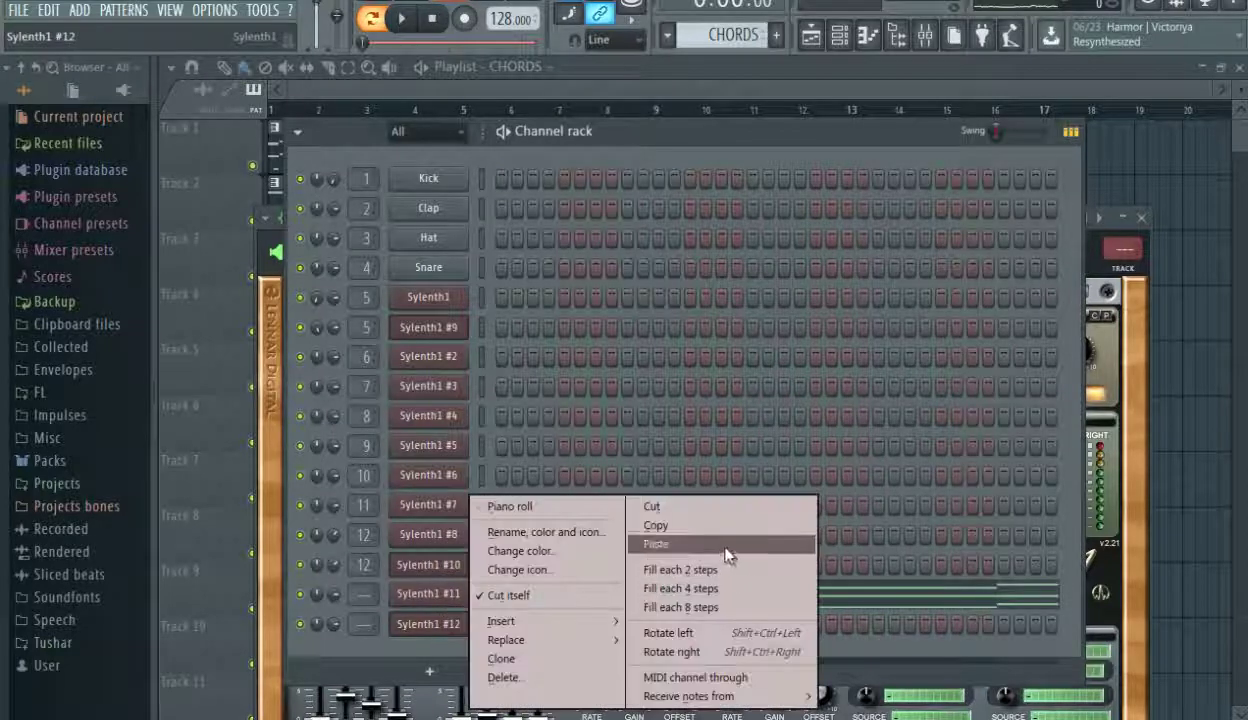
left_click(650, 543)
Play the CHORDS pattern to hear the two layered Sylenth1 chord sounds, and stop playback.
key("space")
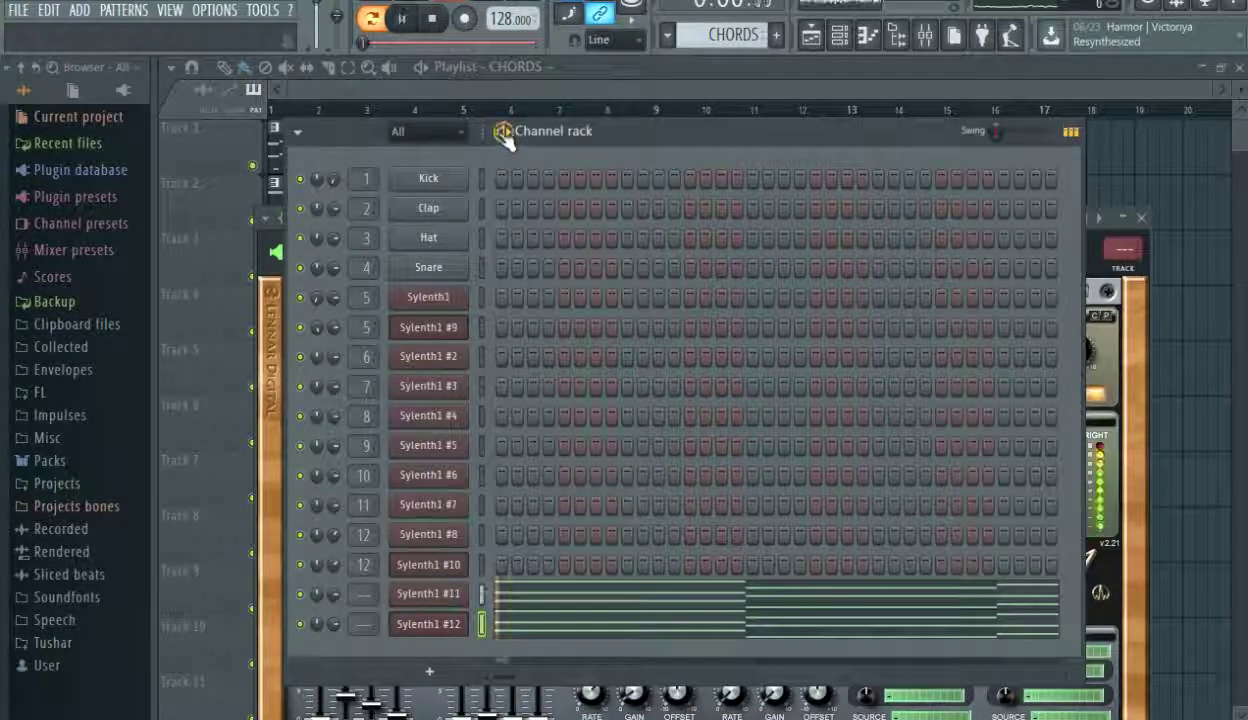
left_click_drag(637, 150, 617, 90)
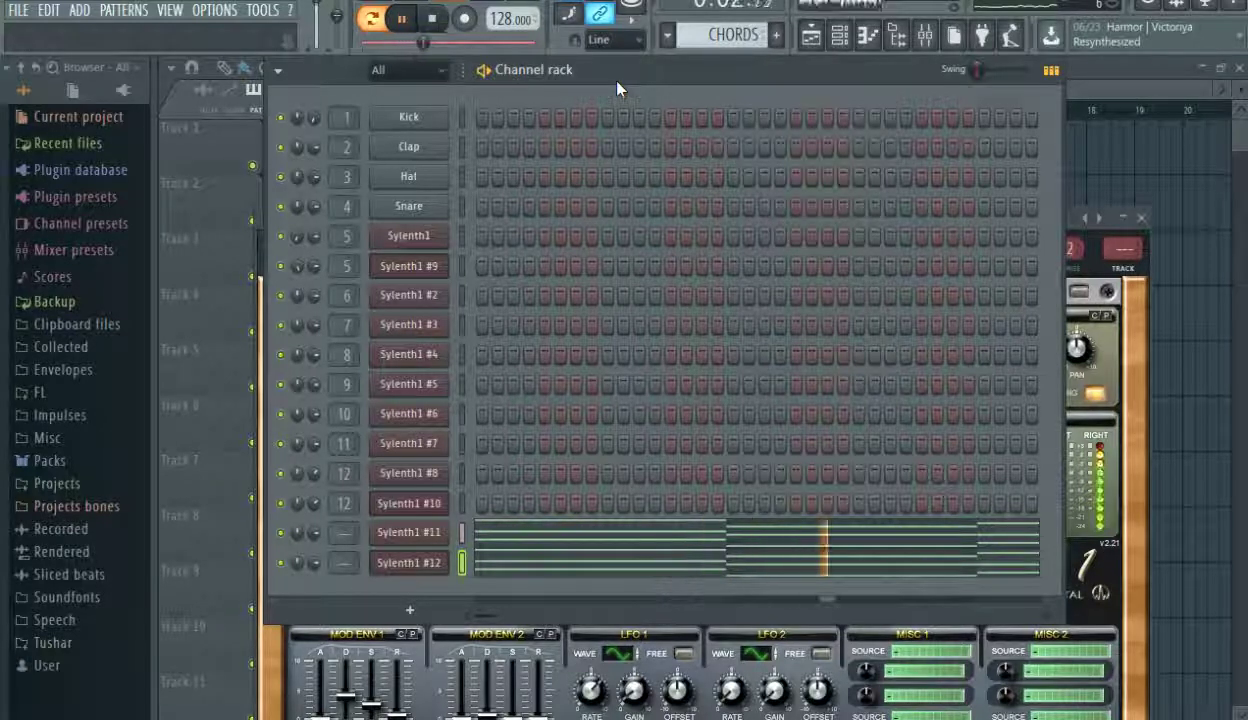
key("space")
Route Sylenth1 #11 and #12 to separate mixer tracks starting from Insert 13, and lower both faders, #11 to about -5.5 dB.
left_click(461, 532)
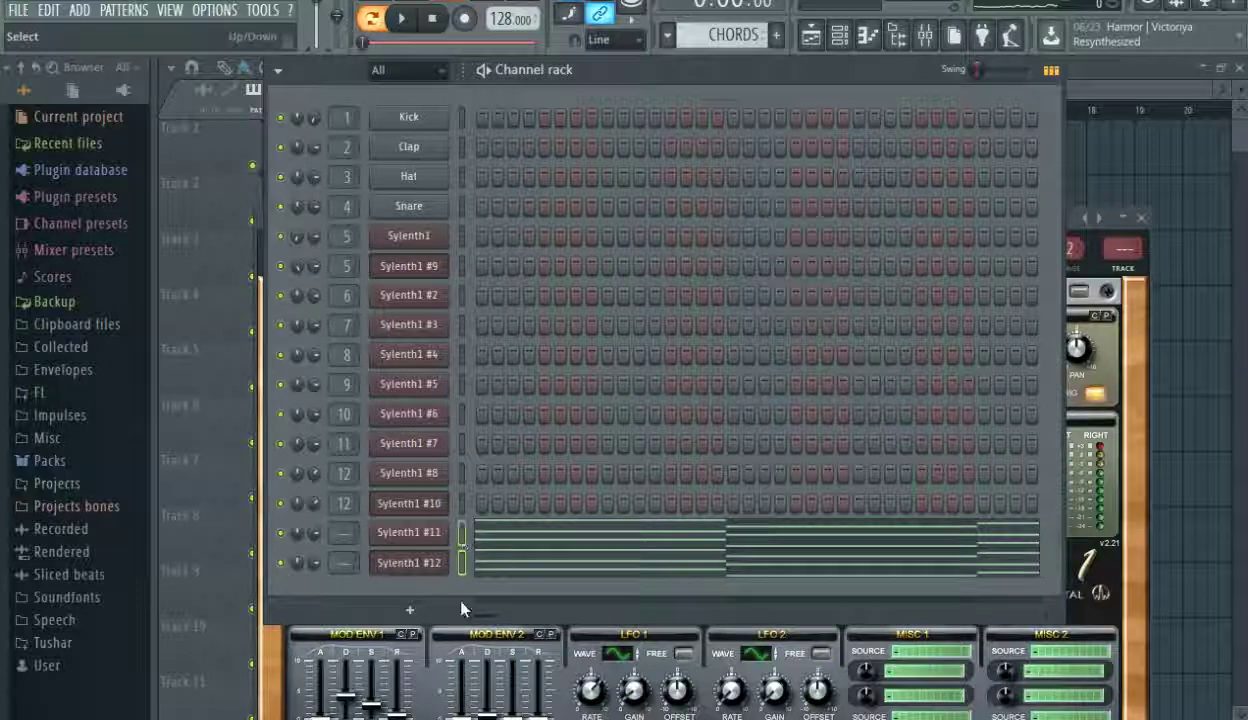
left_click(922, 36)
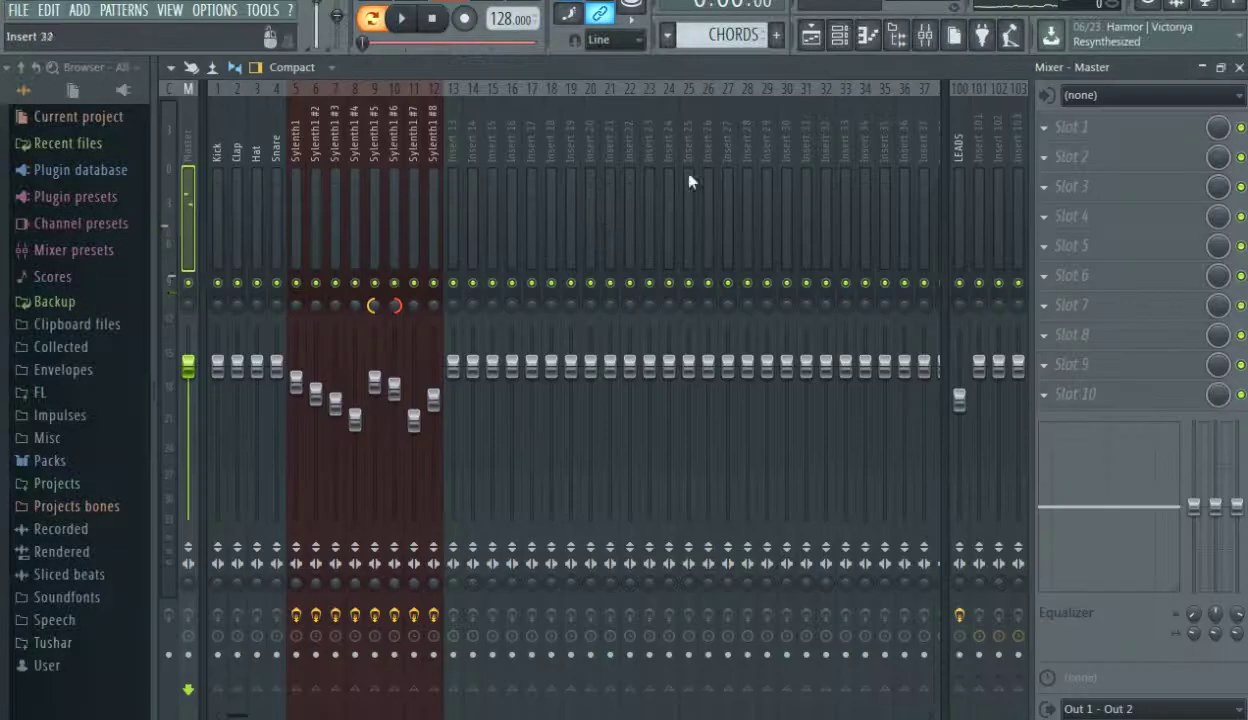
right_click(455, 215)
mouse_move(524, 242)
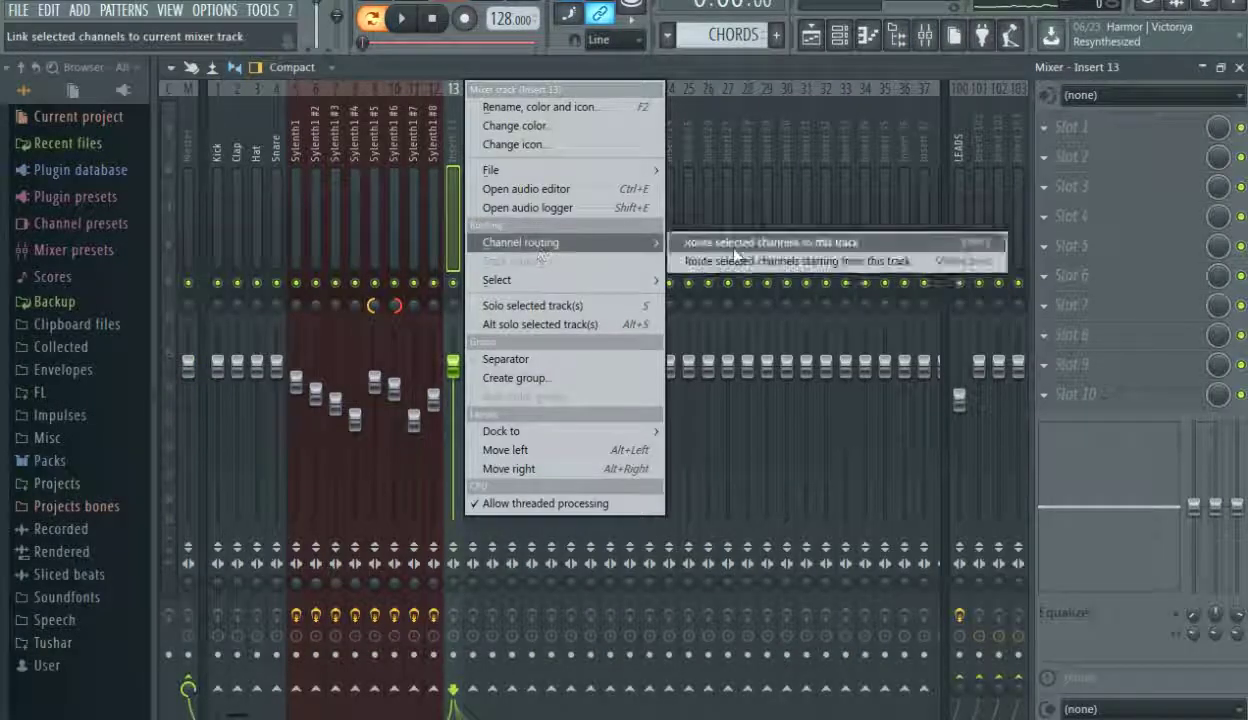
left_click(783, 262)
left_click_drag(474, 372, 463, 413)
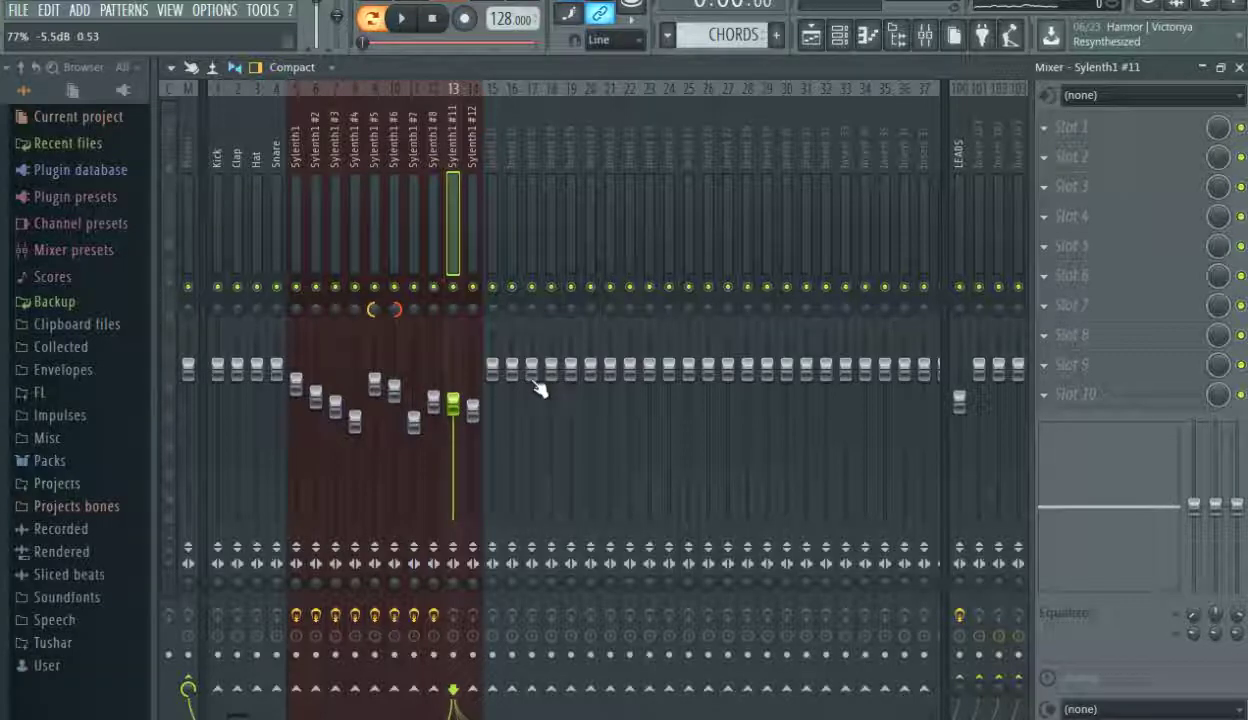
Route the Sylenth1 #11 and #12 mixer tracks to Insert 101 only.
left_click(474, 254)
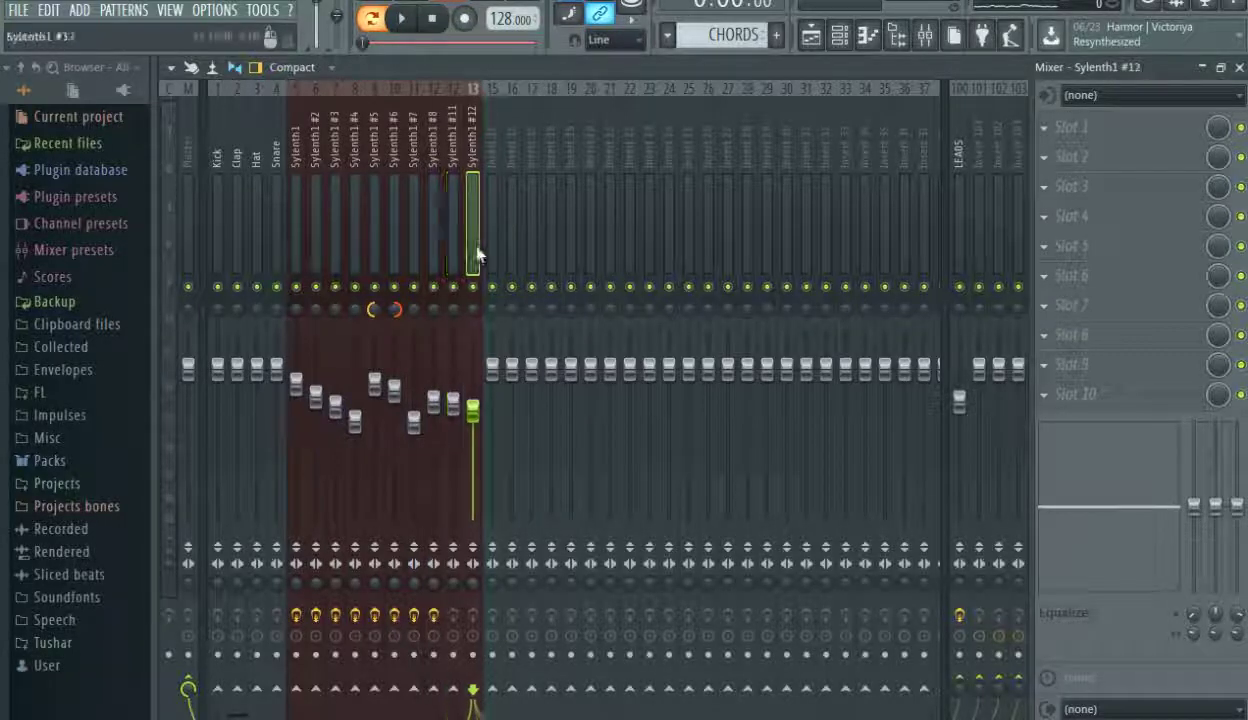
right_click(981, 688)
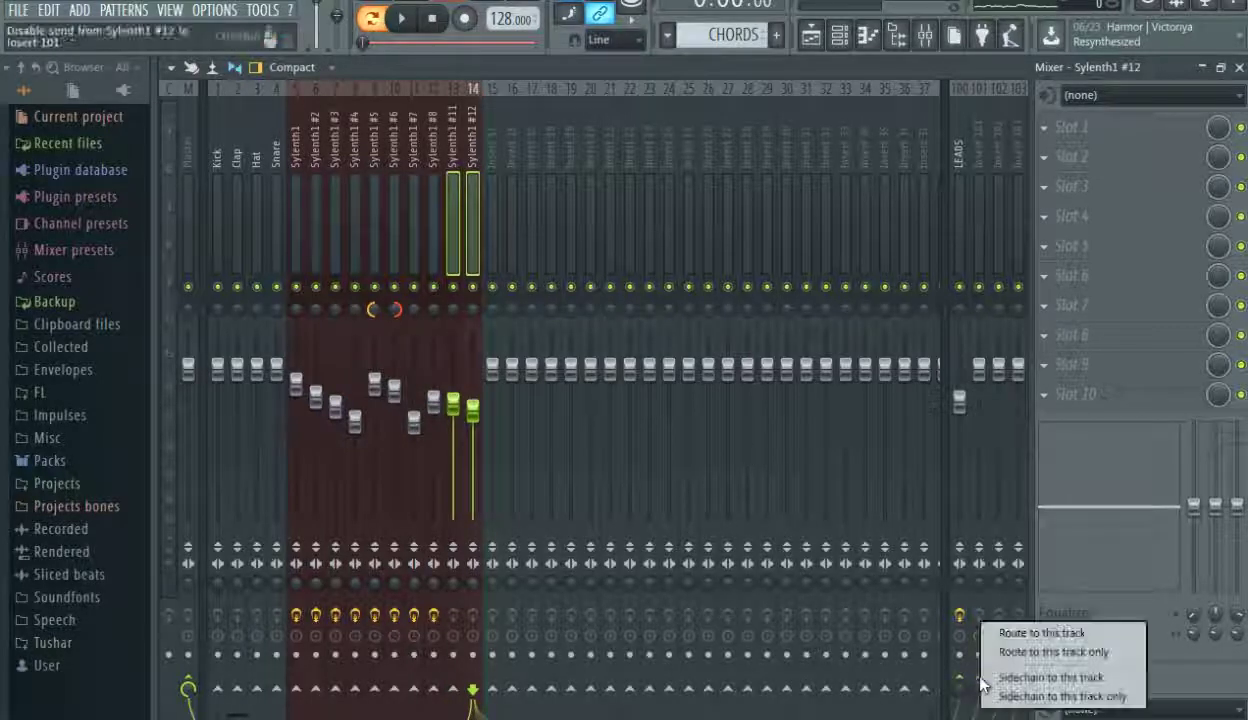
left_click(1010, 646)
Rename mixer track Insert 101 as CHORDS and lower its fader to about -1.6 dB during playback.
right_click(981, 215)
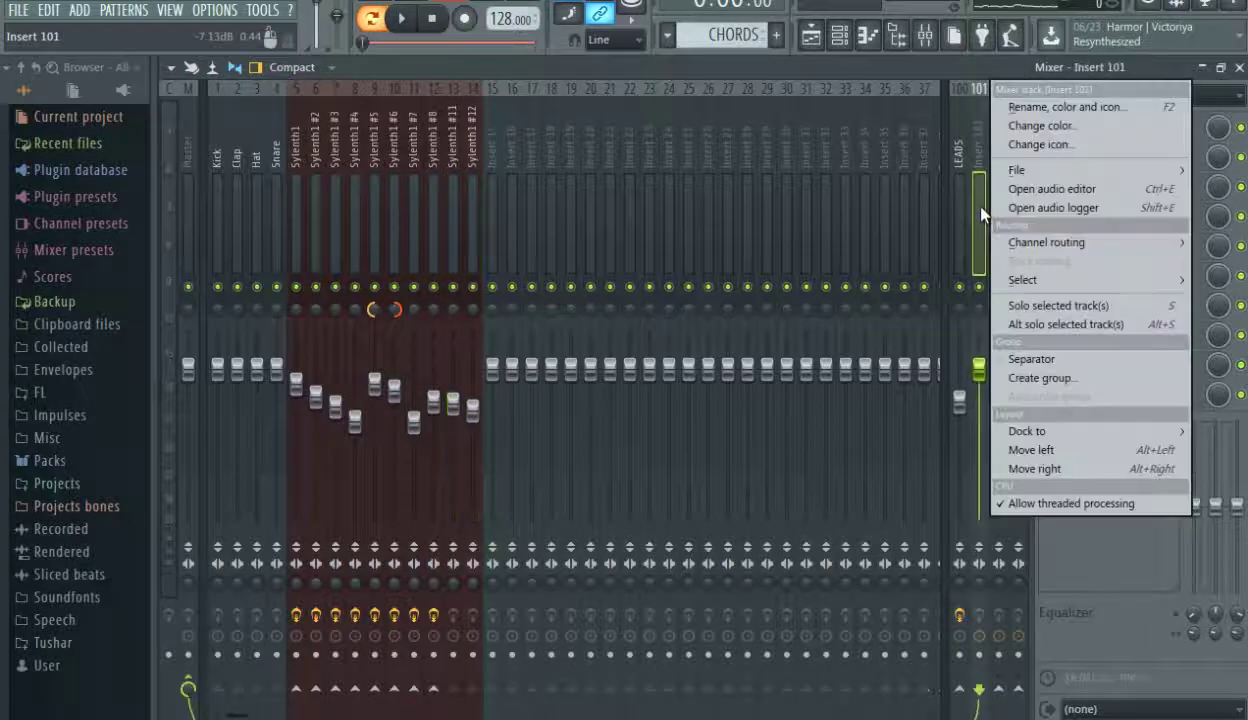
left_click(1062, 98)
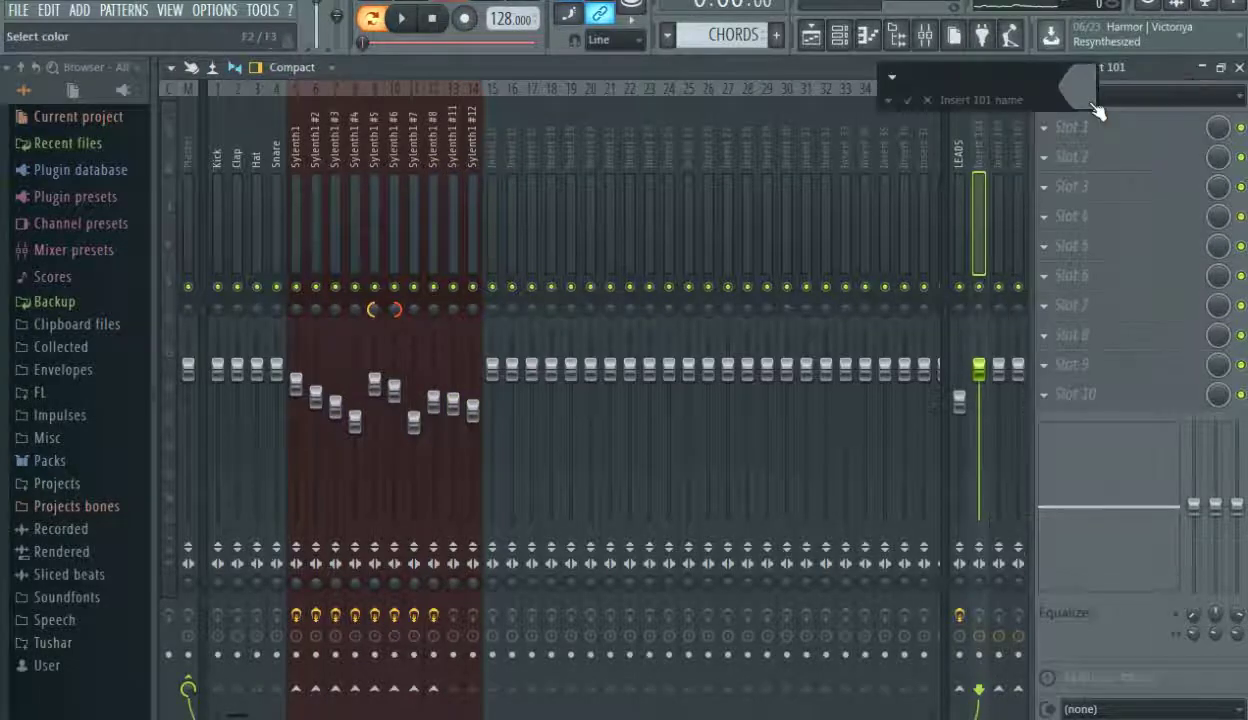
key("Return")
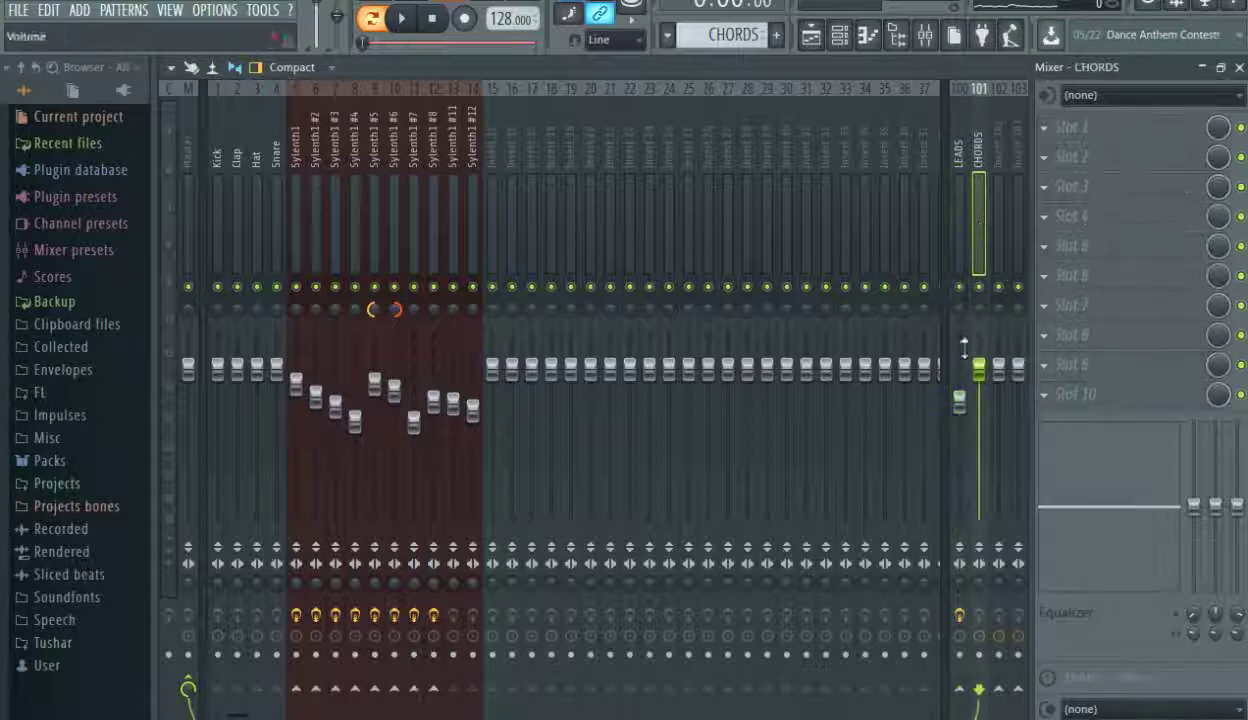
key("space")
left_click_drag(978, 369, 978, 380)
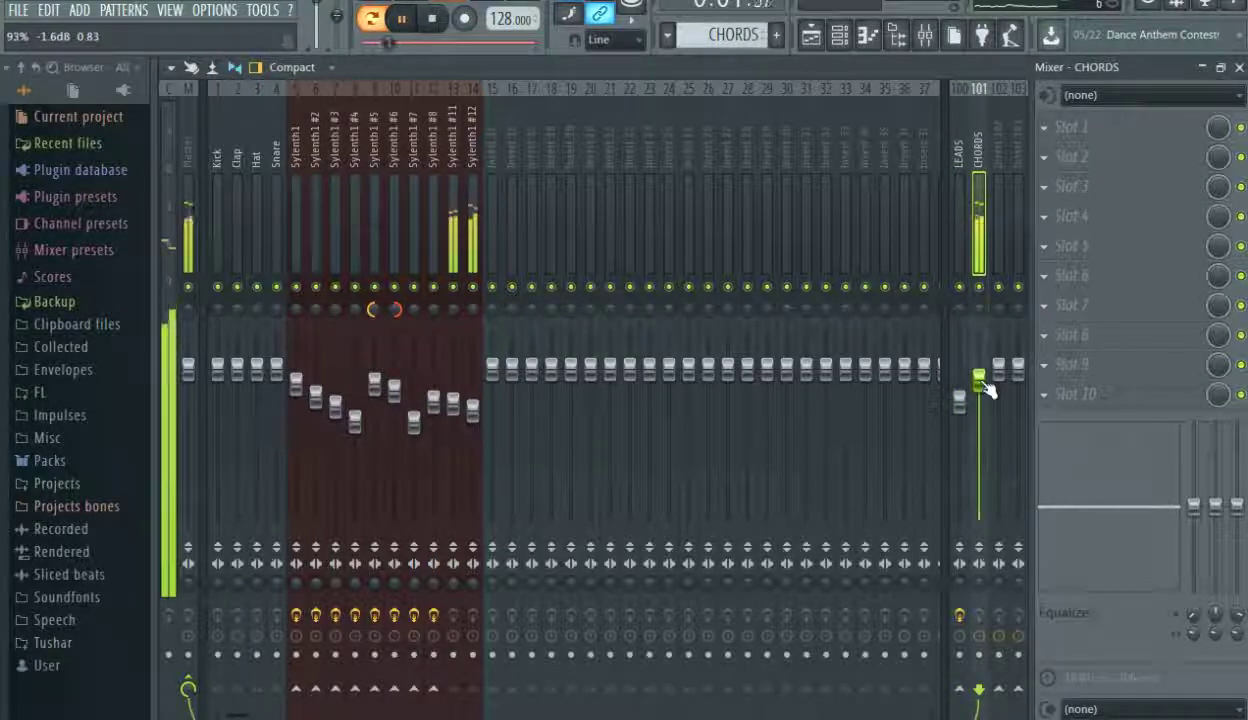
Solo the Sylenth1 #11 mixer track and add Fruity Parametric EQ 2, cutting the lows with band 1 at about 207 Hz.
left_click(455, 218)
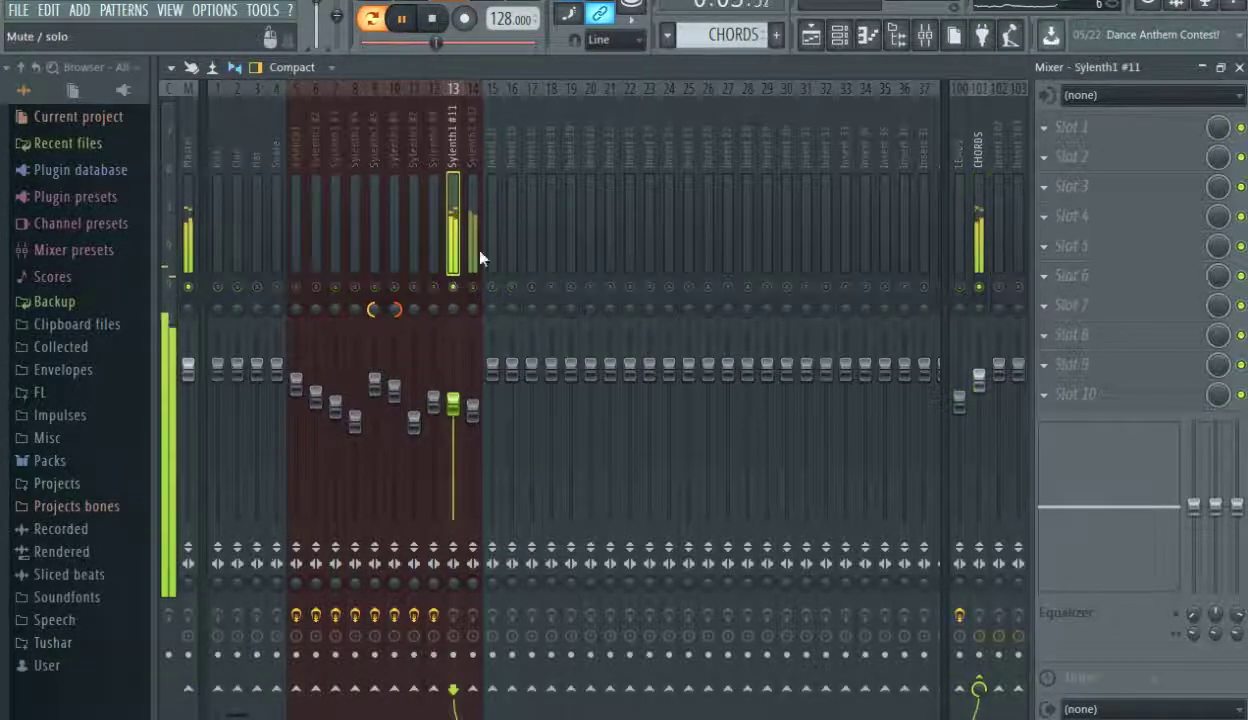
left_click(1060, 129)
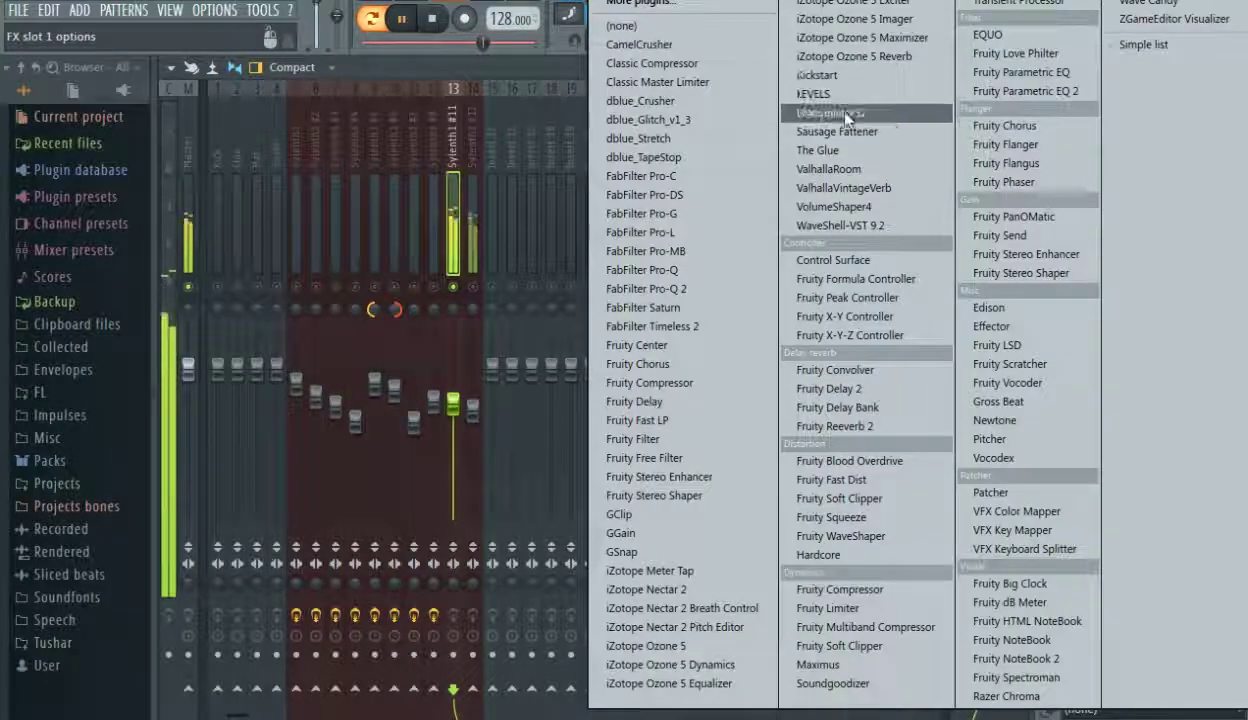
left_click(977, 95)
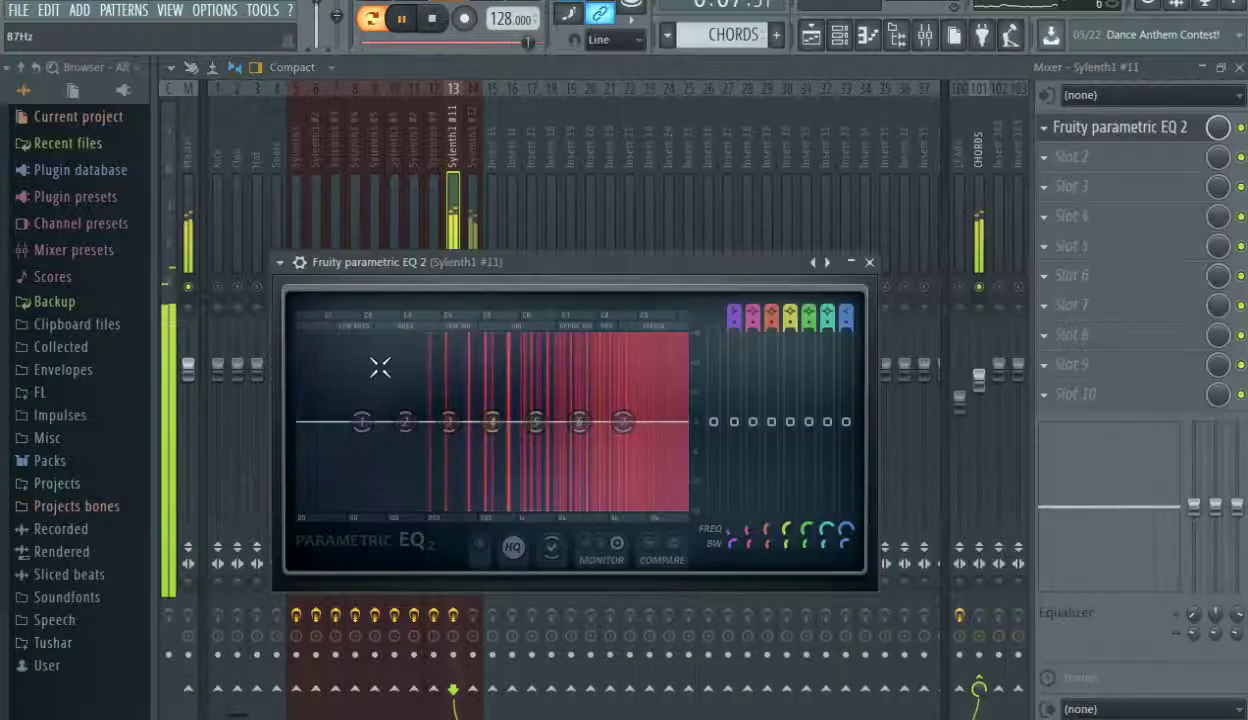
left_click_drag(357, 424, 430, 507)
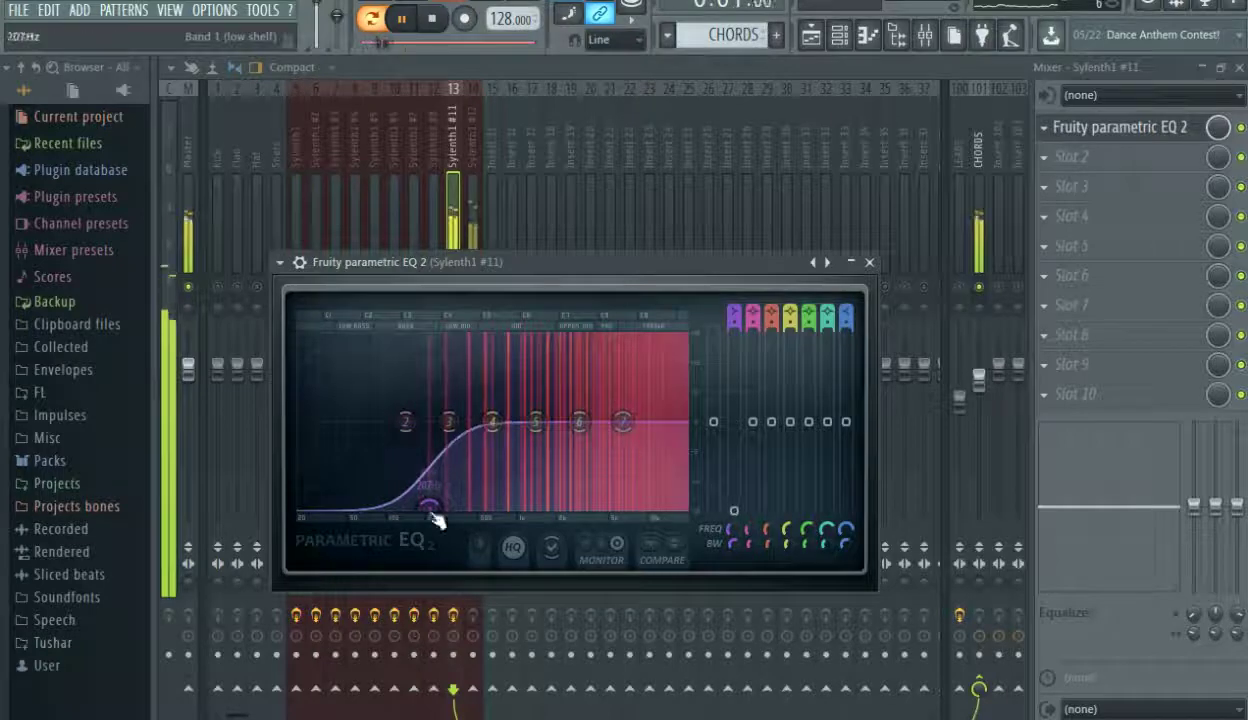
left_click(870, 262)
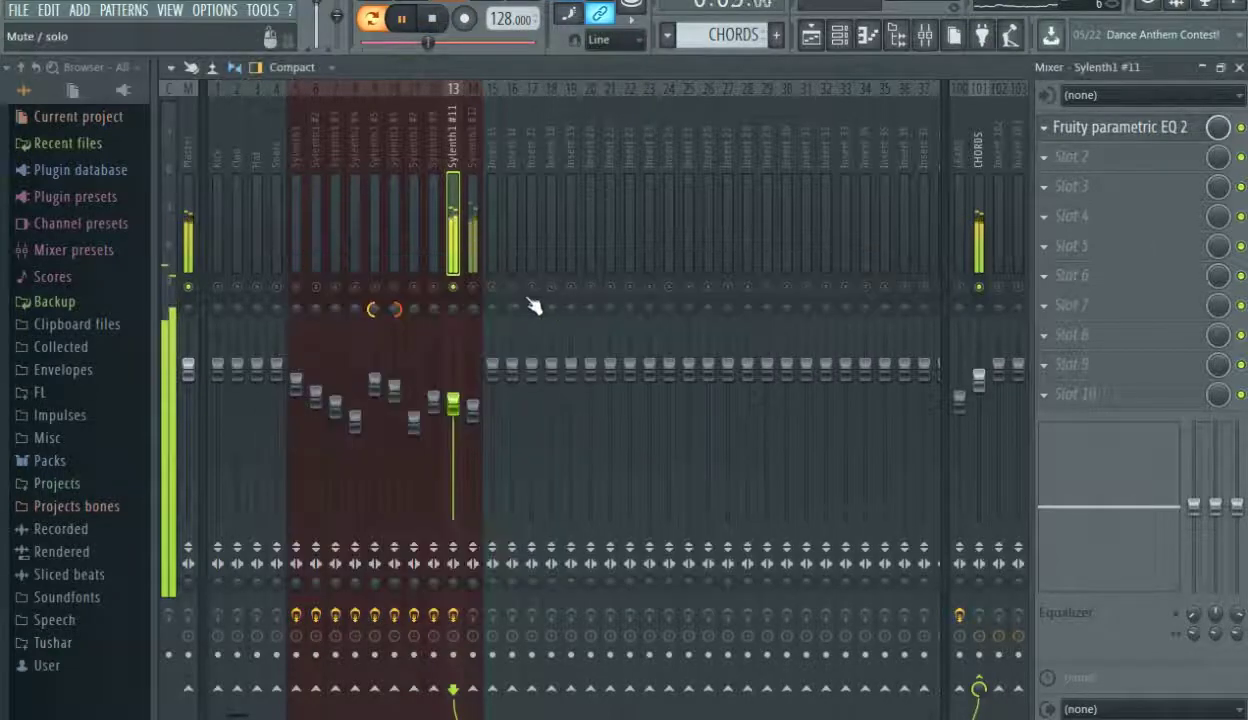
Solo the Sylenth1 #12 mixer track and add Fruity Parametric EQ 2, cutting the lows with band 1 at about 120 Hz.
left_click(476, 258)
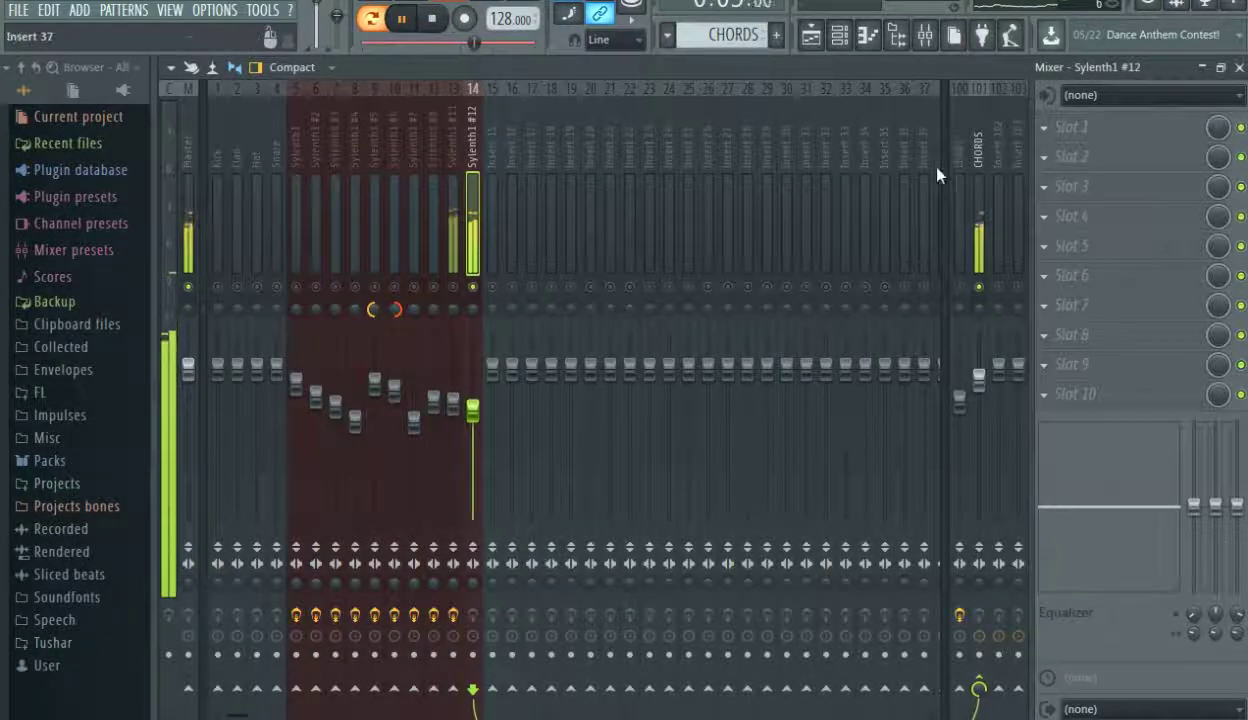
left_click(1095, 137)
left_click(1010, 92)
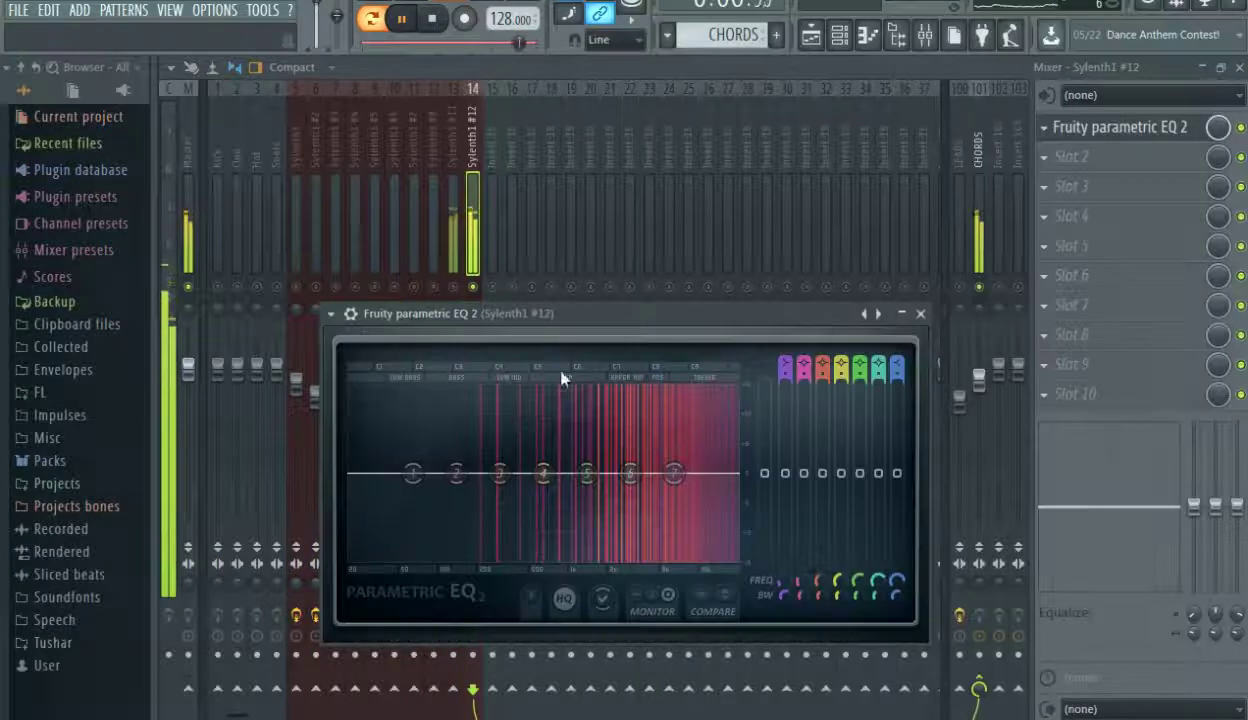
left_click_drag(412, 473, 452, 560)
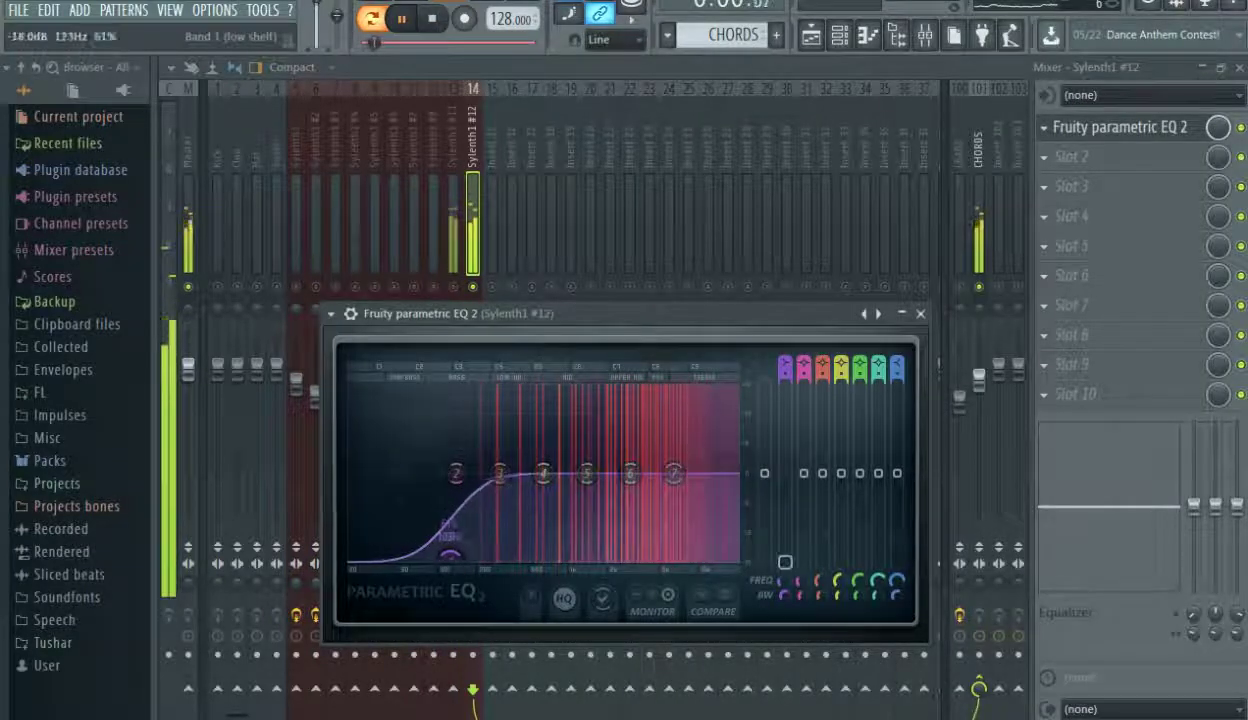
left_click_drag(454, 556, 449, 555)
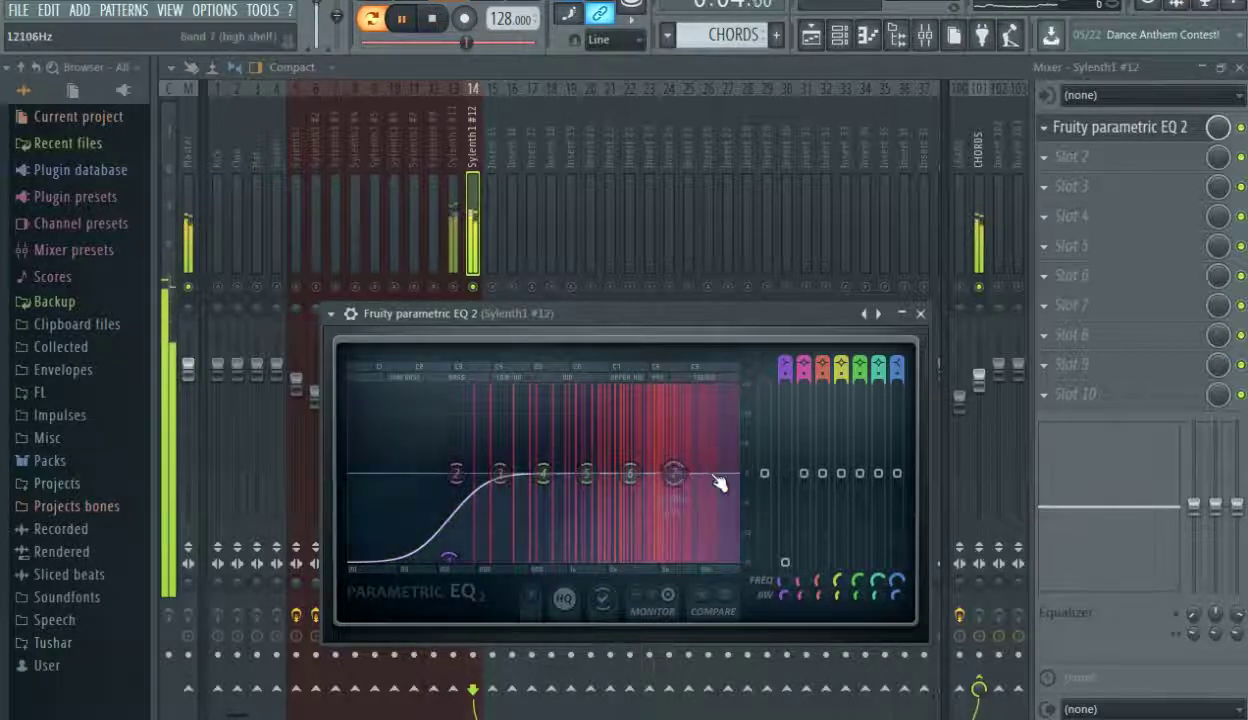
Lower the high shelf slightly with band 7 in the Fruity Parametric EQ 2 on Sylenth1 #12, and close the EQ.
left_click_drag(674, 472, 703, 488)
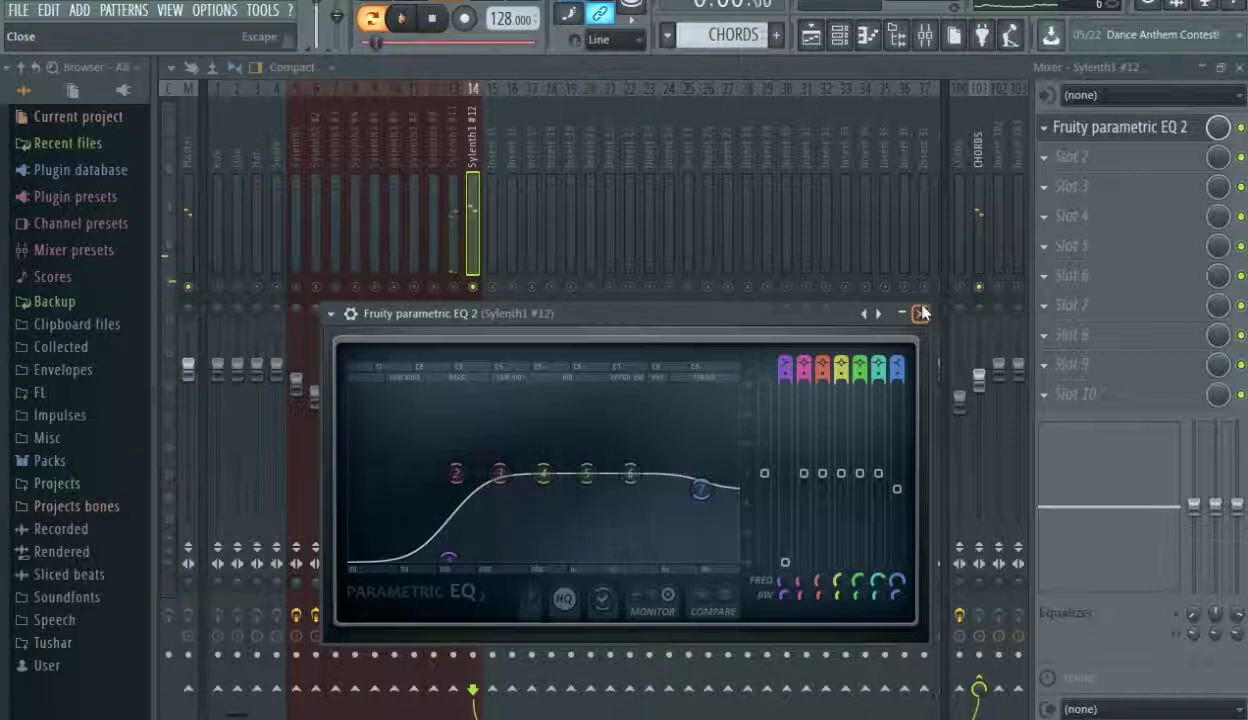
left_click(921, 313)
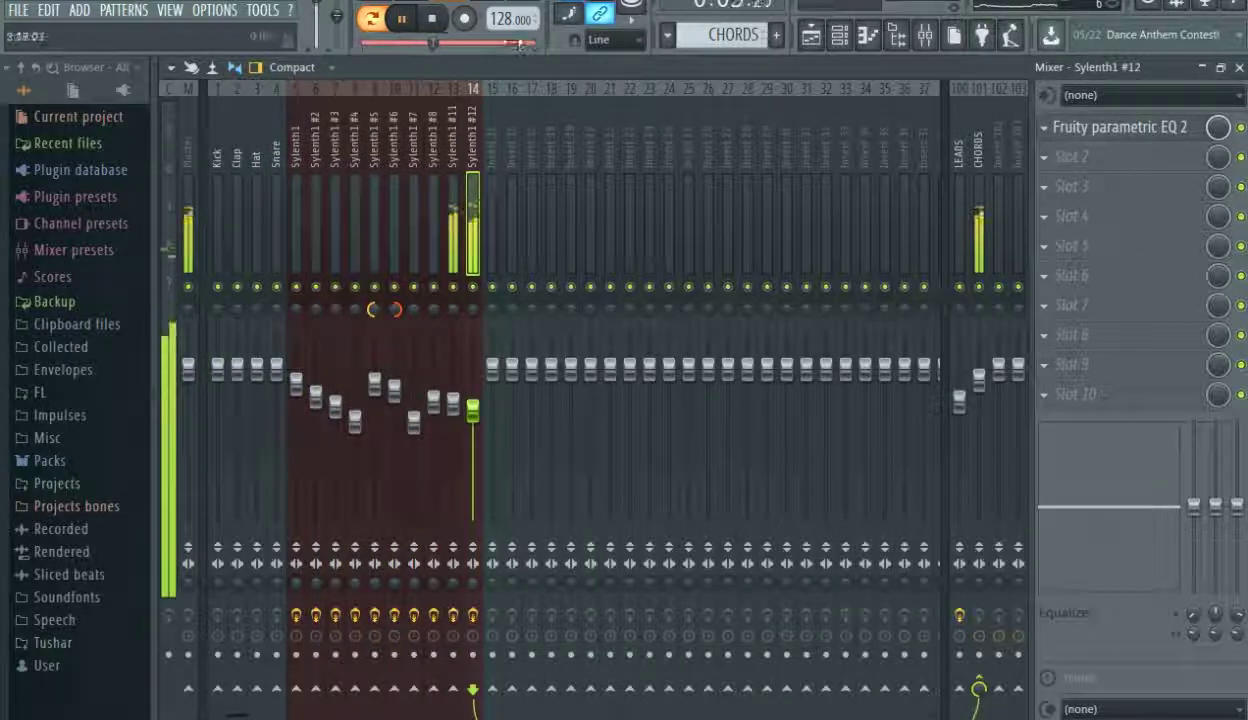
Review the Sylenth1 #12 chord notes in the piano roll during playback and return to the mixer.
left_click(839, 35)
left_click(582, 565)
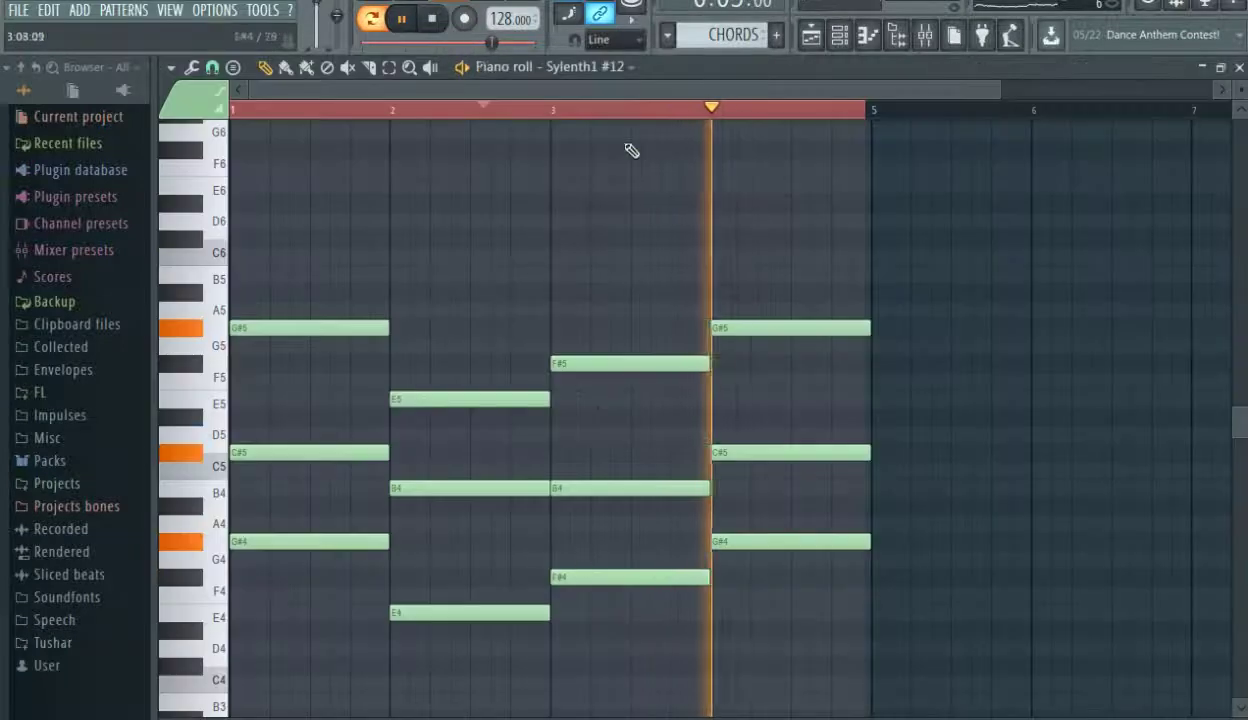
left_click(923, 42)
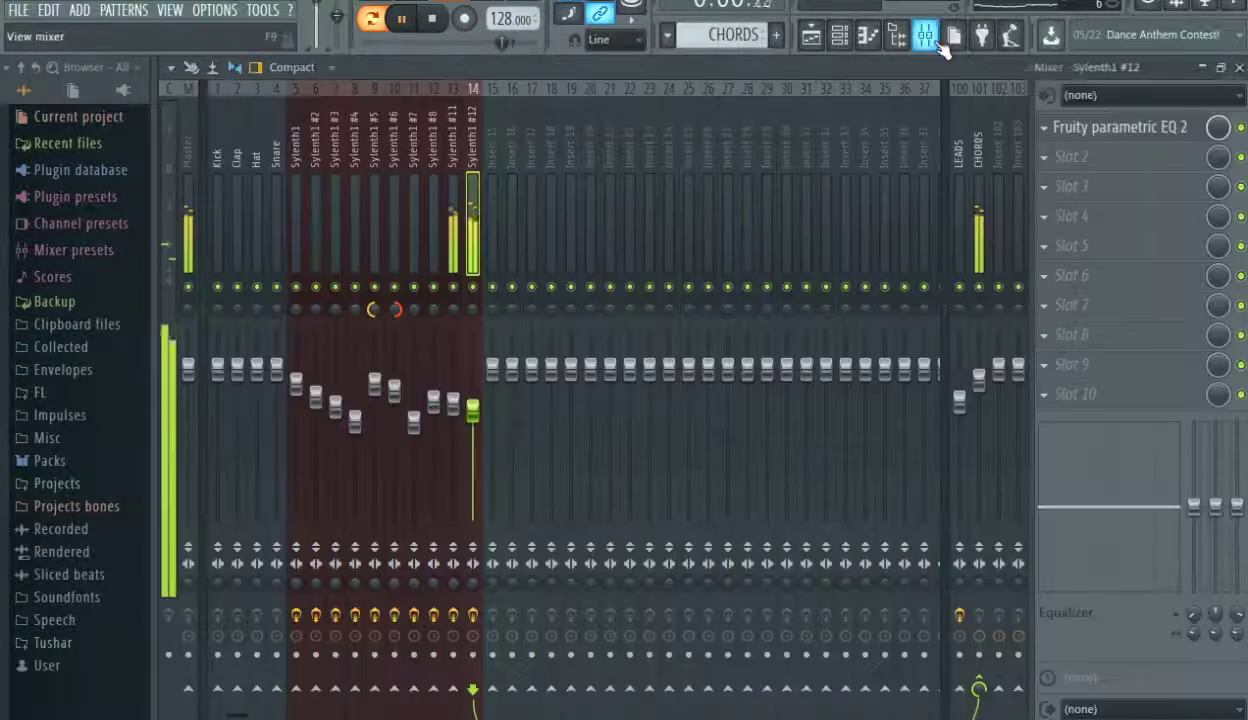
Add the Kickstart plugin to effect slot 10 of the CHORDS mixer track and close its window.
left_click(978, 215)
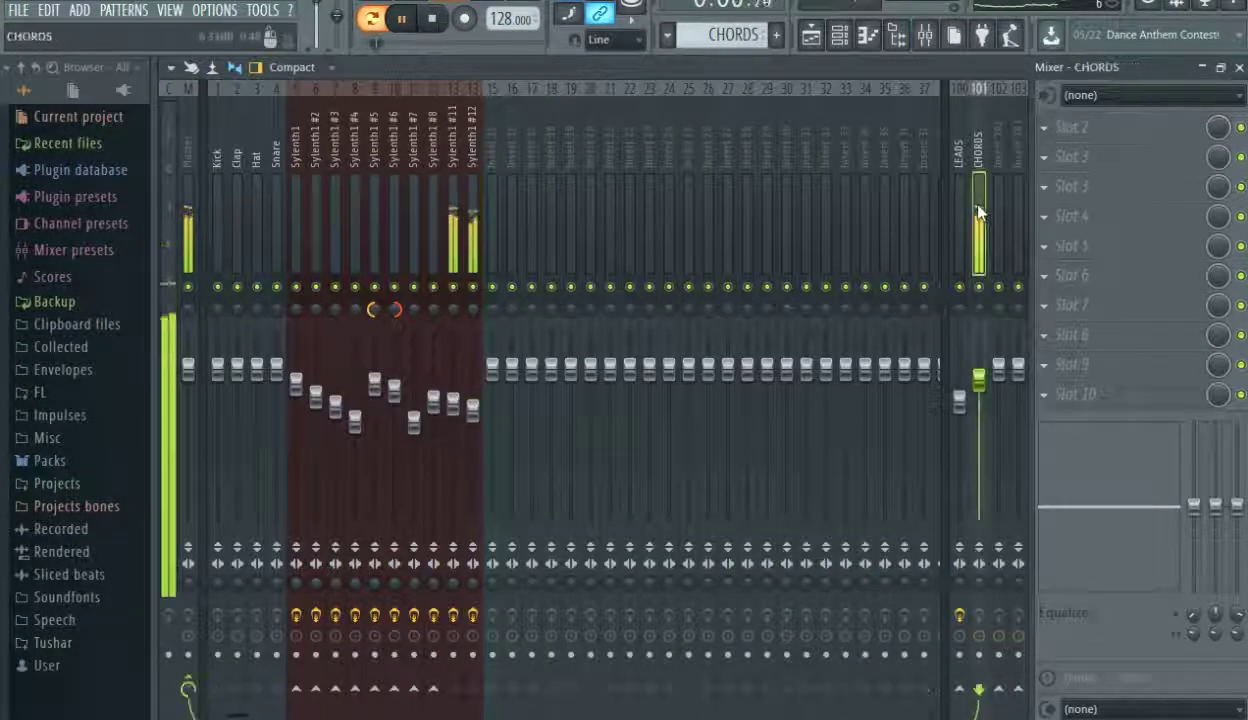
left_click(1071, 396)
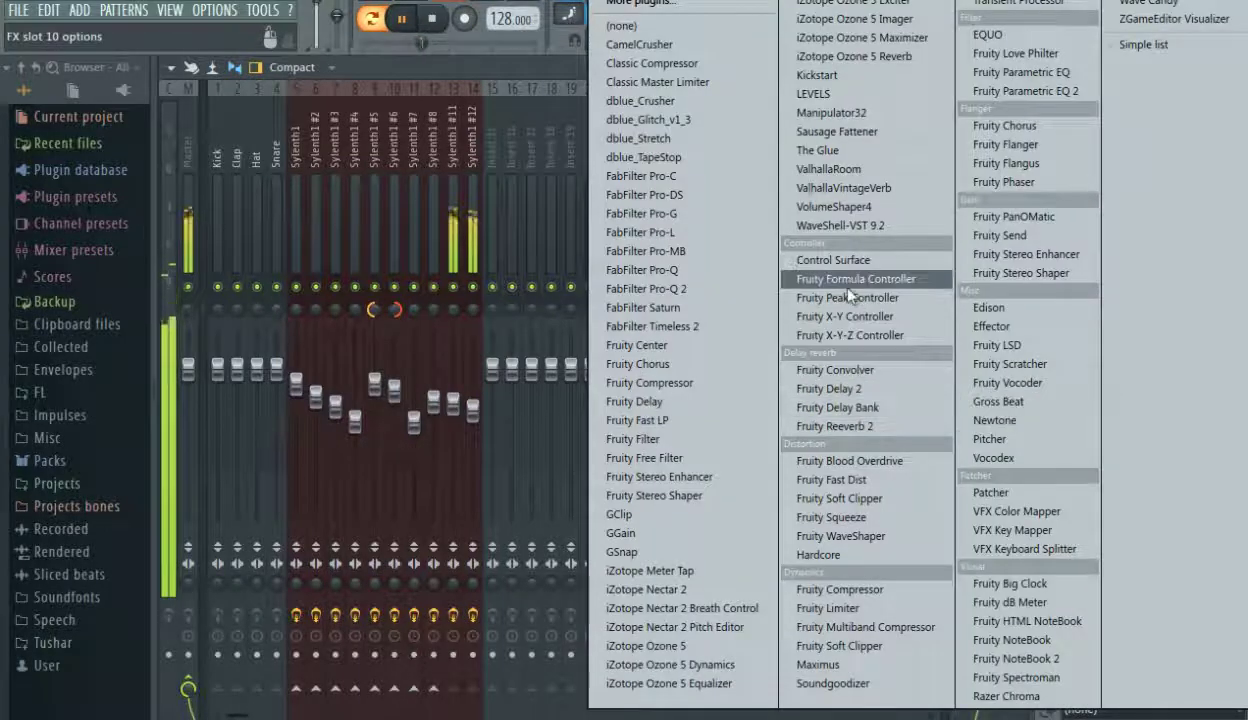
left_click(815, 77)
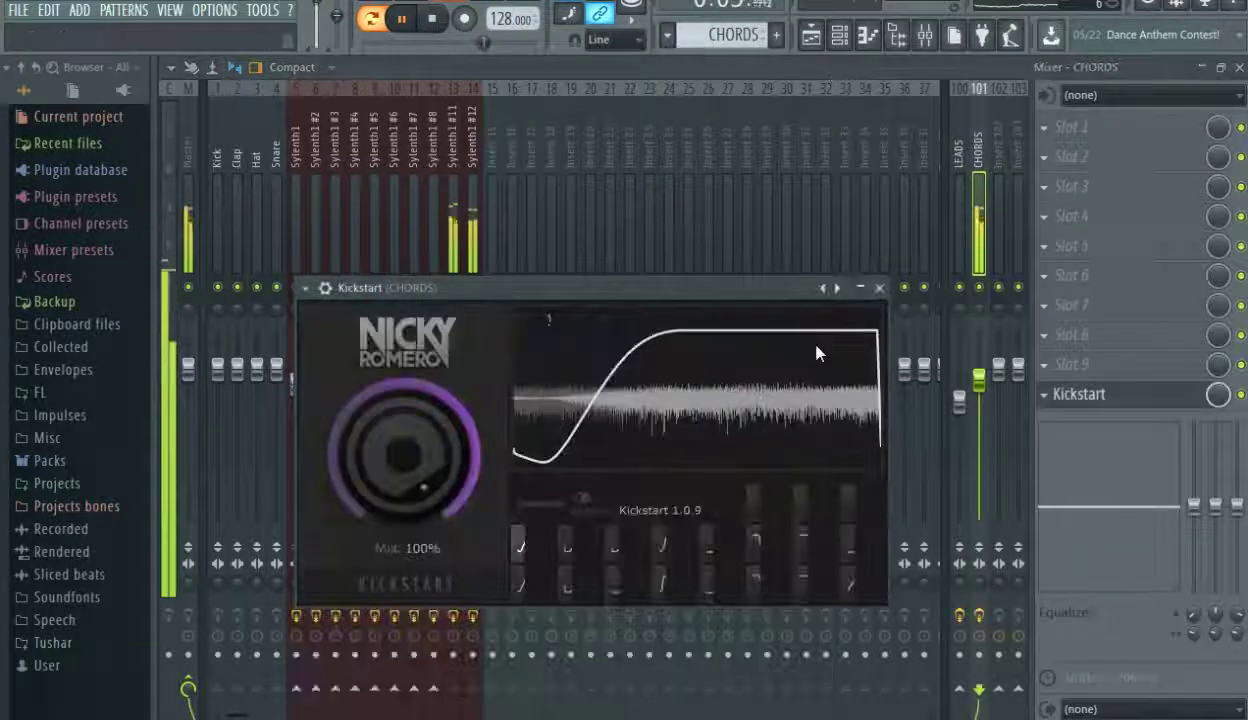
left_click(879, 288)
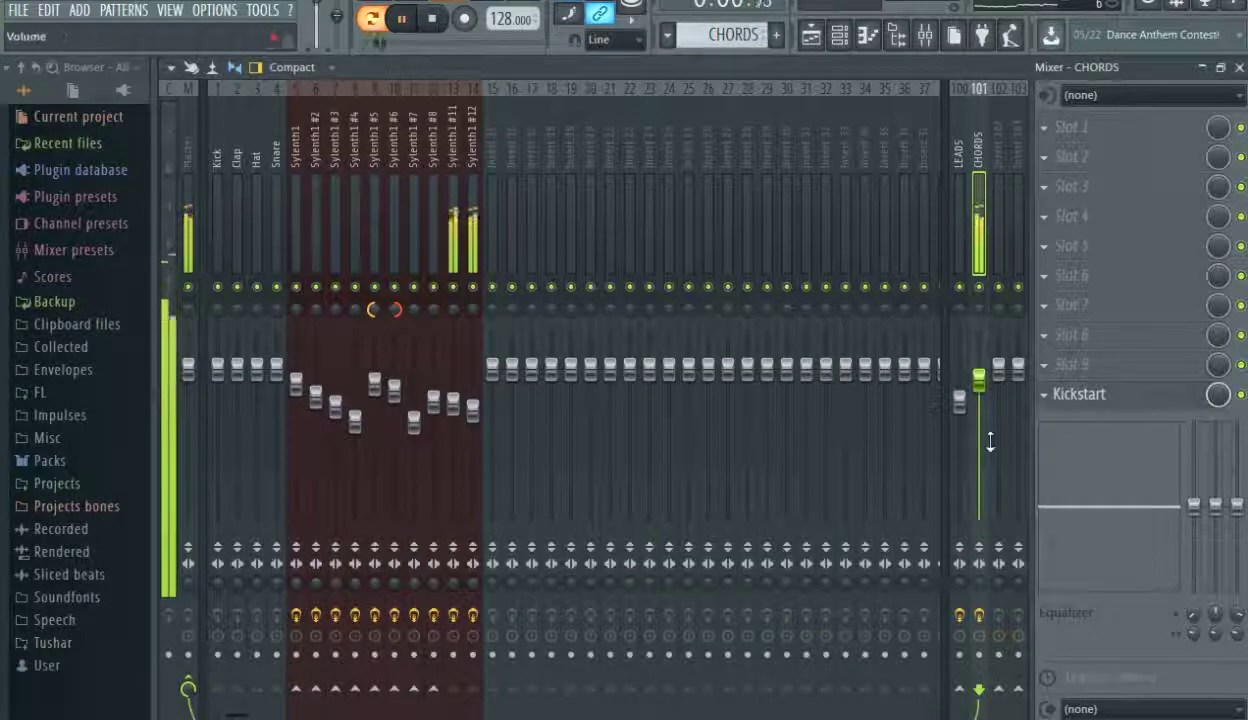
Add Fruity Reeverb 2 to effect slot 1 of the CHORDS track and load its edm leads preset.
left_click(1076, 137)
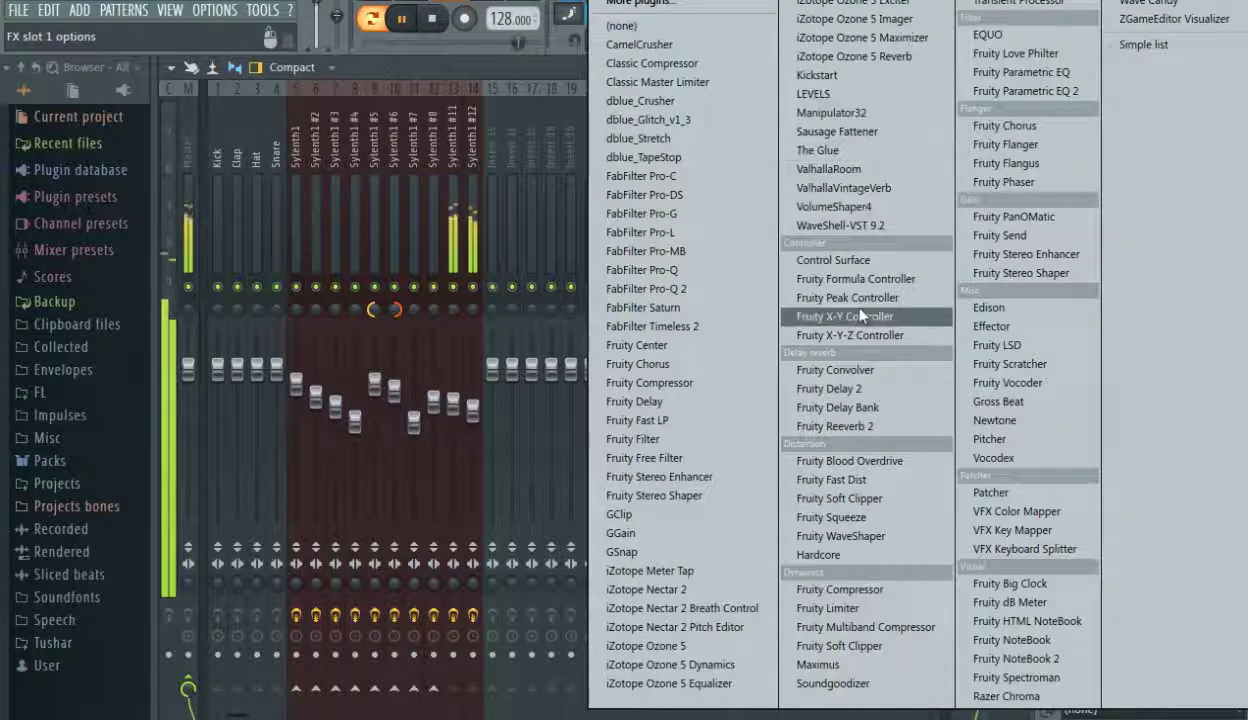
left_click(830, 425)
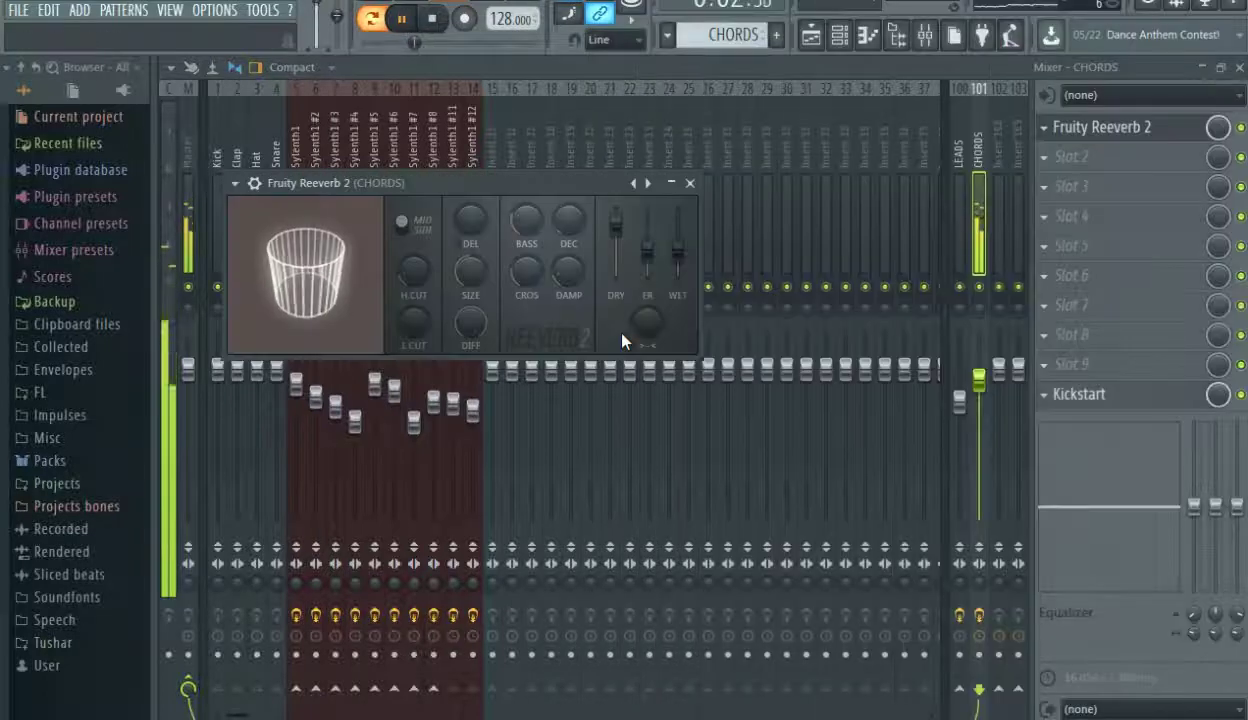
left_click(236, 184)
mouse_move(444, 252)
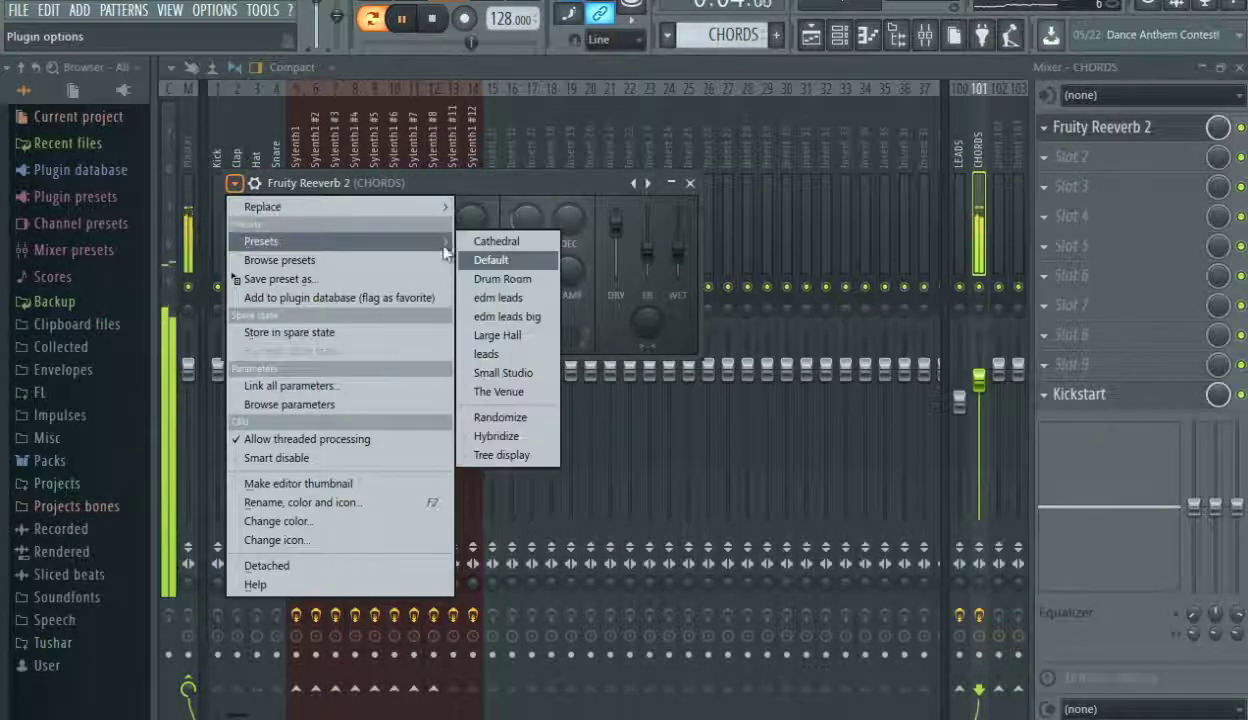
left_click(502, 291)
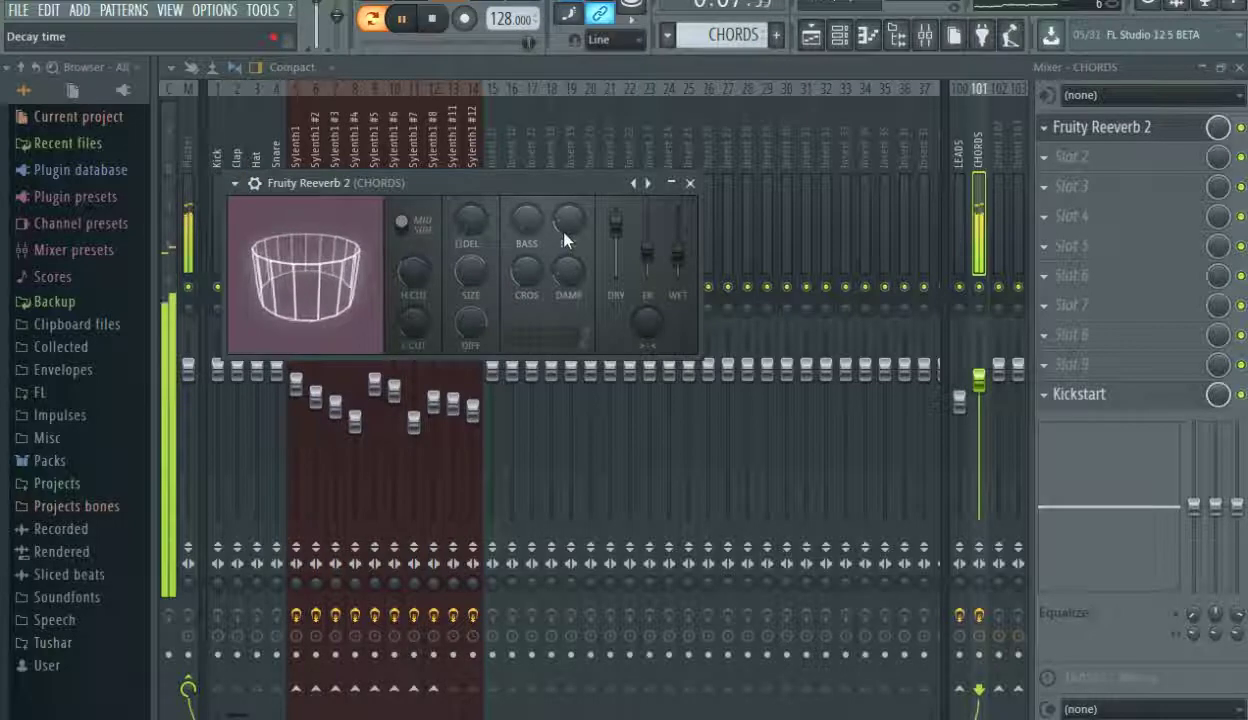
Adjust the decay time and lower the wet level of the CHORDS reverb, stop playback and close the plugin.
mouse_move(566, 238)
left_mouse_down()
mouse_move(566, 224)
mouse_move(563, 238)
left_mouse_up()
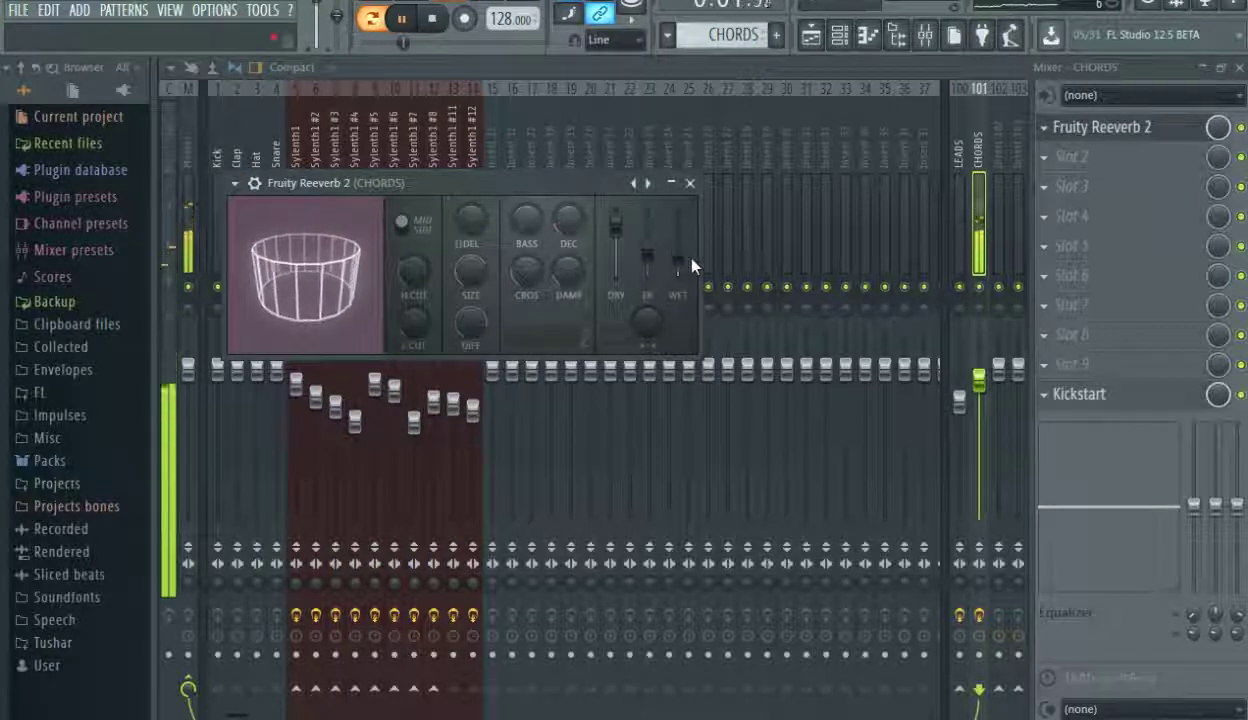
key("space")
left_click(690, 184)
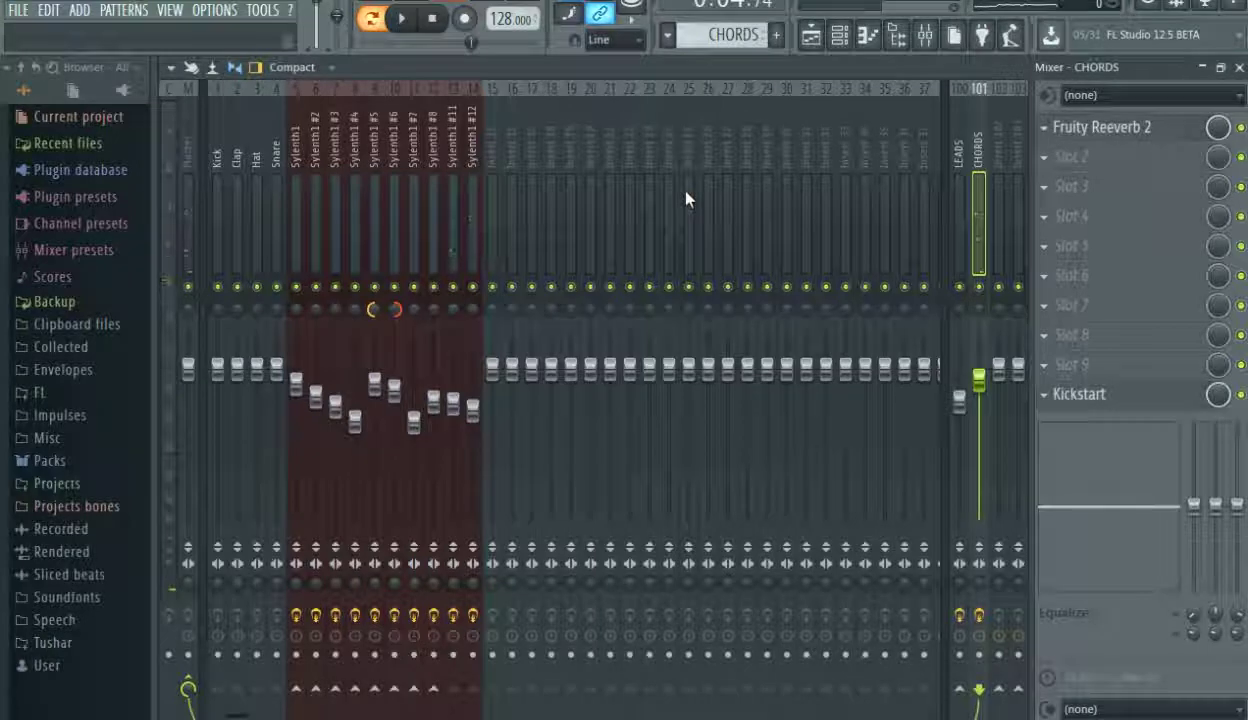
Add The Glue compressor to effect slot 2 of the CHORDS track and lower its threshold to about -11.3 dB.
left_click(1066, 162)
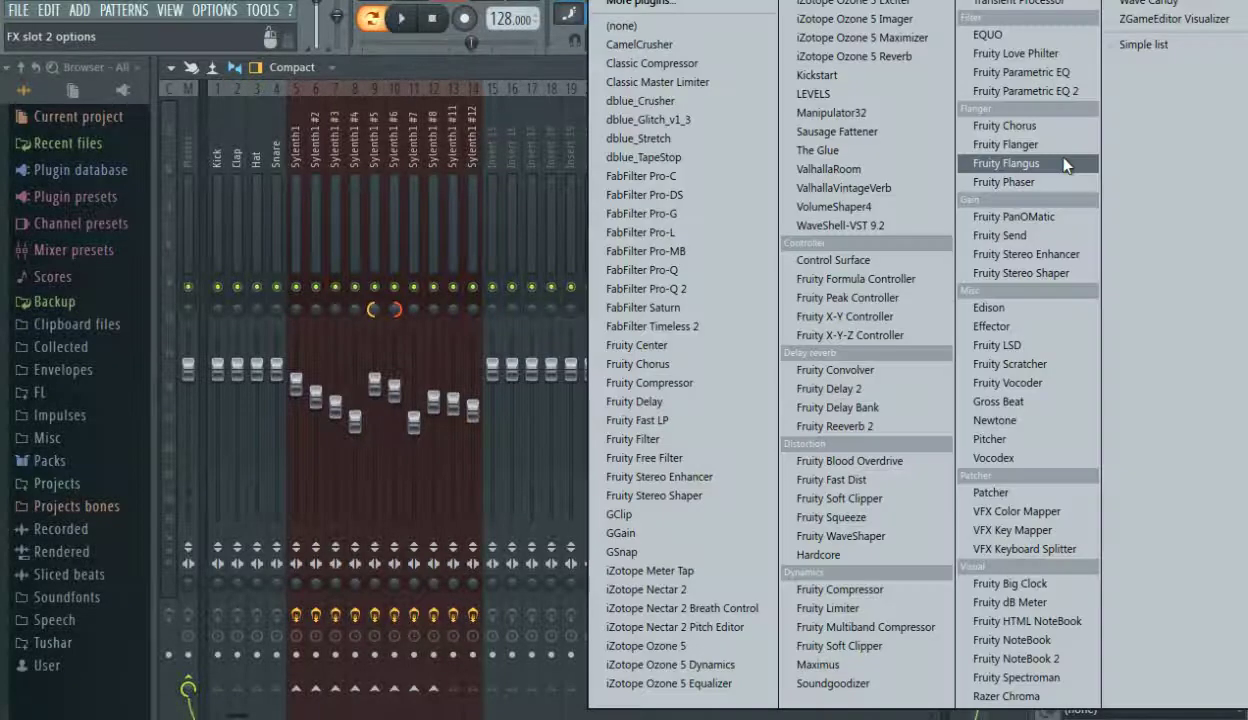
left_click(838, 152)
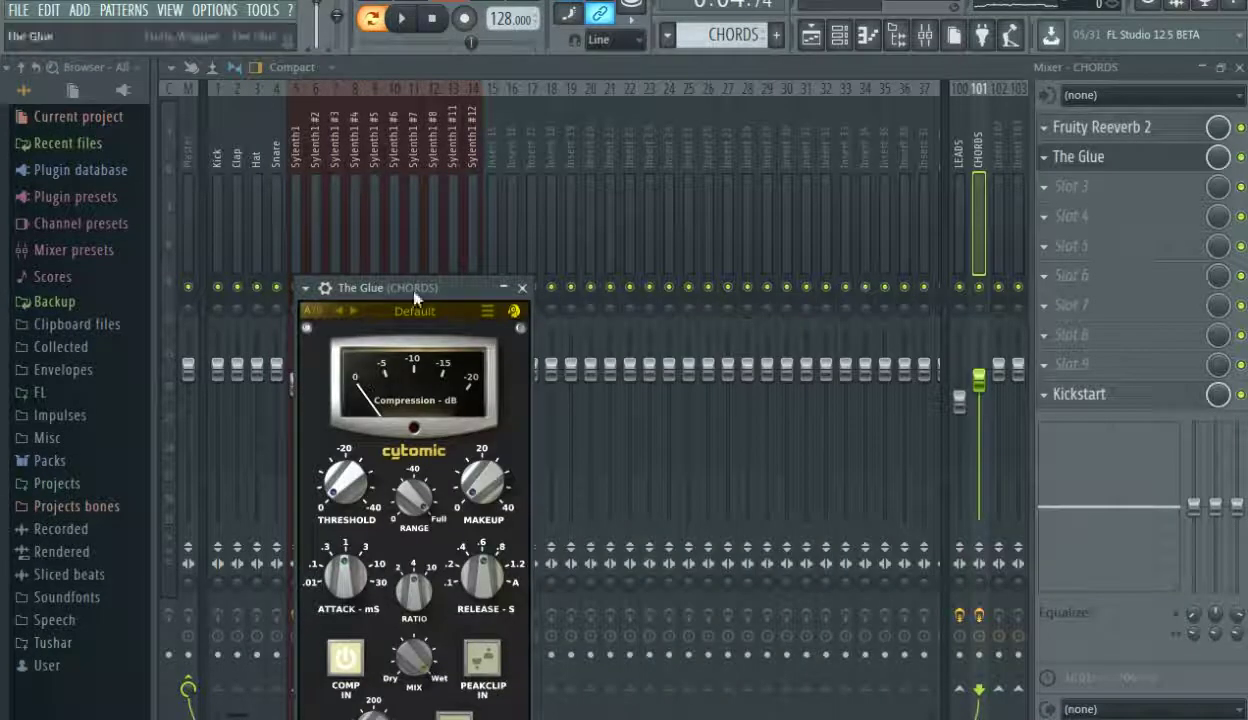
left_click_drag(415, 295, 611, 99)
left_click_drag(541, 288, 556, 310)
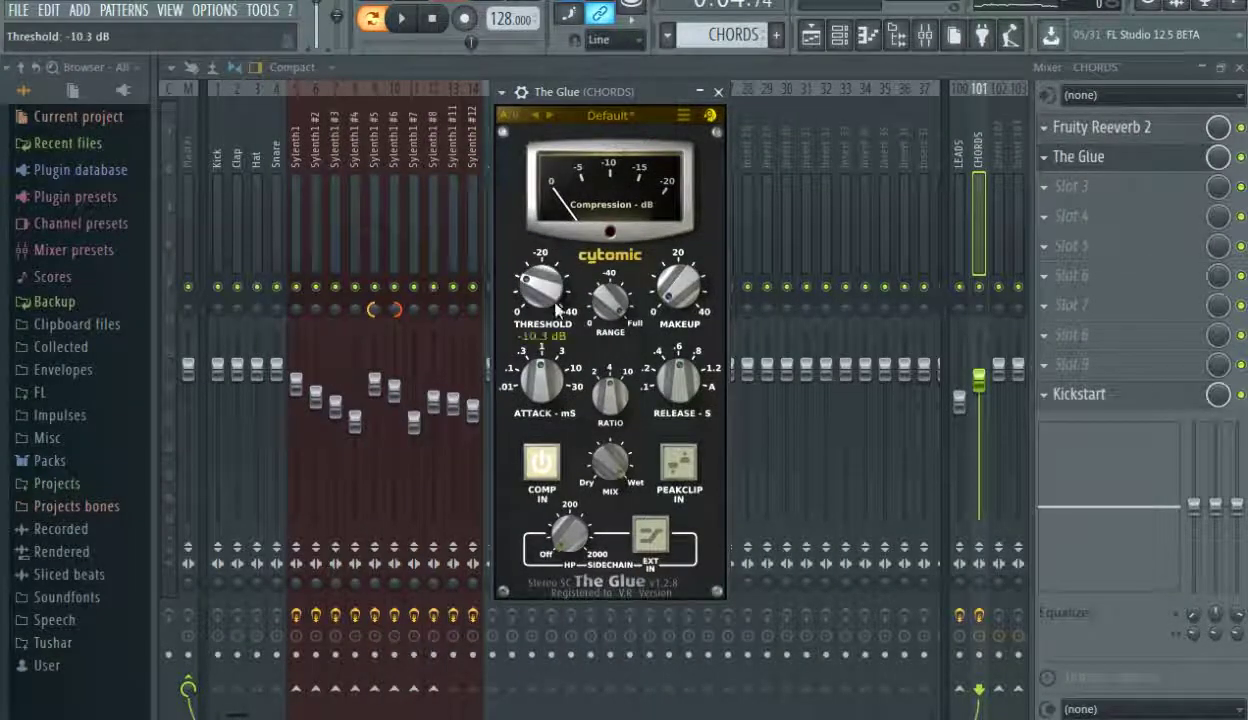
Set The Glue's makeup gain to about 1.4 dB and its threshold to -12.0 dB during playback, and close it.
key("space")
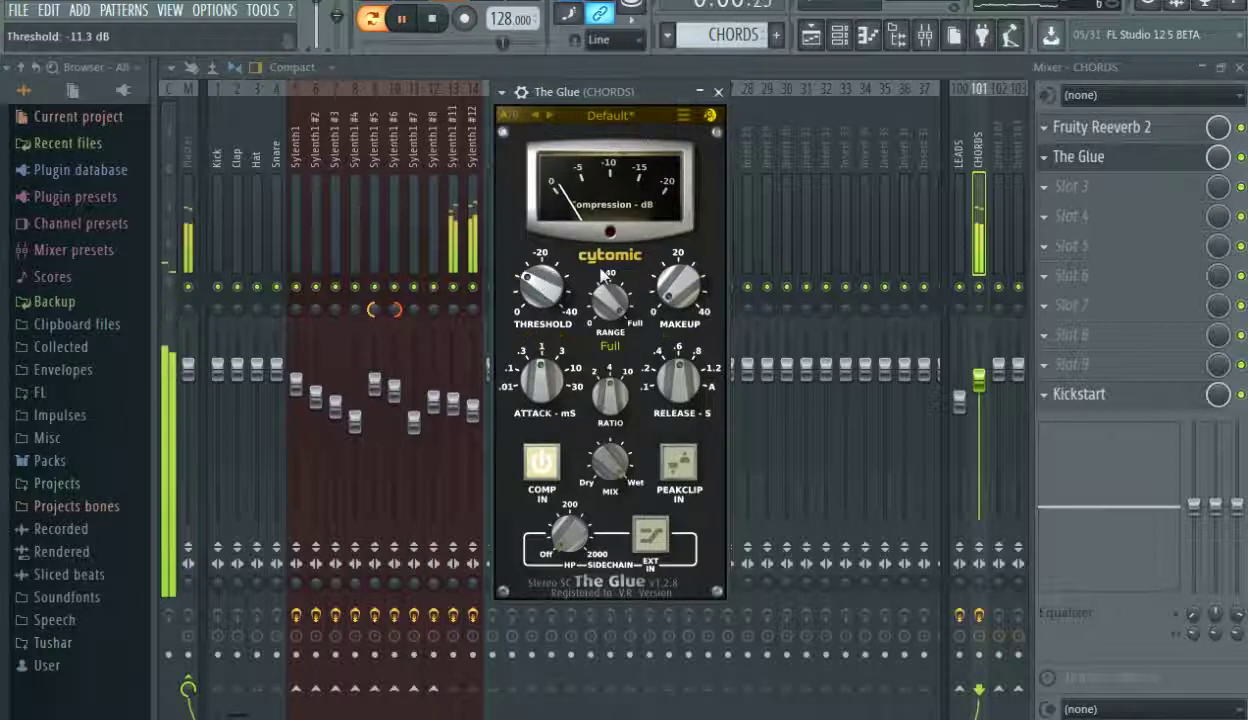
left_click_drag(665, 288, 697, 285)
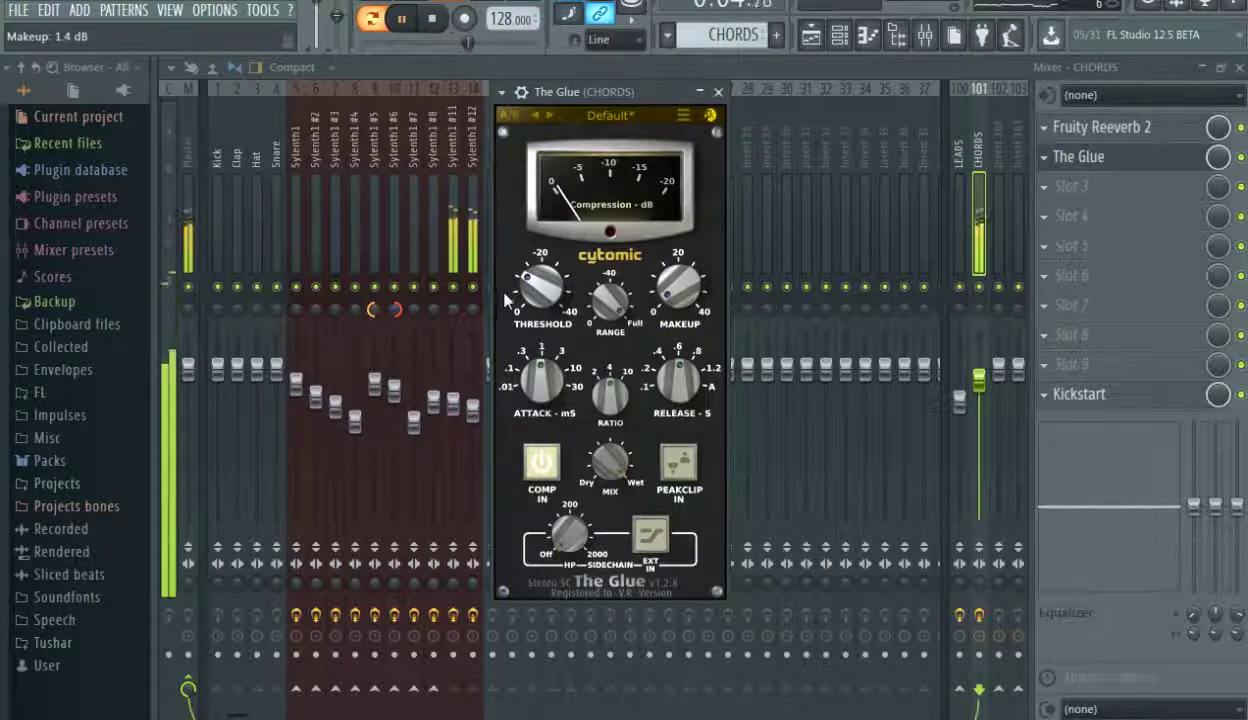
left_click_drag(540, 291, 540, 288)
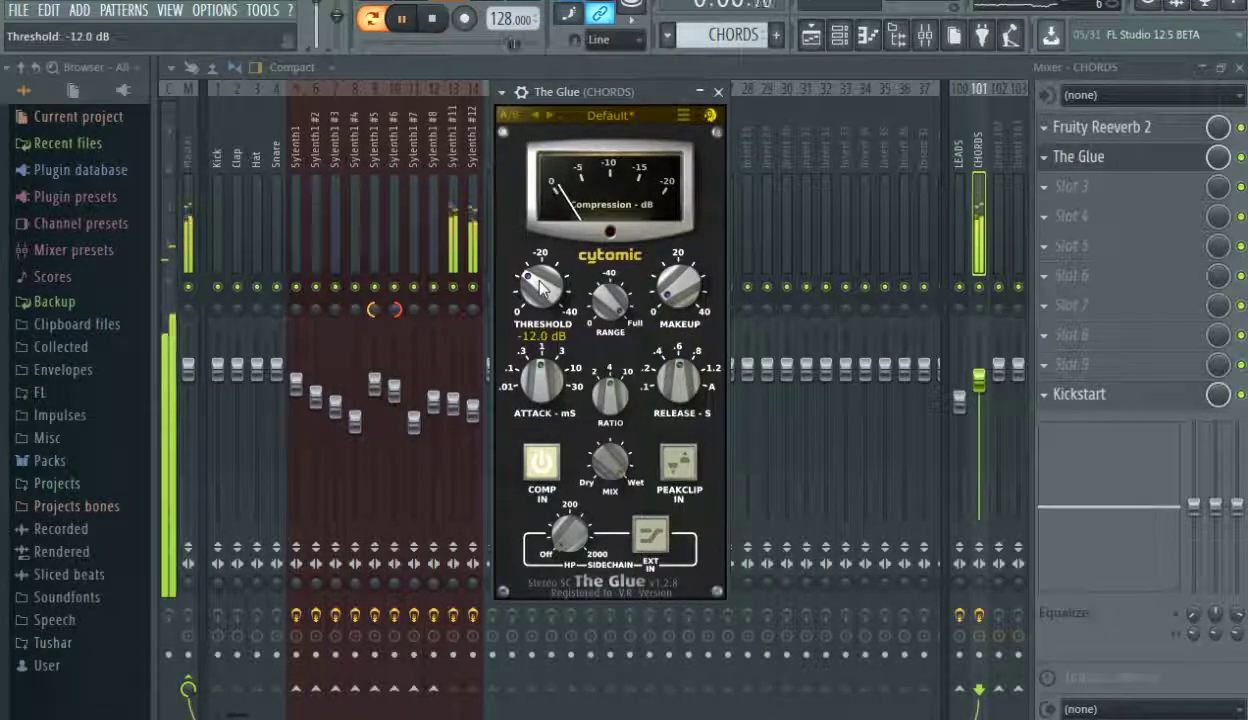
key("space")
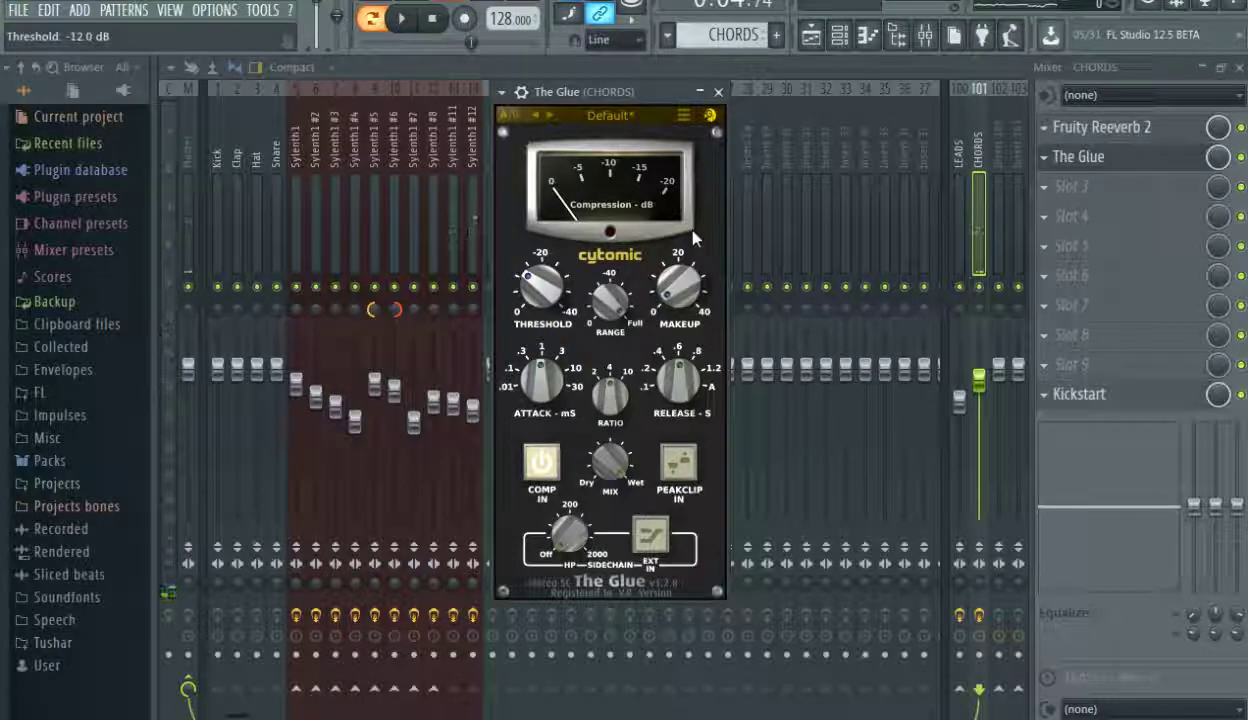
left_click(718, 91)
Add iZotope Ozone 5 Imager to effect slot 3 of the CHORDS track and move its lowest crossover to about 199 Hz.
key("space")
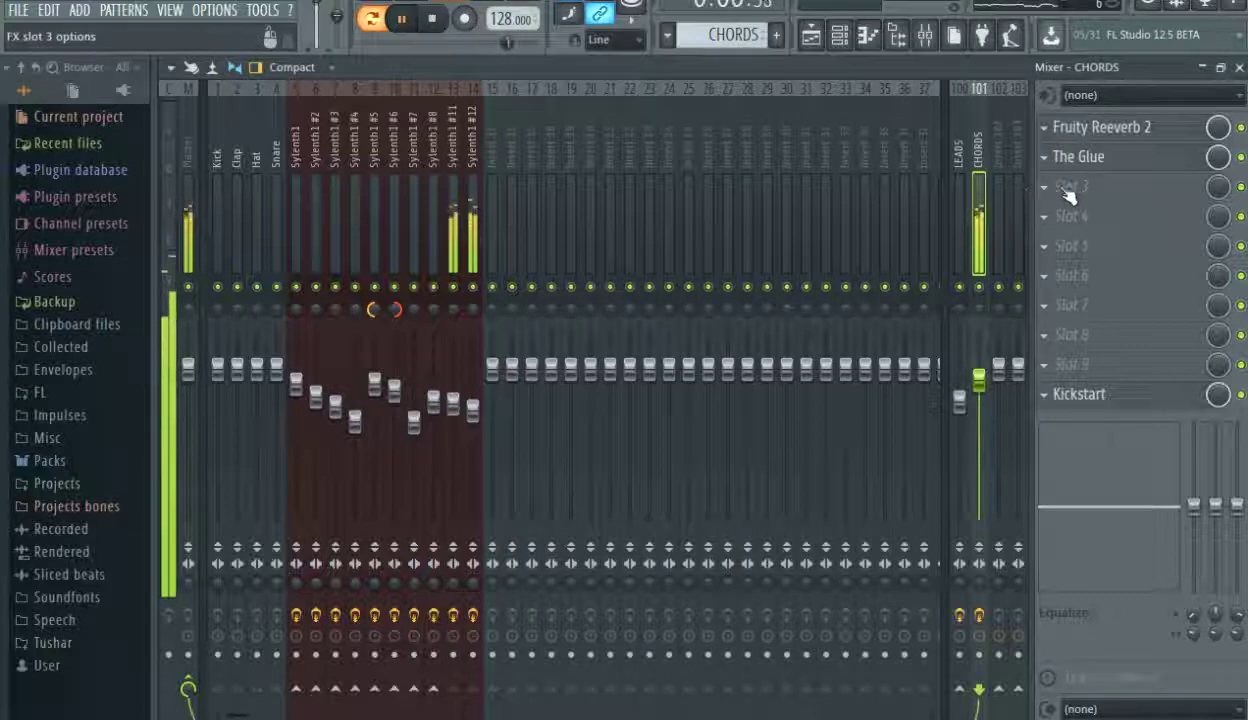
left_click(1068, 194)
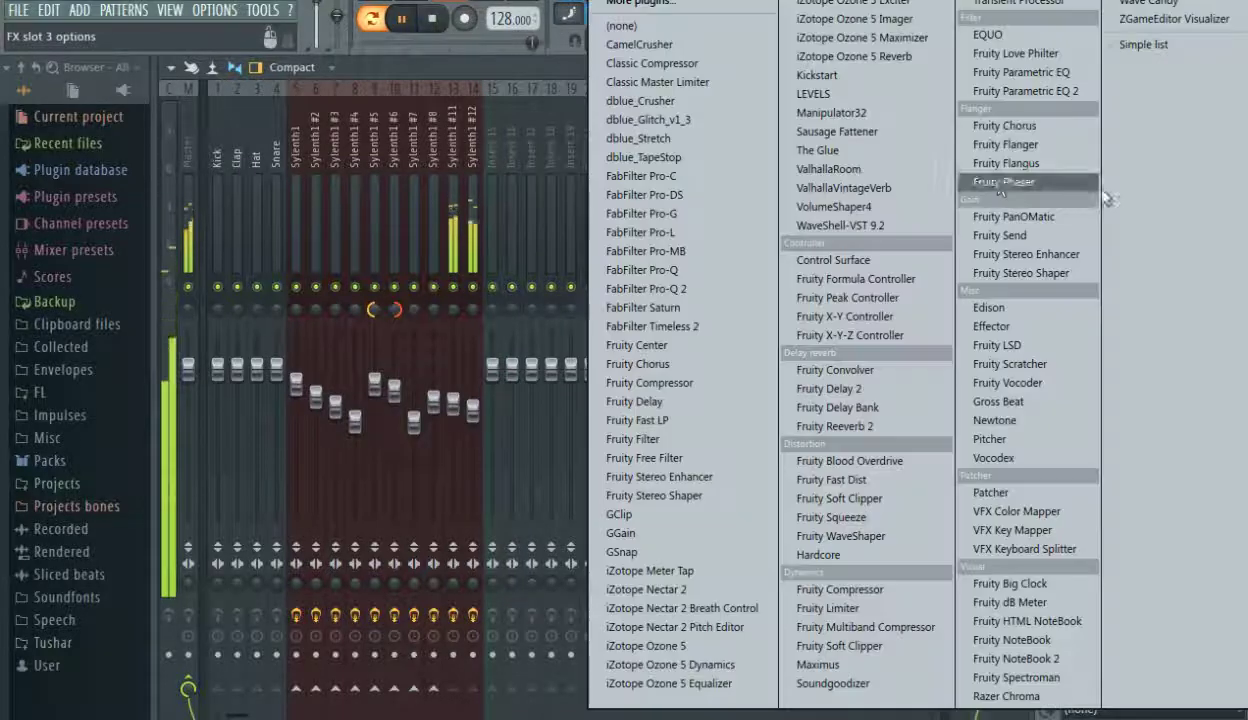
left_click(872, 26)
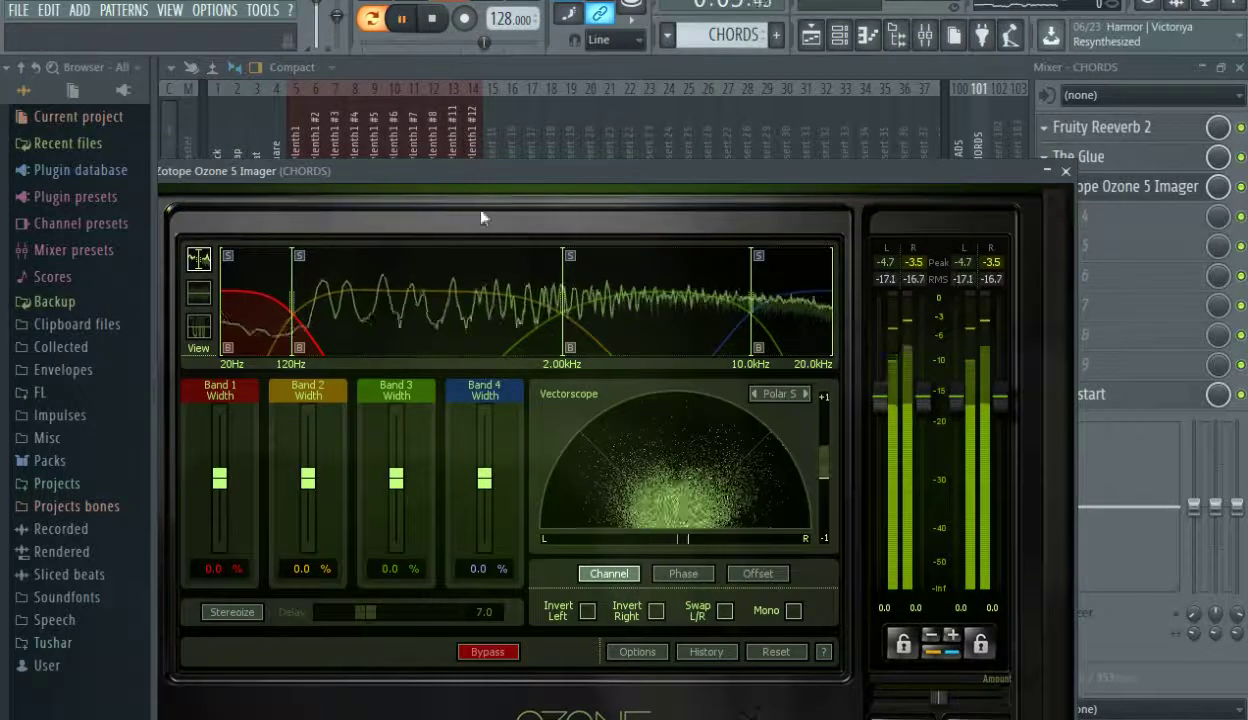
key("space")
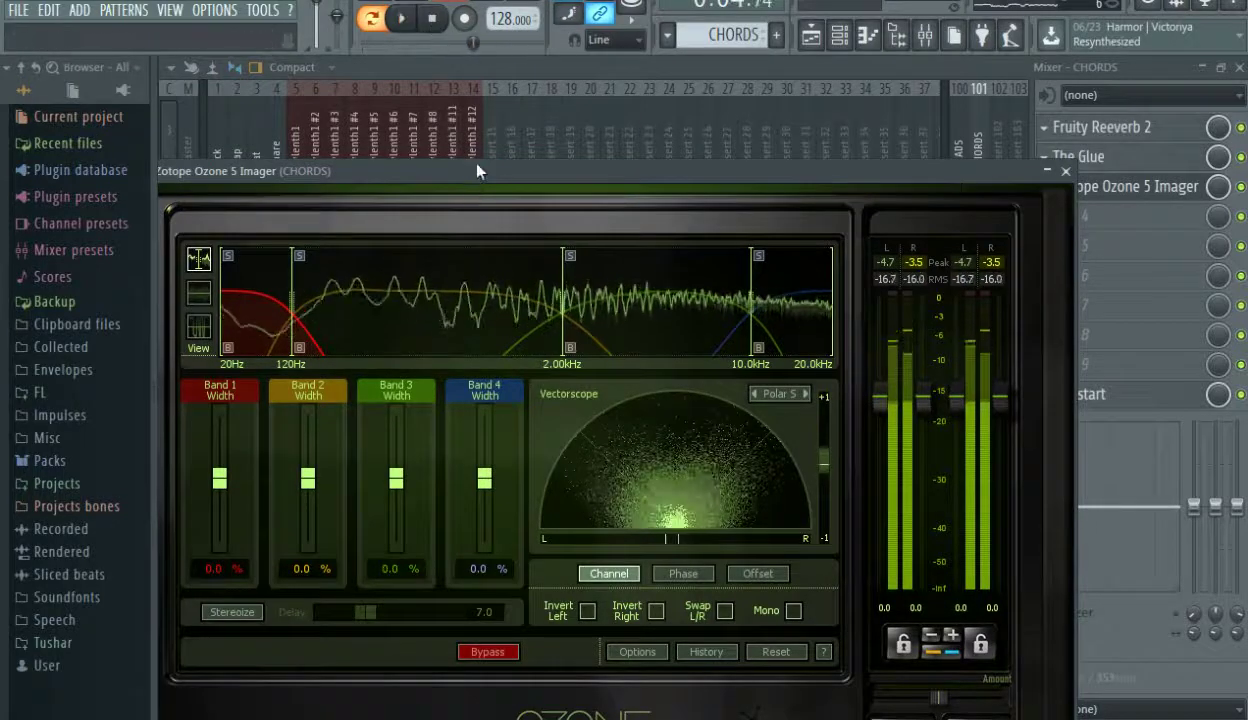
left_click_drag(476, 170, 518, 84)
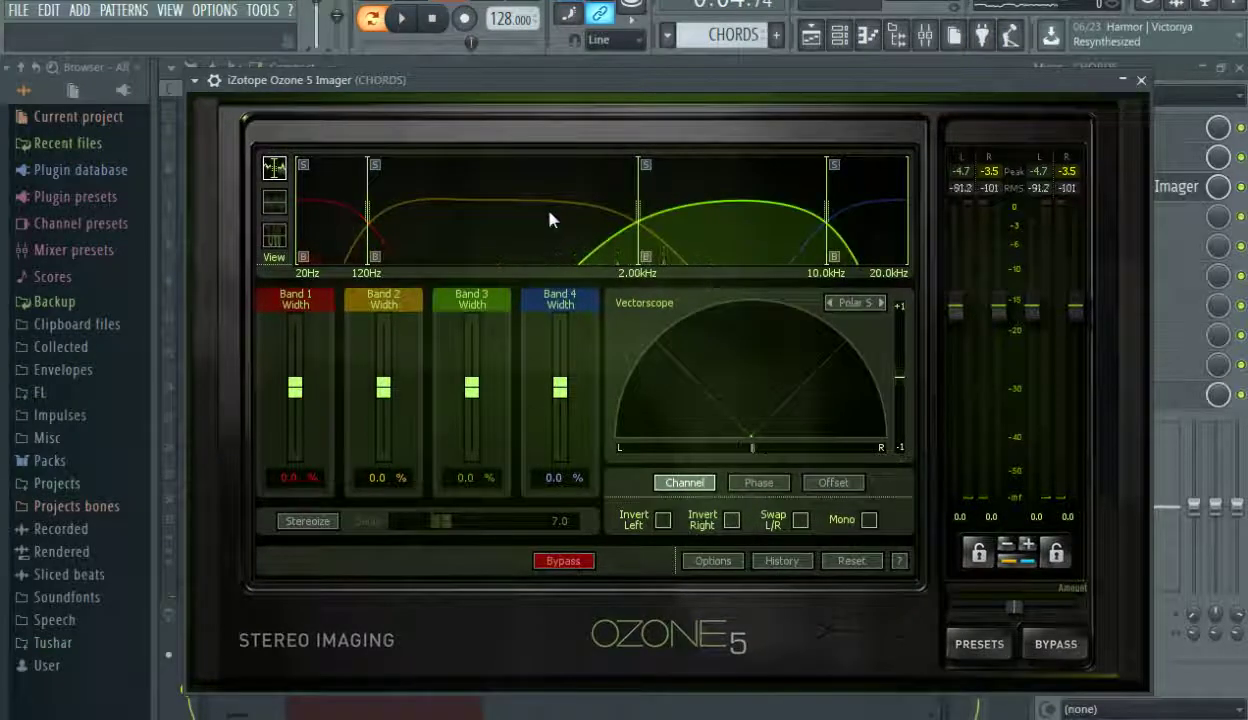
left_click_drag(367, 205, 404, 211)
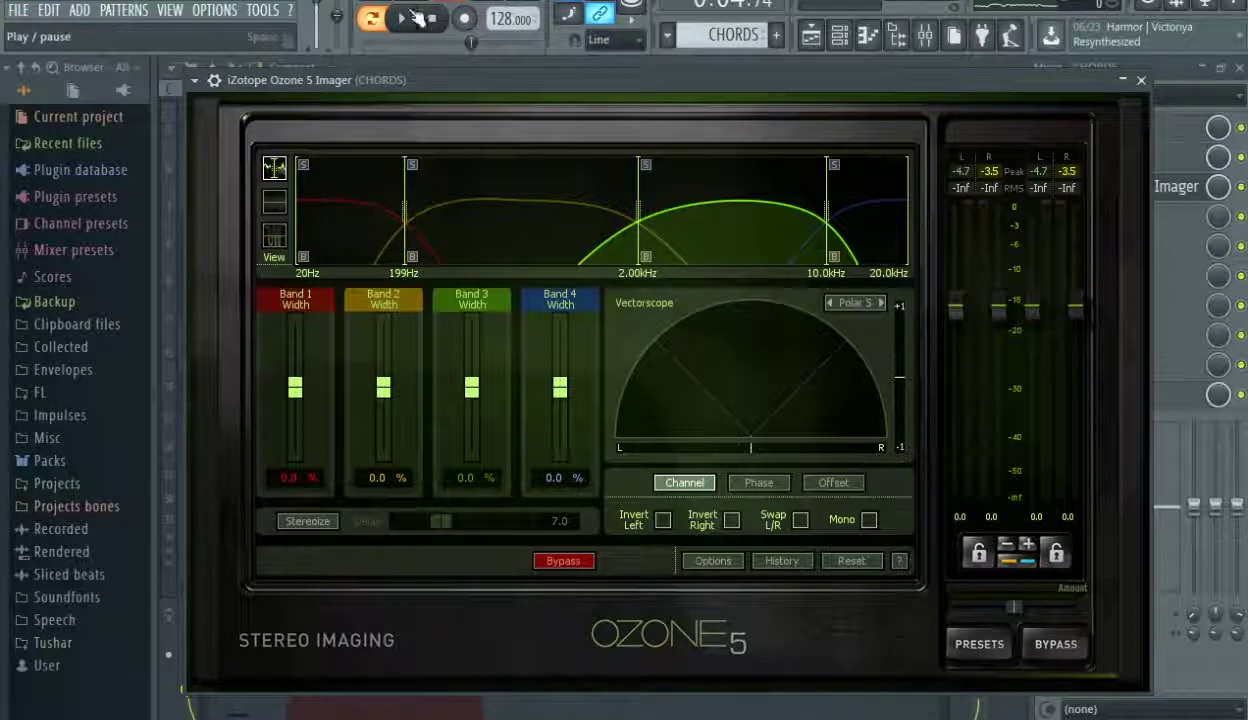
Widen the Ozone 5 Imager's band 3 to about 12.5% and band 4 to about 17.2% during playback, and close it.
left_click(411, 20)
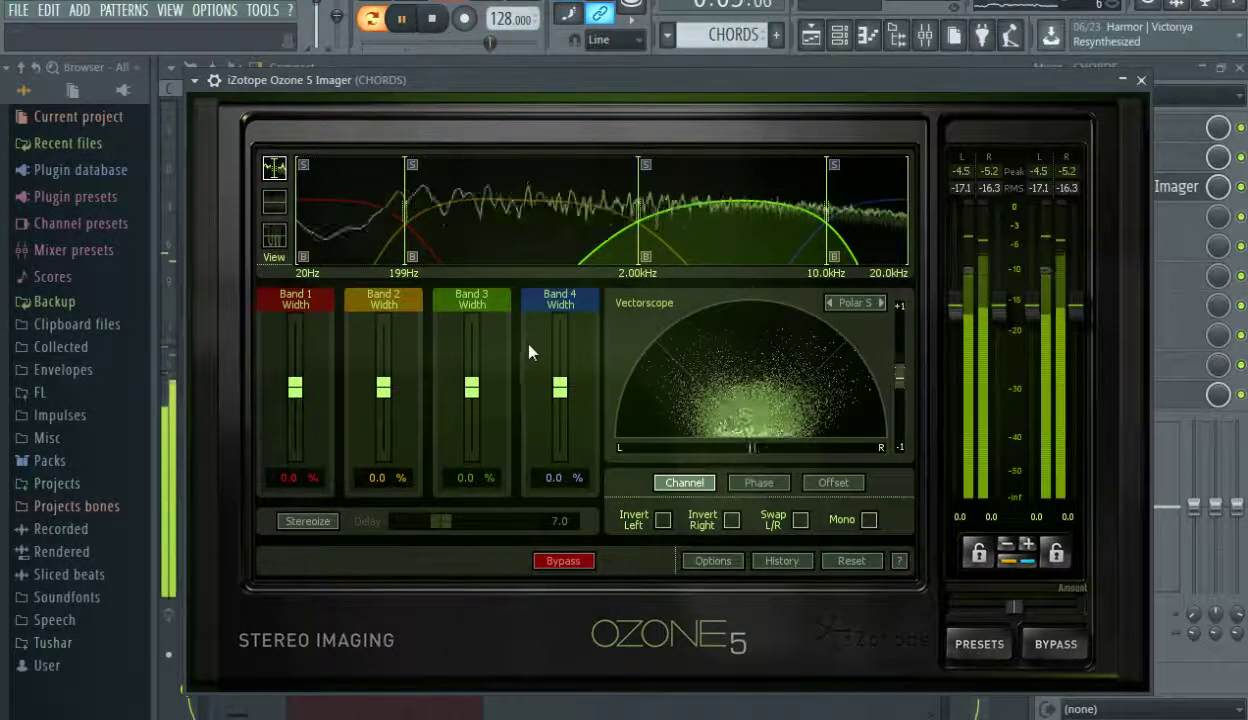
left_click_drag(468, 390, 468, 379)
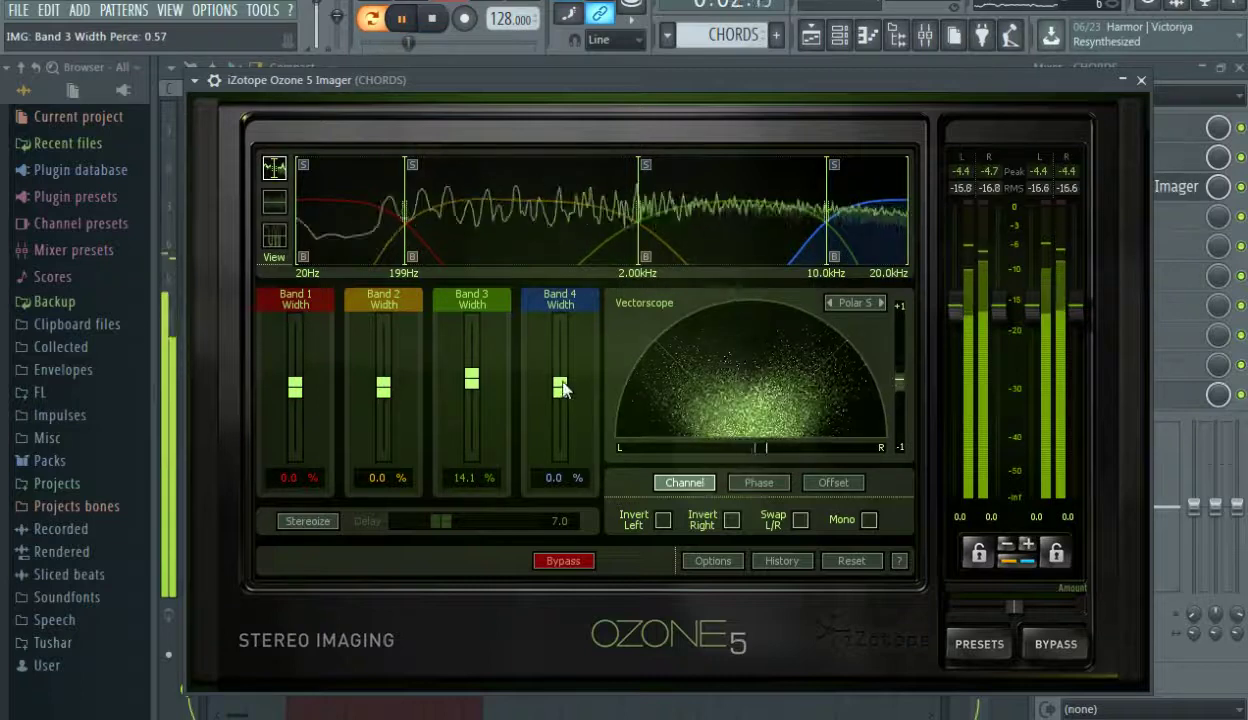
left_click_drag(561, 387, 560, 370)
left_click_drag(472, 378, 476, 378)
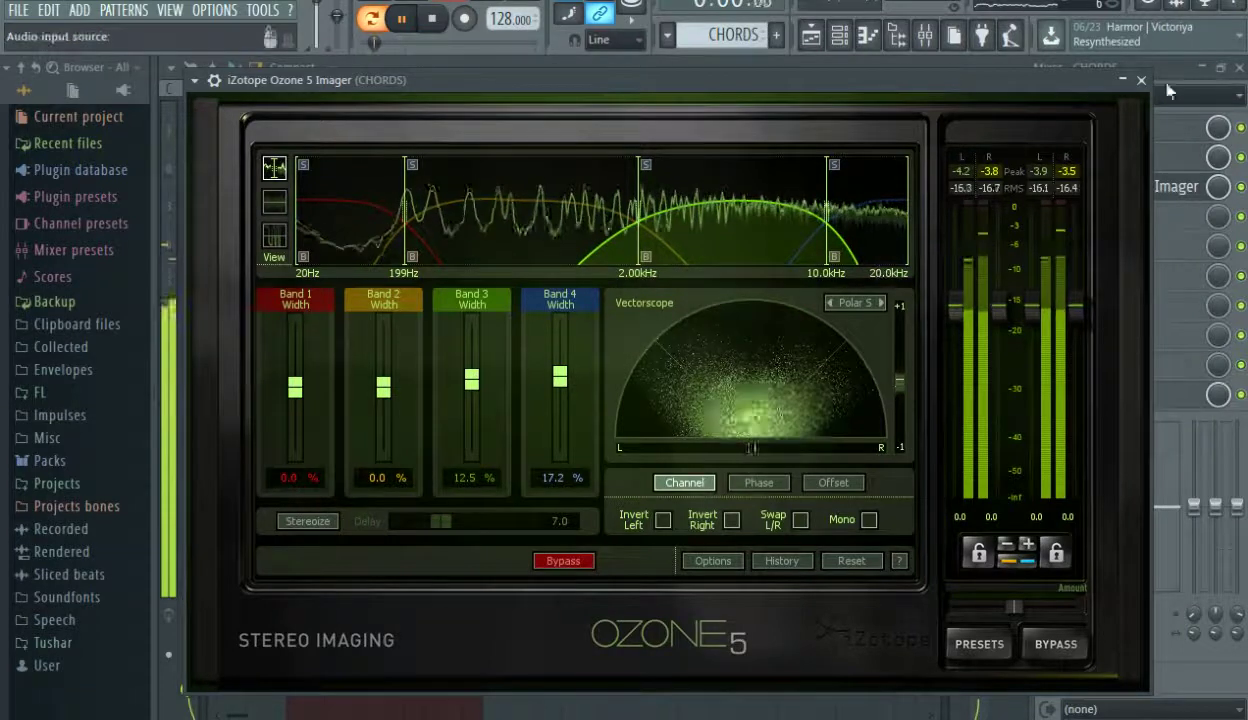
left_click(1141, 80)
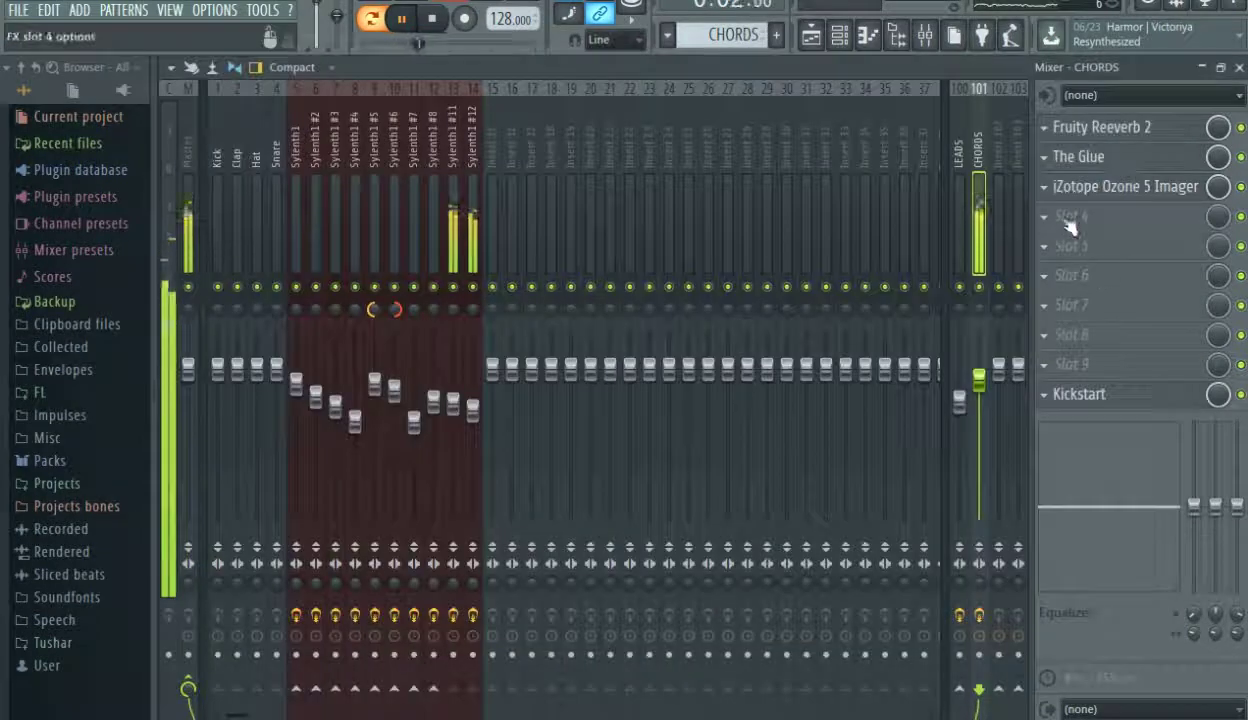
Add FabFilter Pro-Q 2 to effect slot 9 of the CHORDS track and create a low-cut band at about 202 Hz.
left_click(1072, 362)
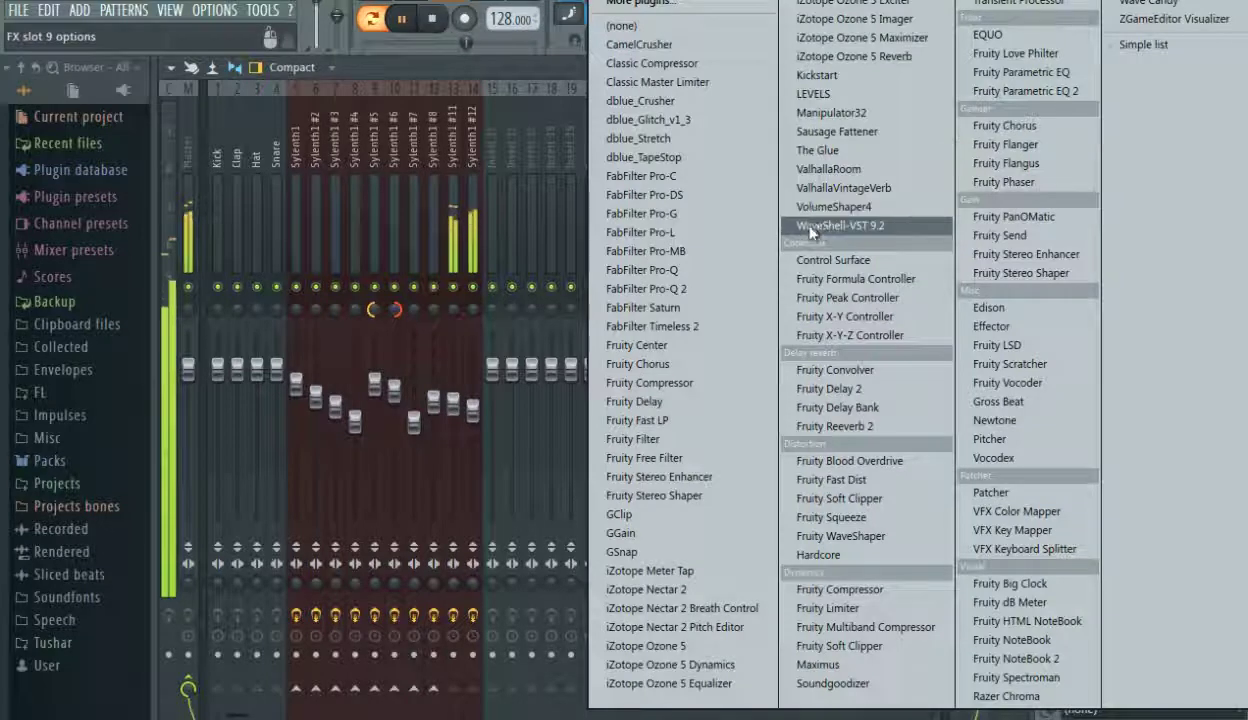
left_click(662, 288)
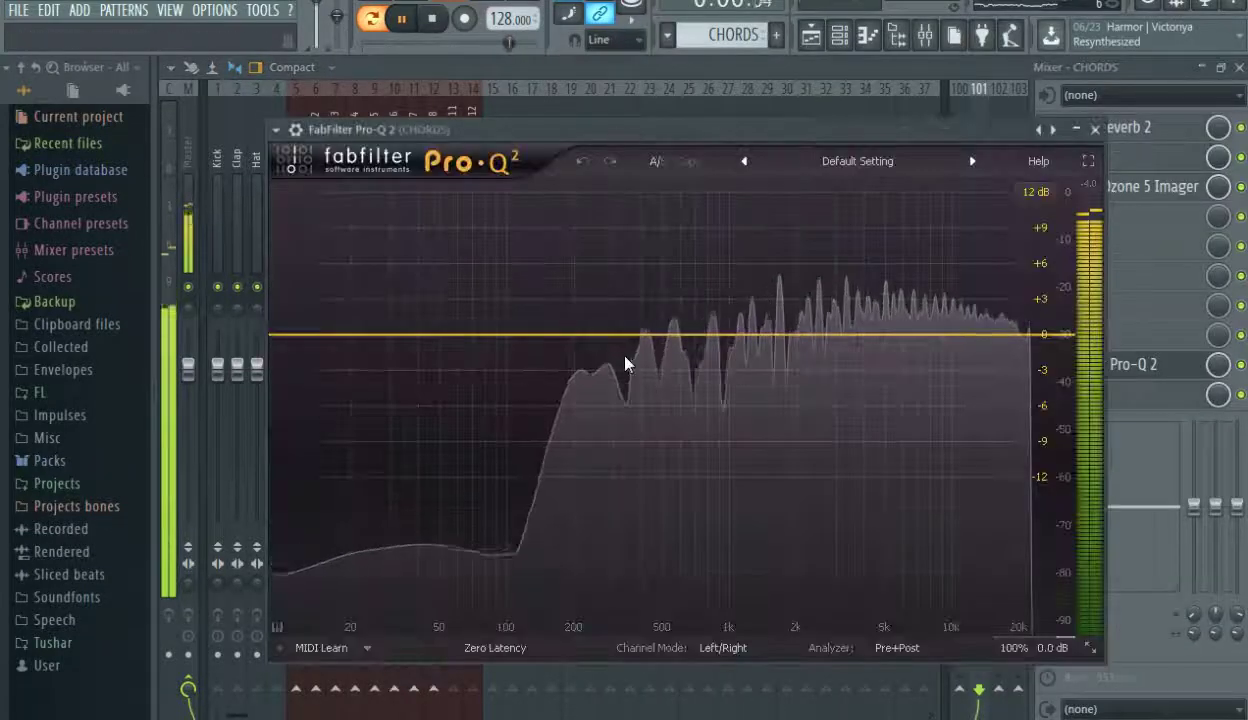
double_click(573, 331)
right_click(574, 332)
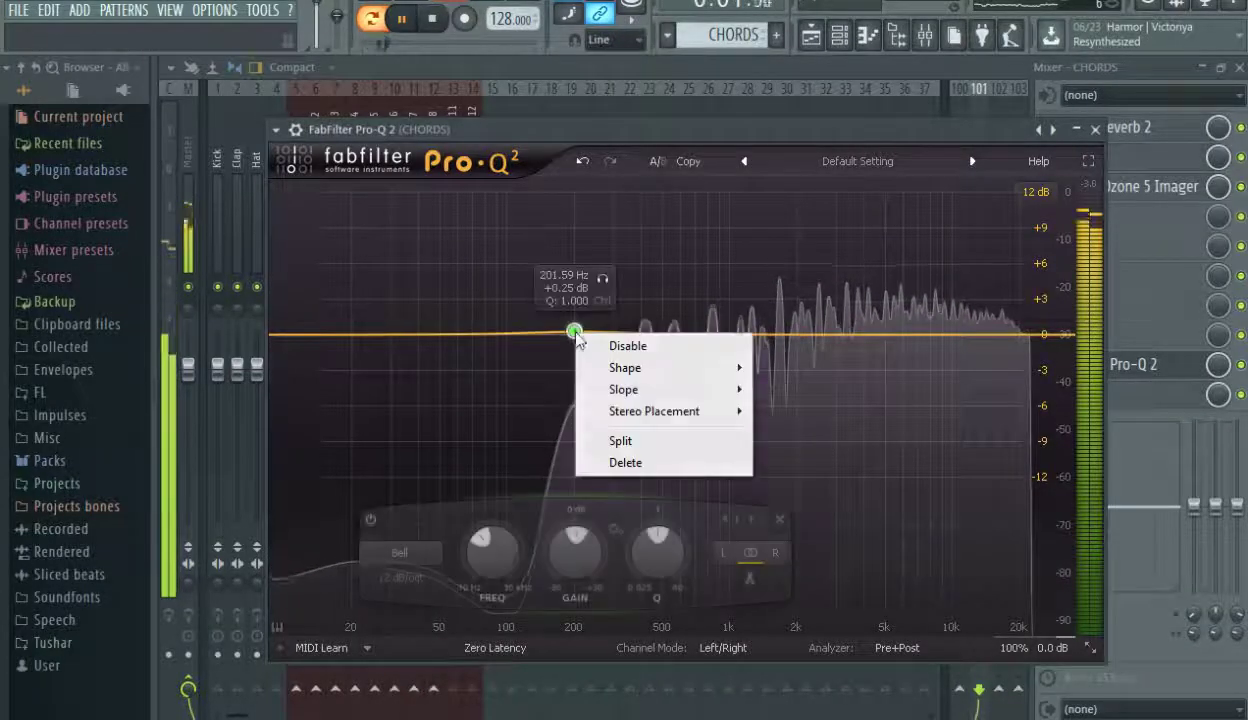
mouse_move(680, 368)
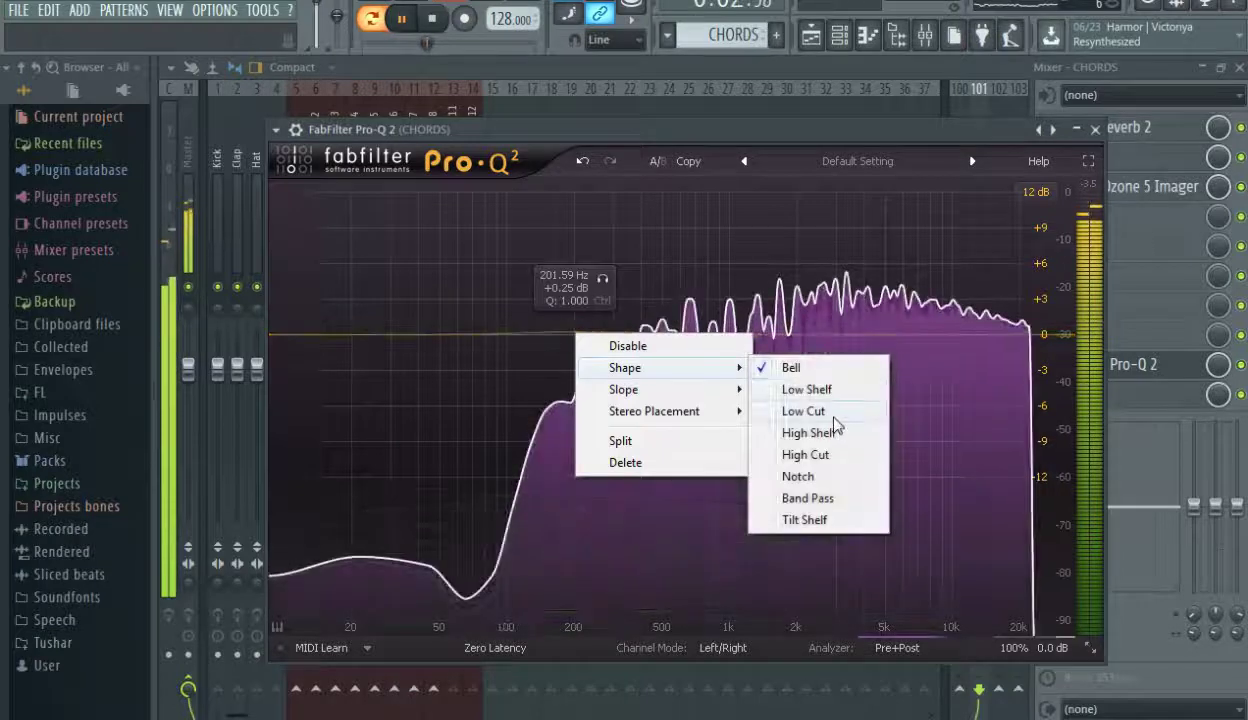
left_click(804, 411)
key("space")
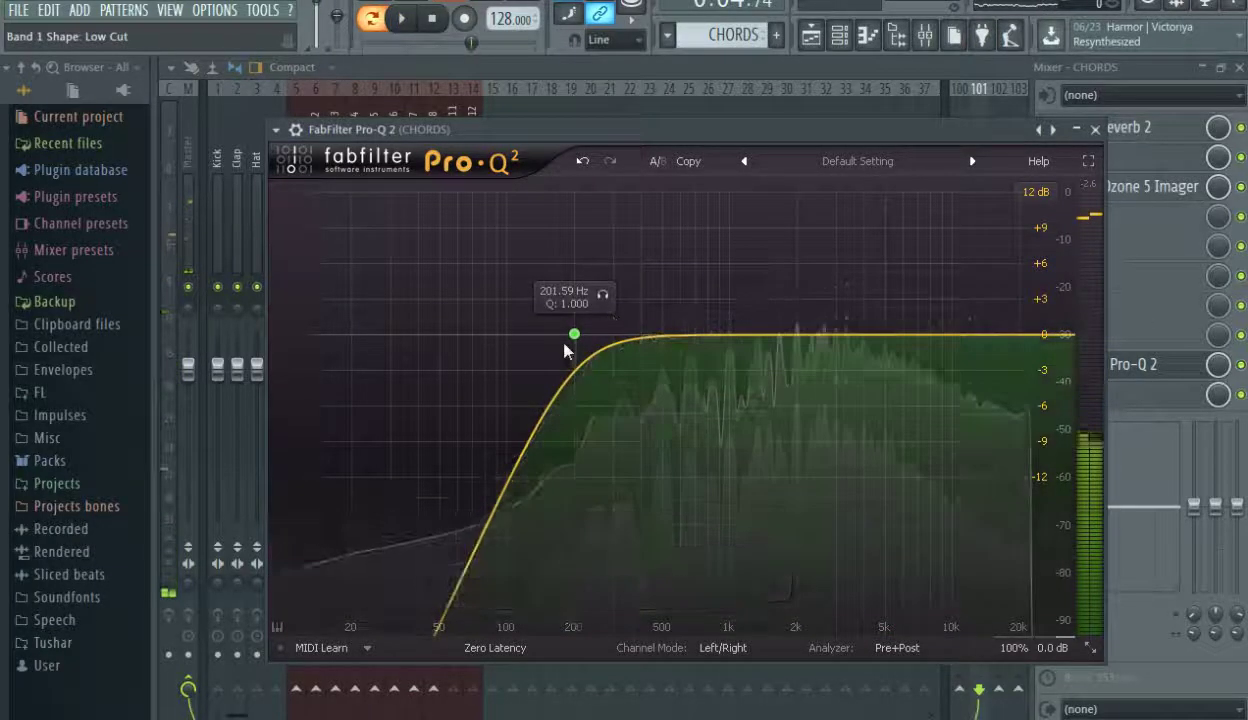
Set the slope of the Pro-Q 2 low-cut band to 96 dB/oct and briefly play back the chords.
mouse_move(568, 514)
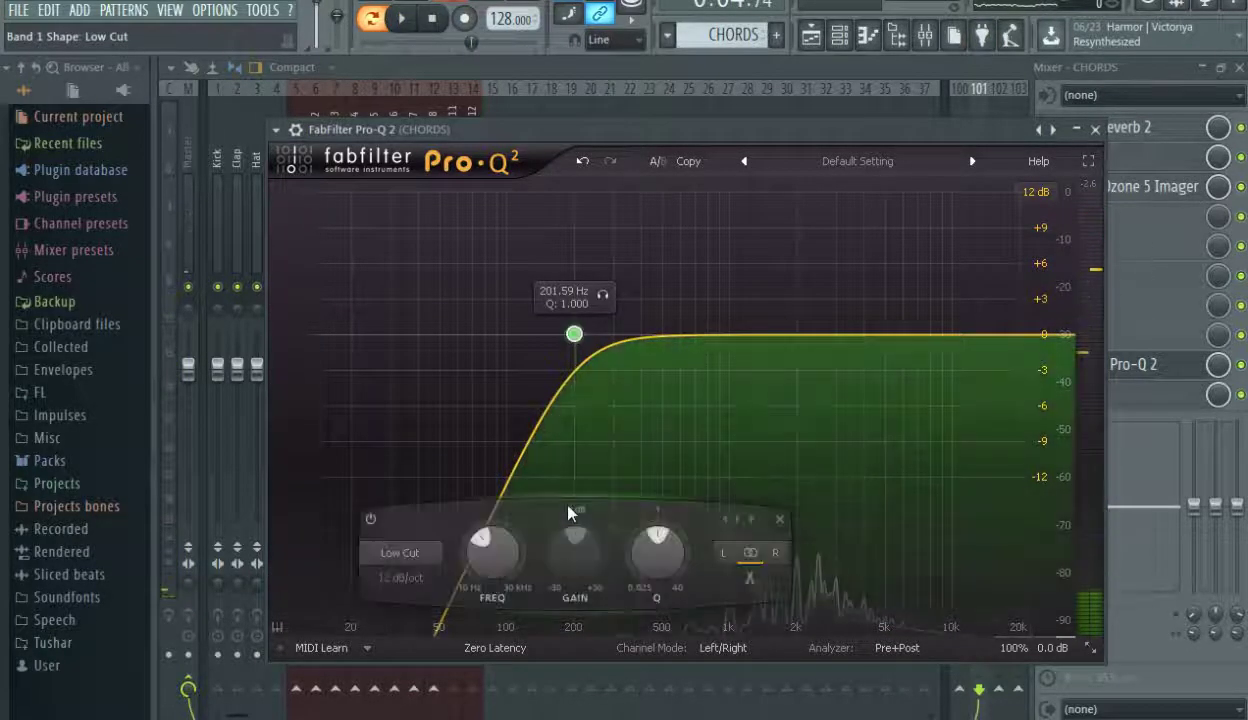
left_click(400, 578)
left_click(432, 646)
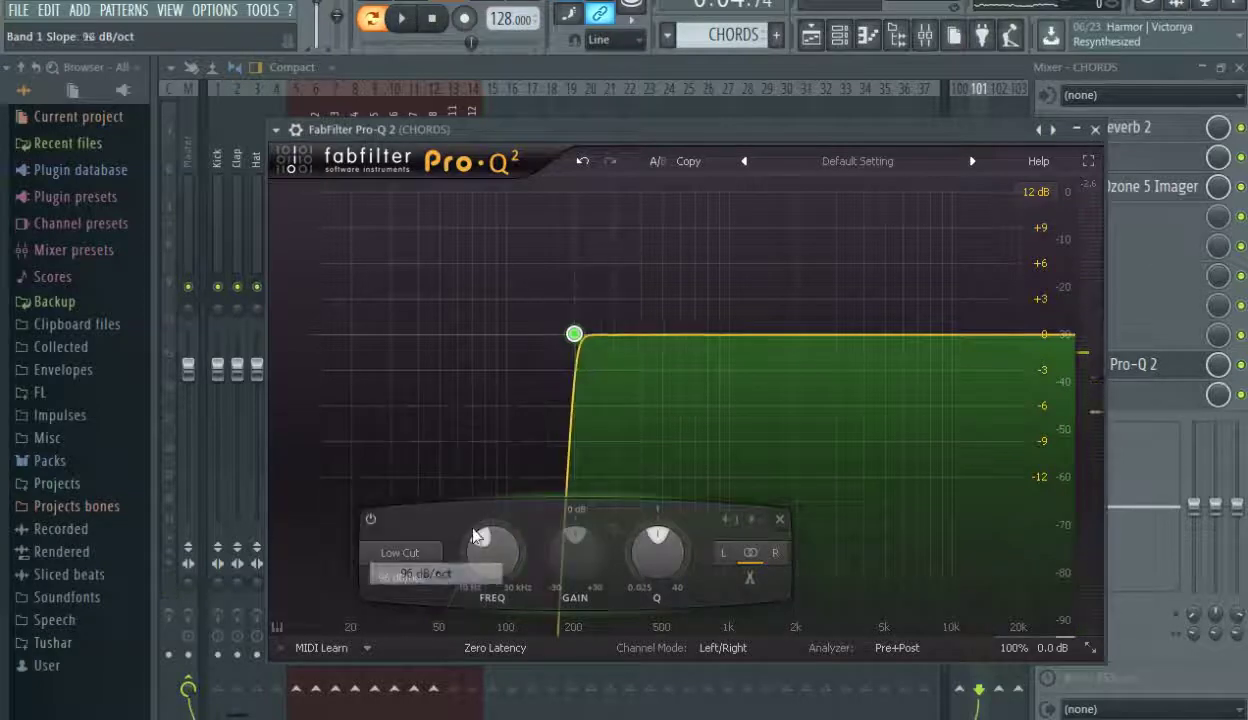
key("space")
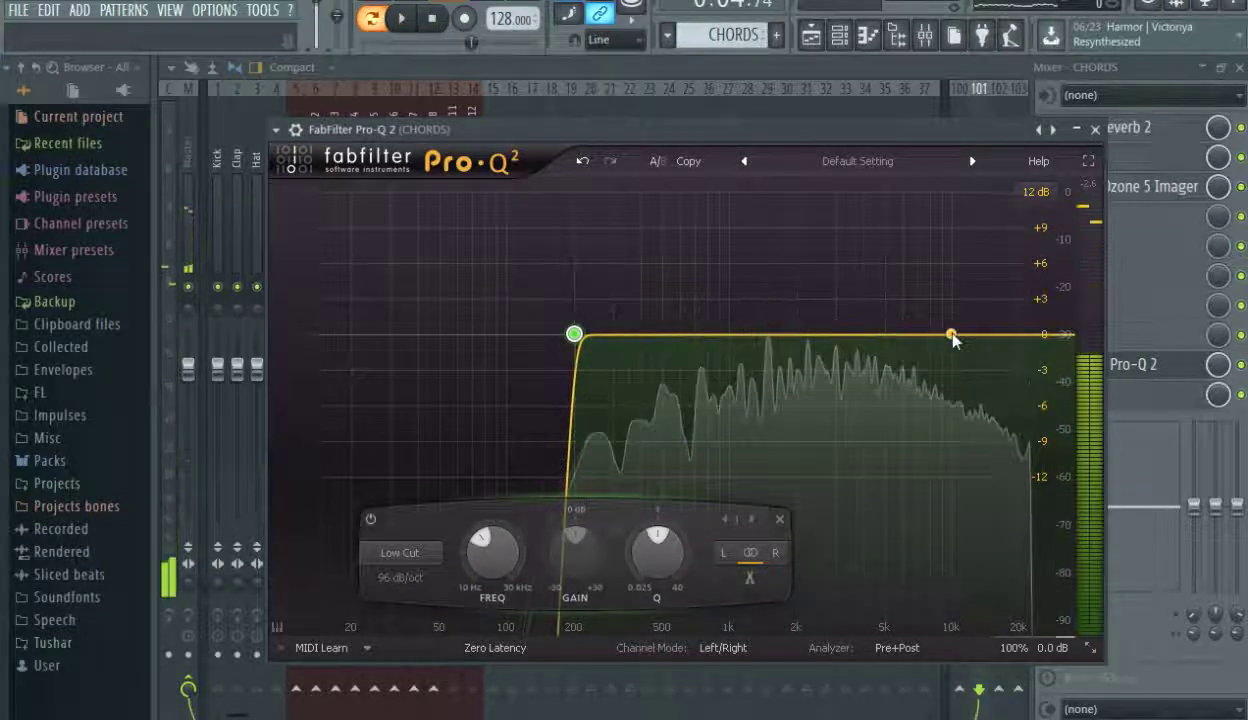
Add a 96 dB/oct high-cut band at about 12283 Hz with a Q of about 1.0 in Pro-Q 2.
left_click(951, 335)
right_click(951, 335)
mouse_move(1005, 369)
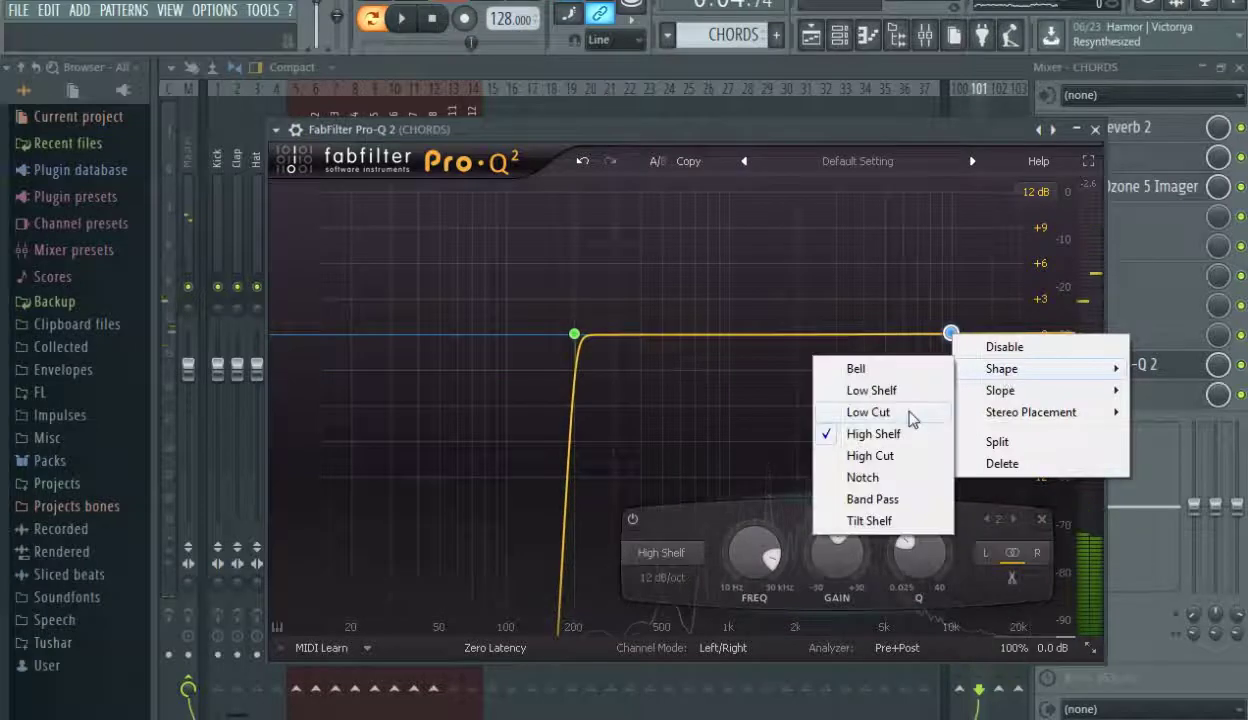
left_click(890, 455)
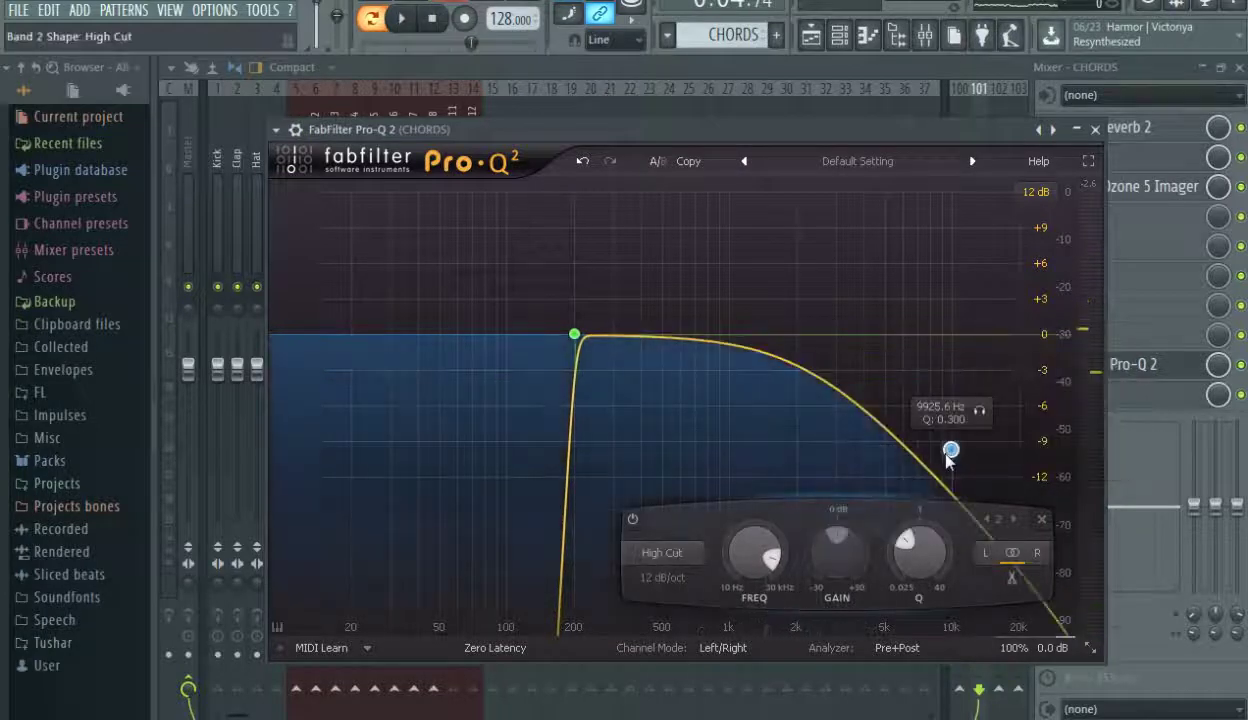
left_click_drag(951, 450, 971, 329)
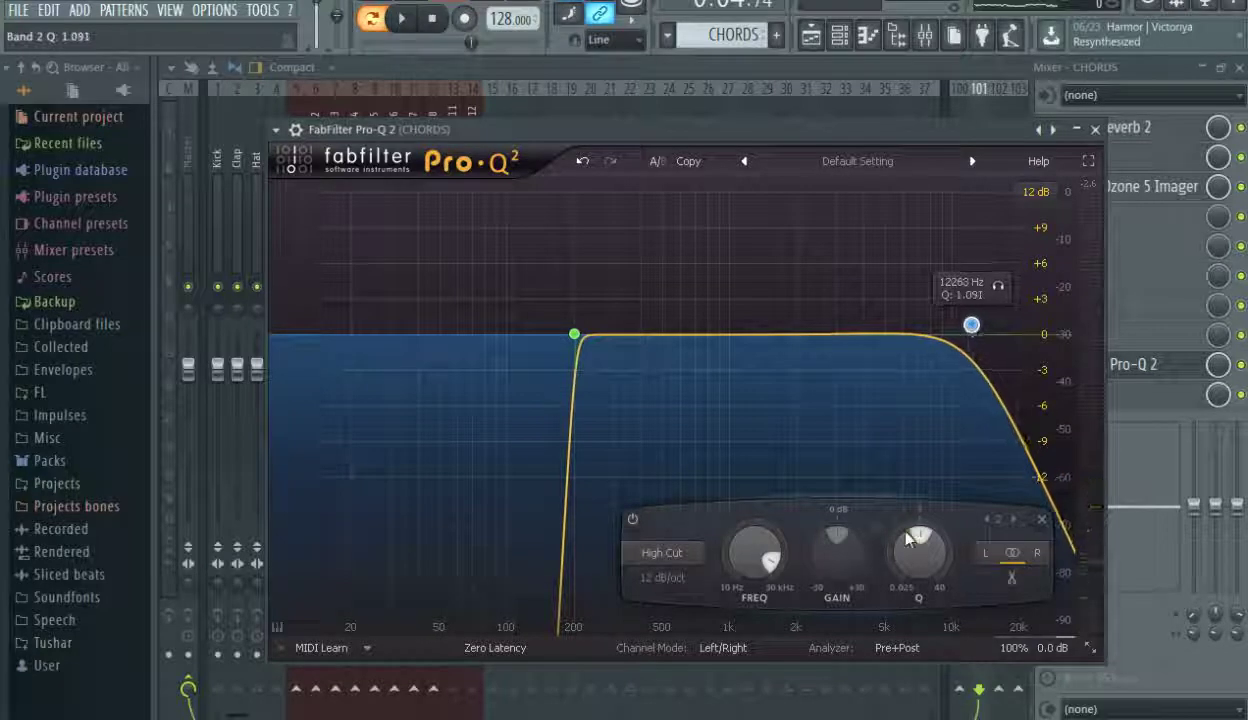
left_click(661, 576)
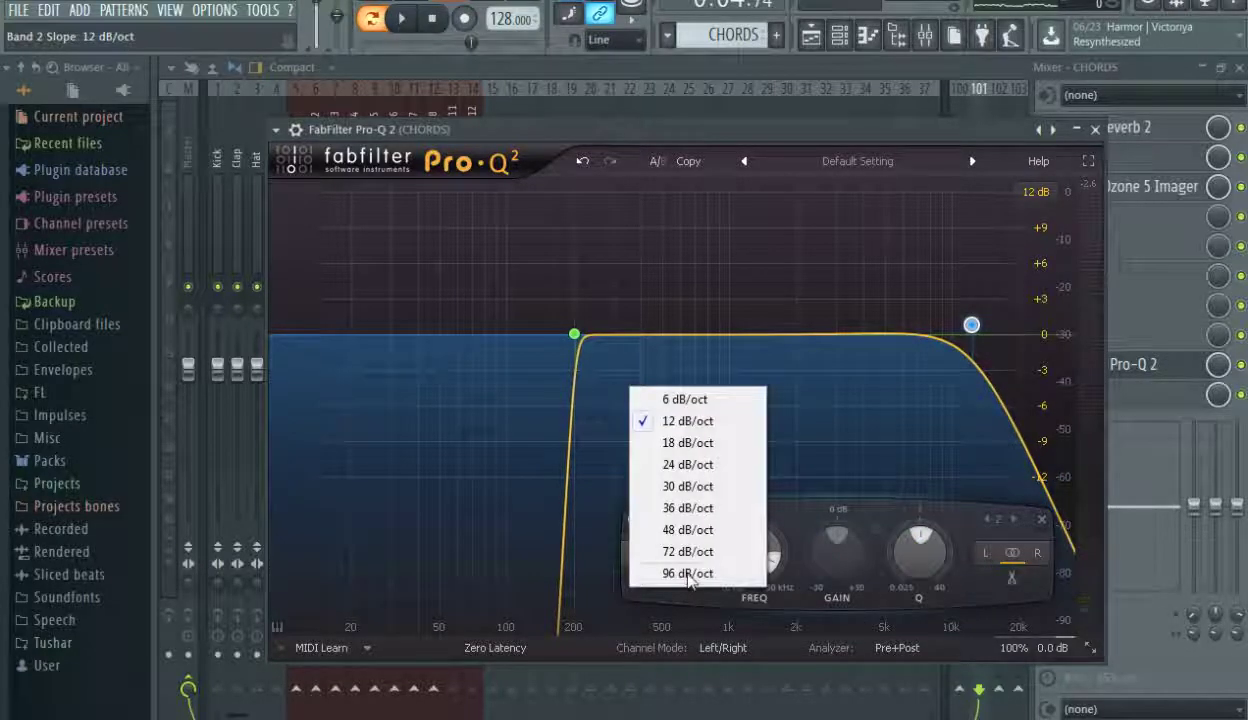
left_click(688, 573)
key("space")
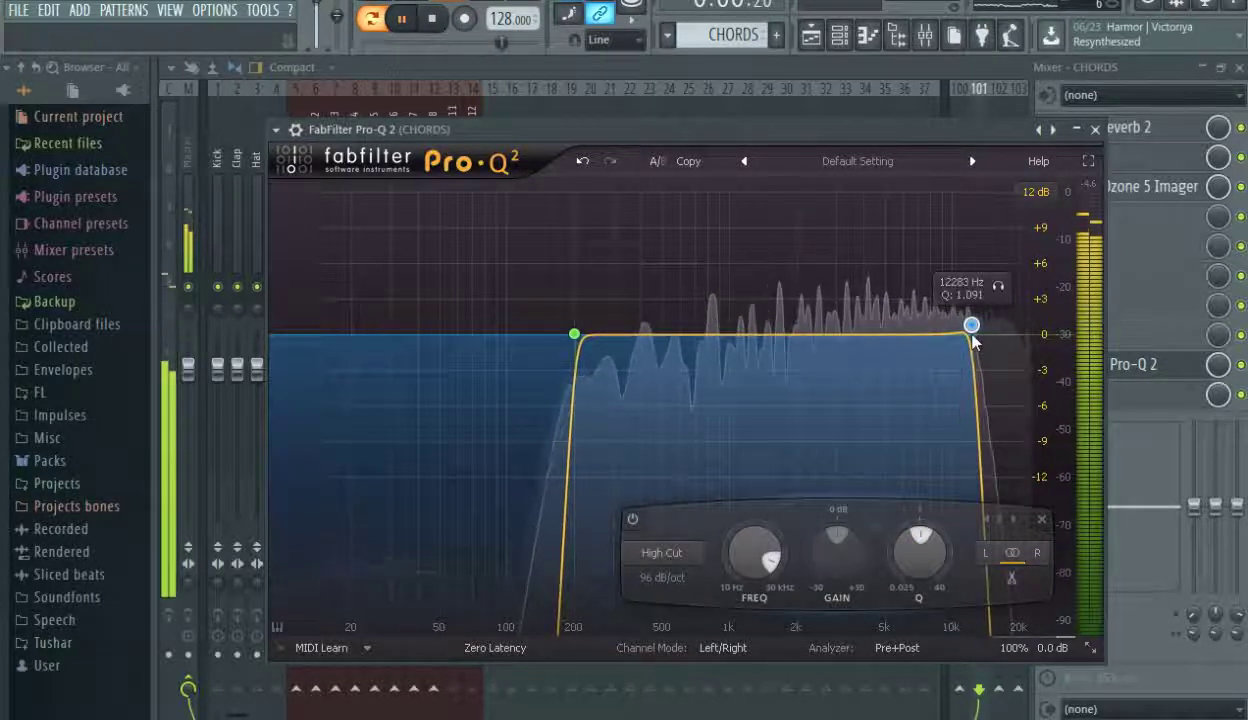
scroll(972, 330, "down", 2)
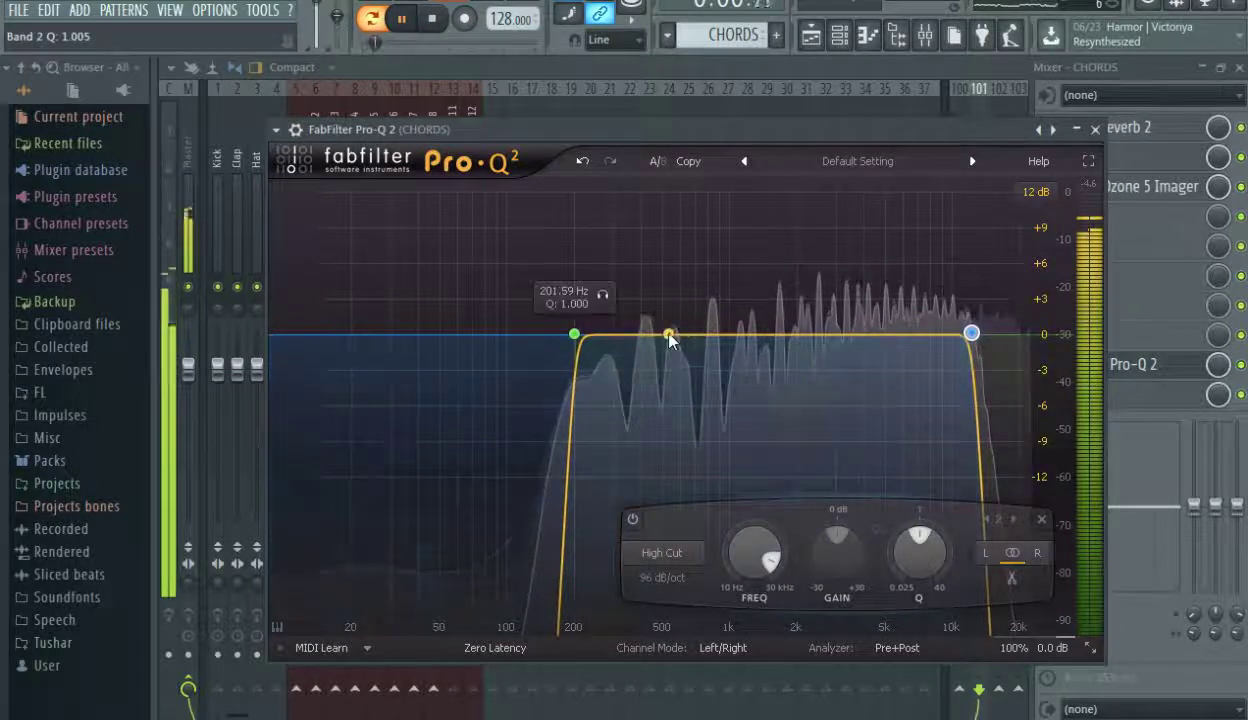
Add two gentle bell cuts during playback, about -1.4 dB near 328 Hz and one just below 10 kHz with a Q of about 1.86.
left_click_drag(669, 340, 653, 352)
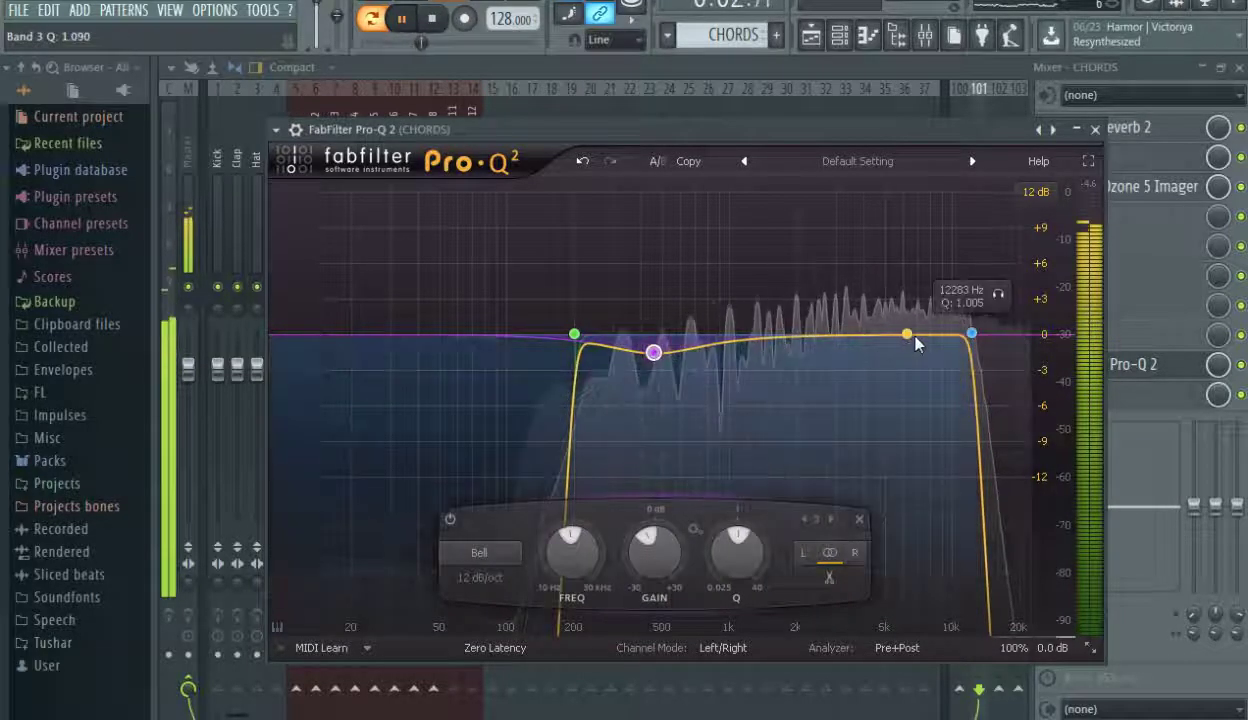
left_click_drag(915, 343, 944, 346)
scroll(928, 343, "up", 4)
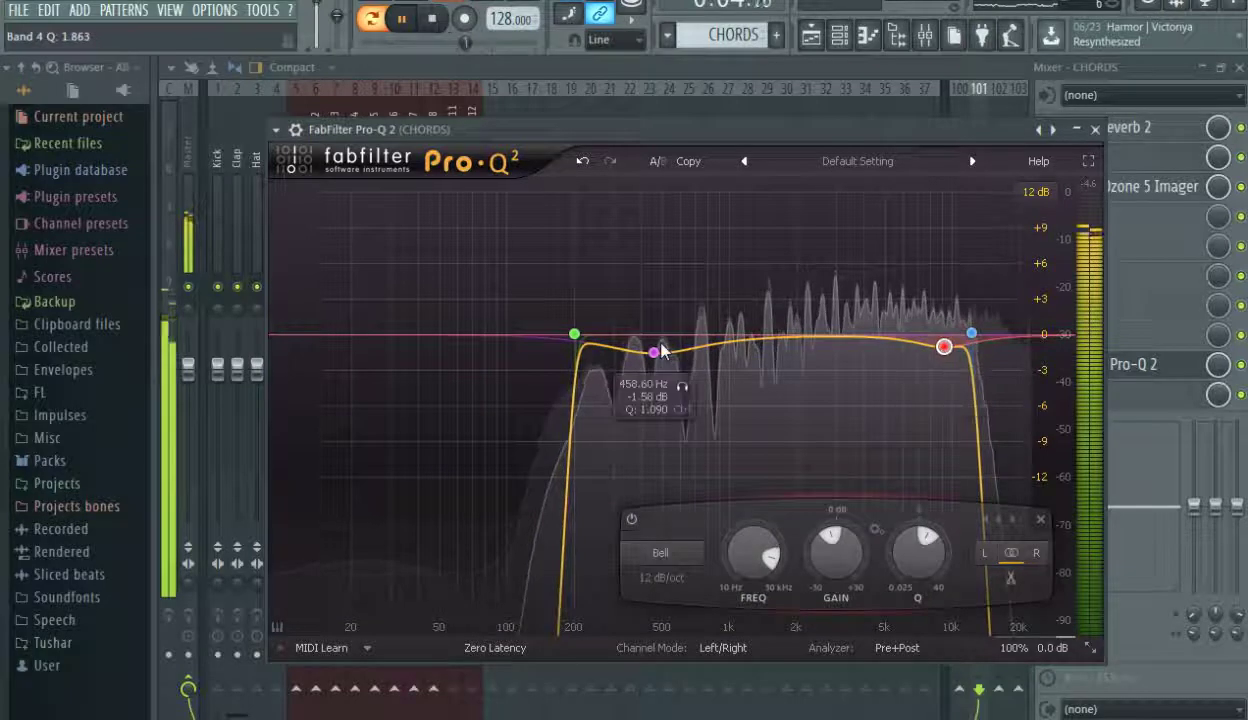
left_click_drag(653, 352, 619, 357)
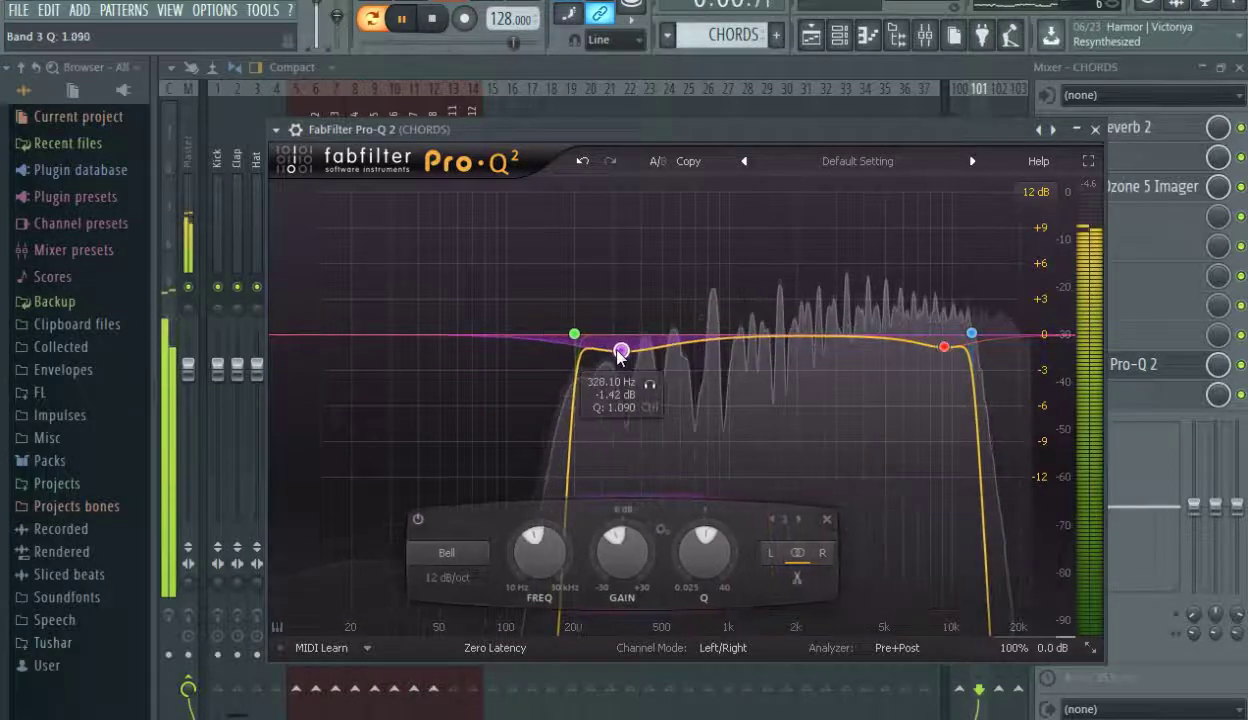
Add a bell boost of about +0.67 dB at about 1997 Hz, stop playback and close the EQ.
left_click_drag(788, 337, 796, 329)
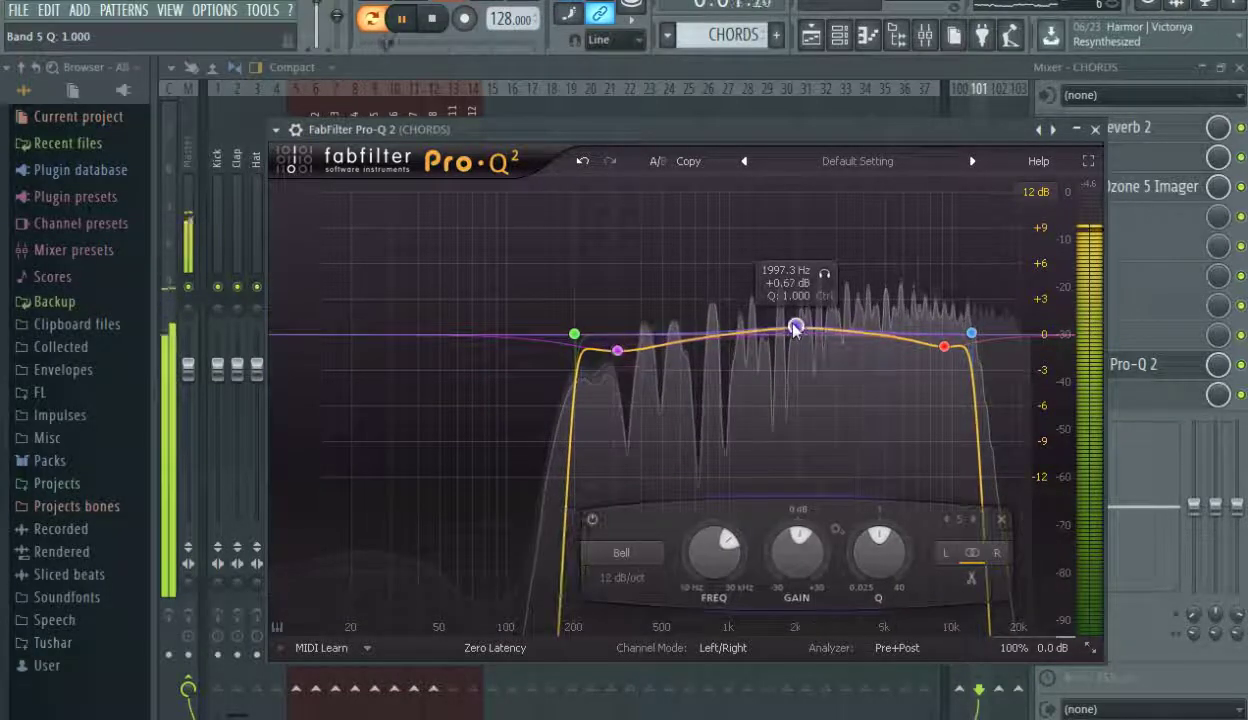
key("space")
left_click(1095, 129)
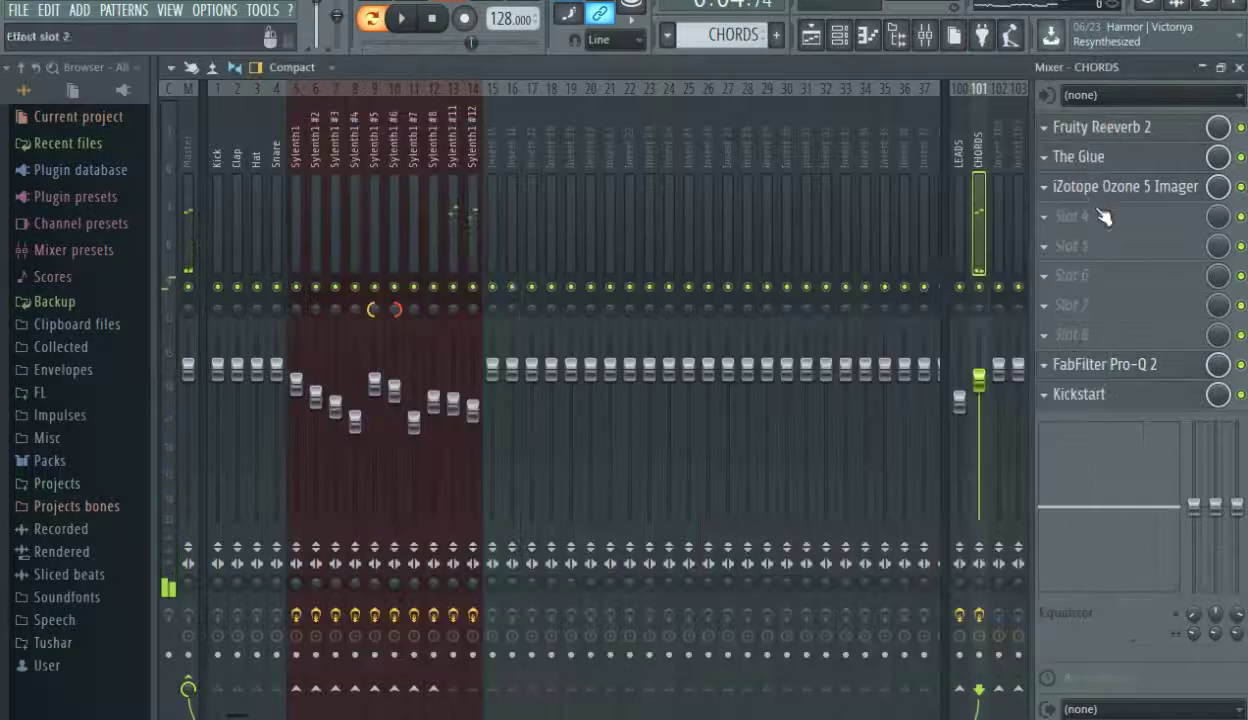
Add a second FabFilter Pro-Q 2 to effect slot 4 of the CHORDS track and load its Subtle Stereo Enhancer preset.
left_click(1075, 217)
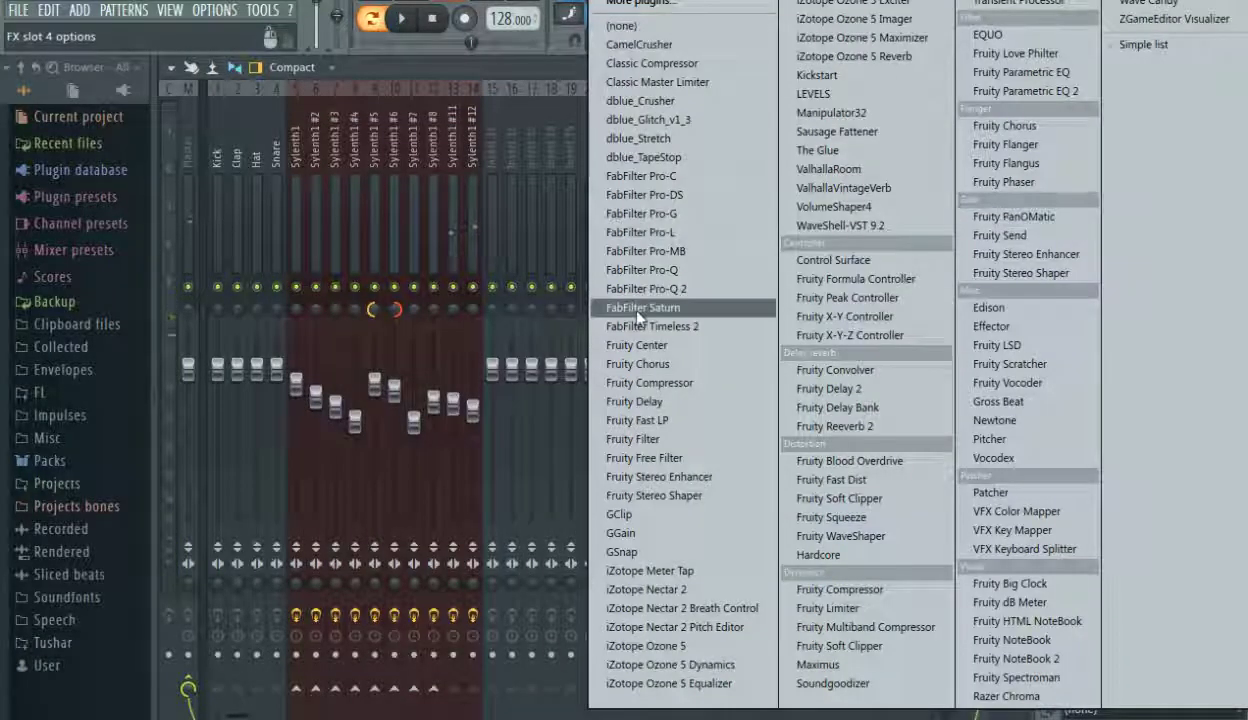
left_click(668, 288)
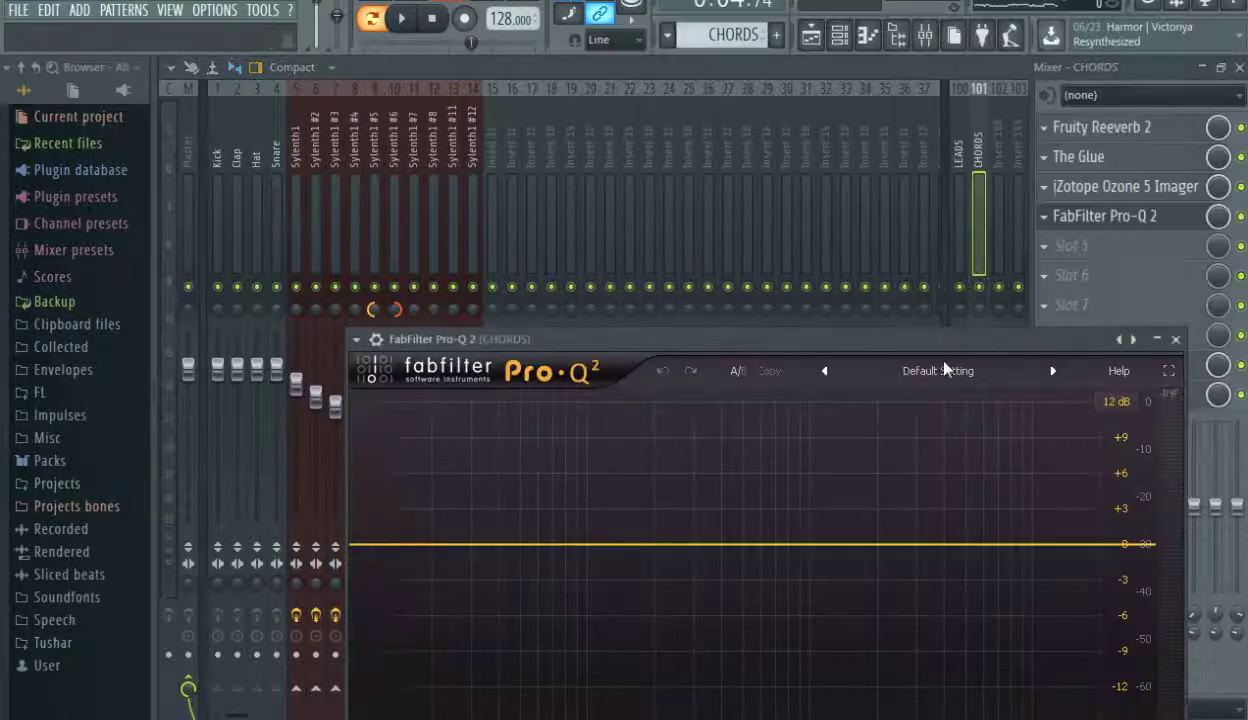
left_click(944, 369)
mouse_move(922, 130)
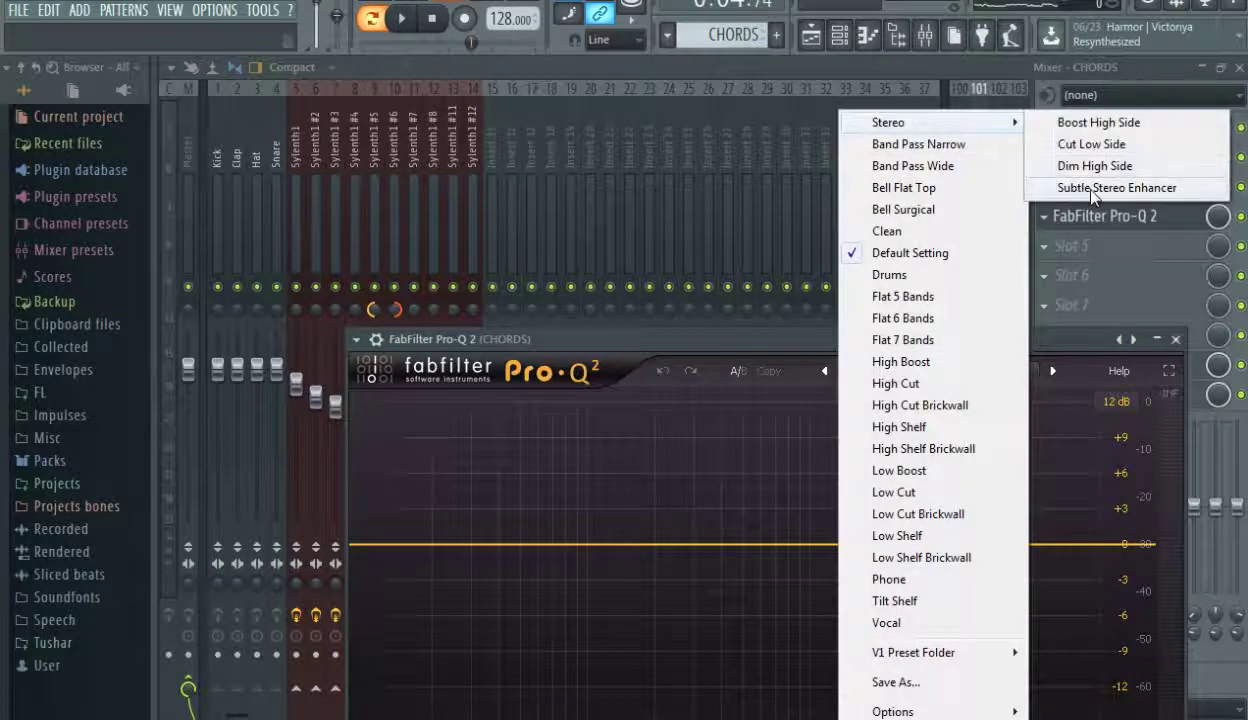
left_click(1064, 184)
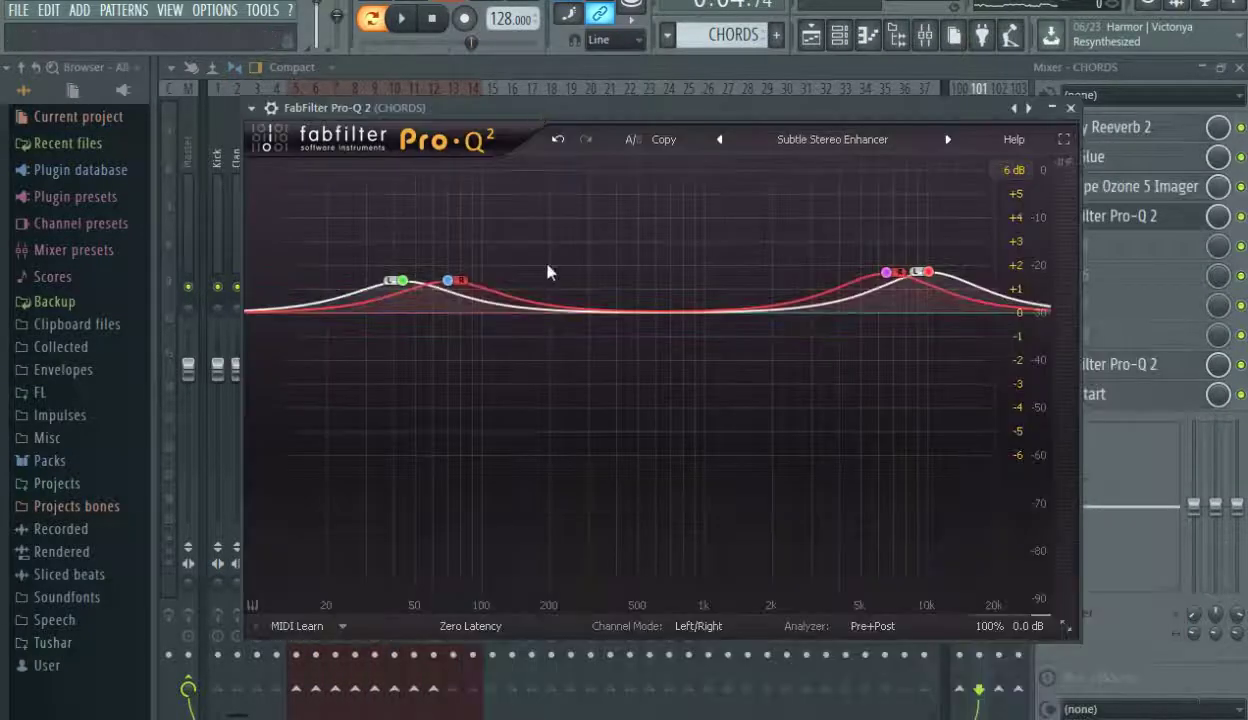
Delete the two low-frequency bands from the stereo enhancer EQ, close it and play back the processed chords.
right_click(449, 283)
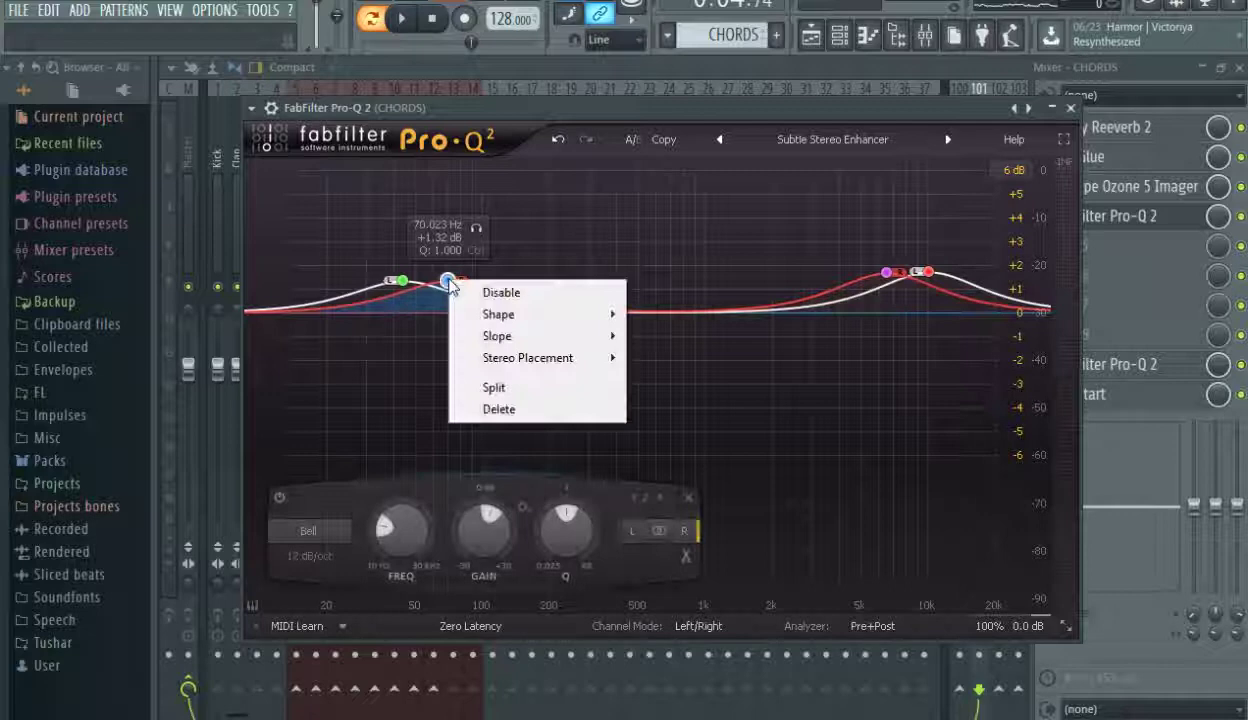
left_click(519, 418)
right_click(402, 280)
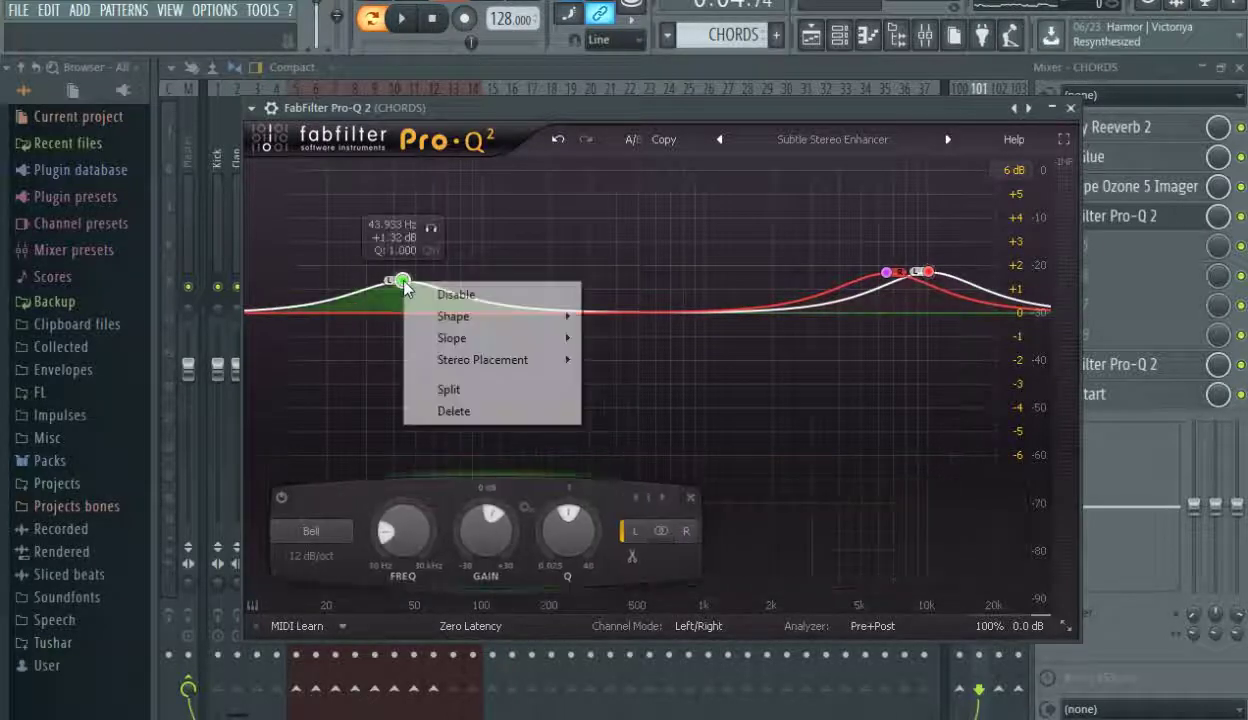
left_click(500, 418)
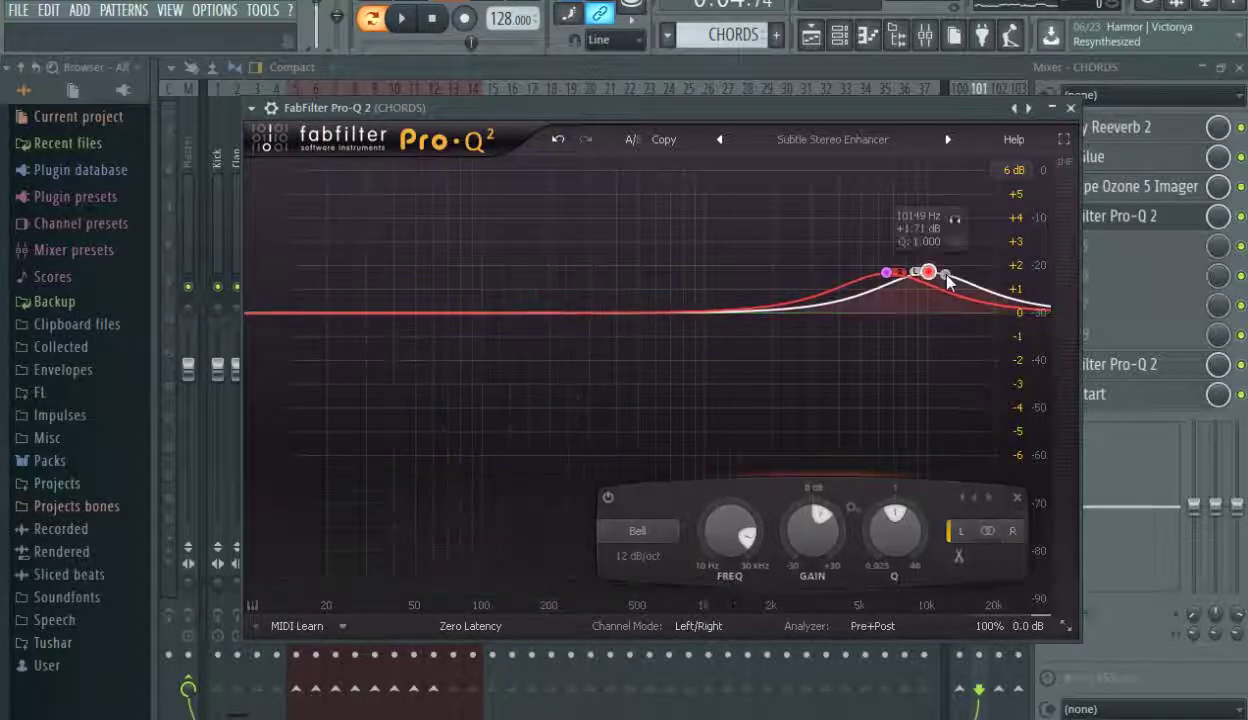
left_click(886, 273)
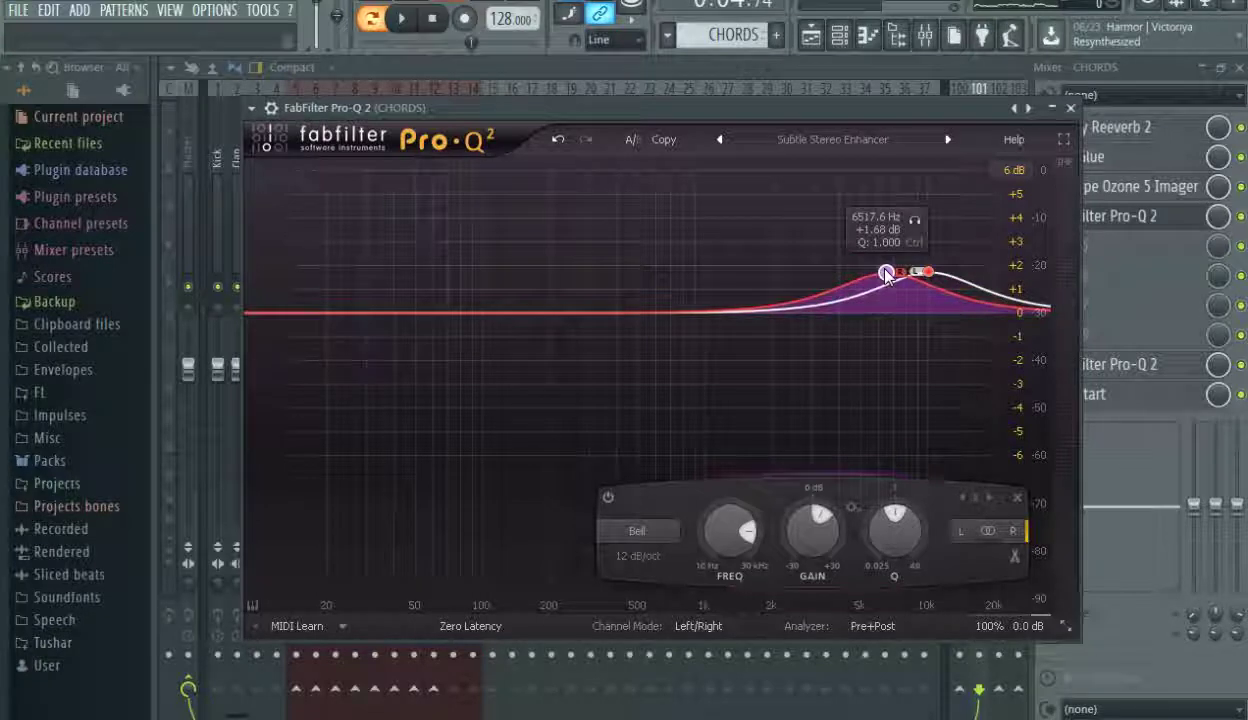
left_click(930, 275)
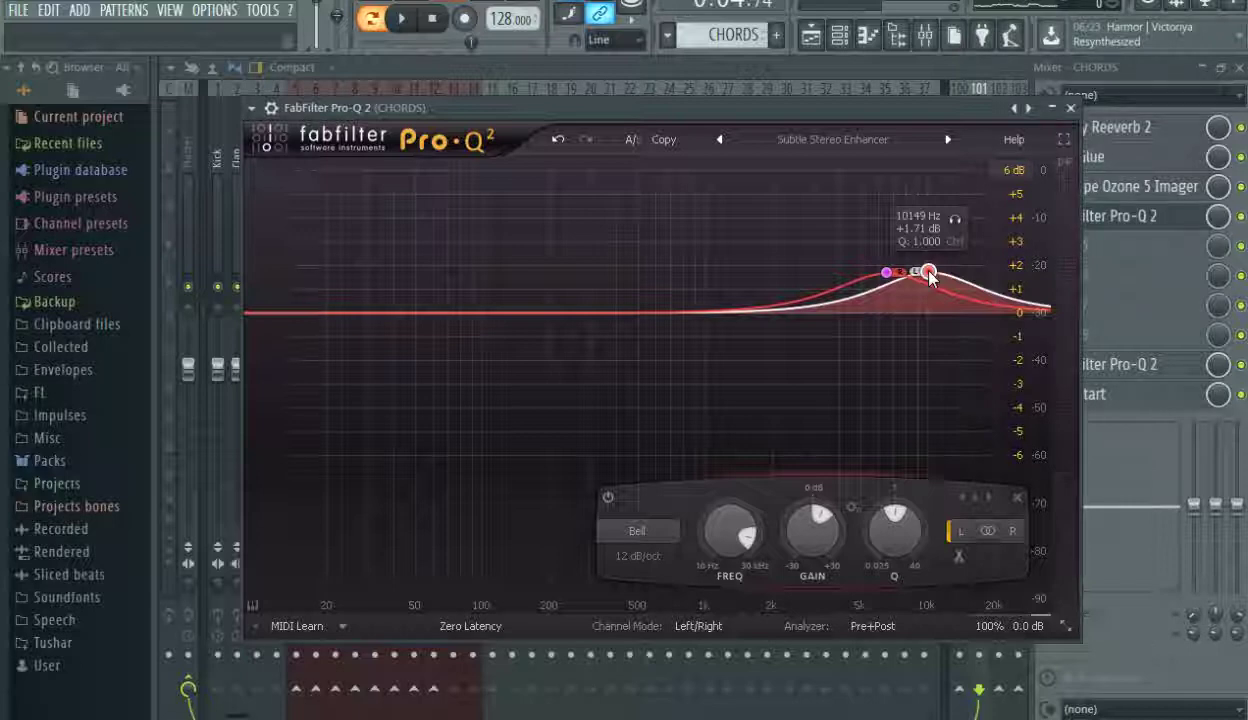
left_click(1071, 108)
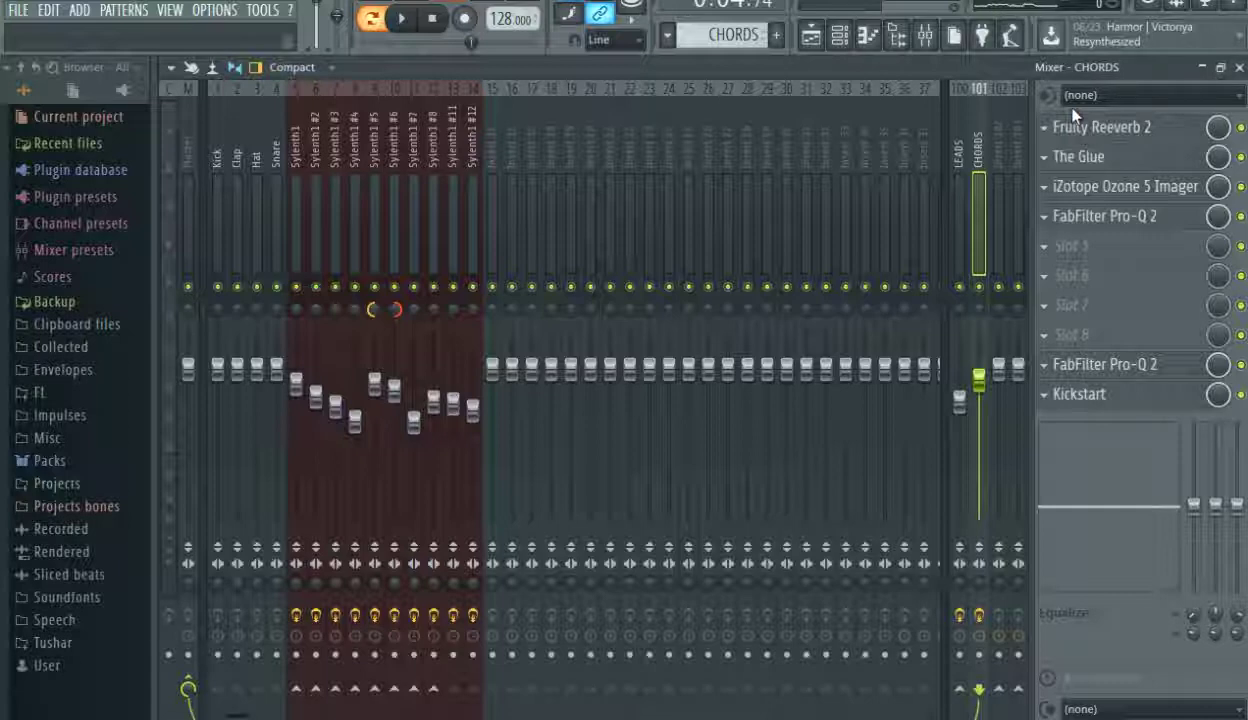
key("space")
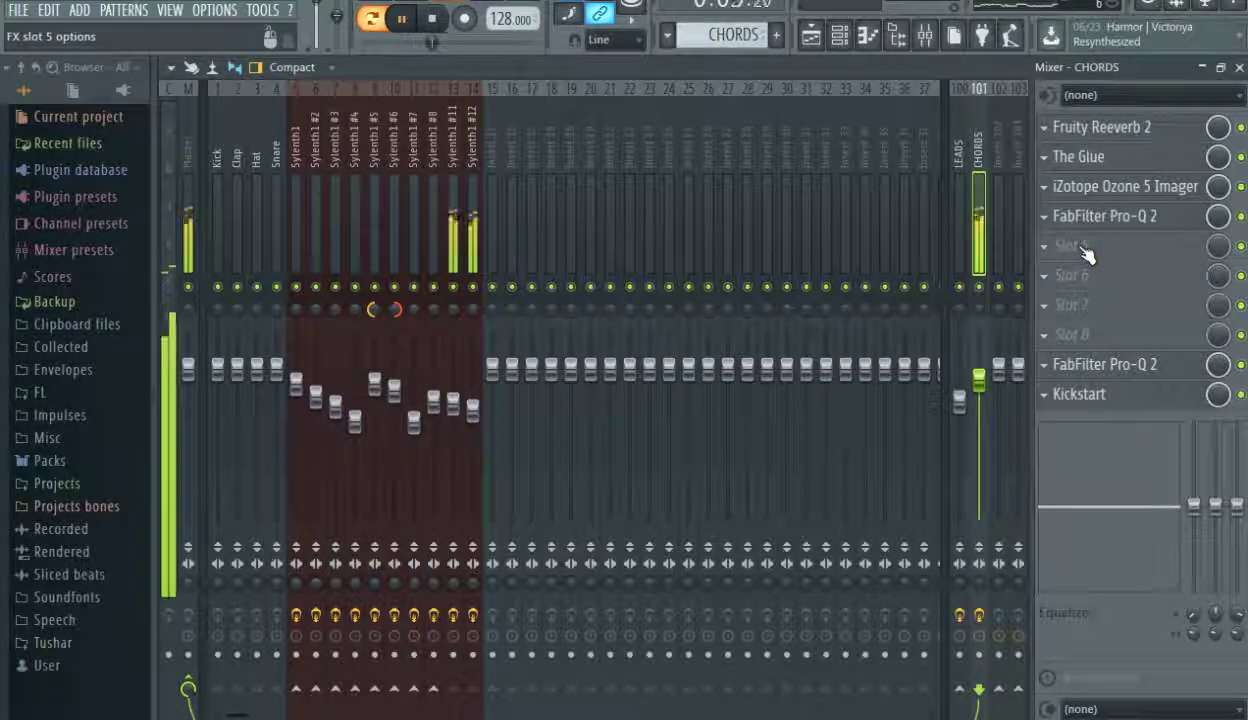
key("space")
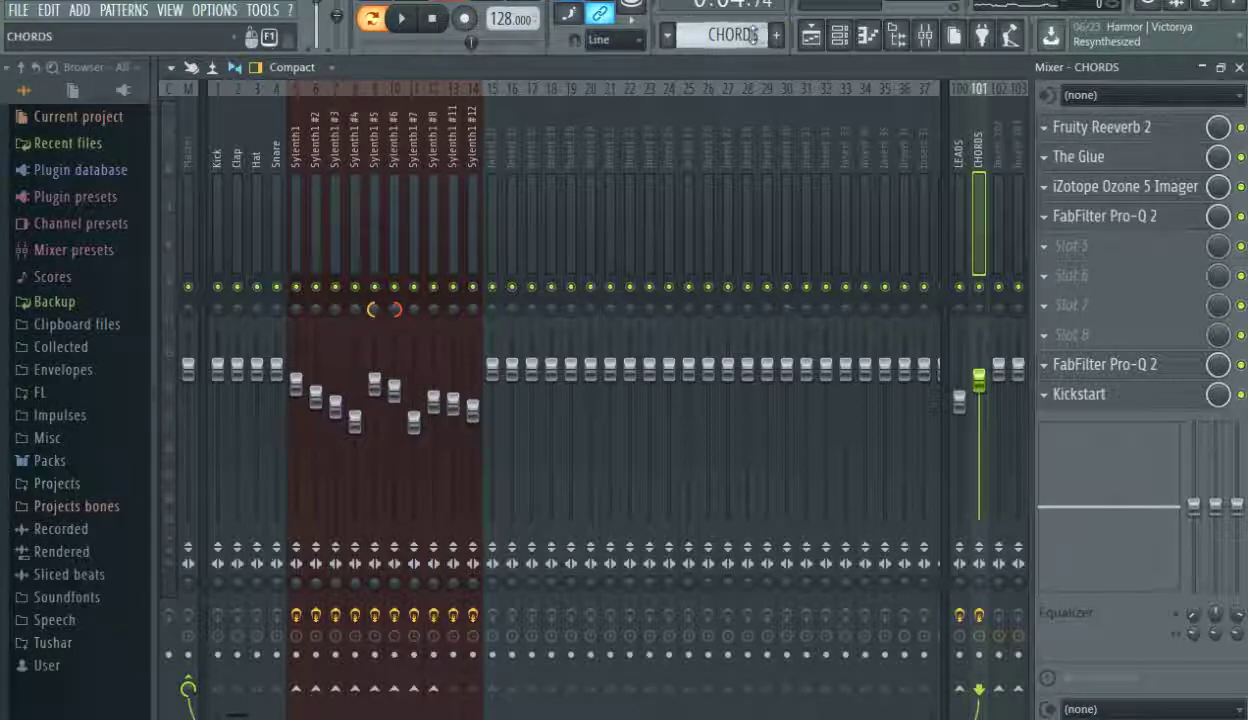
Switch to the BASS pattern and add a new Sylenth1 channel to the channel rack.
scroll(720, 34, "down", 1)
left_click(840, 35)
key("space")
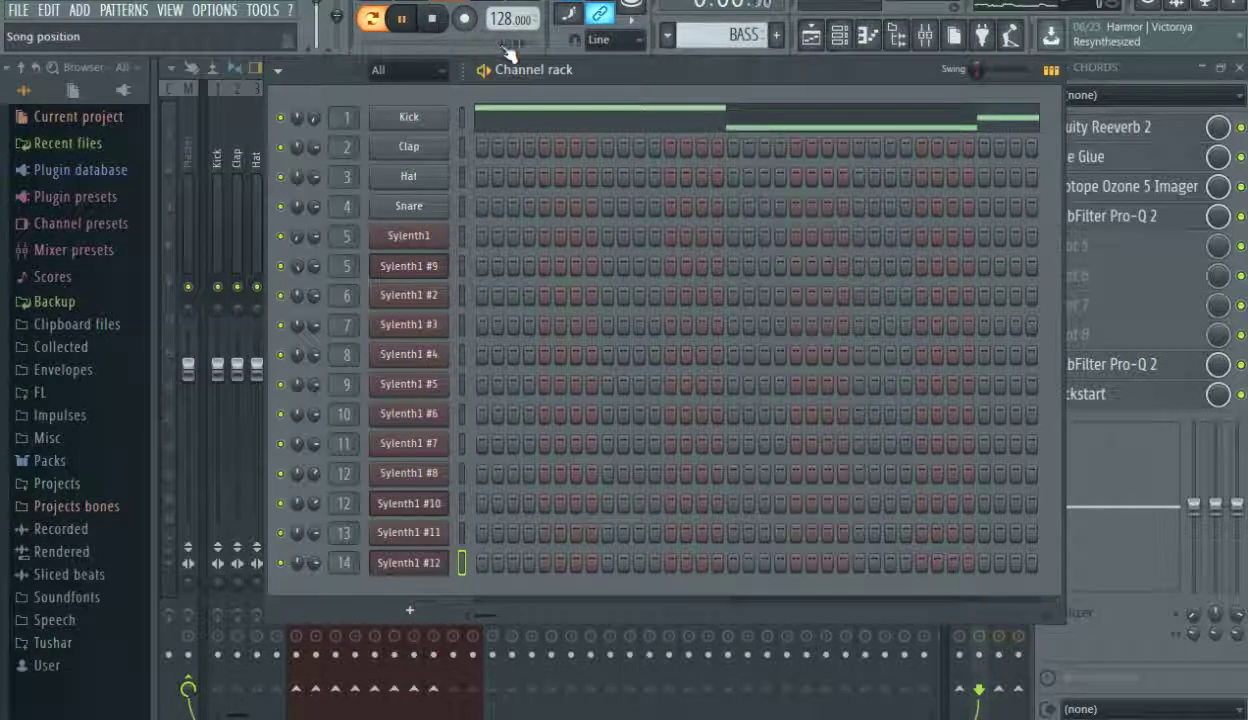
left_click(418, 607)
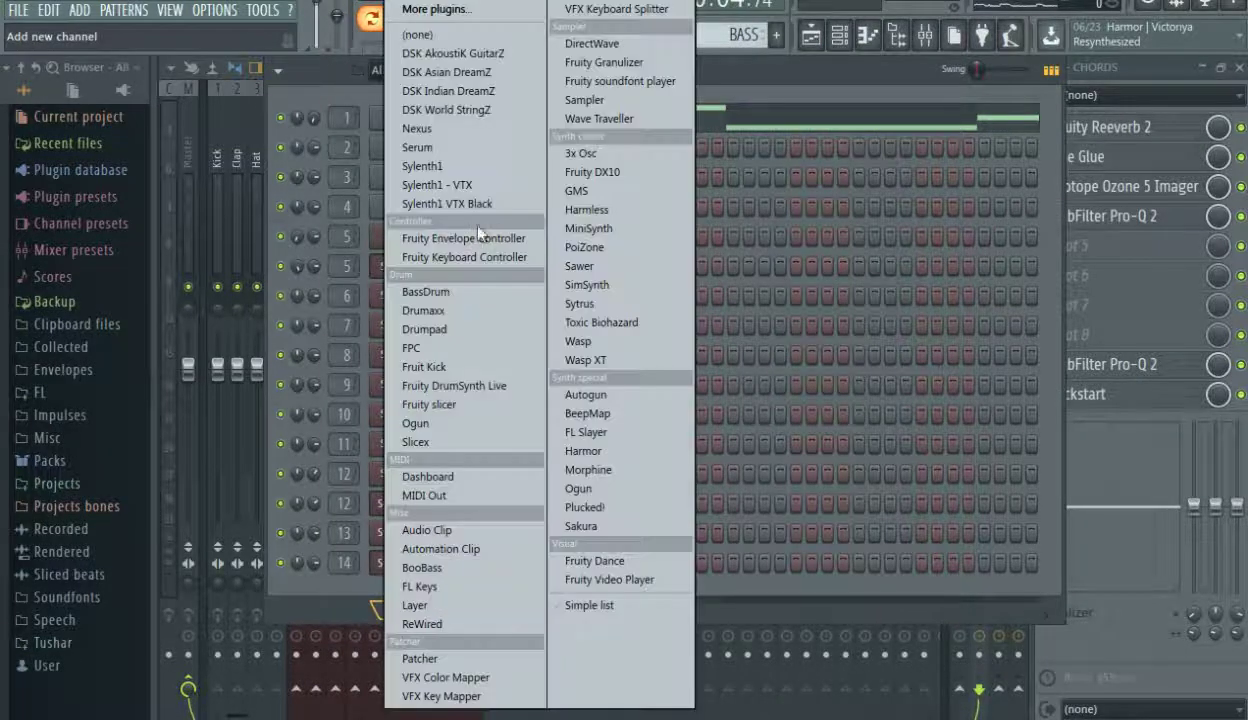
left_click(445, 167)
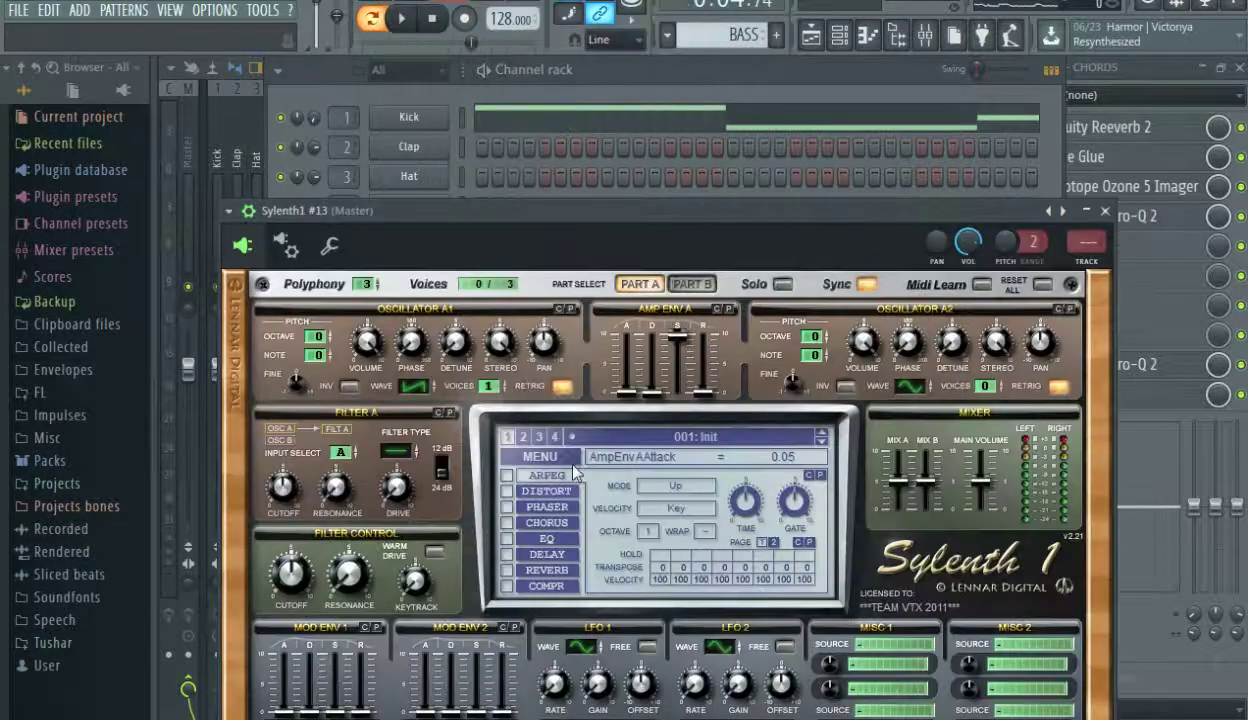
Load the bs1.fxp preset from the KSHMR Style track presets folder into Sylenth1 #13.
left_click(541, 457)
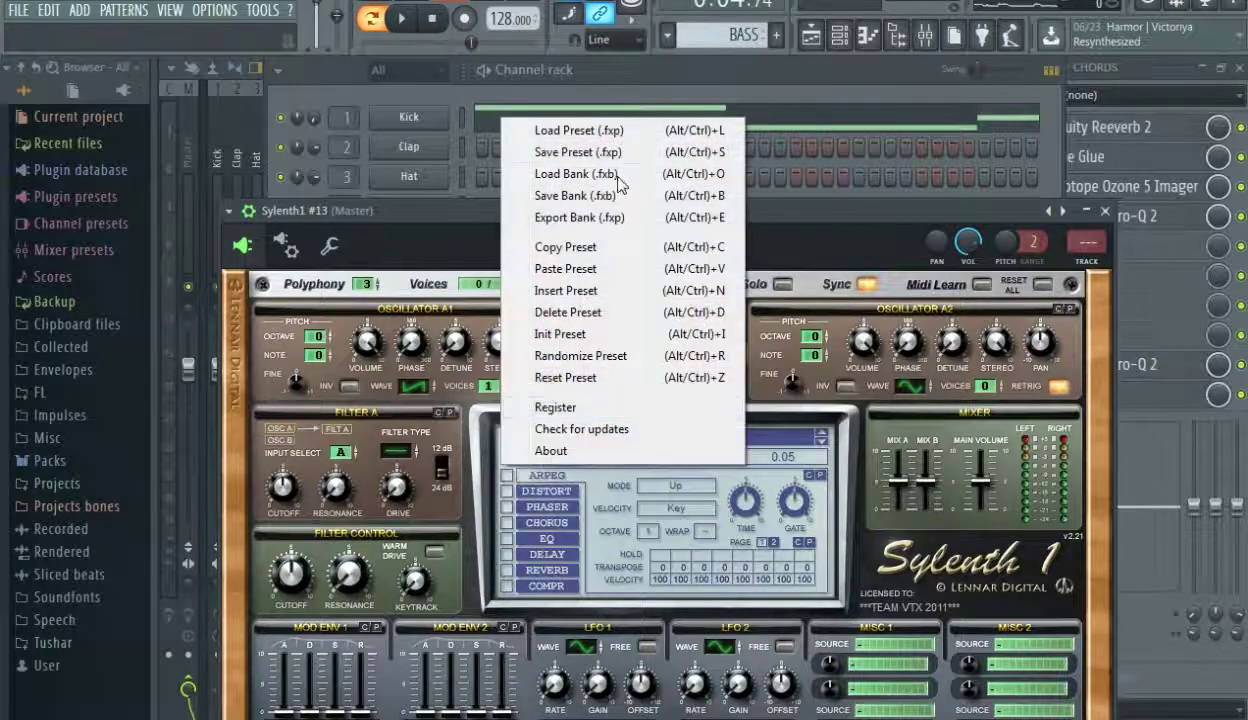
left_click(597, 134)
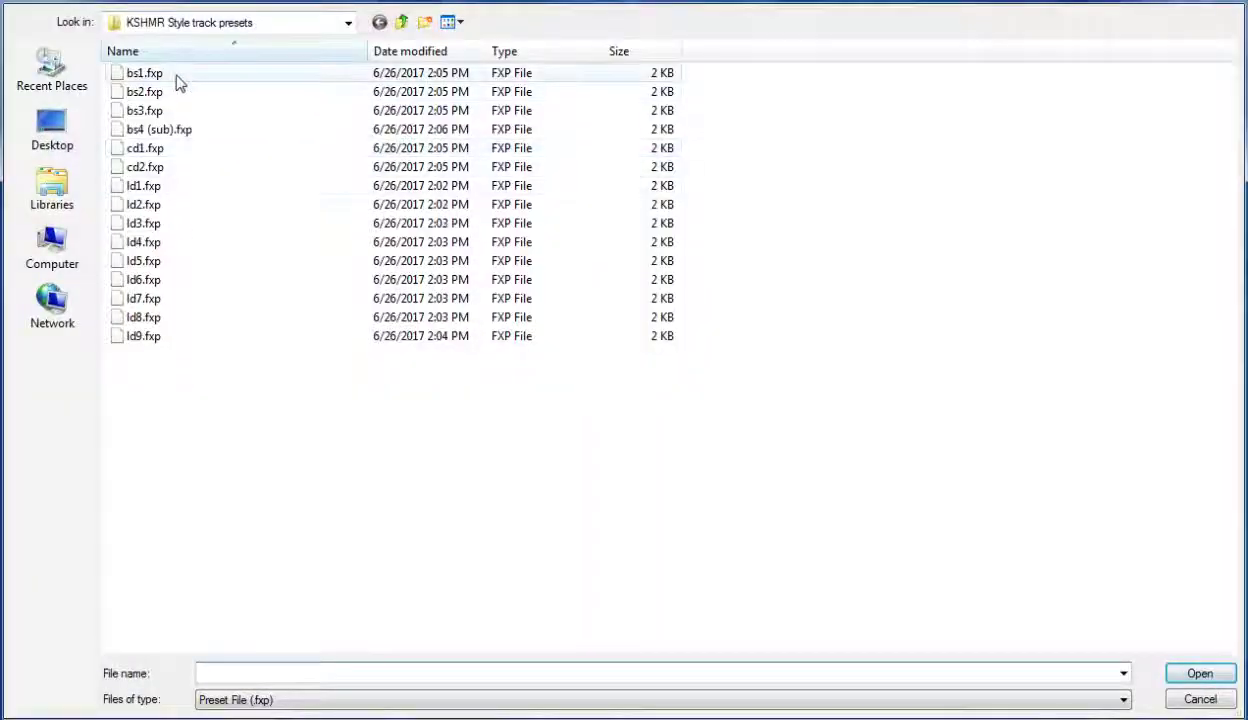
double_click(179, 84)
left_click(613, 84)
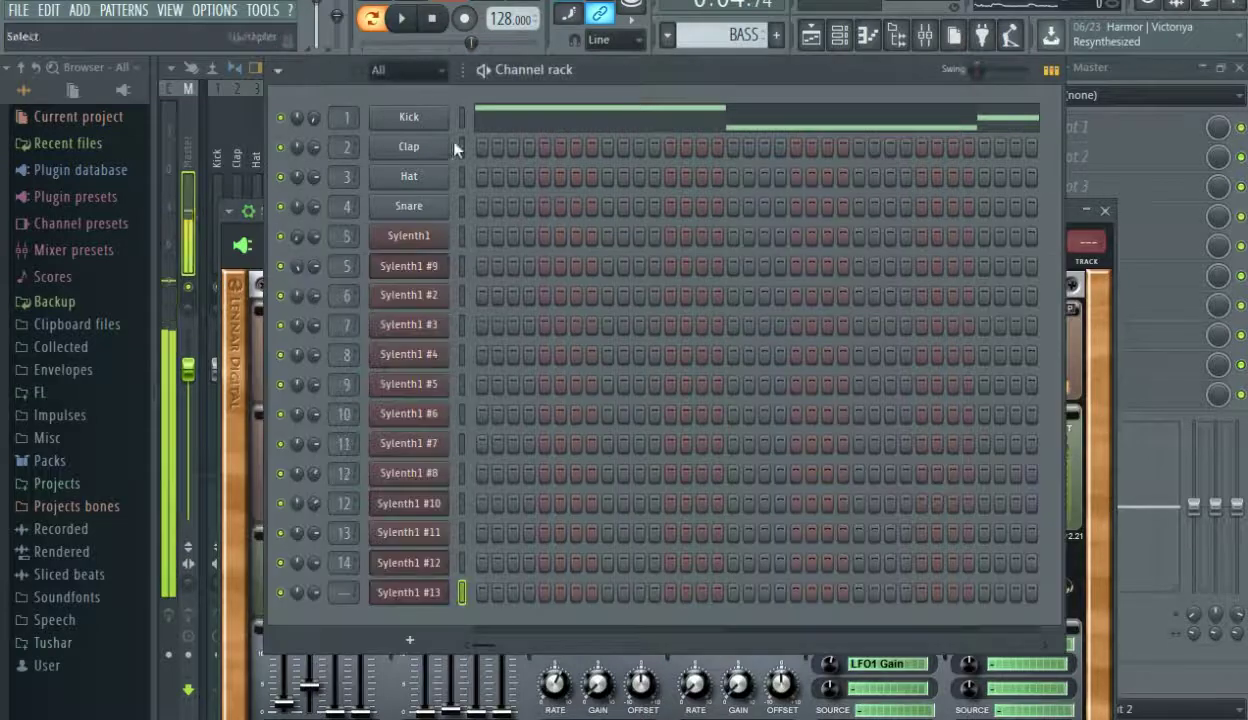
Cut the bass notes from the Kick channel, paste them into Sylenth1 #13 and start playback.
right_click(448, 112)
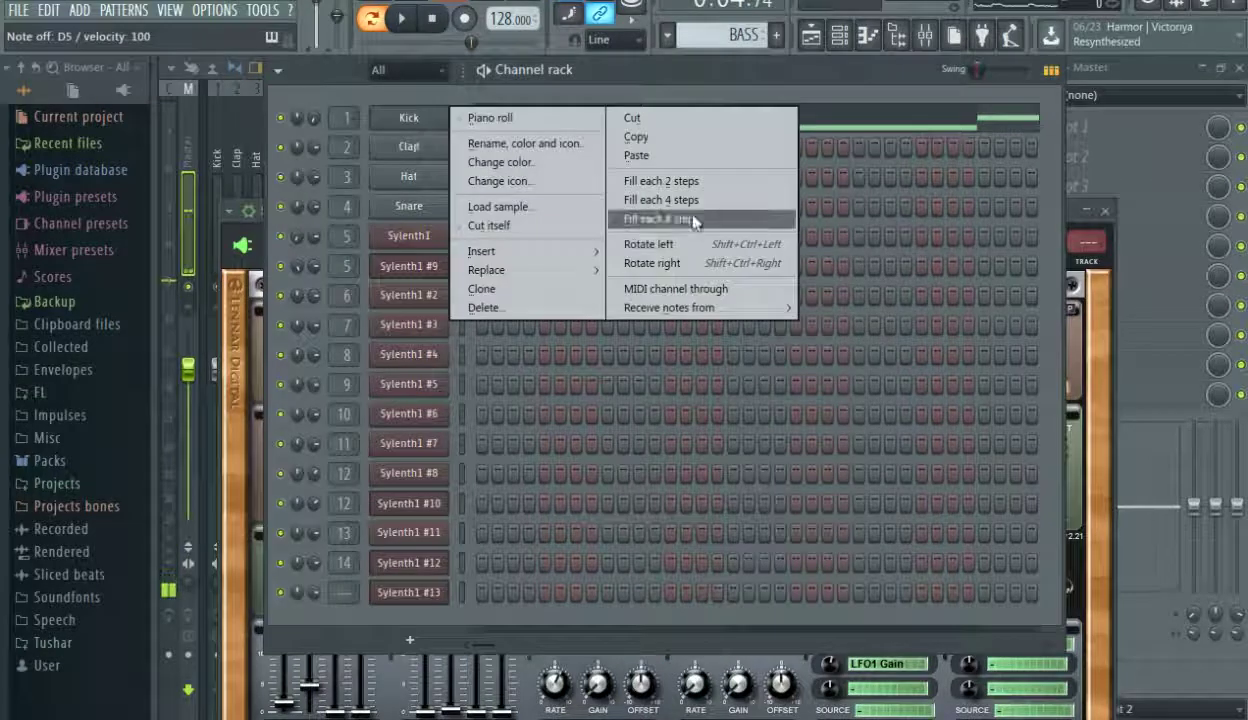
left_click(632, 119)
right_click(416, 594)
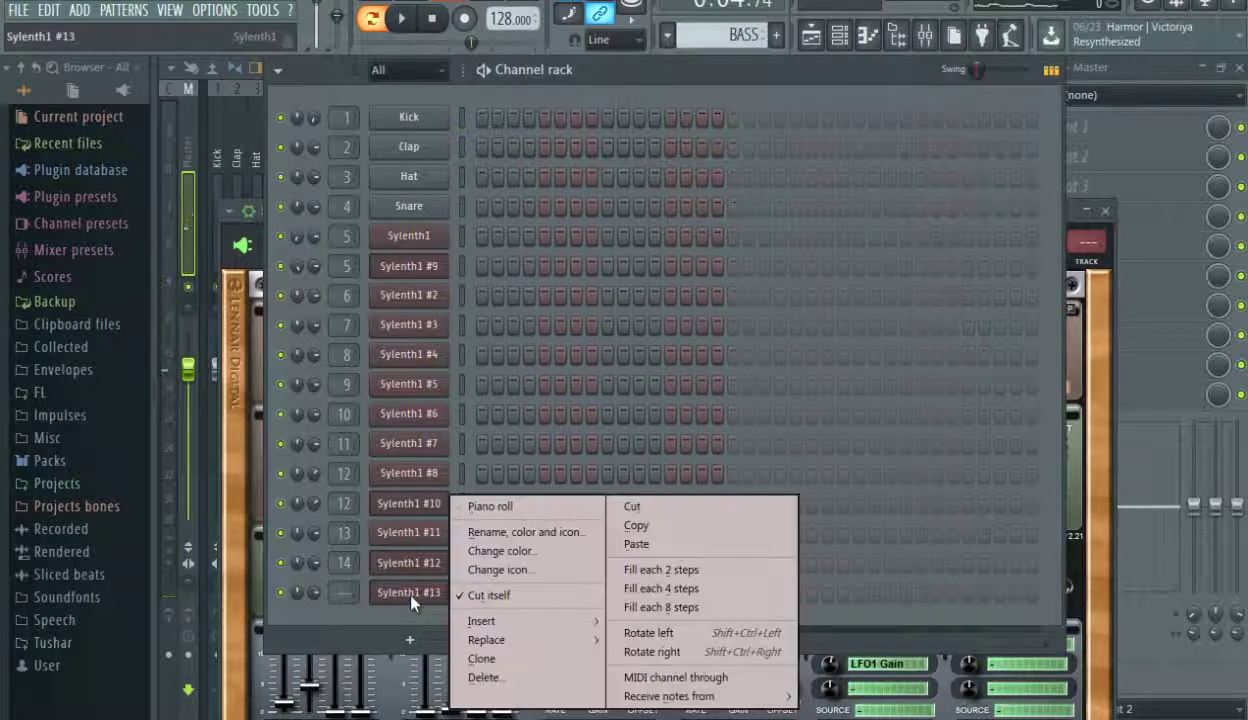
left_click(668, 541)
key("space")
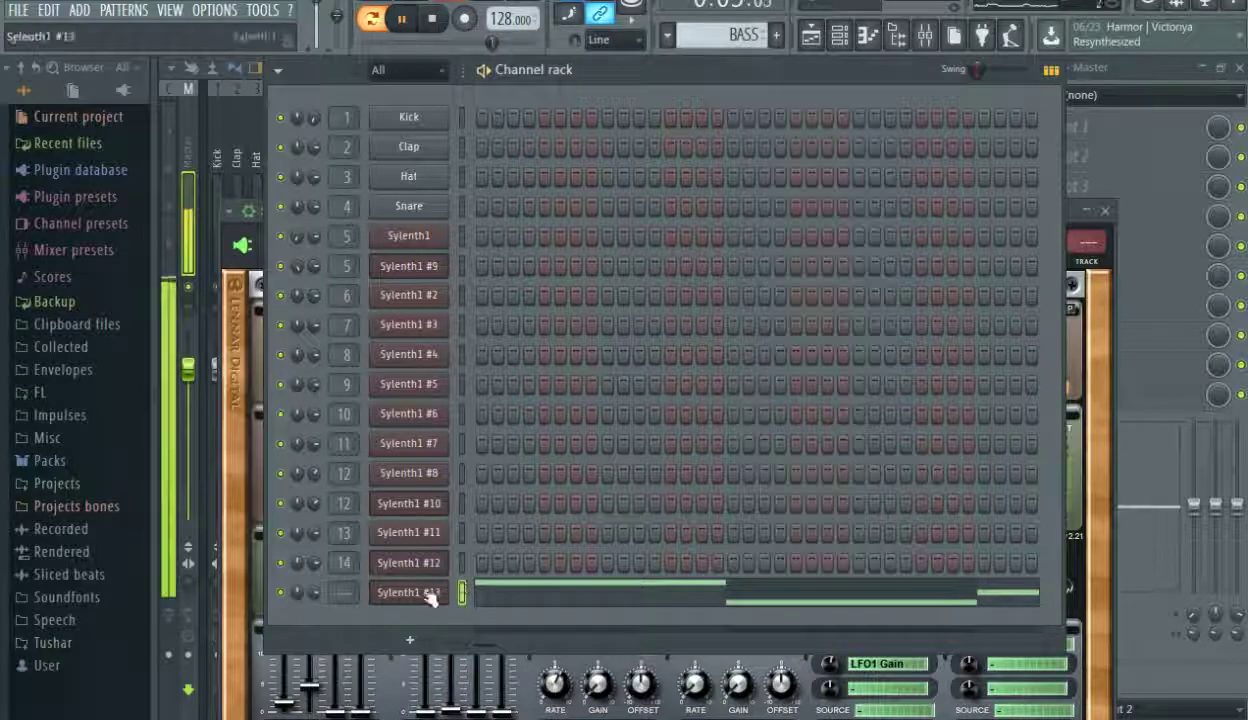
Clone the Sylenth1 #13 channel and load the bs2.fxp preset into the copy.
right_click(430, 597)
left_click(489, 662)
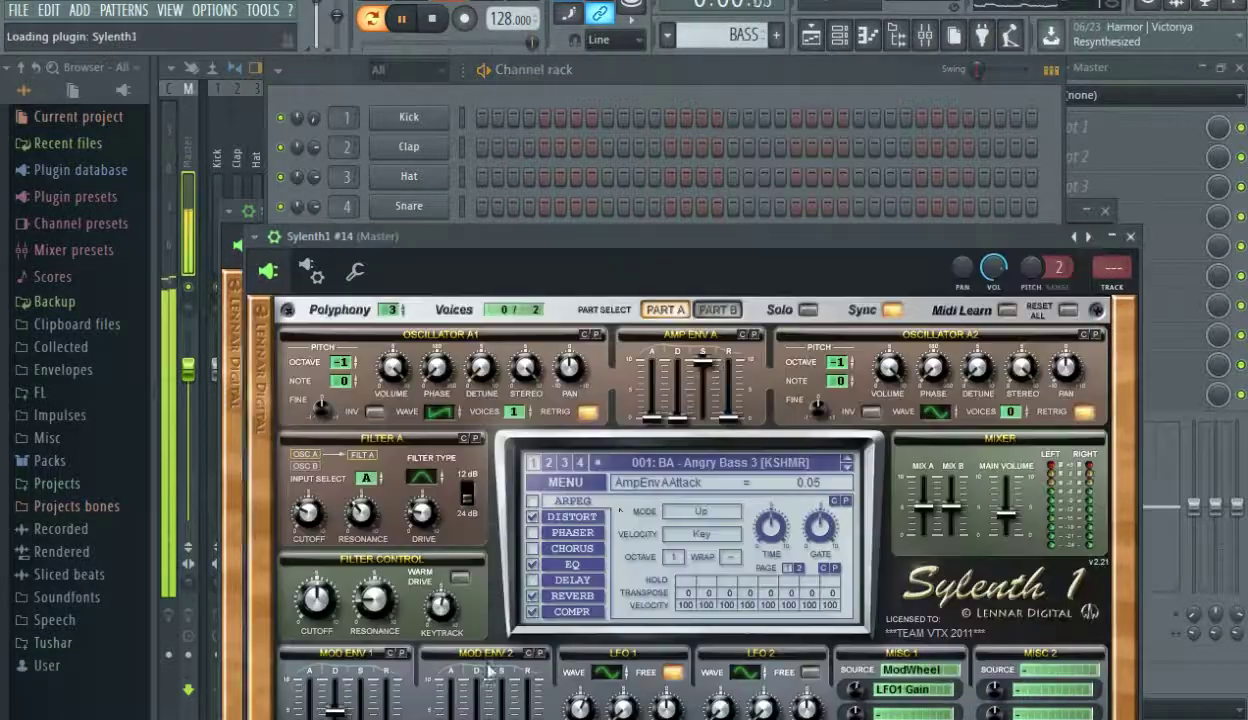
left_click(592, 488)
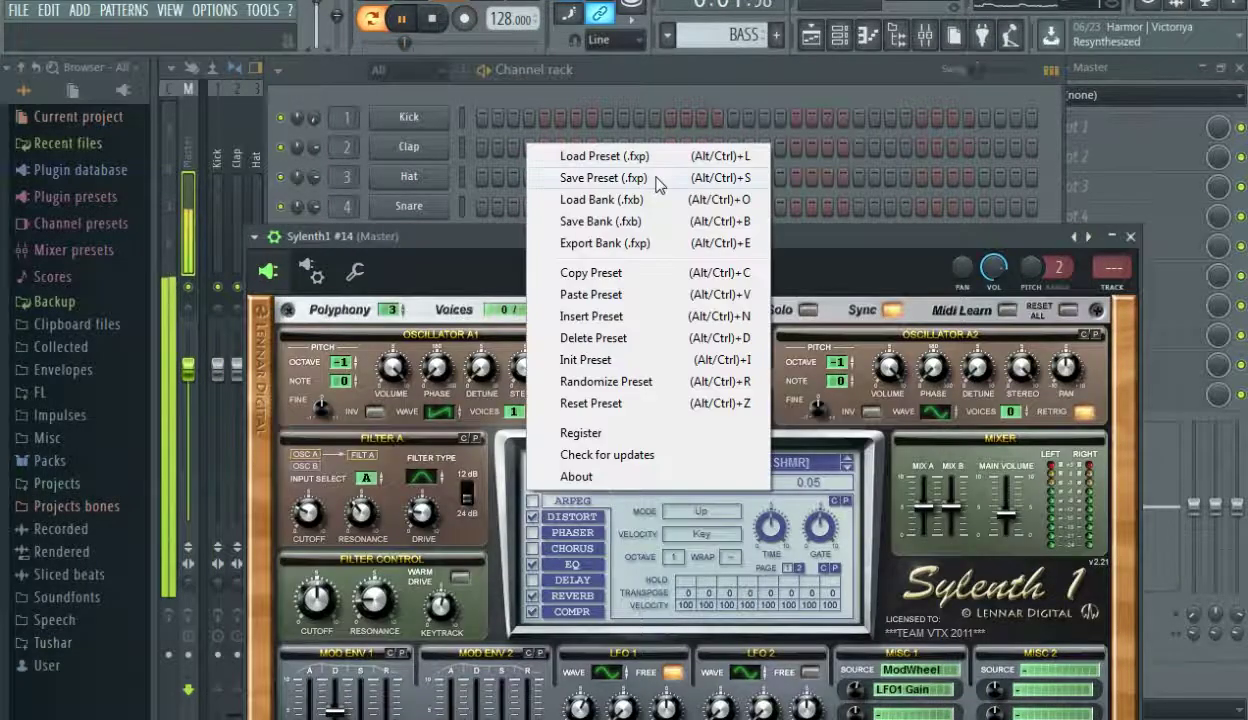
left_click(633, 158)
double_click(178, 94)
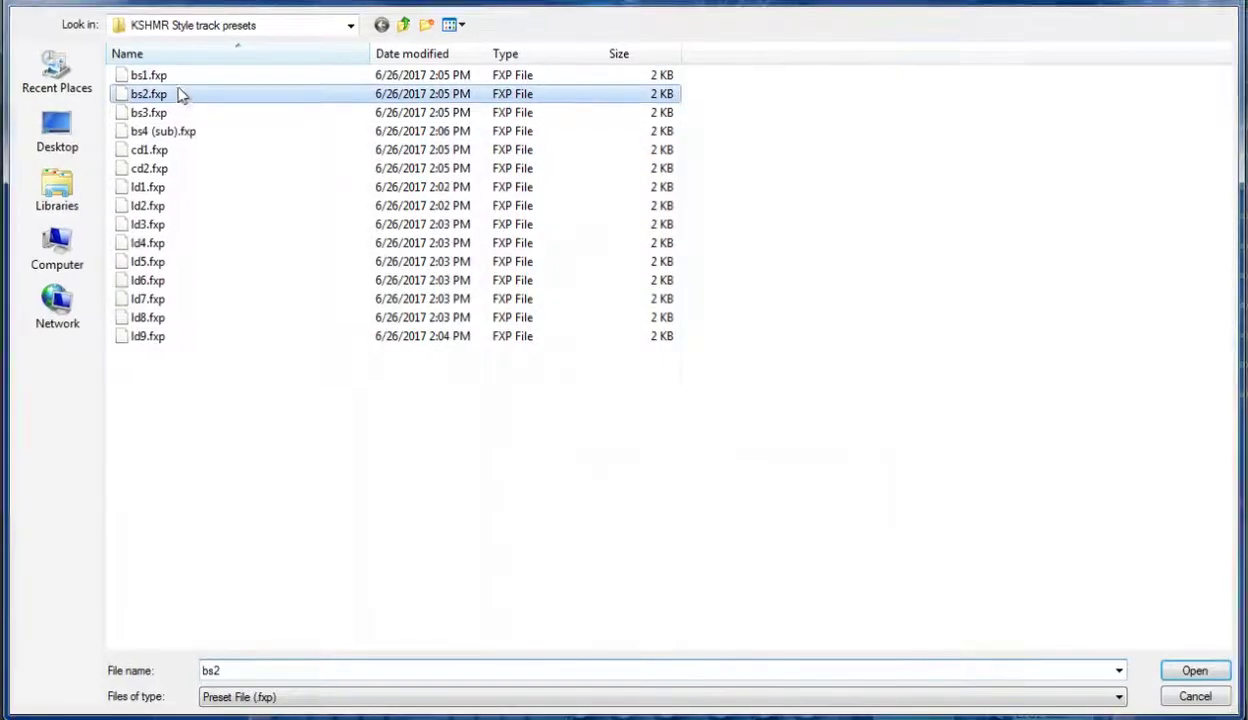
left_click(559, 82)
Clone the Sylenth1 #14 channel and load the bs3.fxp preset into the copy.
right_click(412, 621)
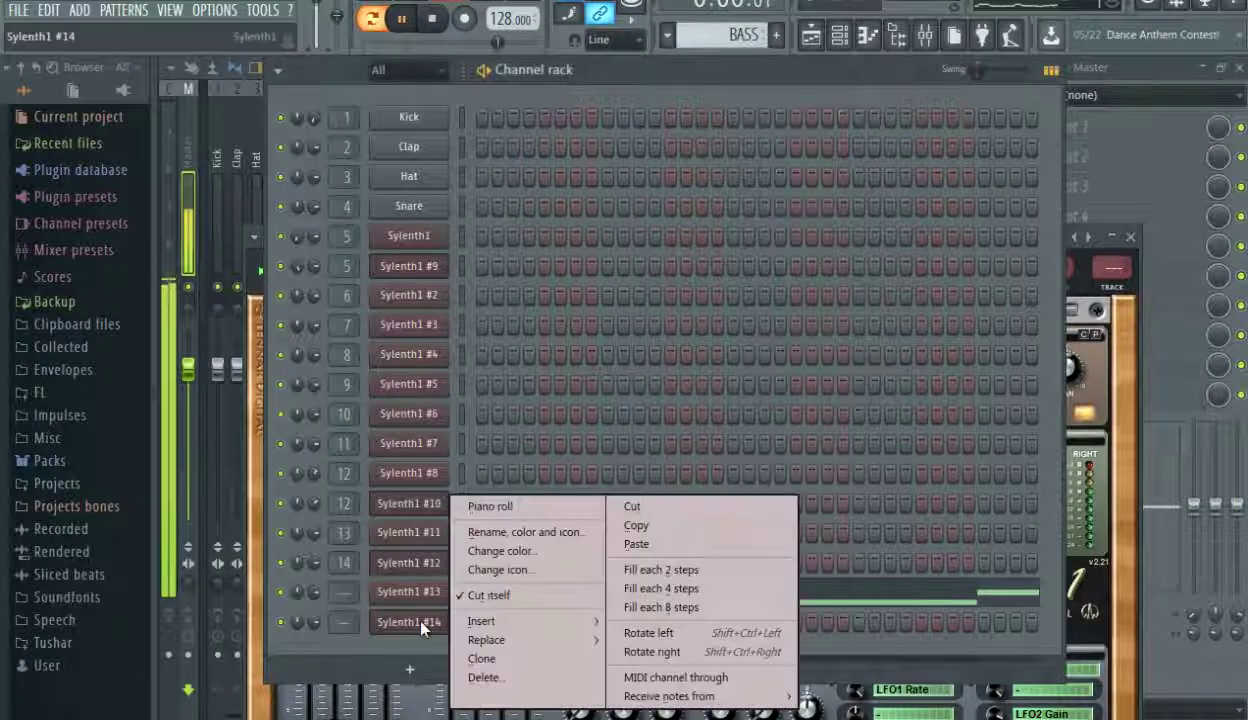
left_click(505, 662)
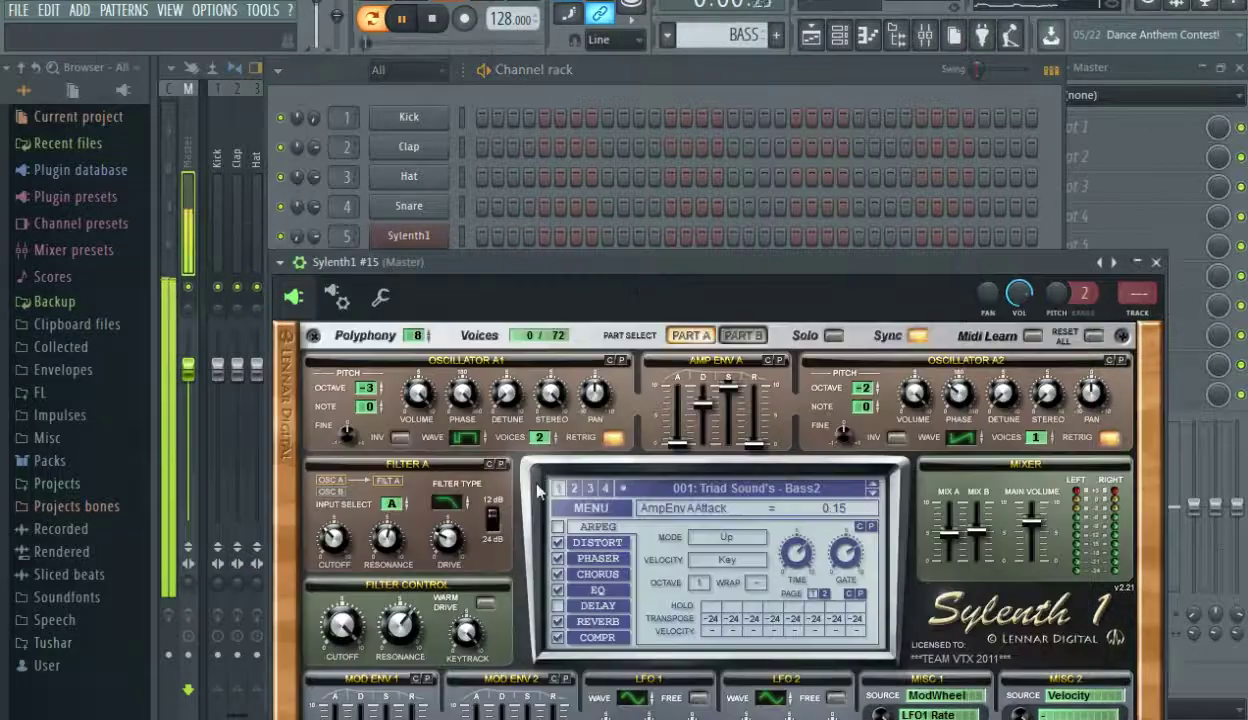
left_click(571, 508)
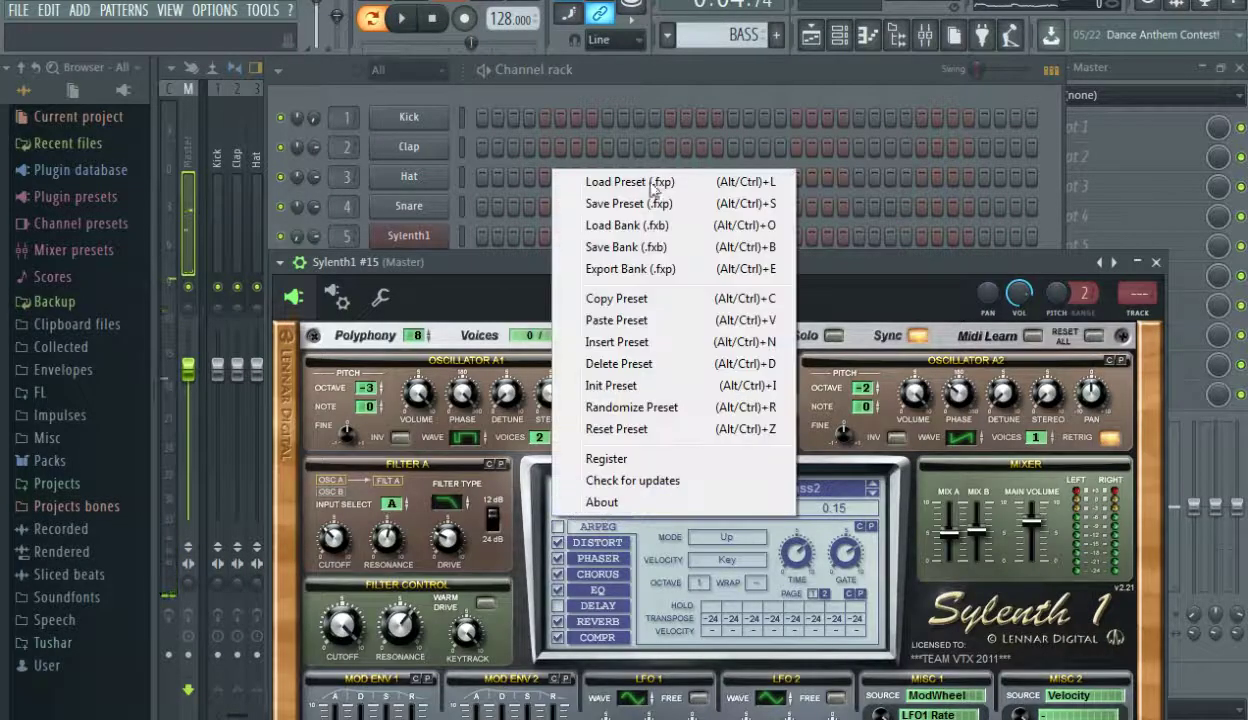
left_click(654, 189)
left_click(170, 113)
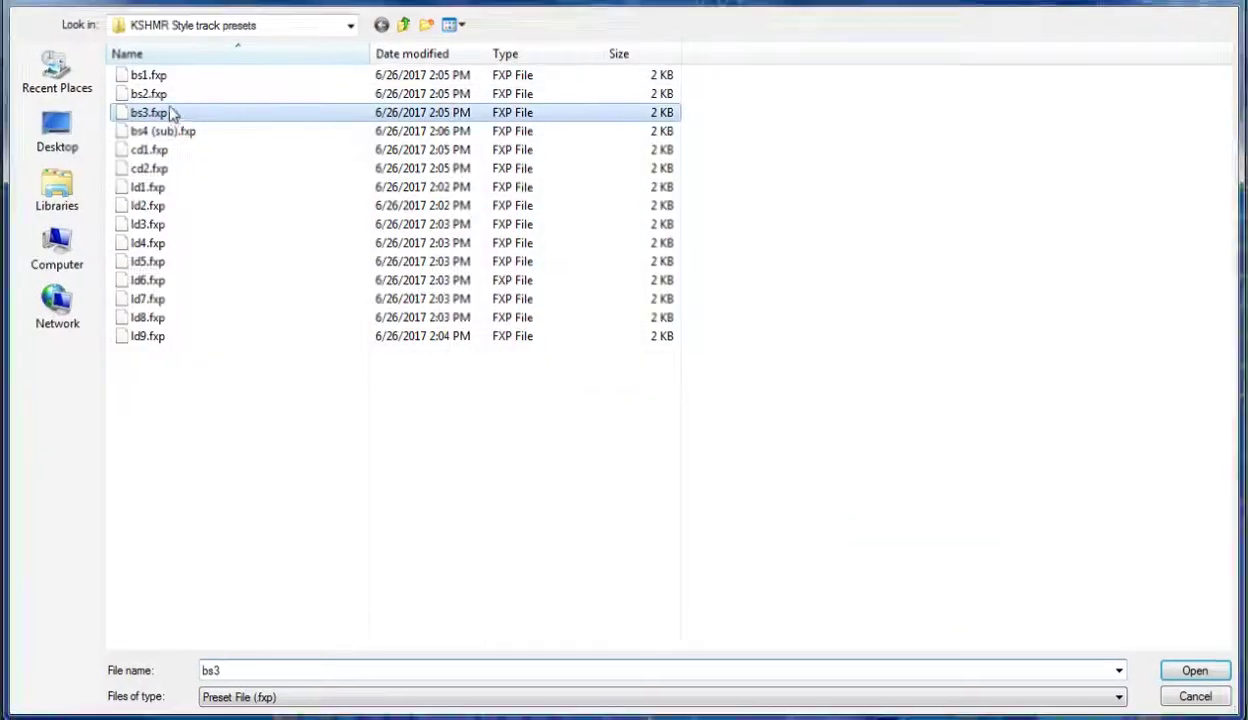
double_click(170, 113)
left_click(606, 86)
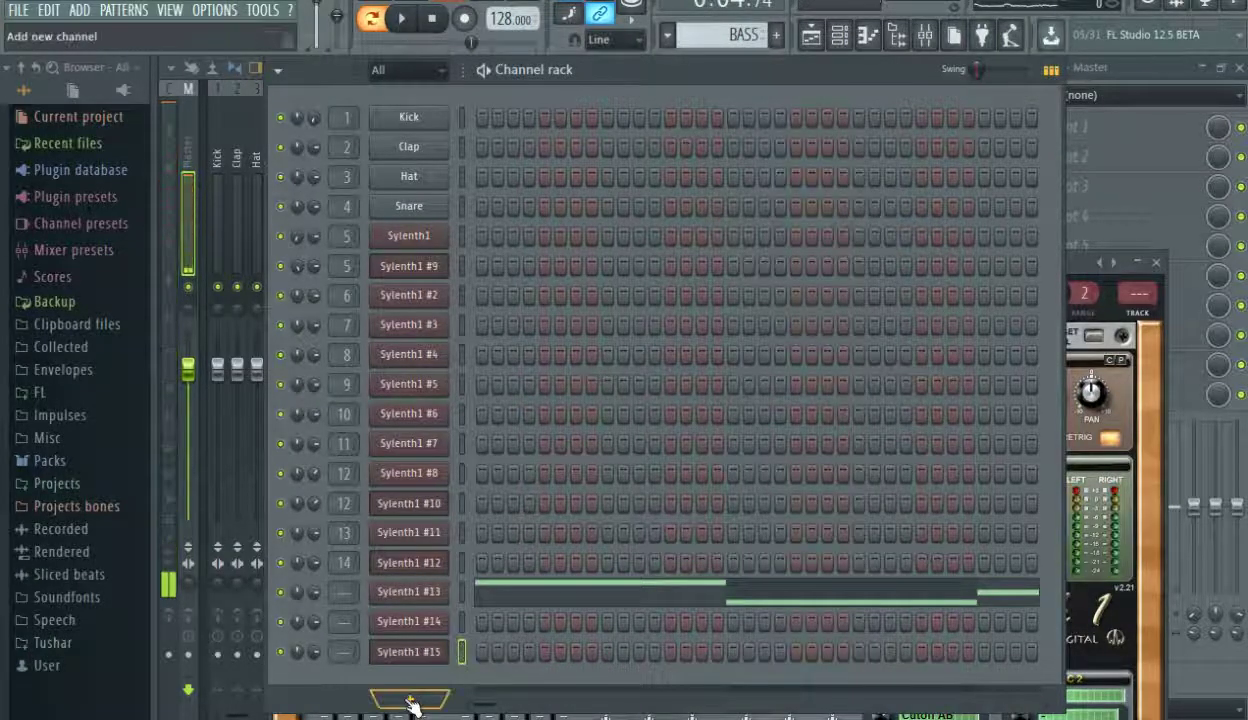
Clone the Sylenth1 #15 channel and load the bs4 (sub).fxp preset into the copy.
right_click(408, 652)
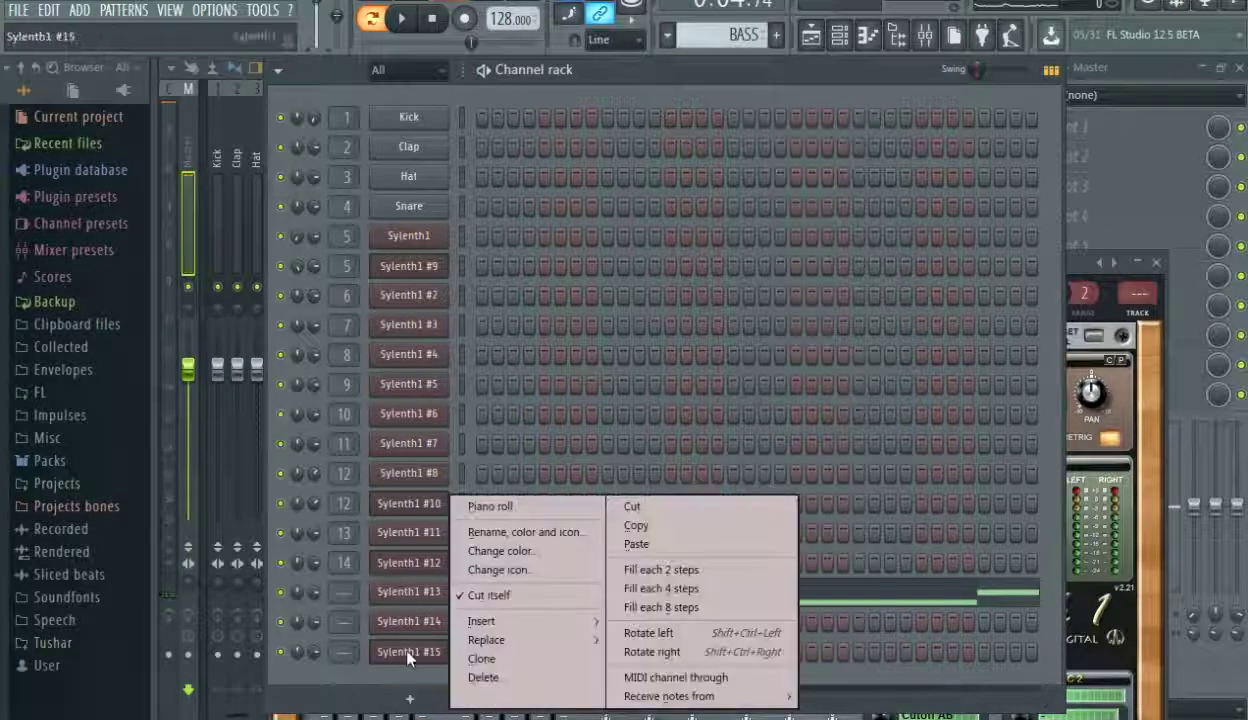
left_click(484, 660)
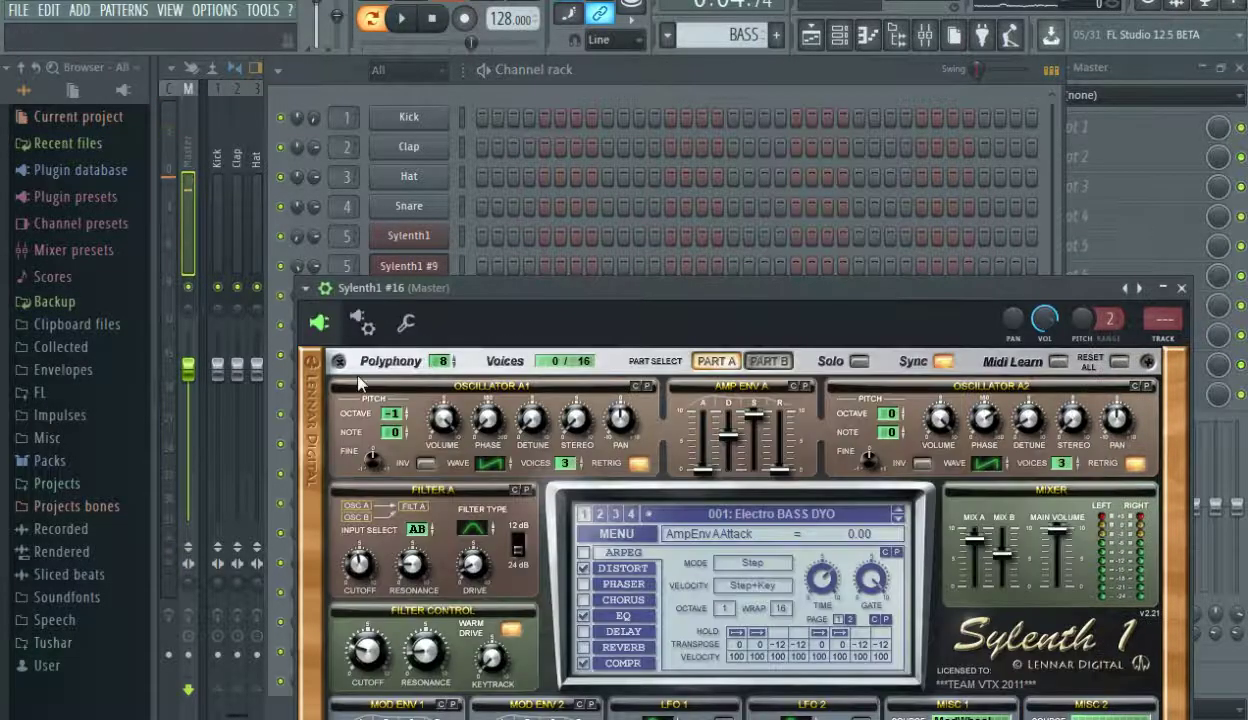
left_click(637, 530)
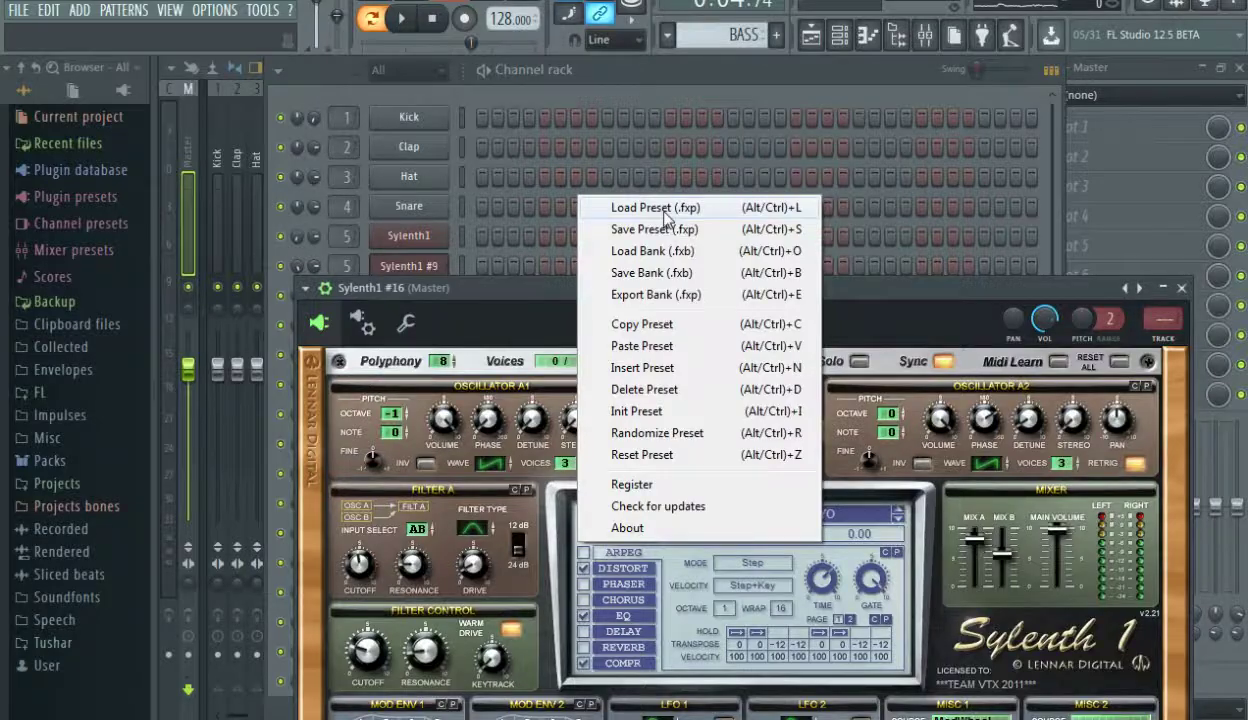
left_click(655, 208)
left_click(155, 131)
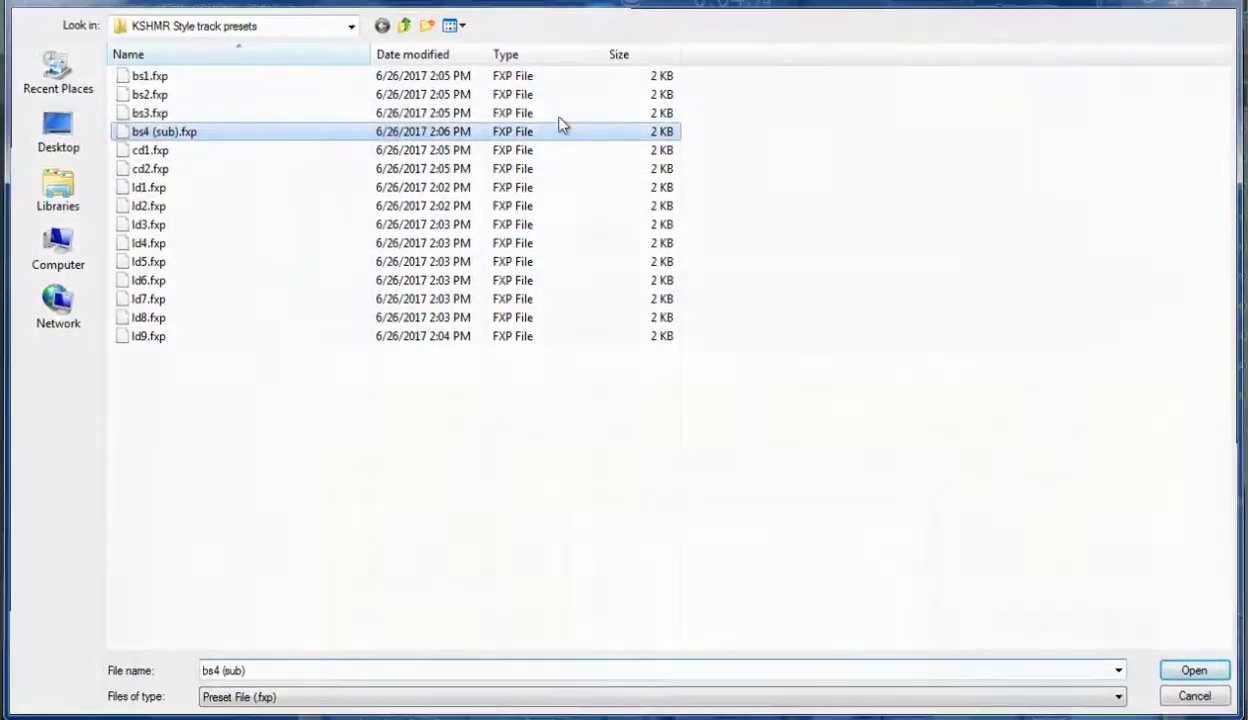
double_click(560, 124)
left_click(653, 81)
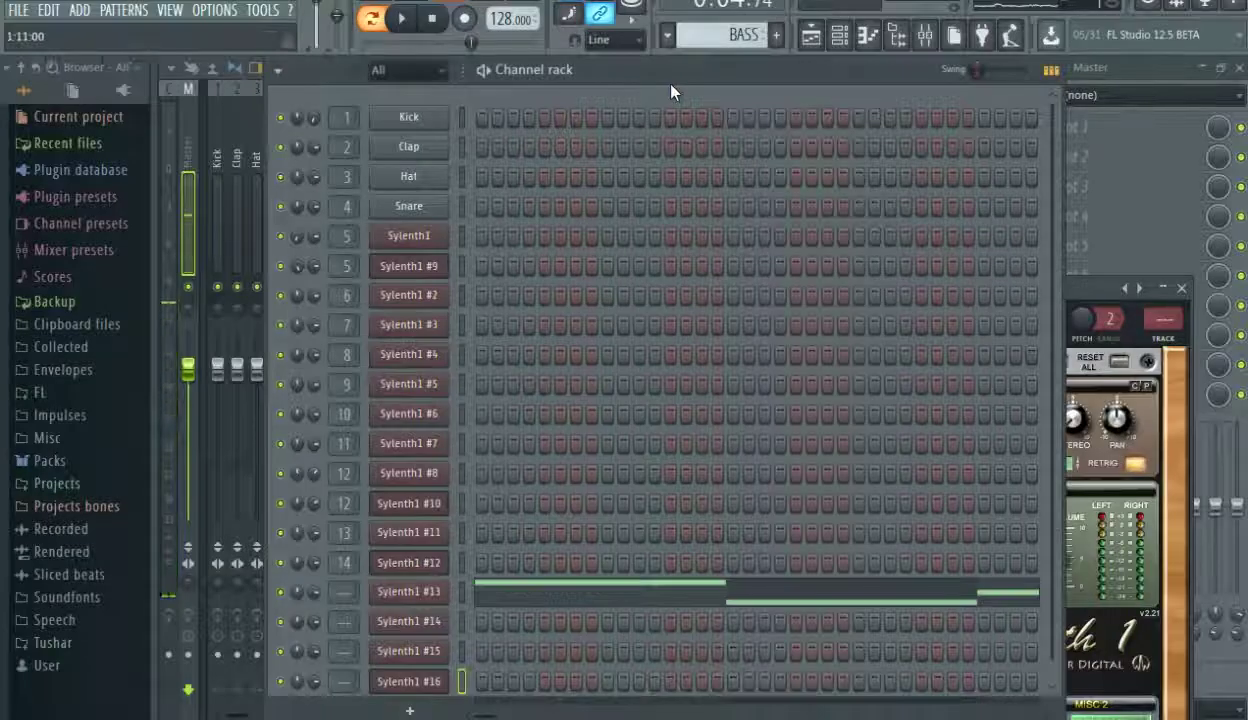
Paste the long bass notes into the Sylenth1 #16 sub channel.
right_click(405, 683)
mouse_move(501, 638)
left_click(673, 531)
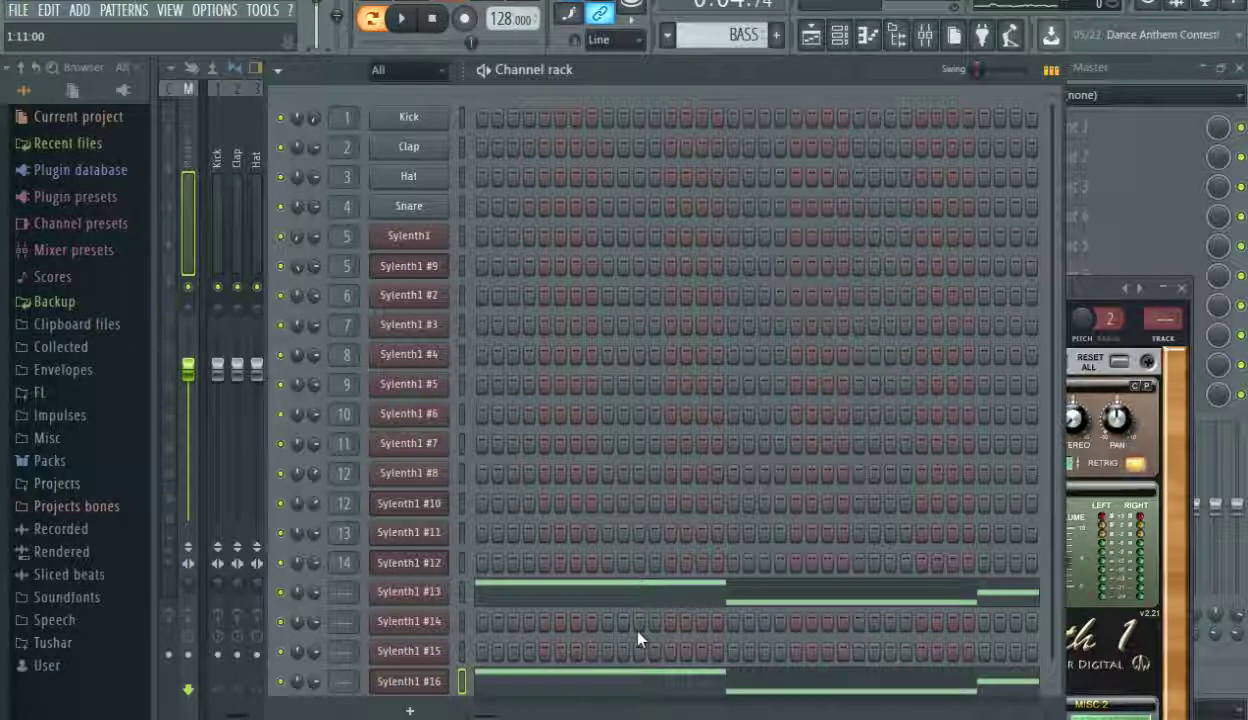
Open the piano roll of Sylenth1 #14 and draw four short off-beat G#4 notes in bar 1.
left_click(461, 591)
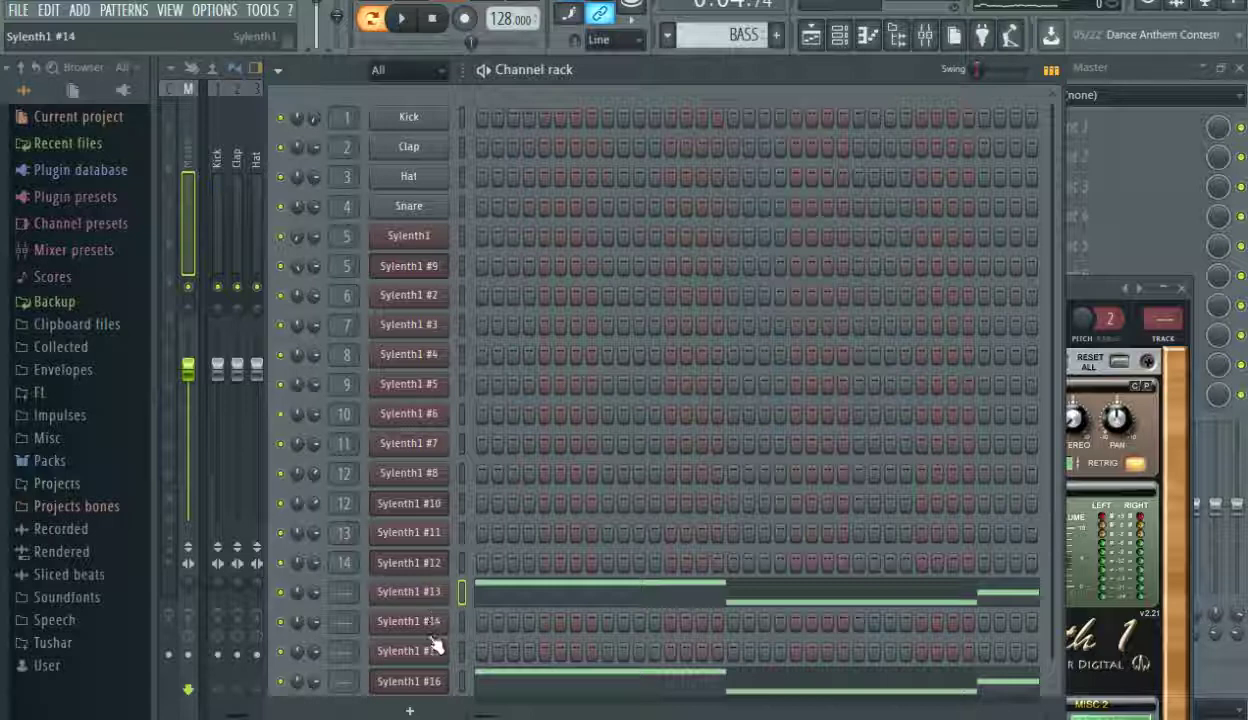
right_click(416, 617)
left_click(552, 485)
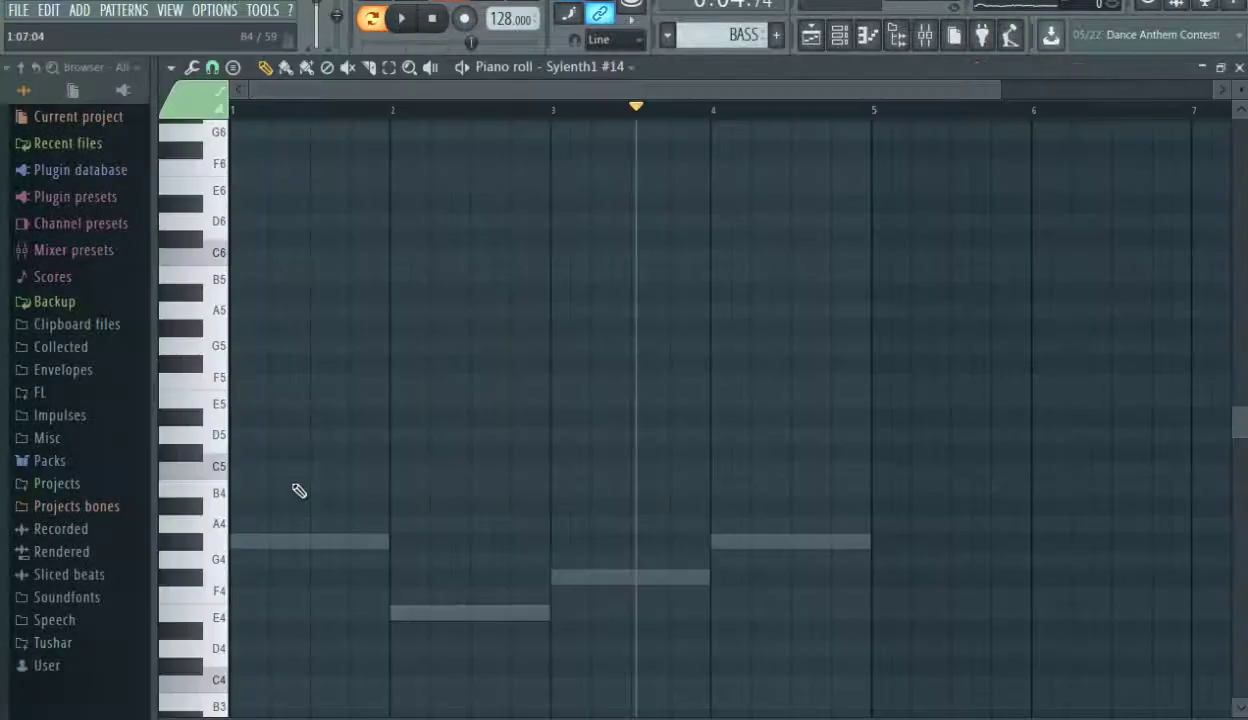
left_click(252, 541)
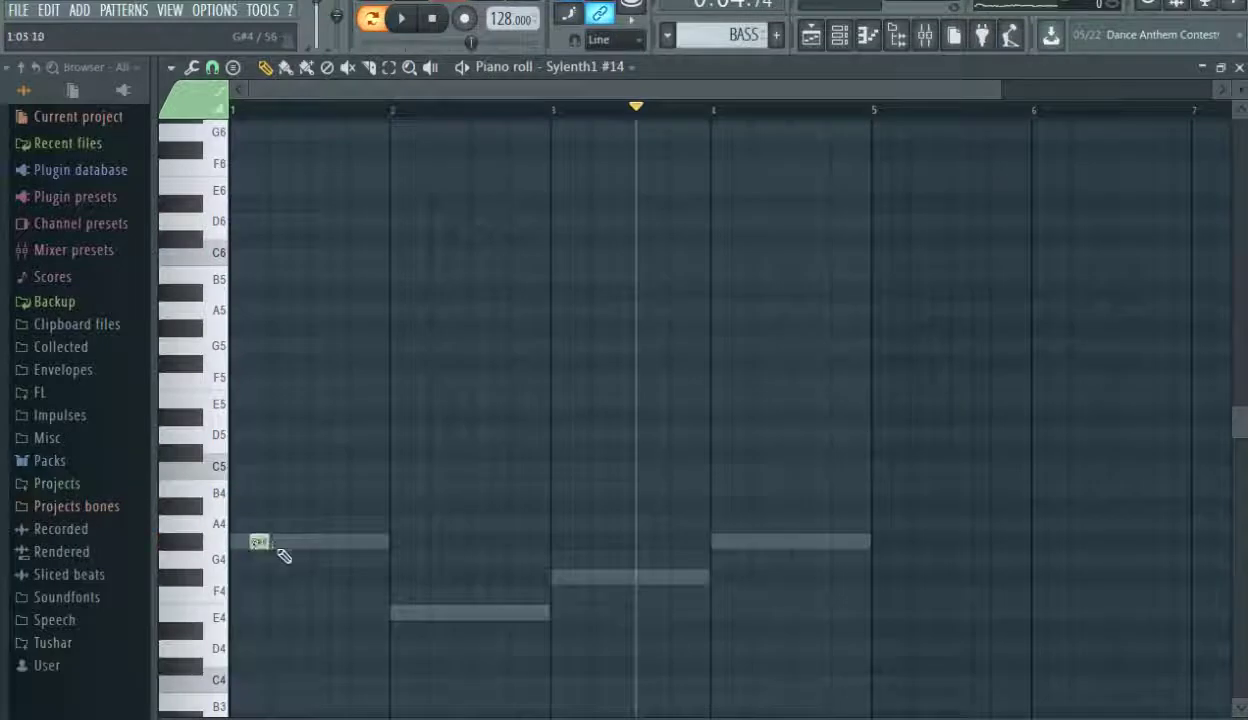
left_click(297, 541)
left_click(338, 541)
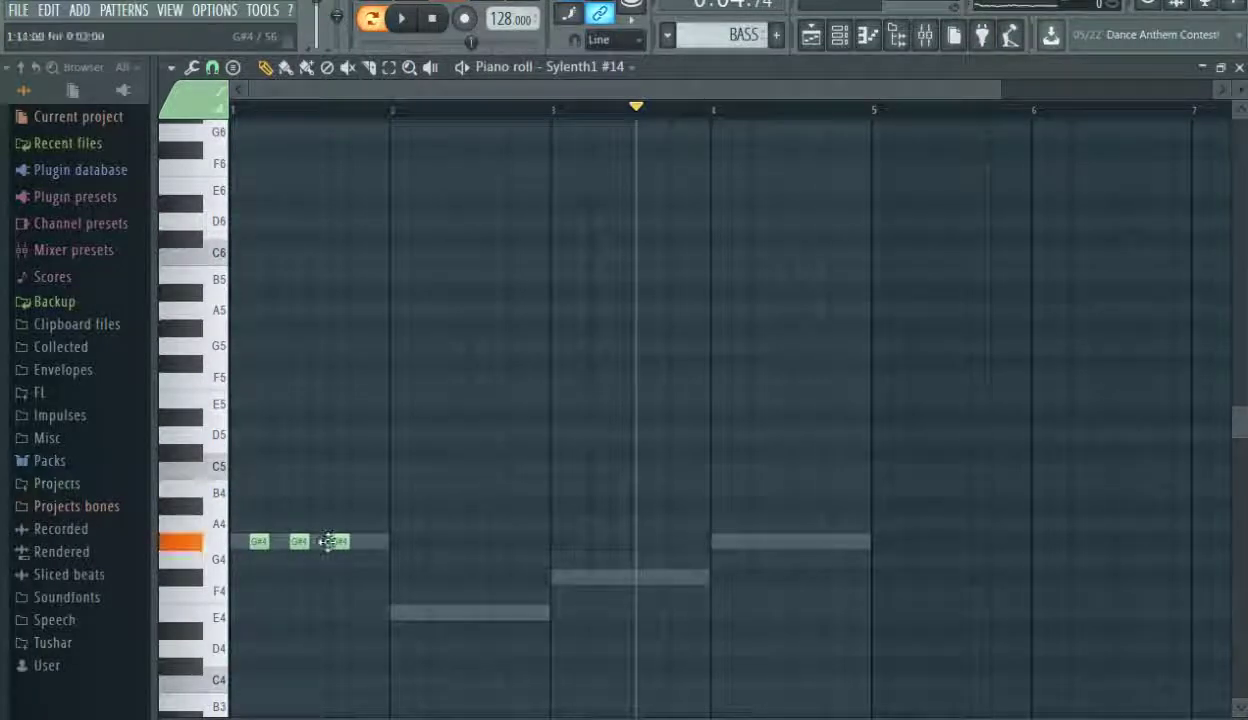
left_click(377, 541)
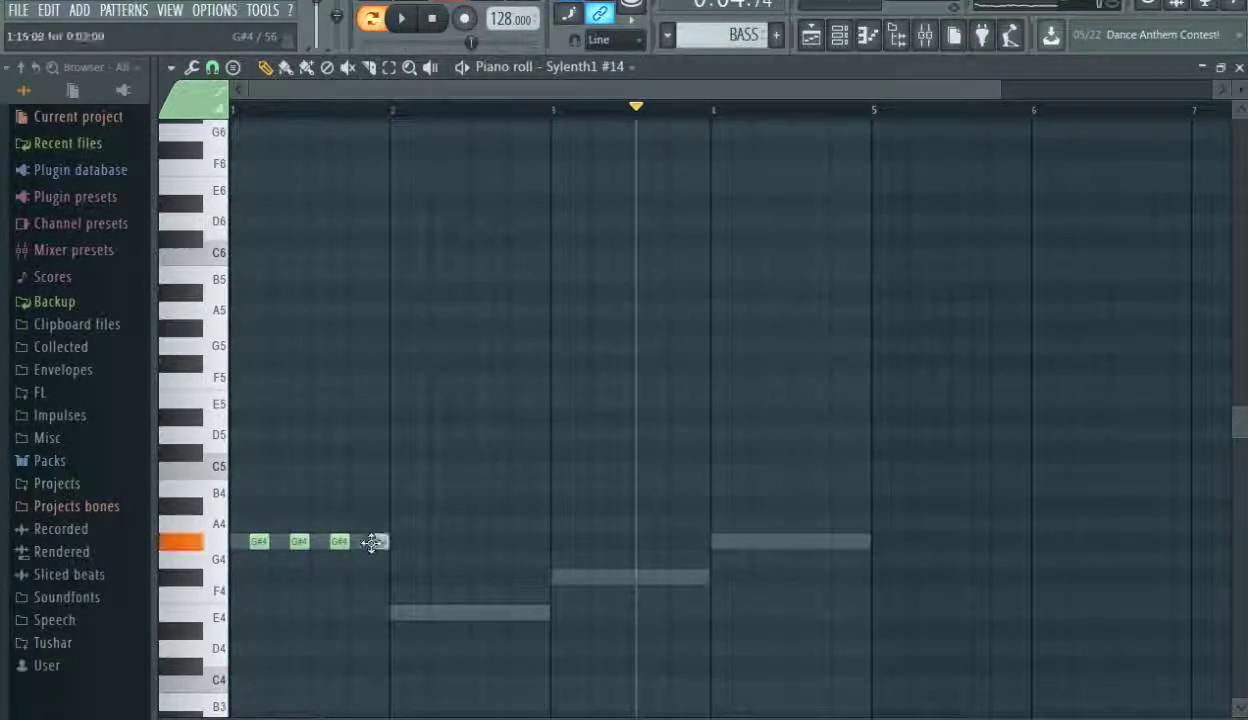
Draw four short off-beat E4 notes in bar 2 of the Sylenth1 #14 piano roll.
left_click(420, 616)
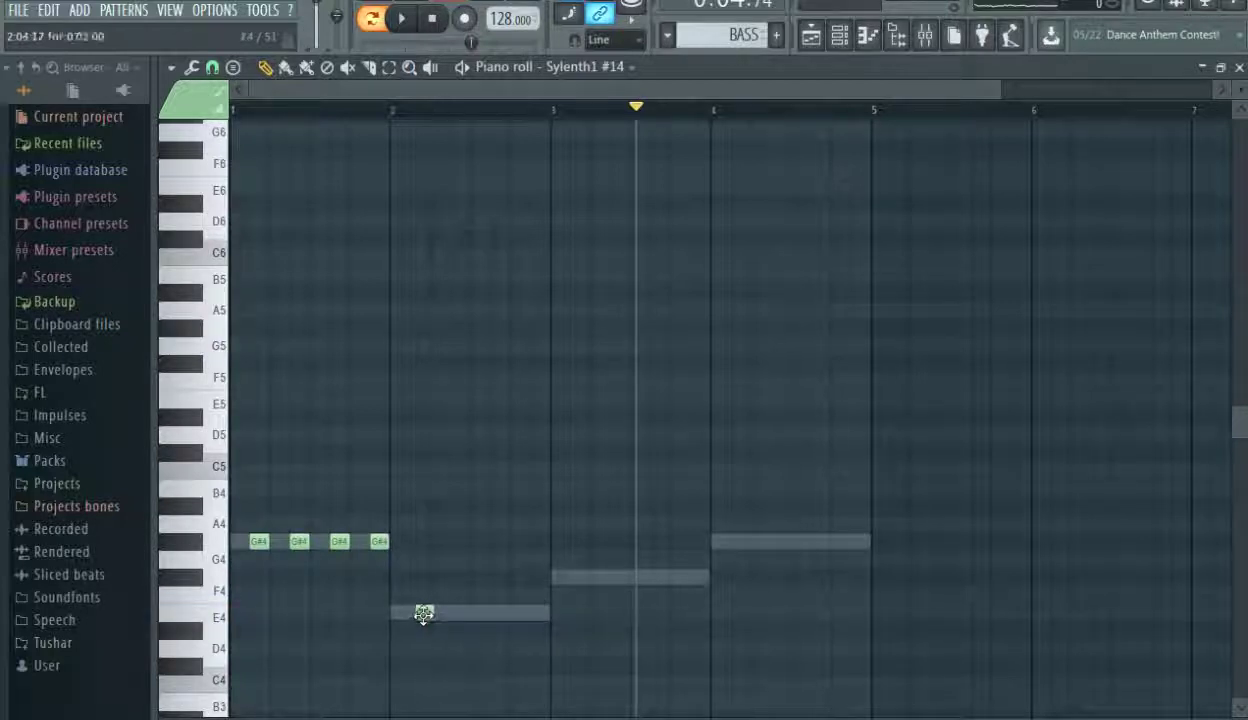
left_click(422, 612)
left_click(459, 614)
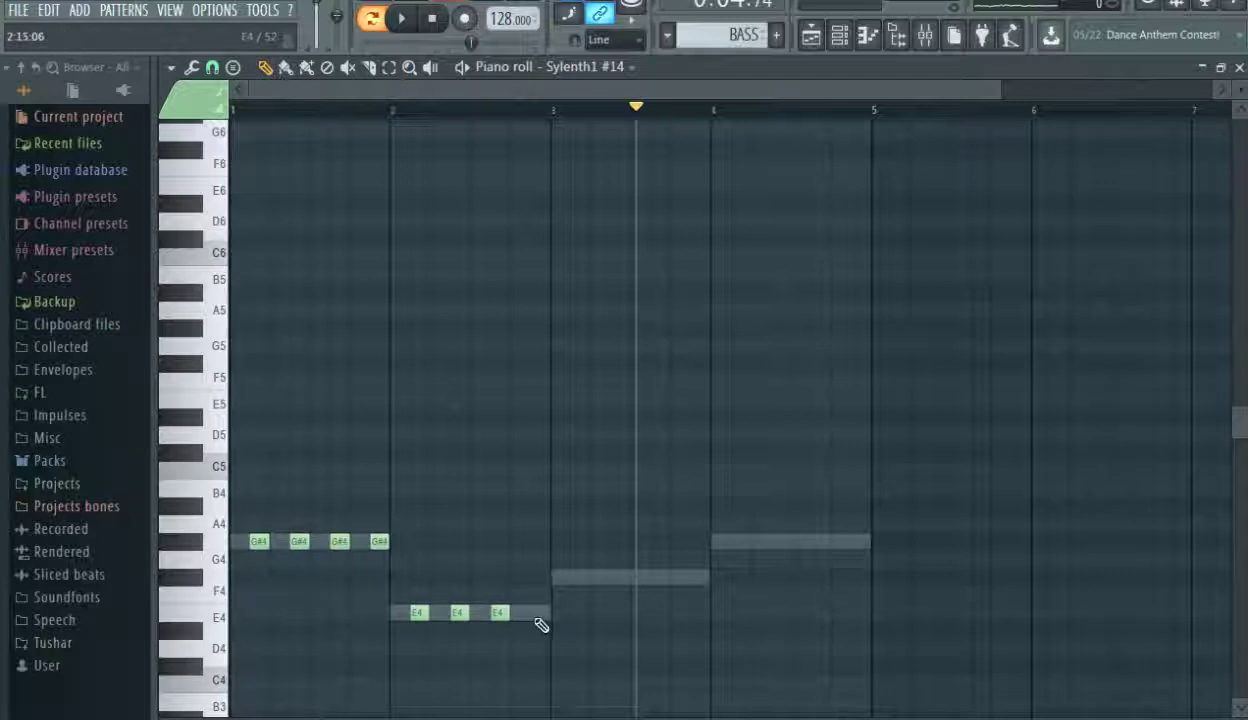
left_click(532, 613)
Draw four short off-beat F#4 notes in bar 3 and four G#4 notes in bar 4, and play the pattern.
left_click(572, 578)
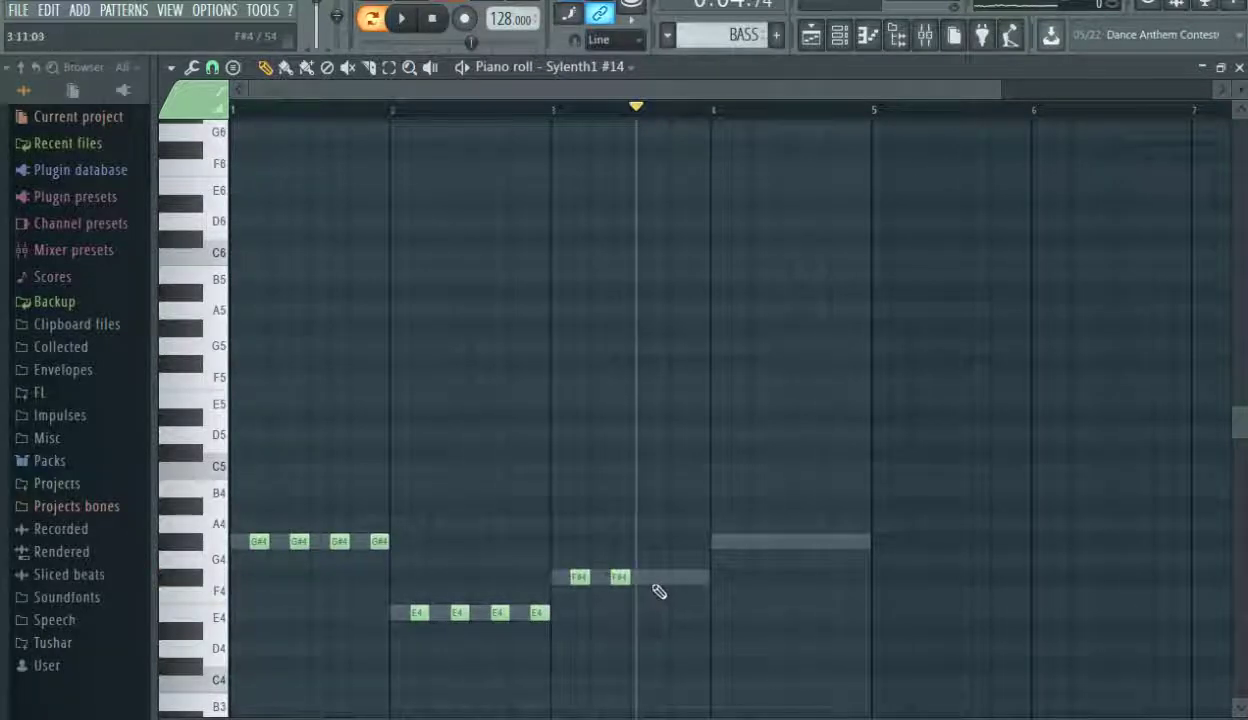
left_click(653, 579)
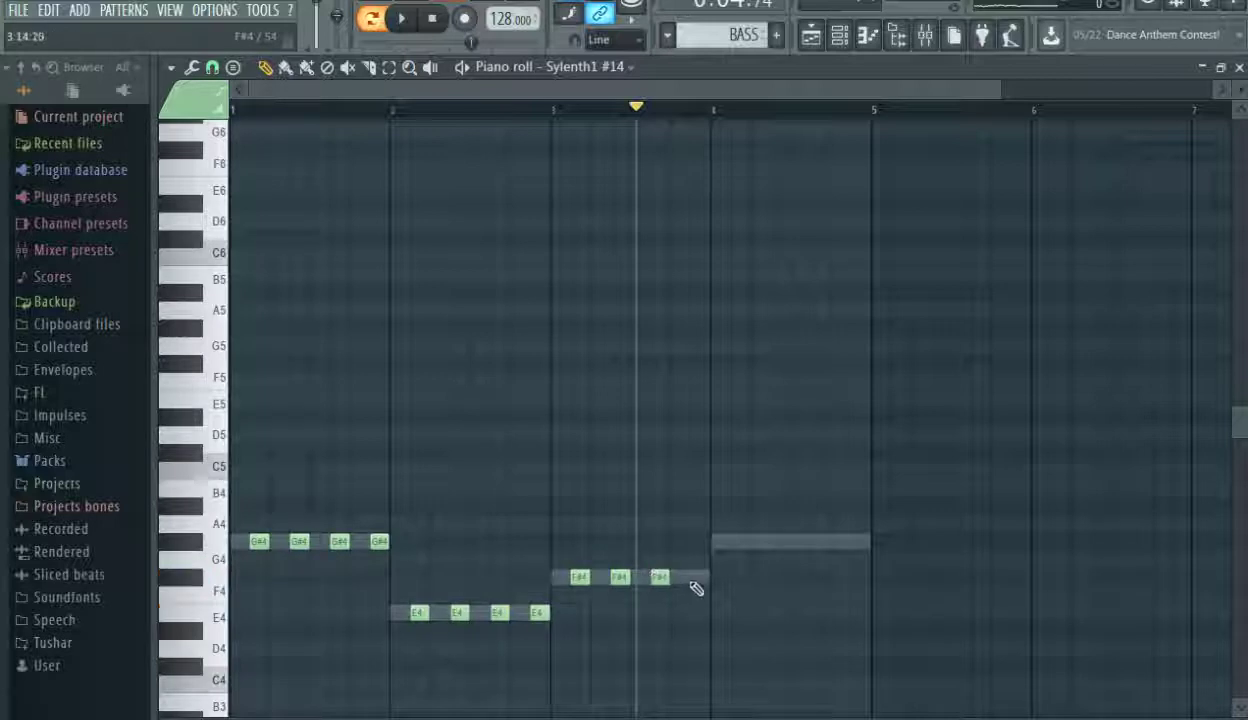
left_click(695, 579)
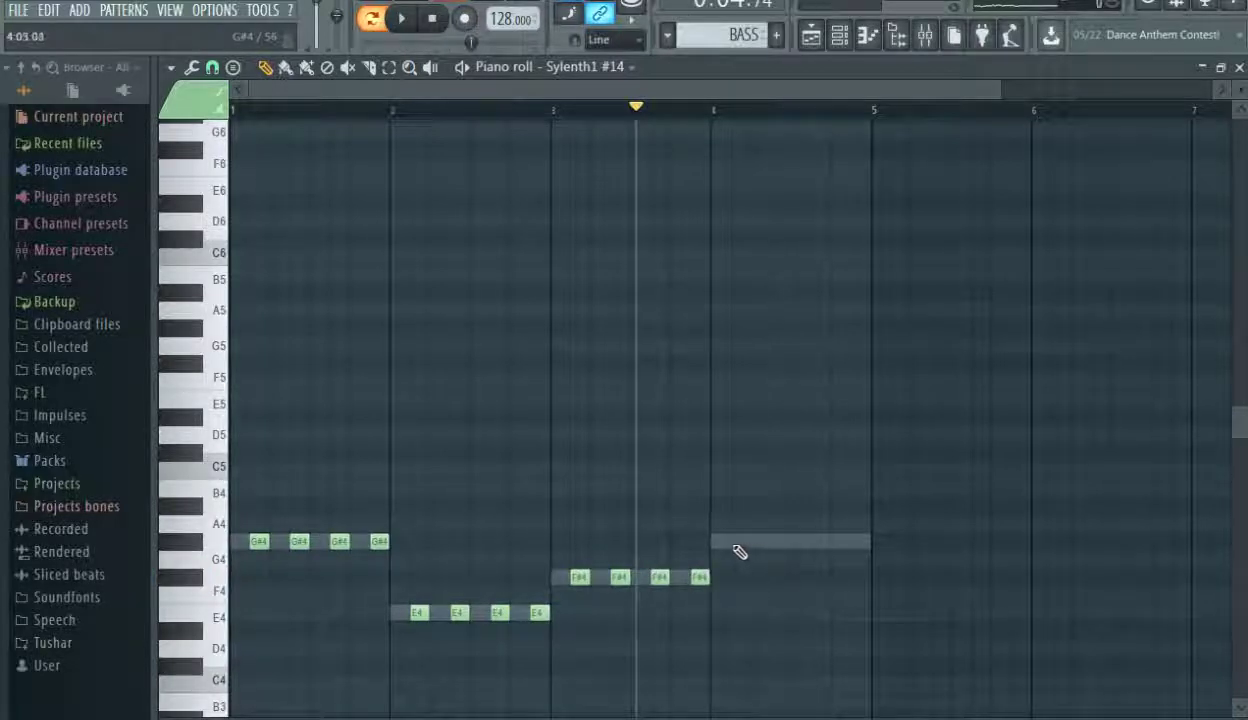
left_click(735, 545)
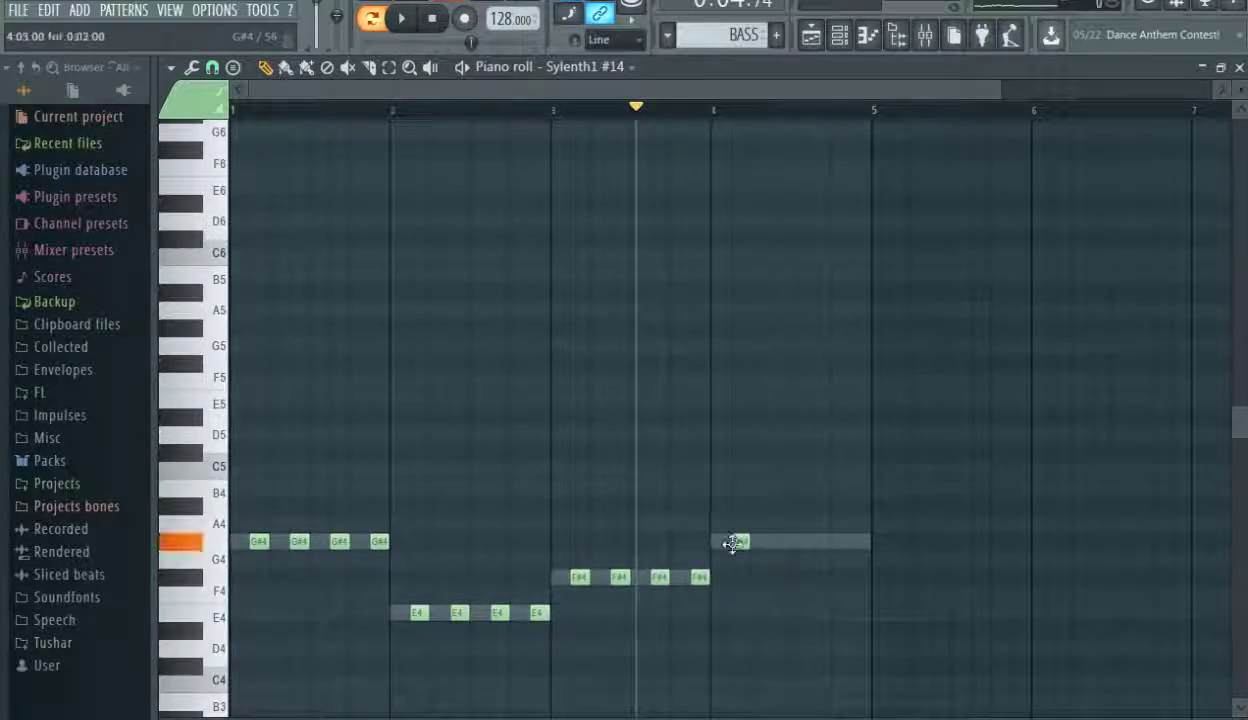
left_click(848, 543)
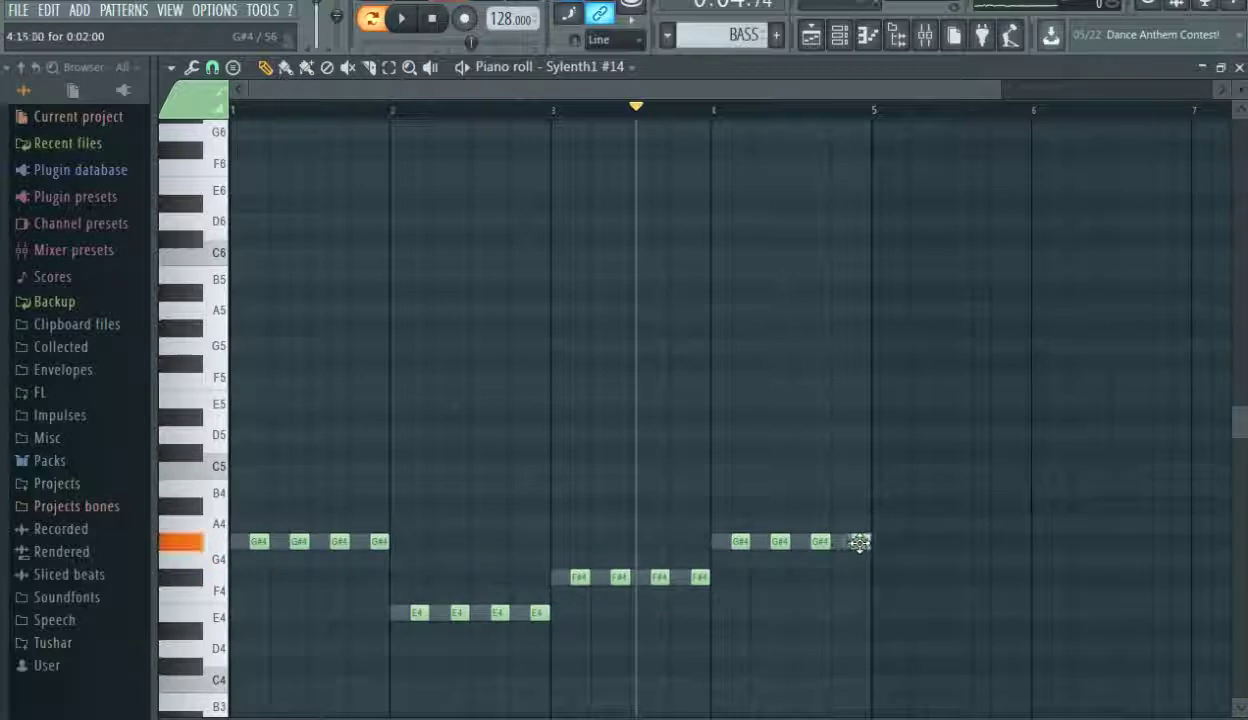
key("space")
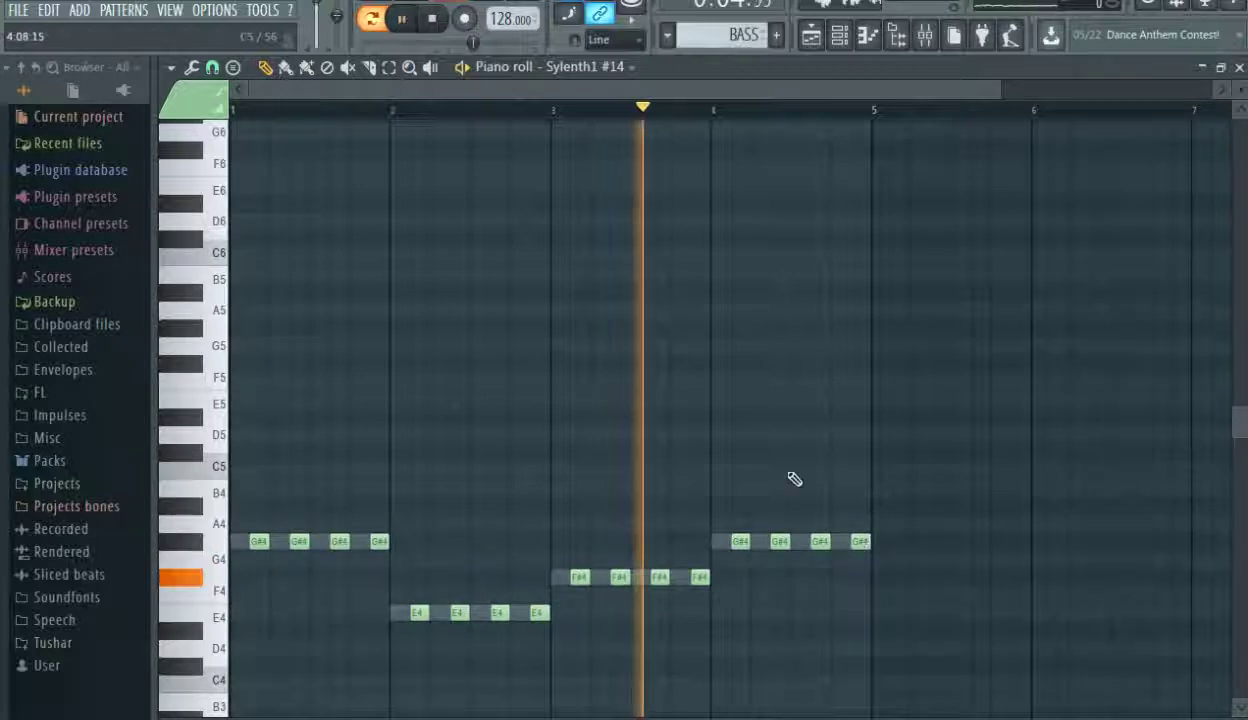
Copy the off-beat notes of Sylenth1 #14 and paste them into Sylenth1 #15 in the channel rack.
left_click(812, 35)
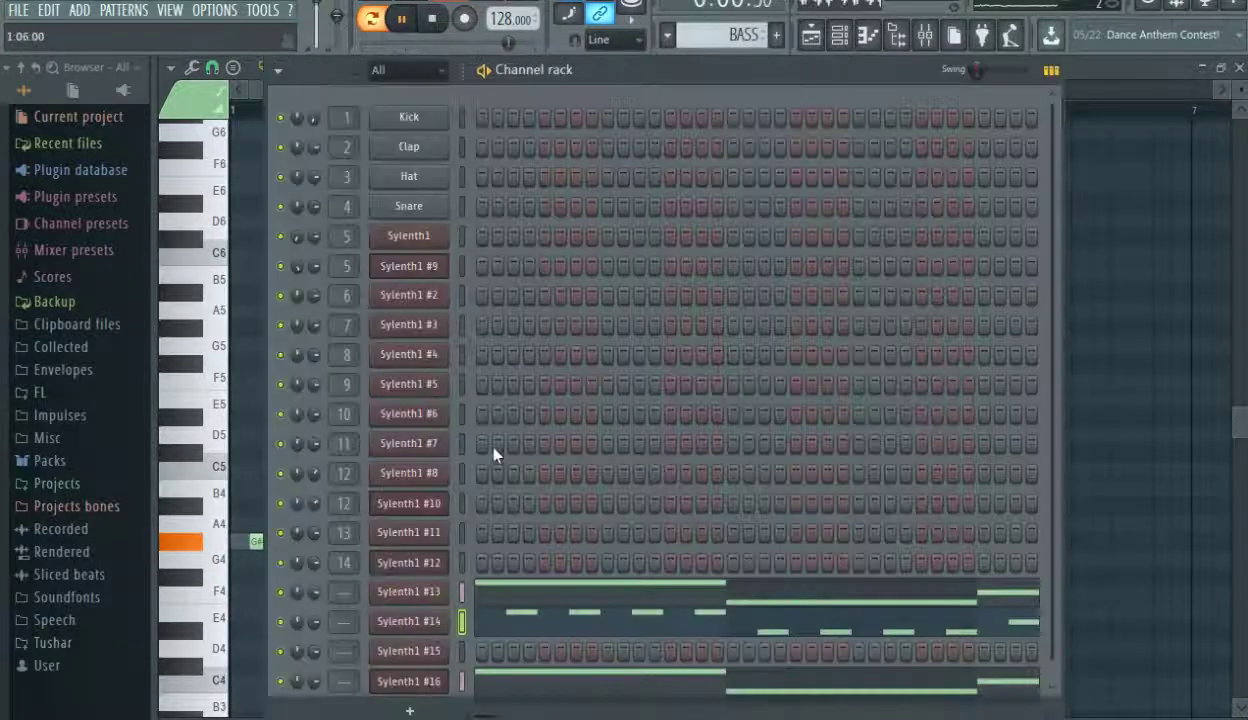
right_click(409, 621)
left_click(660, 533)
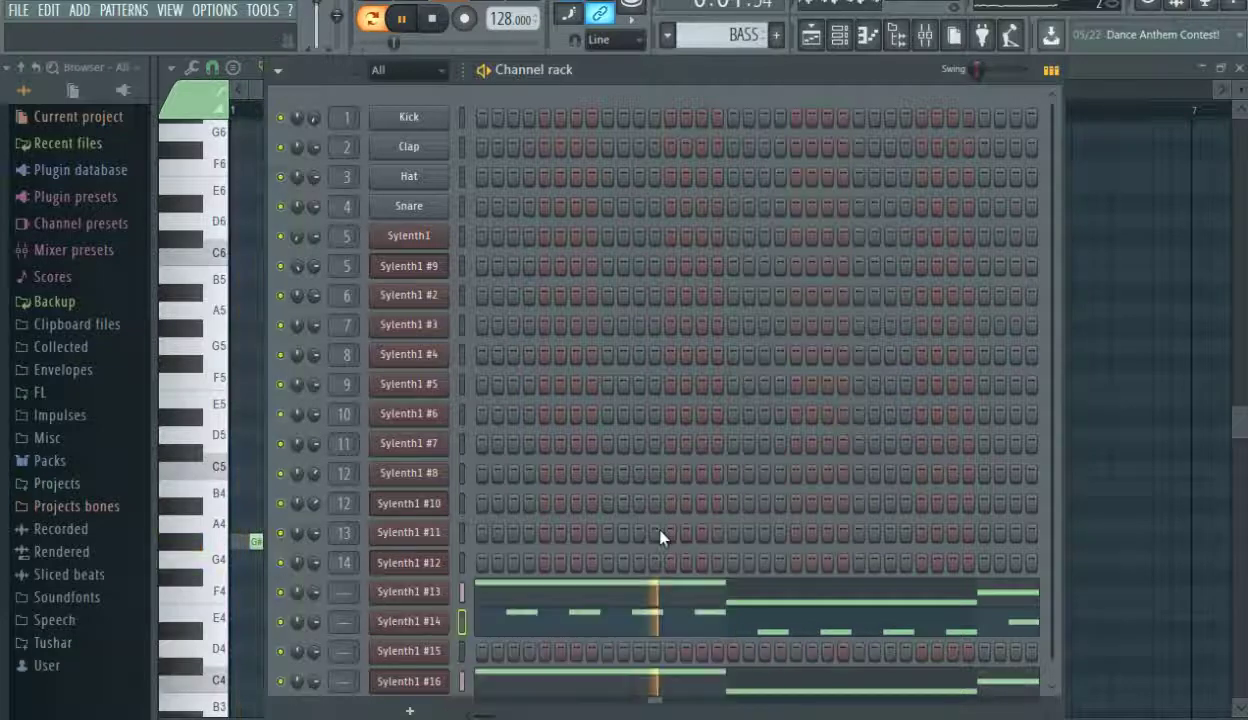
right_click(412, 652)
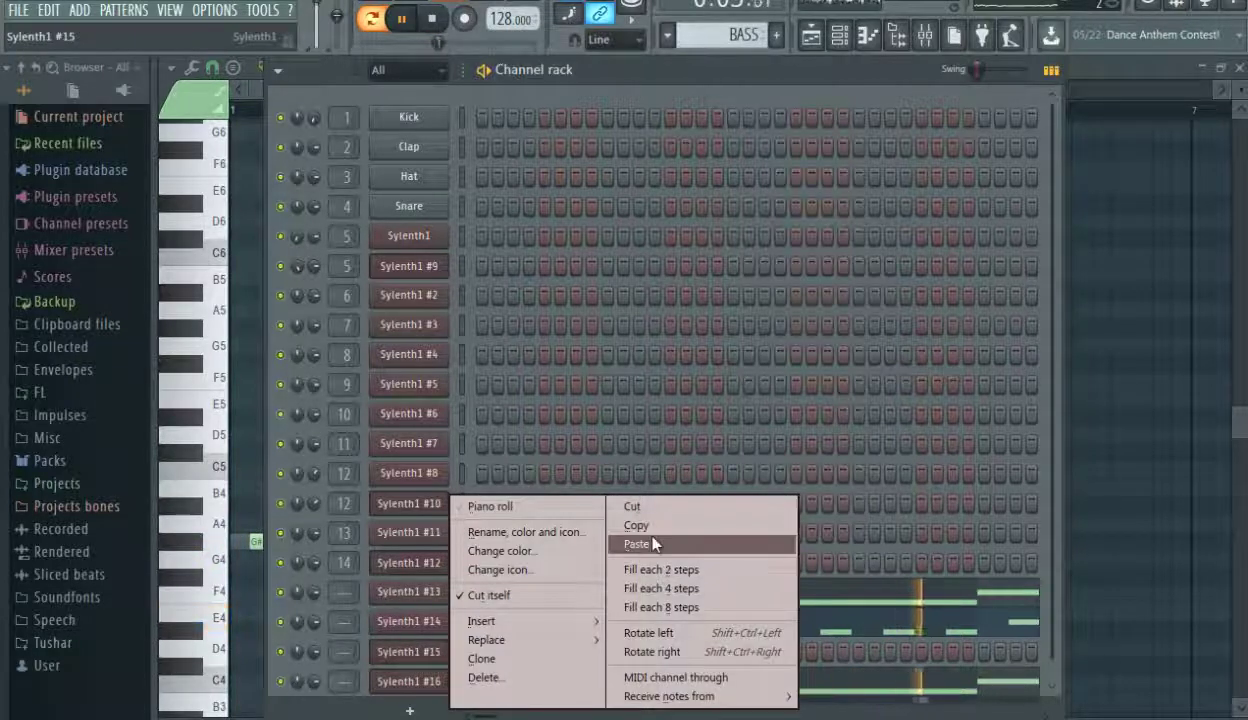
left_click(645, 544)
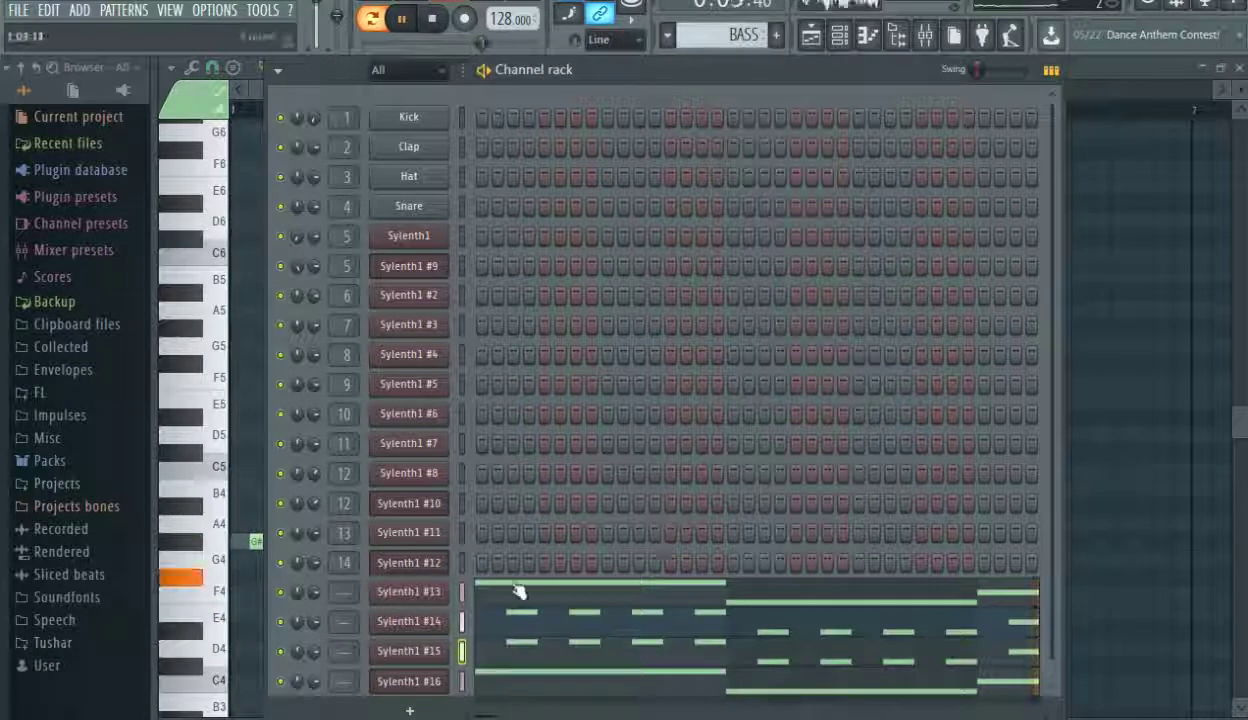
Select channels Sylenth1 #13 to #16 and route them to consecutive mixer tracks starting from Insert 15.
left_click_drag(461, 591, 446, 704)
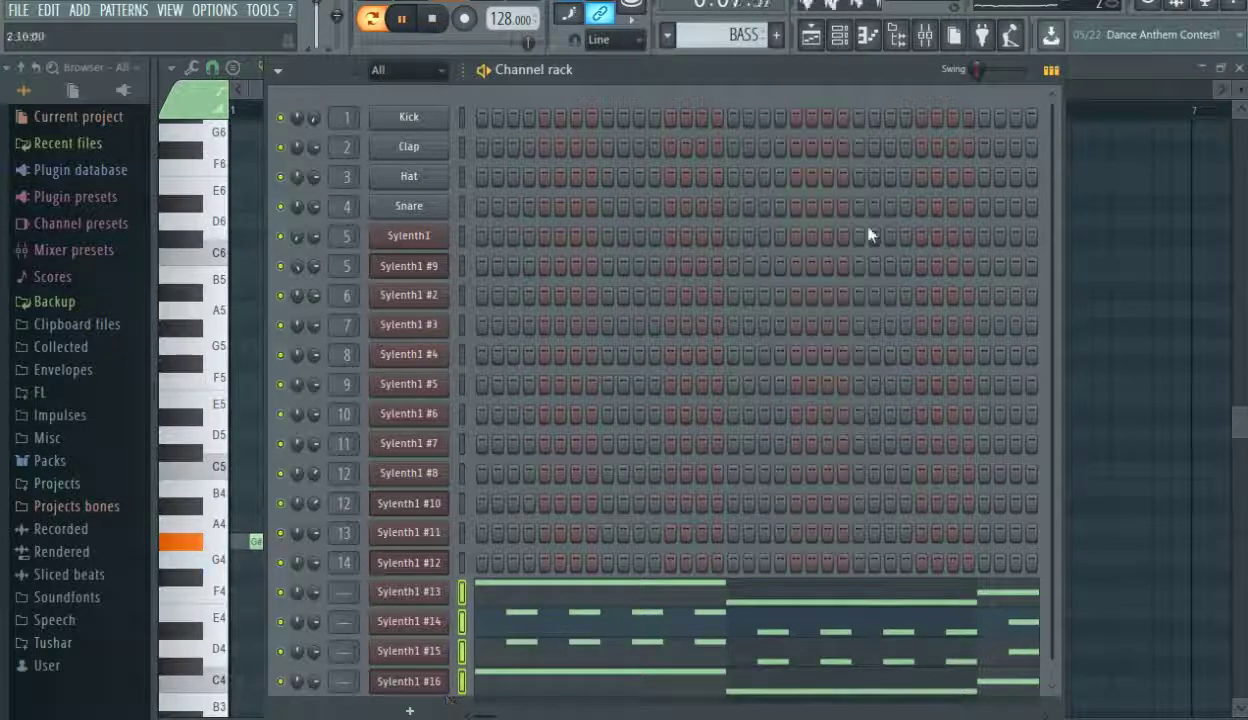
left_click(925, 35)
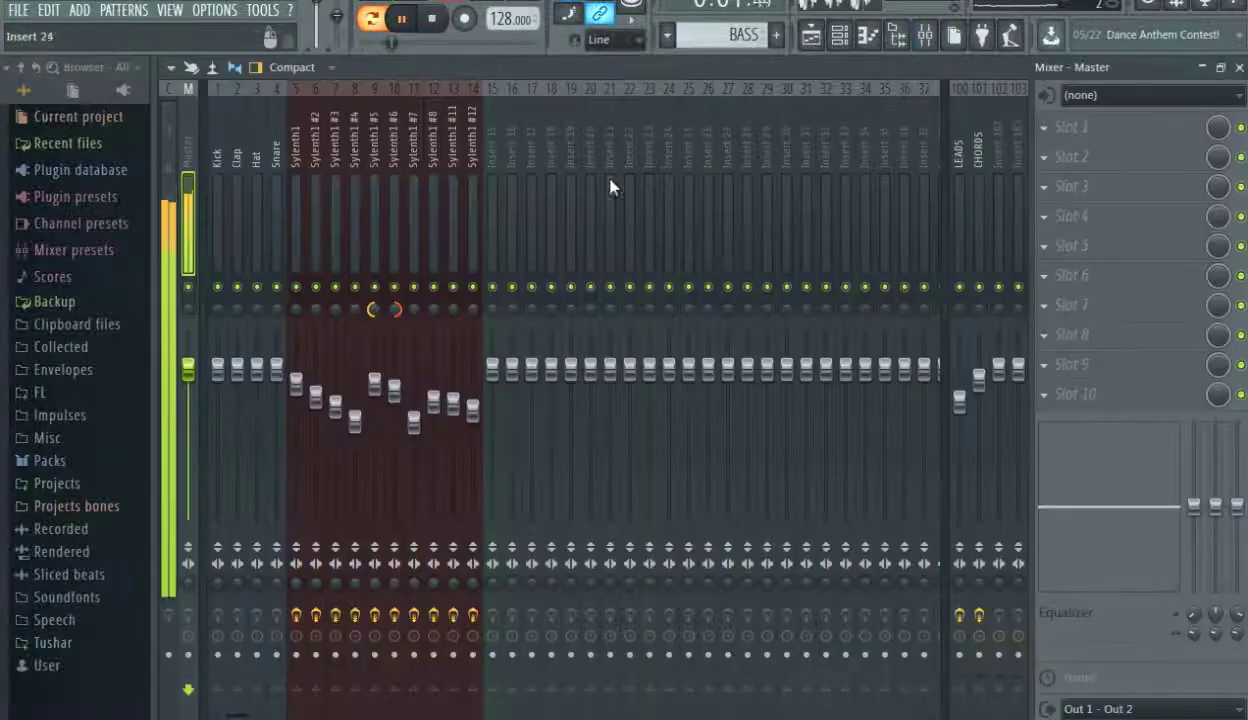
right_click(490, 215)
mouse_move(602, 241)
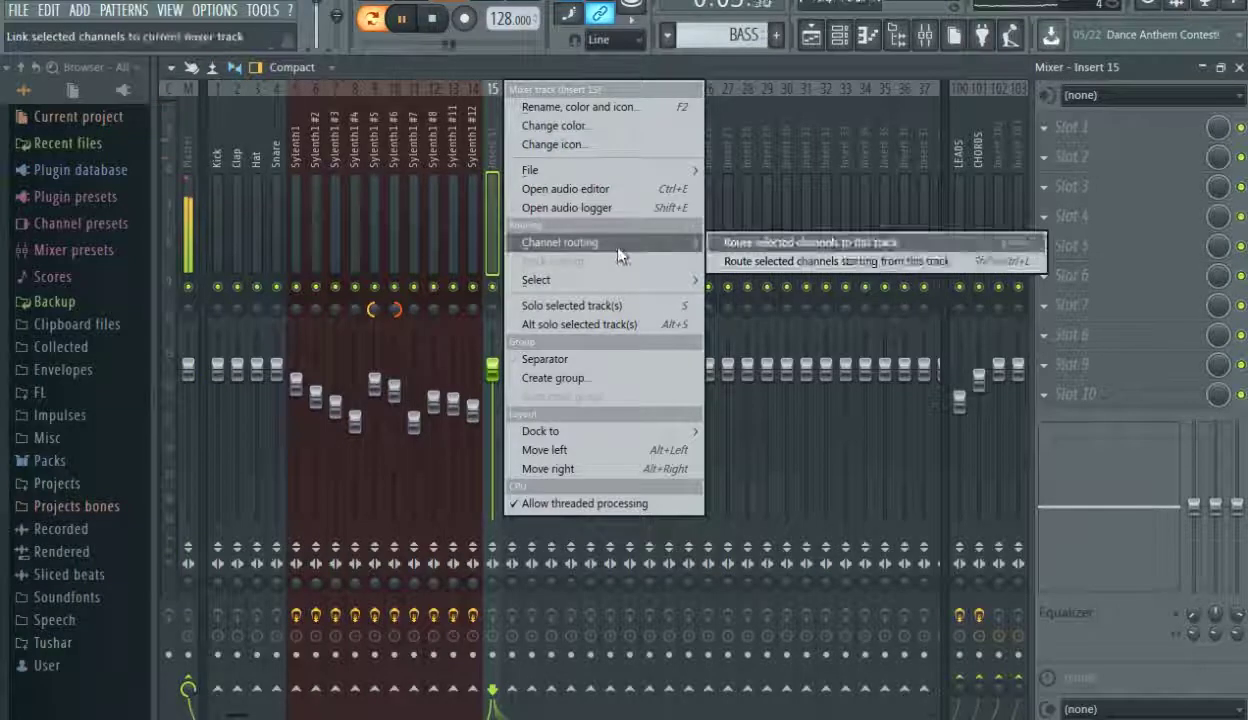
left_click(743, 261)
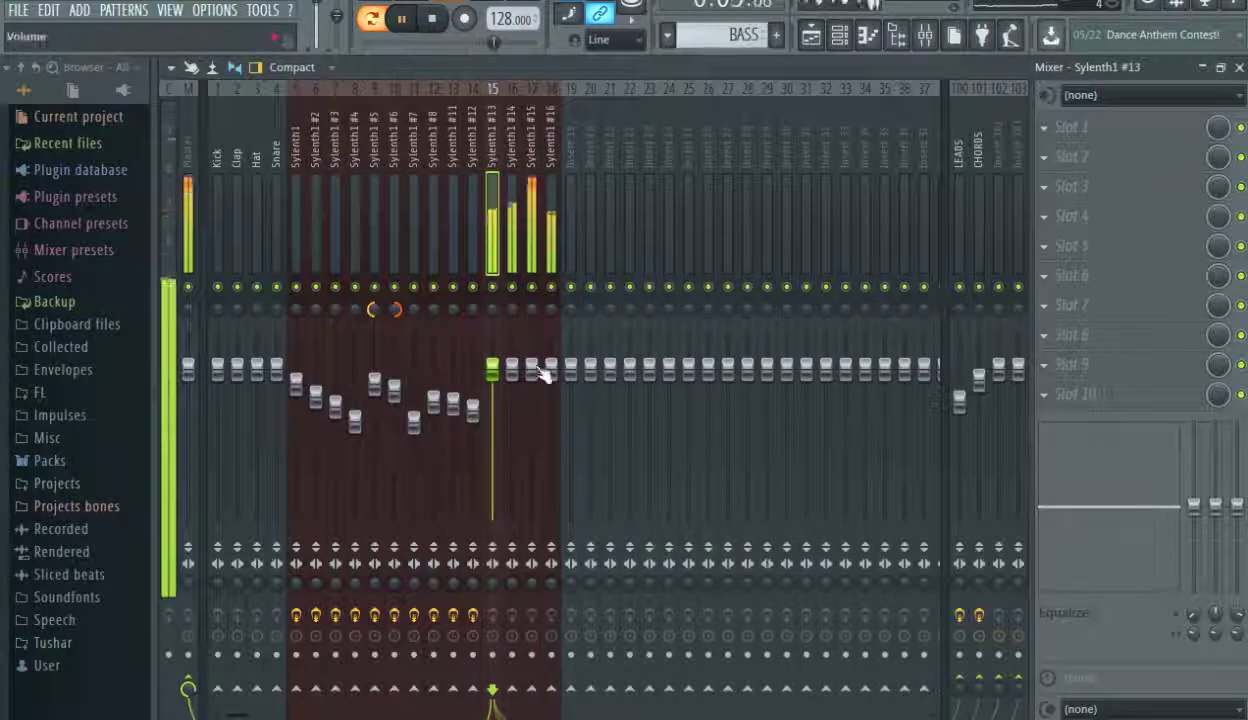
Lower the four bass faders to balance them, setting Sylenth1 #13 to -5.4 dB and #14 to -6.7 dB, with #15 lowest.
left_click_drag(540, 375, 543, 418)
left_click_drag(518, 371, 492, 398)
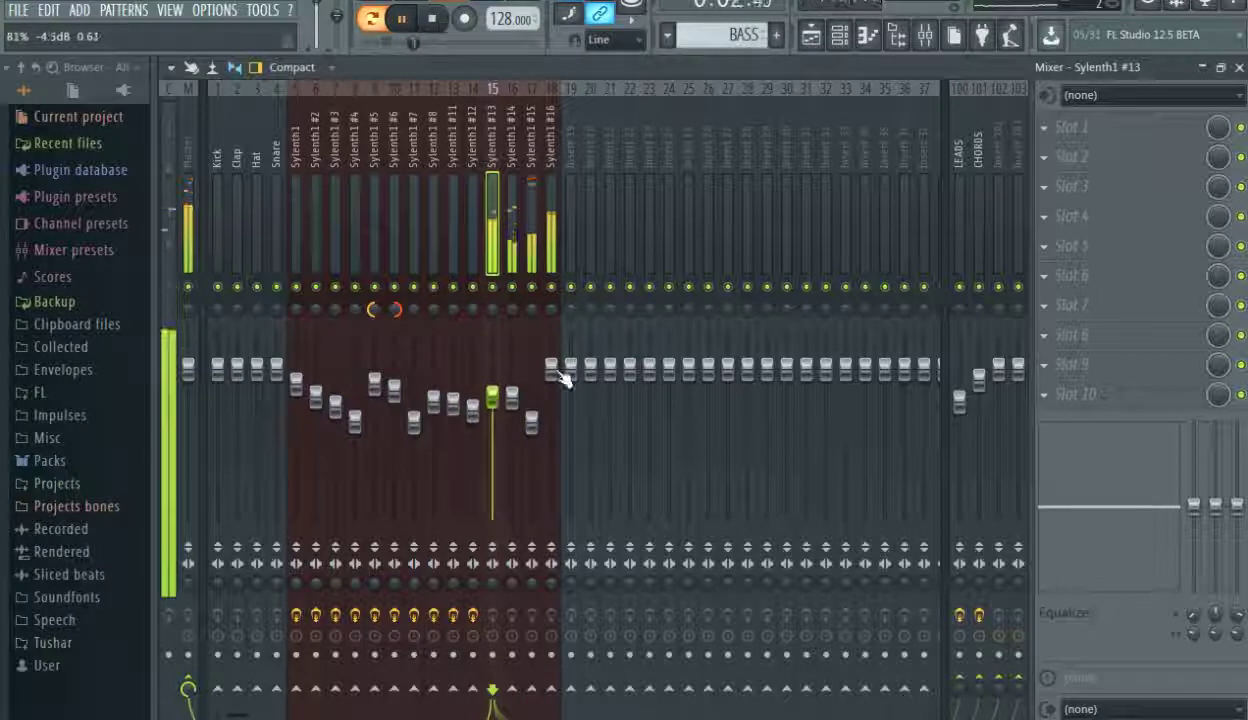
left_click_drag(560, 372, 531, 440)
left_click(531, 422)
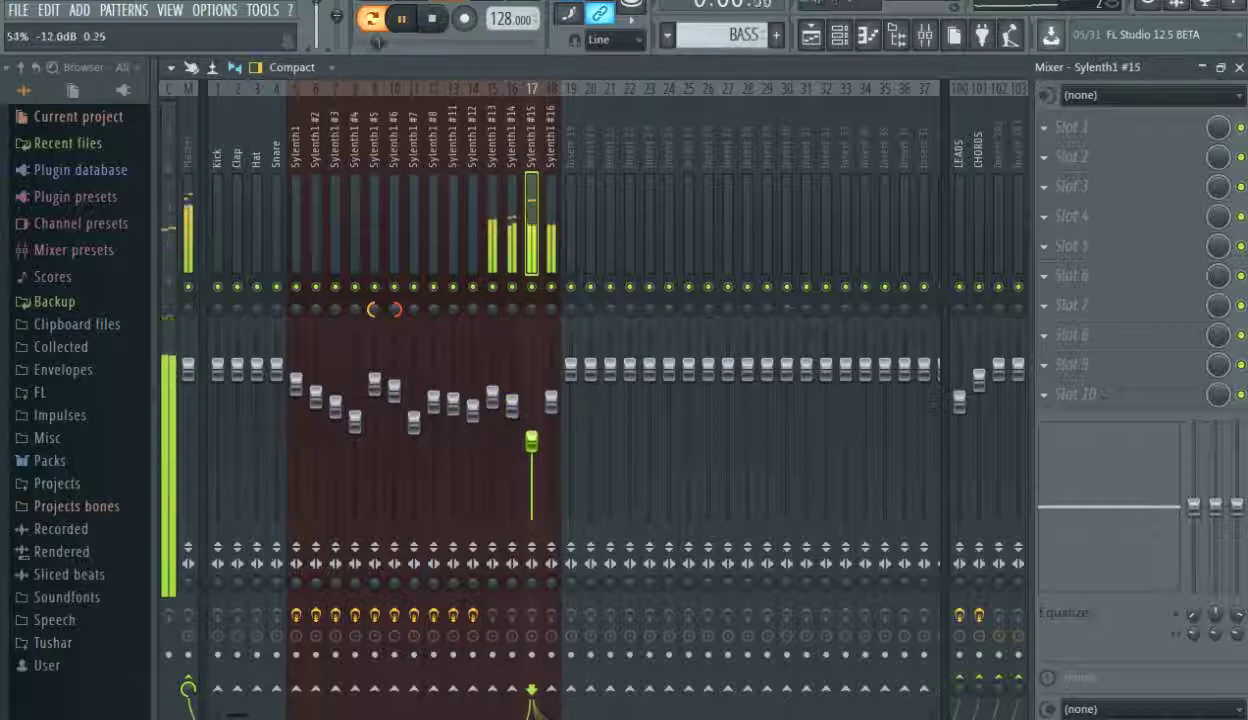
left_click(512, 406)
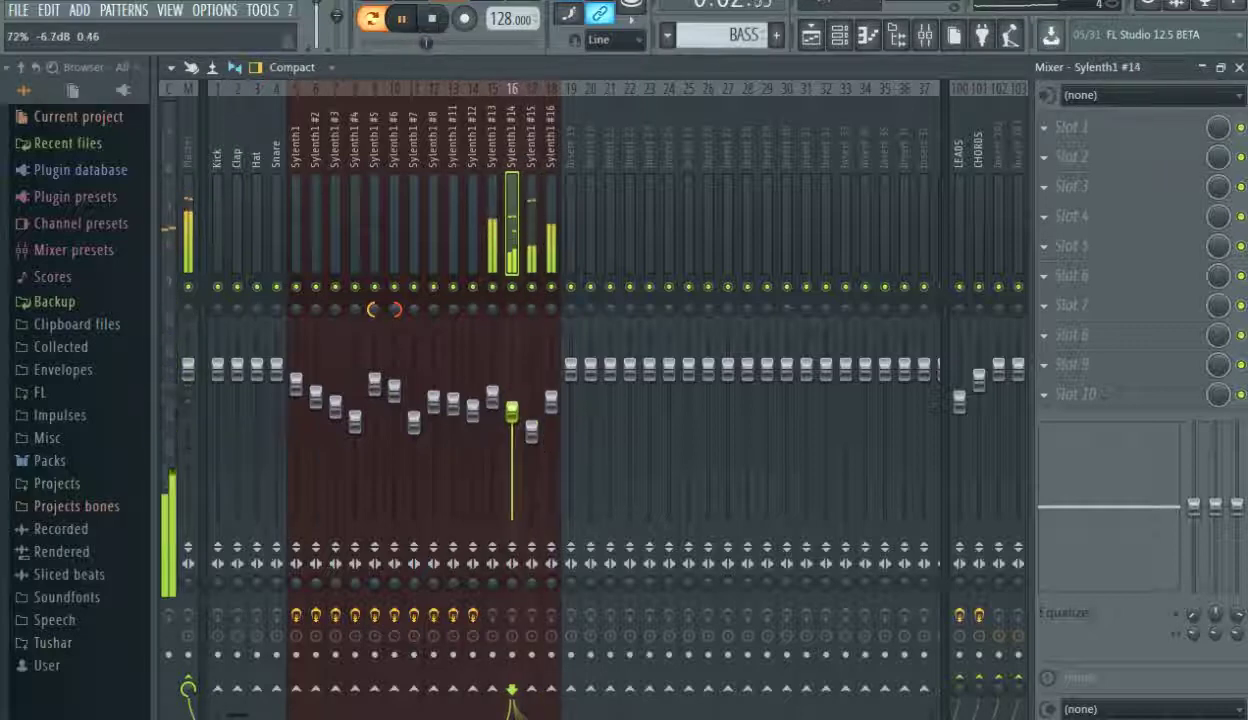
left_click_drag(493, 398, 506, 404)
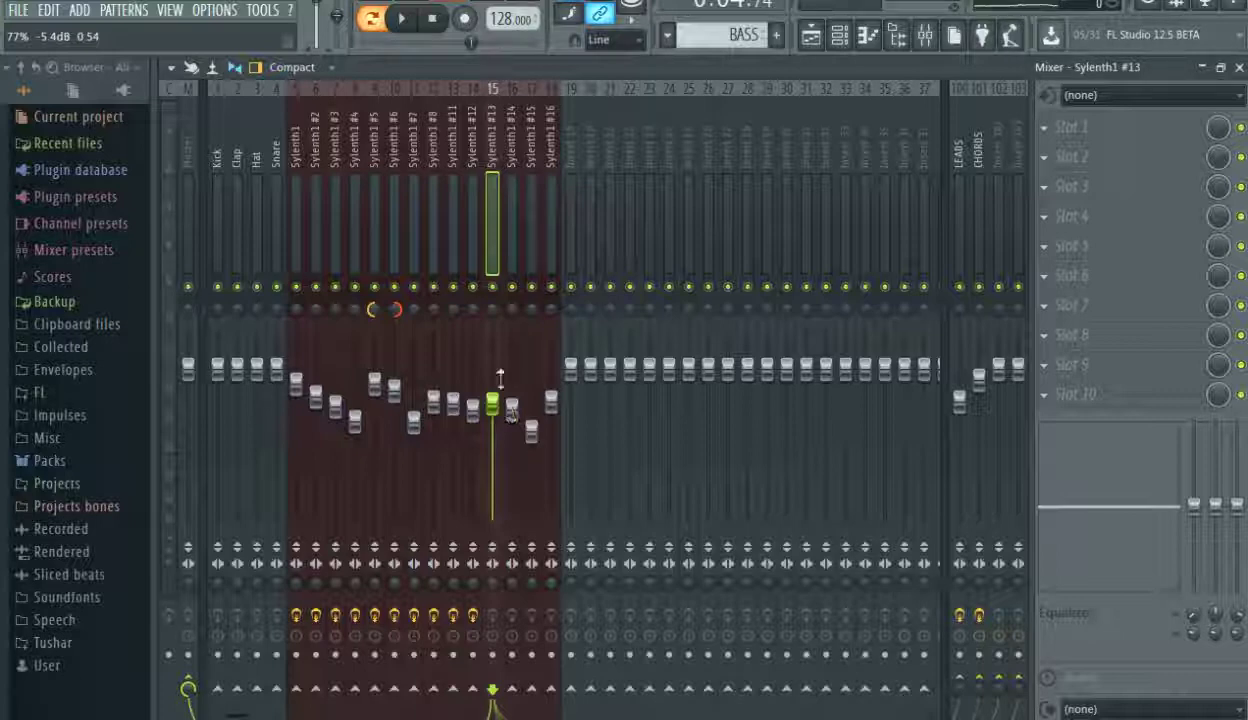
Solo the Sylenth1 #16 mixer track and load Fruity Parametric EQ 2 in its first effect slot.
left_click(535, 216)
left_click(550, 220)
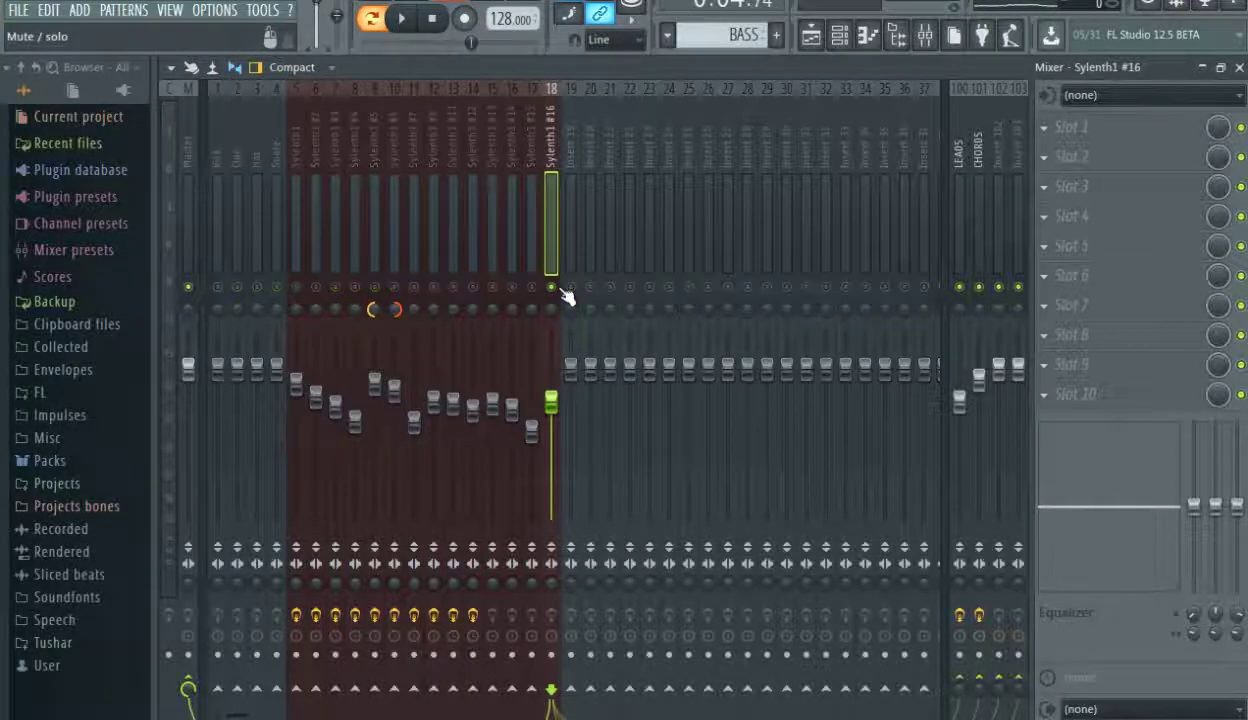
left_click(1086, 128)
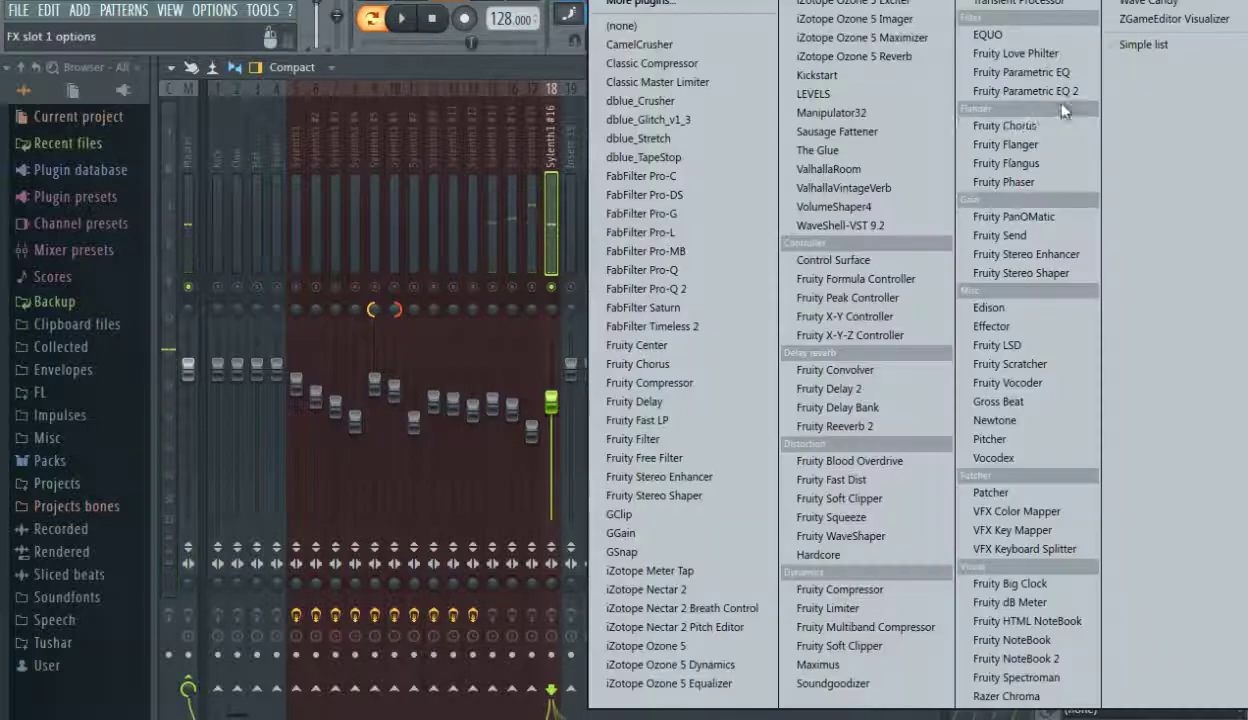
left_click(1057, 103)
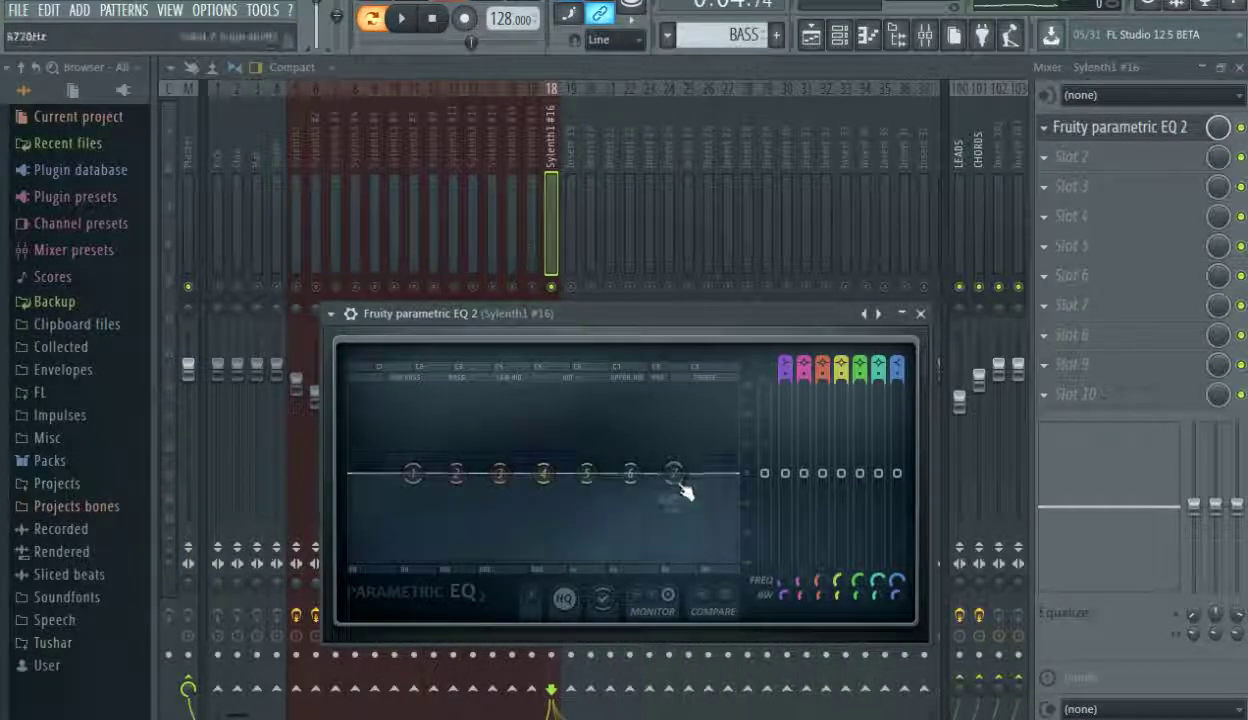
Cut the sub's highs by moving EQ band 7 down to the minimum at 200 Hz with the steepest order, and play it briefly.
left_click_drag(683, 490, 478, 532)
right_click(479, 568)
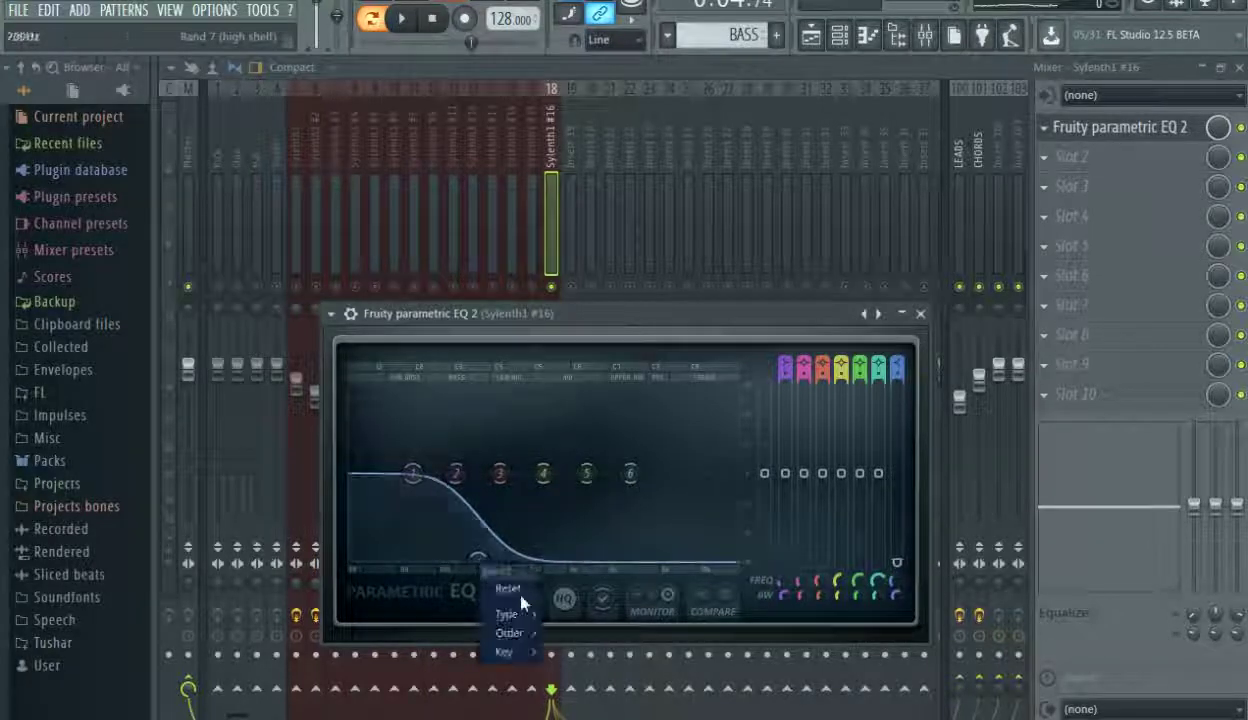
mouse_move(537, 633)
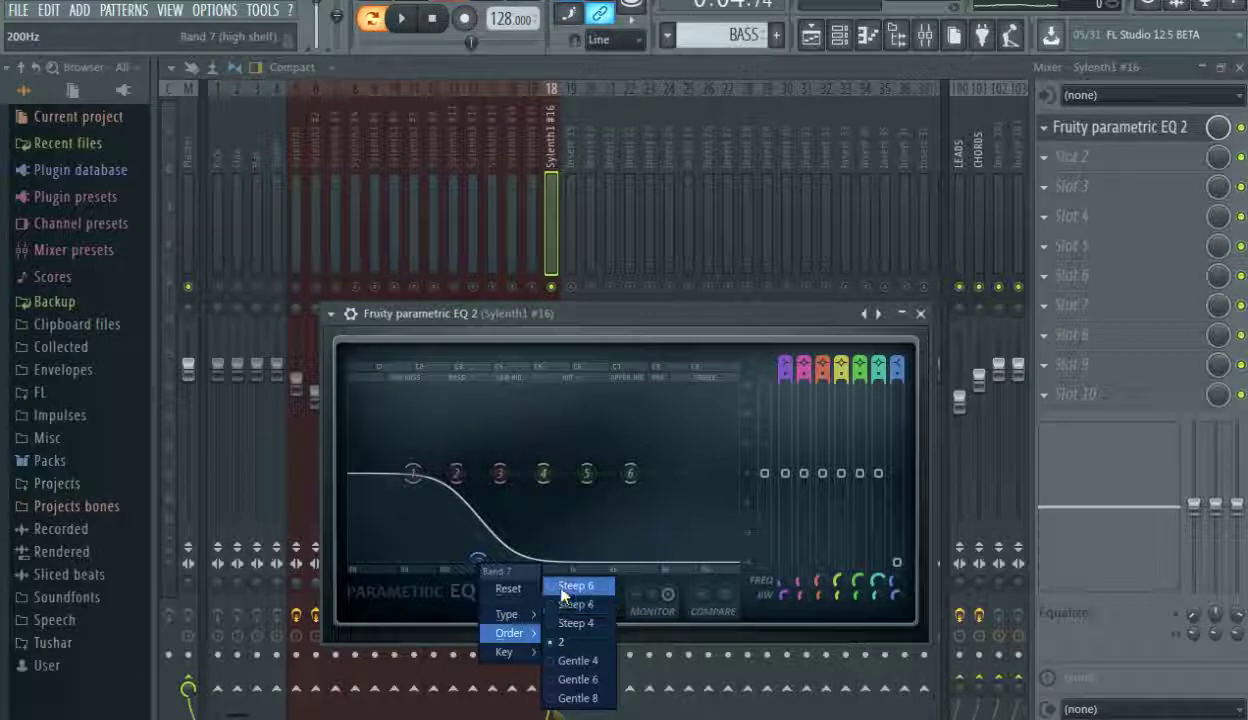
left_click(566, 586)
key("space")
key("space")
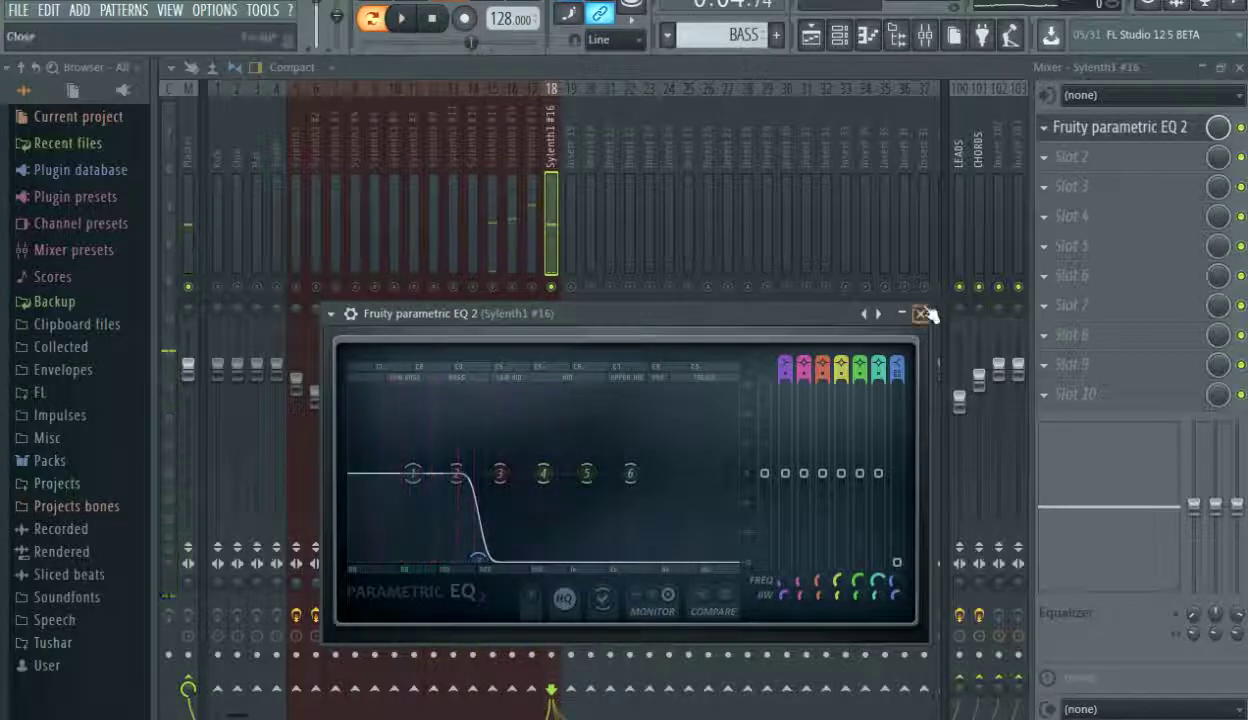
left_click(920, 313)
Load Sausage Fattener in effect slot 2 of Sylenth1 #16 and adjust its Fatness.
left_click(1083, 162)
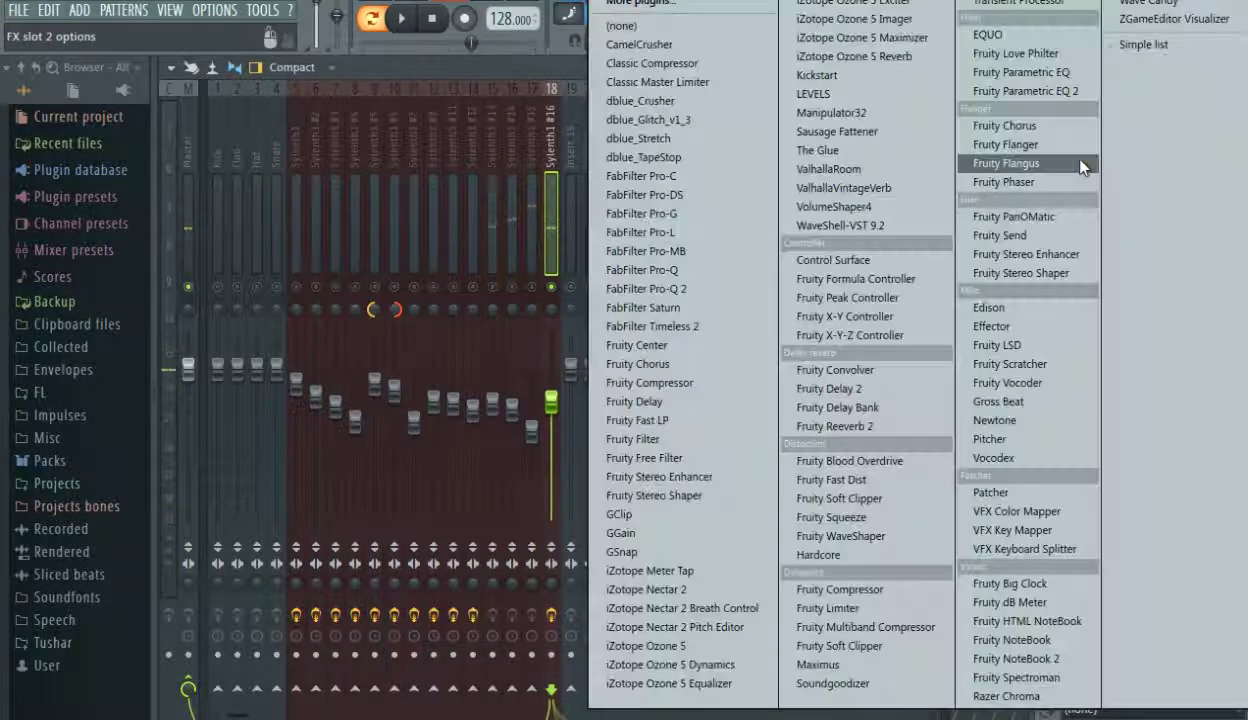
left_click(836, 131)
left_click_drag(690, 445, 685, 400)
left_click_drag(700, 492, 704, 511)
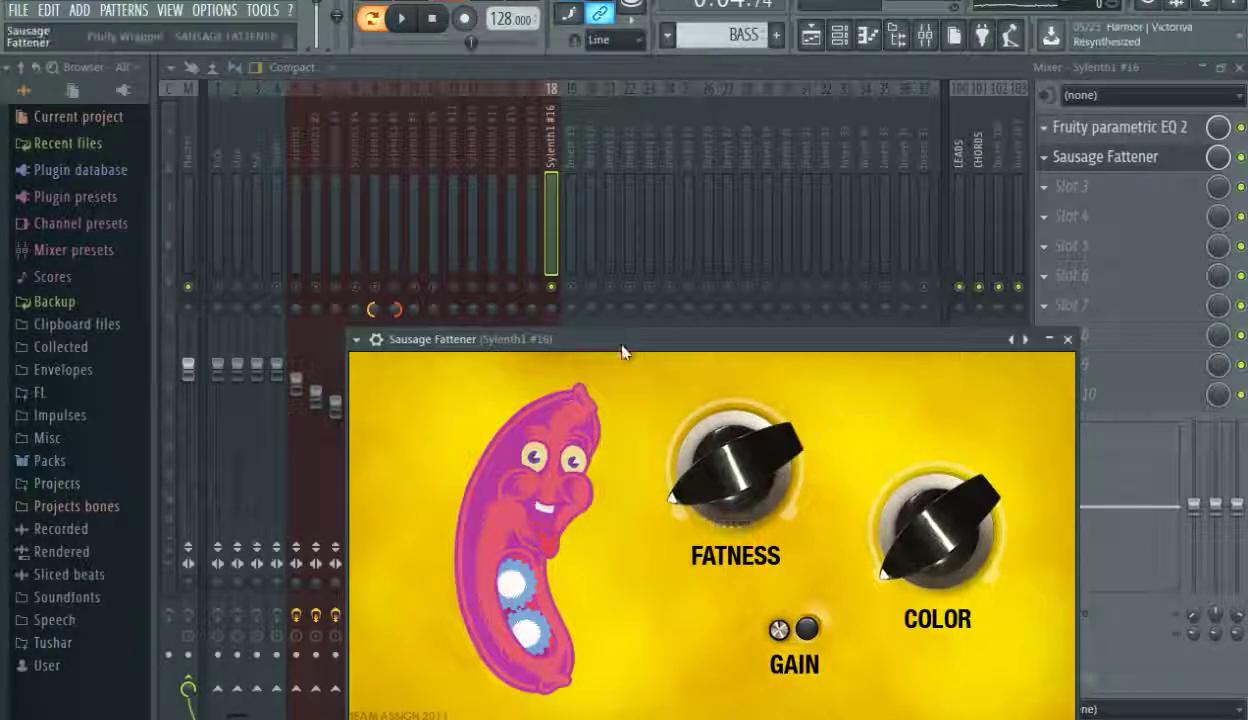
left_click_drag(624, 339, 590, 169)
left_click(1035, 170)
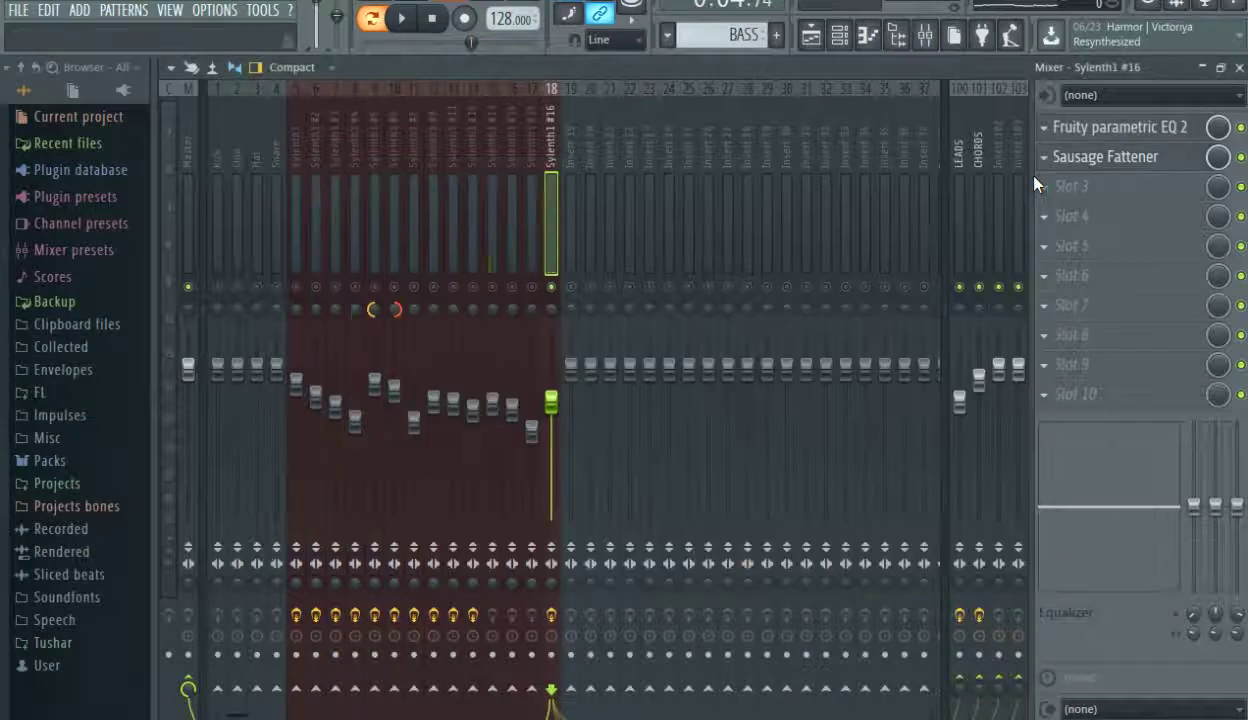
Load Fruity Stereo Enhancer in effect slot 3 of Sylenth1 #16 and adjust its stereo separation.
left_click(1084, 196)
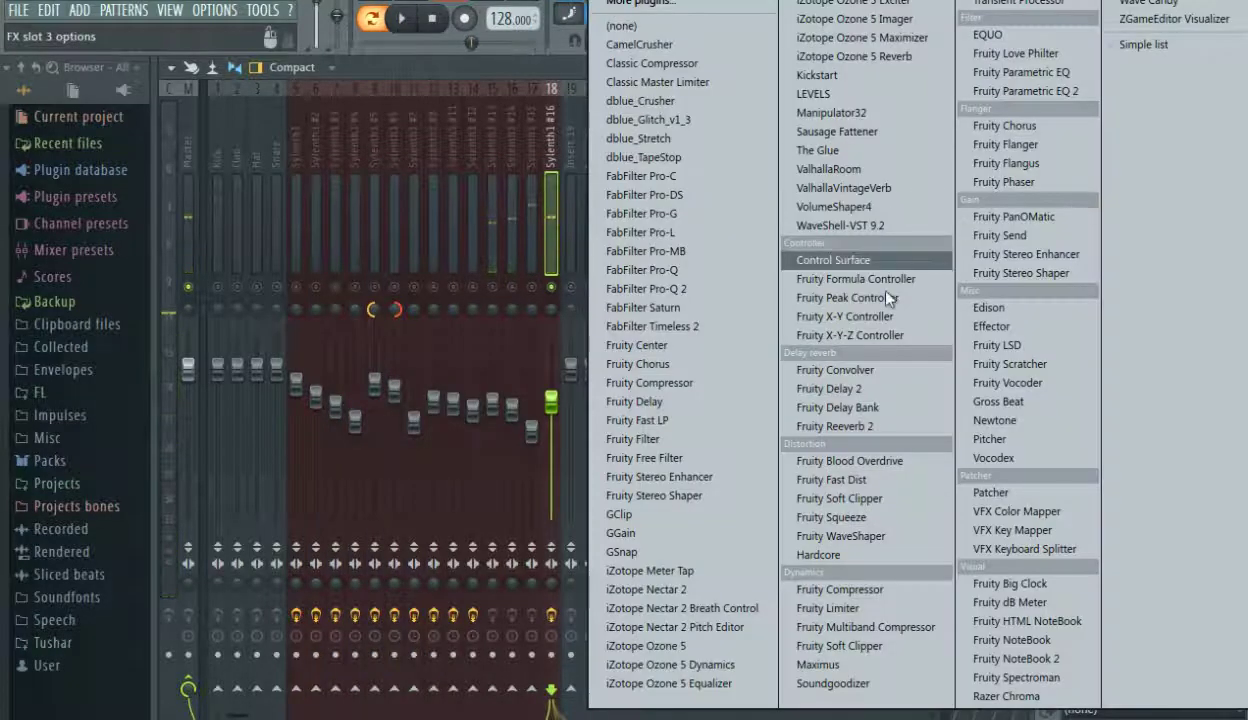
left_click(995, 254)
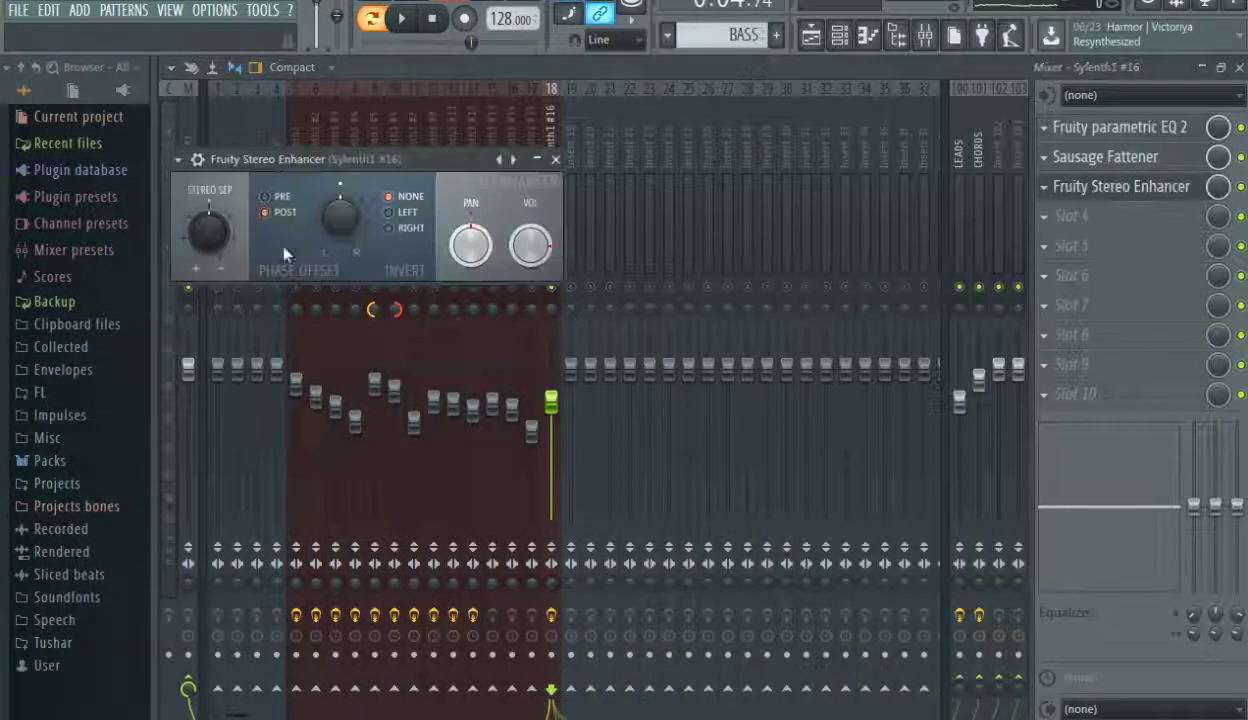
left_click(192, 247)
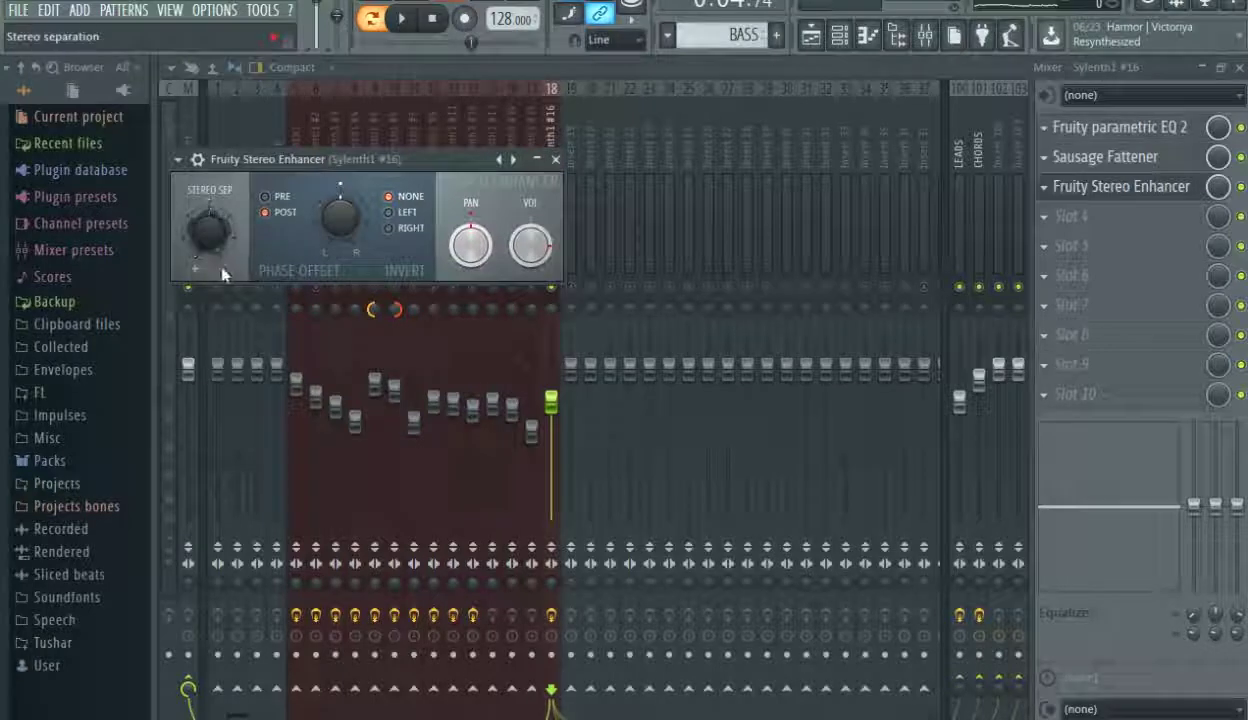
left_click(556, 159)
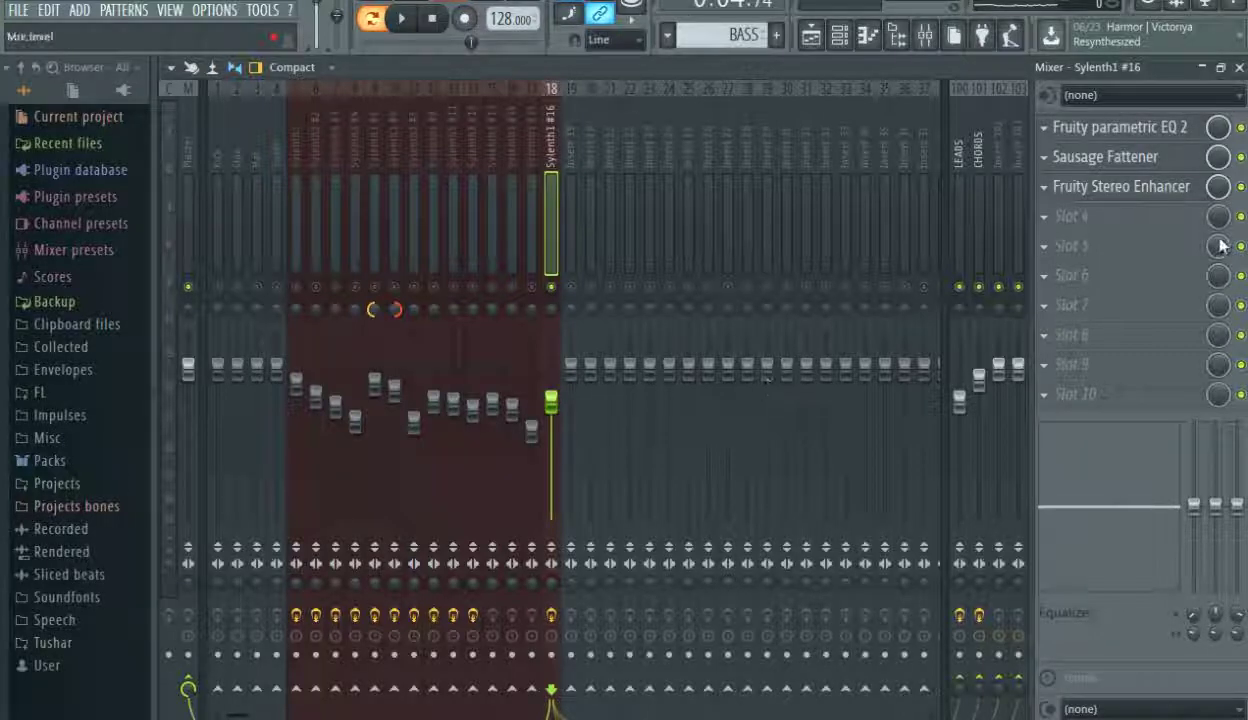
Load Gross Beat in effect slot 10 of Sylenth1 #16 and apply its sidechain preset.
left_click(1115, 403)
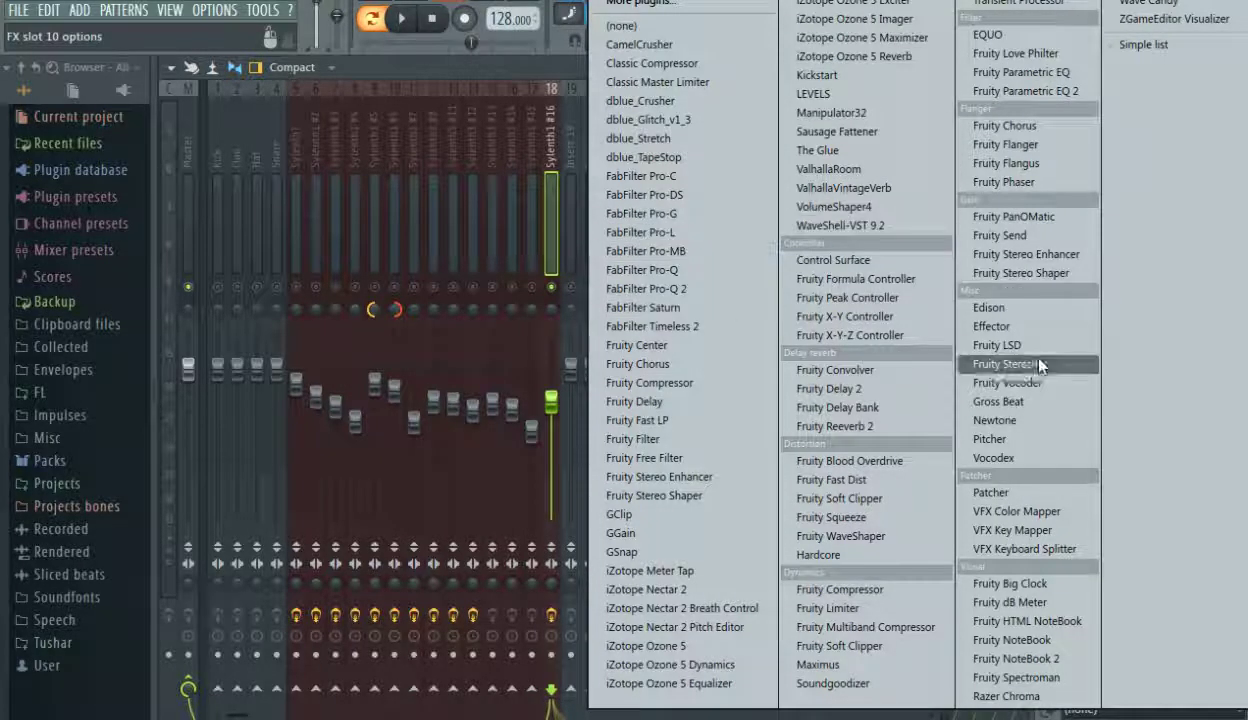
left_click(1000, 401)
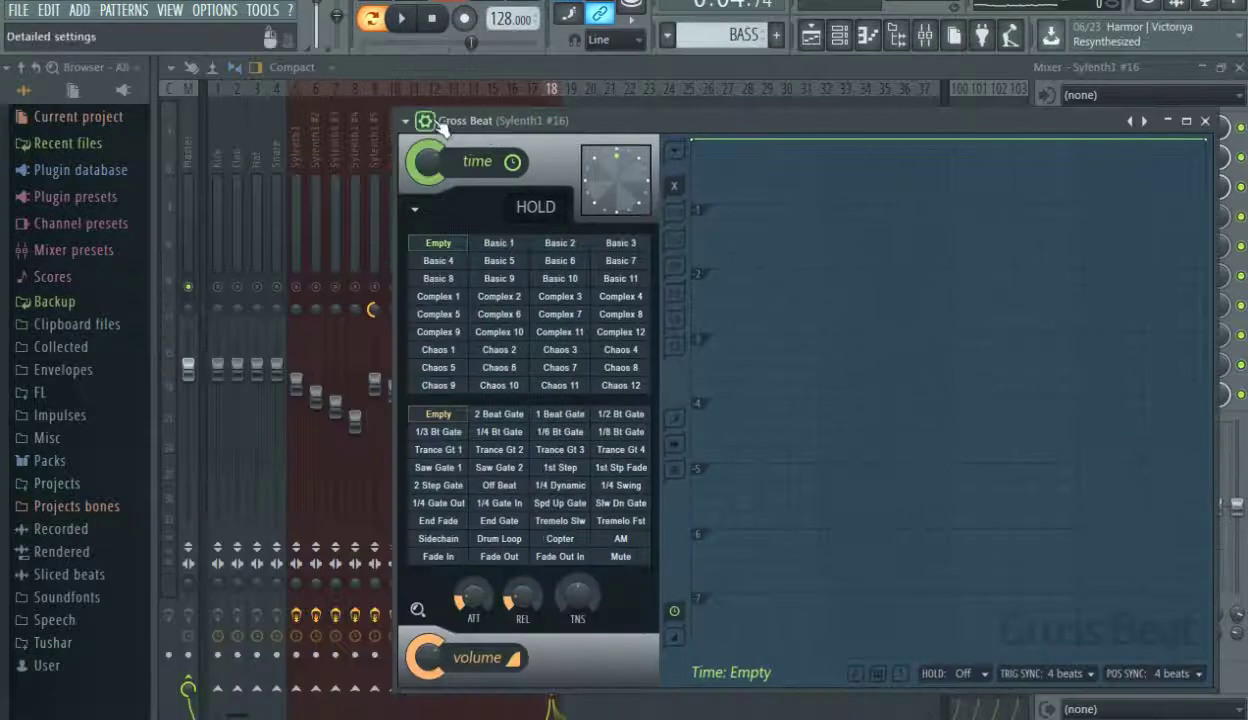
left_click(405, 121)
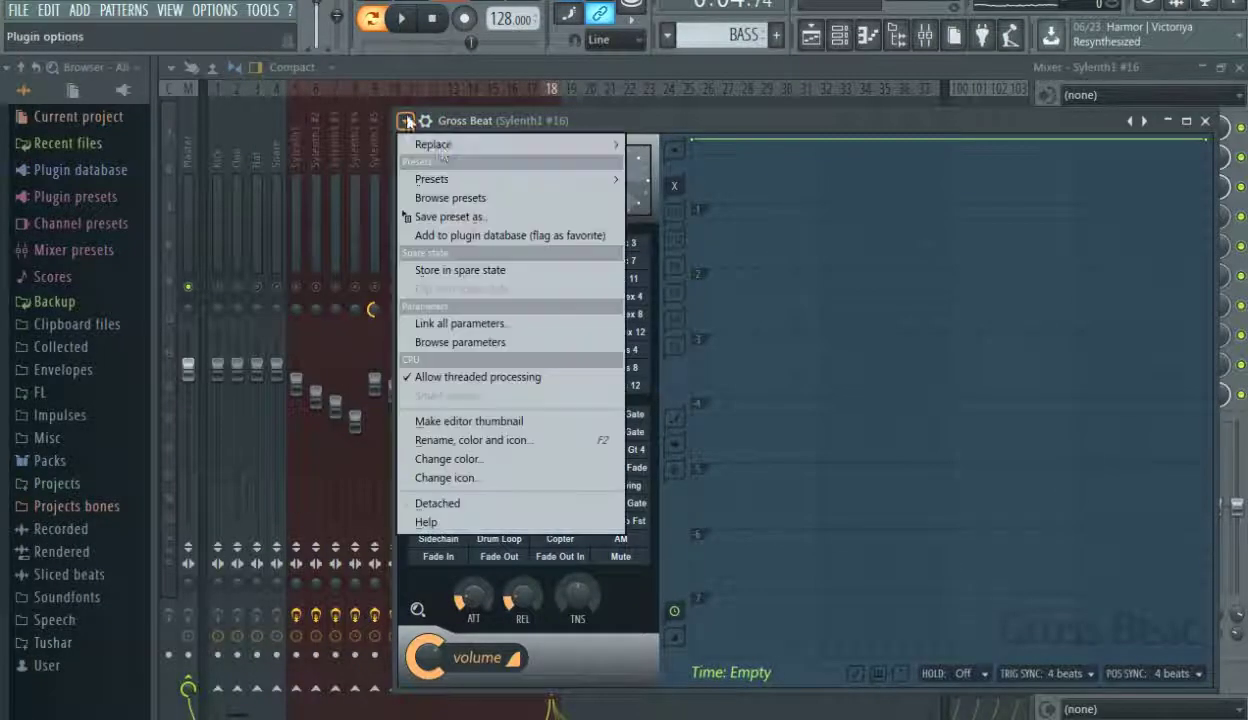
mouse_move(457, 184)
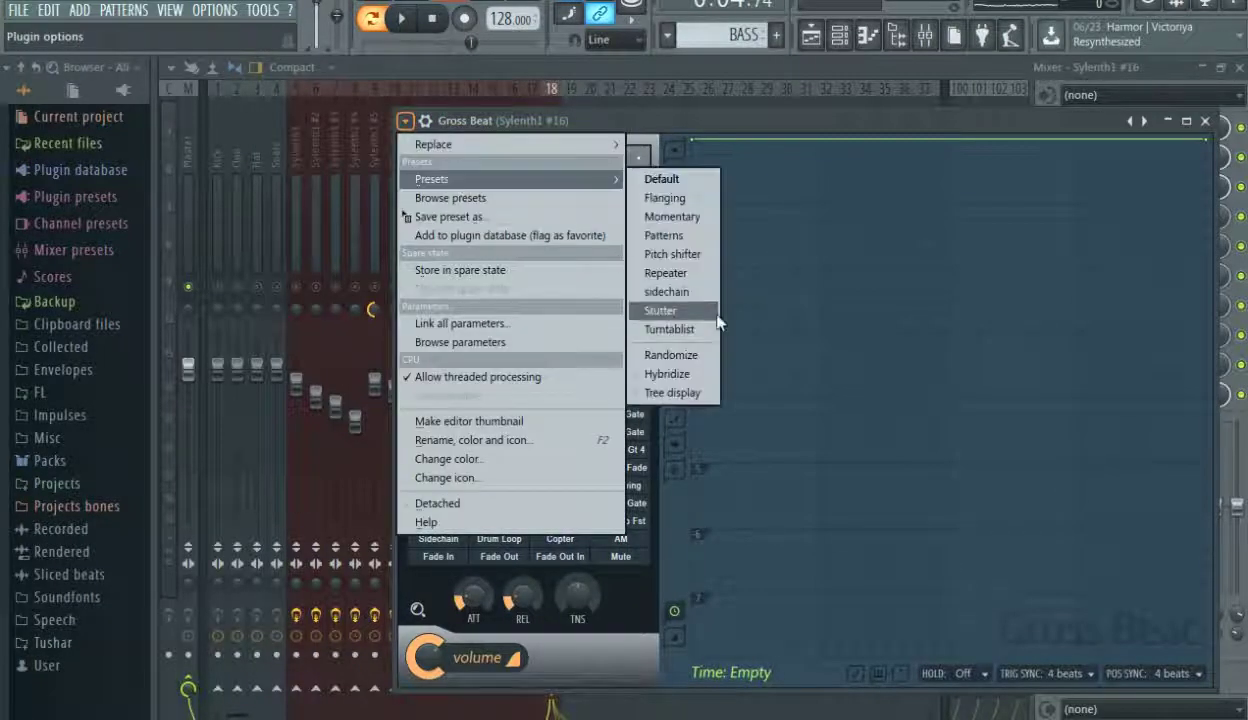
left_click(666, 291)
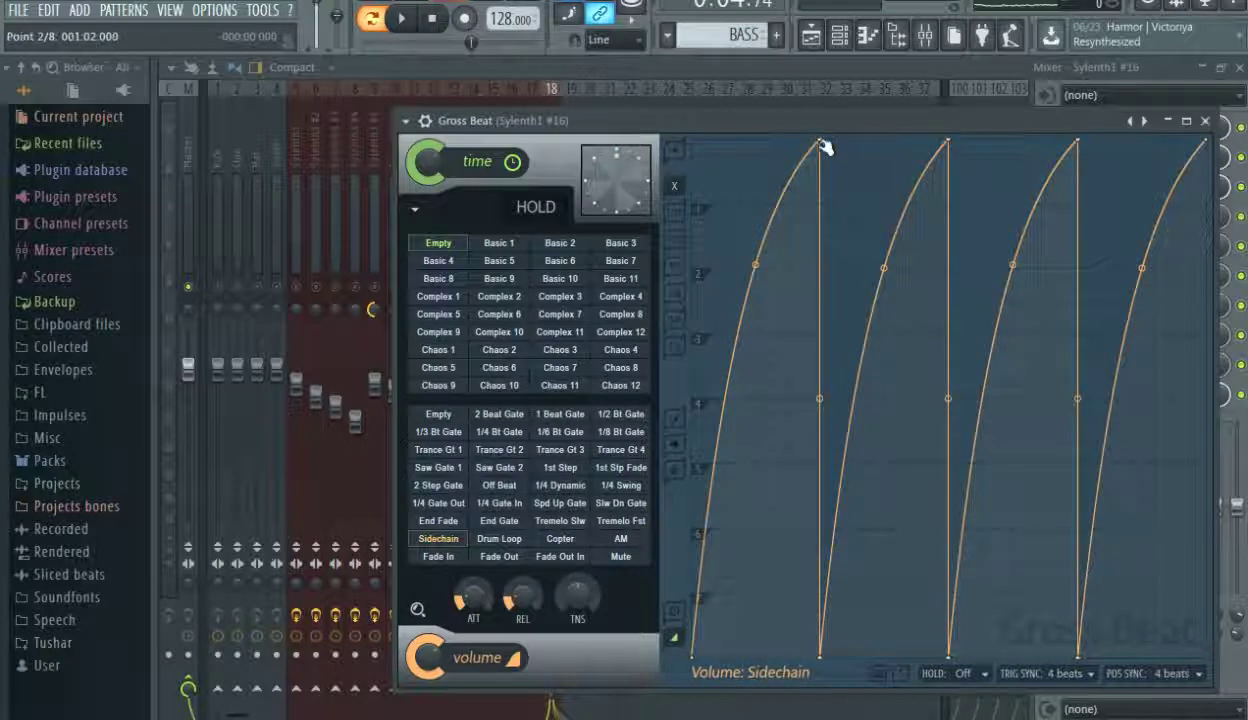
Shift the first two peaks of Gross Beat's sidechain volume curve earlier and bend their falling slopes outward, playing the result briefly.
left_click_drag(821, 140, 791, 141)
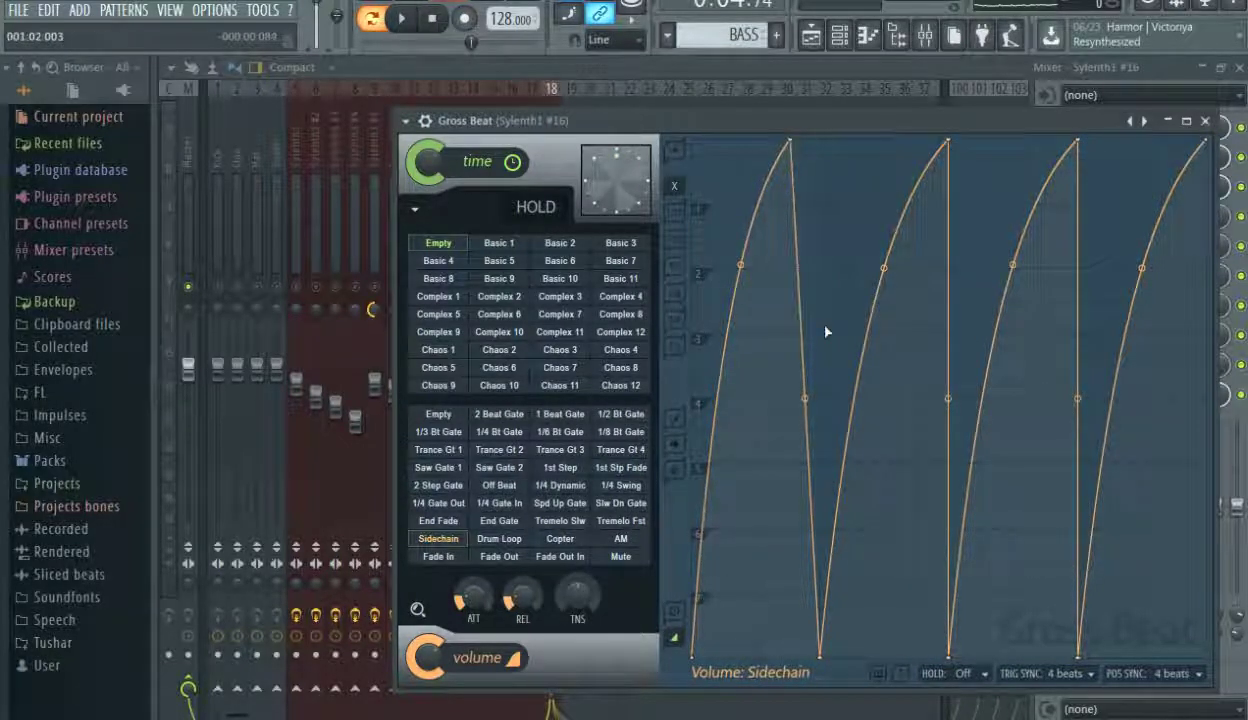
left_click_drag(804, 398, 804, 182)
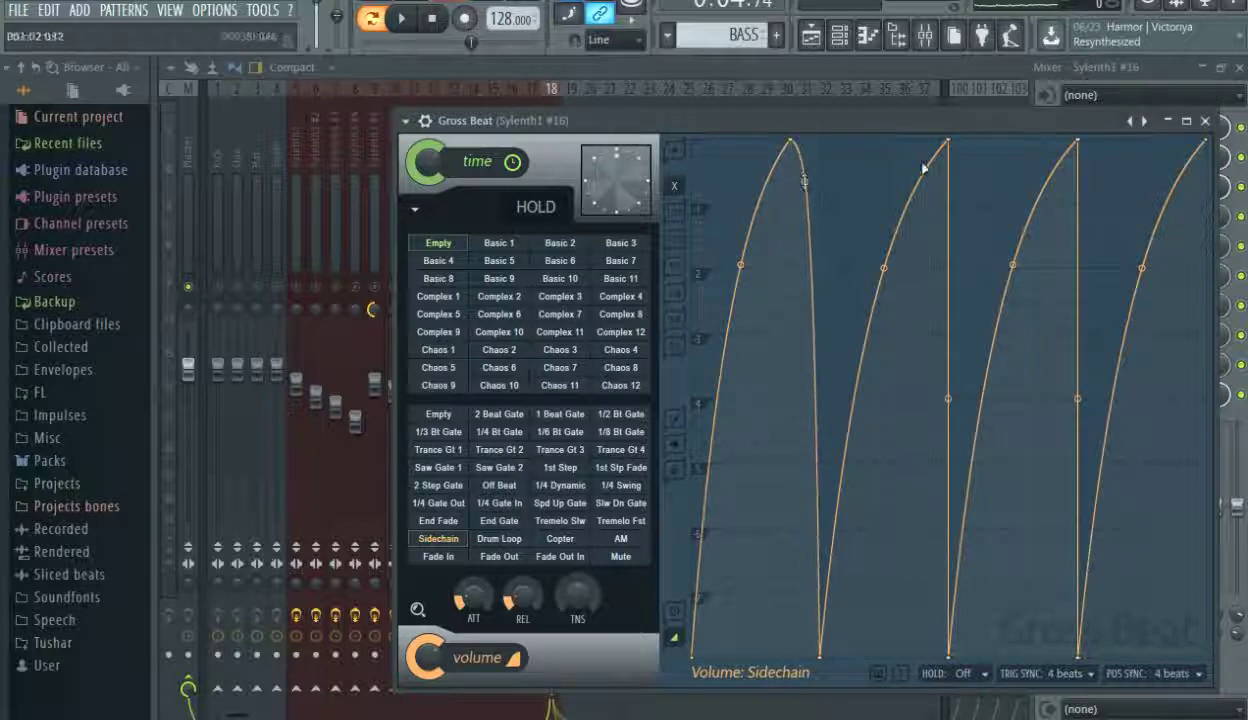
left_click_drag(955, 145, 920, 143)
key("space")
left_click_drag(933, 398, 968, 316)
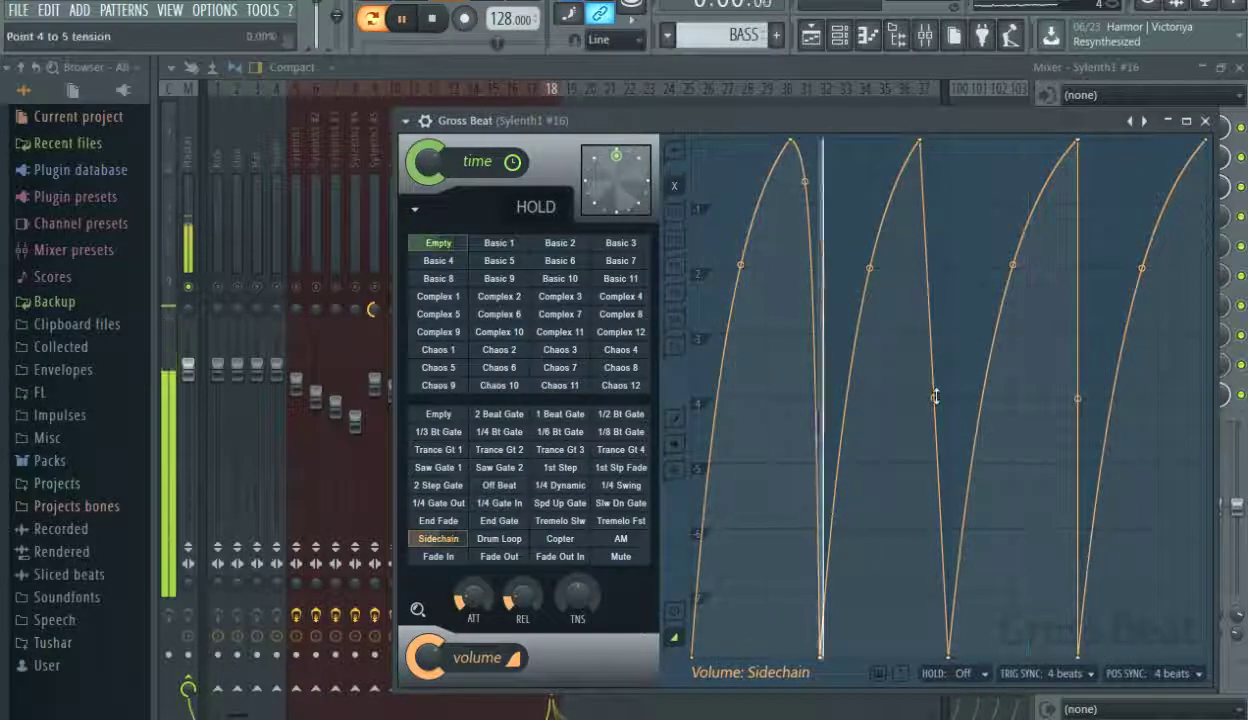
key("space")
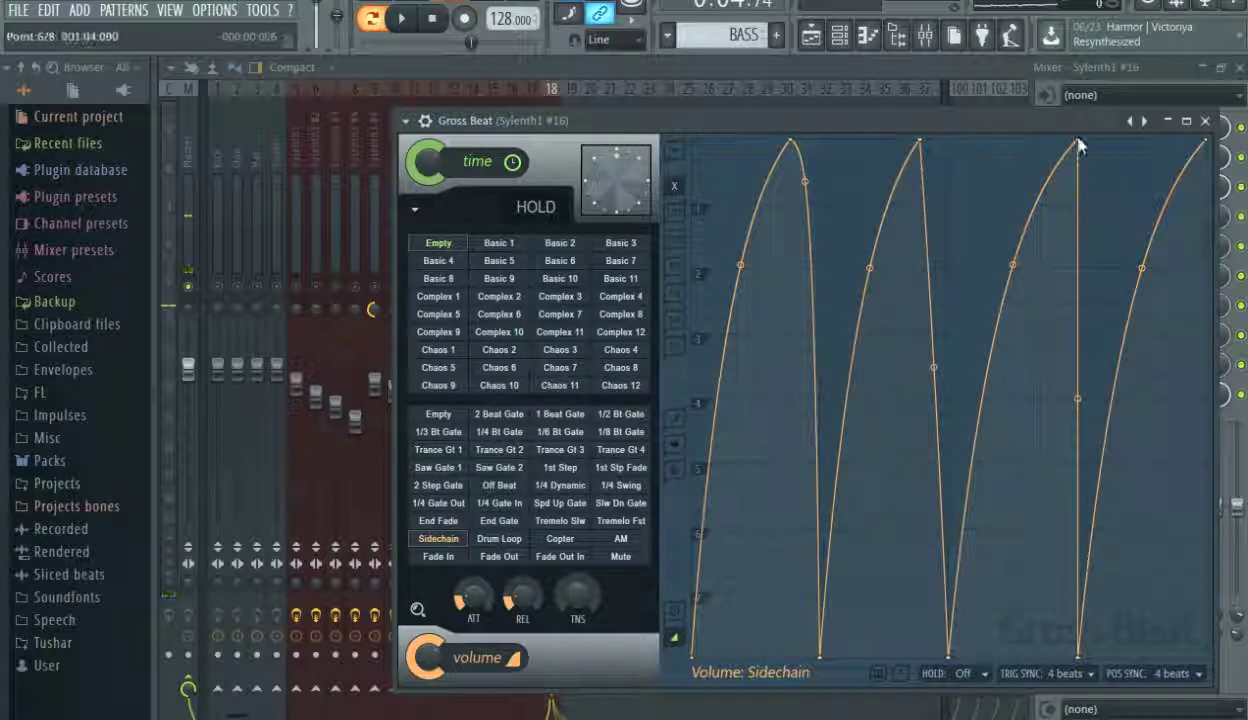
Shift the third and fourth peaks of the sidechain volume curve earlier with curved falls, ending the last at zero volume, and play it.
left_click_drag(1080, 143, 1049, 140)
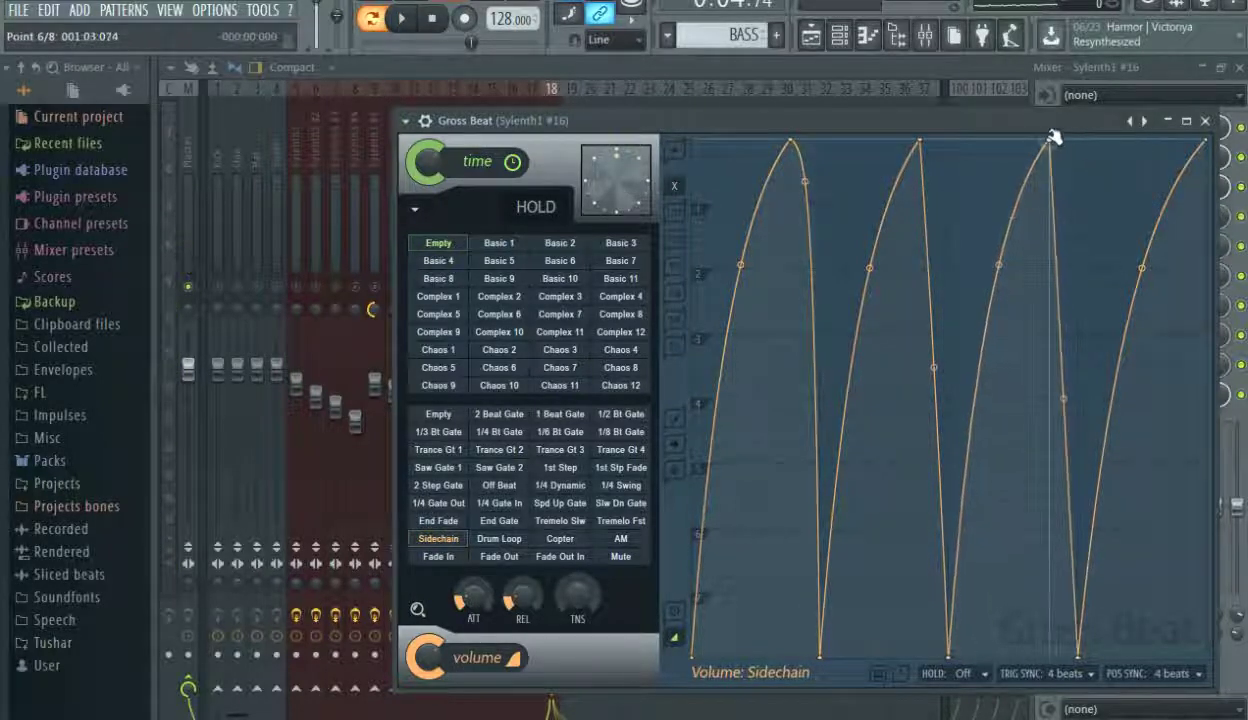
left_click_drag(1063, 395, 1040, 270)
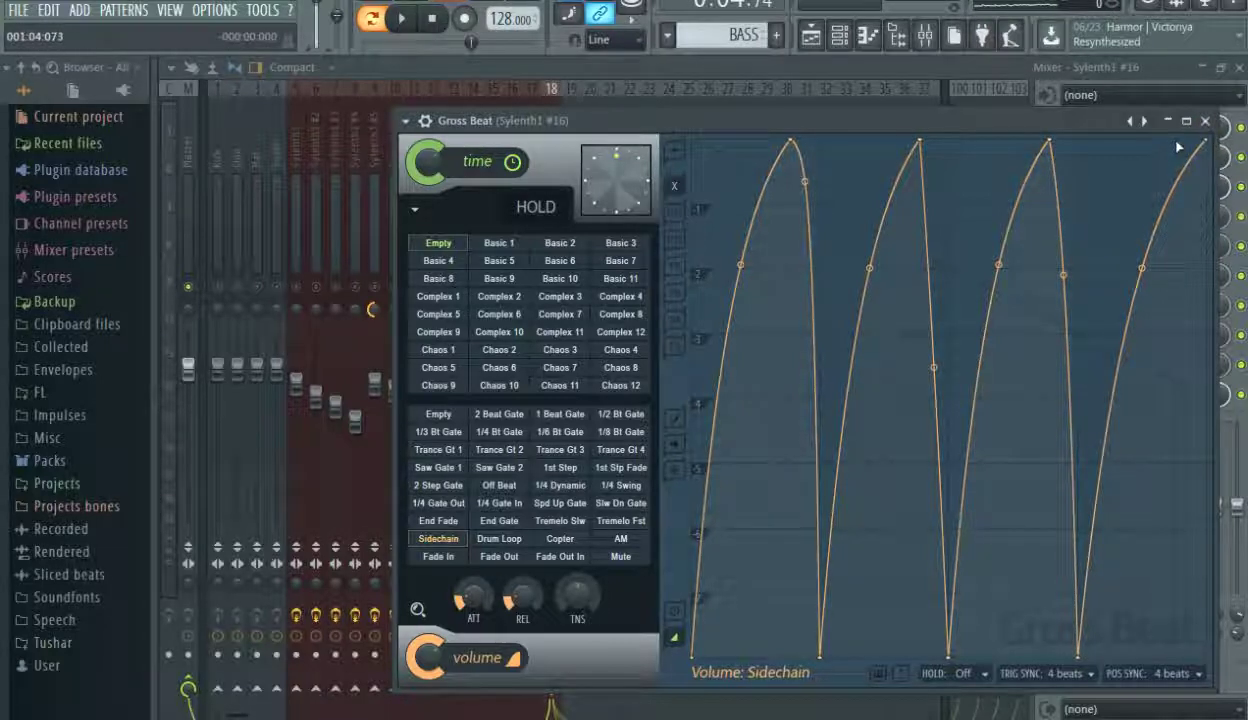
left_click_drag(1204, 140, 1181, 142)
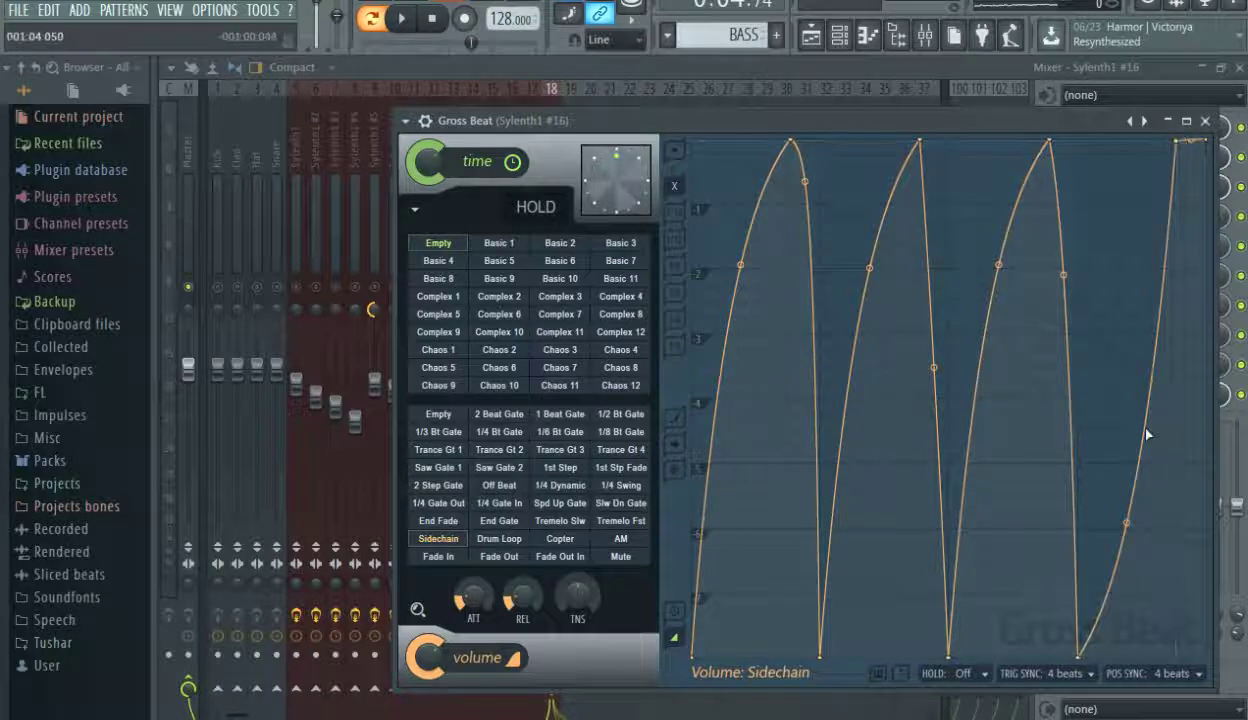
left_click_drag(1127, 519, 1102, 507)
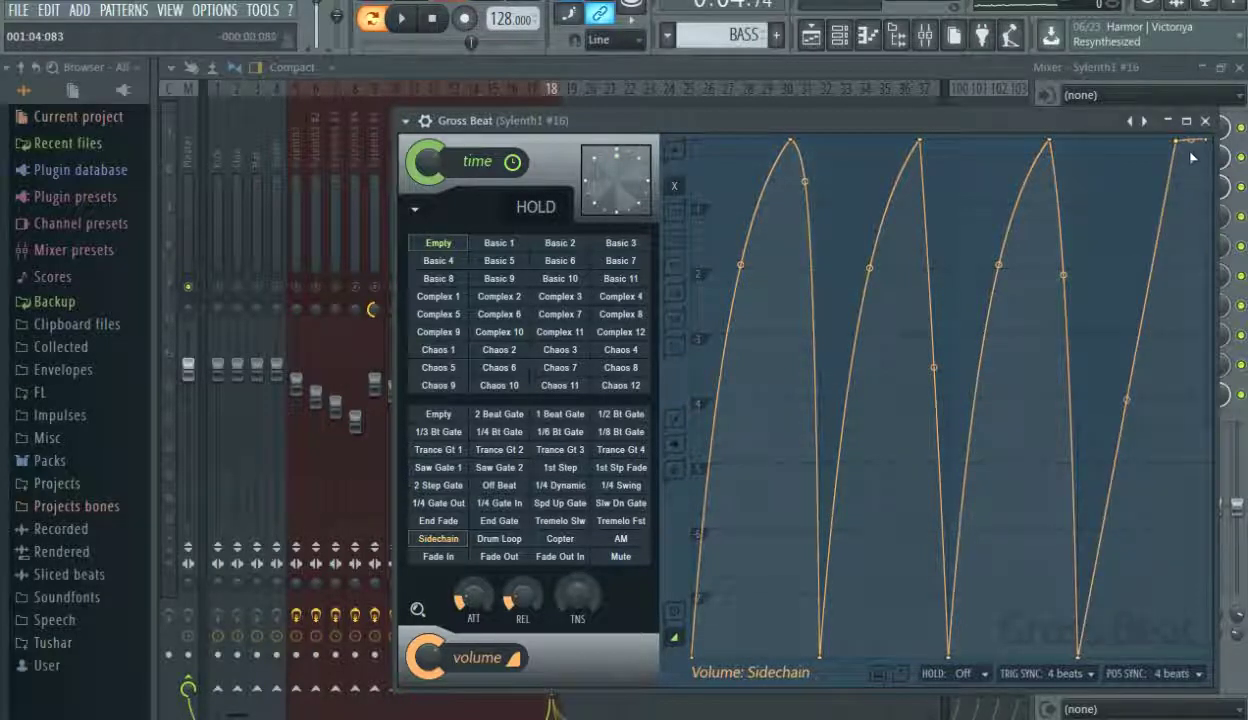
left_click_drag(1207, 142, 1212, 660)
left_click_drag(1190, 520, 1191, 181)
key("space")
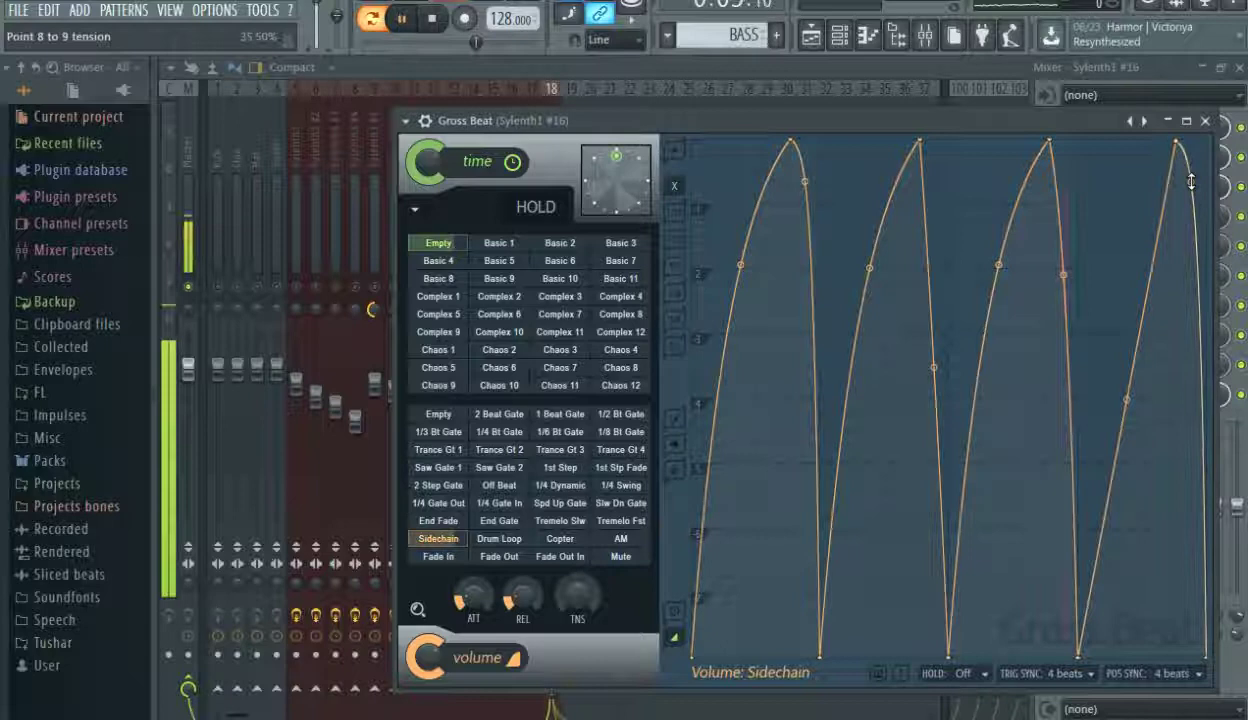
left_click(1208, 121)
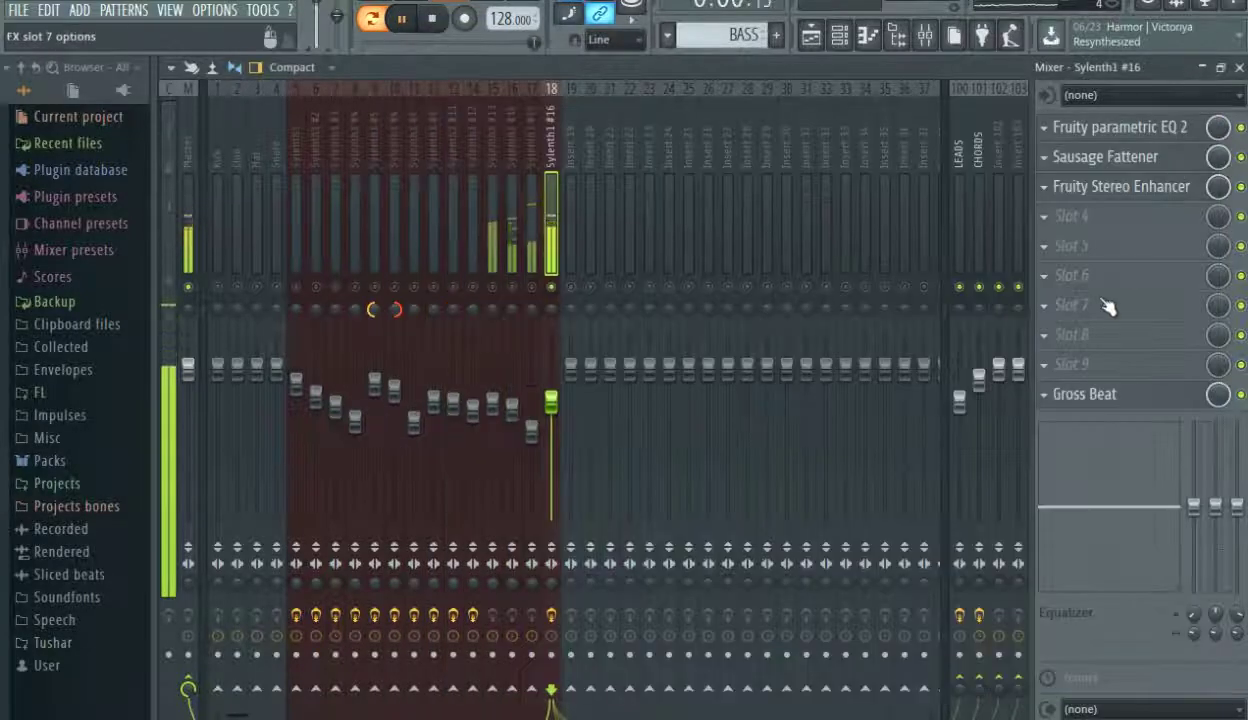
Unsolo Sylenth1 #16 and play the layered bass channels together briefly.
key("space")
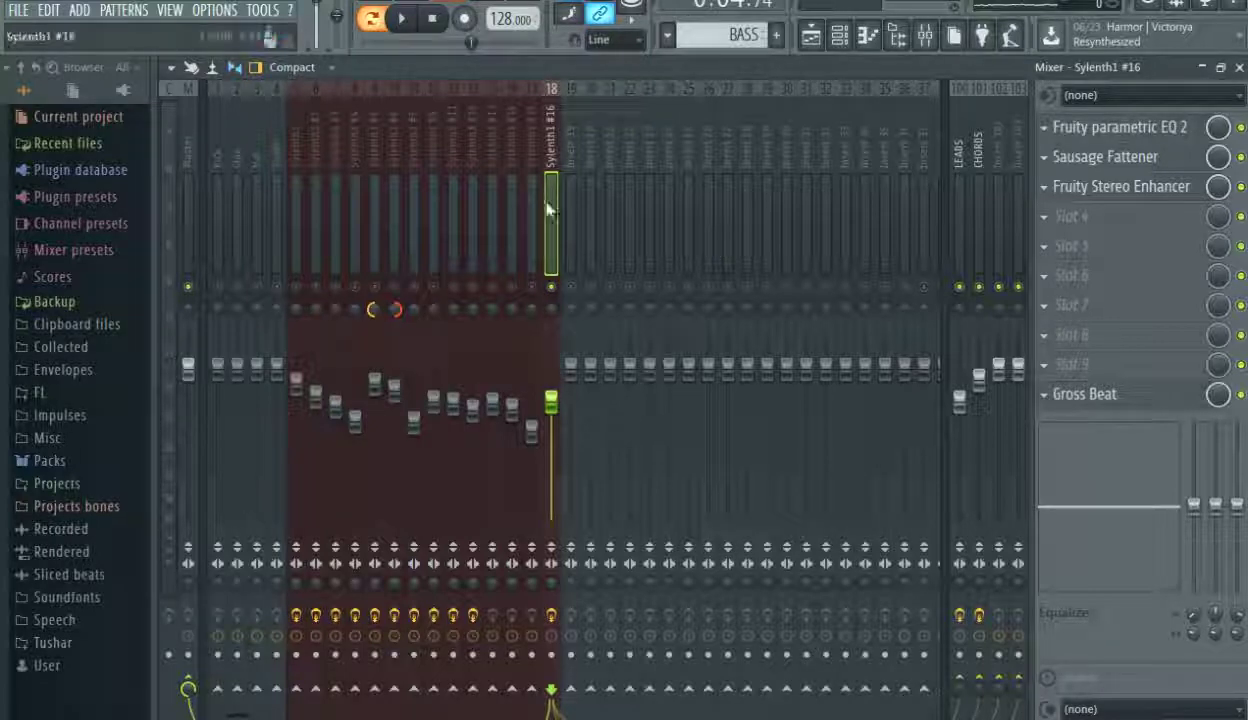
key("space")
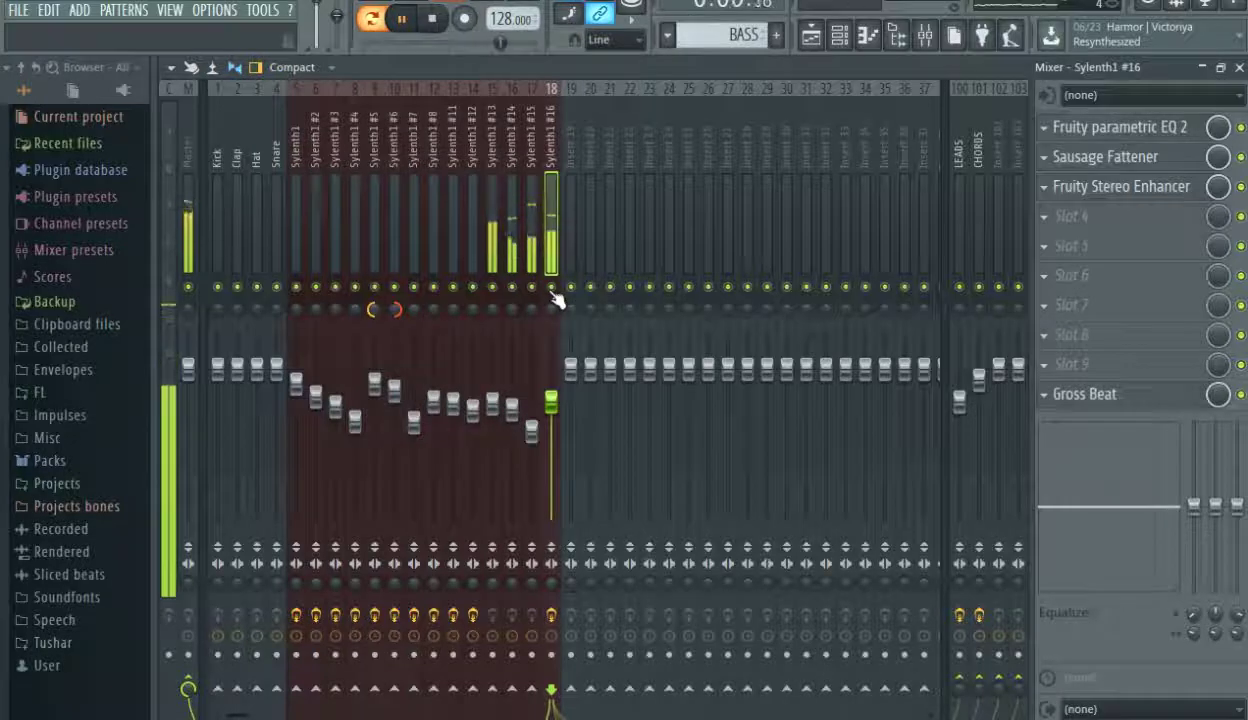
key("space")
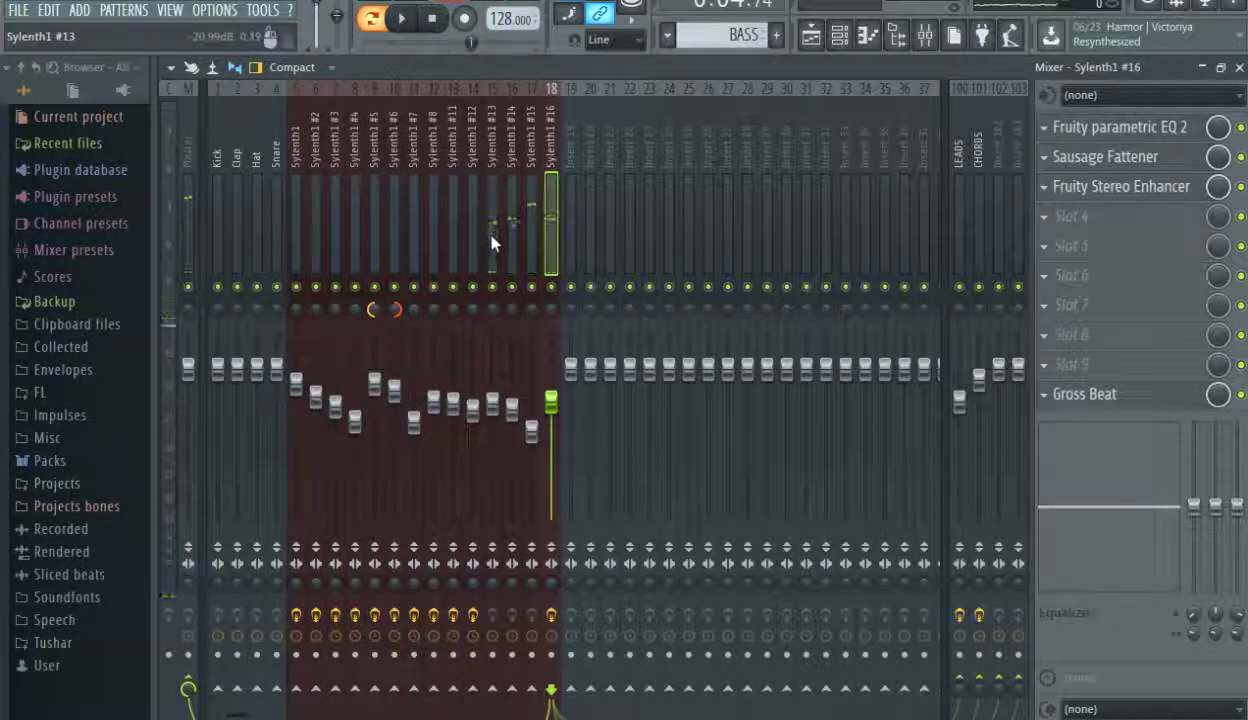
Route Sylenth1 #13, #14 and #15 to Insert 102 and lower that insert's volume fader during playback.
left_click(491, 242)
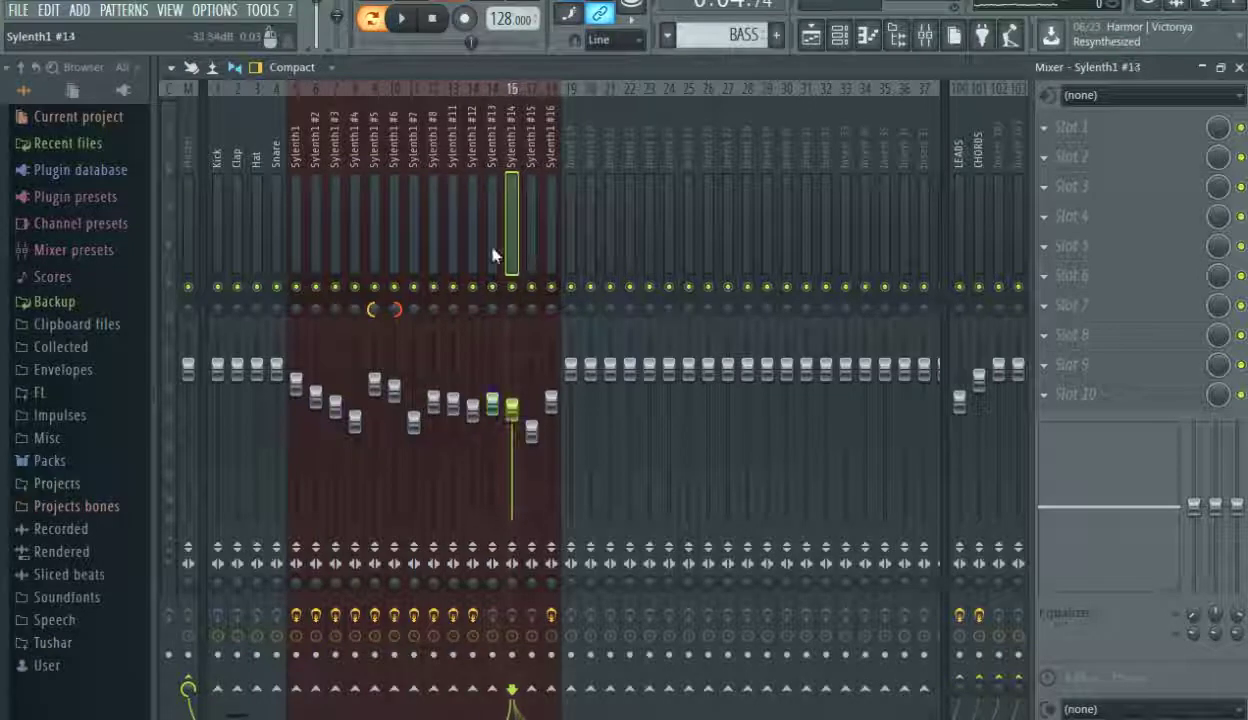
left_click(512, 255, "ctrl")
left_click(531, 255, "ctrl")
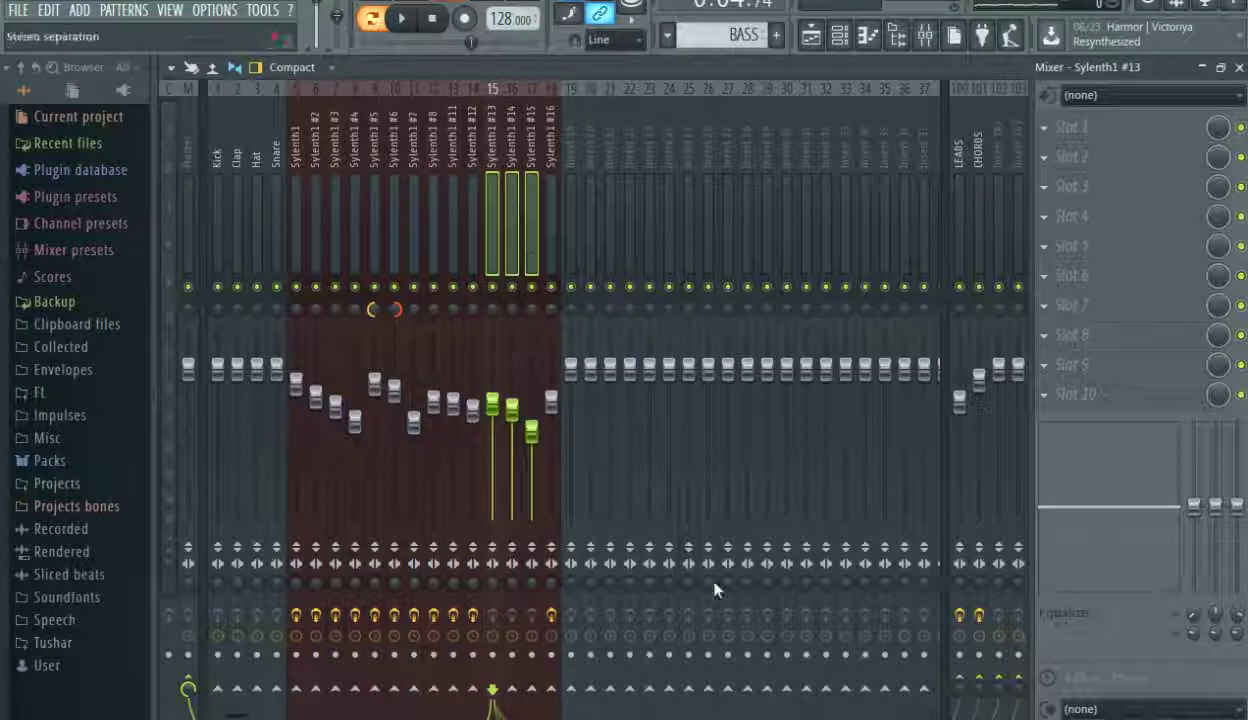
right_click(1000, 684)
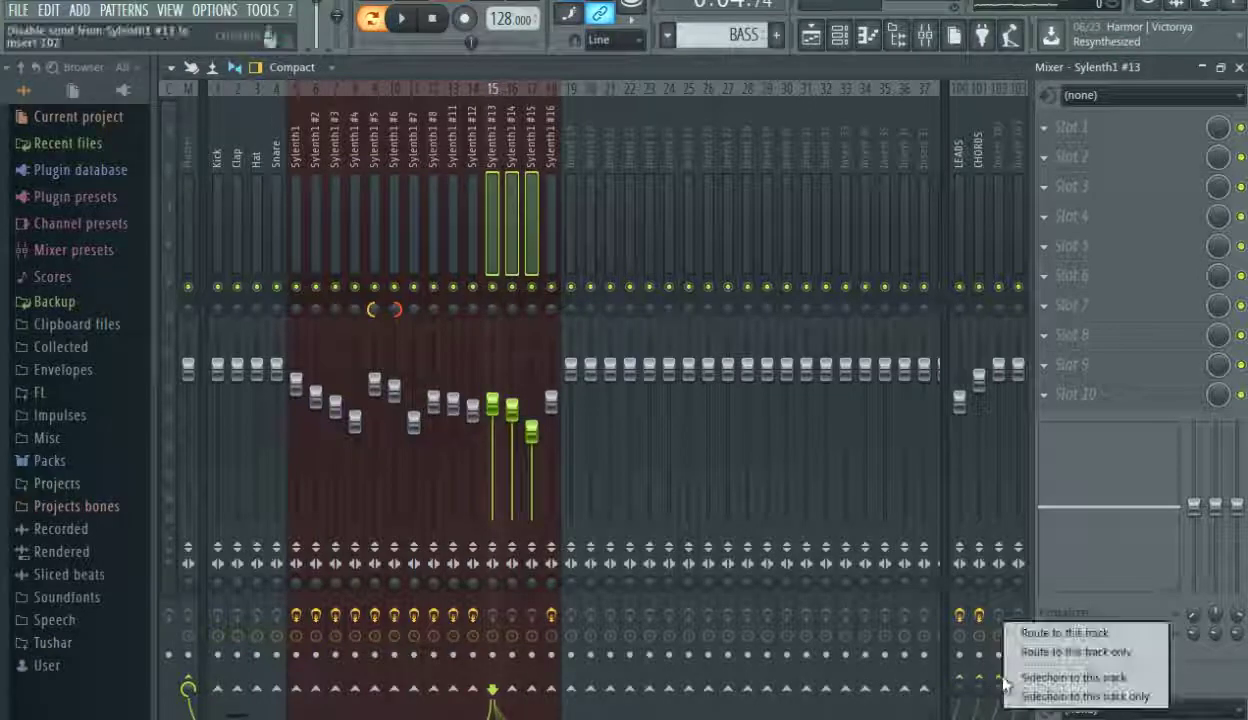
left_click(1013, 635)
key("space")
left_click(1004, 258)
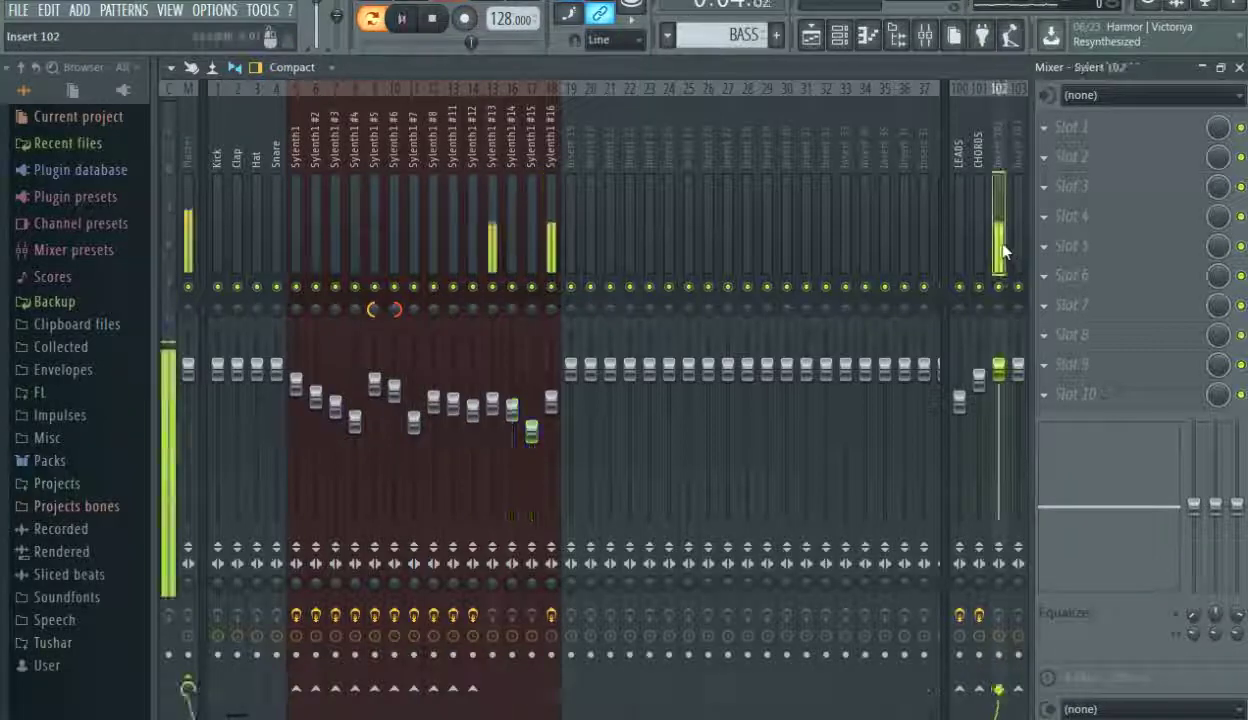
left_click_drag(1001, 366, 1002, 405)
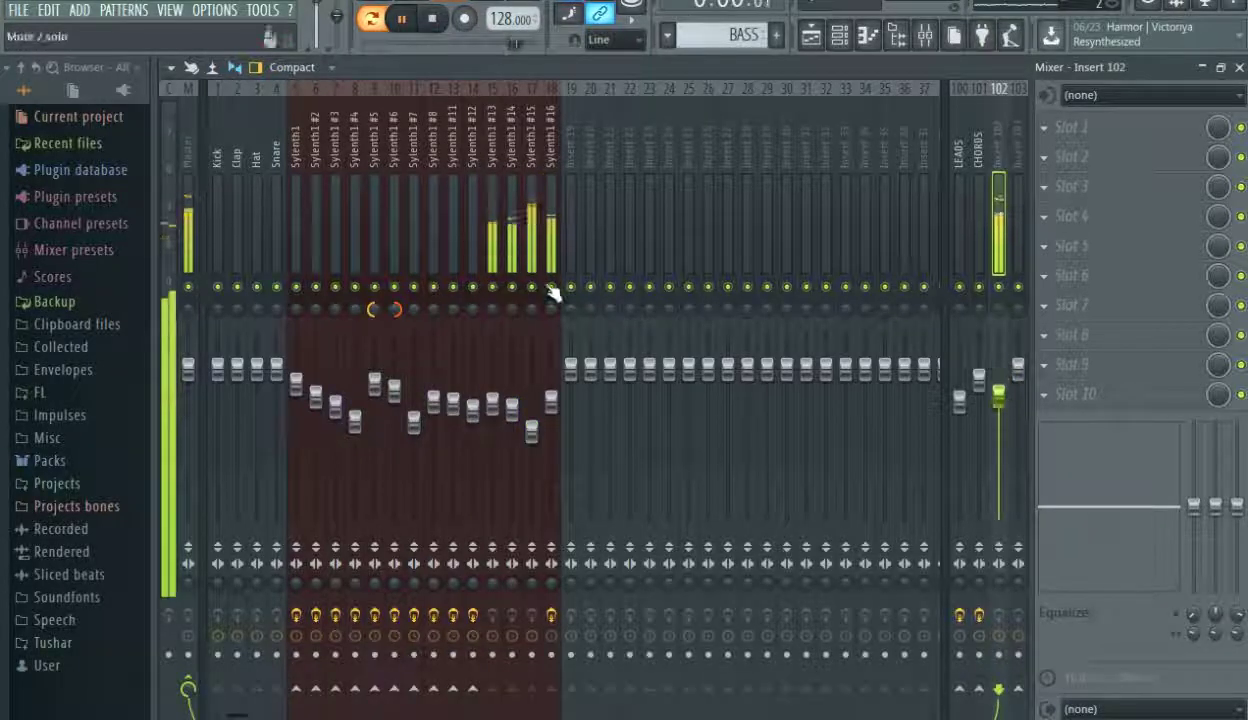
Solo Sylenth1 #13 and load Fruity Parametric EQ 2, cutting lows around 100 Hz with band 1 and highs around 12.6 kHz with band 7.
left_click(494, 258)
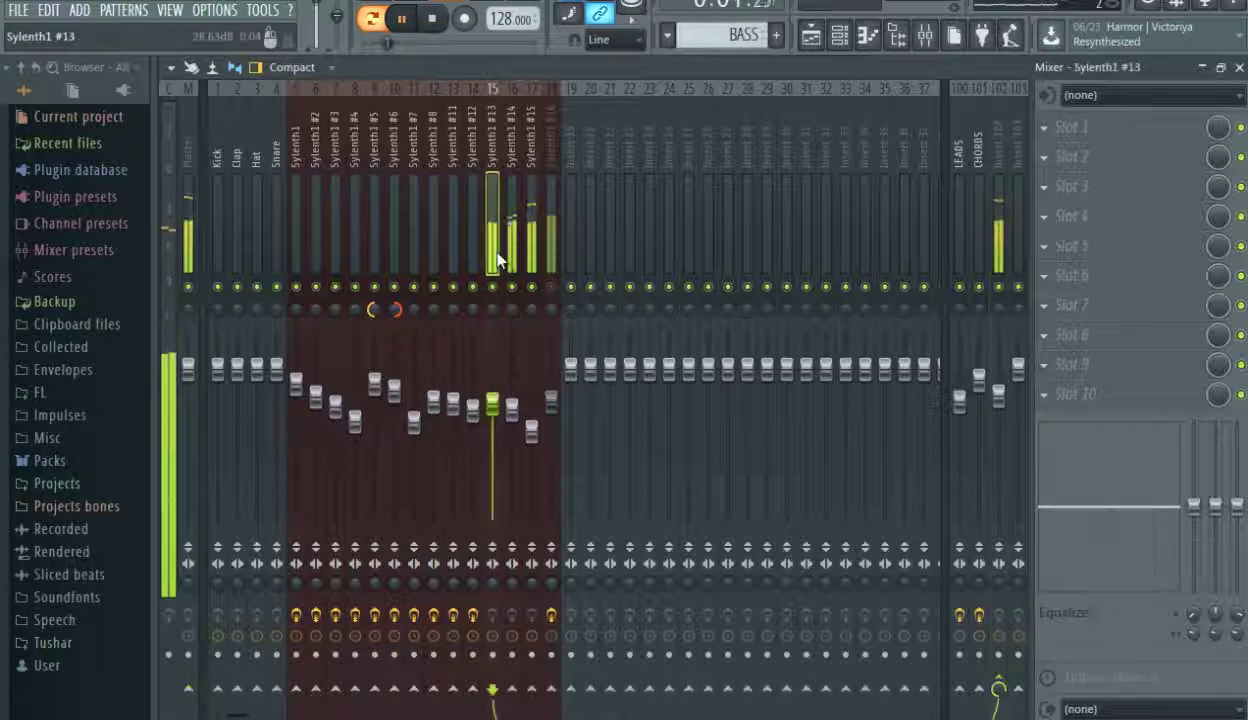
right_click(493, 288)
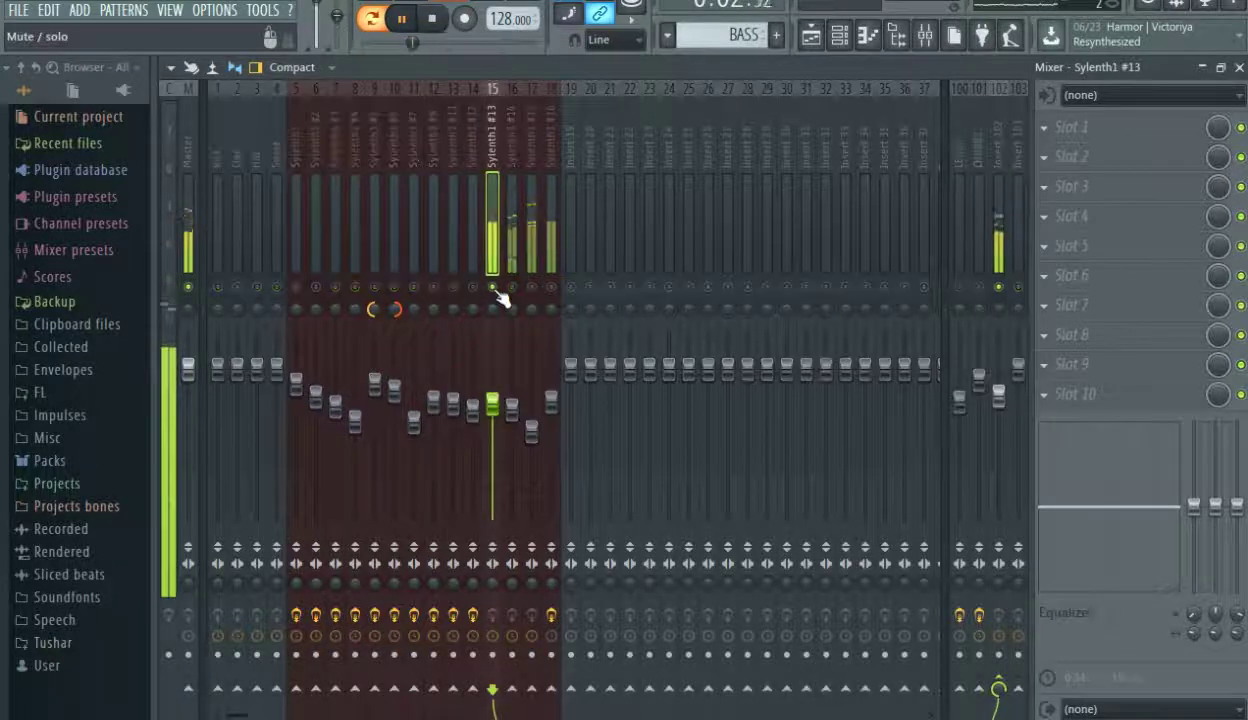
left_click(1109, 126)
left_click(1019, 87)
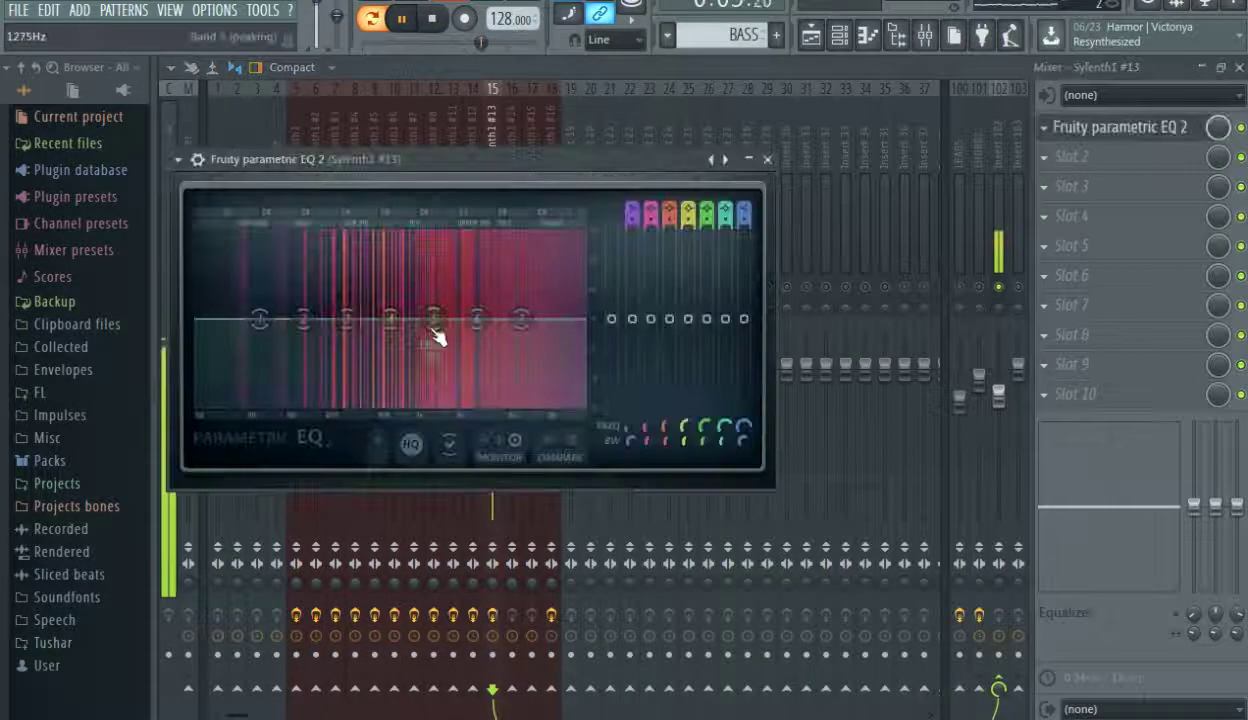
left_click_drag(262, 318, 297, 416)
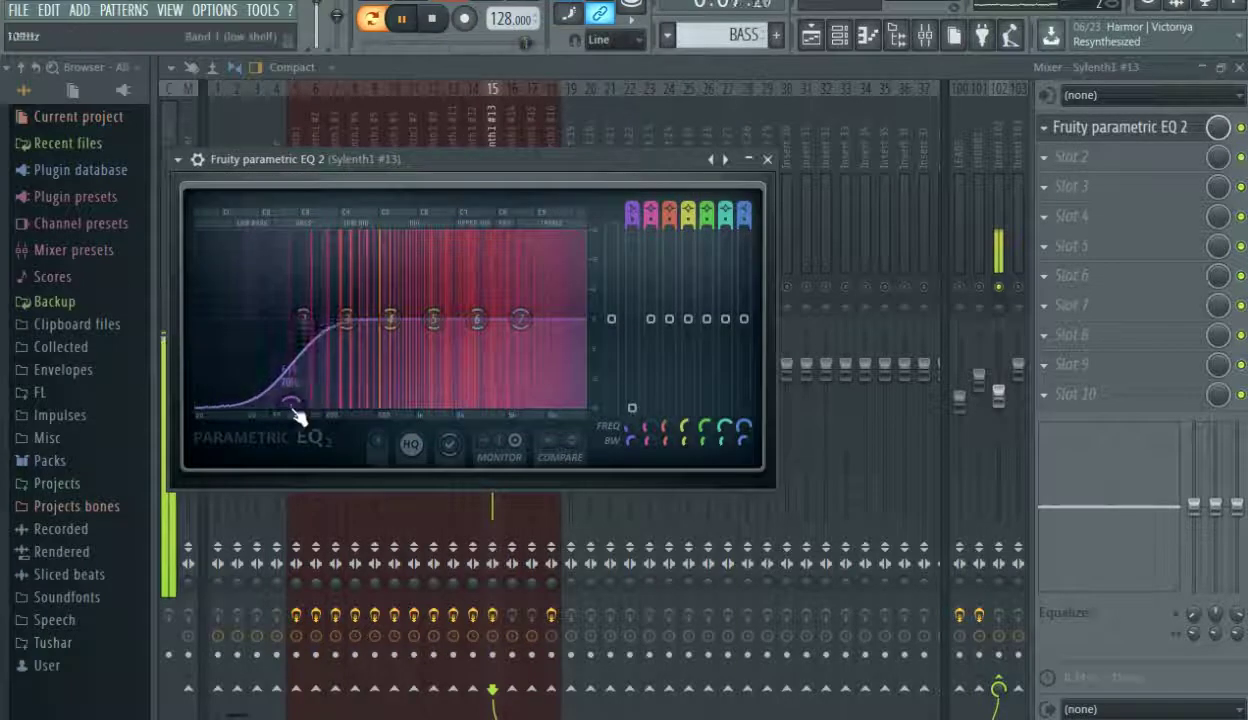
left_click_drag(520, 318, 555, 403)
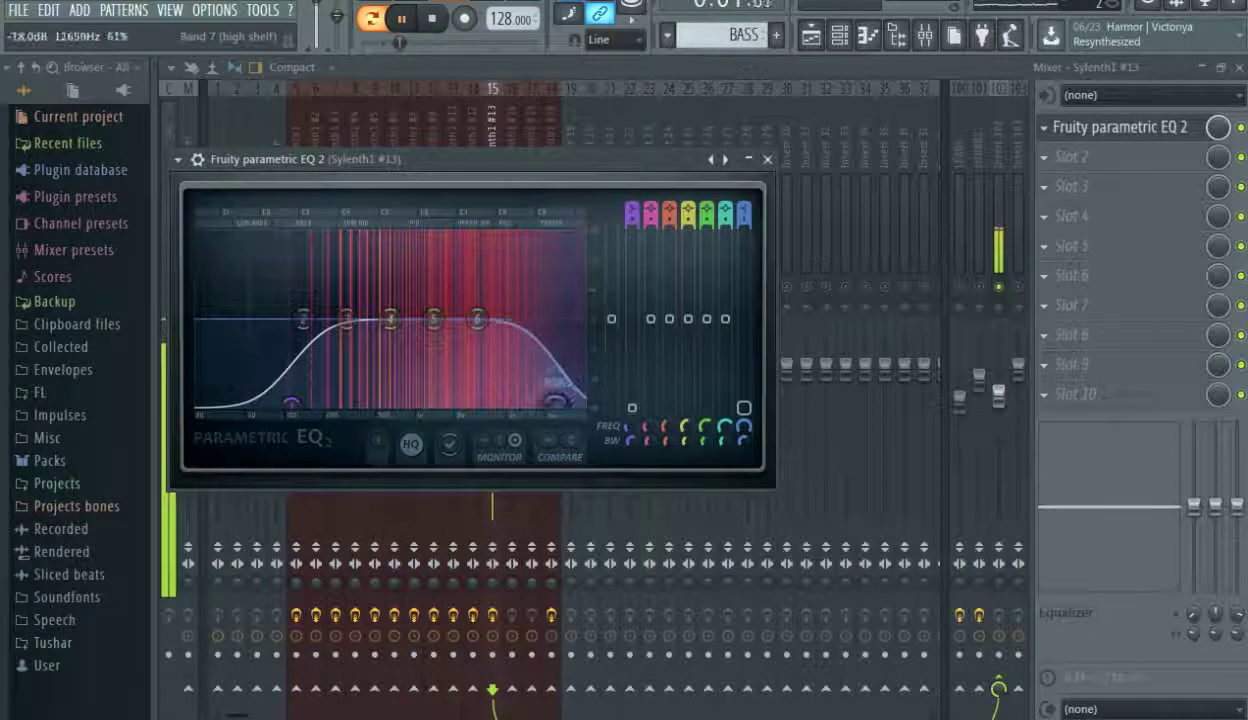
left_click(767, 160)
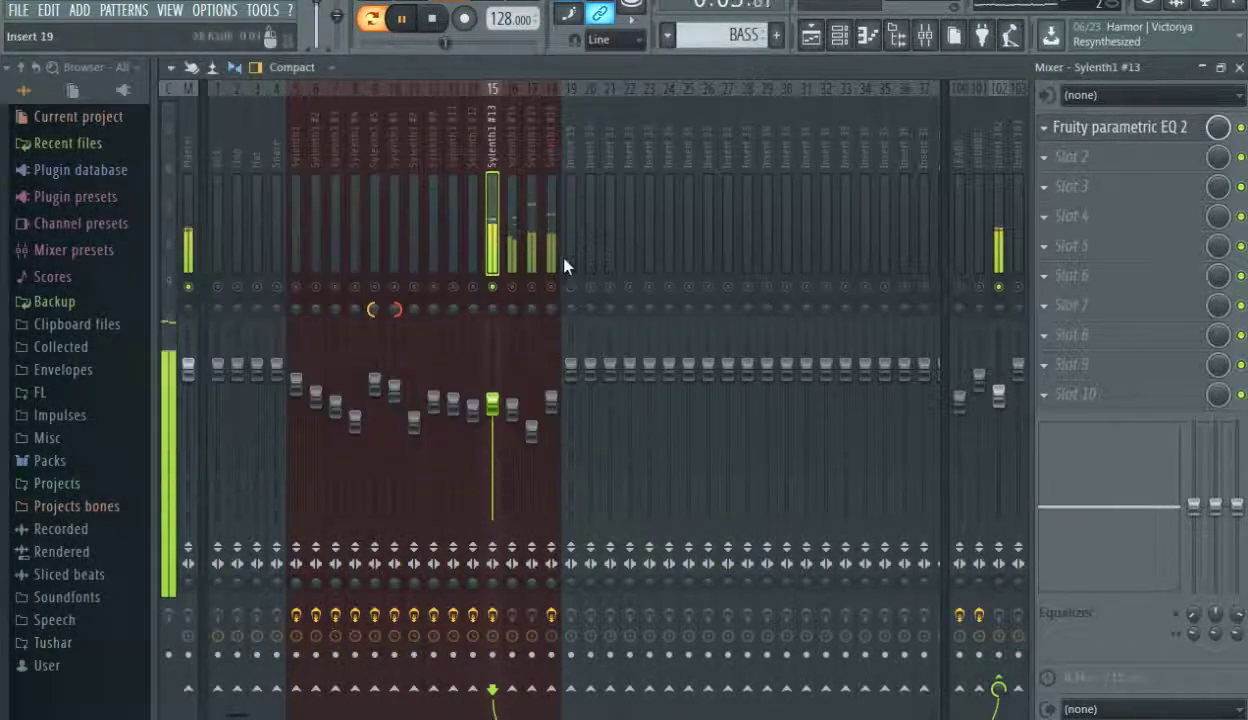
Load Fruity Parametric EQ 2 on Sylenth1 #14, cut its lows with band 1 and boost band 6 about 2.7 dB around 5.3 kHz.
left_click(513, 215)
left_click(1045, 130)
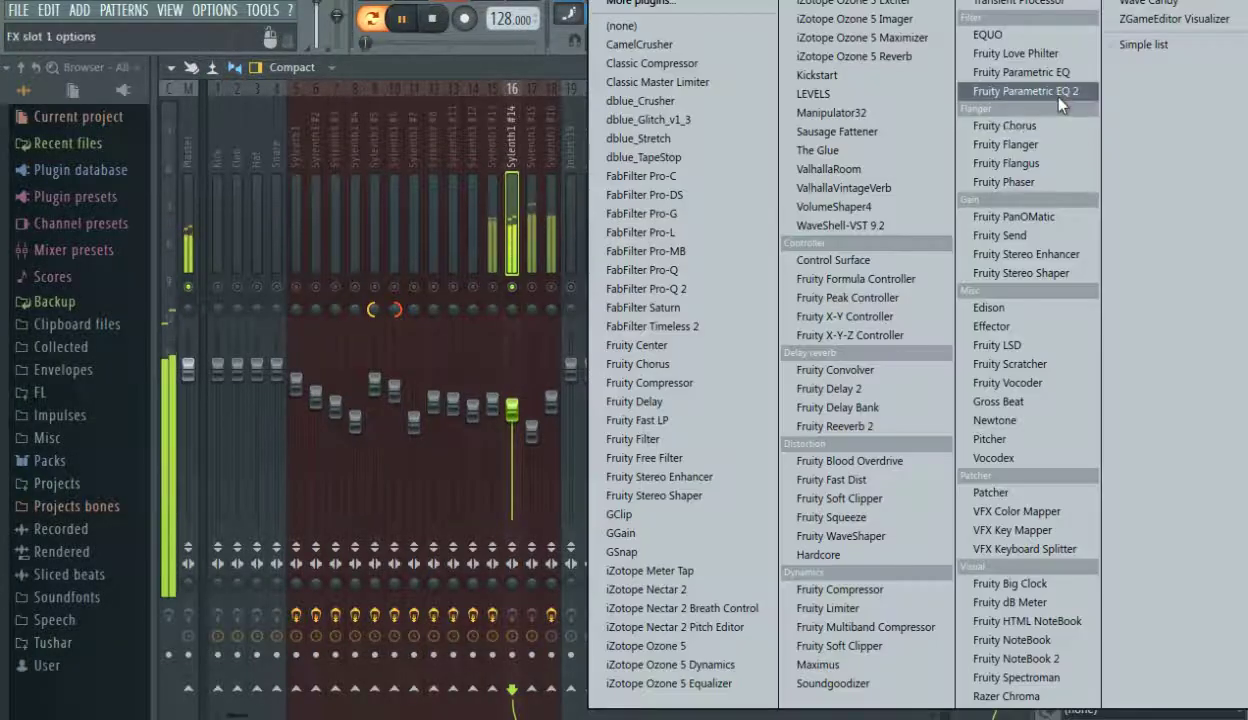
left_click(1032, 93)
left_click_drag(311, 371, 345, 456)
left_click_drag(548, 375, 558, 358)
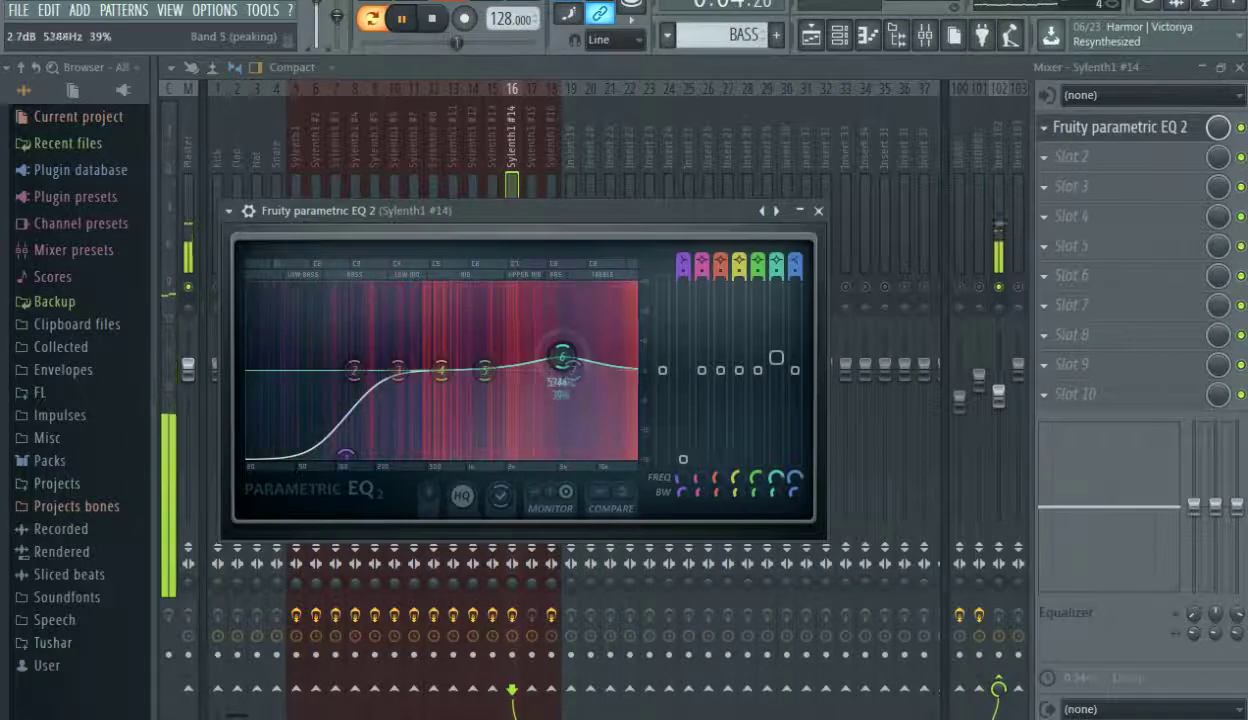
left_click(819, 211)
Load Fruity Parametric EQ 2 on Sylenth1 #15, cut its lows at about 213 Hz with band 1 and raise the band 7 high shelf slightly.
left_click(532, 232)
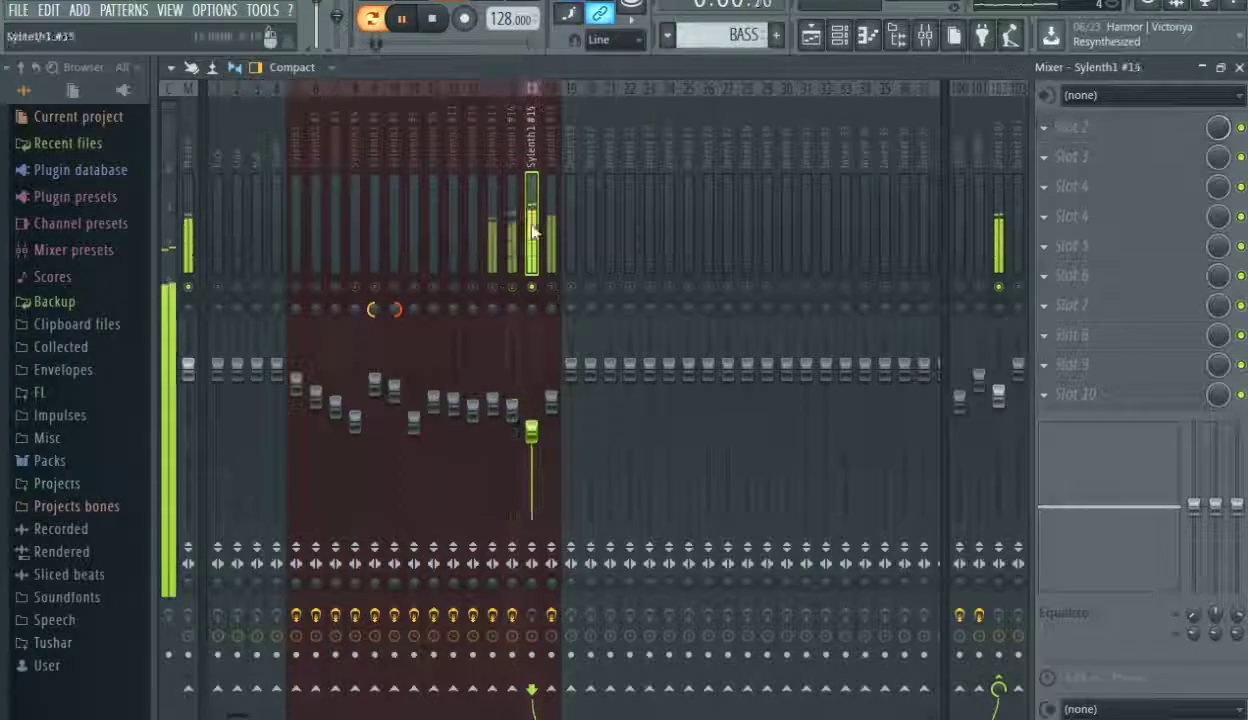
left_click(1062, 129)
left_click(1043, 96)
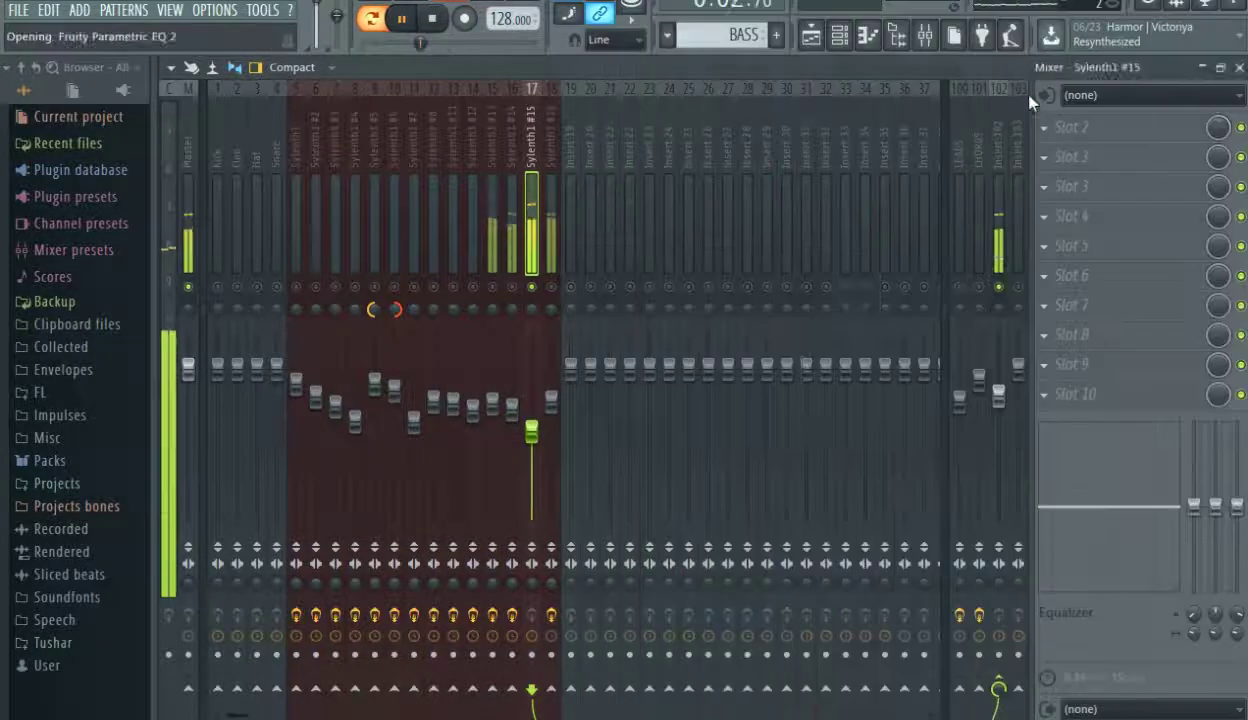
left_click_drag(357, 424, 432, 518)
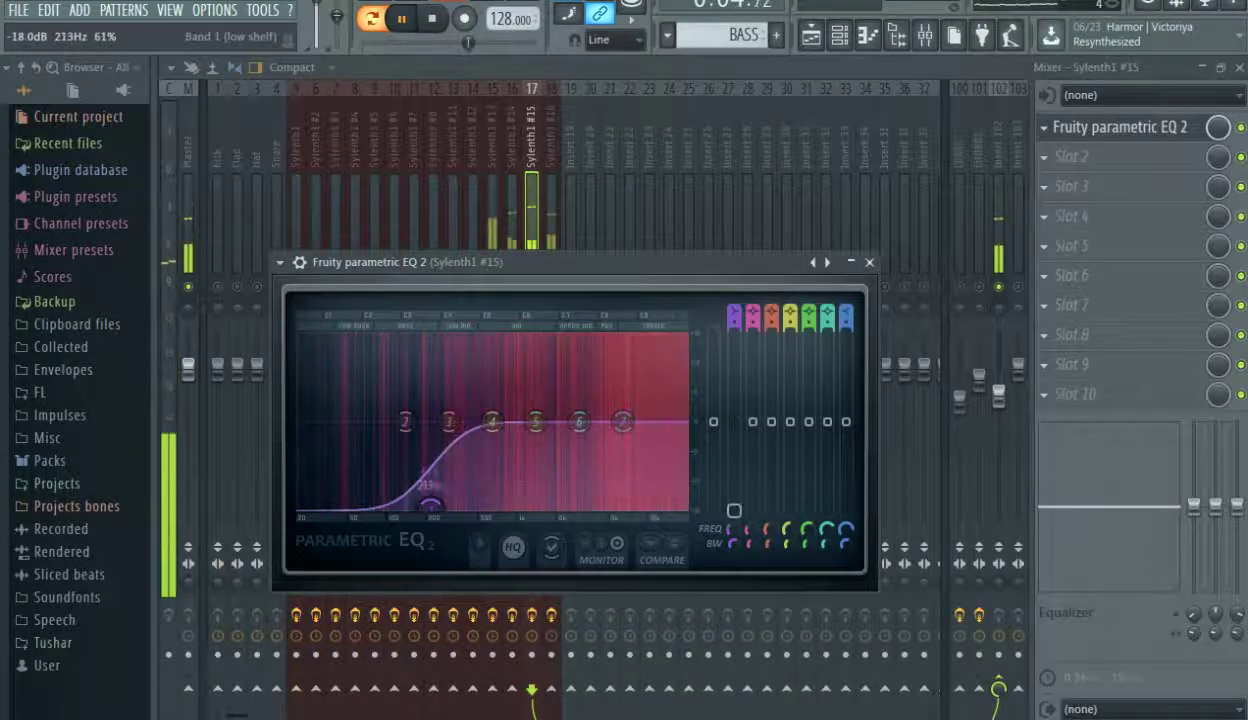
left_click_drag(622, 421, 630, 412)
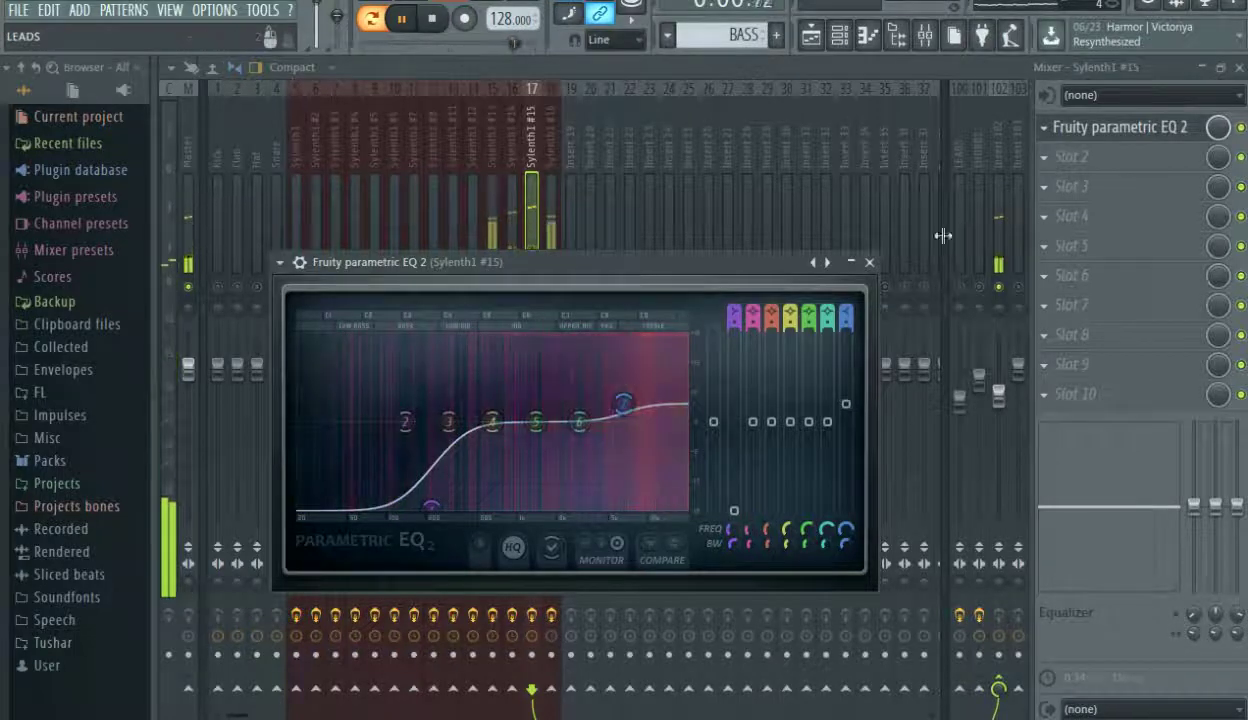
left_click(869, 262)
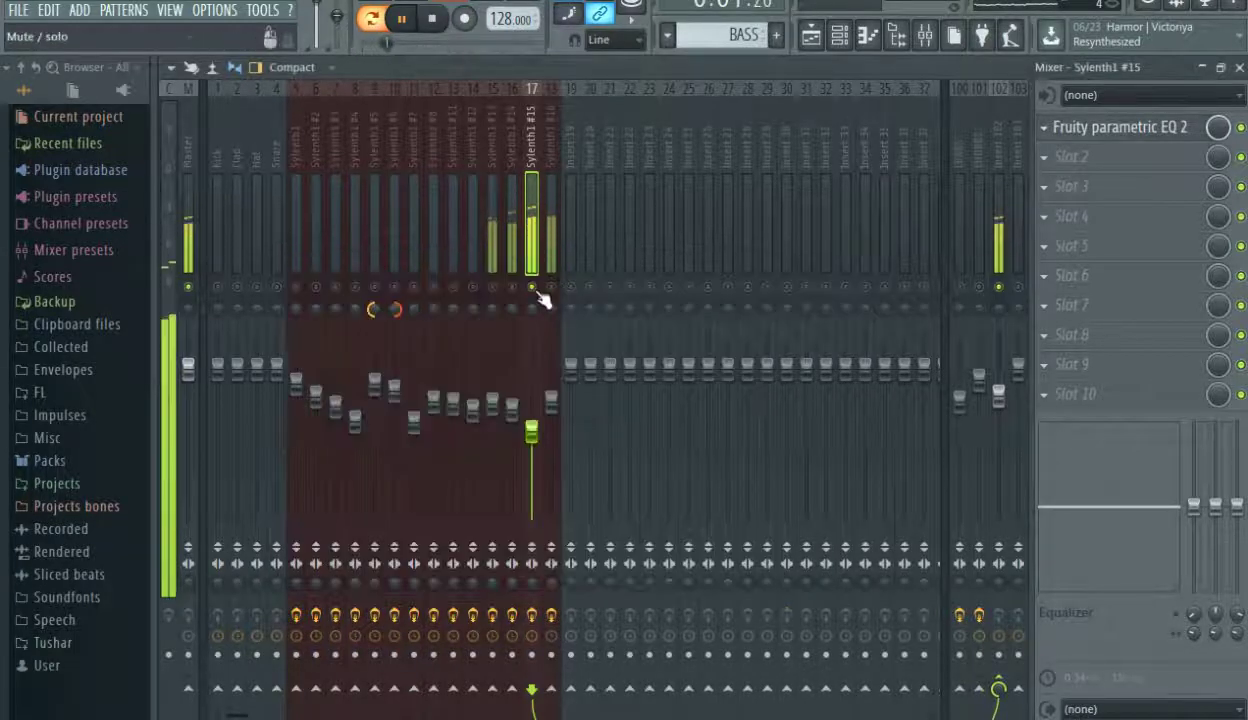
Load Kickstart in effect slot 10 of Insert 102 and reposition its window over the mixer.
left_click(998, 218)
key("space")
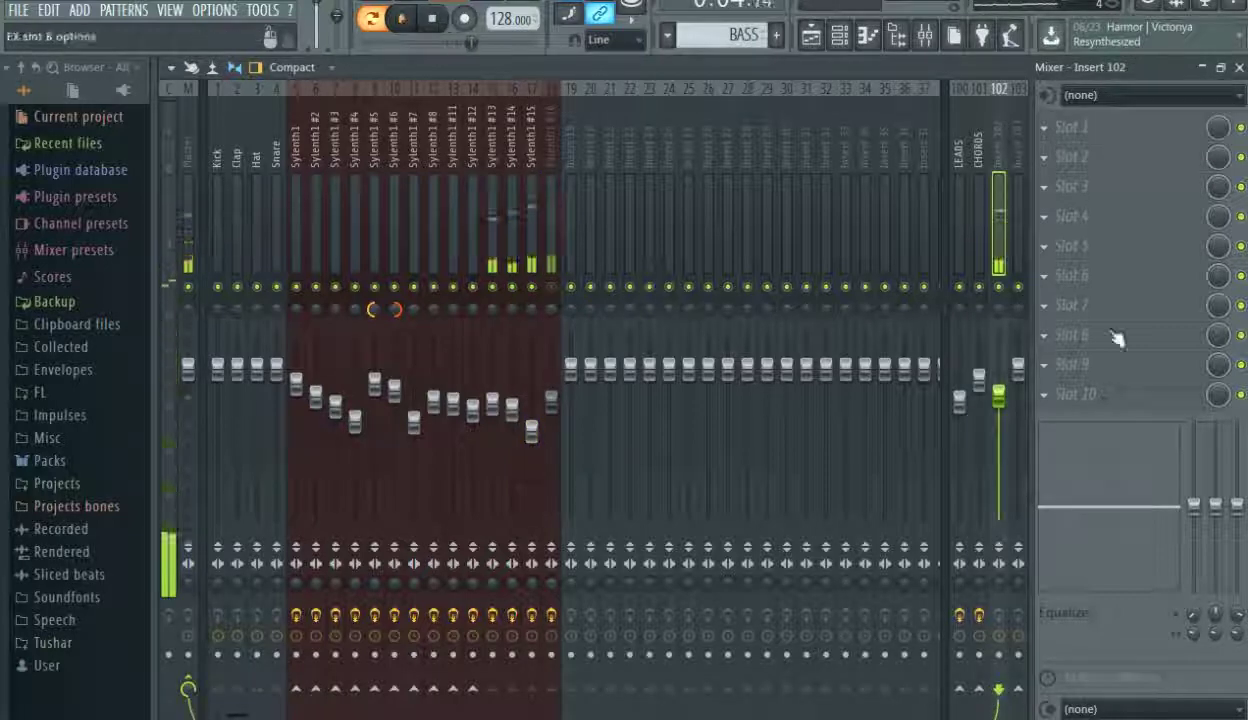
left_click(1105, 397)
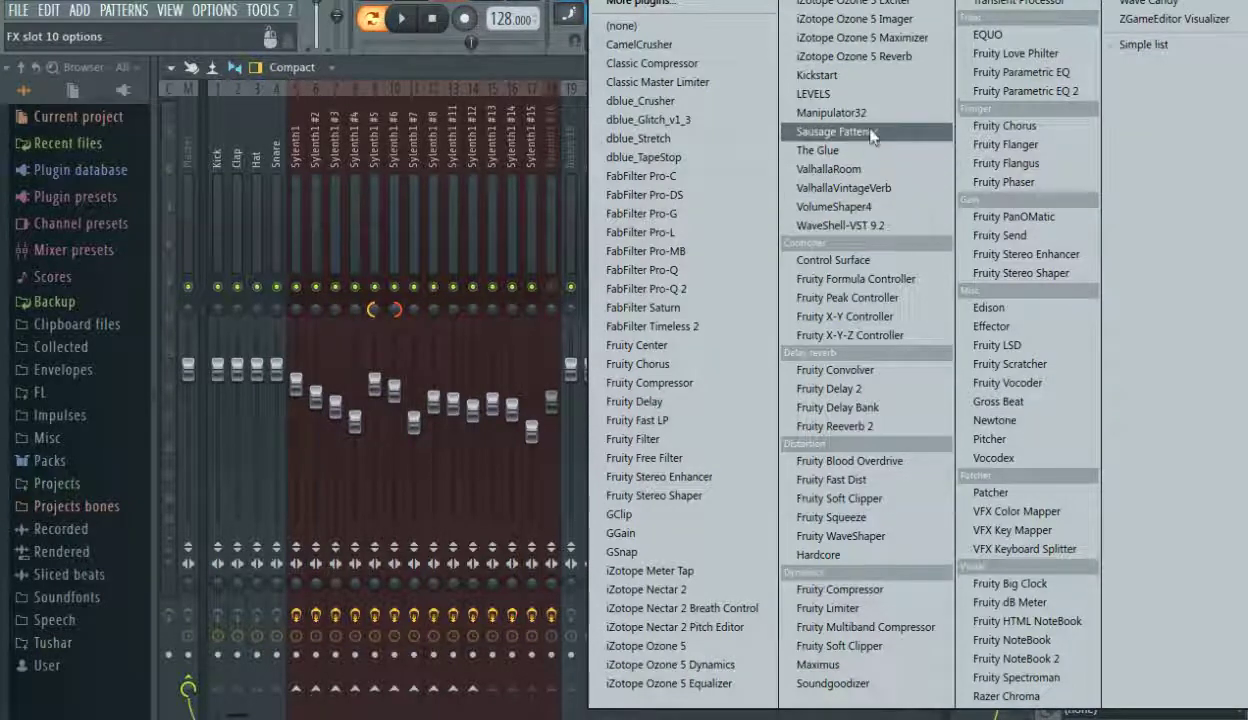
left_click(851, 80)
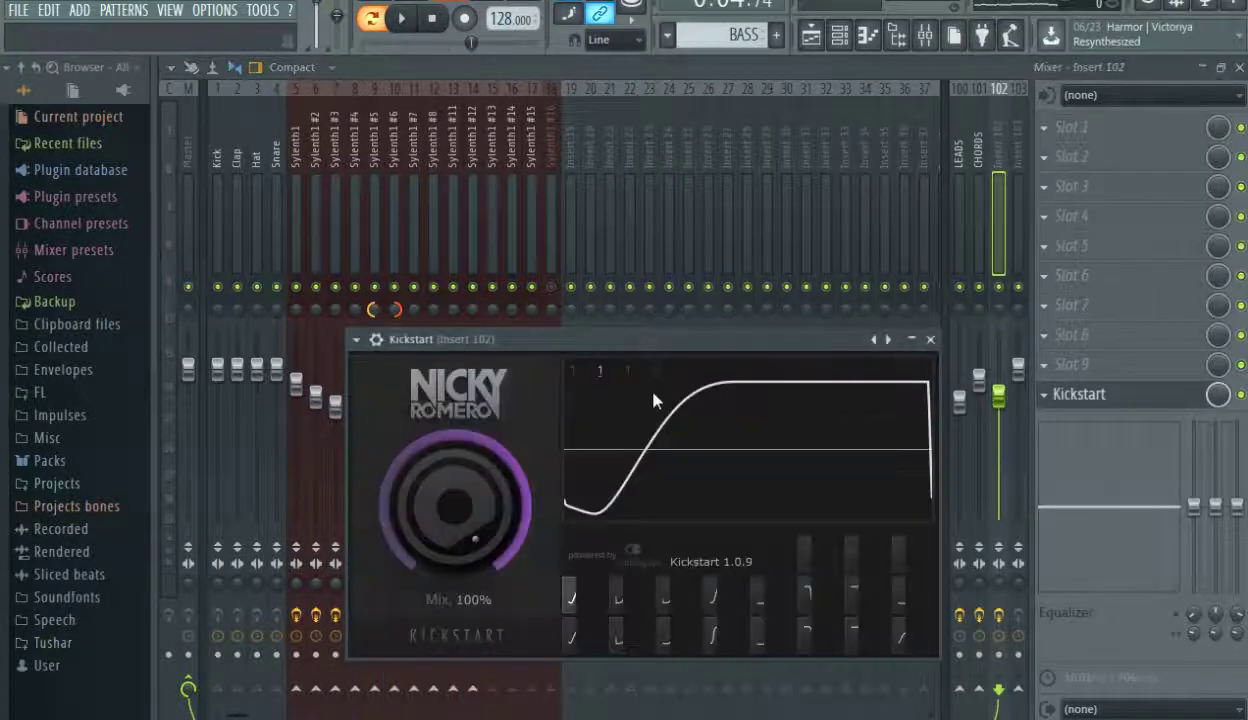
left_click_drag(625, 351, 628, 175)
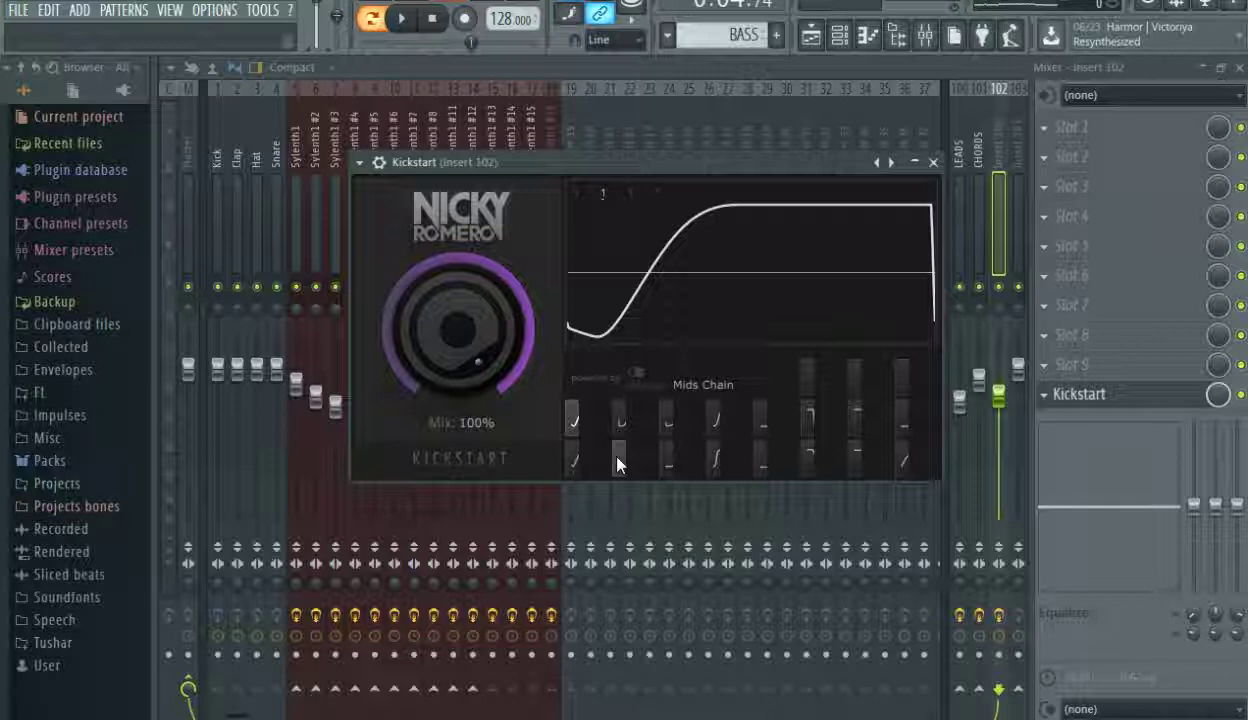
Choose the Mids Chain curve in Kickstart on Insert 102, and close the stray browser window and the plugin window.
left_click(617, 460)
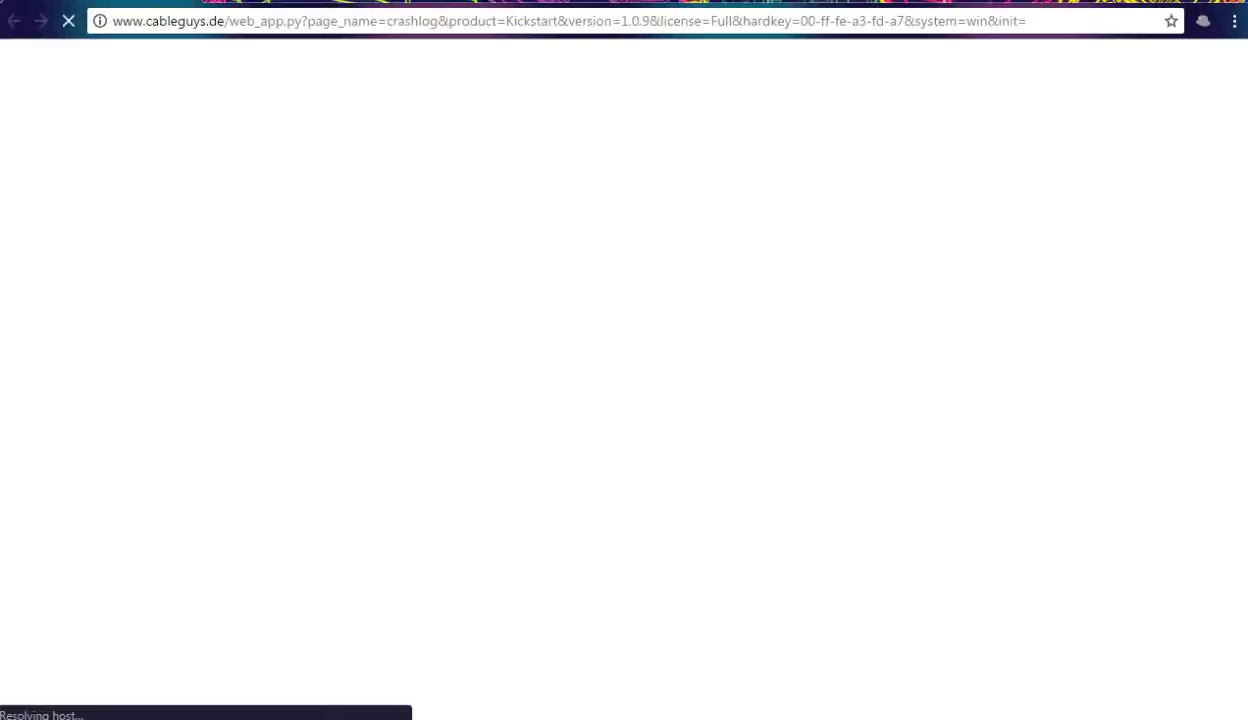
right_click(240, 715)
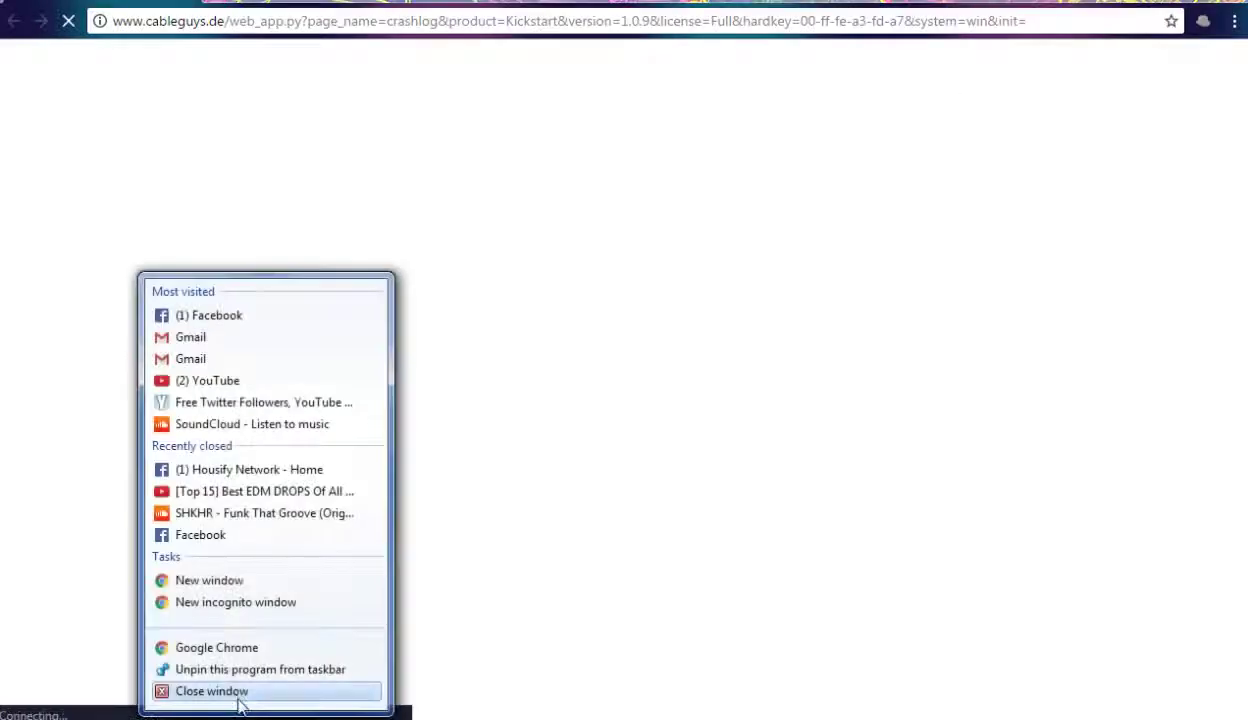
left_click(240, 691)
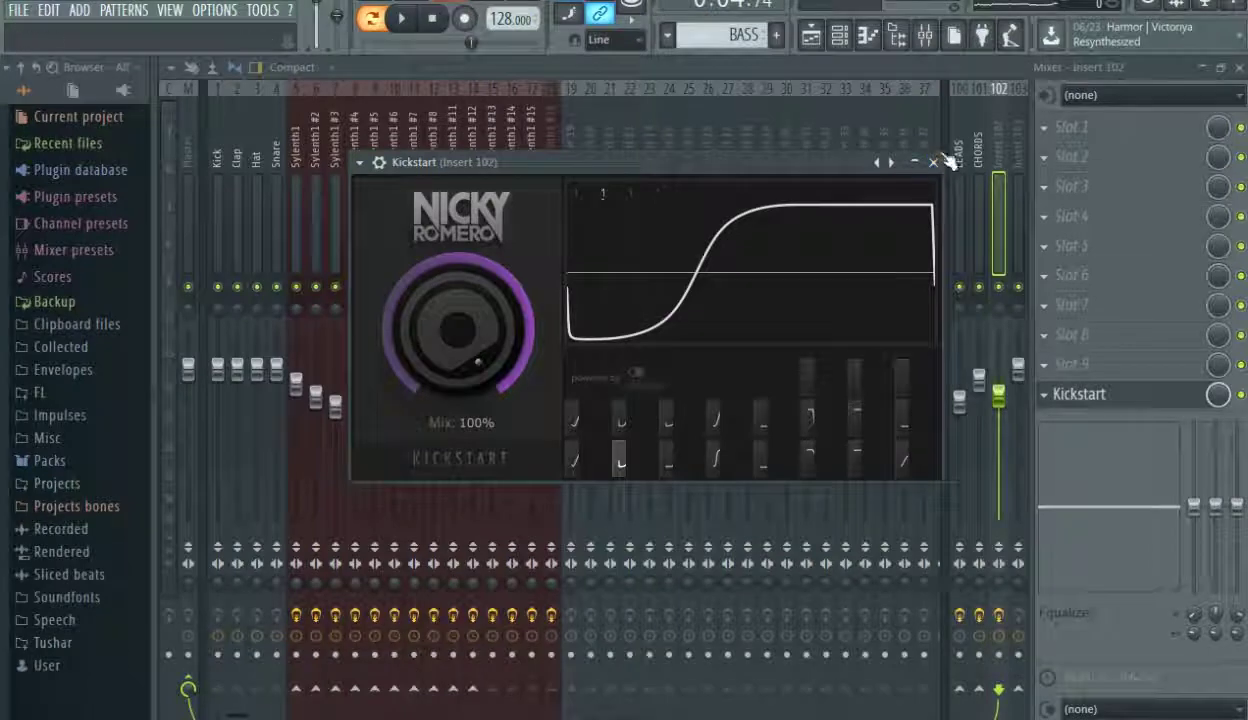
left_click(934, 163)
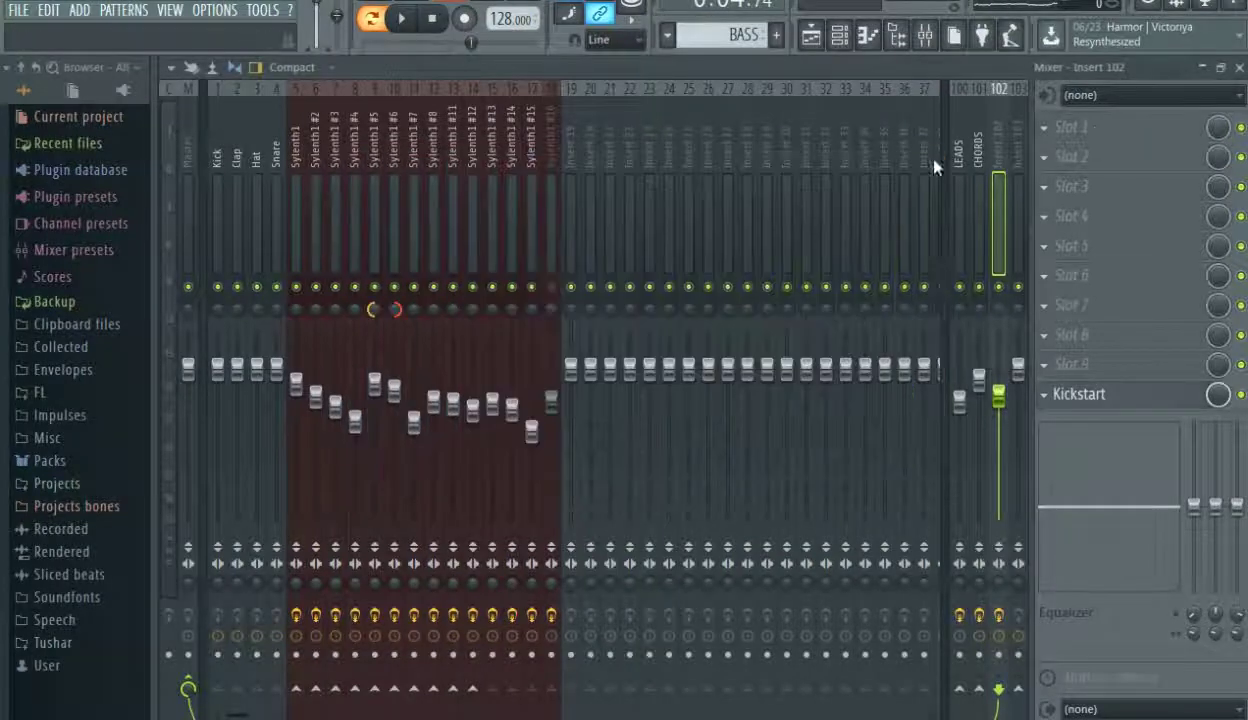
Load The Glue in effect slot 1 of Insert 102 and lower its threshold to about -10.8 dB.
left_click(1080, 133)
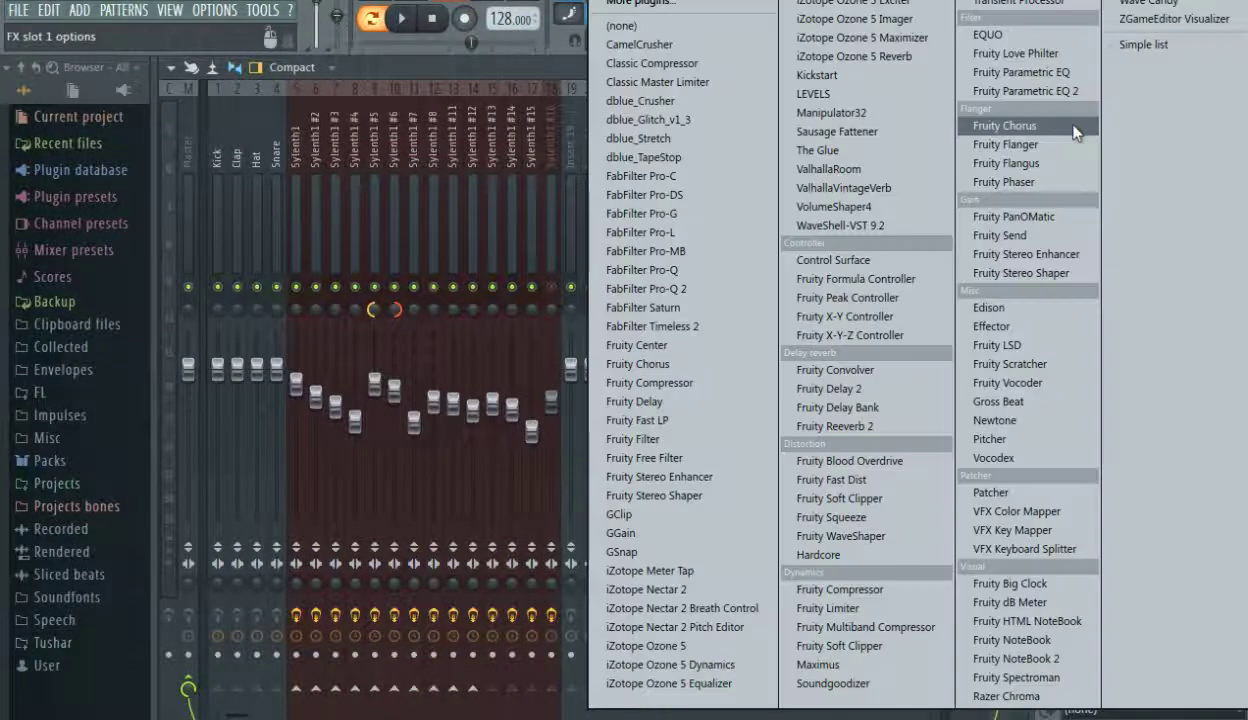
left_click(836, 155)
left_click_drag(408, 320, 433, 107)
left_click_drag(400, 306, 396, 240)
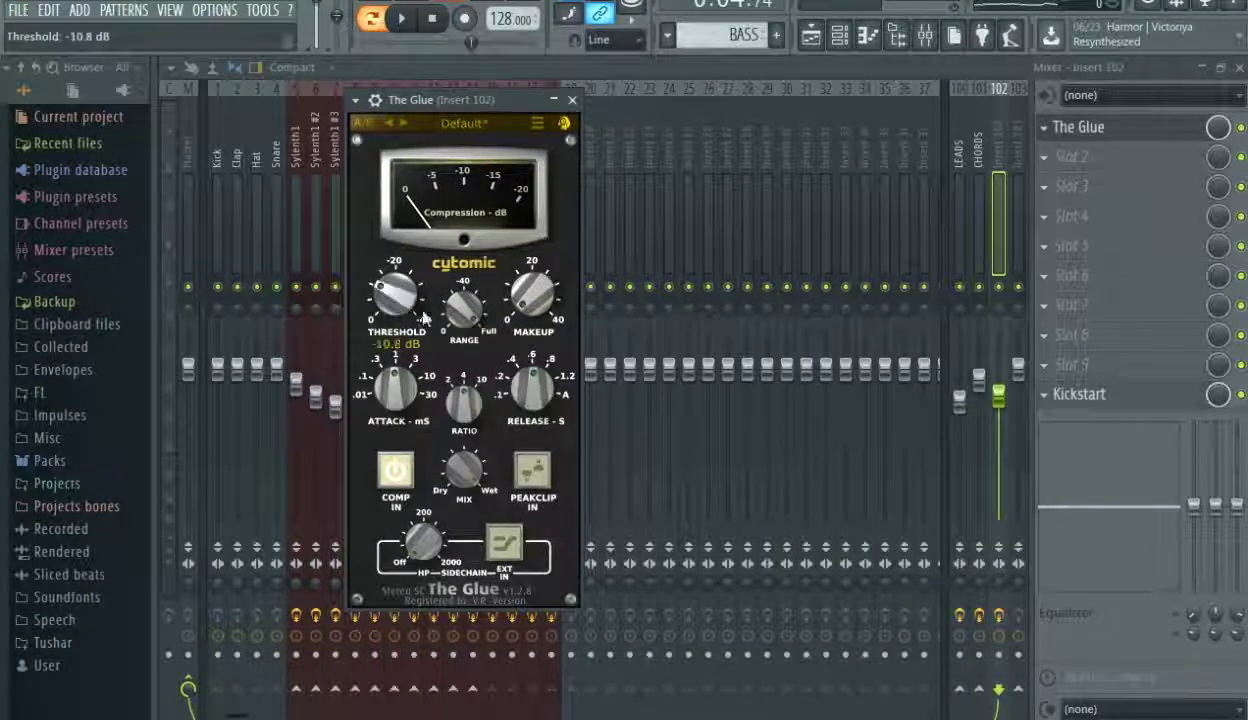
Fine-tune The Glue's threshold during playback, set its makeup gain to about 3.6 dB, and audition the compressed bass bus.
key("space")
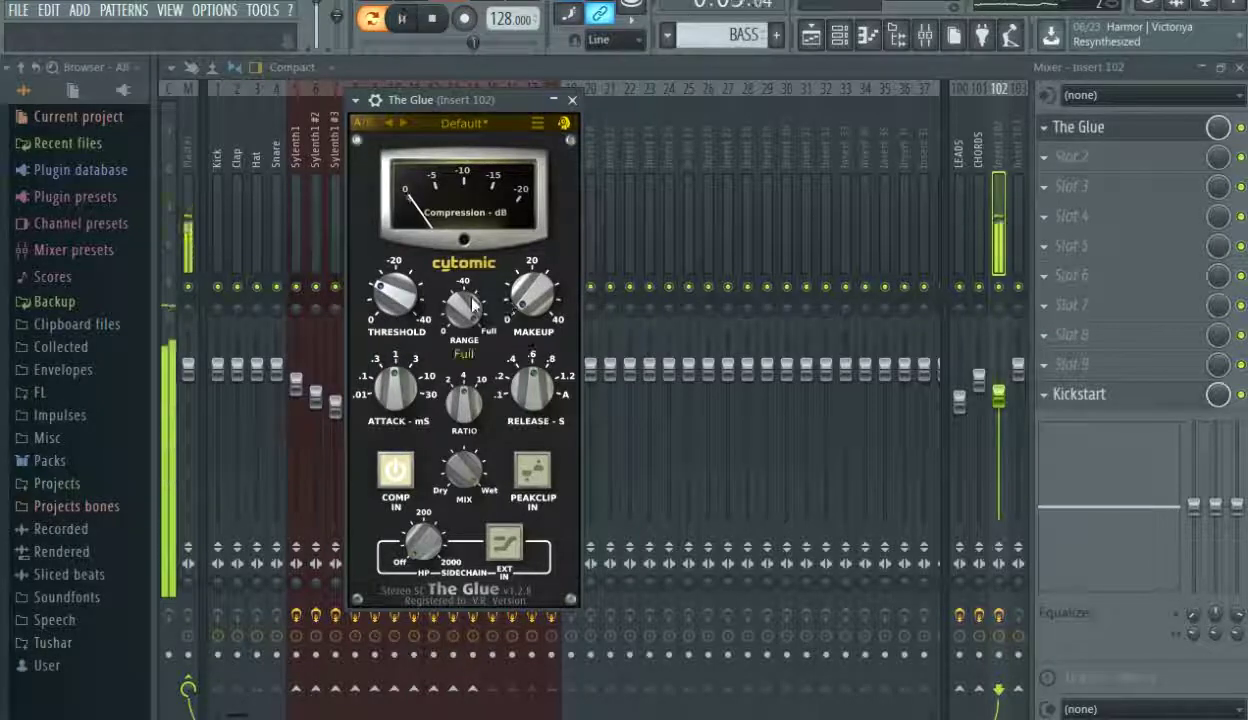
mouse_move(411, 305)
left_mouse_down()
mouse_move(411, 280)
mouse_move(411, 314)
left_mouse_up()
left_click_drag(537, 296, 537, 289)
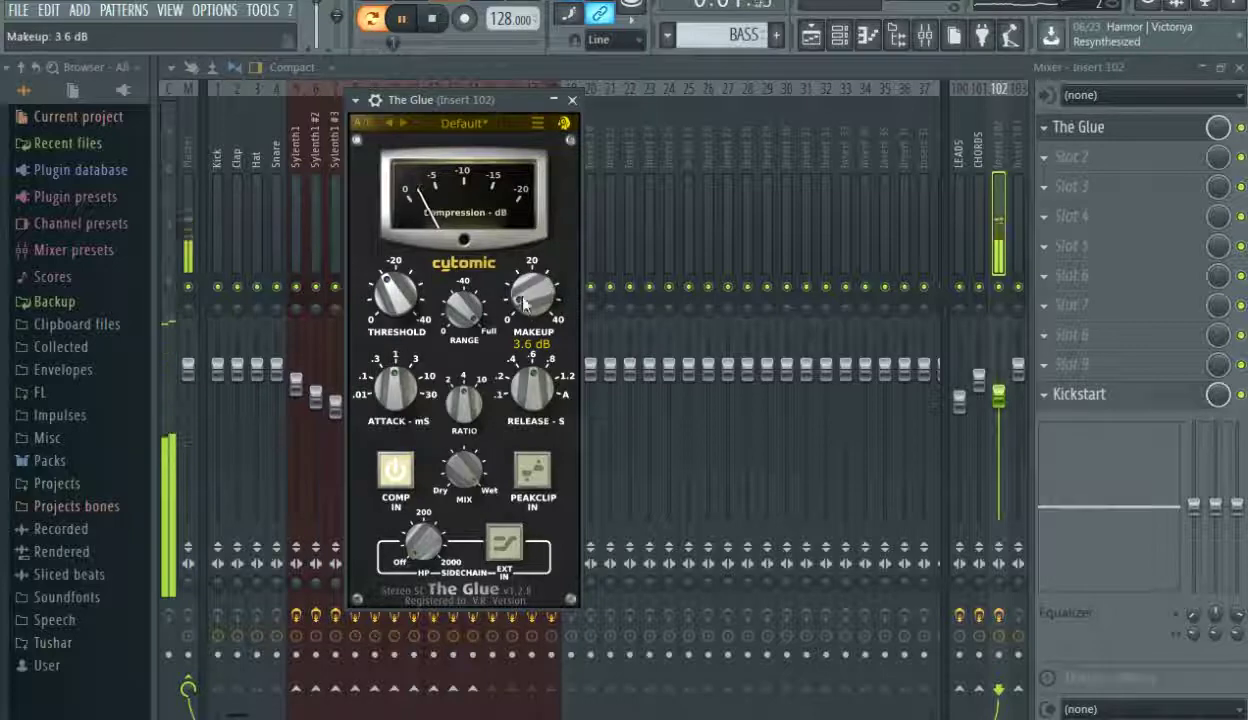
key("space")
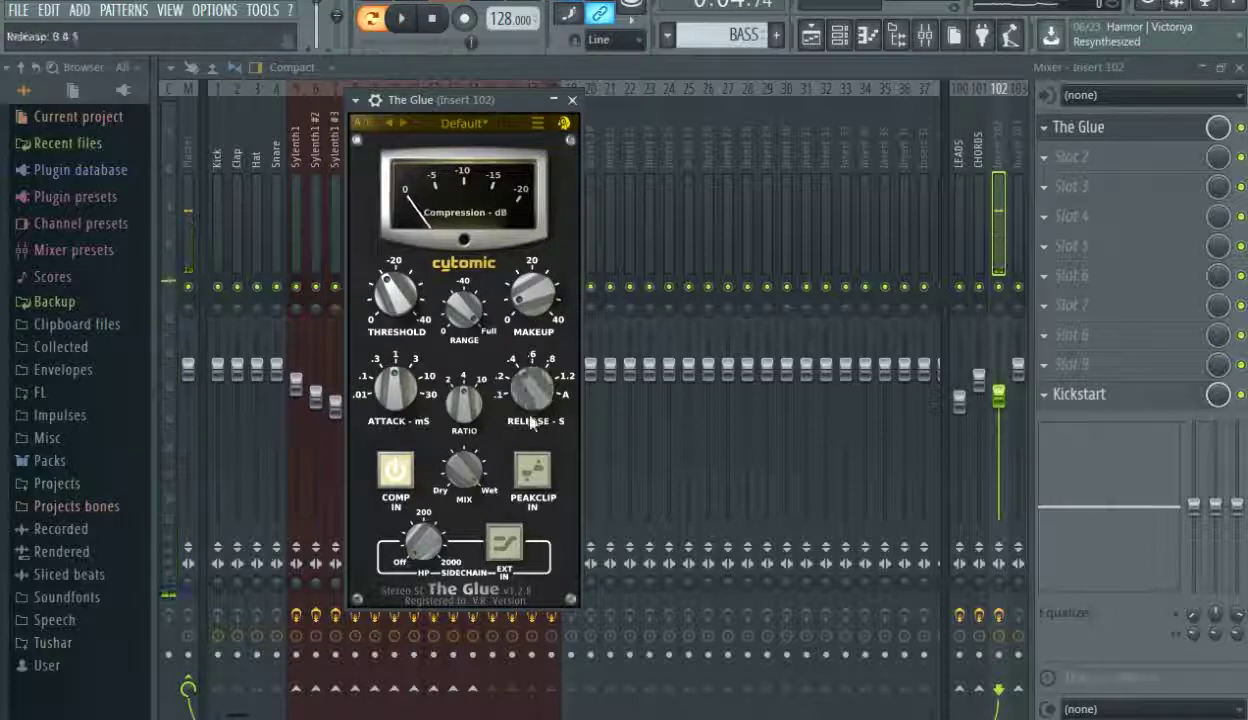
left_click(573, 100)
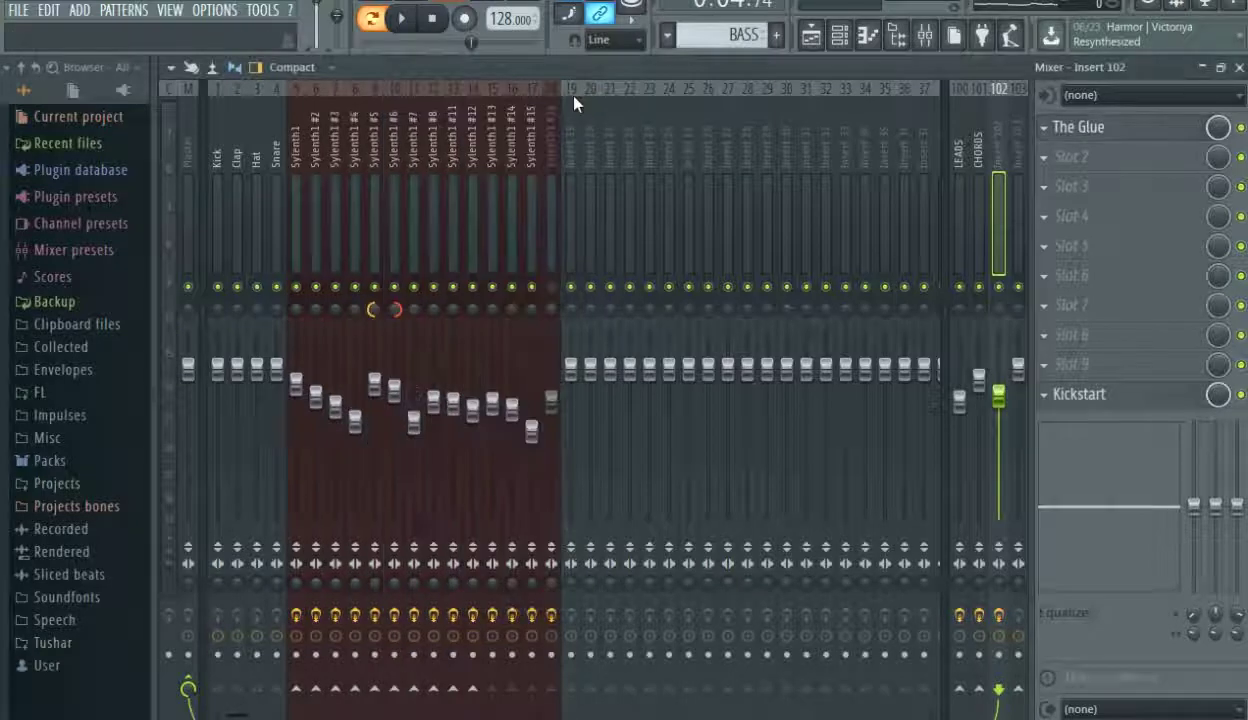
key("space")
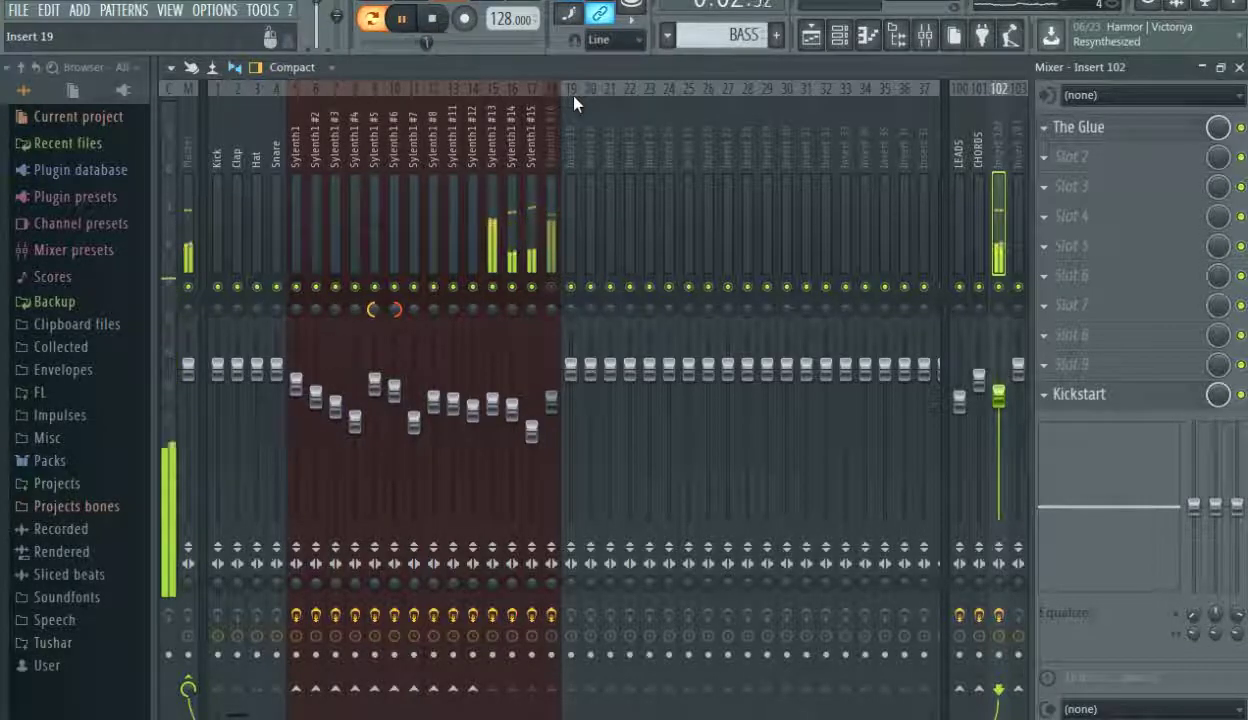
key("space")
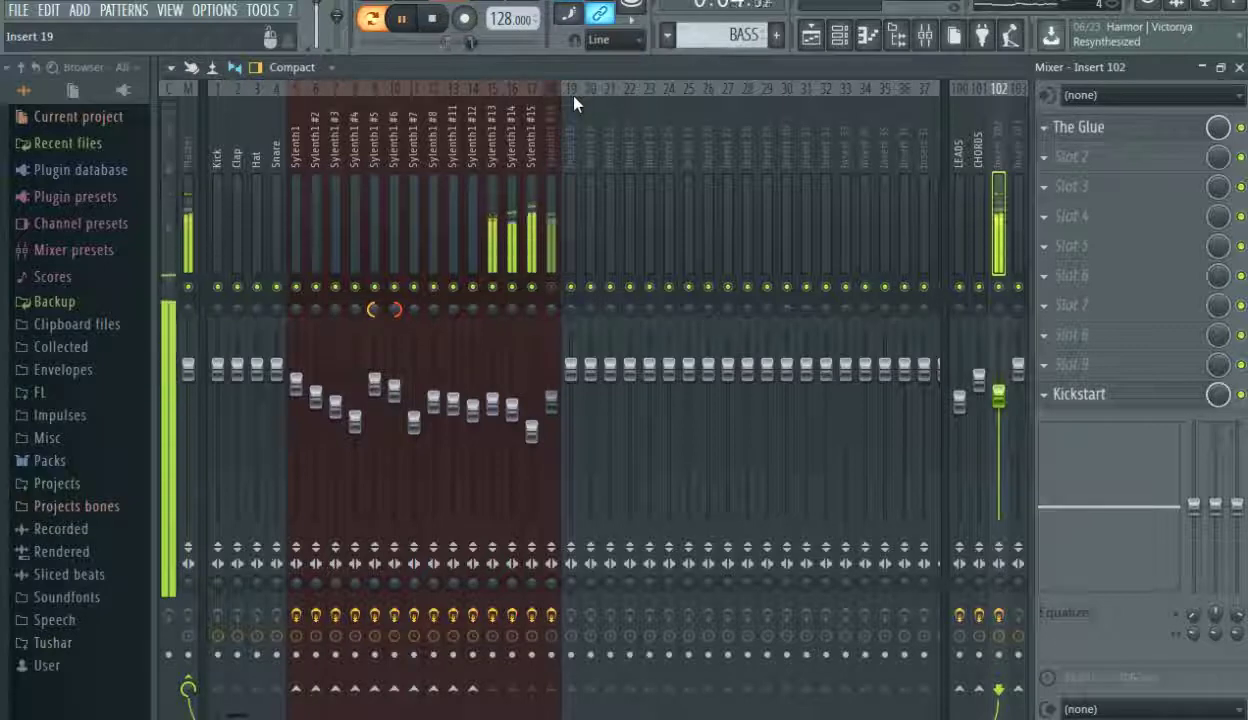
Load FabFilter Pro-MB in slot 2 of Insert 102 with the Upright Bass Clarity of Tone bM preset and review its blue and magenta bands.
left_click(1118, 175)
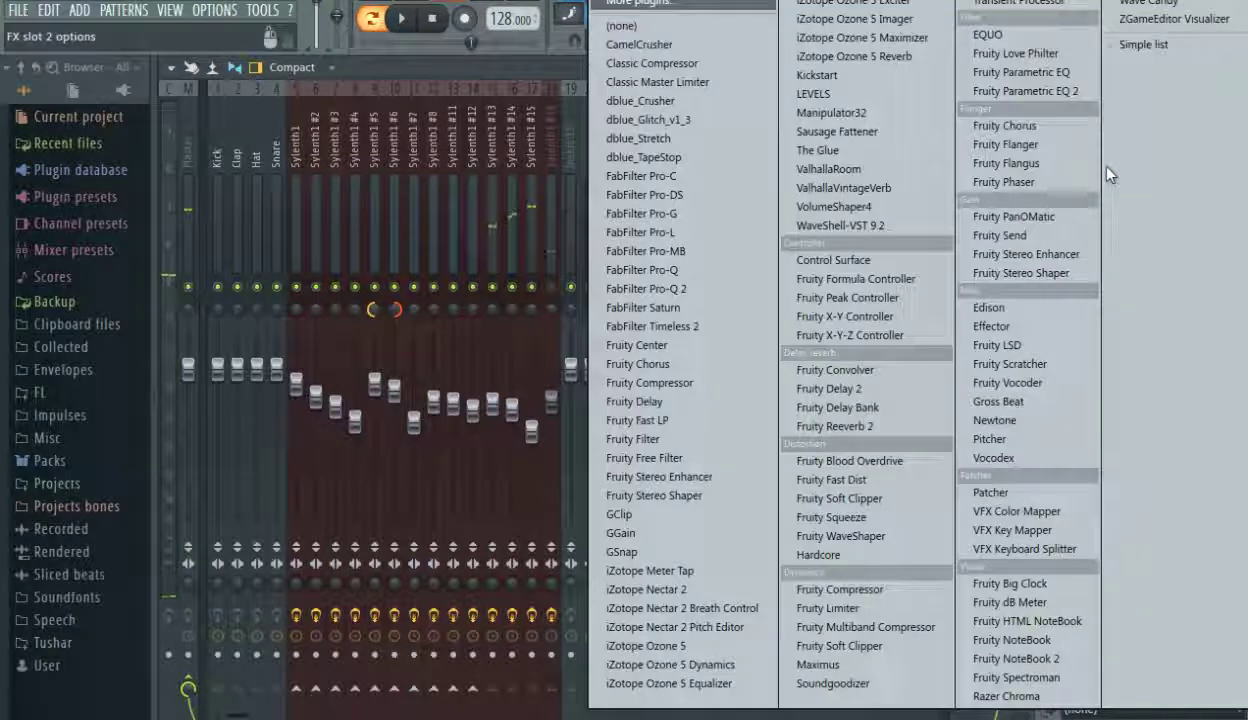
left_click(659, 252)
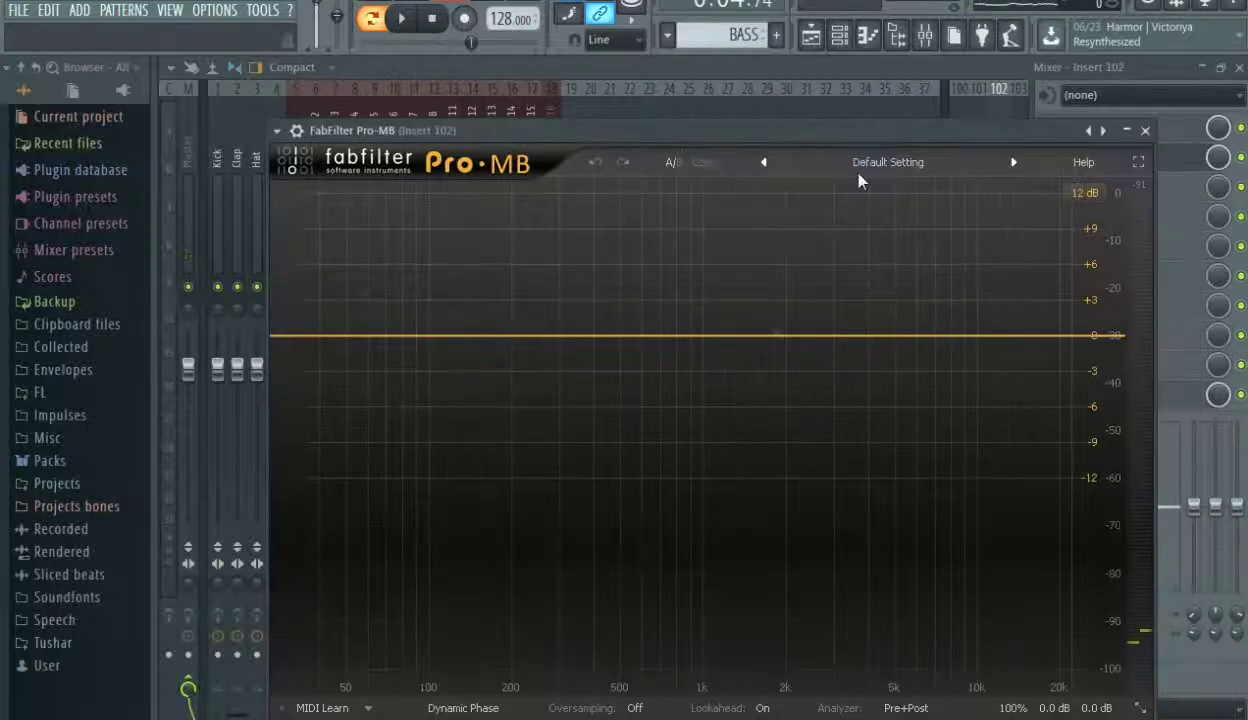
left_click(834, 160)
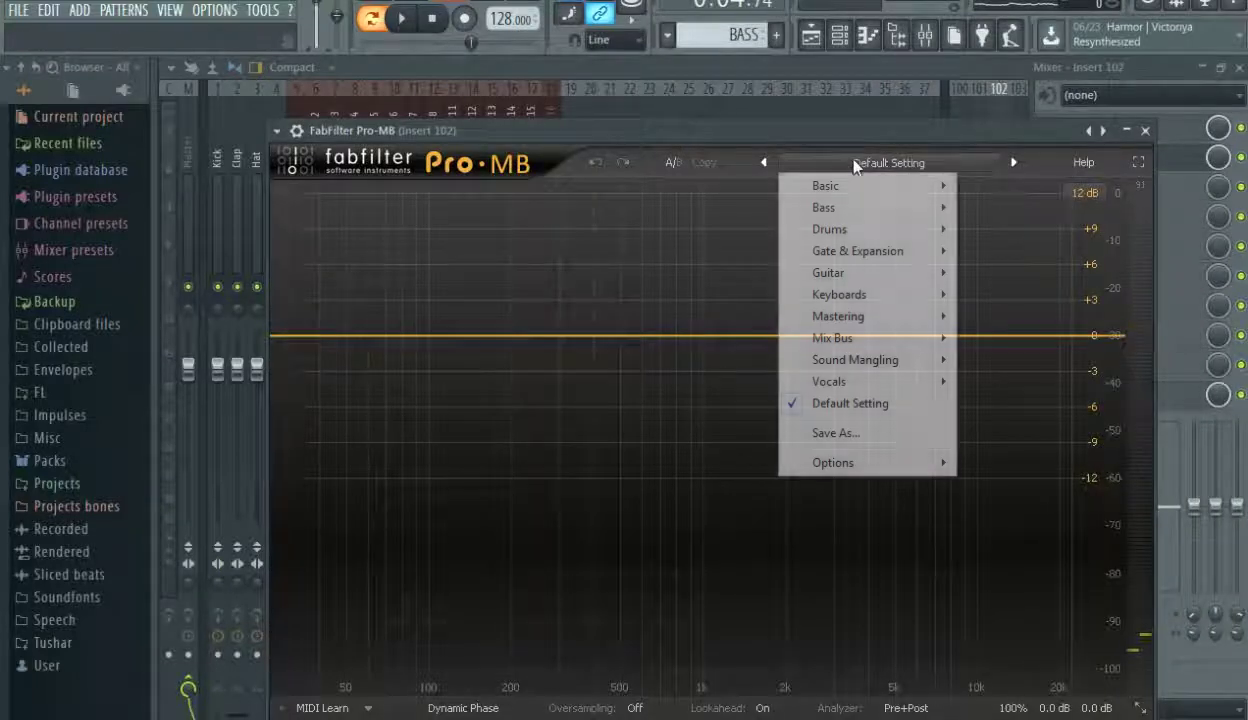
mouse_move(858, 217)
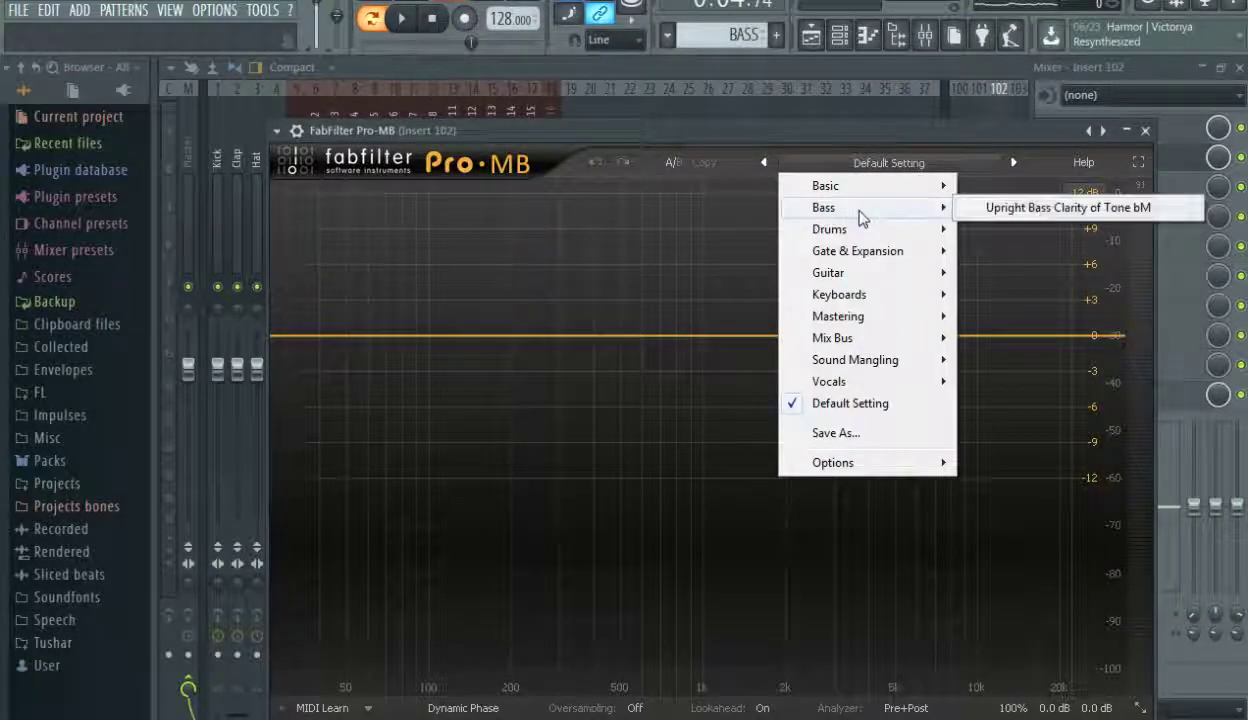
left_click(1040, 208)
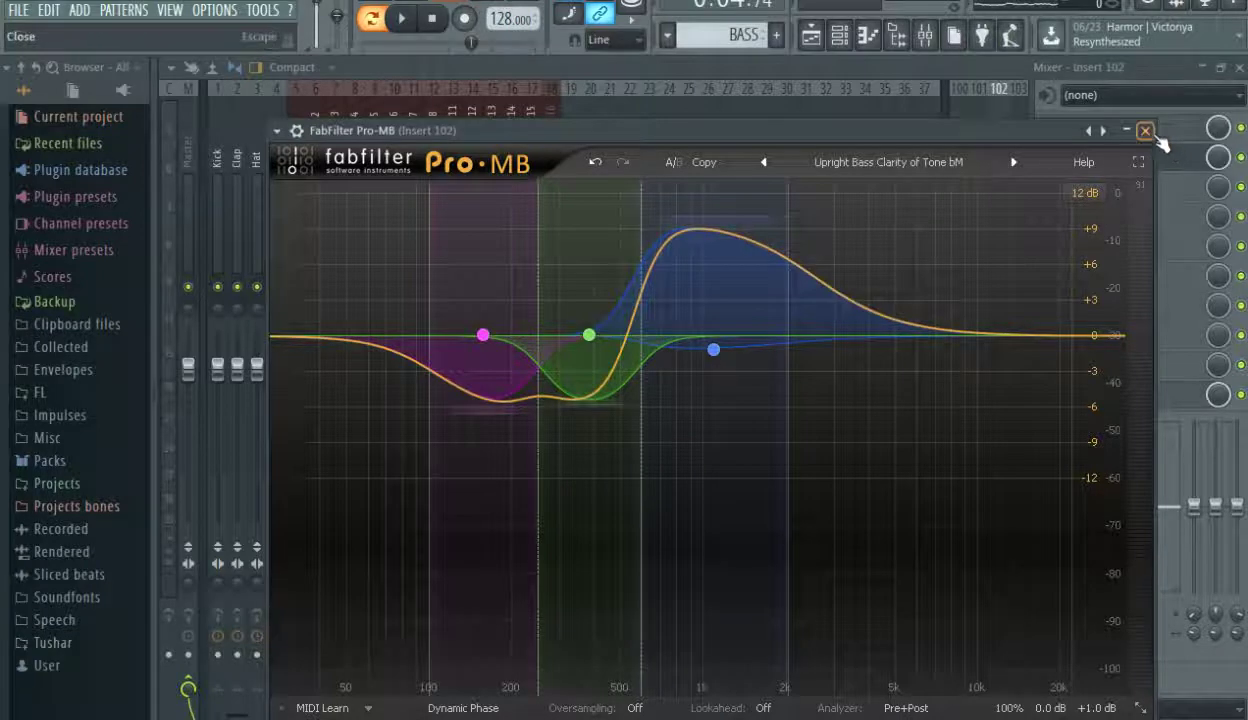
left_click(1145, 131)
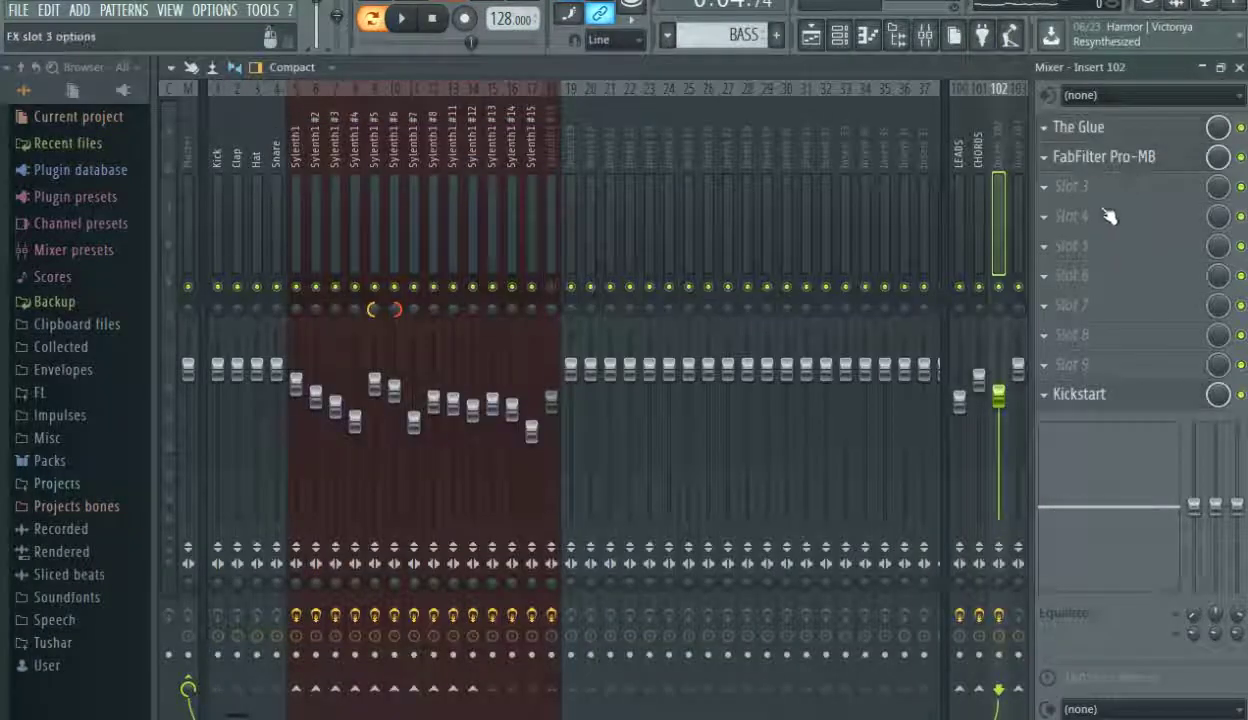
left_click(1136, 160)
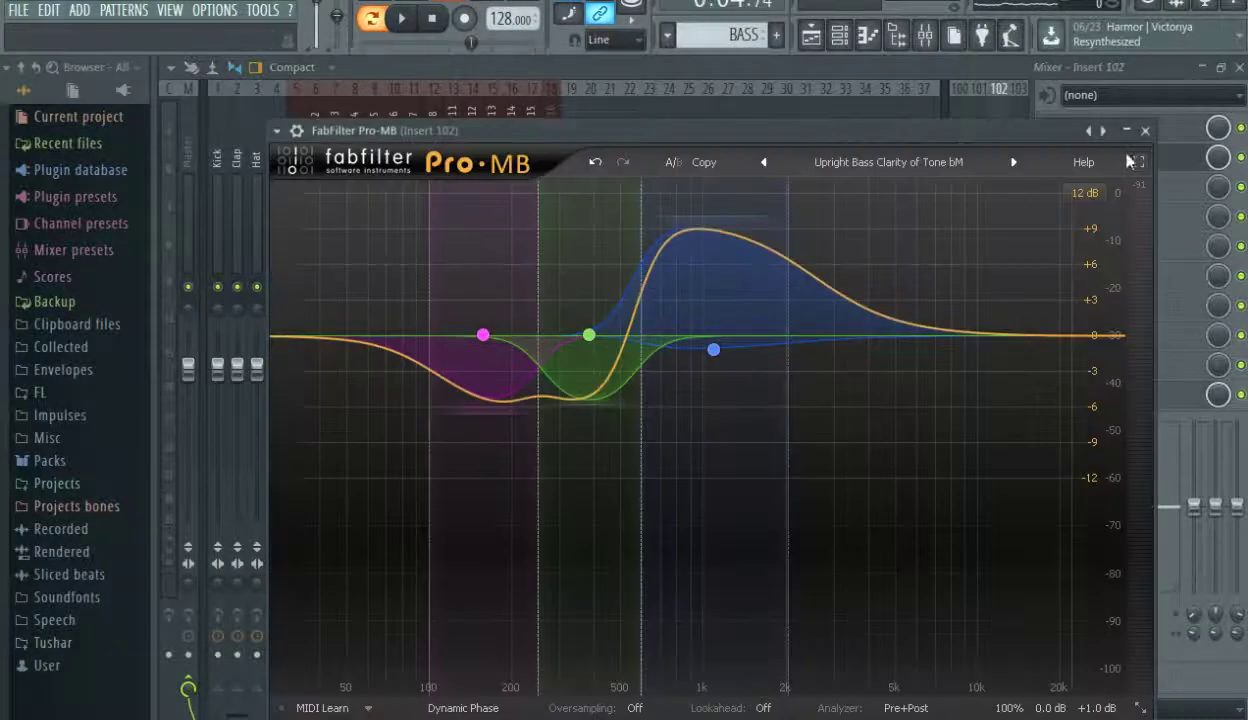
left_click(720, 260)
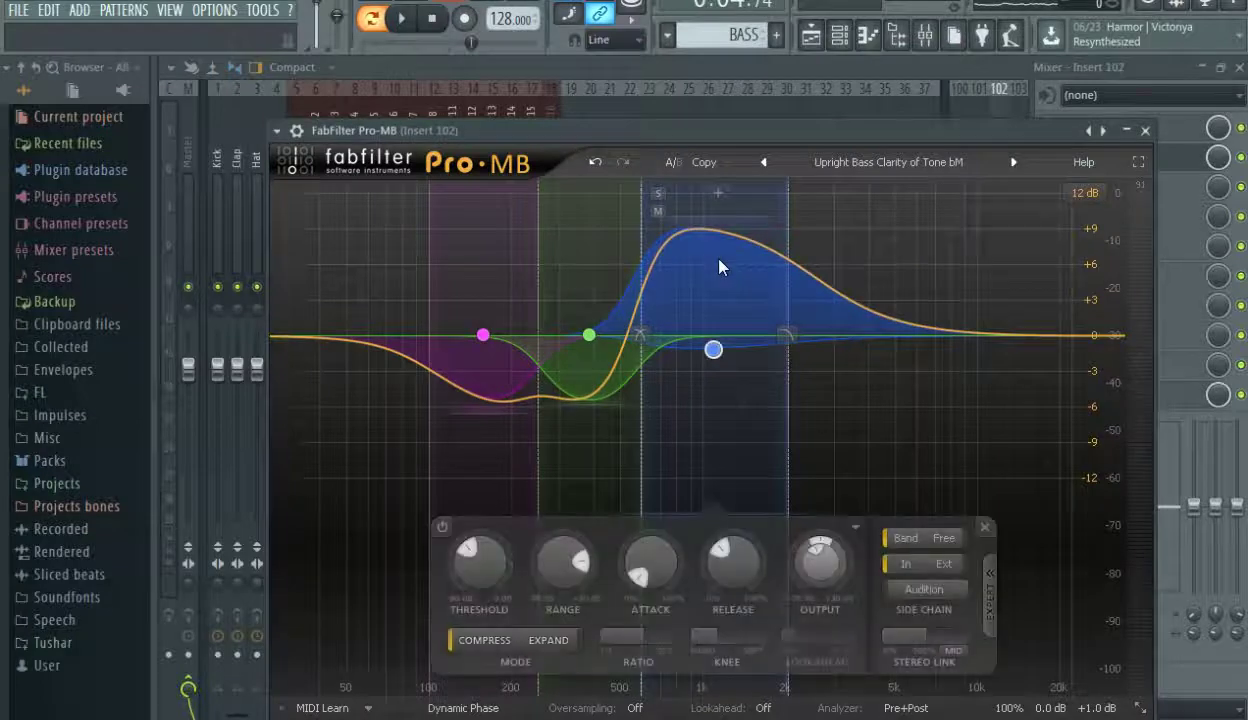
left_click(508, 298)
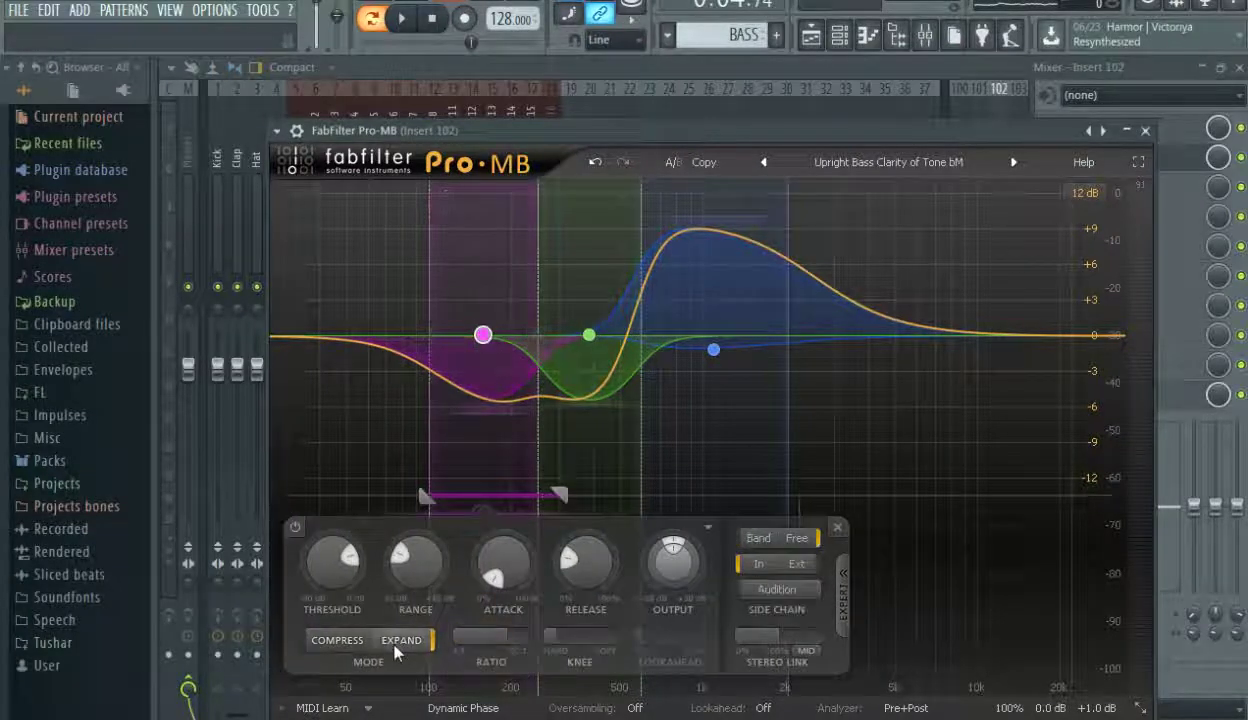
left_click(1147, 132)
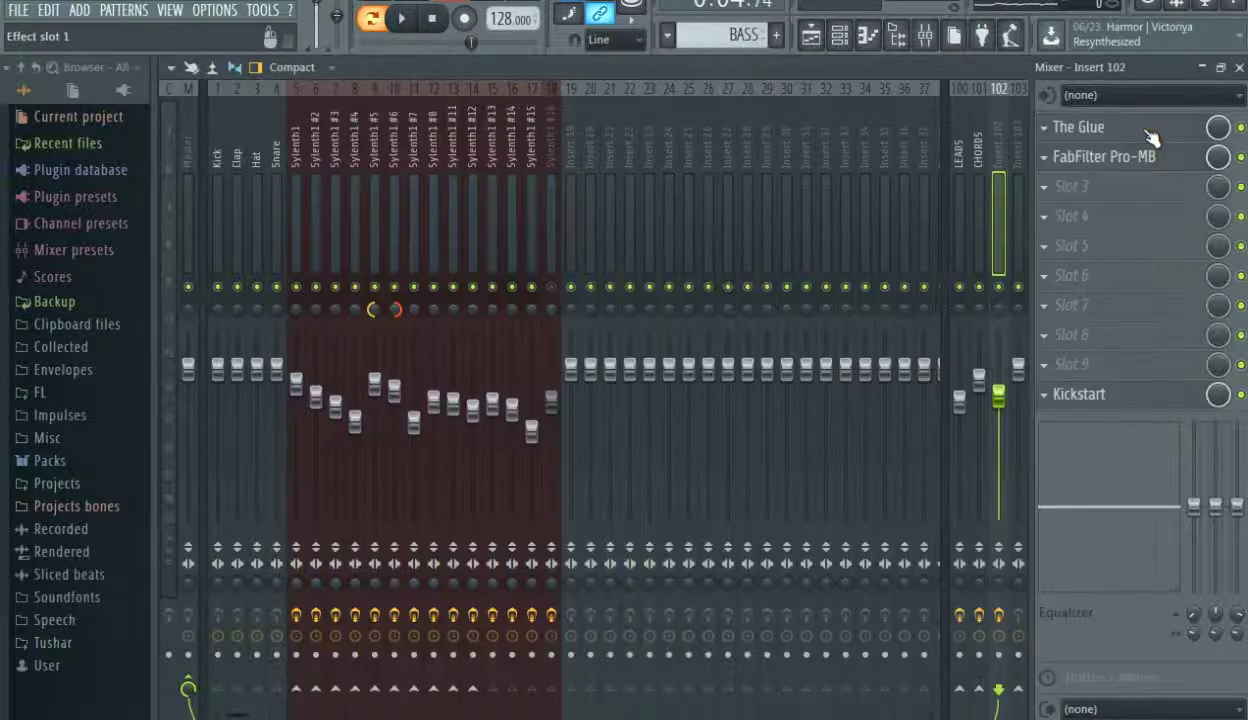
Audition the processed bass bus and load FabFilter Pro-Q 2 in effect slot 9 of Insert 102.
key("space")
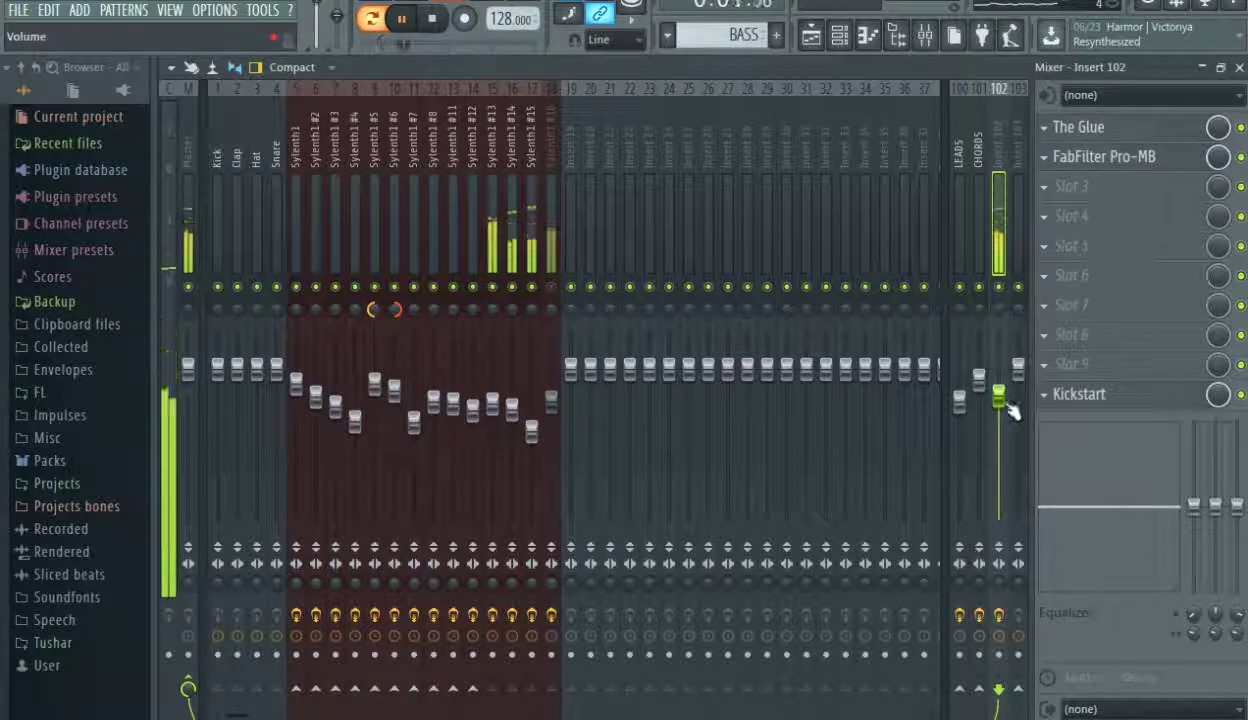
left_click(1075, 364)
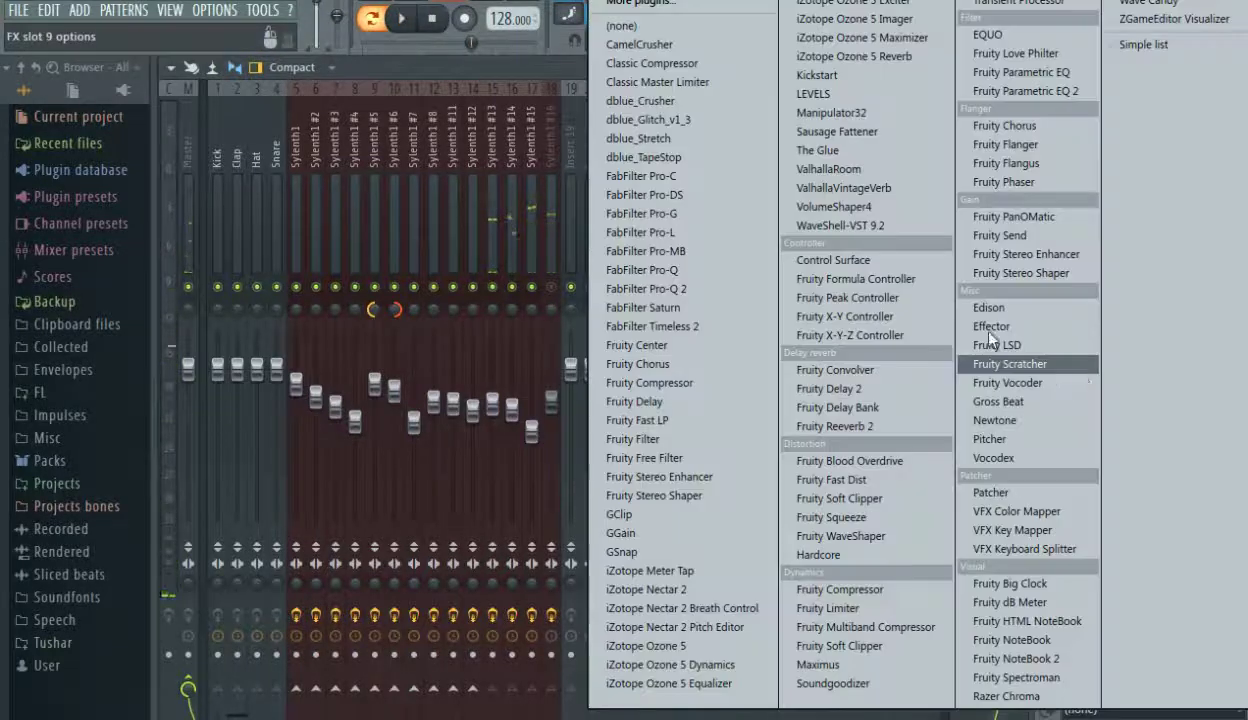
left_click(646, 288)
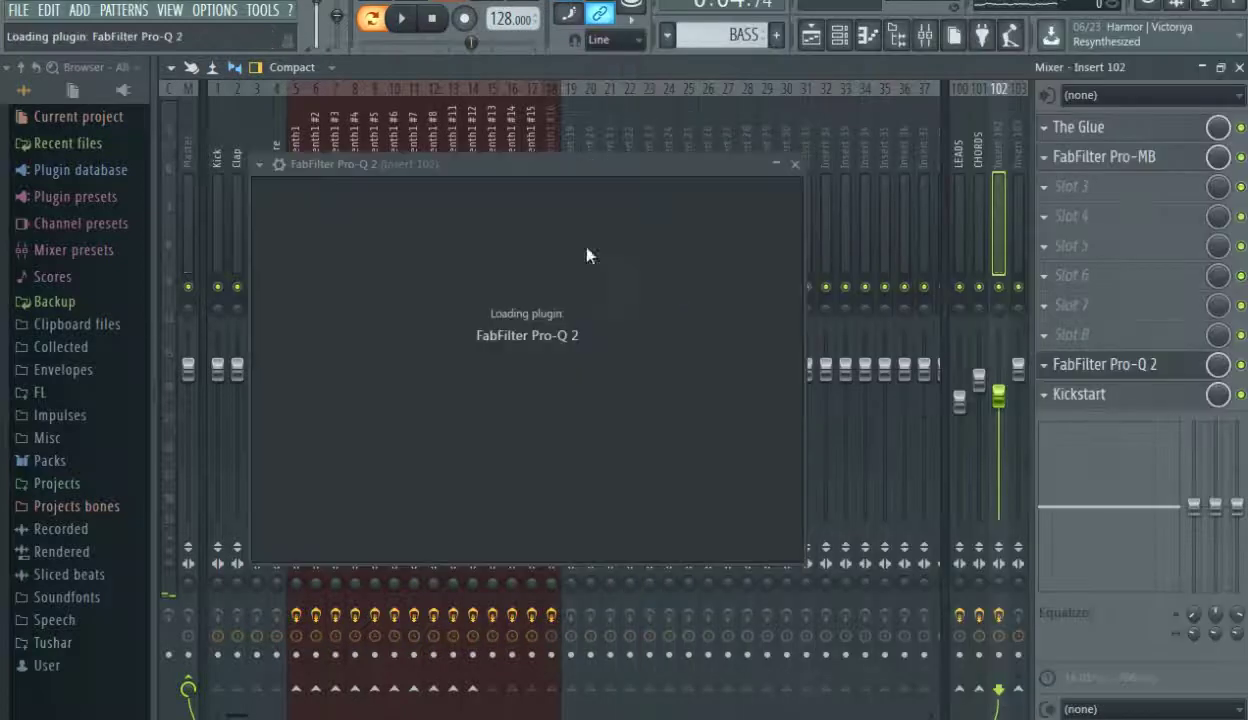
Add a Low Cut band at about 198 Hz with a 30 dB/oct slope to the Insert 102 equalizer during playback.
left_click_drag(549, 175, 520, 129)
key("space")
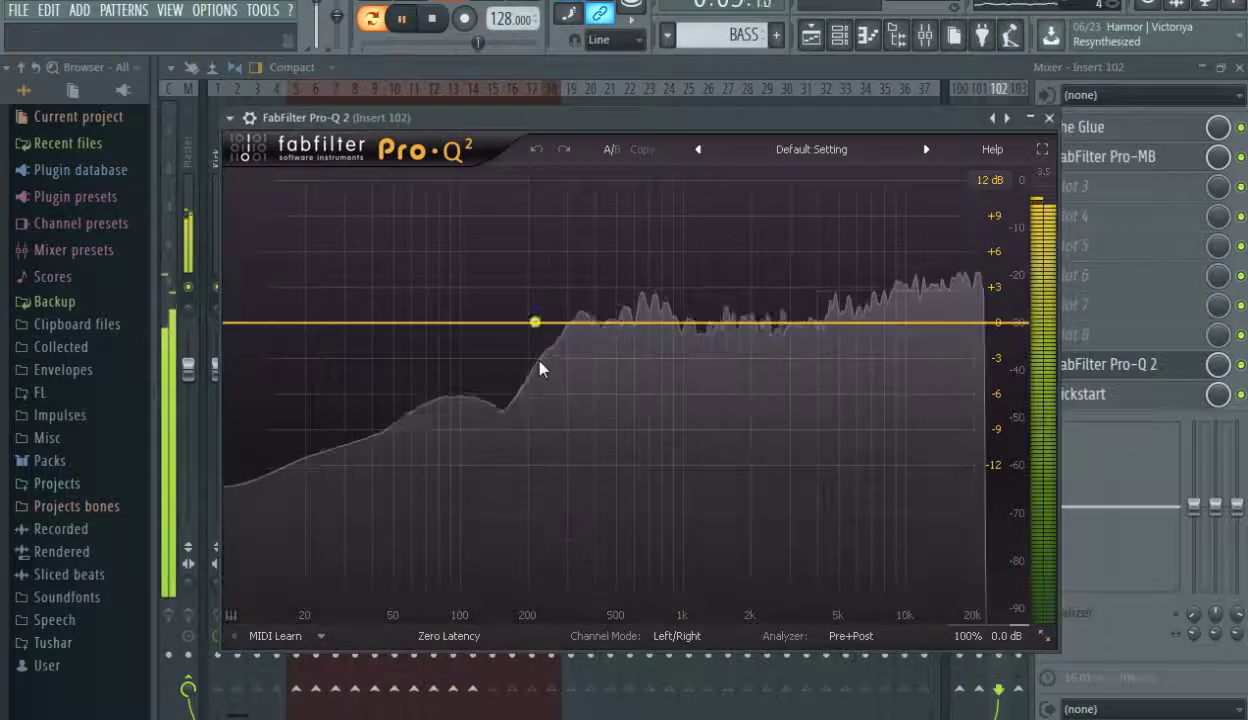
double_click(527, 323)
right_click(526, 319)
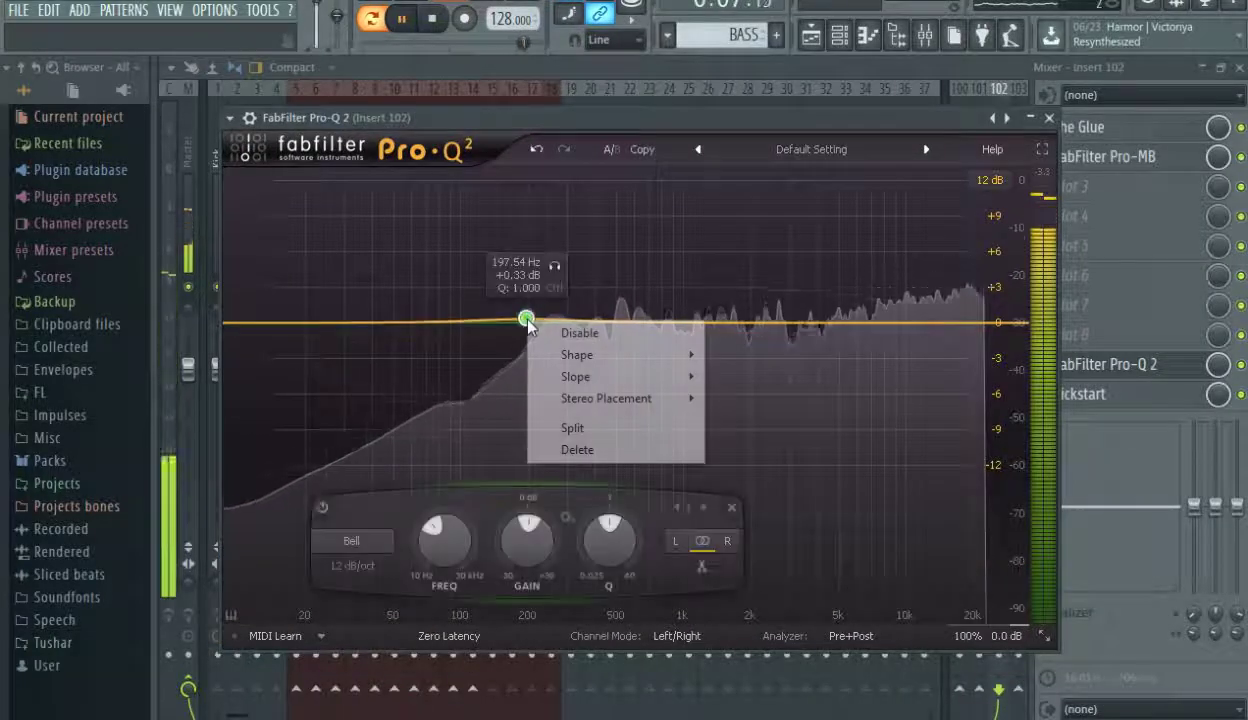
mouse_move(660, 355)
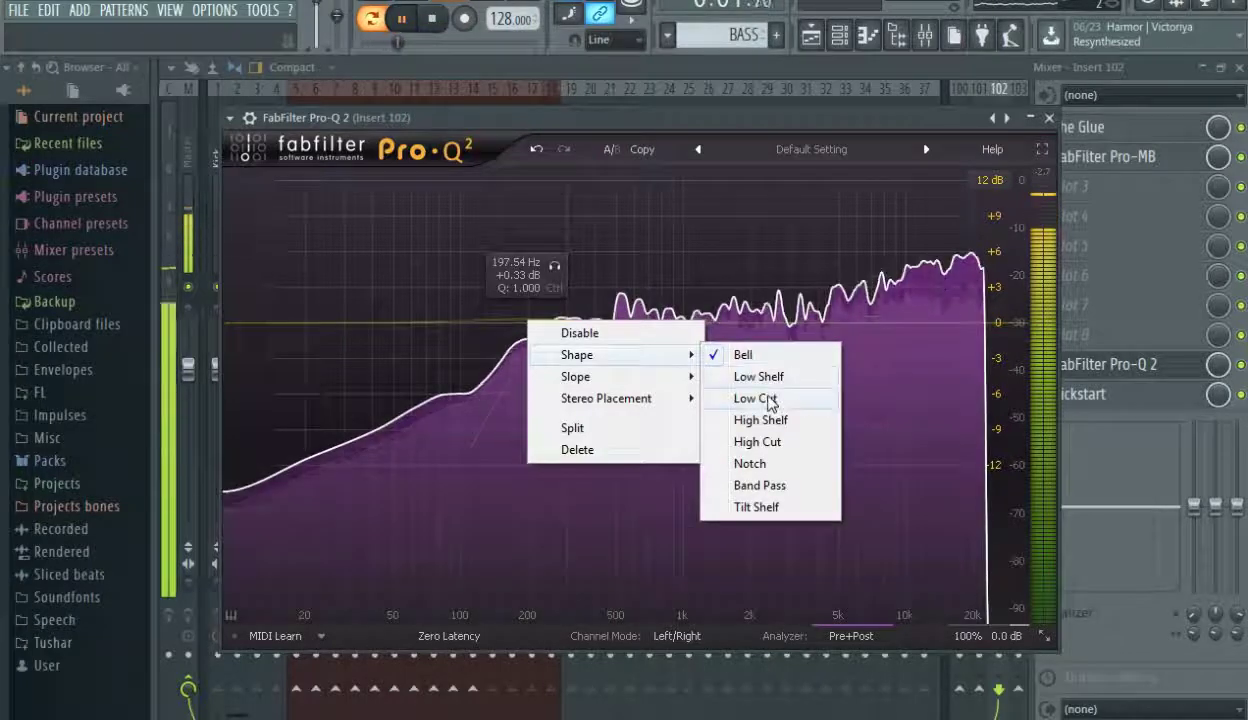
left_click(767, 397)
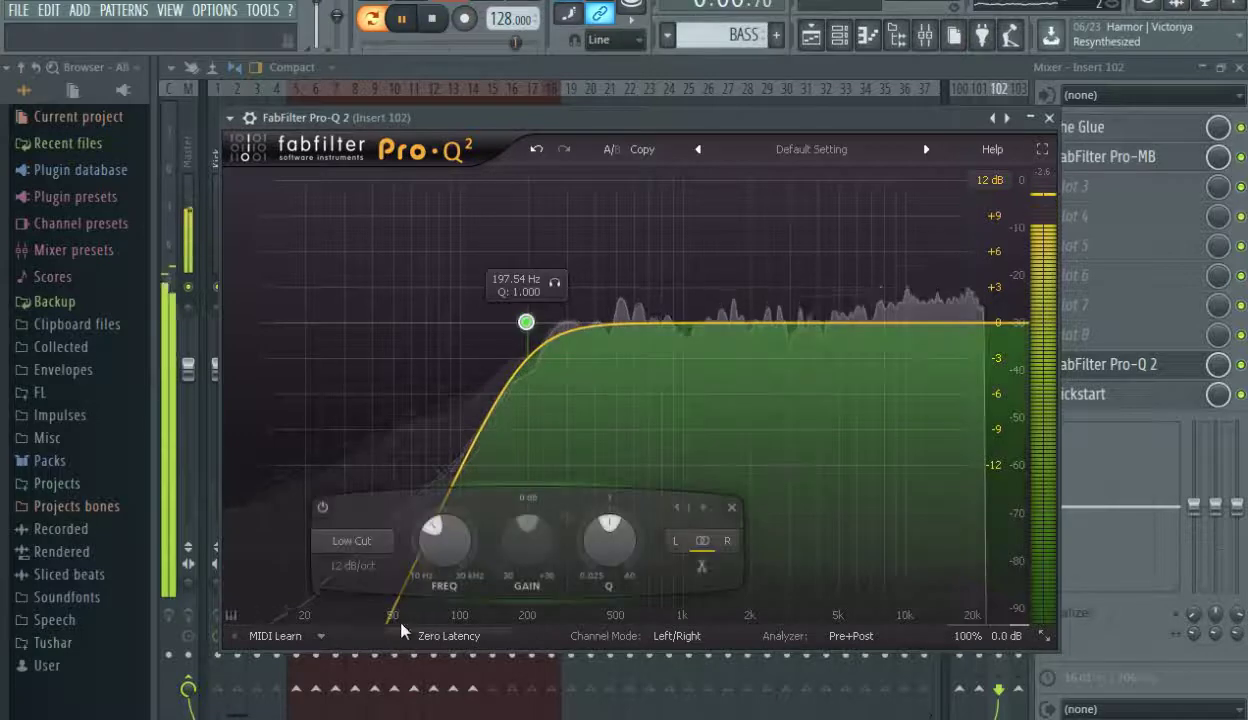
left_click(354, 576)
left_click(378, 474)
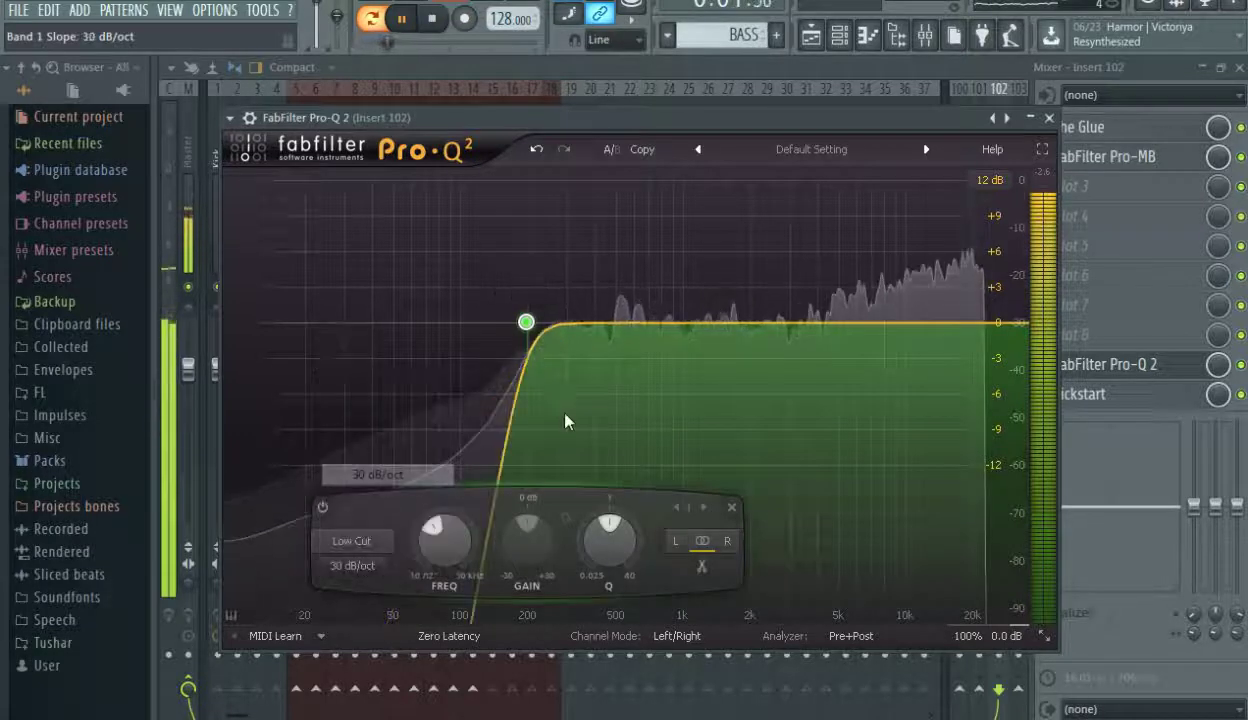
left_click(600, 418)
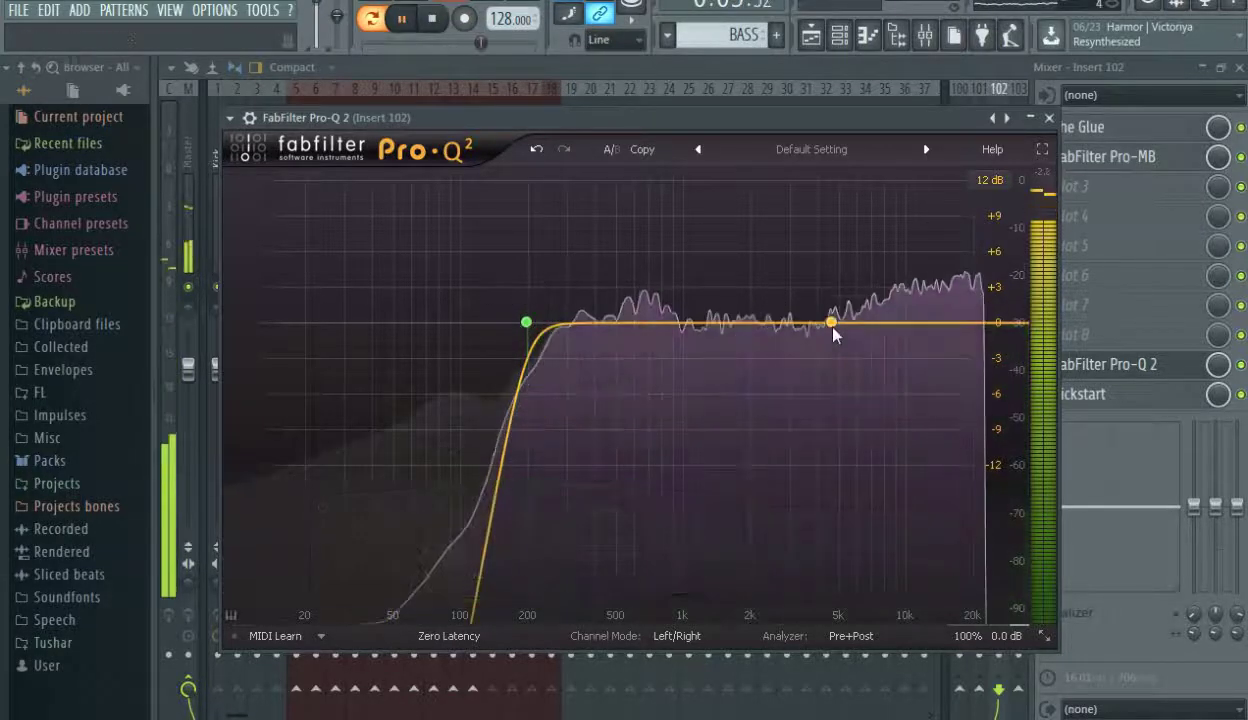
Add a High Cut band at about 7.6 kHz with a 36 dB/oct slope to the Insert 102 equalizer.
left_click(903, 324)
right_click(903, 326)
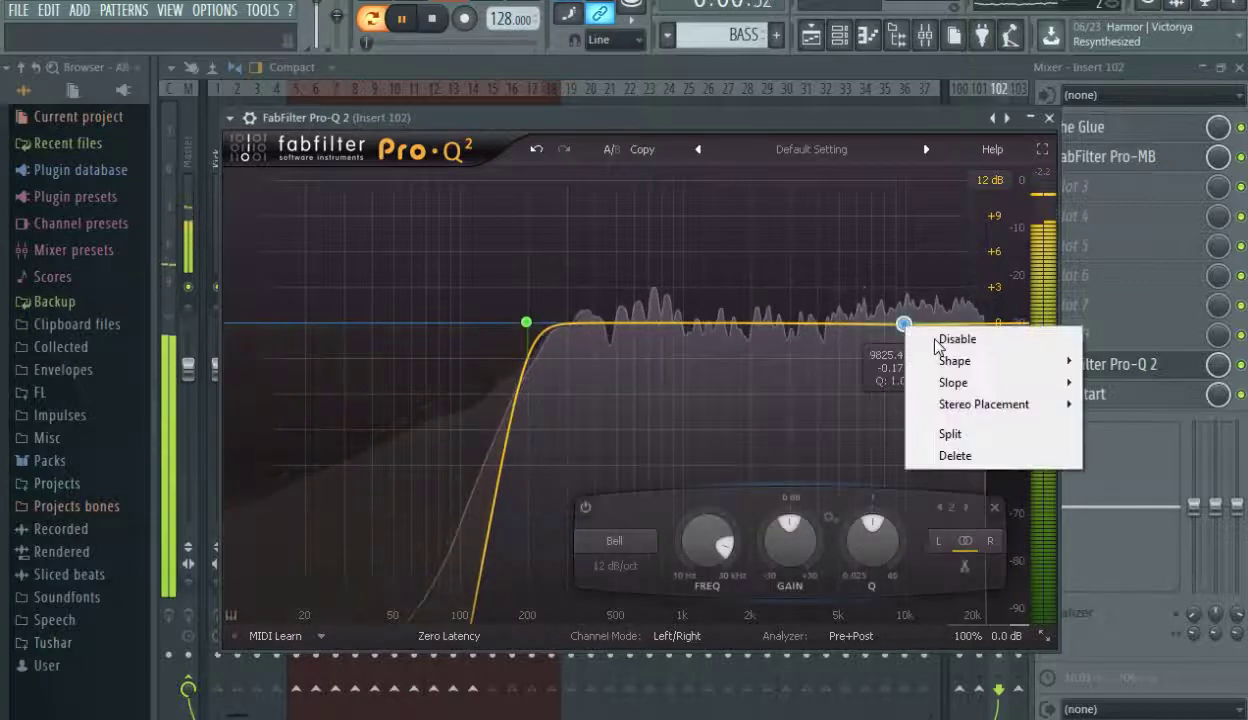
mouse_move(961, 362)
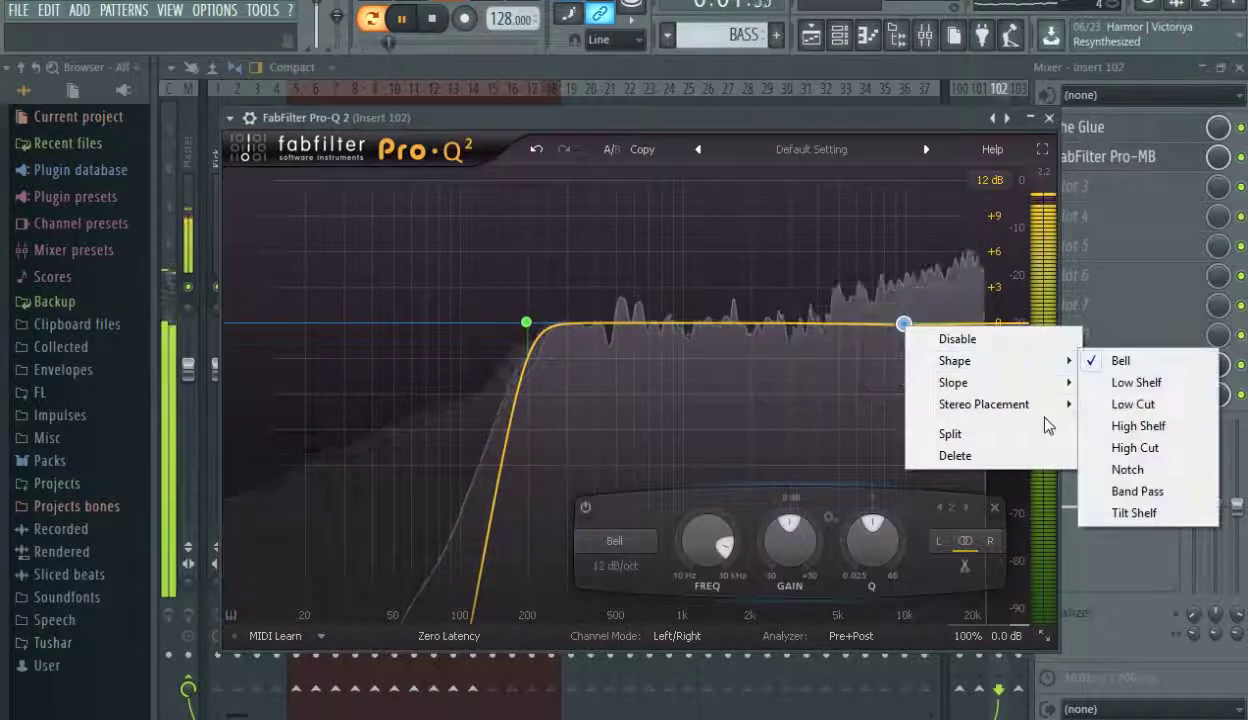
left_click(1138, 447)
left_click_drag(909, 331, 886, 329)
left_click(614, 566)
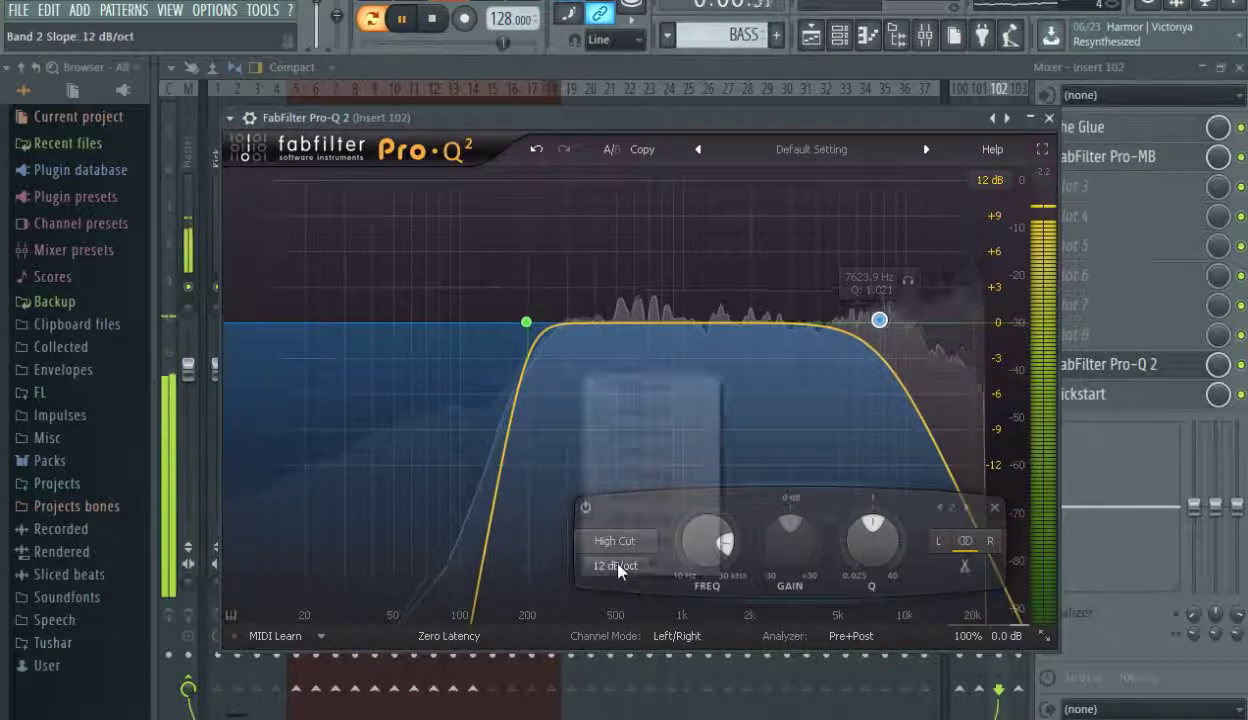
left_click(641, 497)
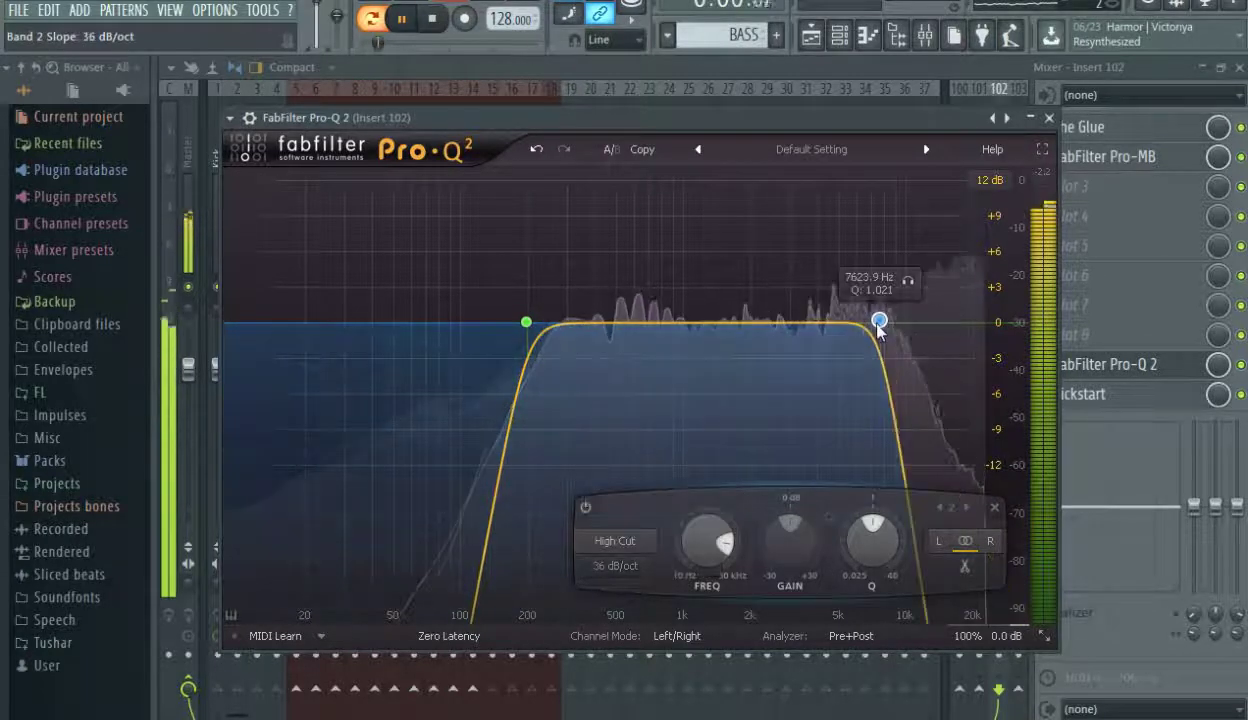
Add shallow bell cuts at about 4.3 kHz (-1.25 dB) and 378 Hz (-1.08 dB), and close the equalizer.
left_click_drag(879, 320, 824, 336)
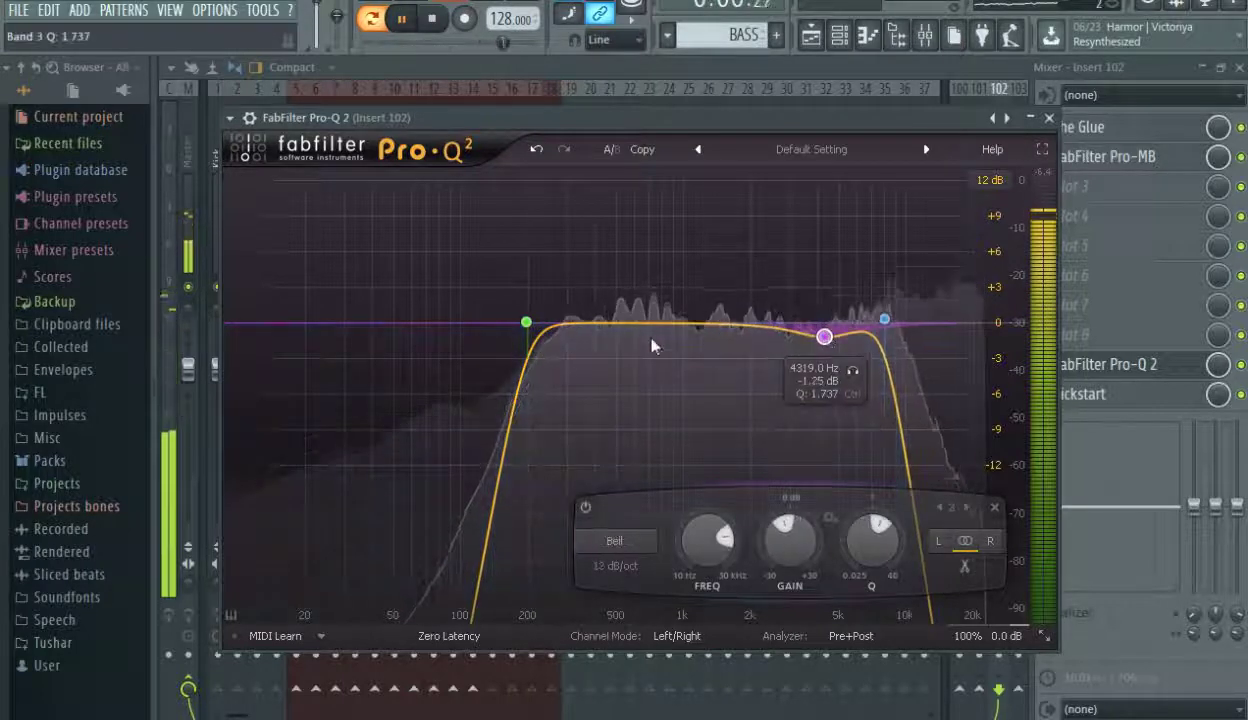
left_click(589, 334)
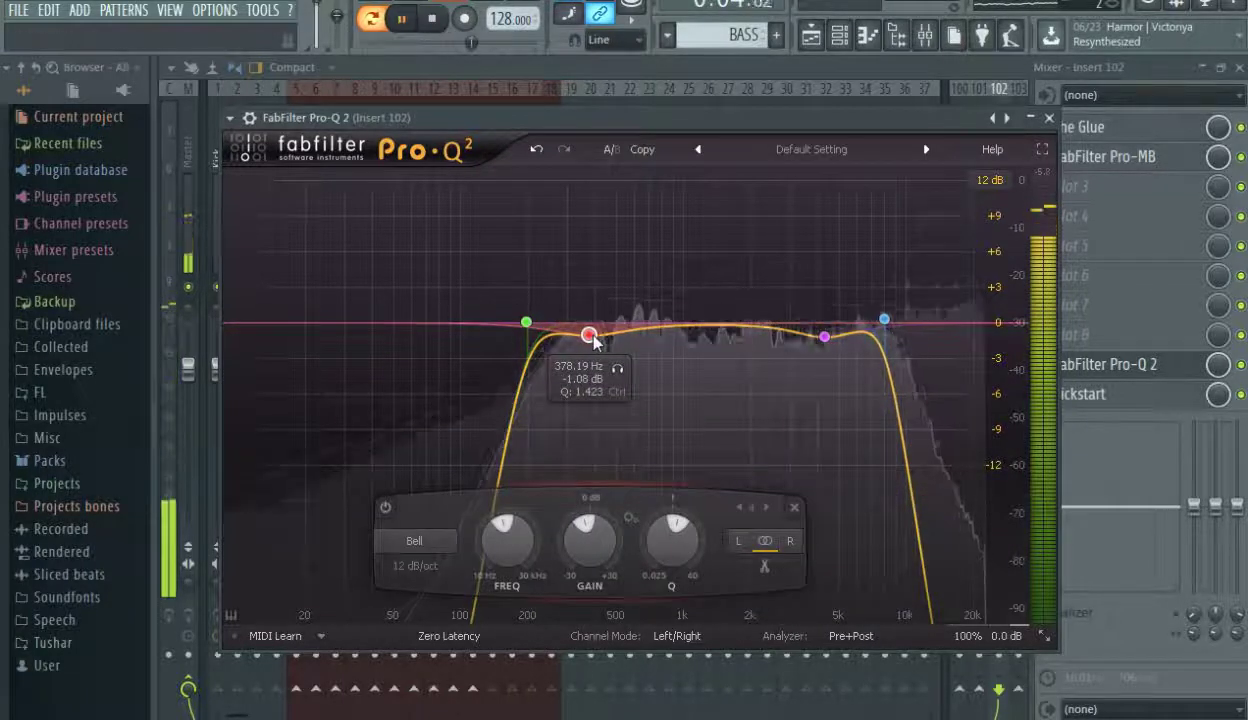
left_click(1048, 120)
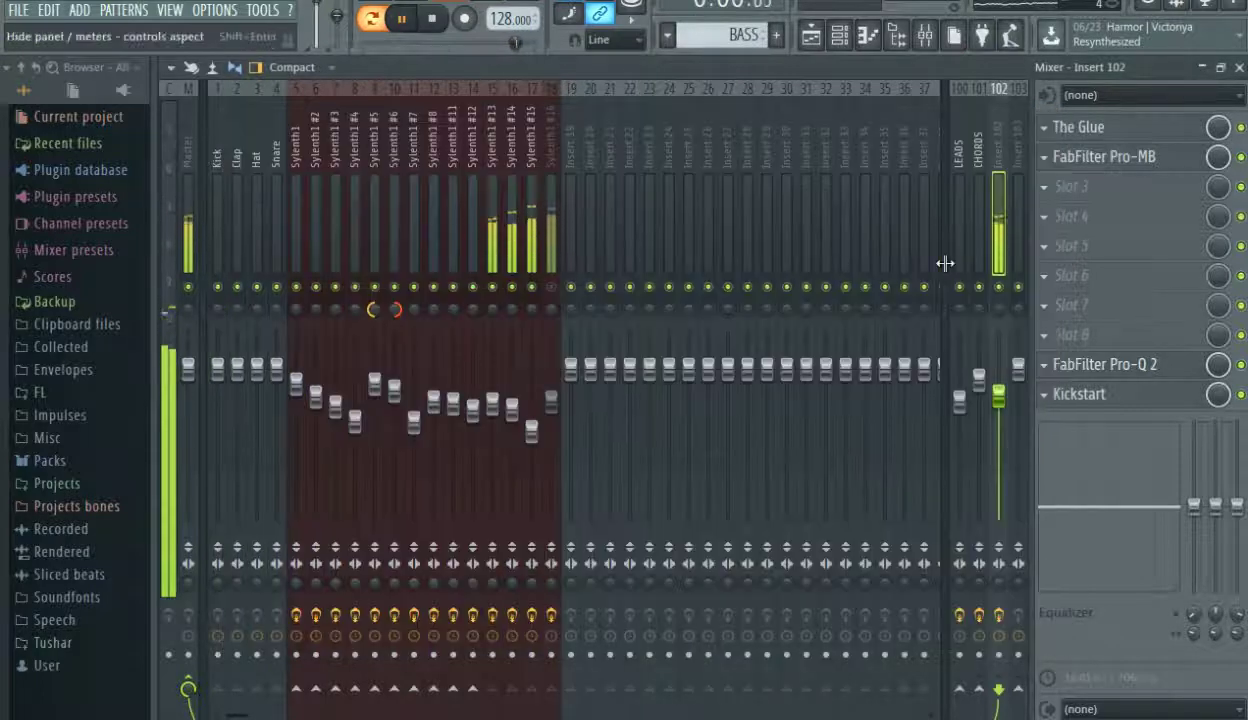
Unmute the Sylenth1 #16 mixer track and lower its volume slightly.
left_click(551, 288)
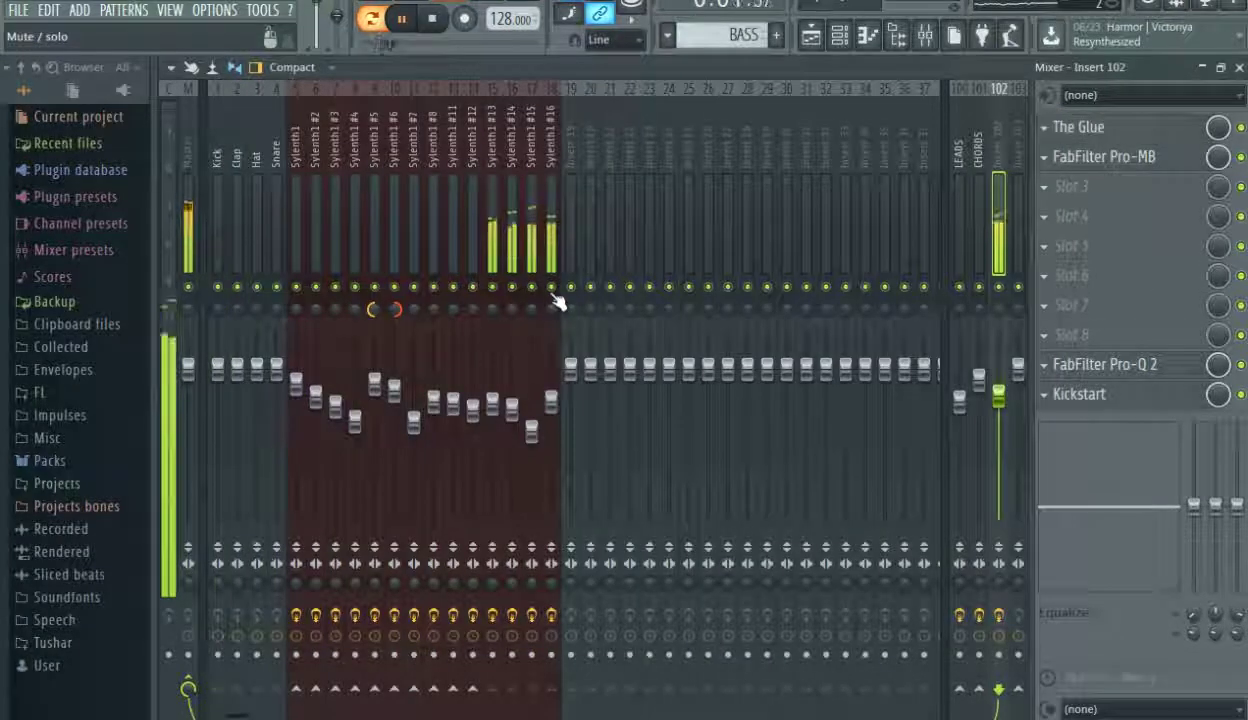
left_click_drag(553, 402, 551, 415)
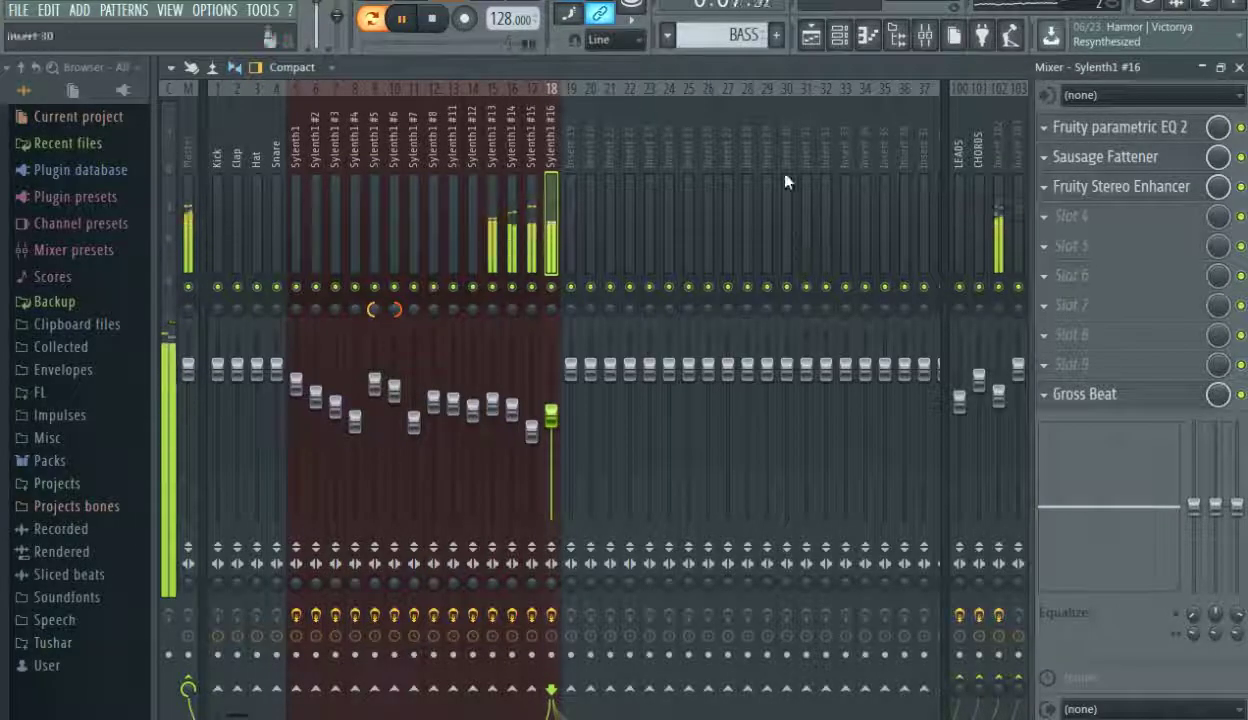
Play the arrangement from the playlist and lower the CHORDS bus level and the LEADS bus to about -7.3 dB.
left_click(830, 38)
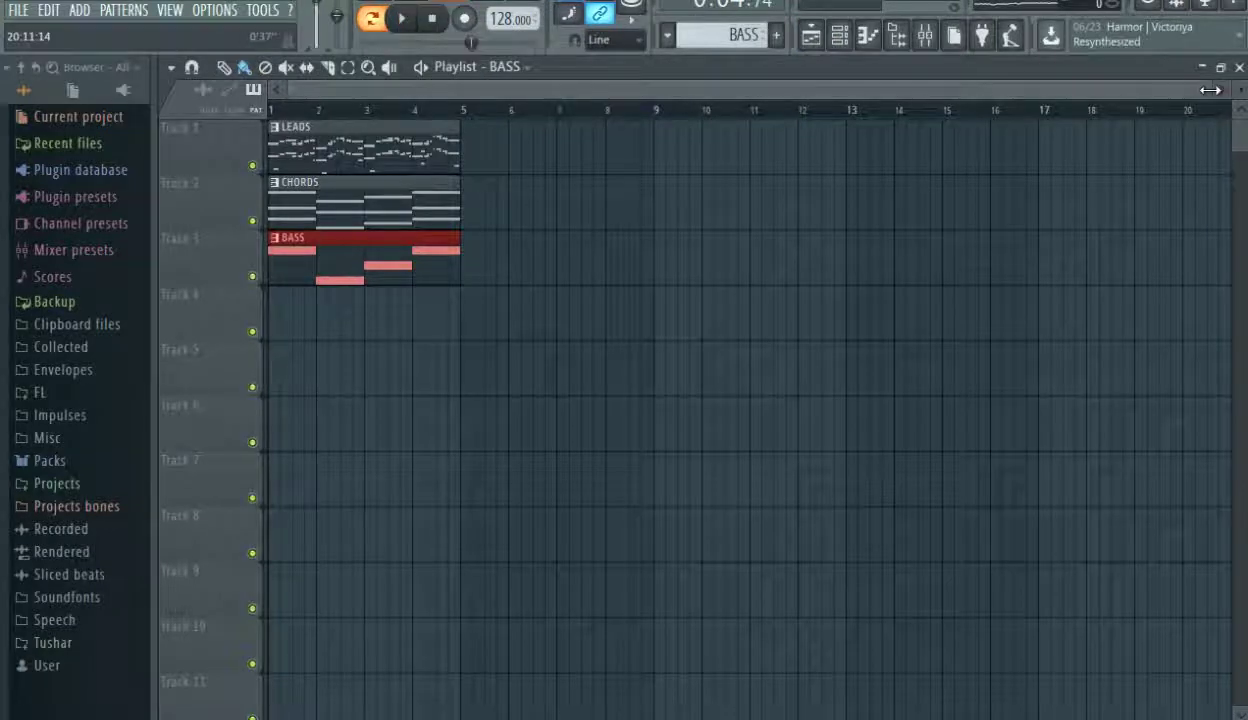
left_click_drag(1215, 95, 583, 100)
key("space")
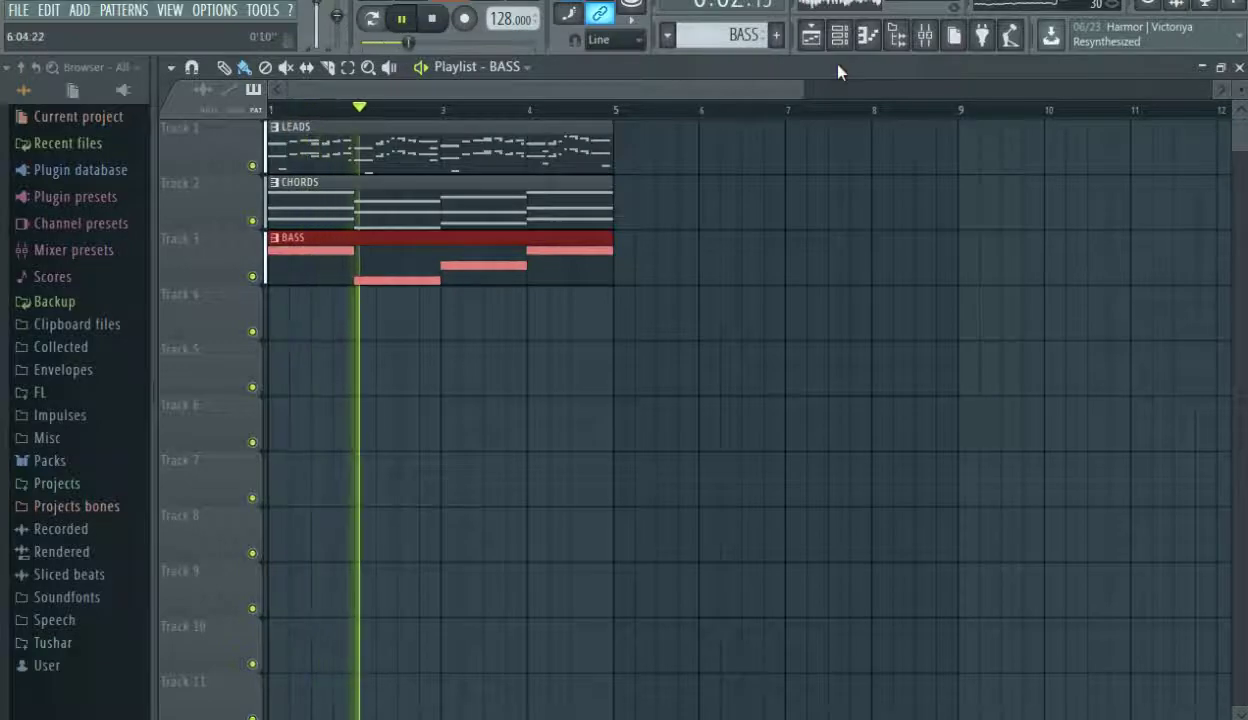
left_click(925, 38)
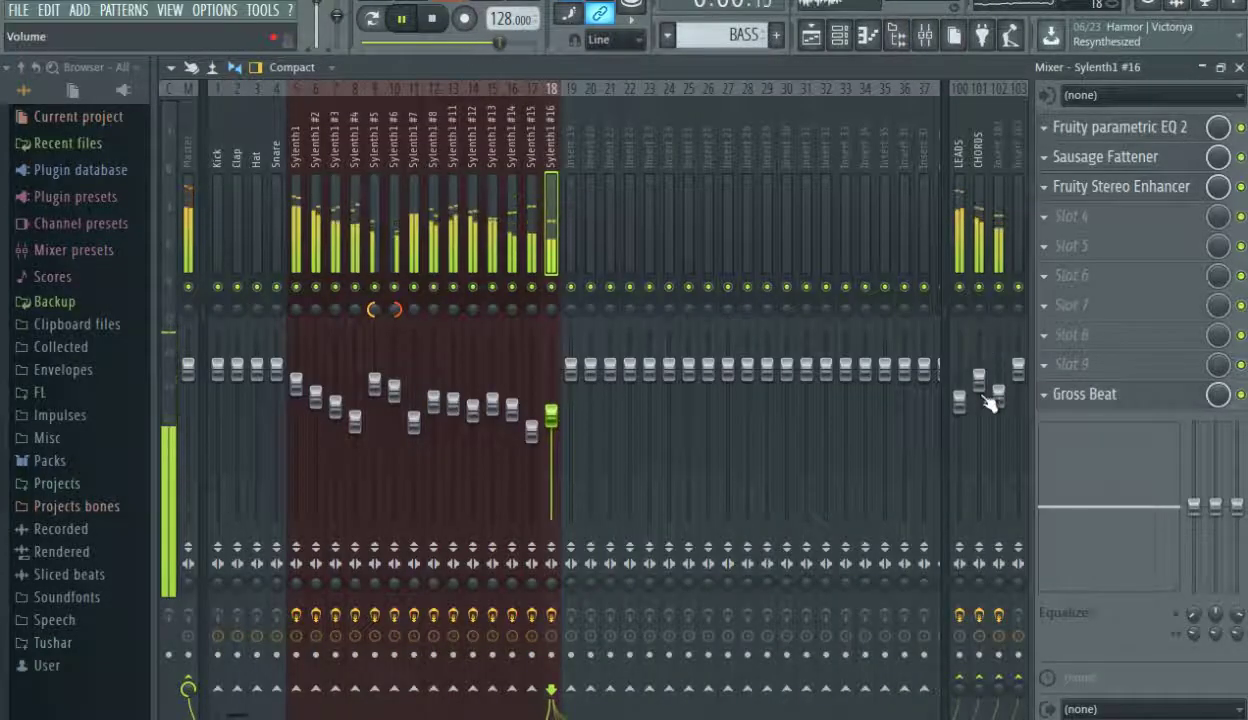
left_click_drag(979, 381, 962, 404)
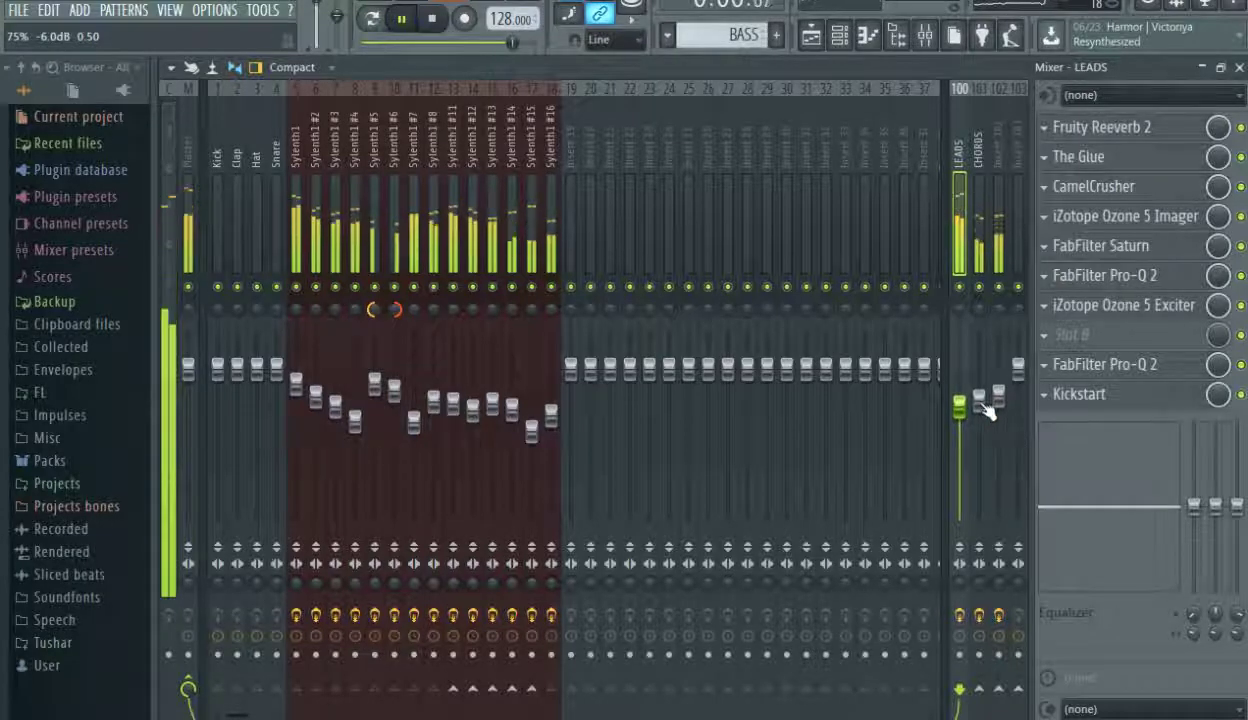
left_click_drag(960, 403, 963, 418)
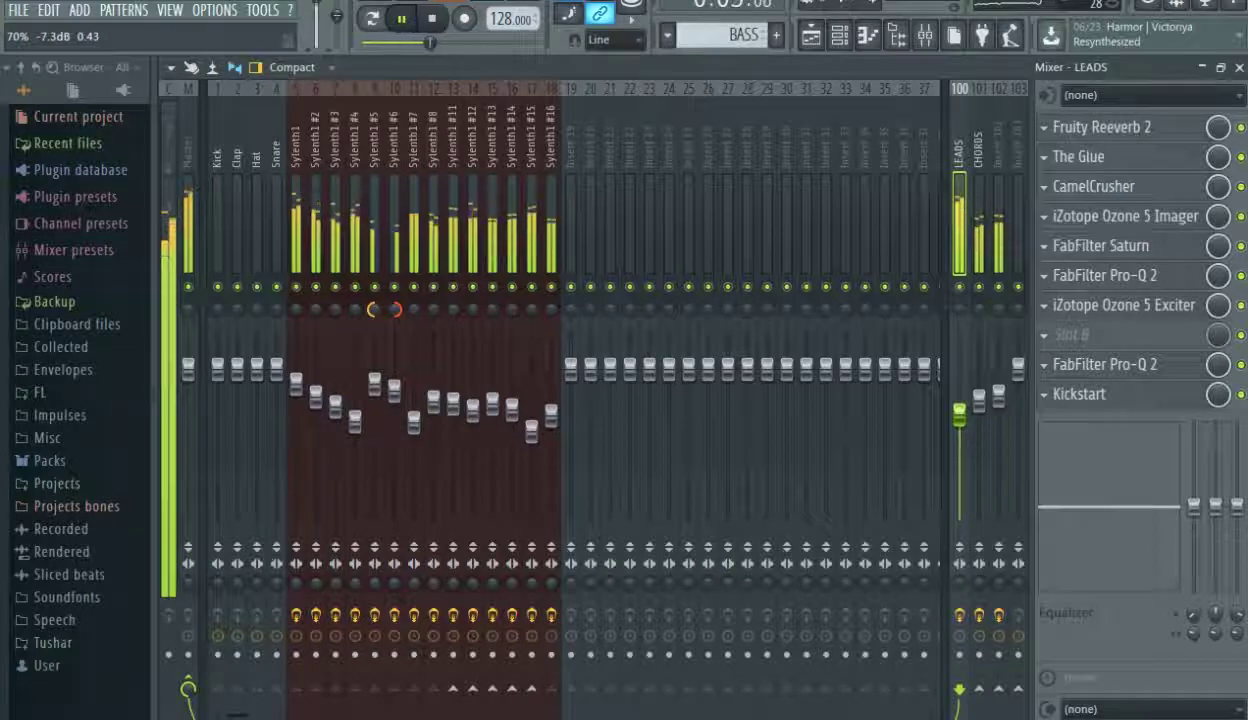
left_click(984, 404)
Raise the high-cut frequency slightly in Insert 102's FabFilter Pro-Q 2 and close the equalizer.
left_click(1002, 230)
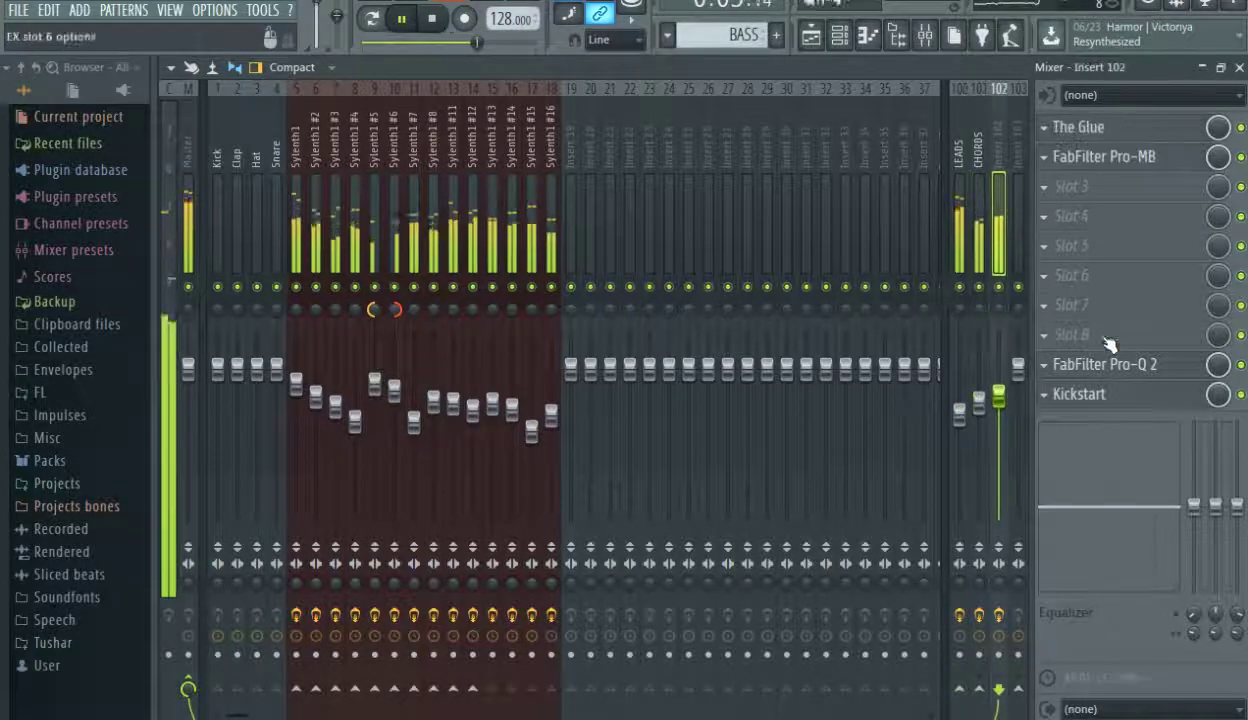
left_click(1128, 368)
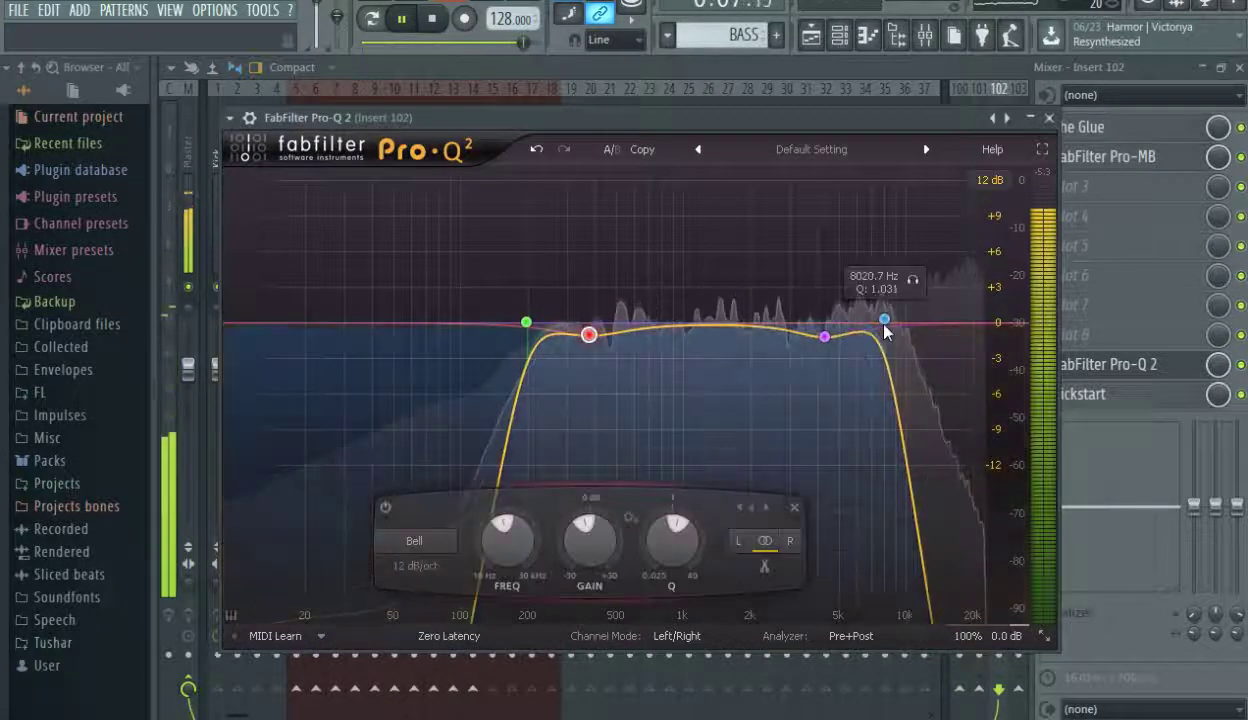
left_click_drag(907, 330, 905, 320)
left_click(1049, 118)
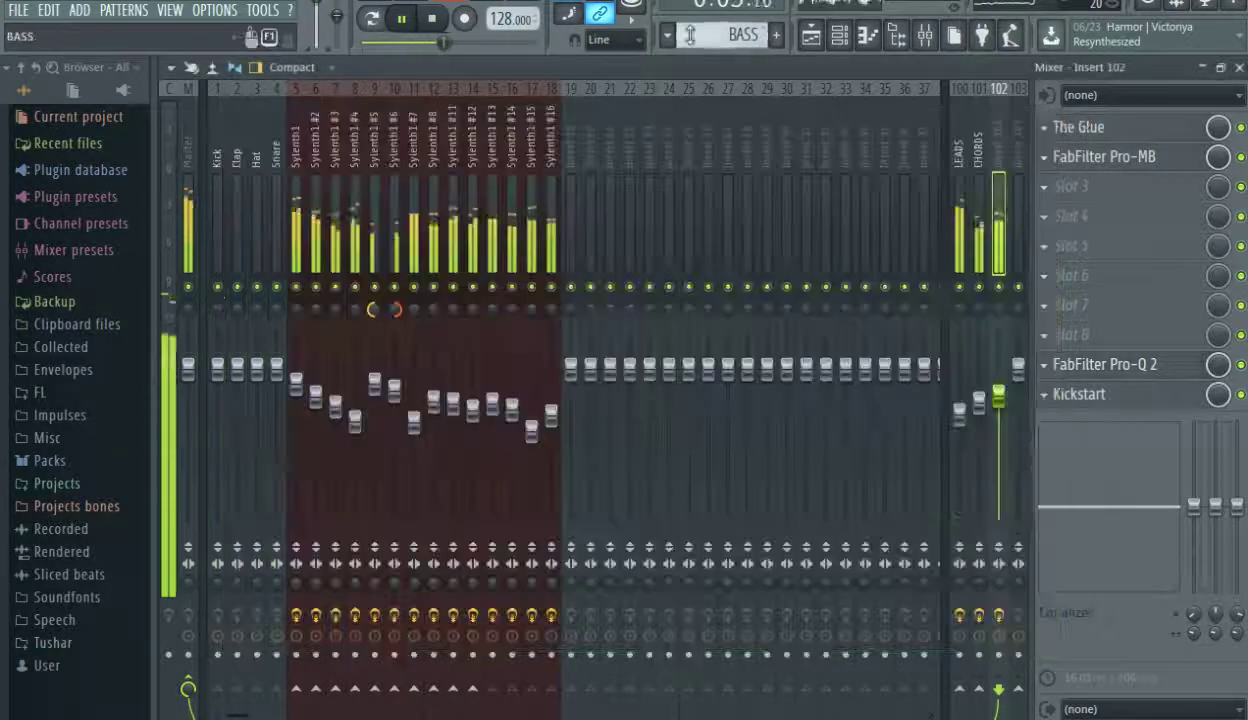
Stop playback and repeat the LEADS, CHORDS and BASS clips three more times in the playlist, filling it through bar 16.
left_click(810, 38)
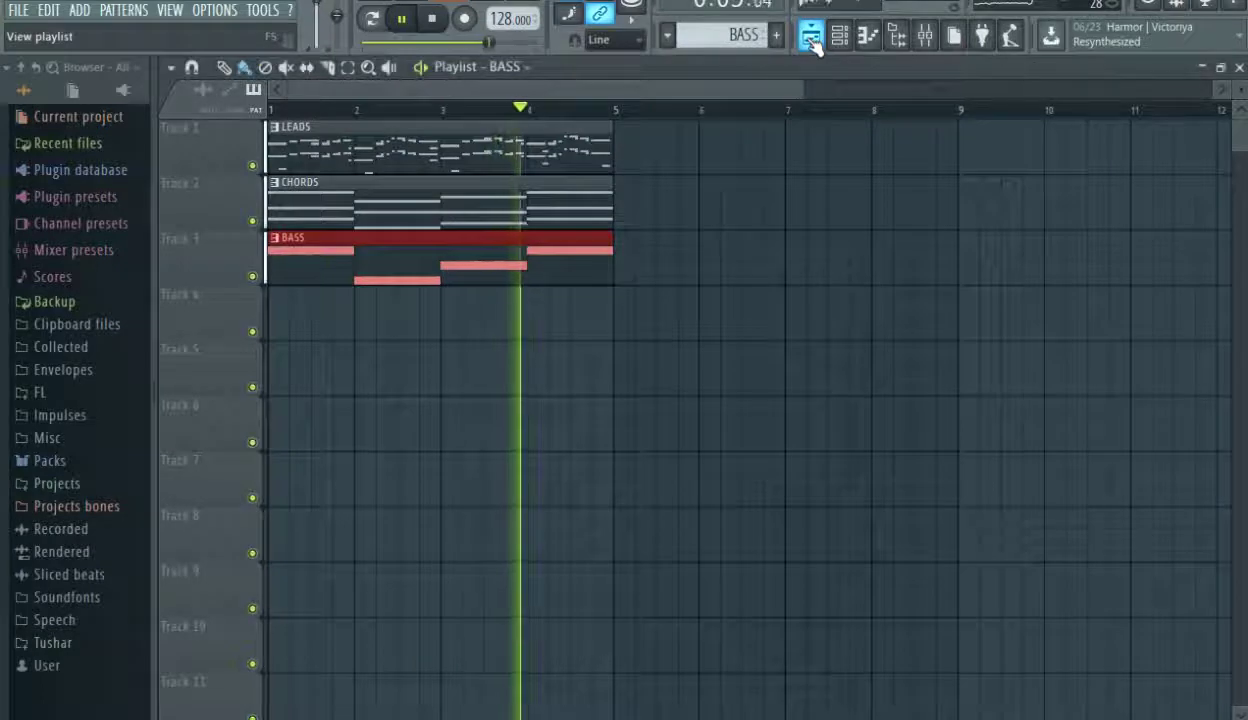
key("space")
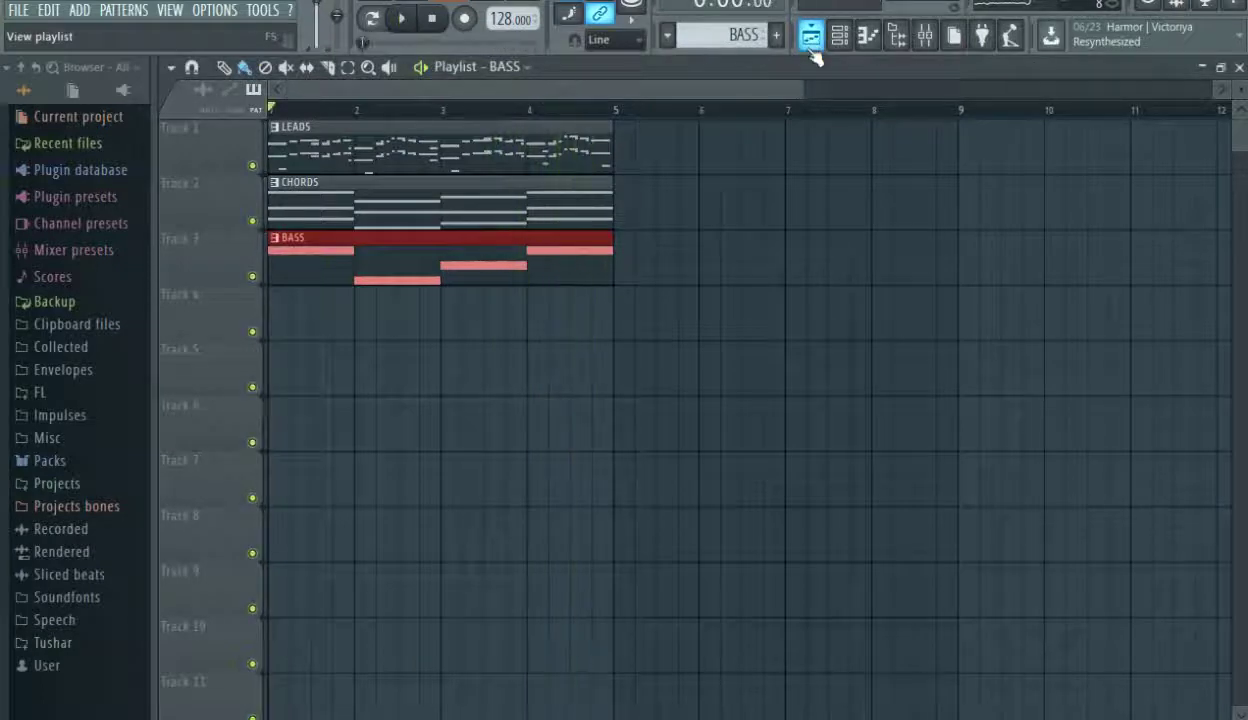
left_click_drag(798, 96, 1185, 92)
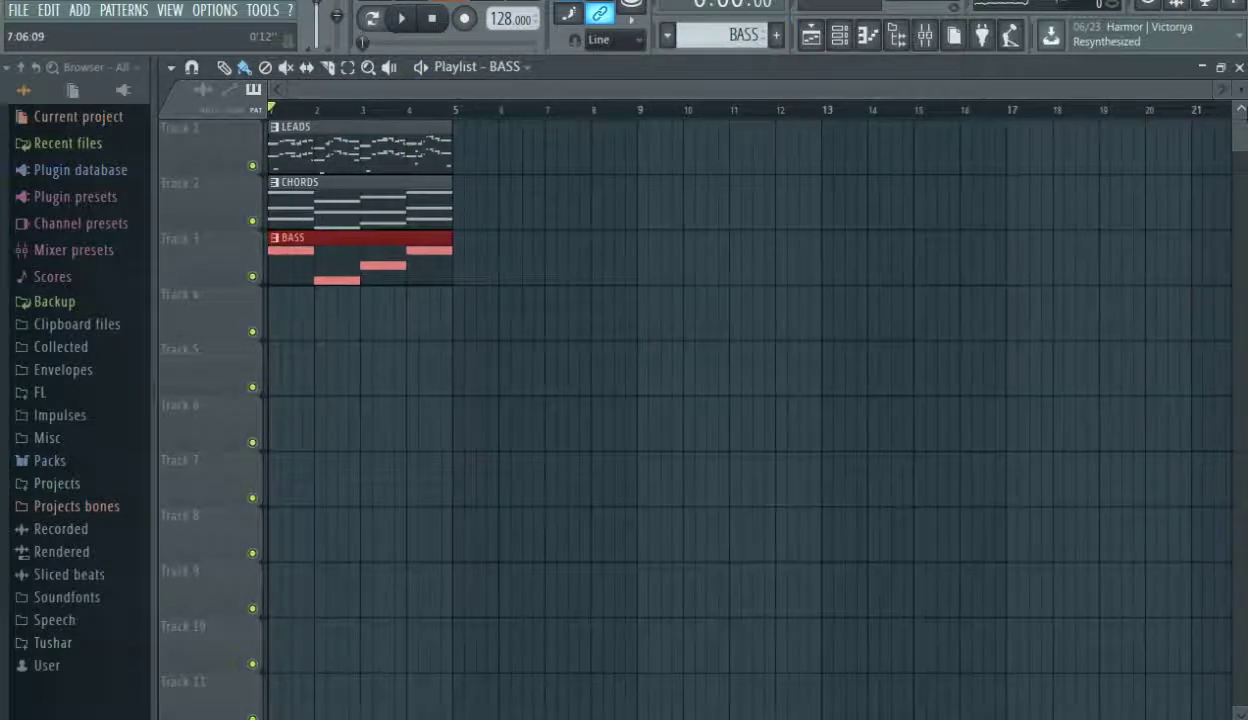
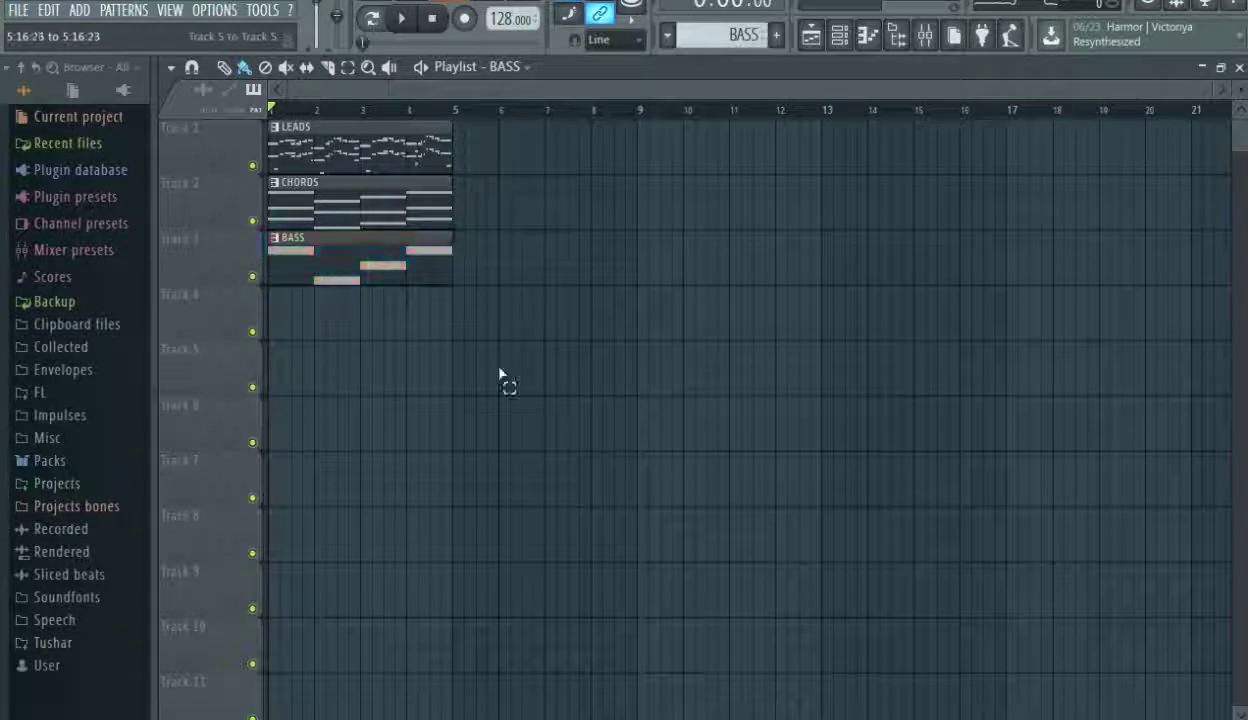
left_click_drag(500, 392, 861, 138)
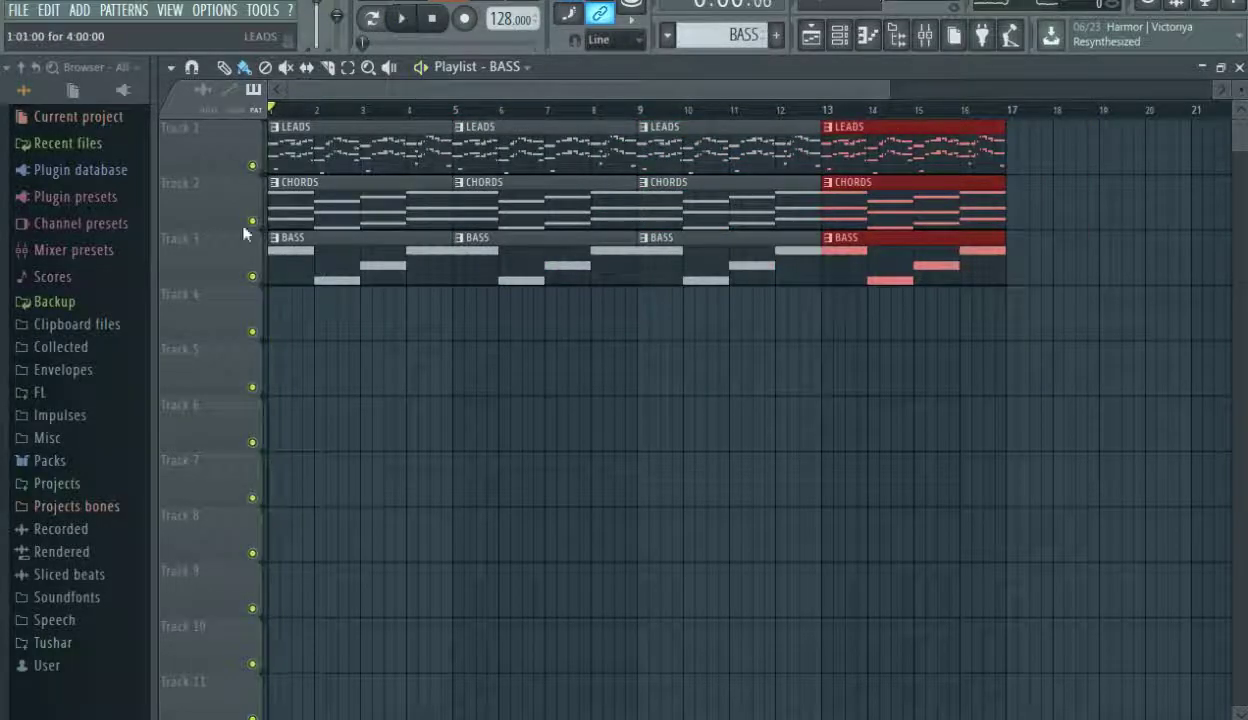
Locate the Kick 11 sample inside the FL folder of the sample browser.
left_click(55, 393)
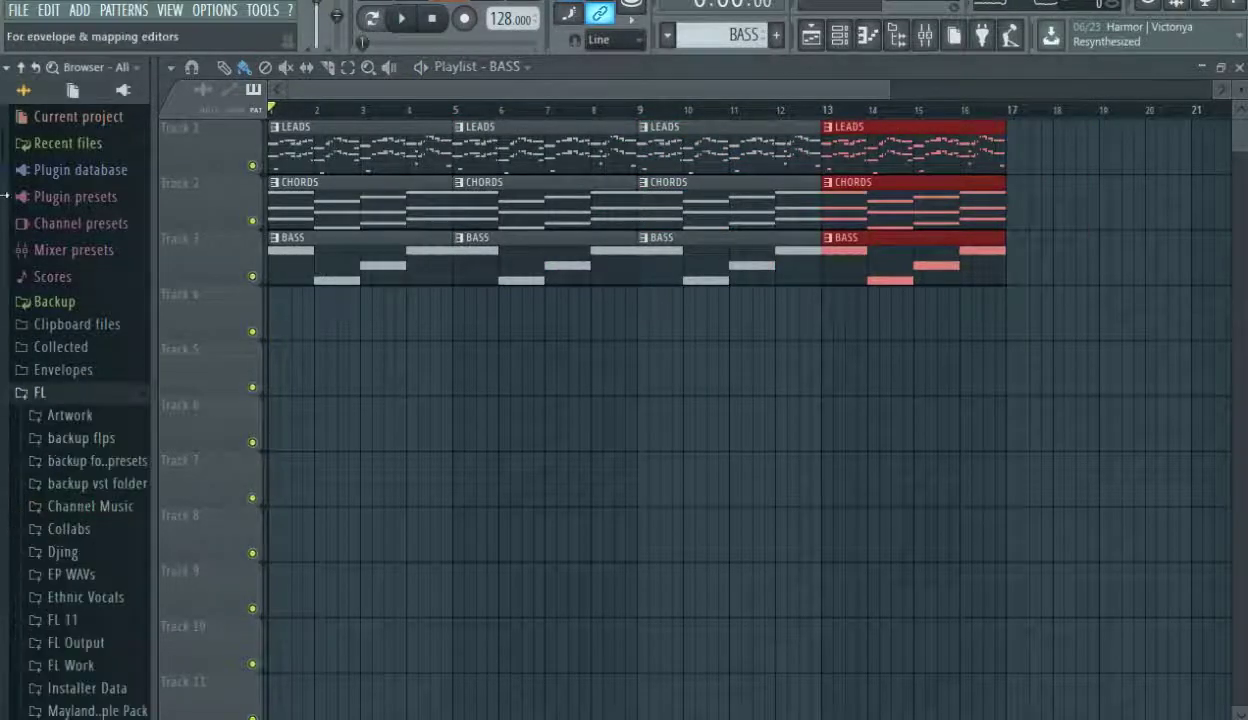
scroll(75, 400, "down", 5)
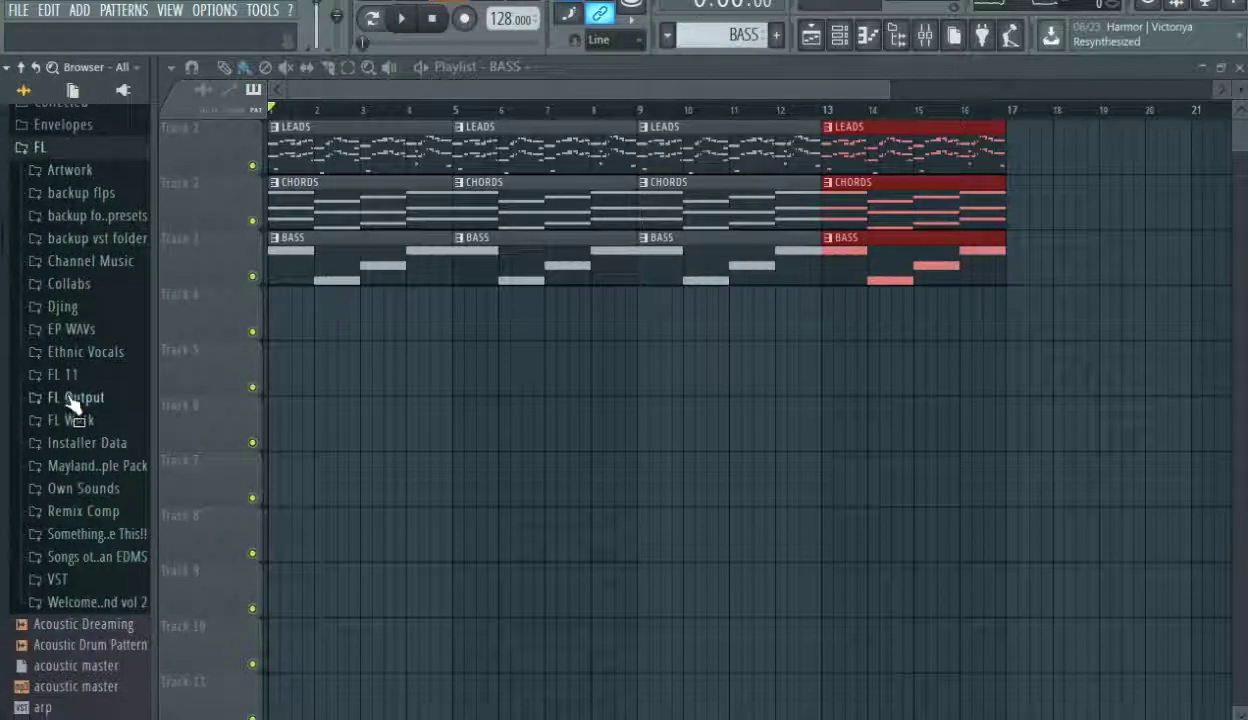
left_click(62, 374)
left_click_drag(8, 418, 2, 303)
left_click(107, 472)
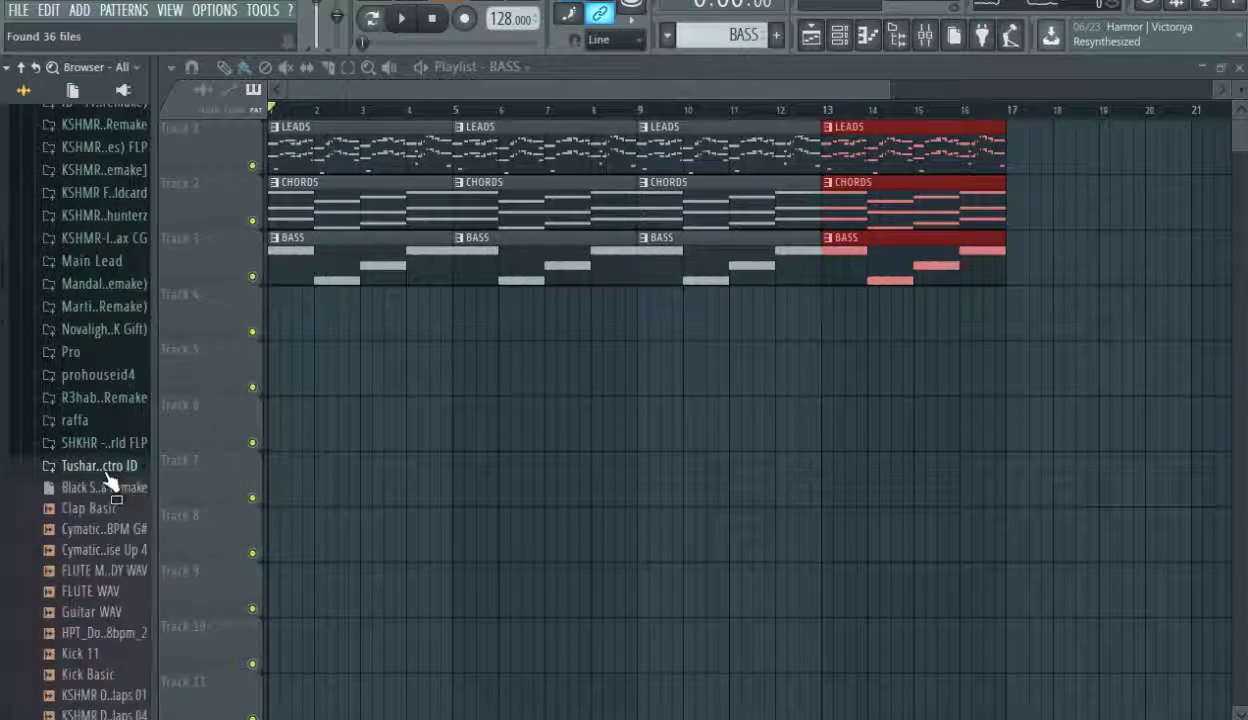
scroll(5, 428, "down", 8)
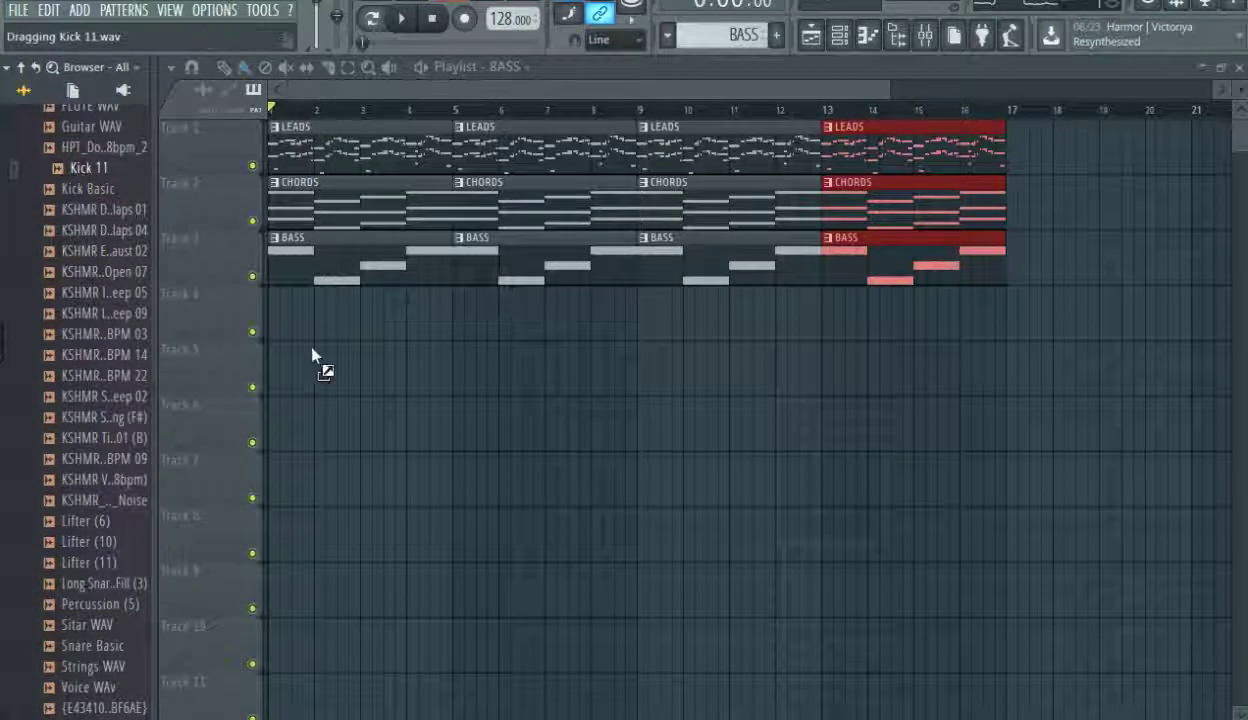
Place Kick 11 on every beat of Track 5 through bar 15, leaving bar 8 empty, and clear the kicks from bar 16.
mouse_move(277, 418)
left_mouse_down()
mouse_move(271, 370)
mouse_move(680, 363)
mouse_move(698, 375)
mouse_move(988, 349)
left_mouse_up()
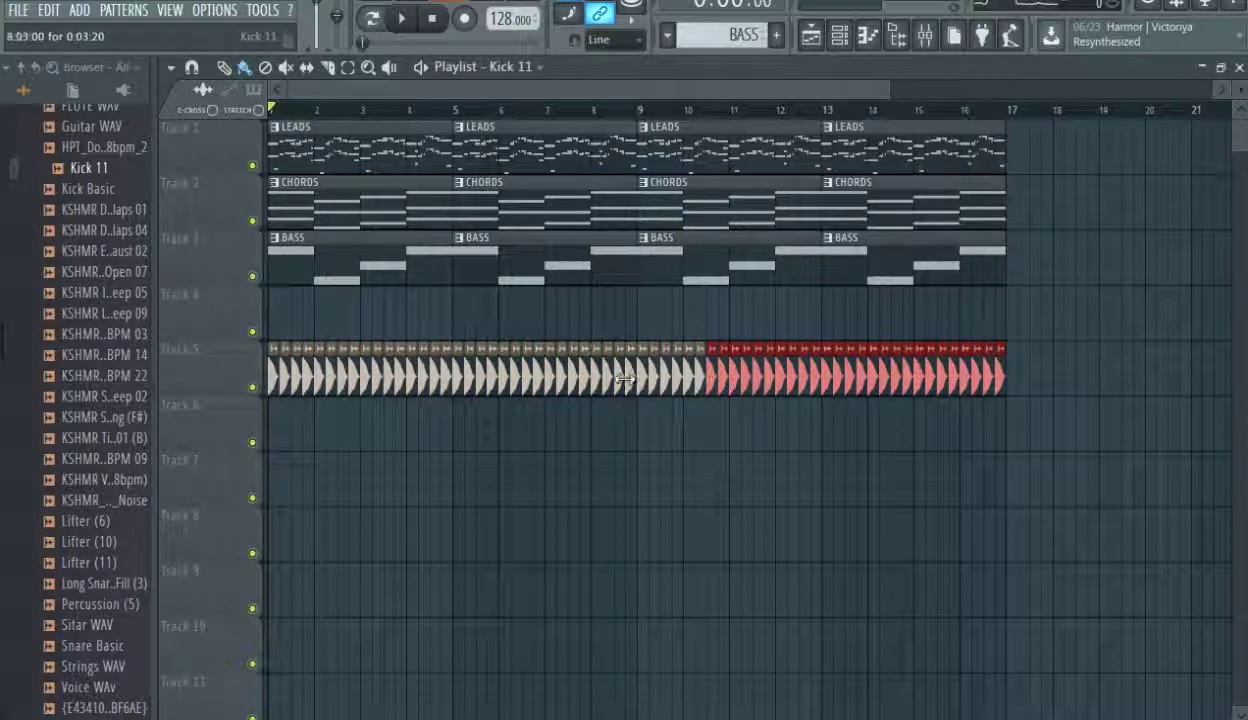
right_click(1000, 382)
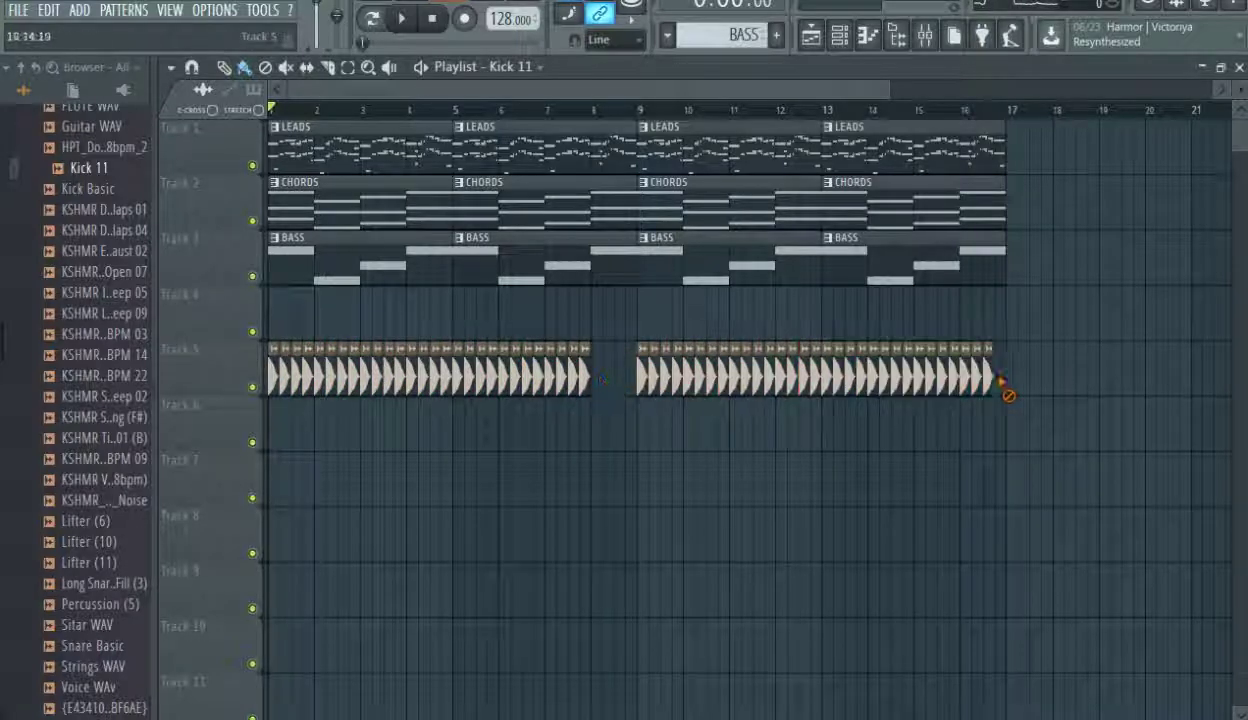
key("space")
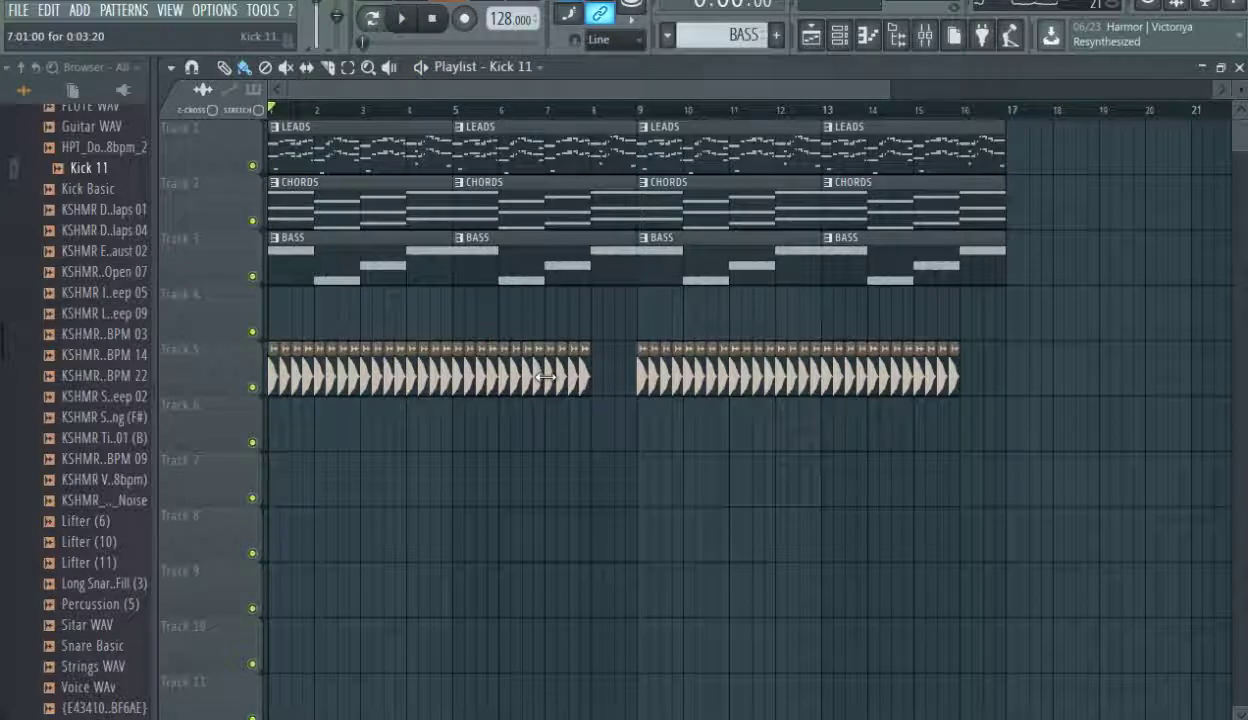
Assign the Kick 11 channel to a free mixer track and lower its fader to about -5.7 dB against the playing mix.
double_click(545, 376)
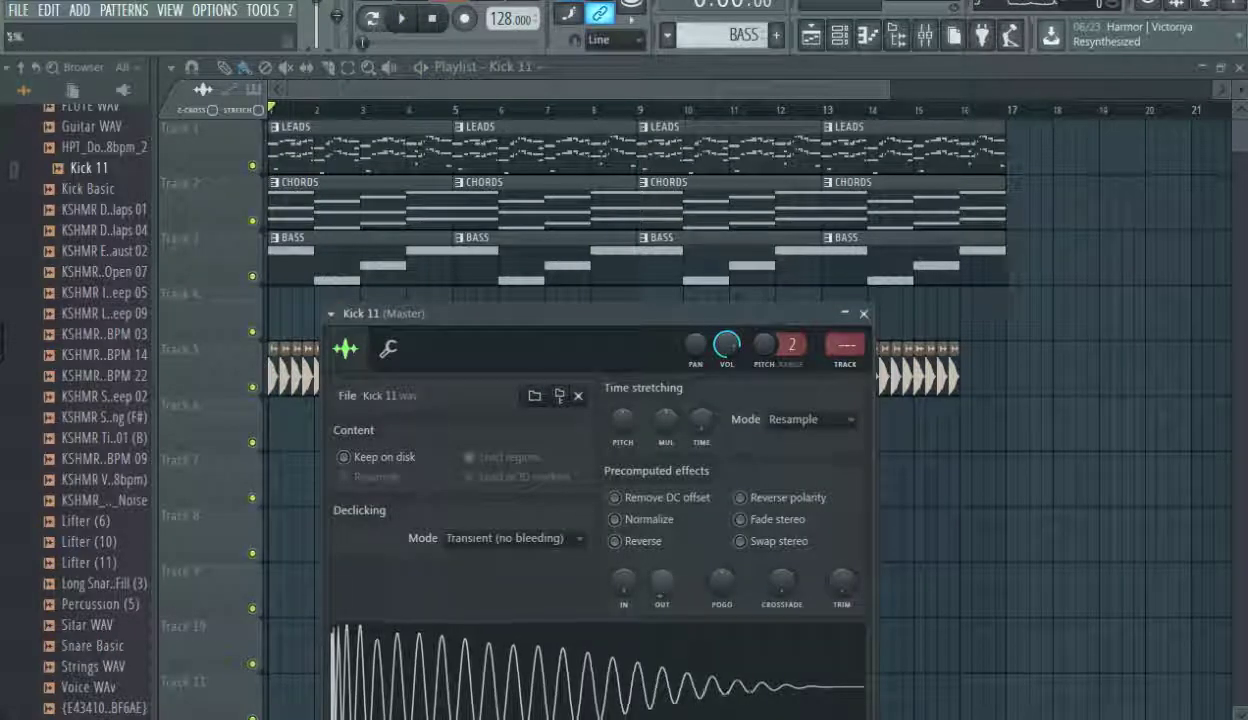
left_click(330, 313)
left_click(576, 367)
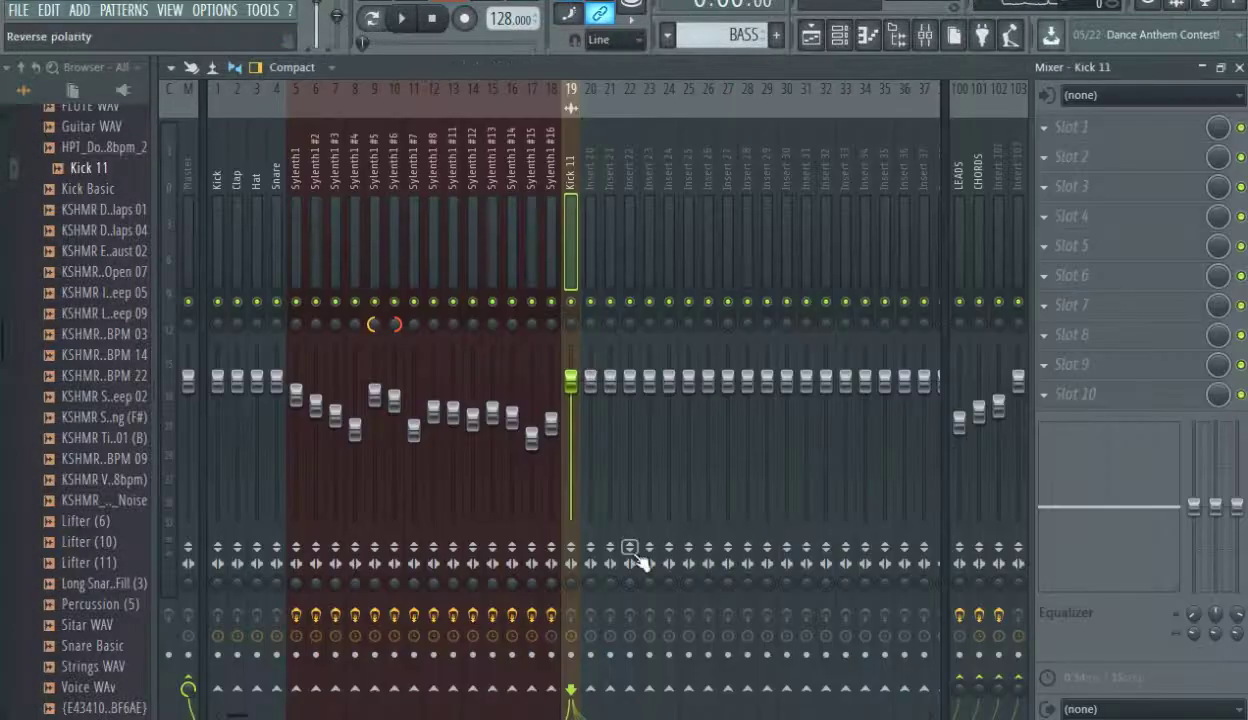
left_click_drag(570, 378, 572, 410)
key("space")
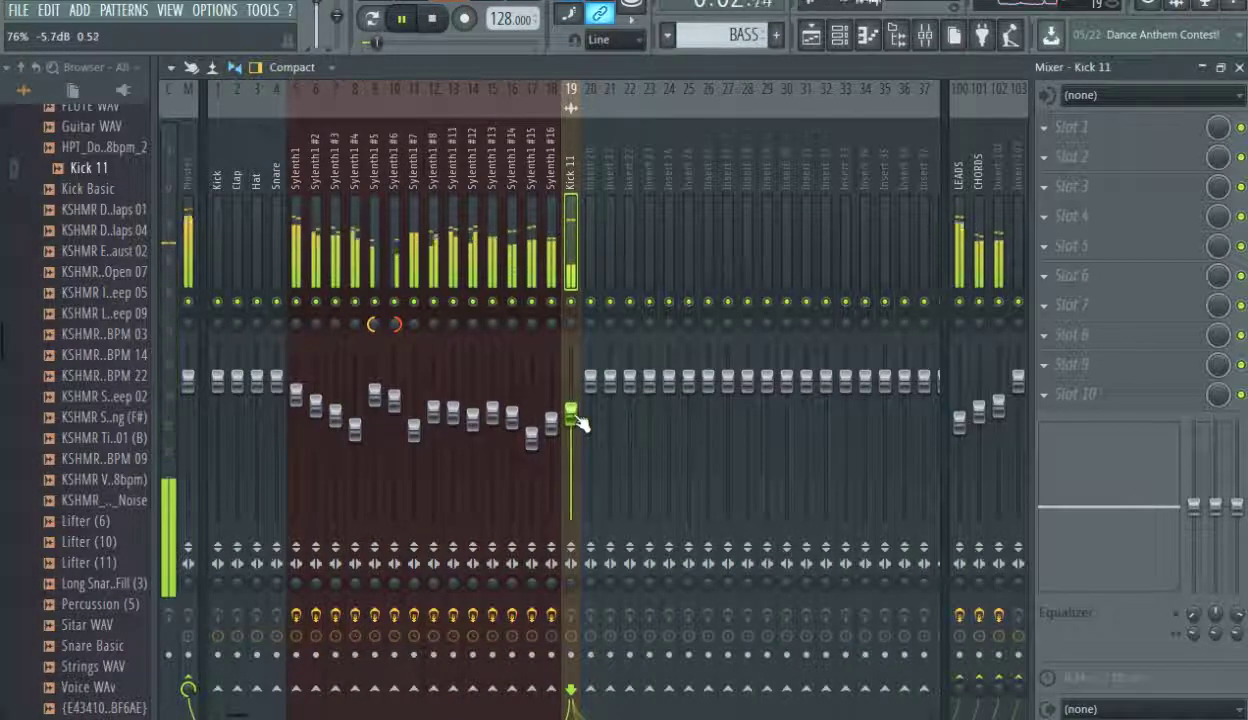
Restart playback with Kick 11 soloed, add Fruity Parametric EQ 2 to its first slot, and dip band 4 slightly around 828 Hz.
key("space")
key("space")
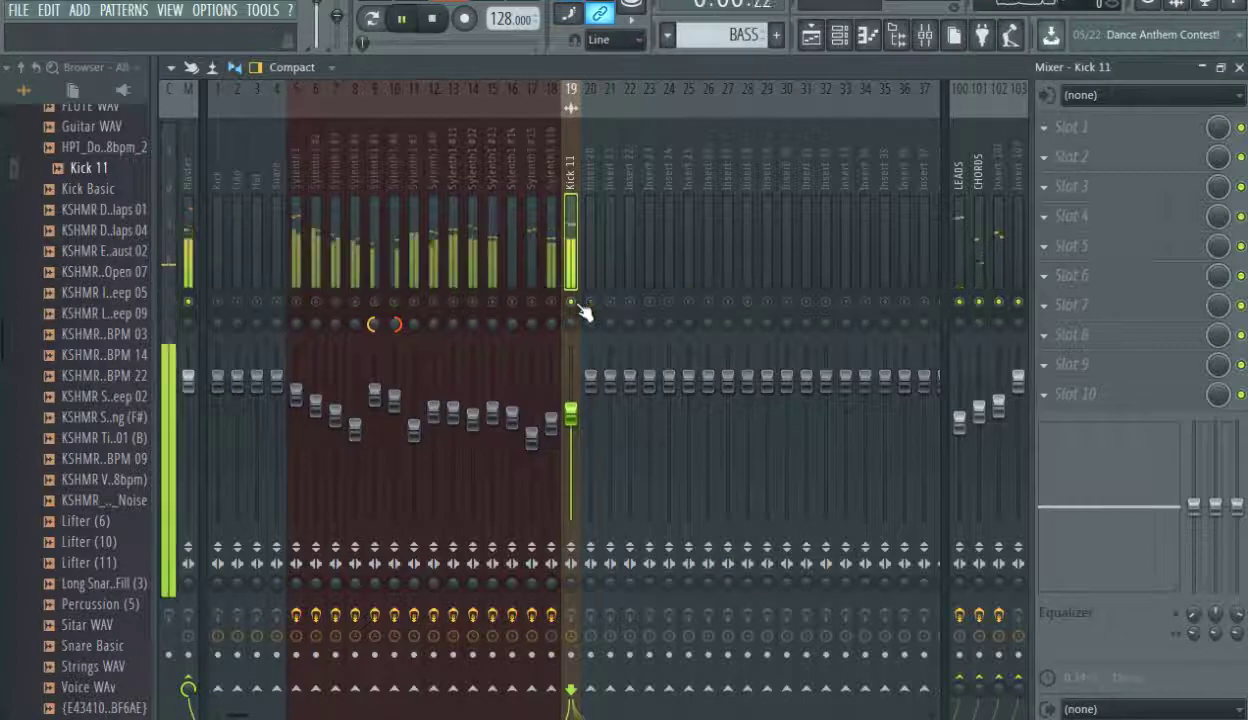
left_click(1070, 128)
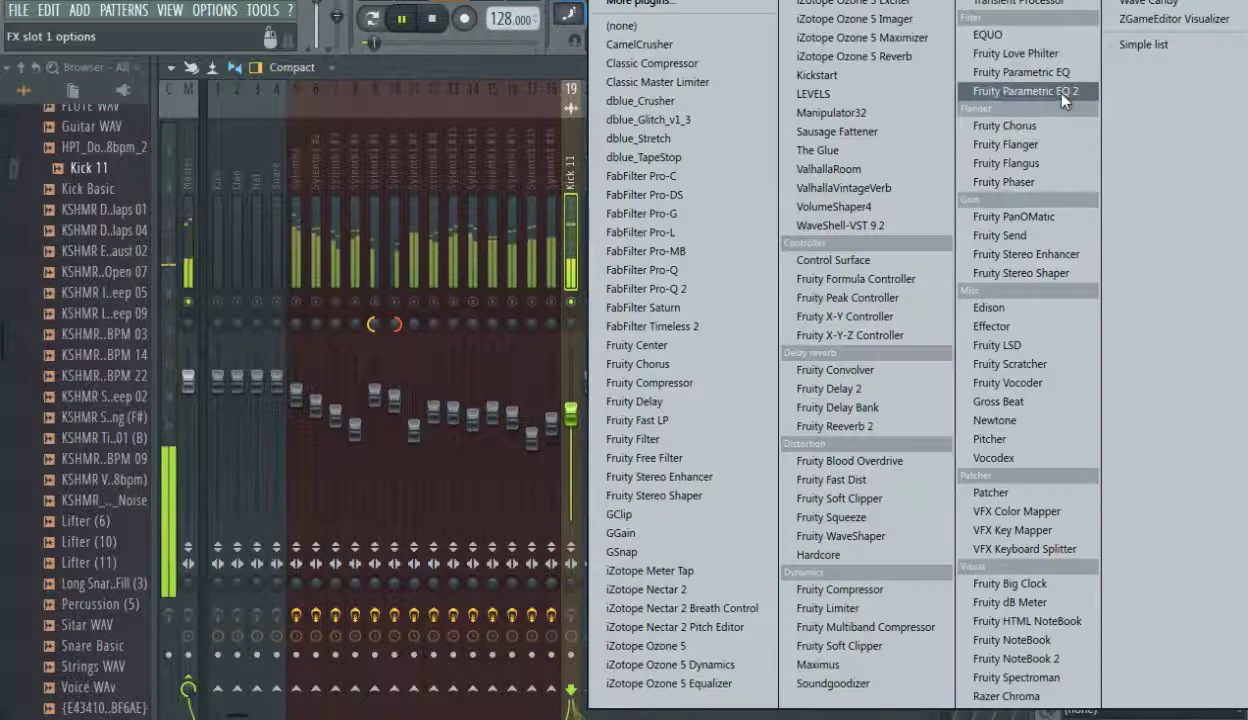
left_click(1034, 91)
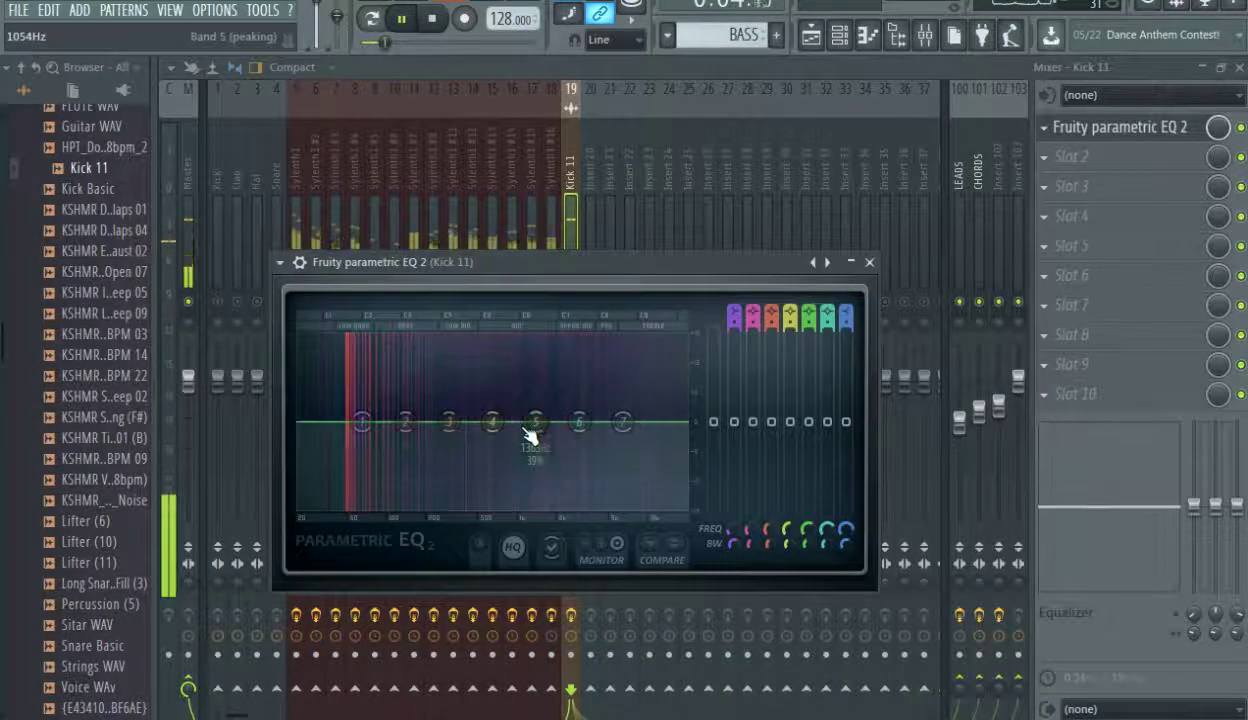
left_click_drag(492, 421, 507, 438)
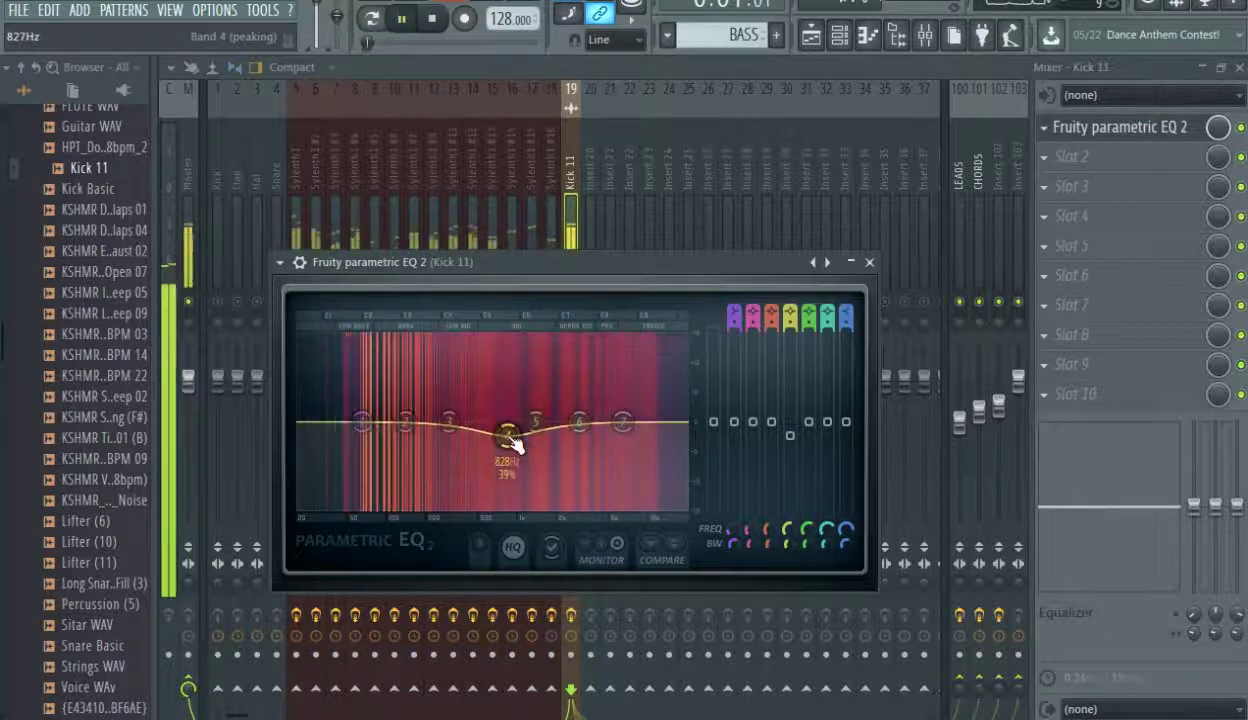
Pull Kick 11's EQ band 1 down to -18 dB at about 31 Hz with a steep order, and close the equalizer.
left_click_drag(364, 423, 303, 520)
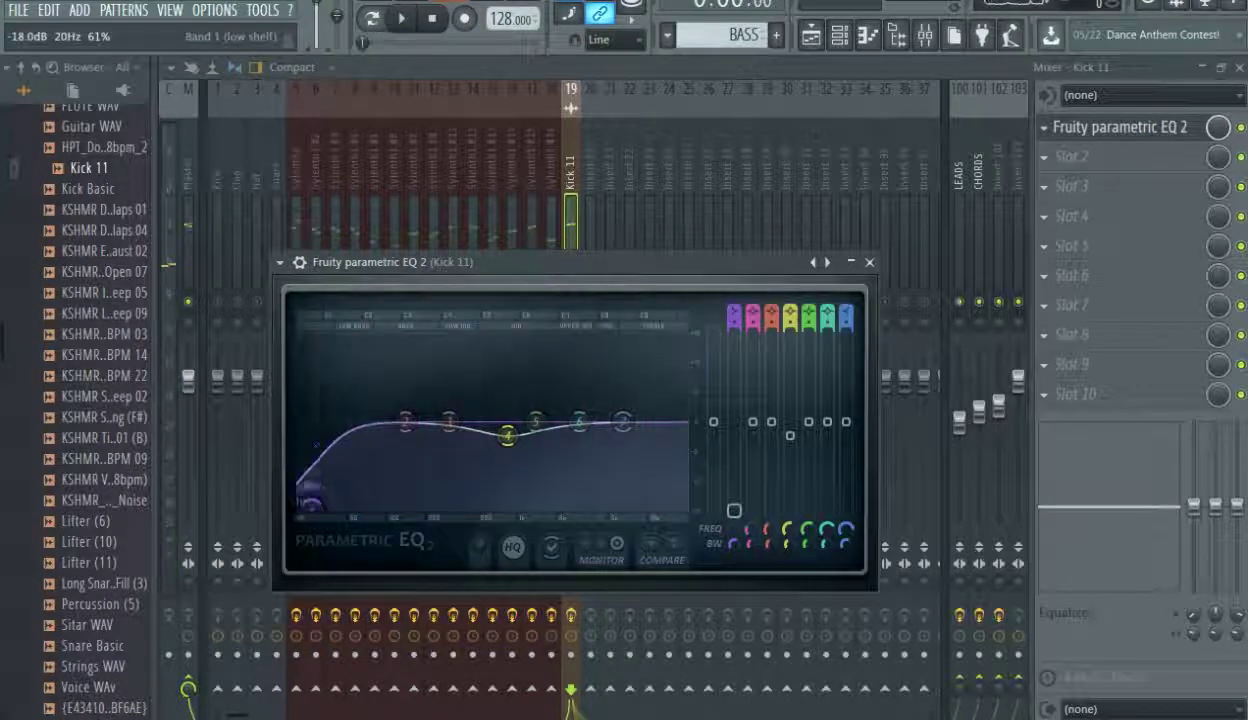
right_click(325, 513)
mouse_move(355, 581)
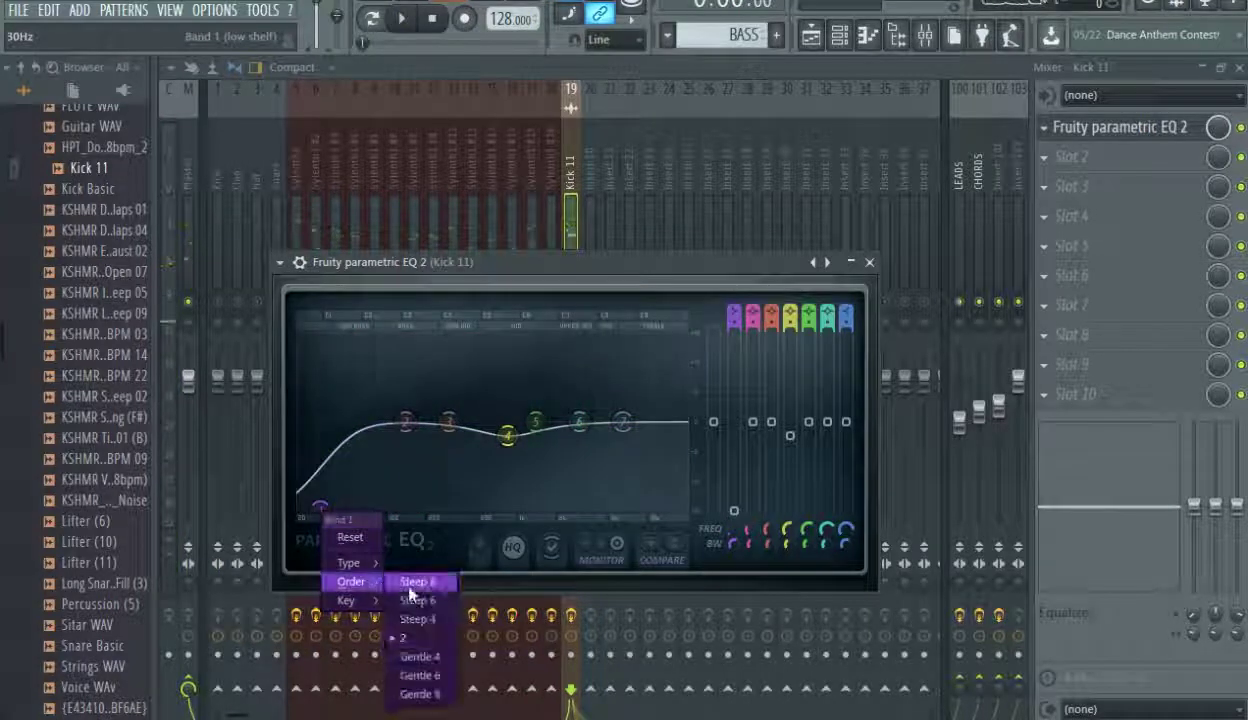
left_click(413, 598)
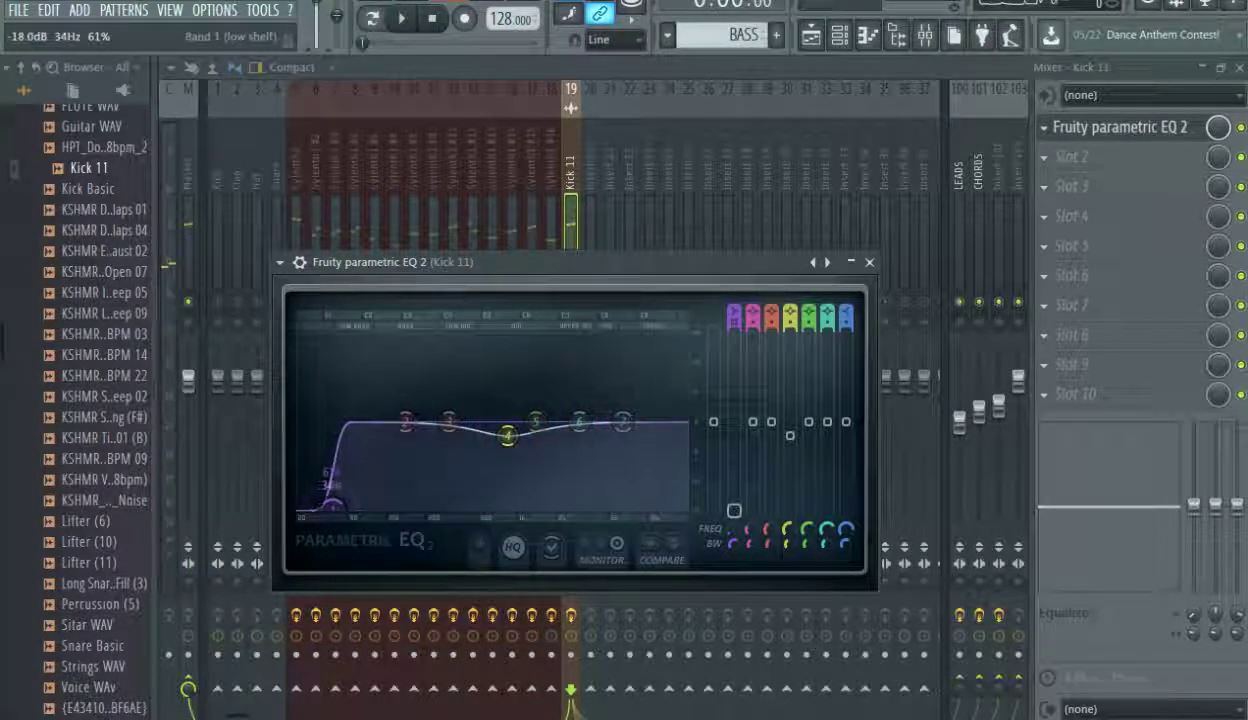
key("space")
left_click_drag(340, 520, 320, 510)
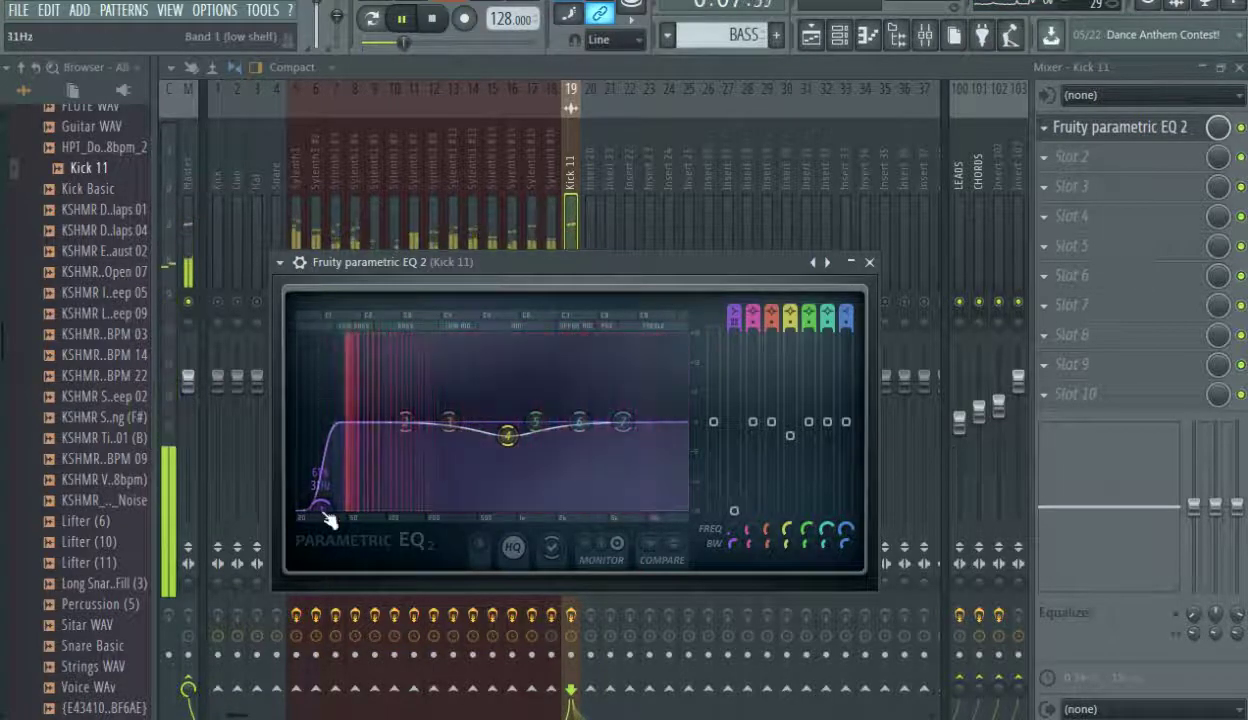
left_click(869, 262)
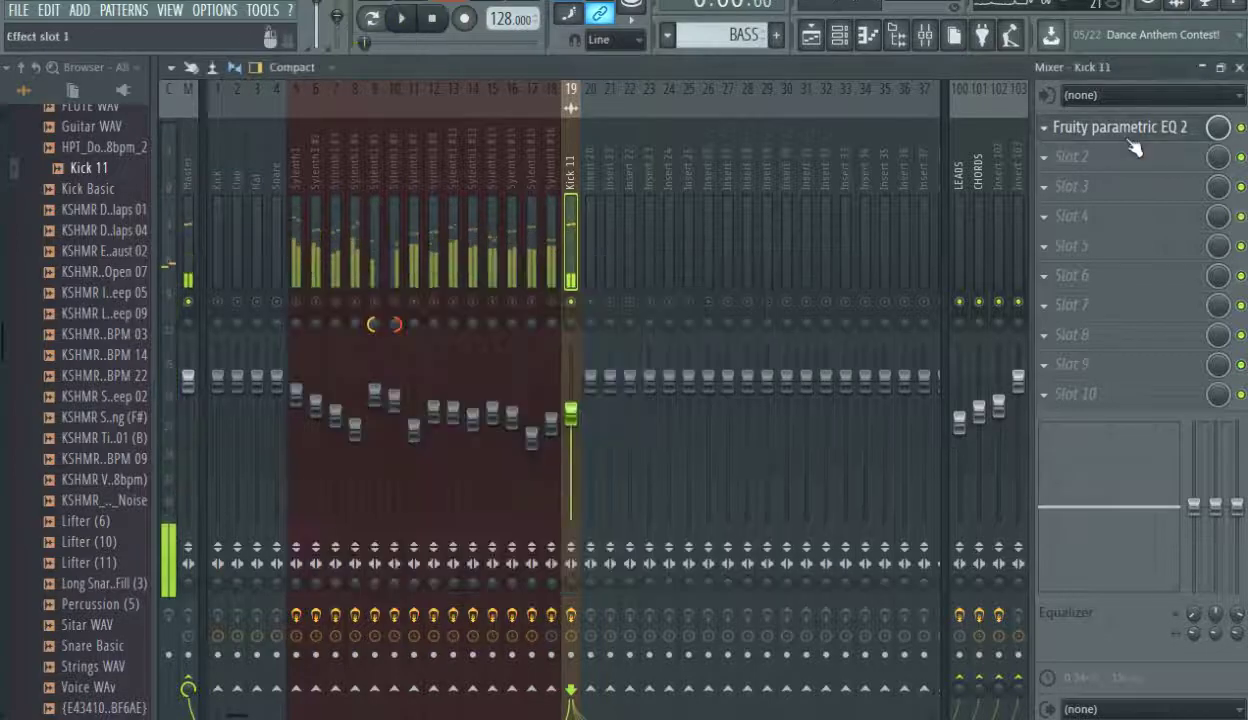
Add Fruity Stereo Enhancer to Kick 11's second slot, reduce its stereo separation, and close it.
left_click(1080, 160)
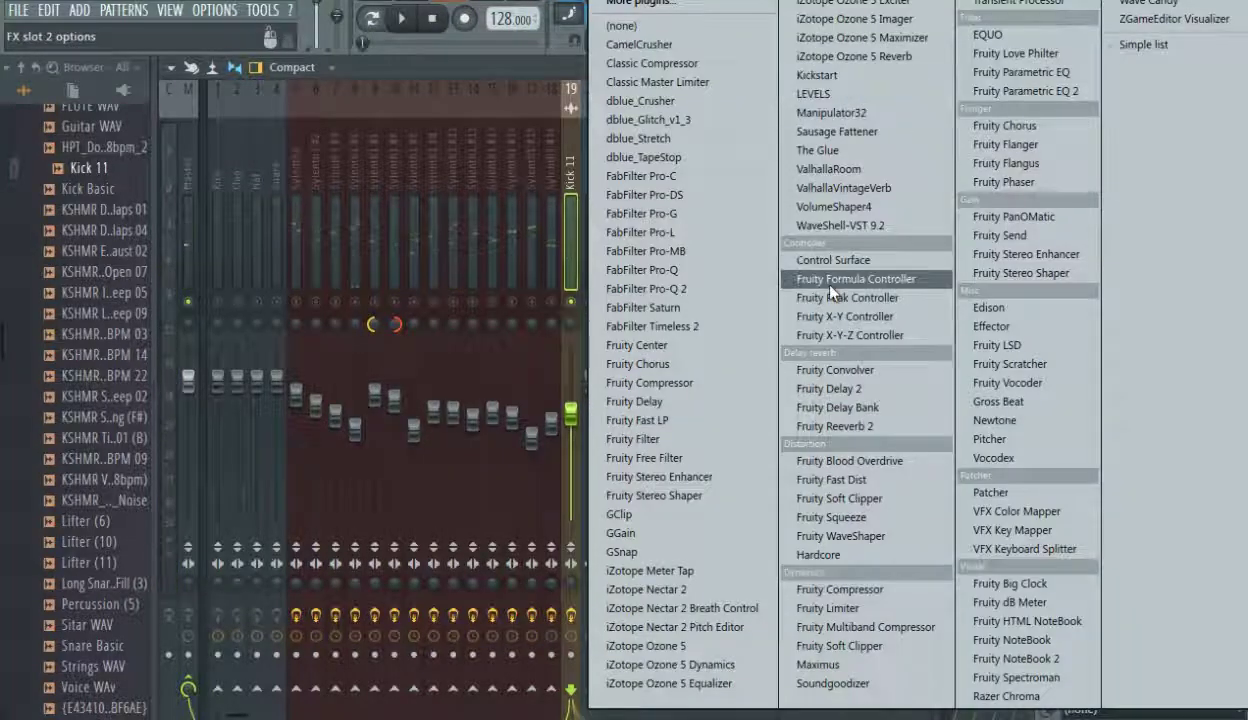
left_click(1025, 253)
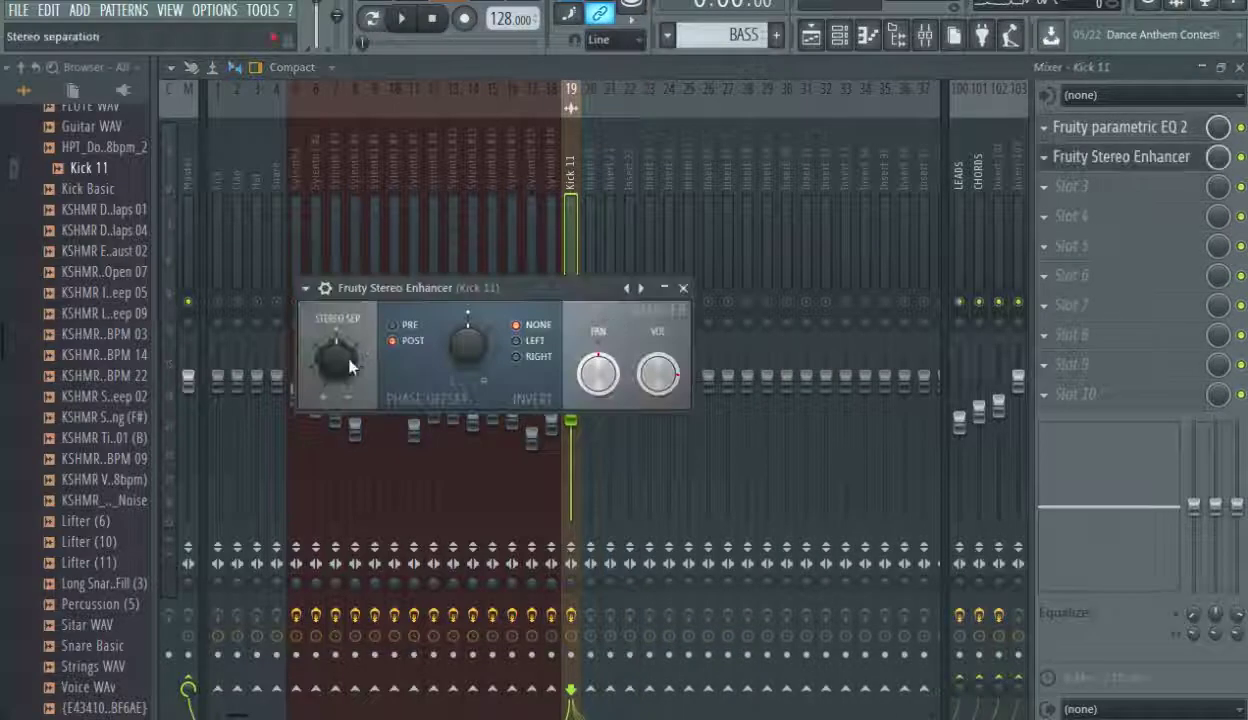
key("space")
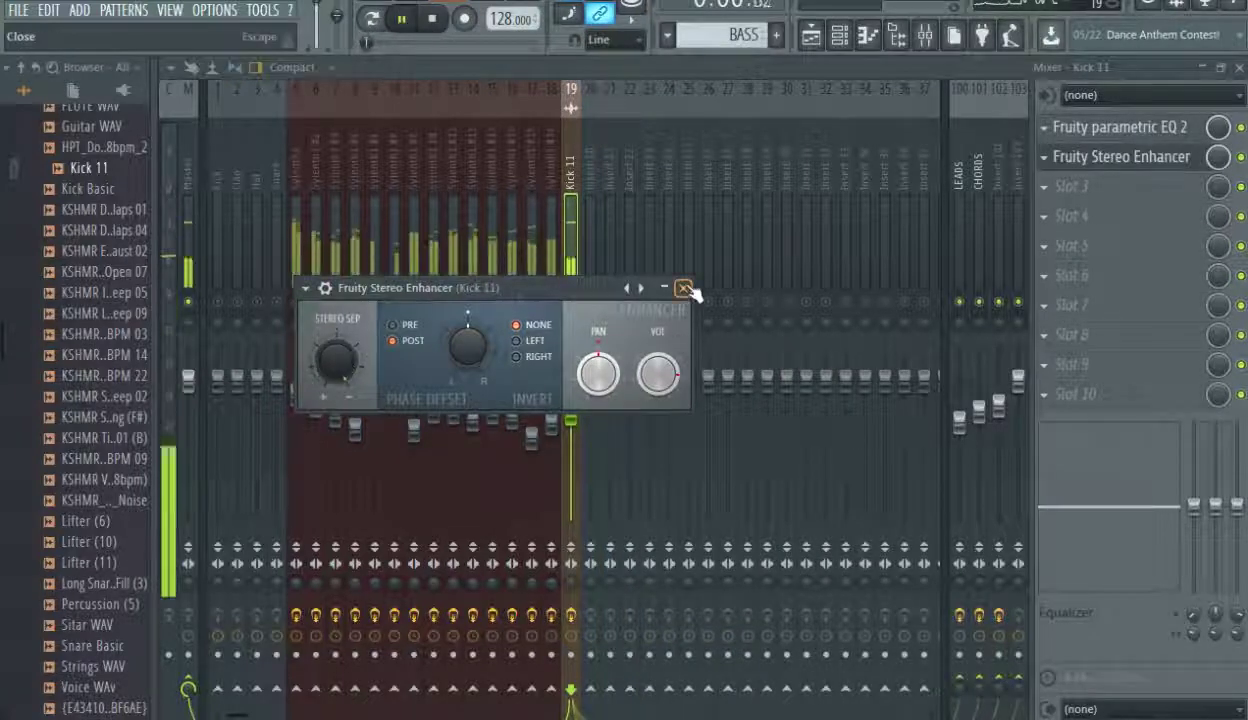
left_click(683, 288)
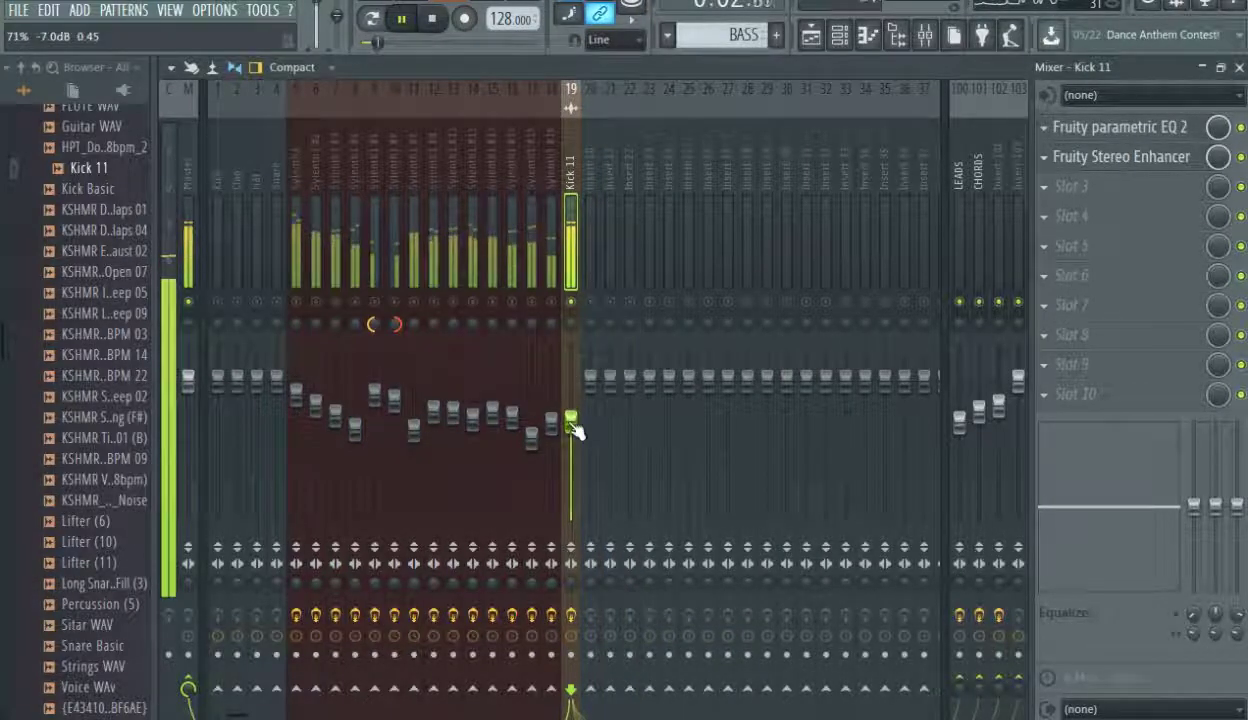
Unsolo Kick 11 and set its fader to about -5.9 dB while the full mix plays.
right_click(573, 305)
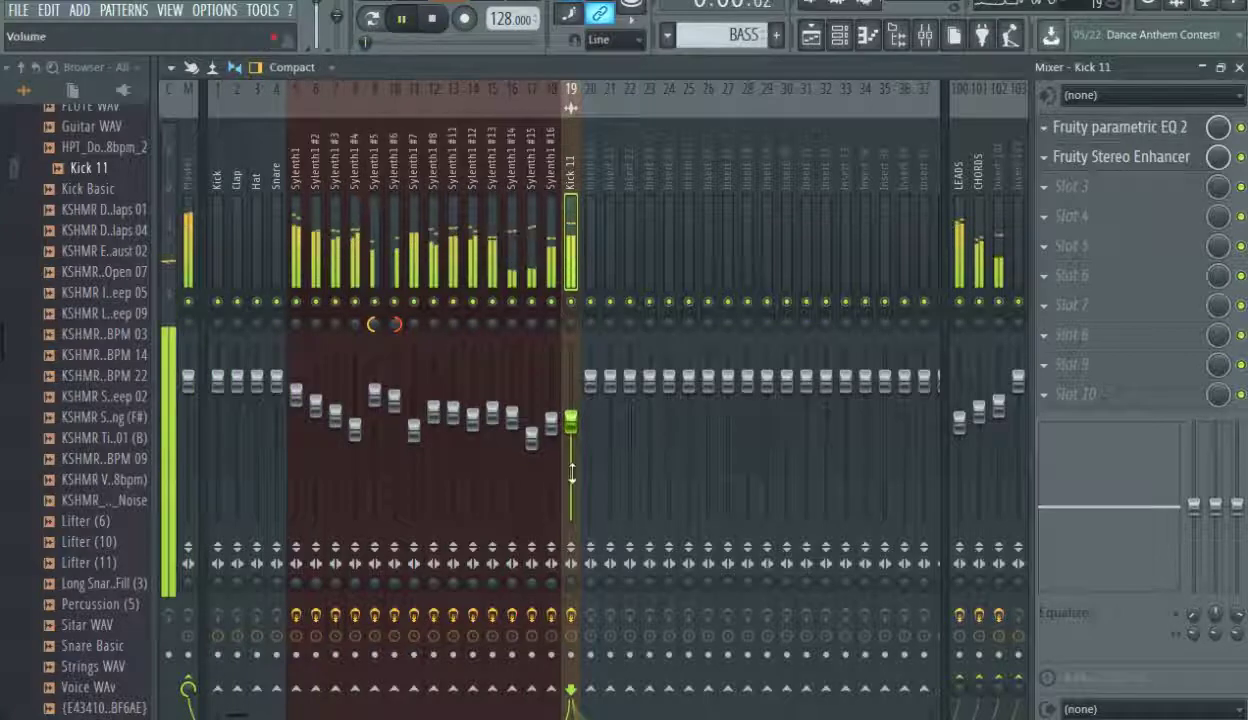
left_click_drag(572, 423, 573, 414)
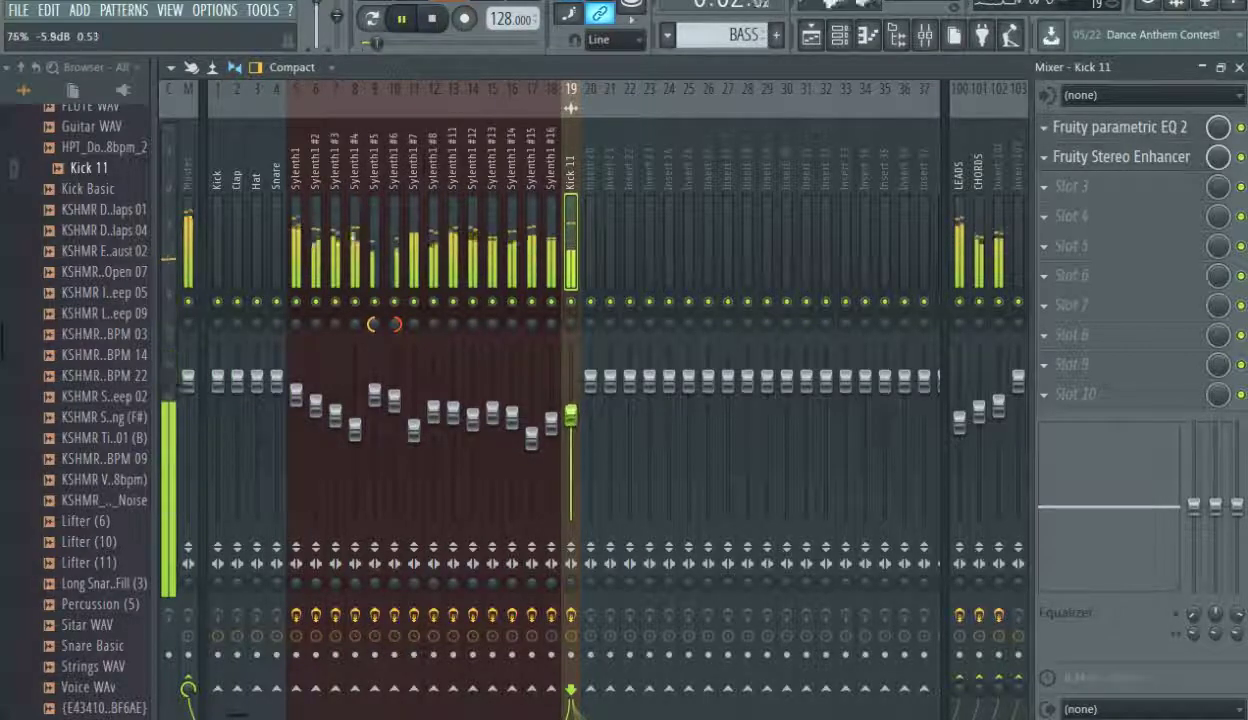
left_click(811, 35)
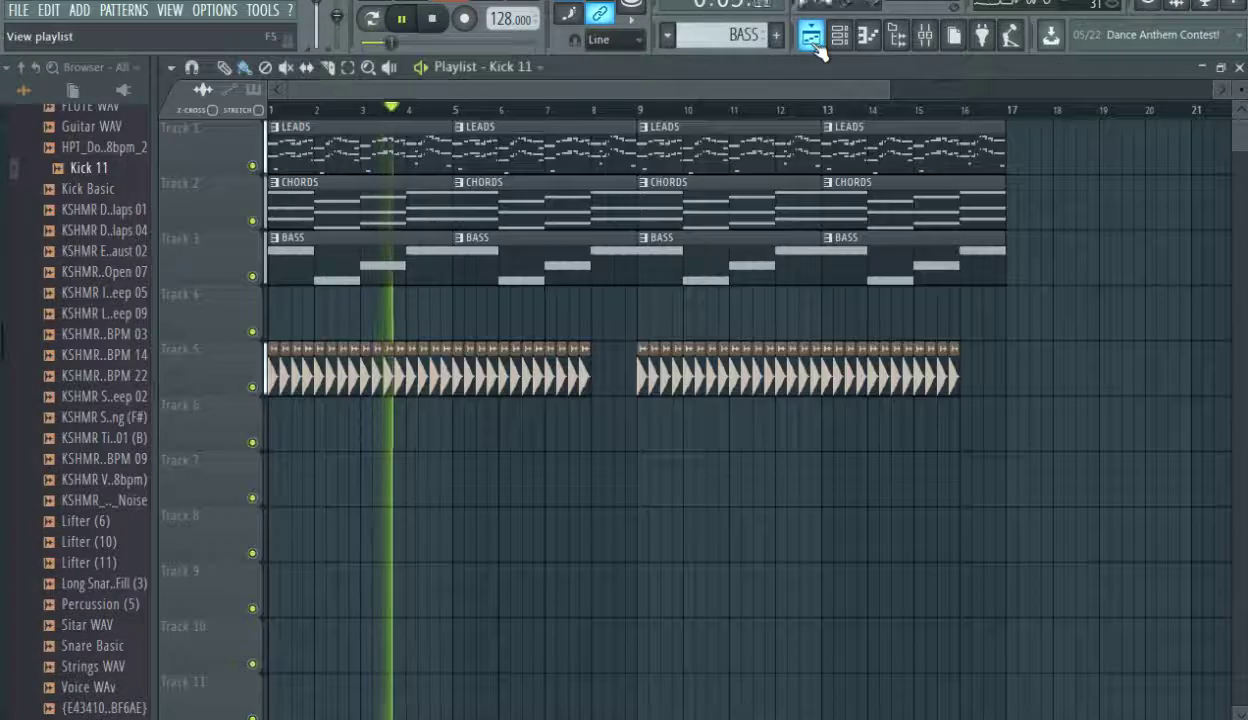
left_click(924, 40)
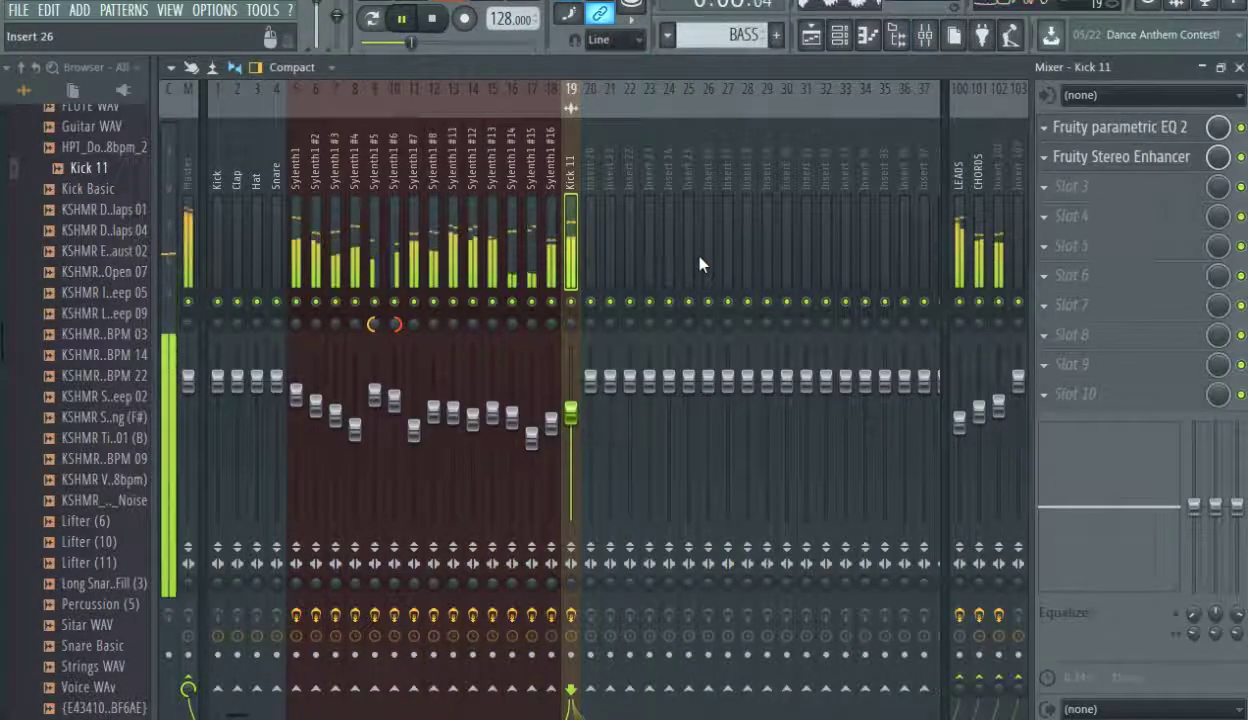
Return to the playlist, stop playback, and audition the KSHMR Drop Claps 01 and 04 samples.
left_click(811, 36)
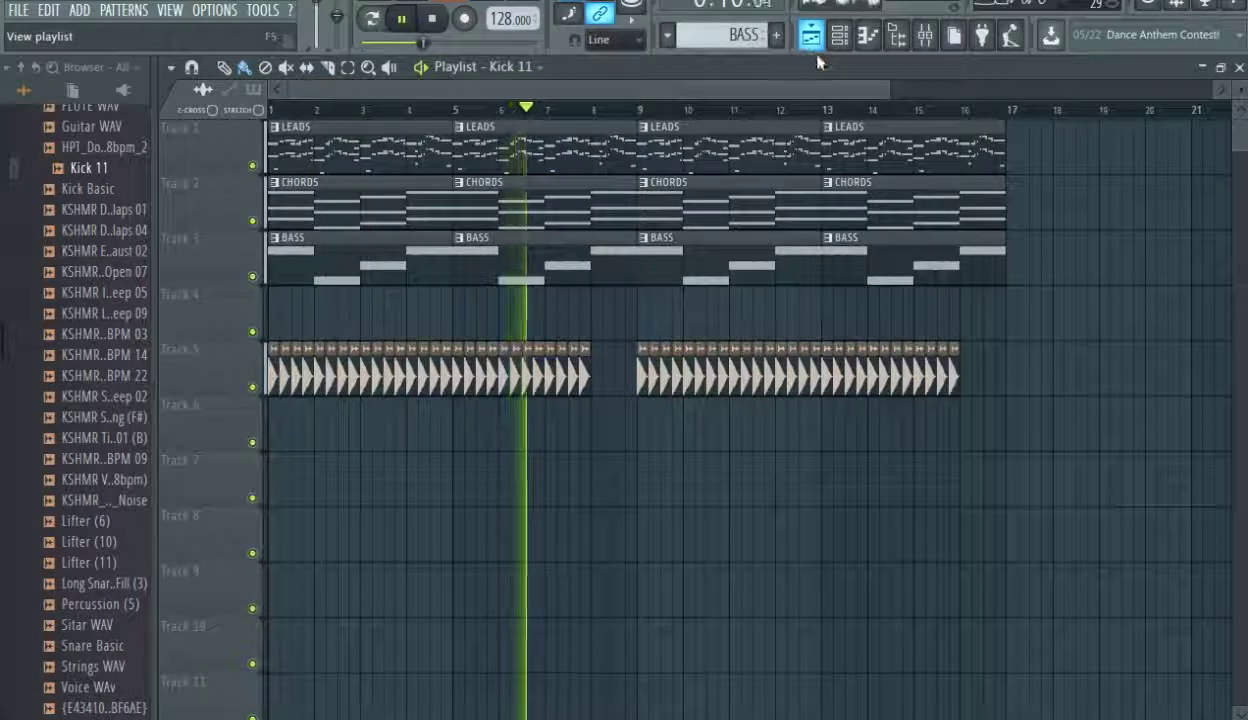
left_click_drag(892, 88, 950, 88)
key("space")
left_click(112, 209)
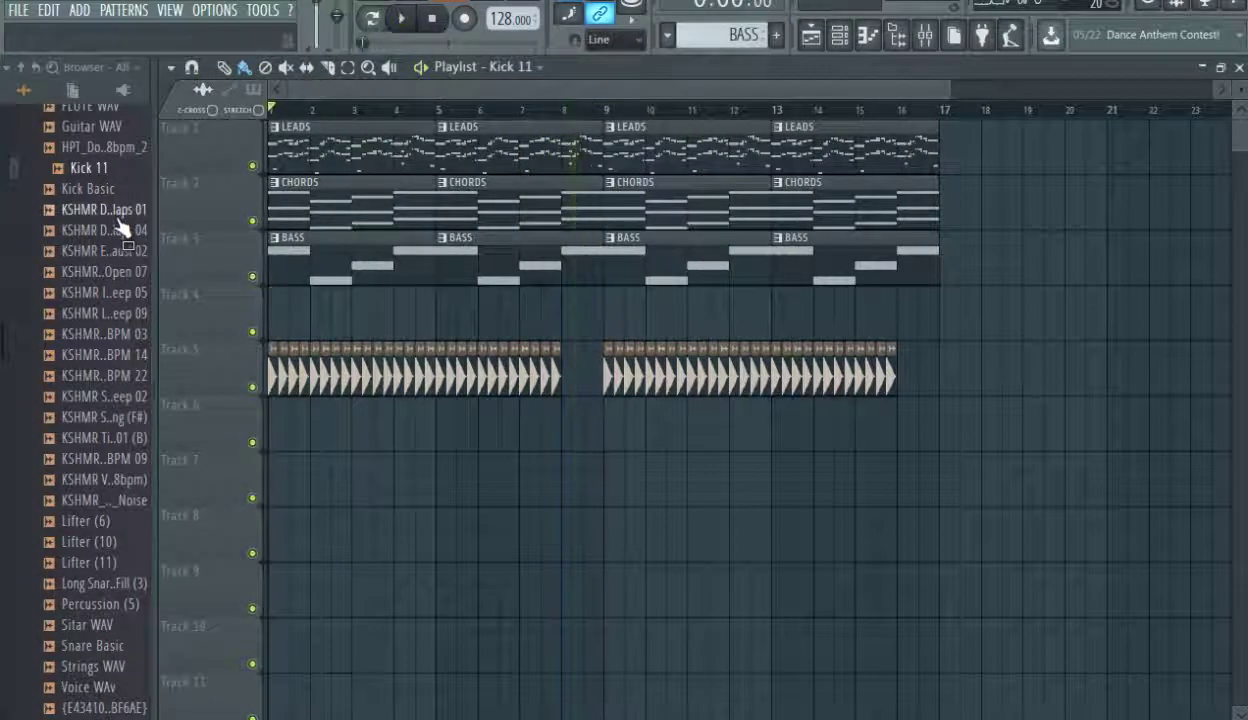
left_click(118, 230)
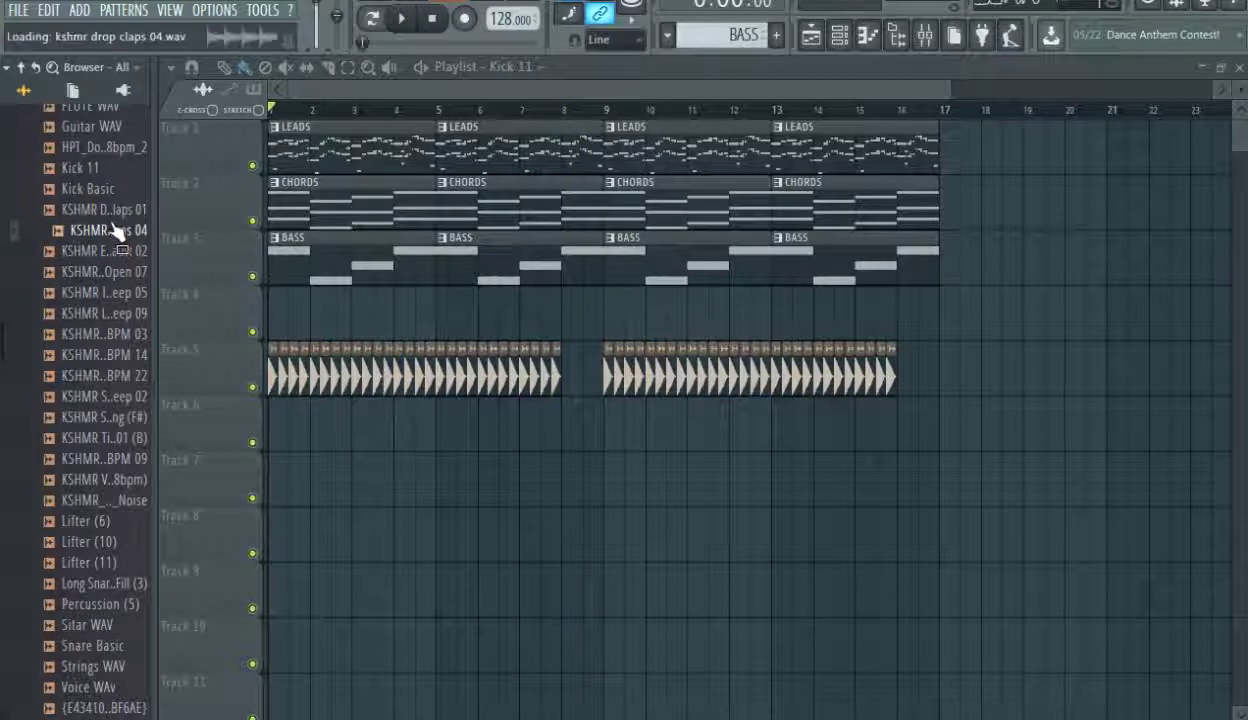
Place KSHMR Drop Claps 01 repeatedly on Track 6 from bar 1 through bar 16, leaving bar 8 empty.
left_click_drag(110, 212, 259, 428)
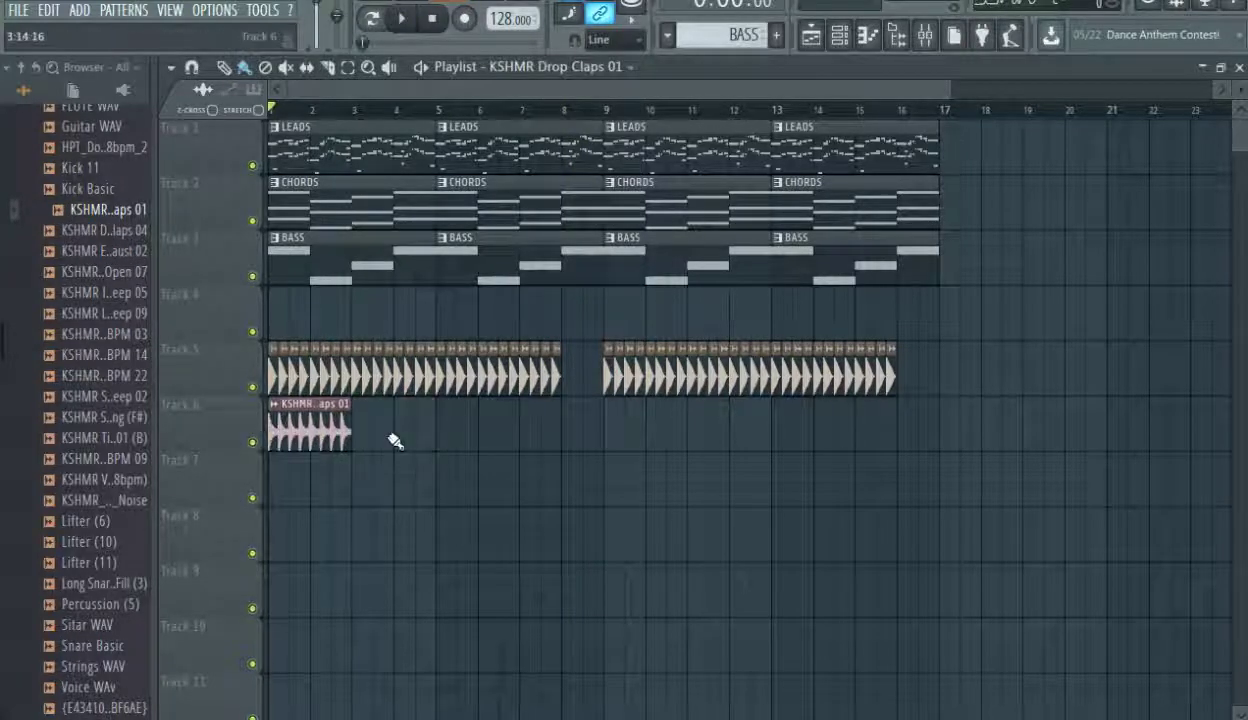
left_click_drag(360, 441, 887, 416)
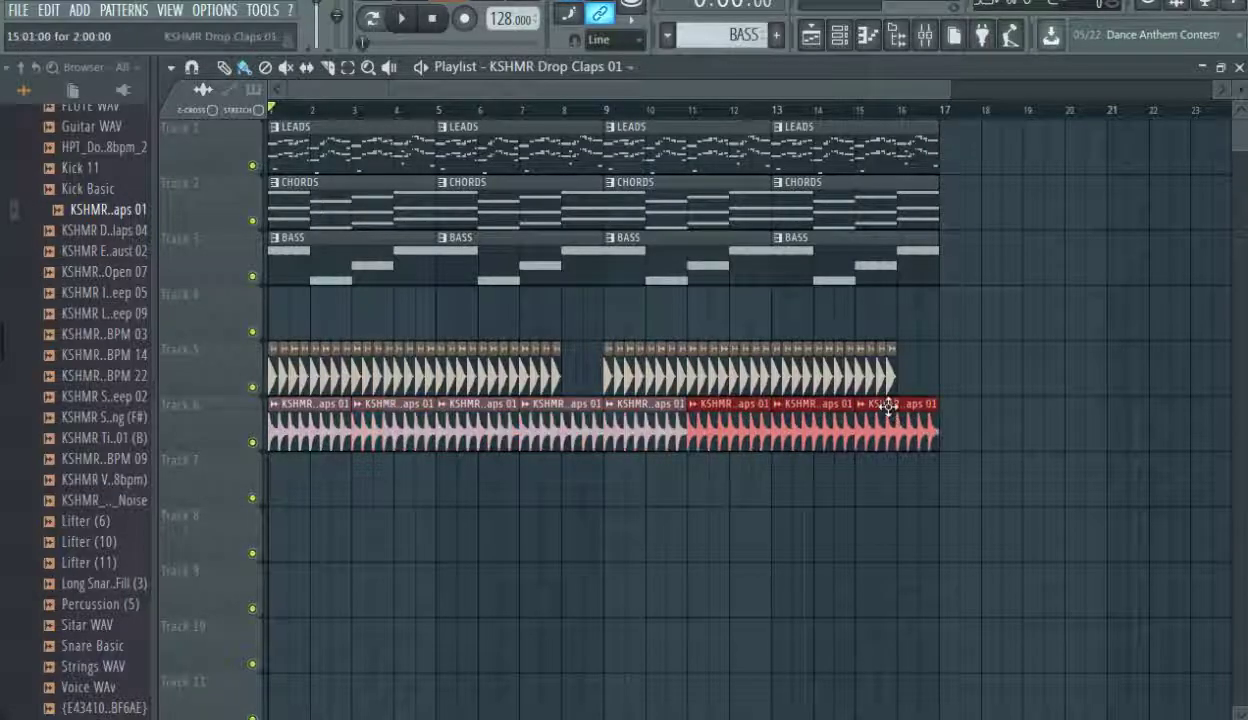
left_click_drag(597, 429, 572, 430)
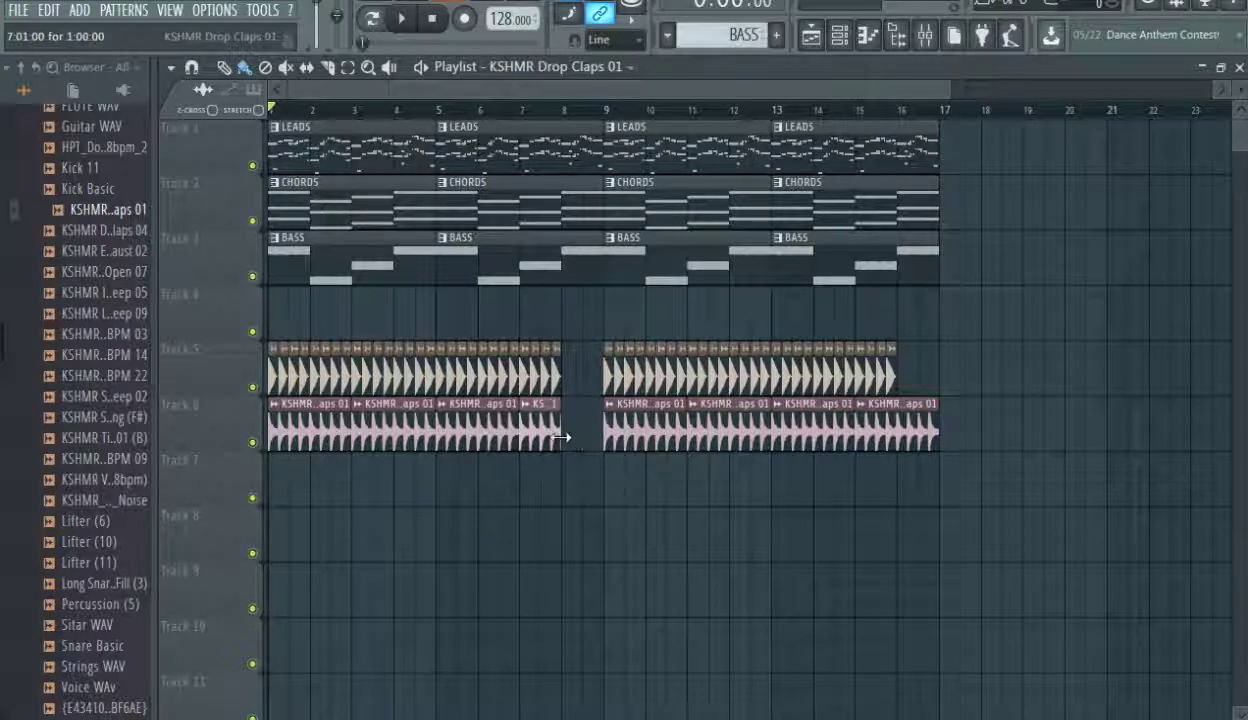
Assign KSHMR Drop Claps 01 to a free mixer track and lower its fader to about -25.3 dB.
double_click(310, 437)
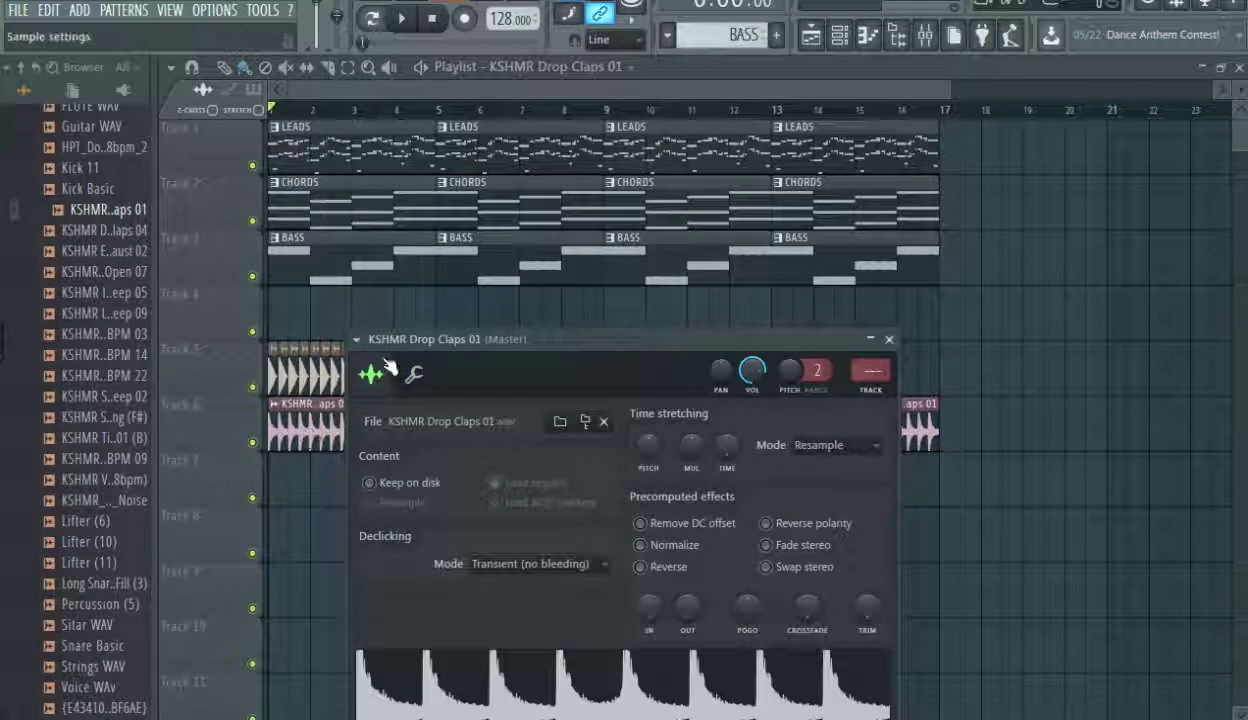
left_click(356, 341)
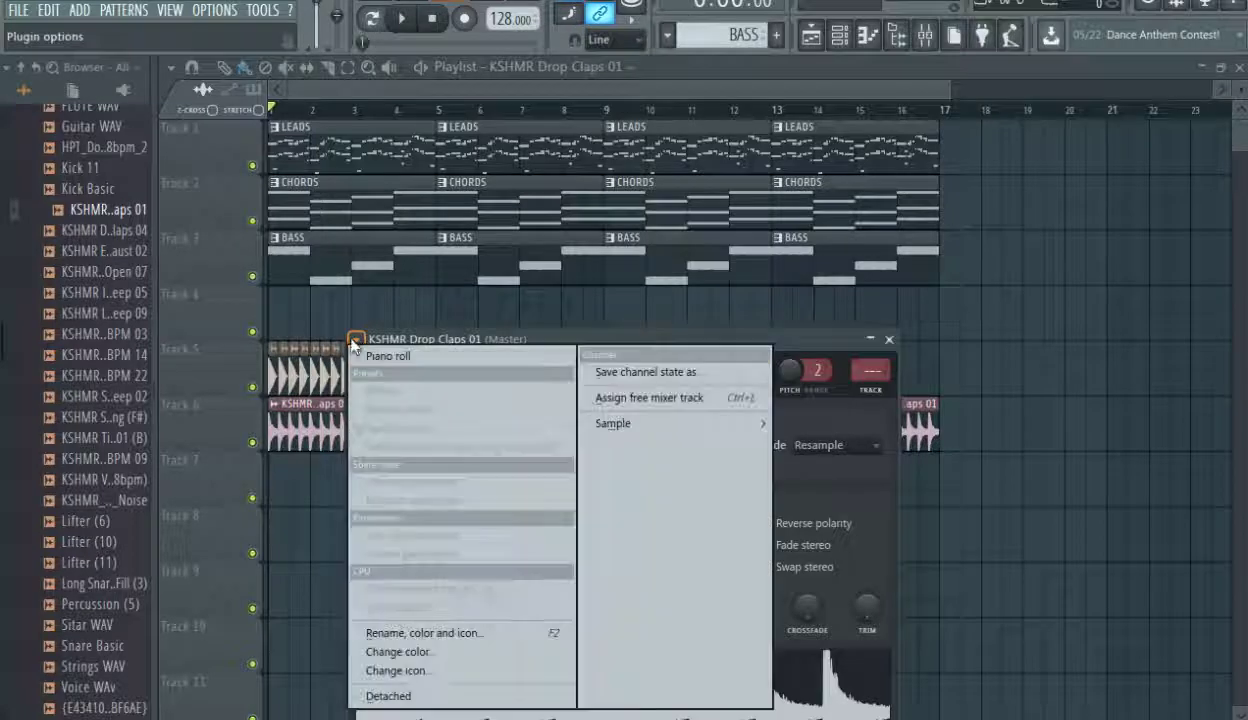
left_click(683, 398)
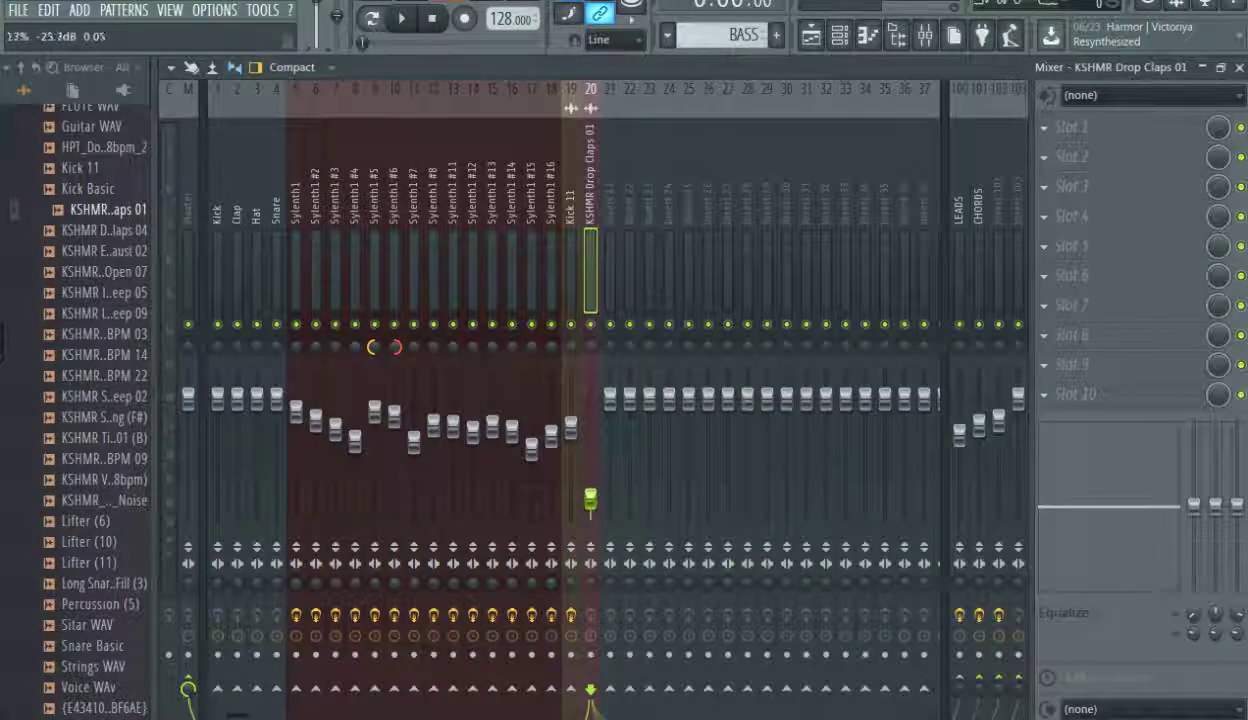
Add Fruity Parametric EQ 2 to the KSHMR Drop Claps 01 track, cut its lows below about 1 kHz with band 1, and close it.
left_click(1066, 138)
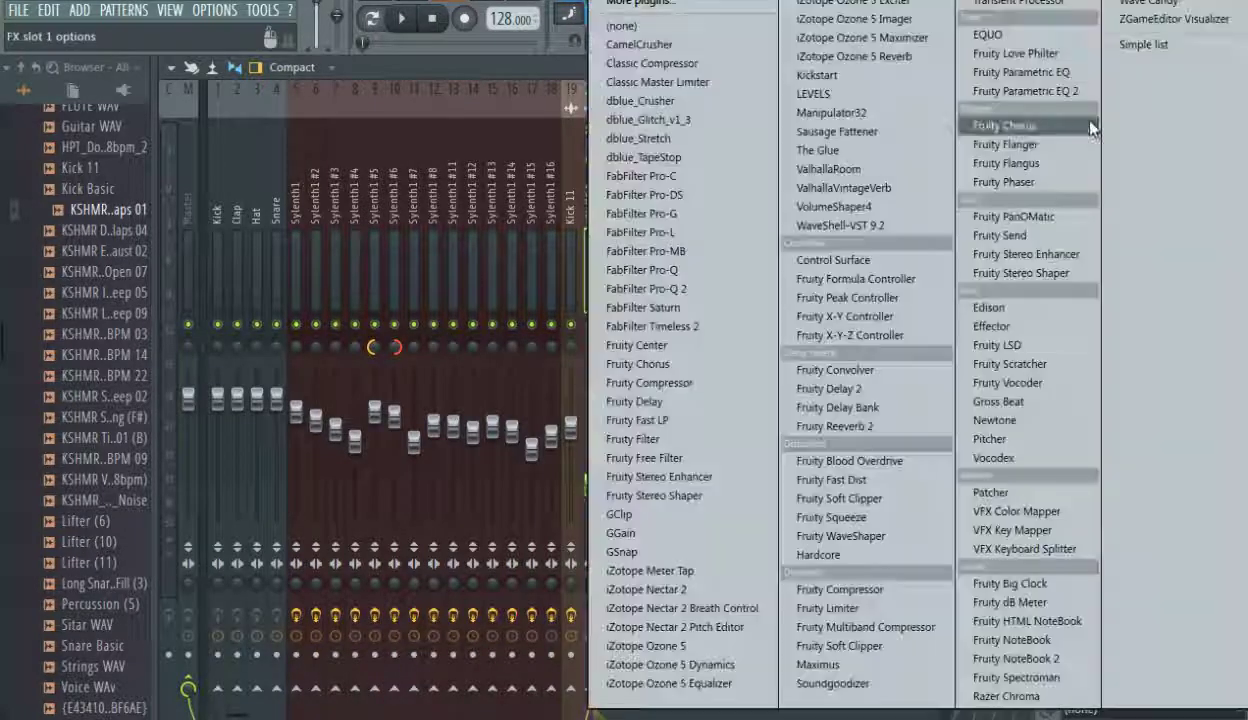
left_click(1035, 95)
left_click_drag(413, 473, 577, 558)
key("space")
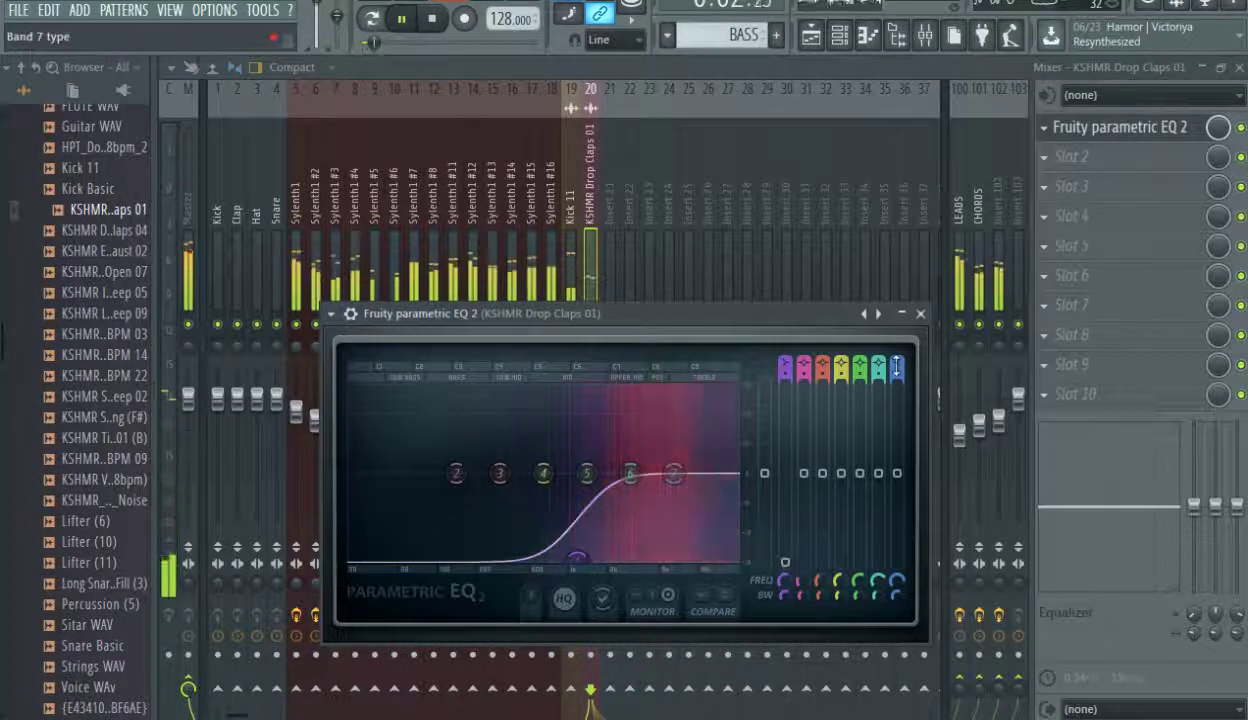
left_click(921, 316)
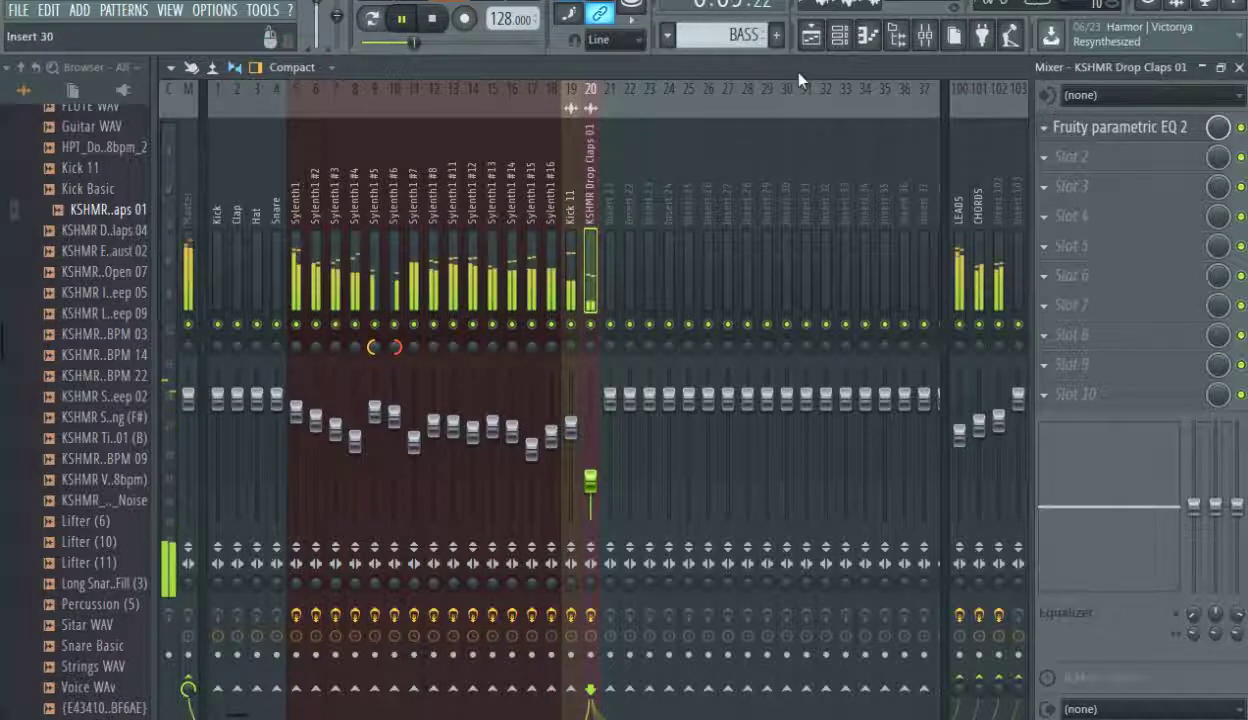
Stop playback and place KSHMR Drop Claps 04 repeatedly on Track 7 of the playlist from bar 9 through bar 16.
left_click(811, 35)
key("space")
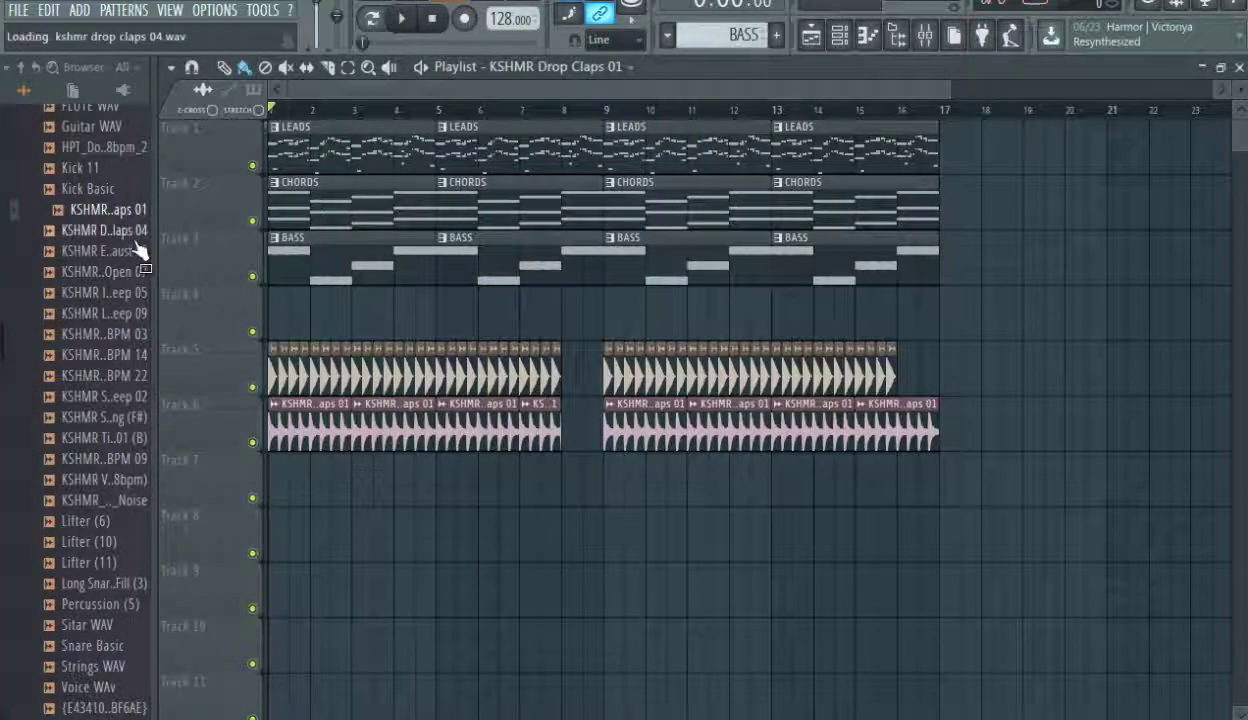
left_click_drag(138, 250, 623, 486)
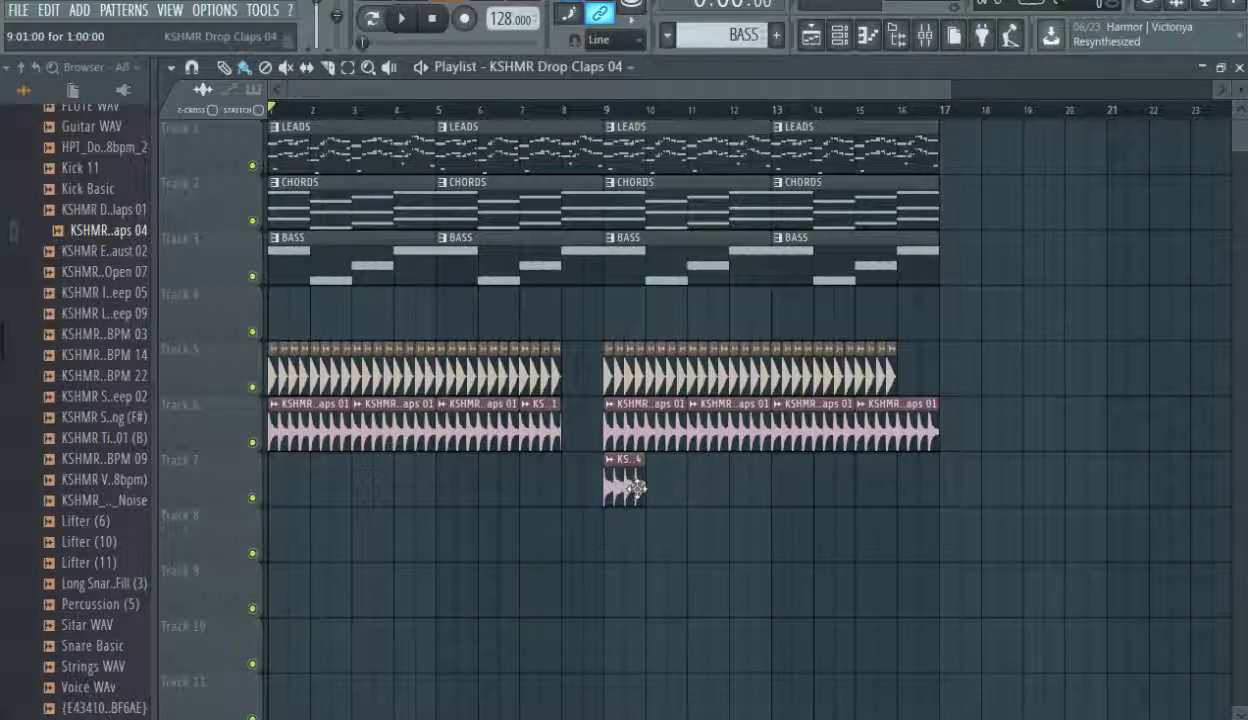
left_click_drag(655, 497, 944, 466)
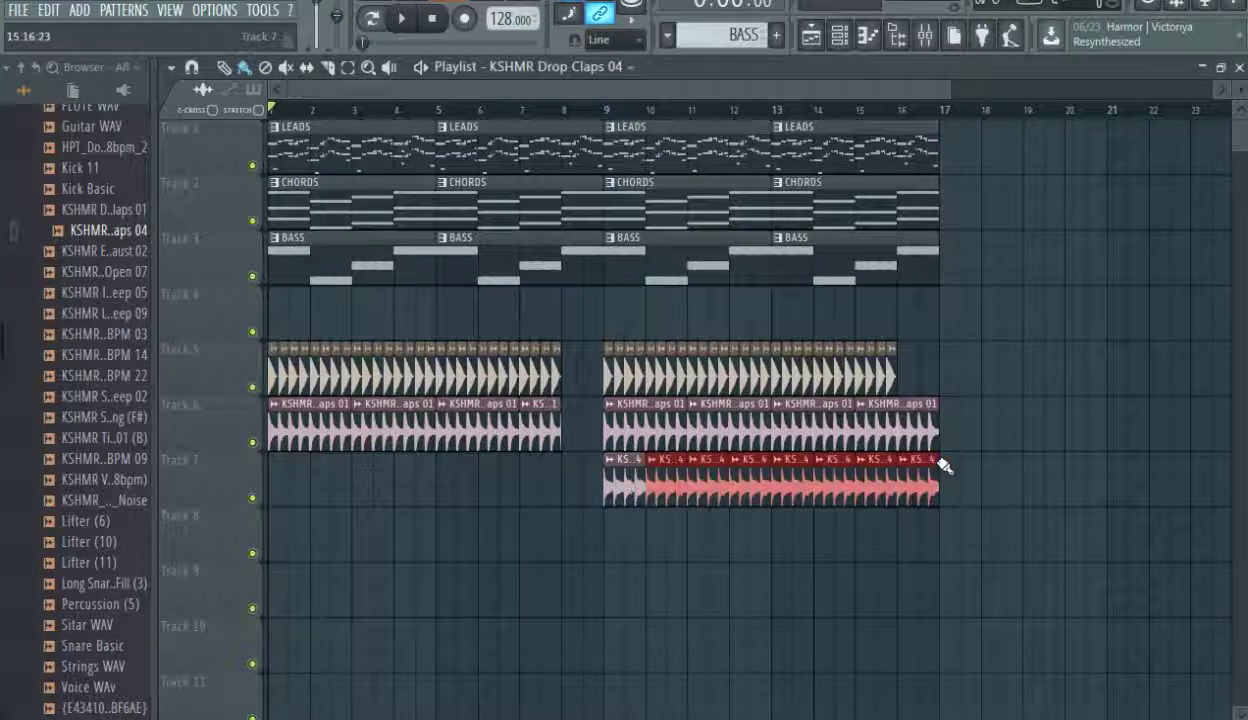
Assign KSHMR Drop Claps 04 to a free mixer track and lower its fader to about -13.5 dB during playback.
right_click(952, 472)
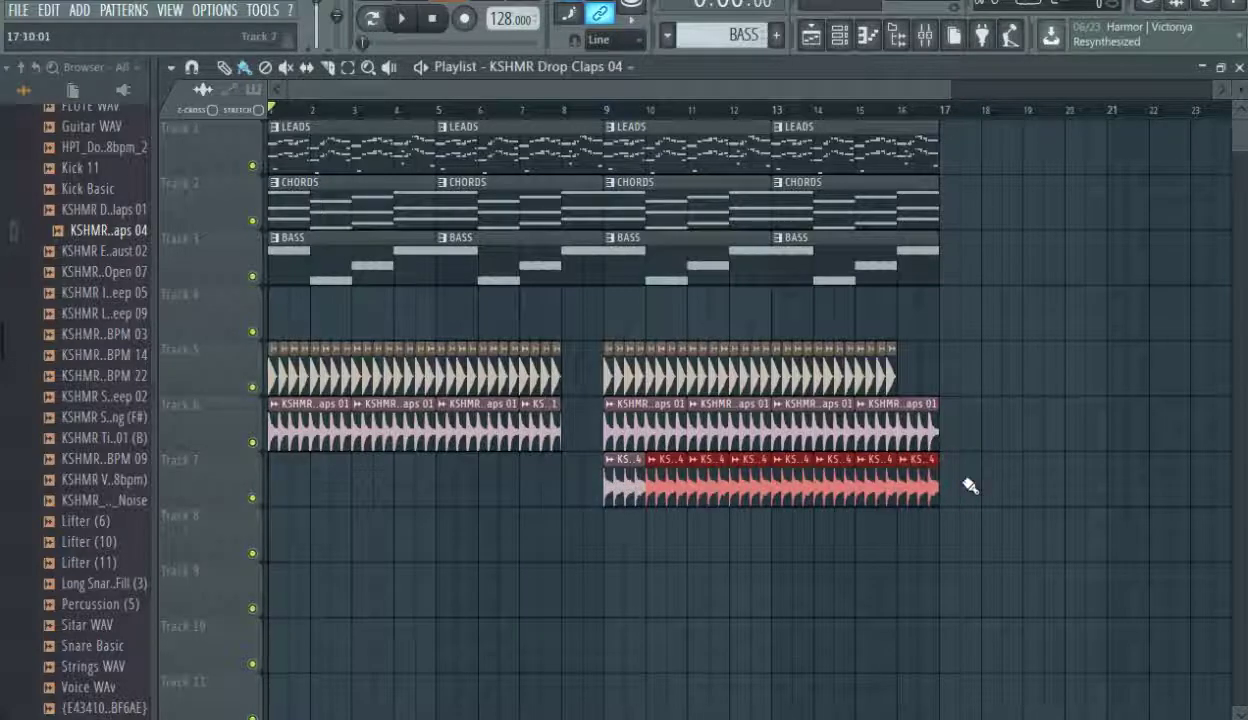
double_click(628, 484)
left_click(179, 160)
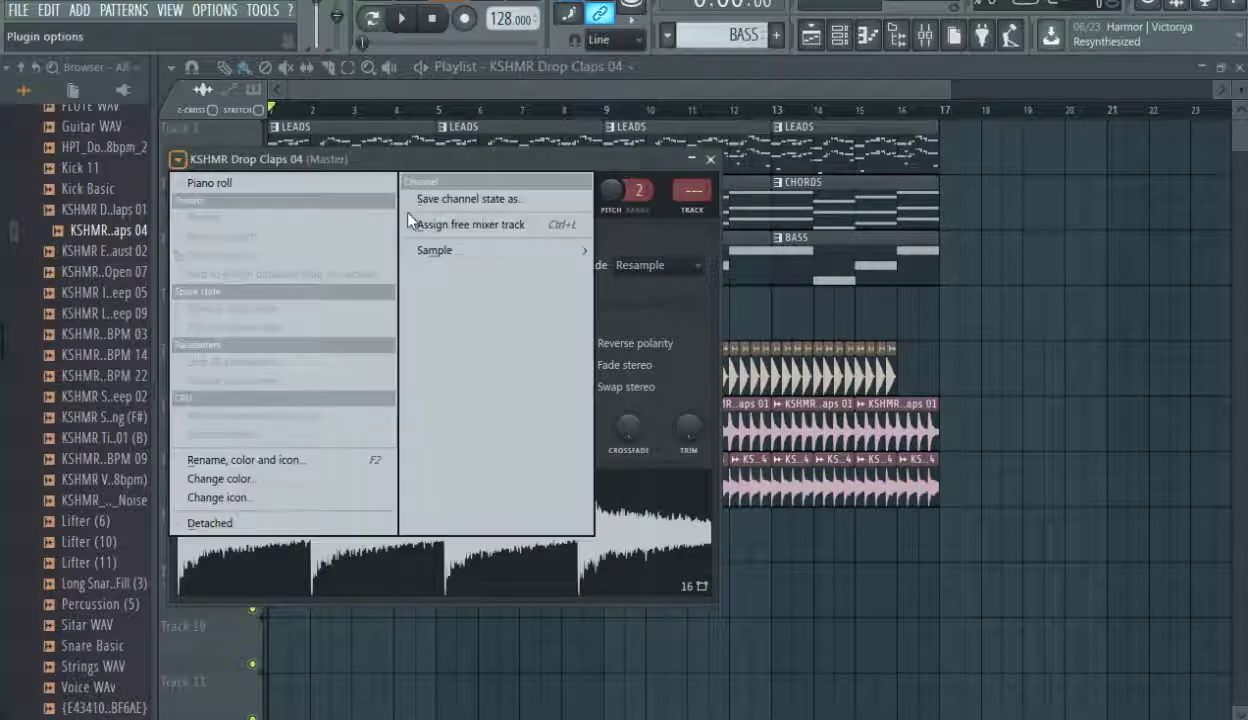
left_click(422, 217)
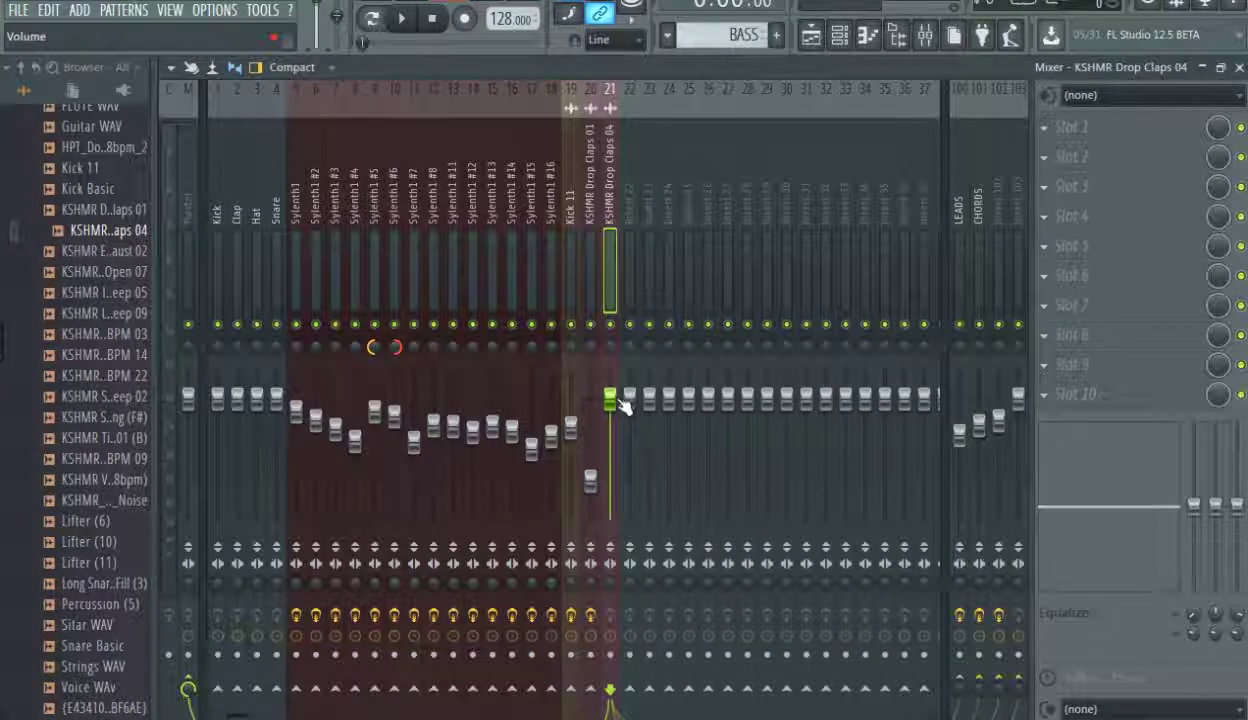
key("space")
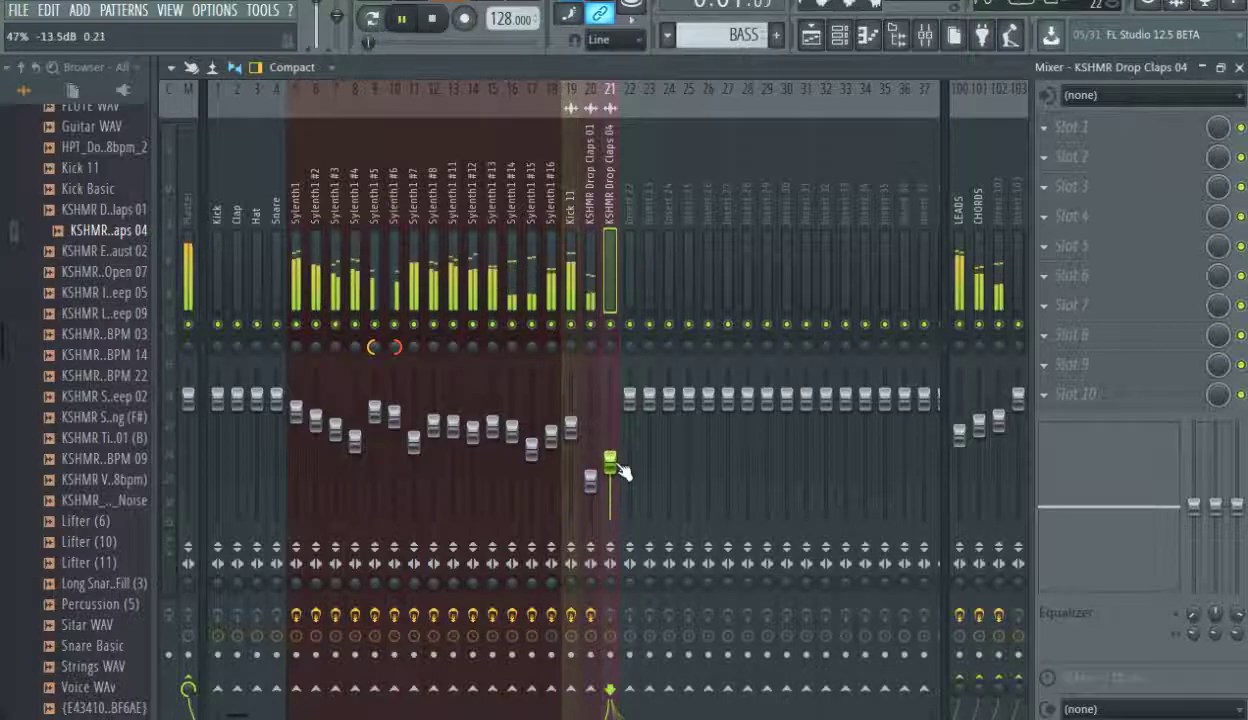
Add Fruity Parametric EQ 2 to the KSHMR Drop Claps 04 track, cut its low end, and close the equalizer.
left_click(1054, 125)
left_click(1035, 86)
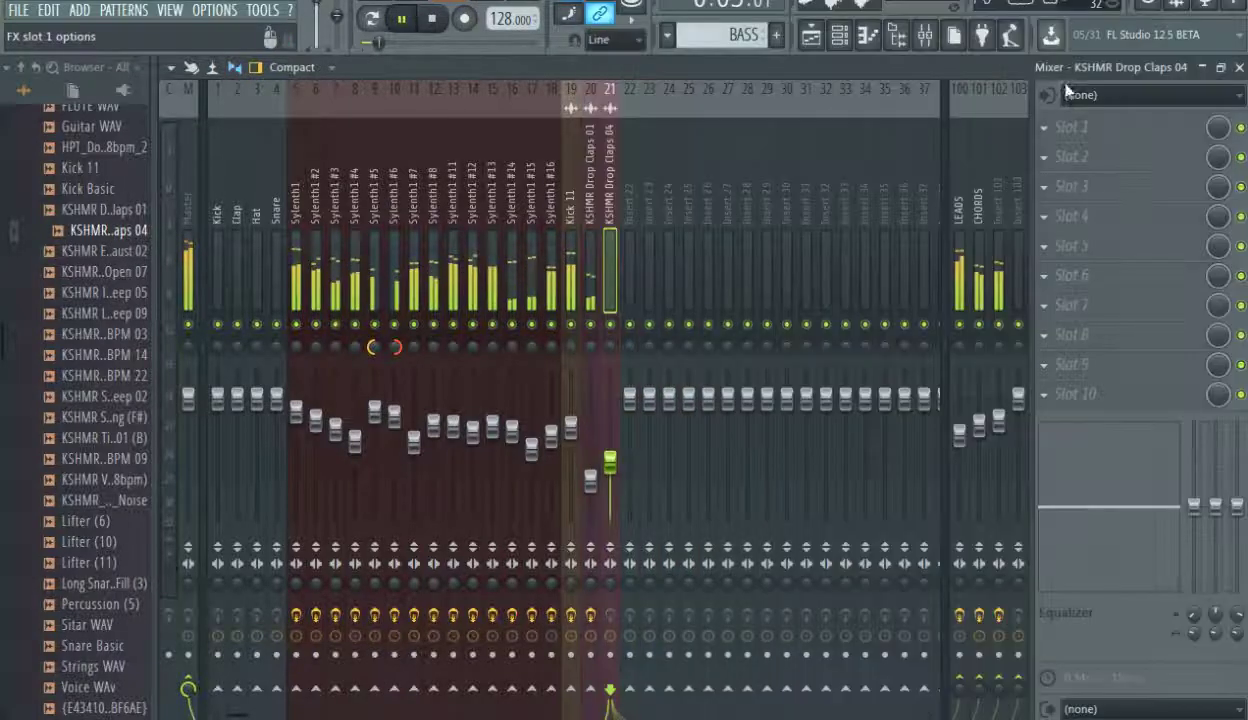
left_click_drag(259, 319, 368, 403)
left_click(768, 160)
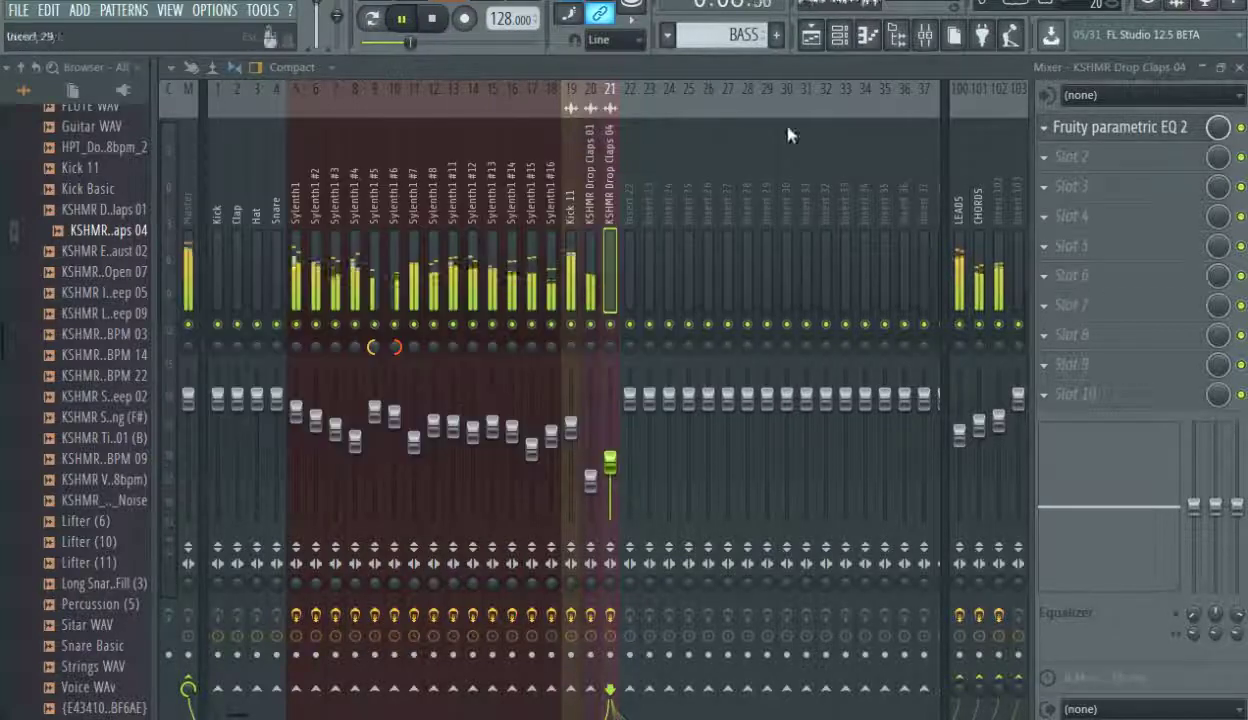
Play the playlist from bar 8, stop, and preview the KSHMR hi-hat, impact, long sweep and Short Fill 128BPM 03 samples.
left_click(811, 35)
left_click(592, 108)
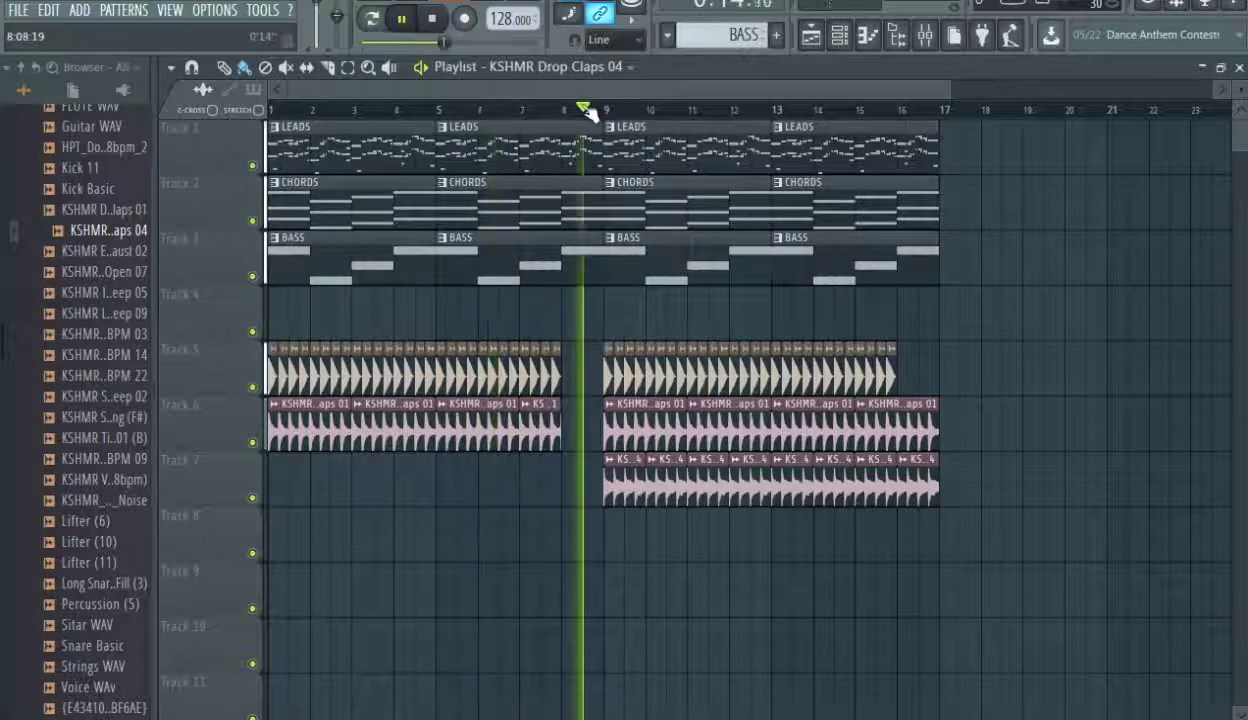
key("space")
left_click(108, 272)
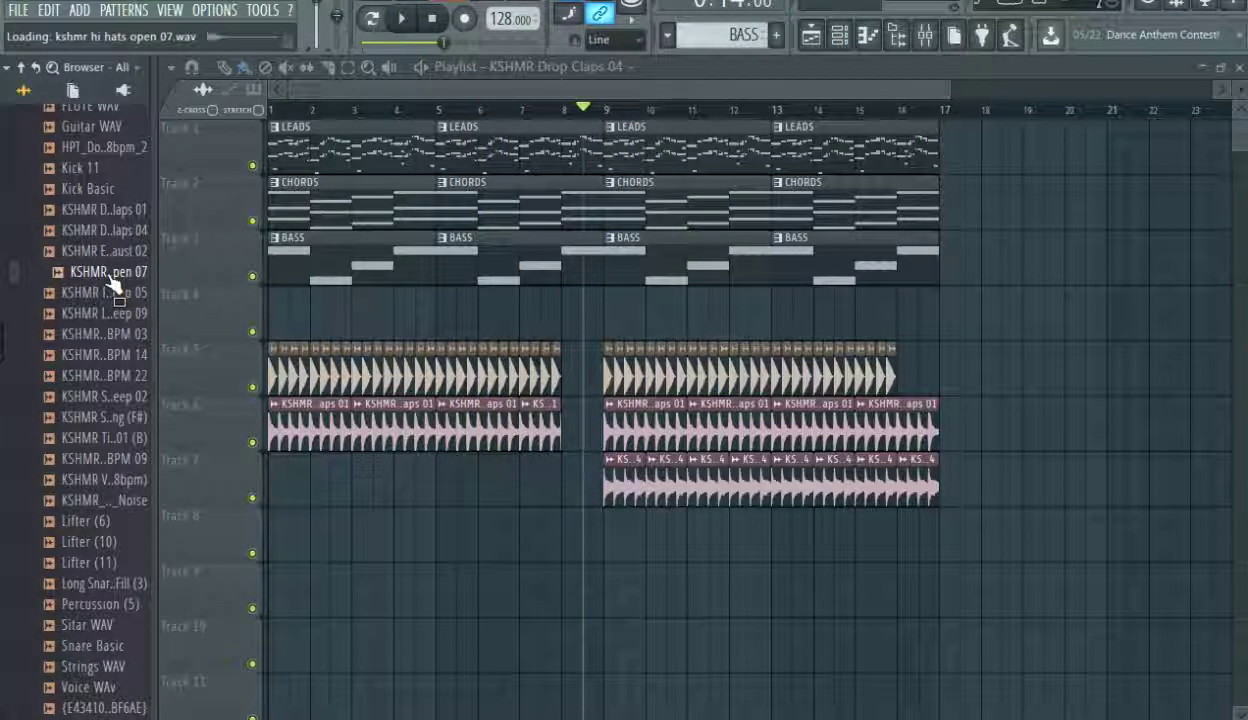
left_click(108, 292)
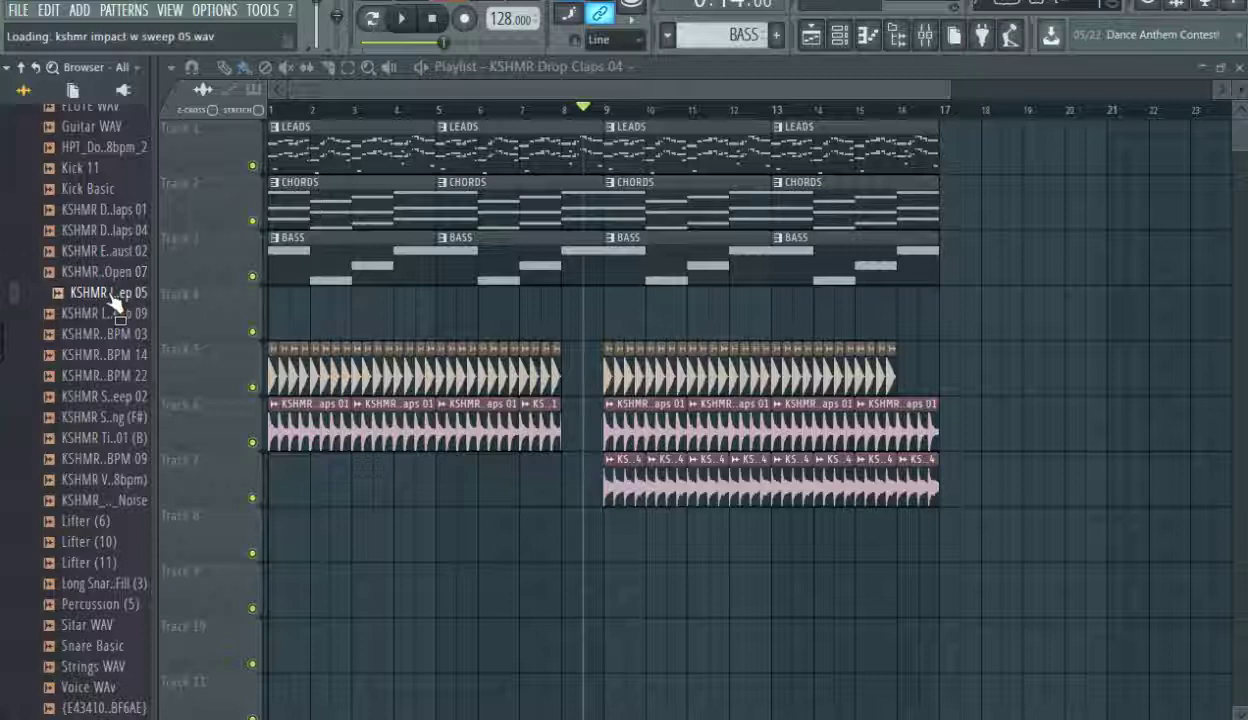
left_click(112, 313)
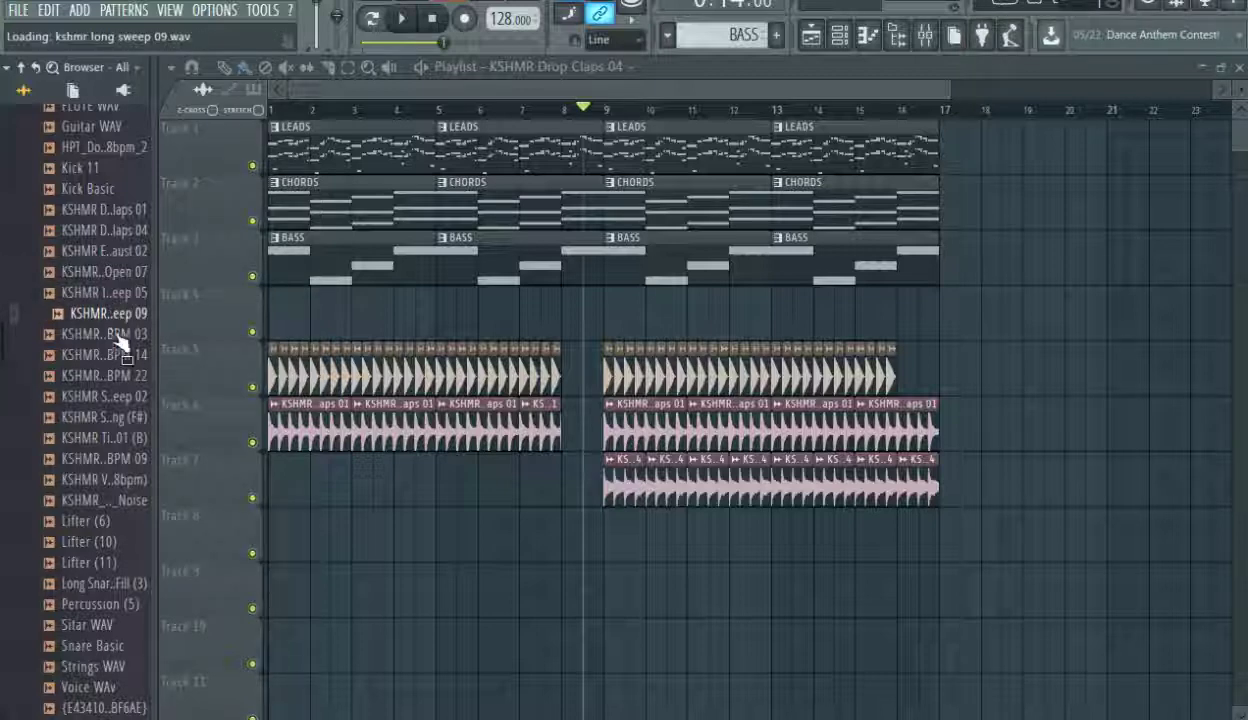
left_click(118, 338)
Try KSHMR Short Fill 128BPM 03 on Track 9 at bar 8 and play the transition from bar 7.
left_click_drag(125, 350, 563, 603)
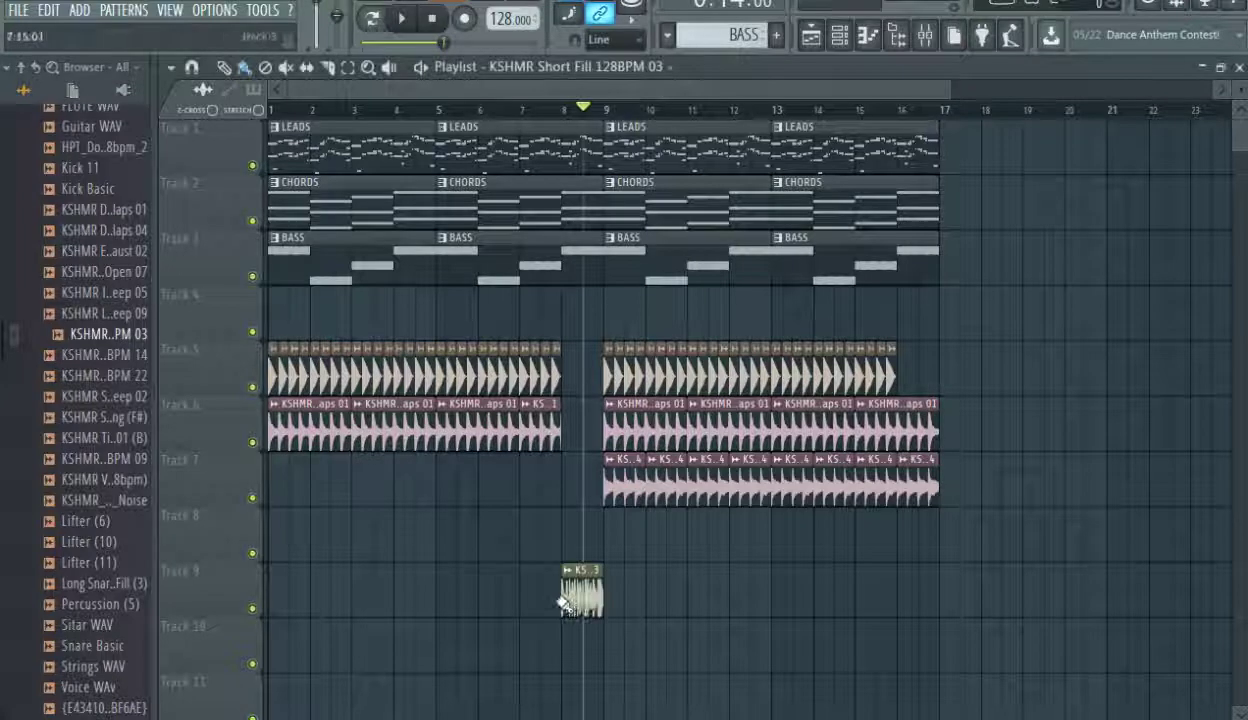
left_click(537, 116)
key("space")
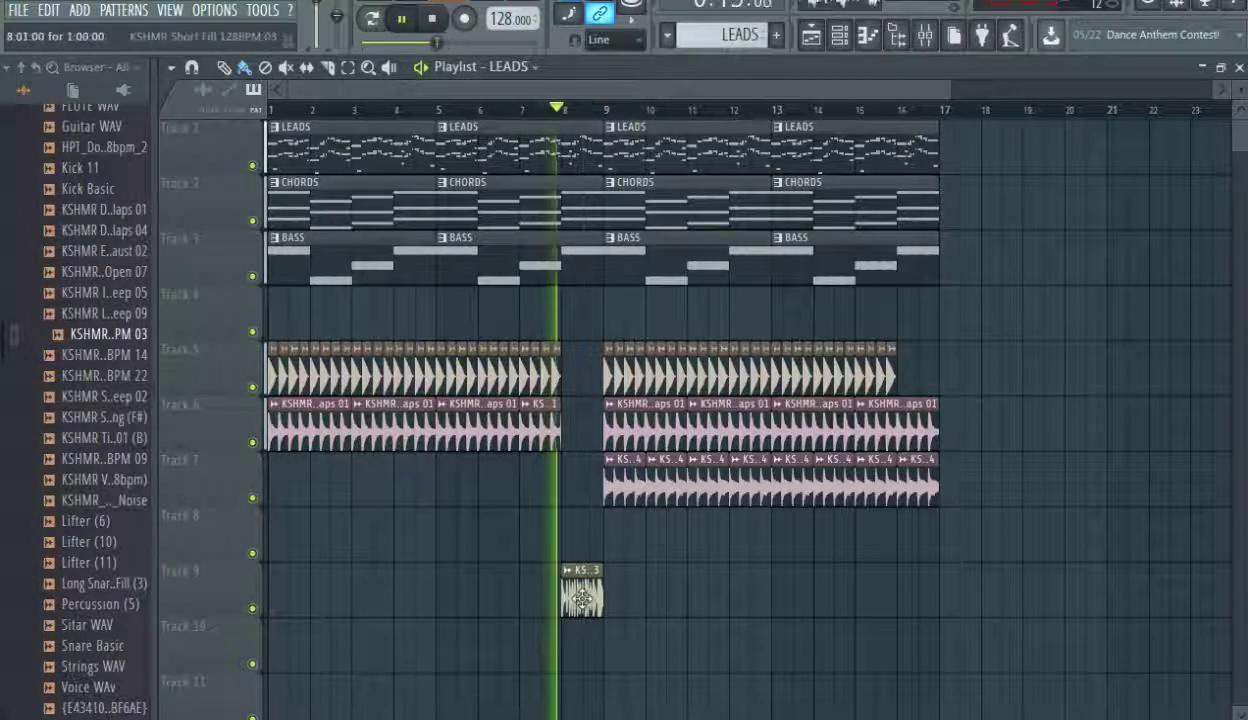
key("space")
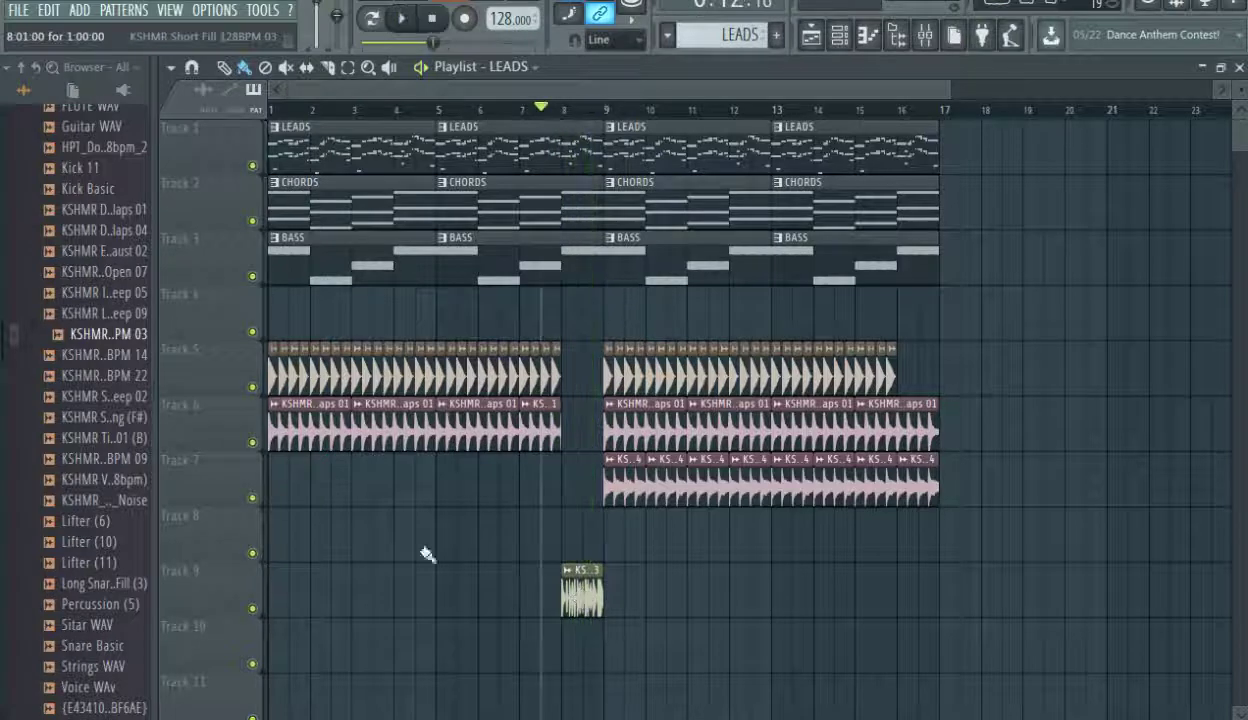
Replace the fill on Track 9 at bar 8 with KSHMR Short Fill 128BPM 14 and place a copy at bar 16.
left_click(105, 356)
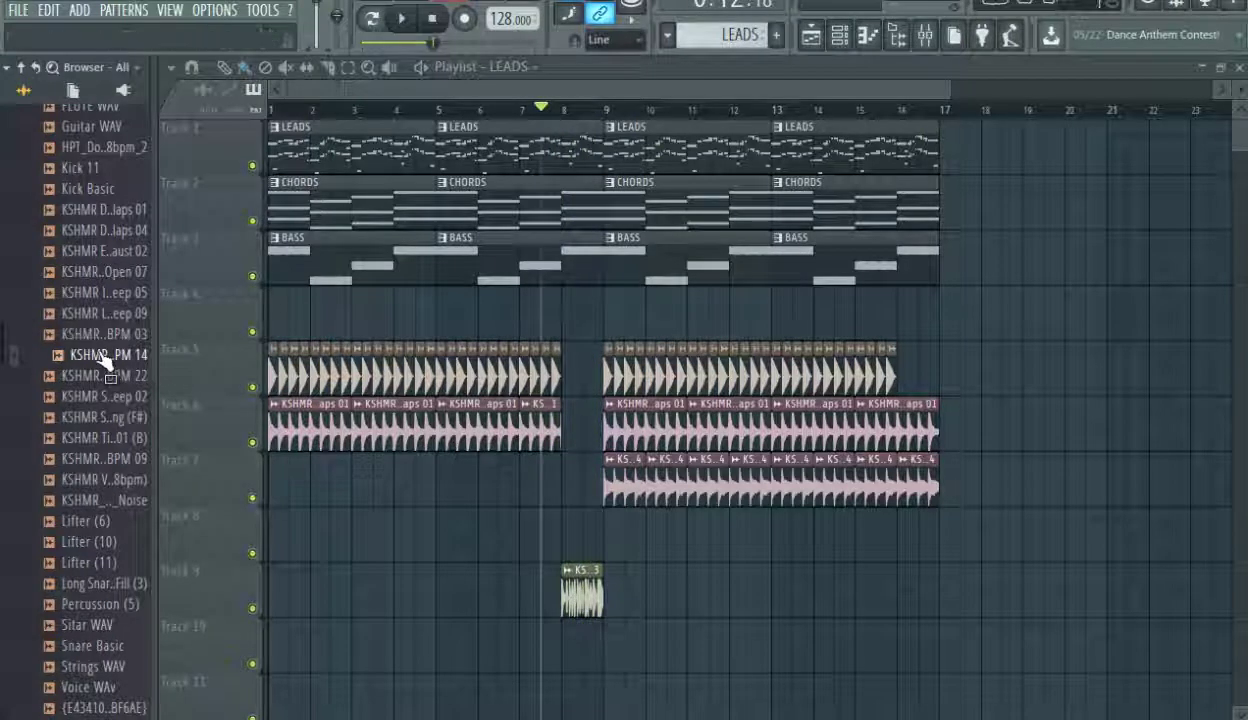
left_click_drag(105, 362, 559, 591)
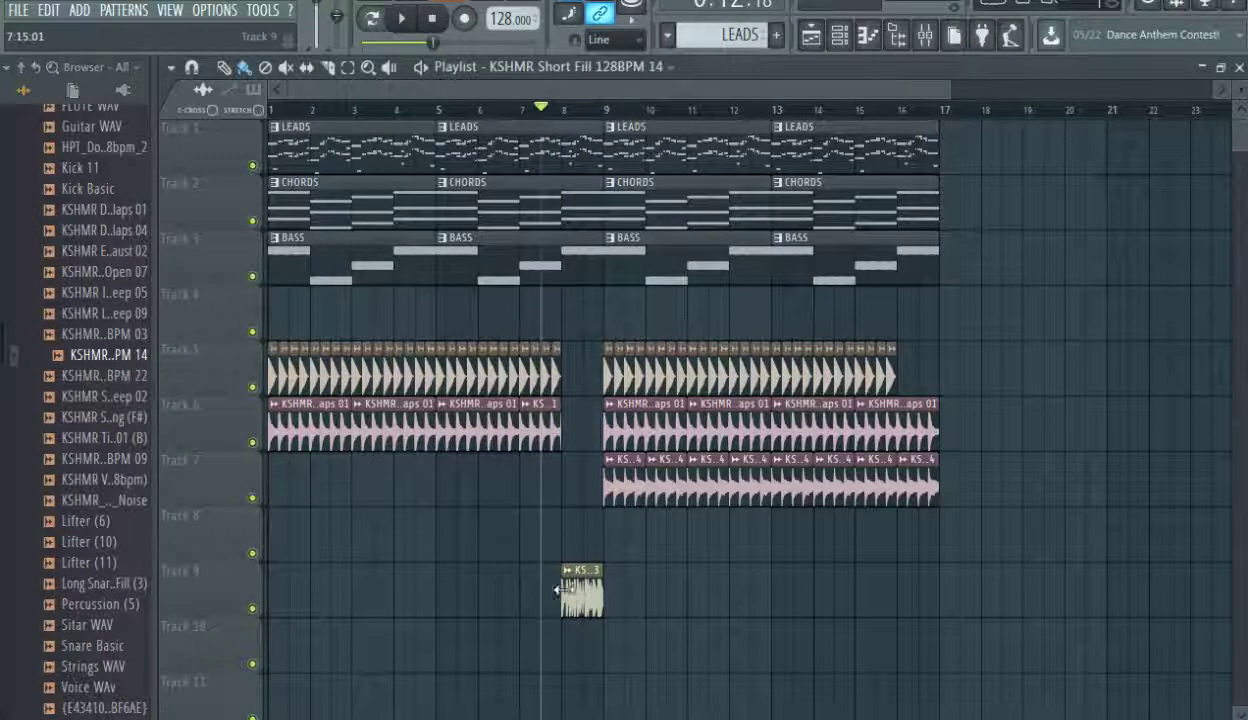
left_click(630, 600)
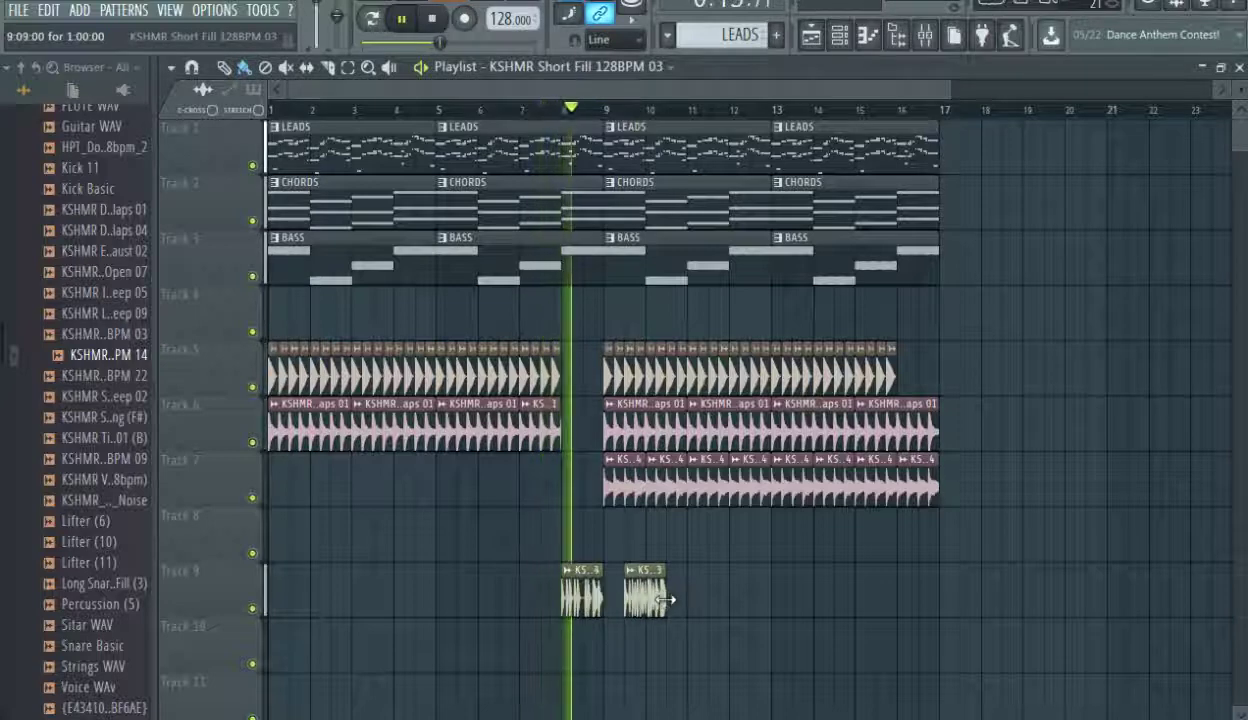
right_click(650, 600)
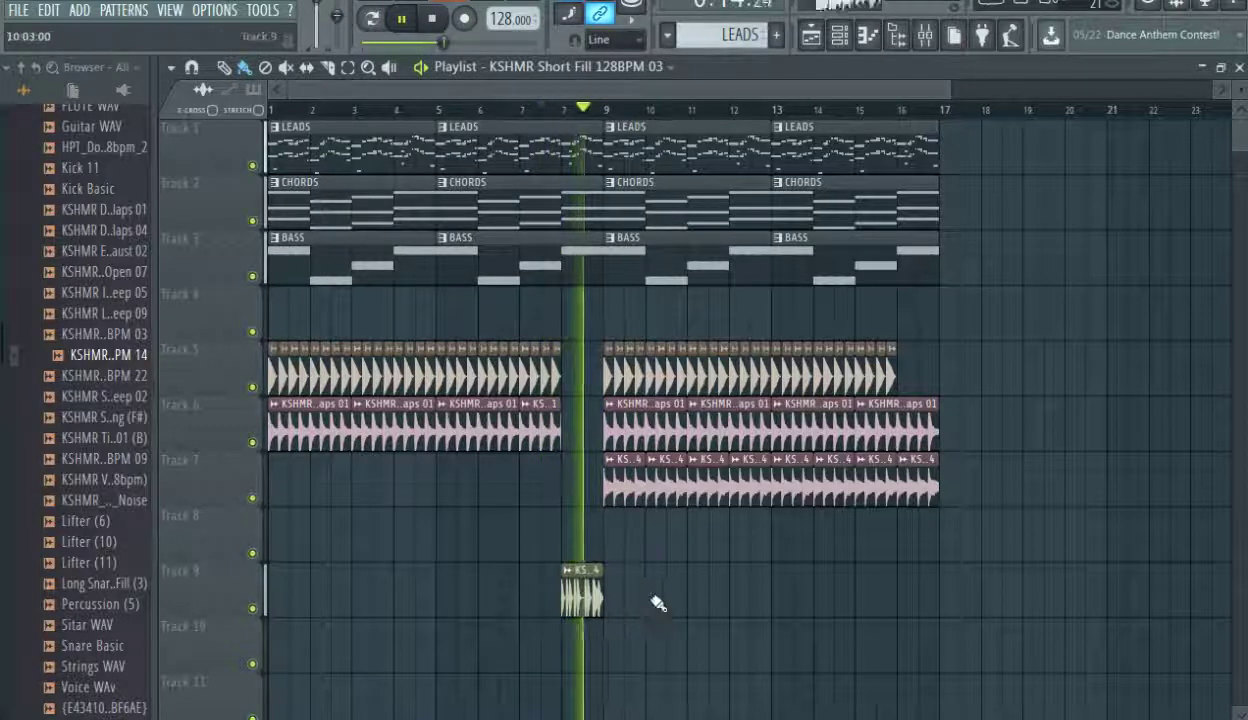
left_click(903, 603)
Assign KSHMR Short Fill 128BPM 14 to a free mixer track and lower its fader to about -6.8 dB.
double_click(582, 588)
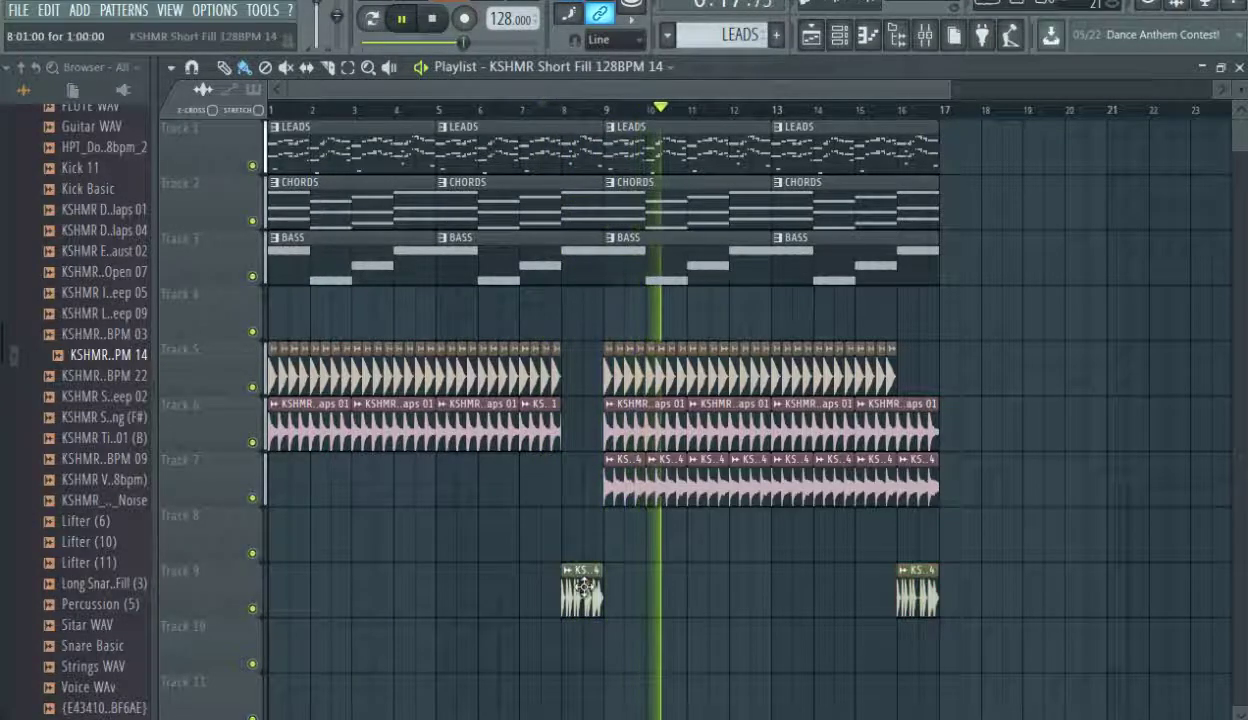
left_click(228, 211)
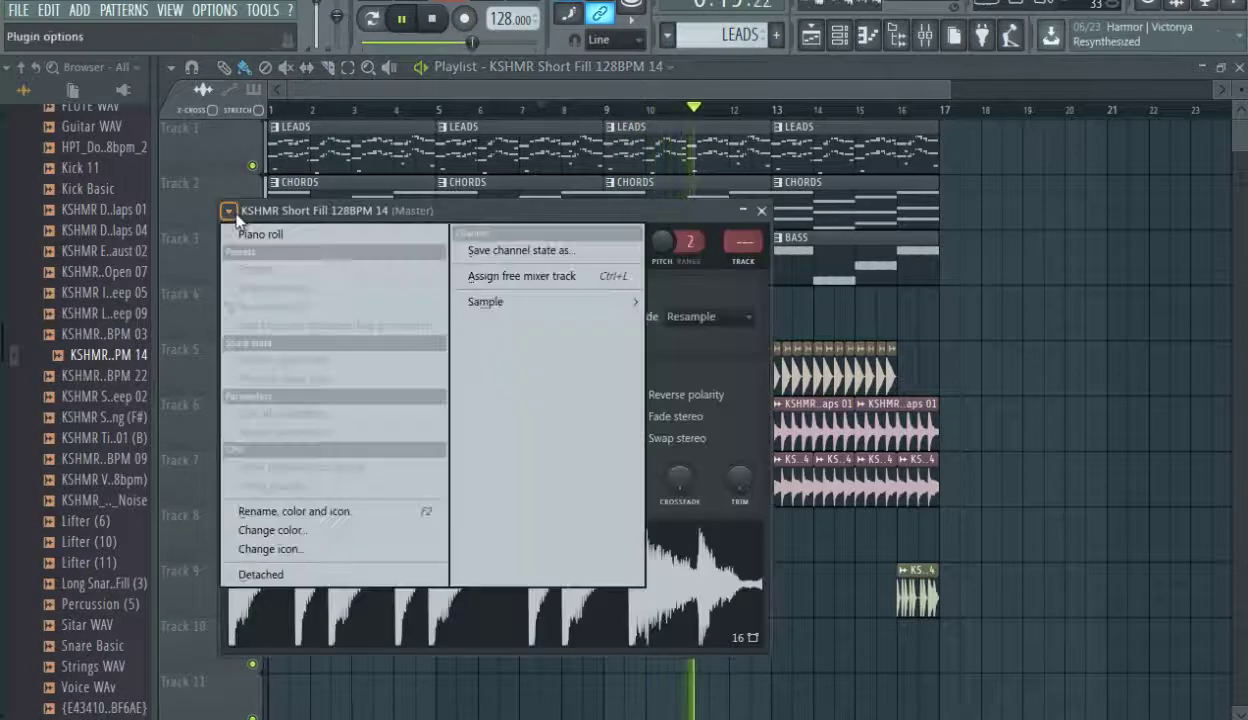
left_click(482, 272)
left_click_drag(630, 400, 630, 432)
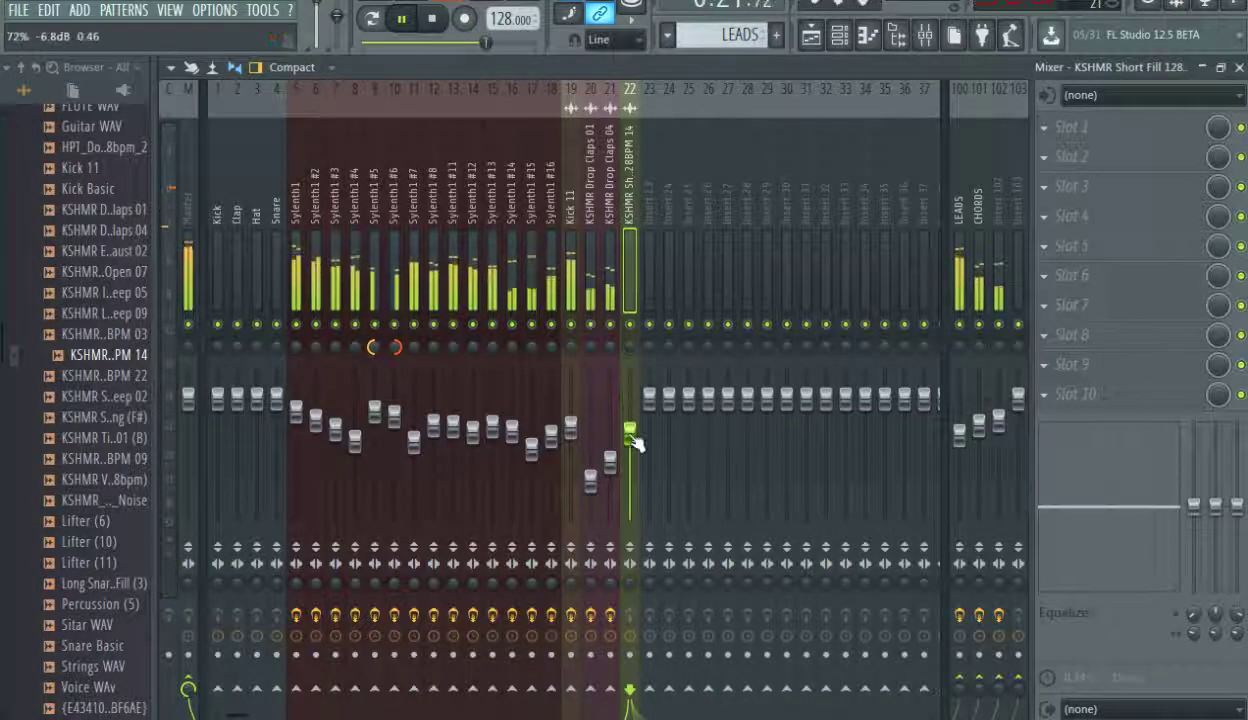
key("space")
Widen the sample browser and place KSHMR Tight Snare 01 (B) on Track 10 at the second beat of bar 9.
left_click(810, 38)
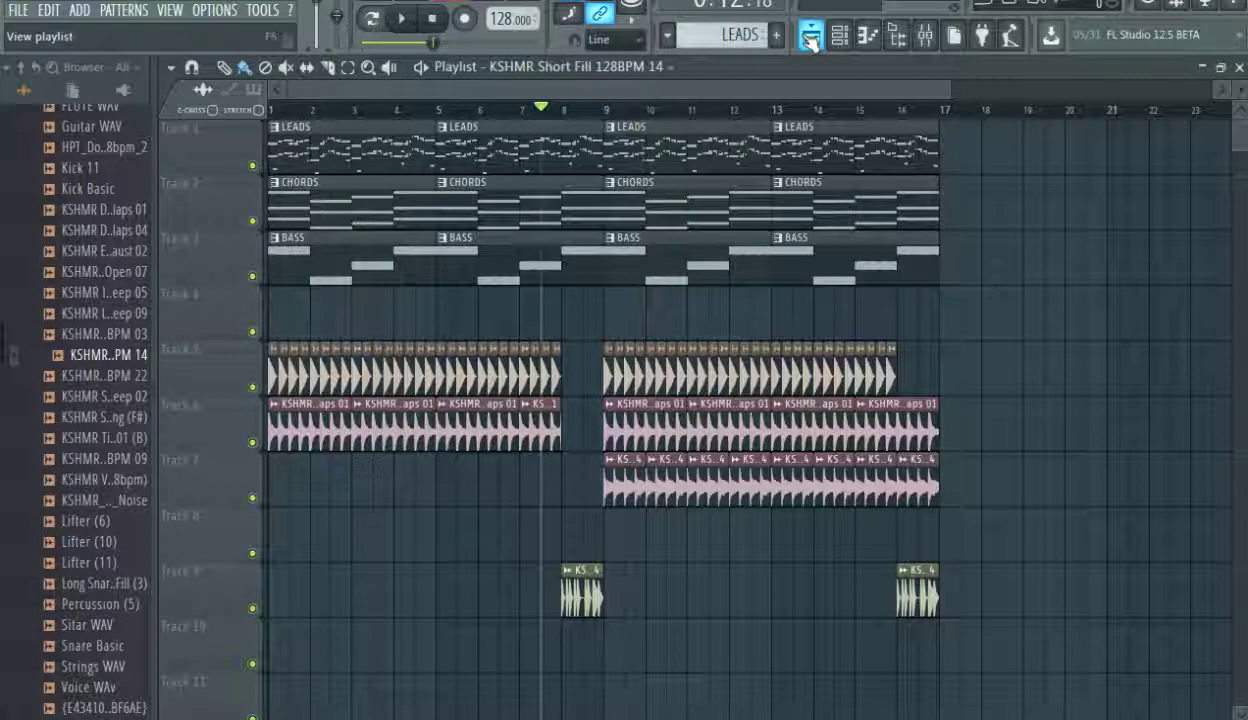
scroll(810, 38, "down", 2)
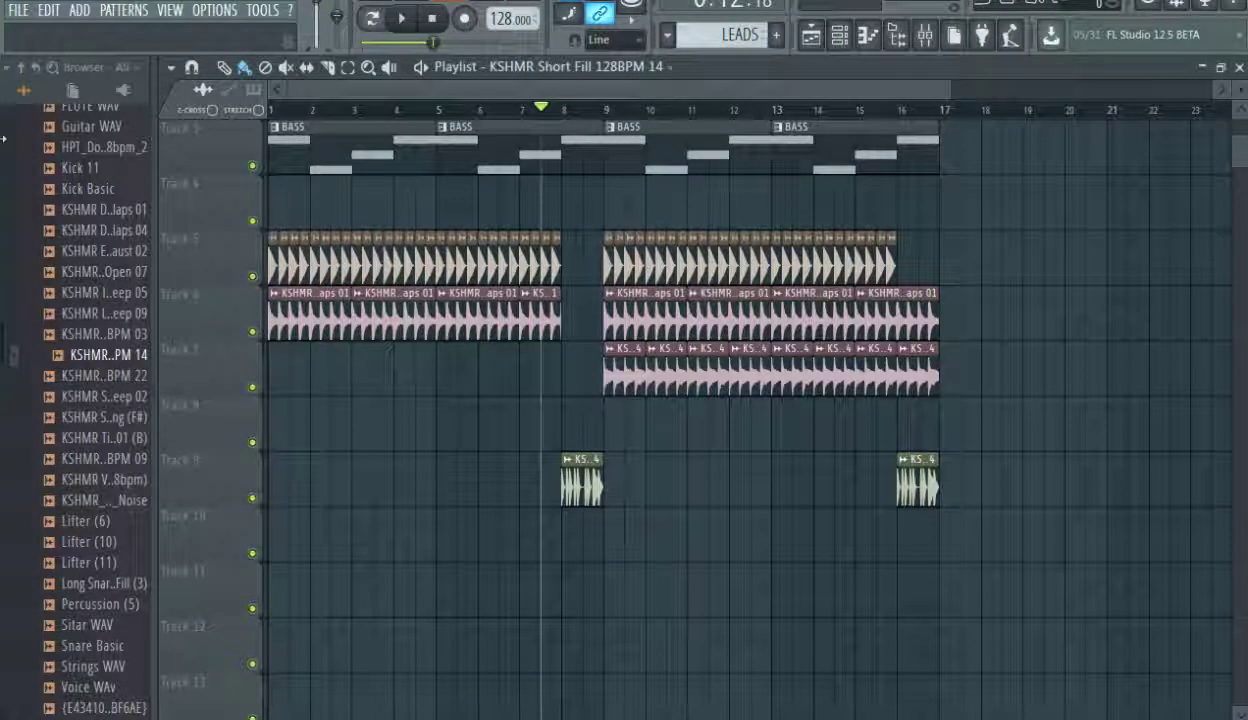
left_click_drag(154, 264, 279, 259)
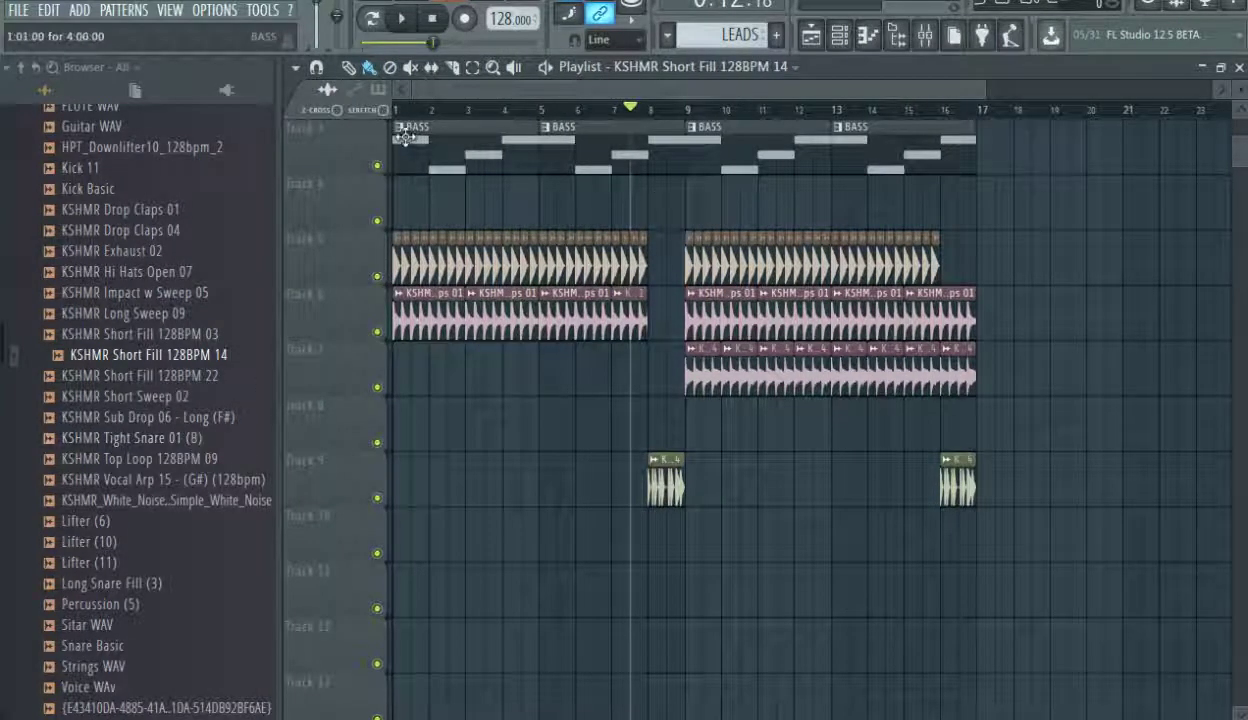
left_click_drag(415, 91, 540, 80)
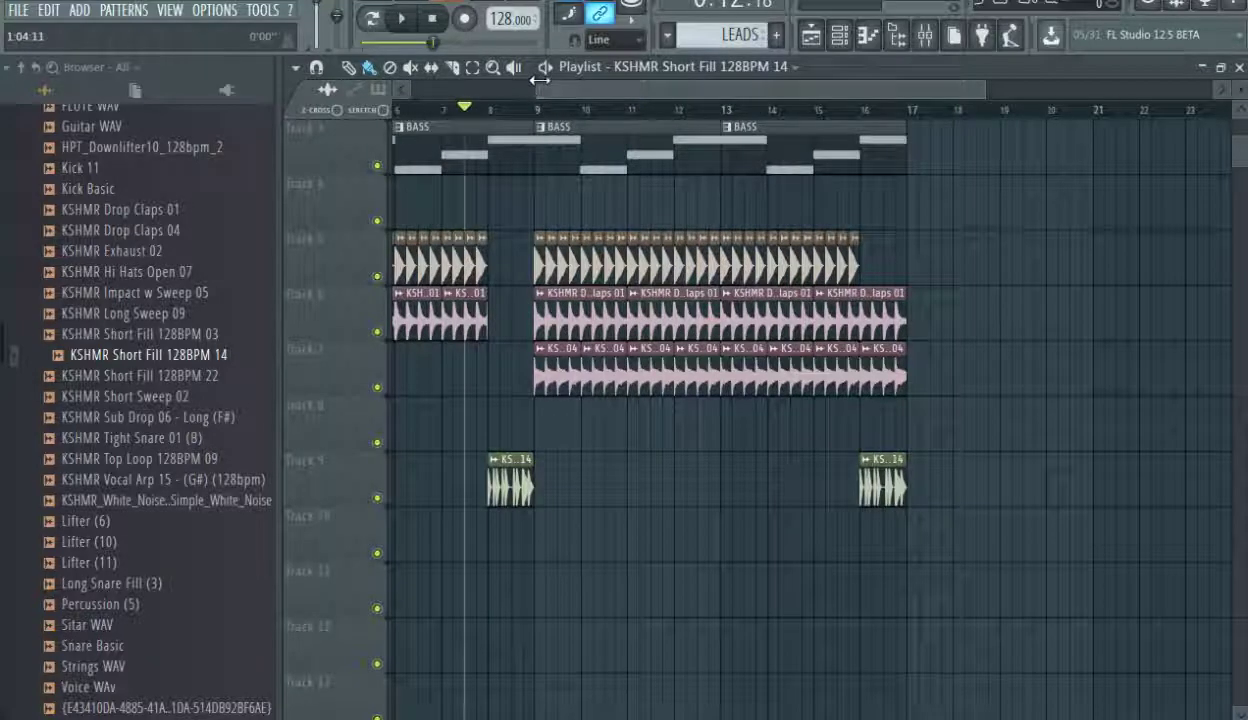
left_click(147, 437)
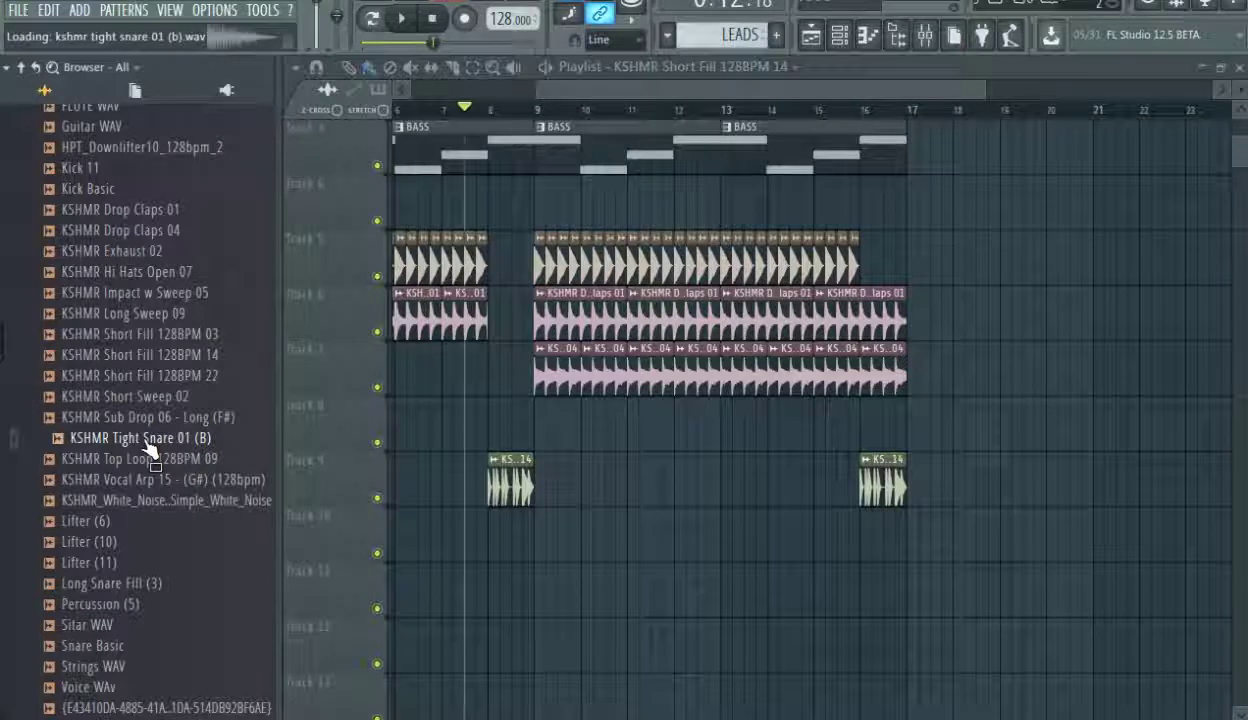
left_click_drag(170, 468, 545, 546)
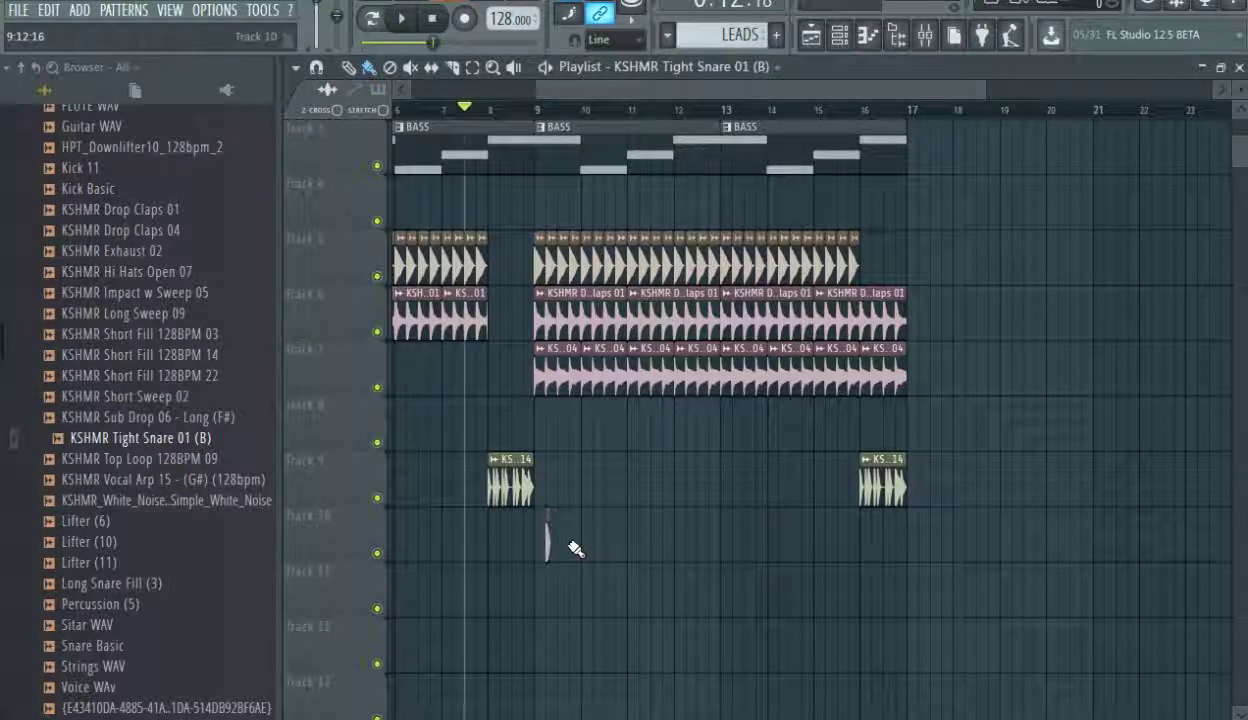
Repeat KSHMR Tight Snare 01 (B) on beats 2 and 4 along Track 10 through the end of bar 15.
key("space")
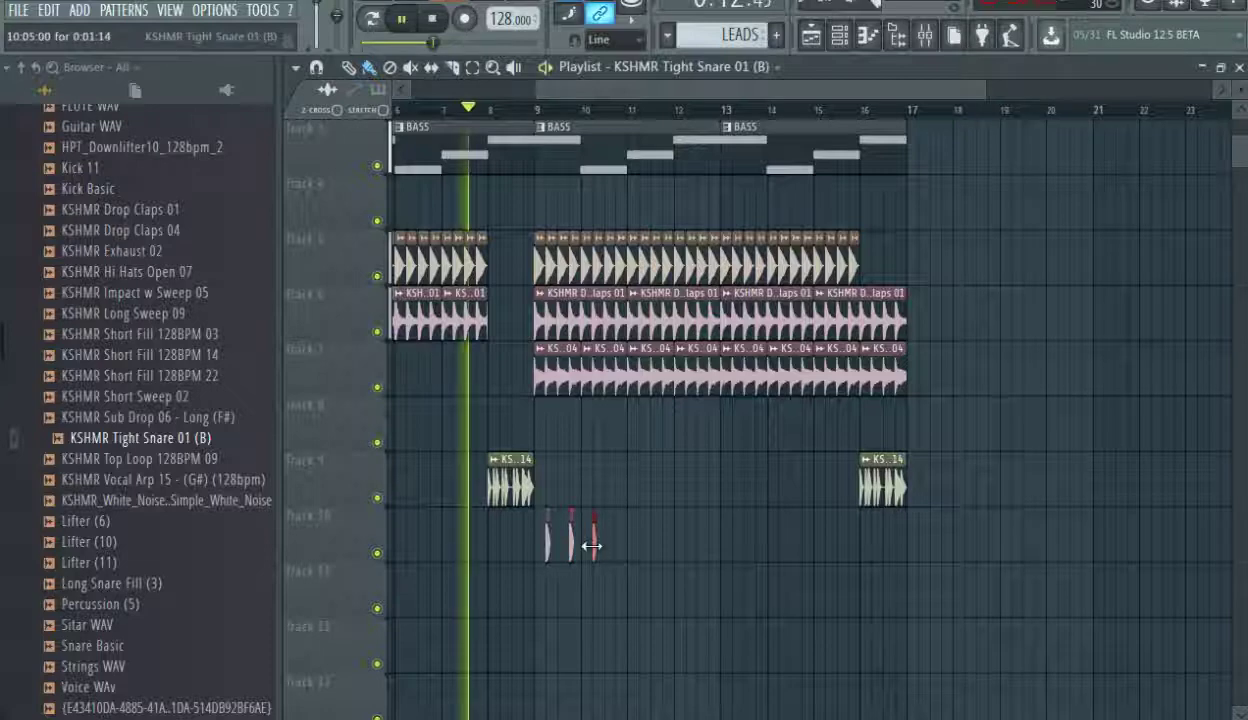
left_click(619, 545)
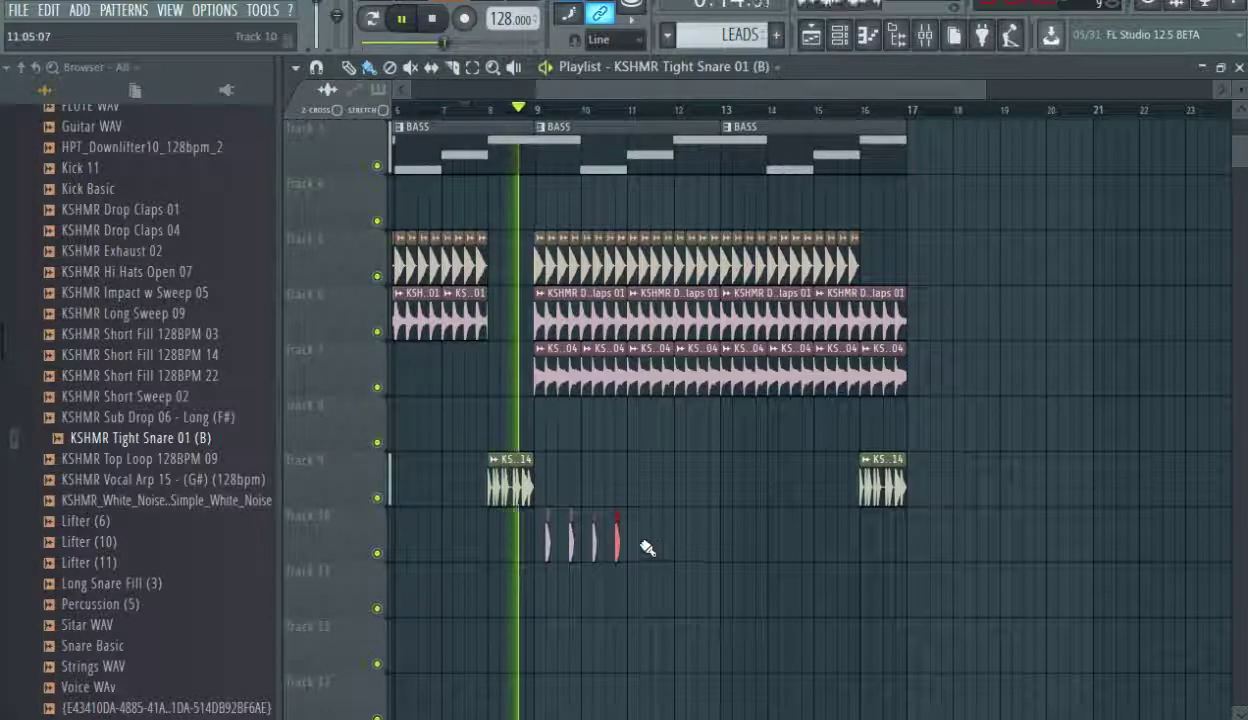
left_click(645, 545)
left_click(668, 546)
left_click(691, 545)
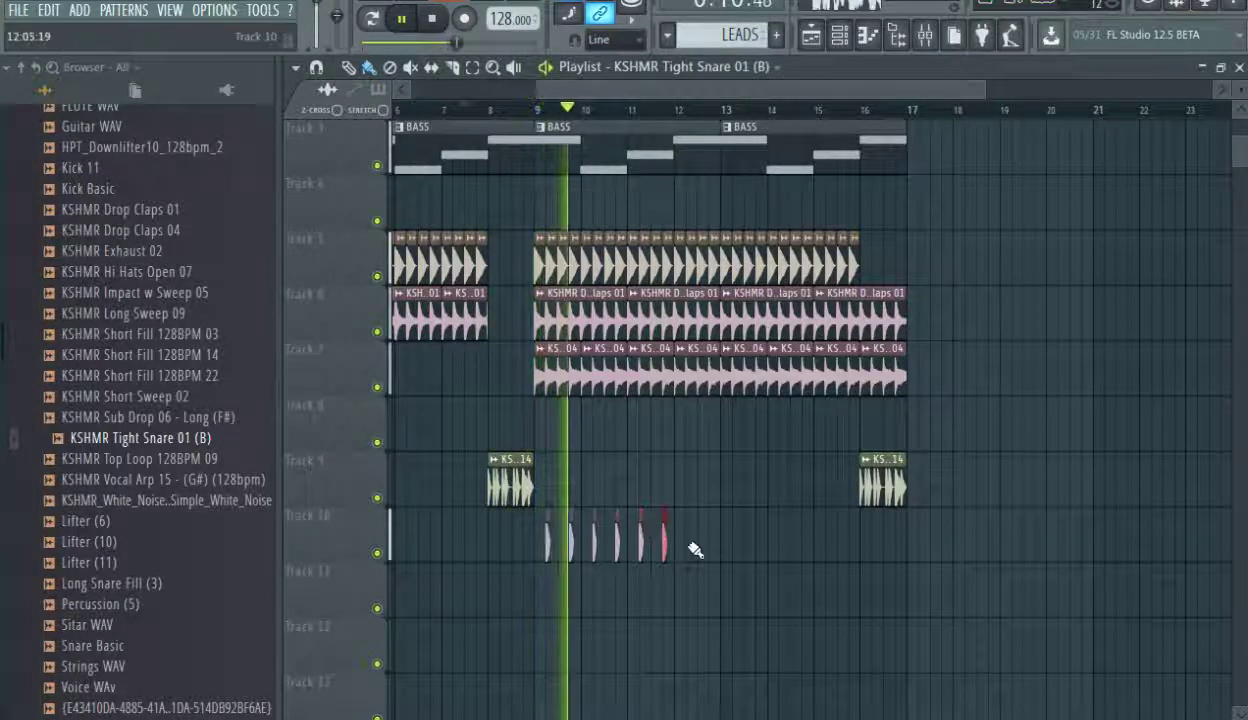
left_click(712, 545)
key("space")
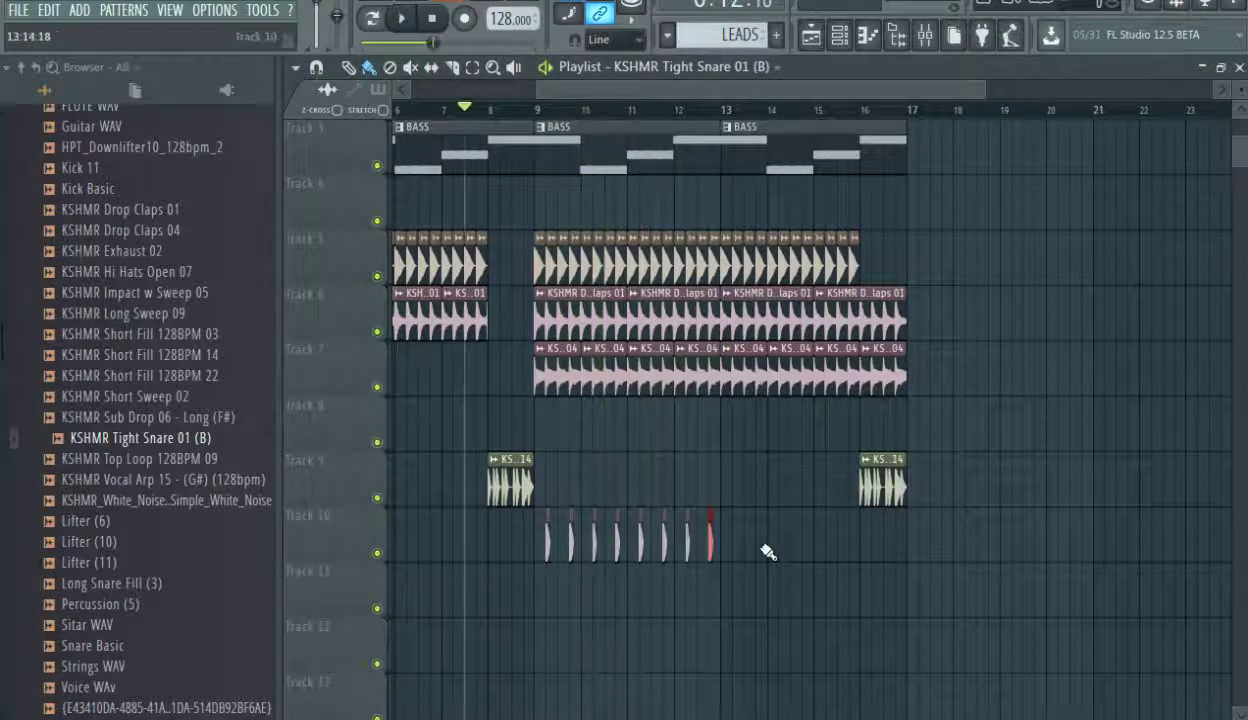
left_click(735, 542)
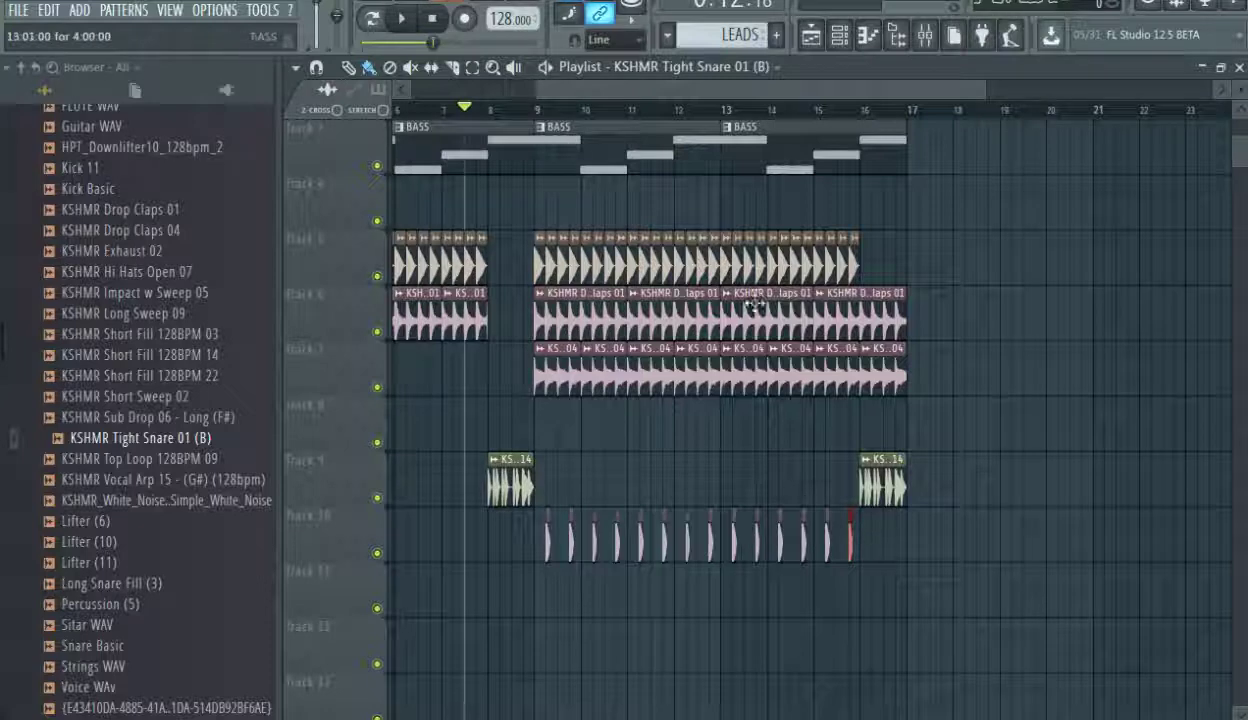
Add a slight fade-out to the KSHMR Tight Snare 01 (B) sample in its channel settings.
double_click(547, 544)
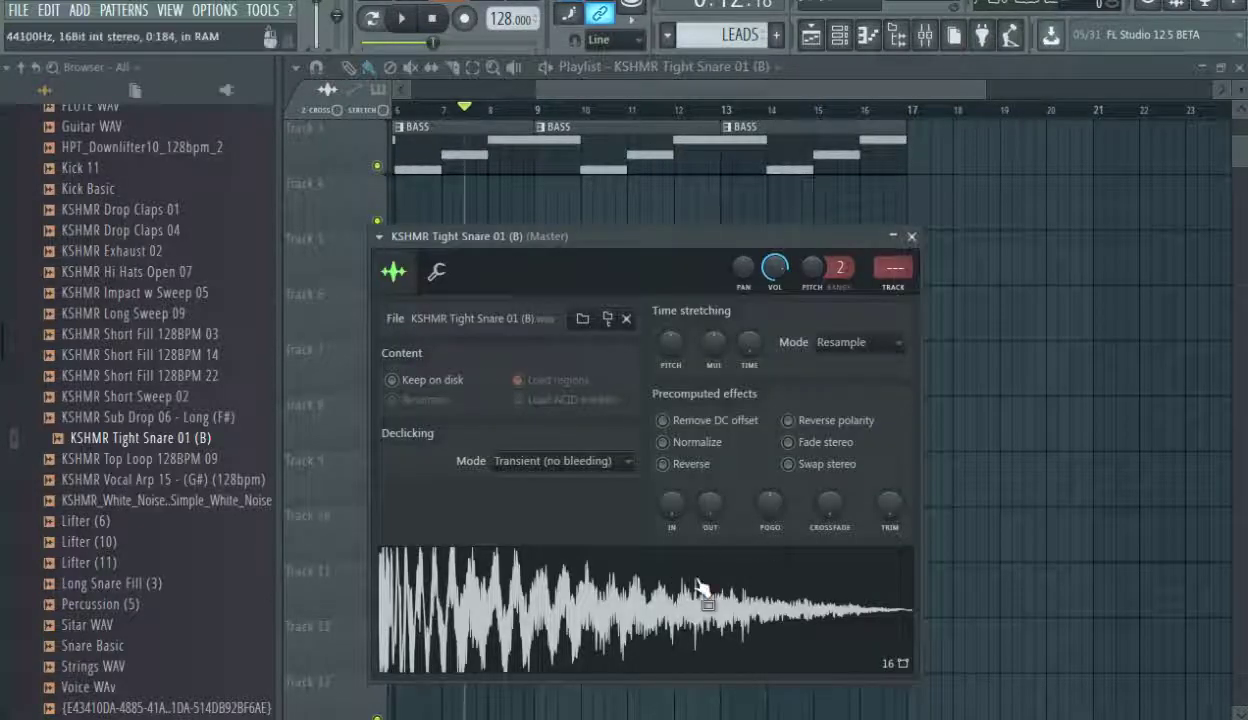
left_click_drag(710, 505, 710, 492)
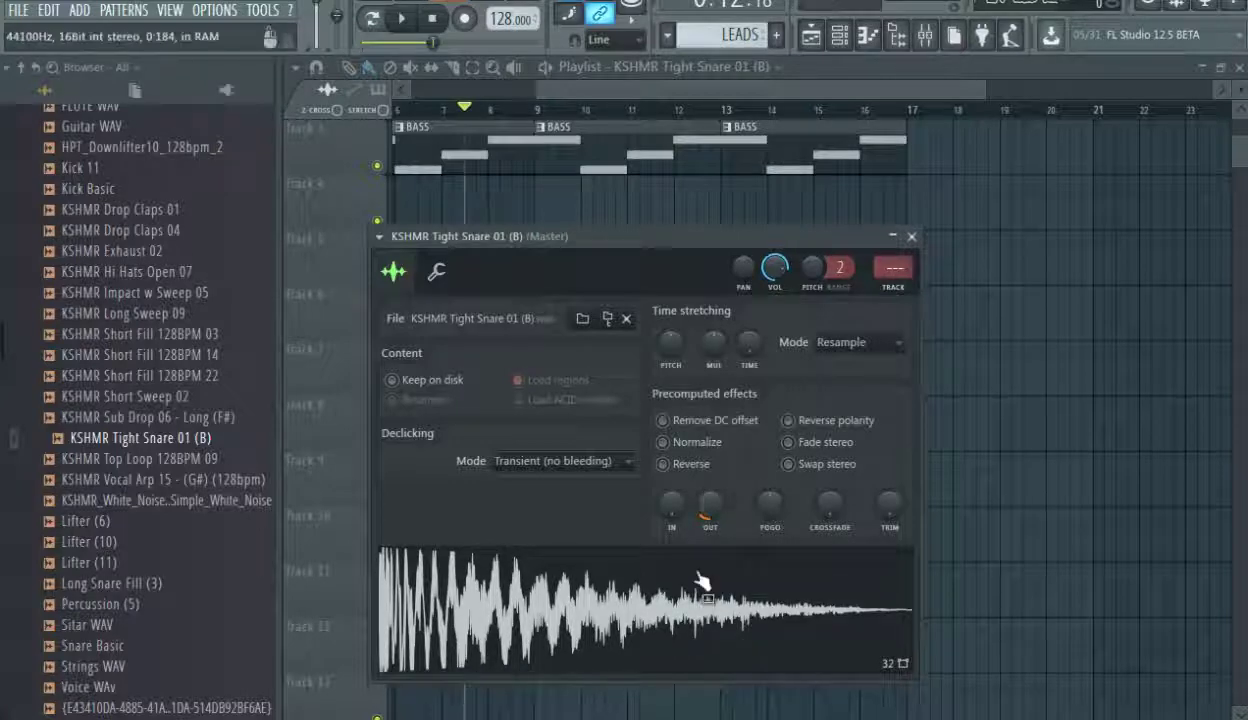
Assign KSHMR Tight Snare 01 (B) to a free mixer track and lower its fader to about -13.9 dB.
left_click(378, 237)
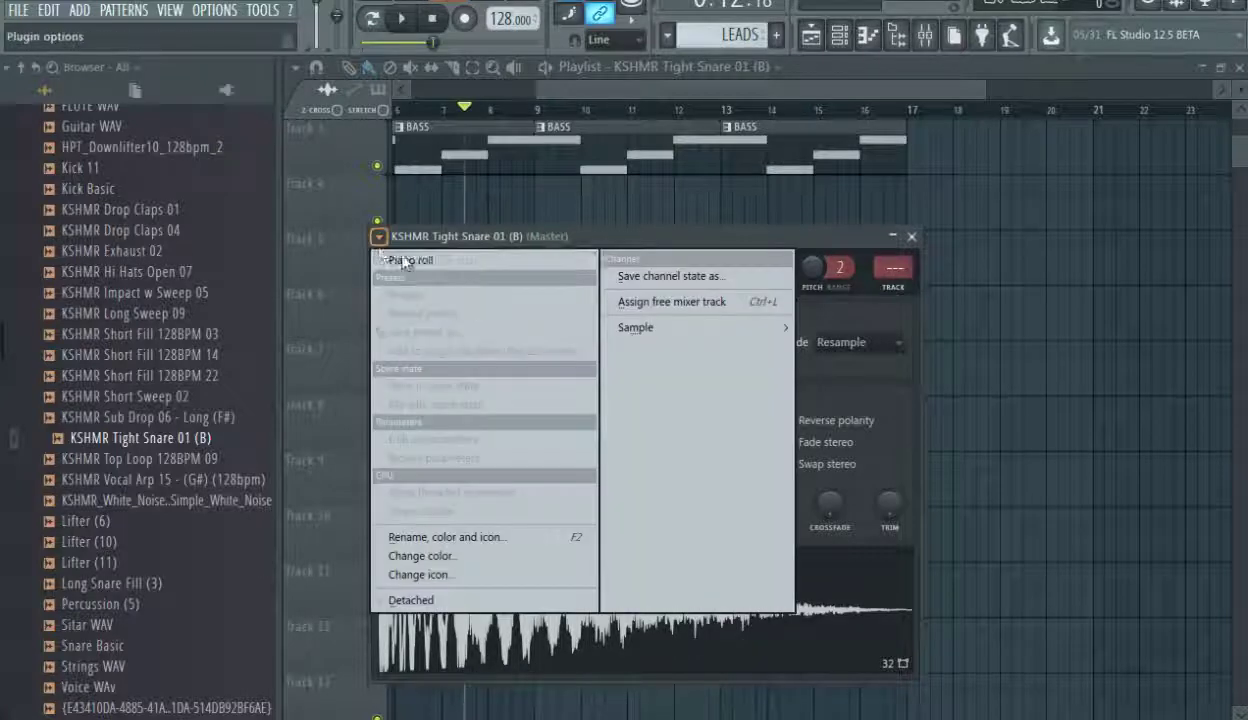
left_click(606, 307)
left_click_drag(774, 400, 774, 464)
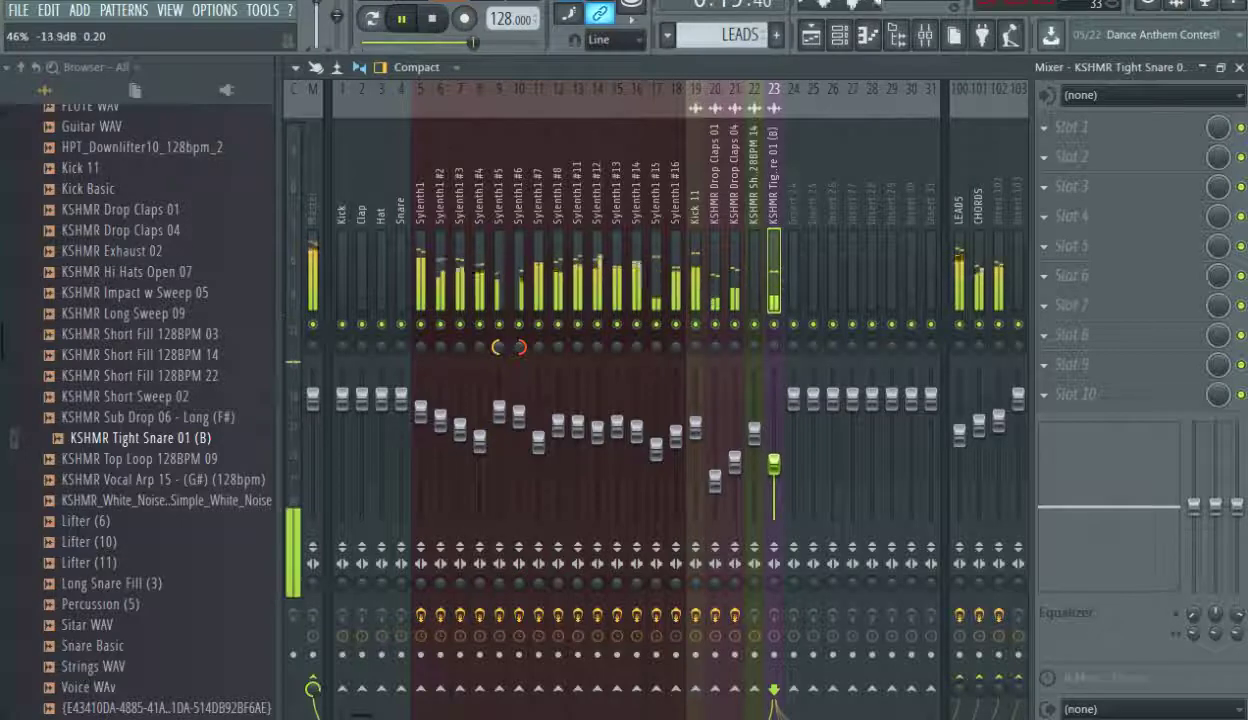
Add Fruity Parametric EQ 2 to the first effect slot of the KSHMR Tight Snare 01 (B) track and pull band 1 down to cut the lows.
key("space")
left_click(1106, 120)
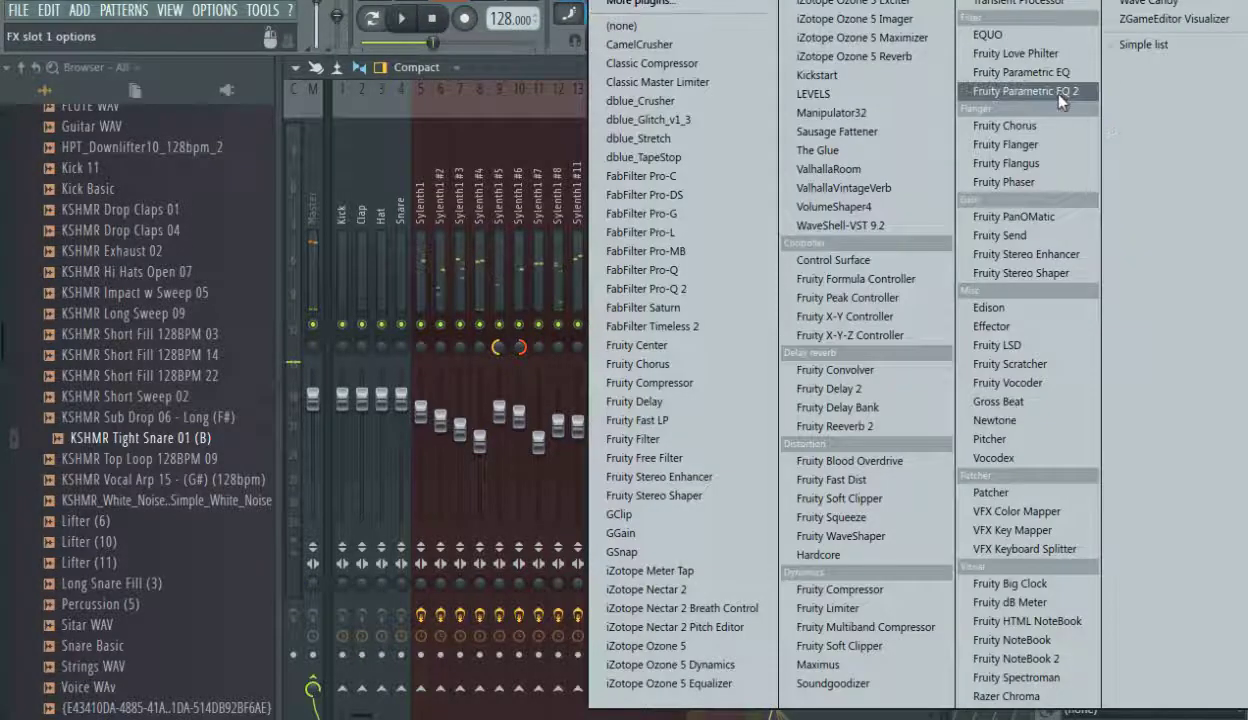
left_click(1032, 92)
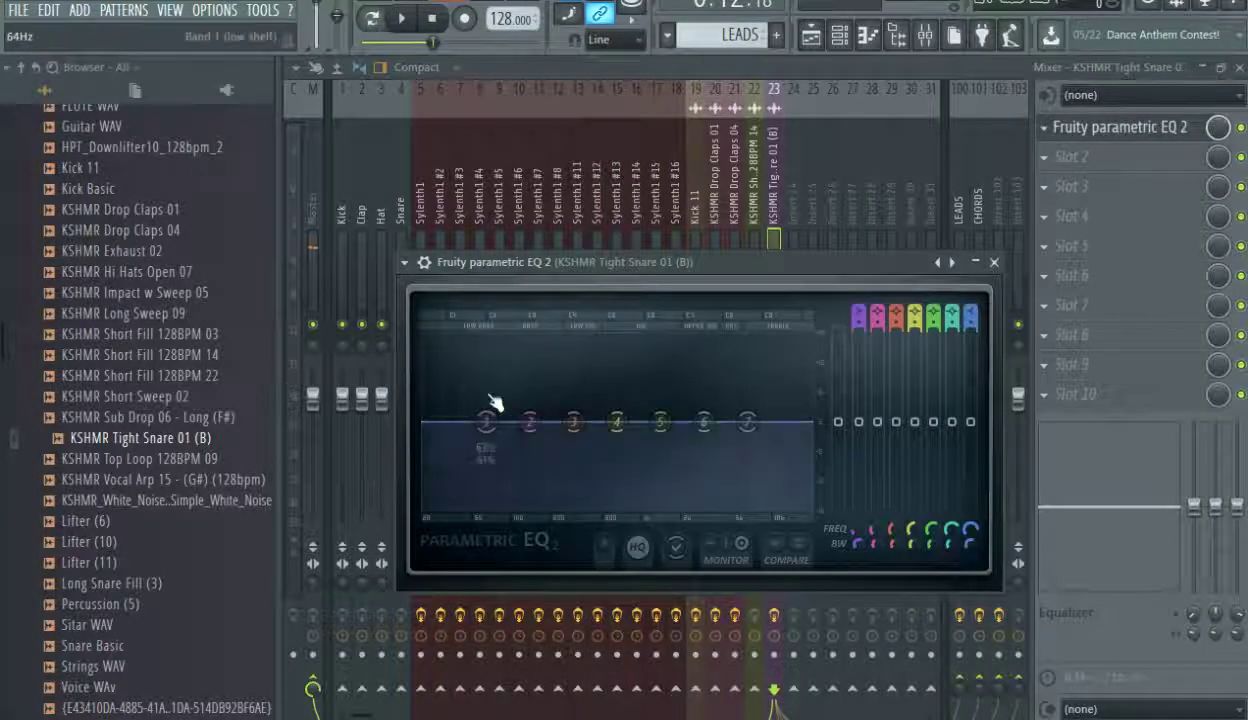
left_click_drag(486, 421, 505, 520)
key("space")
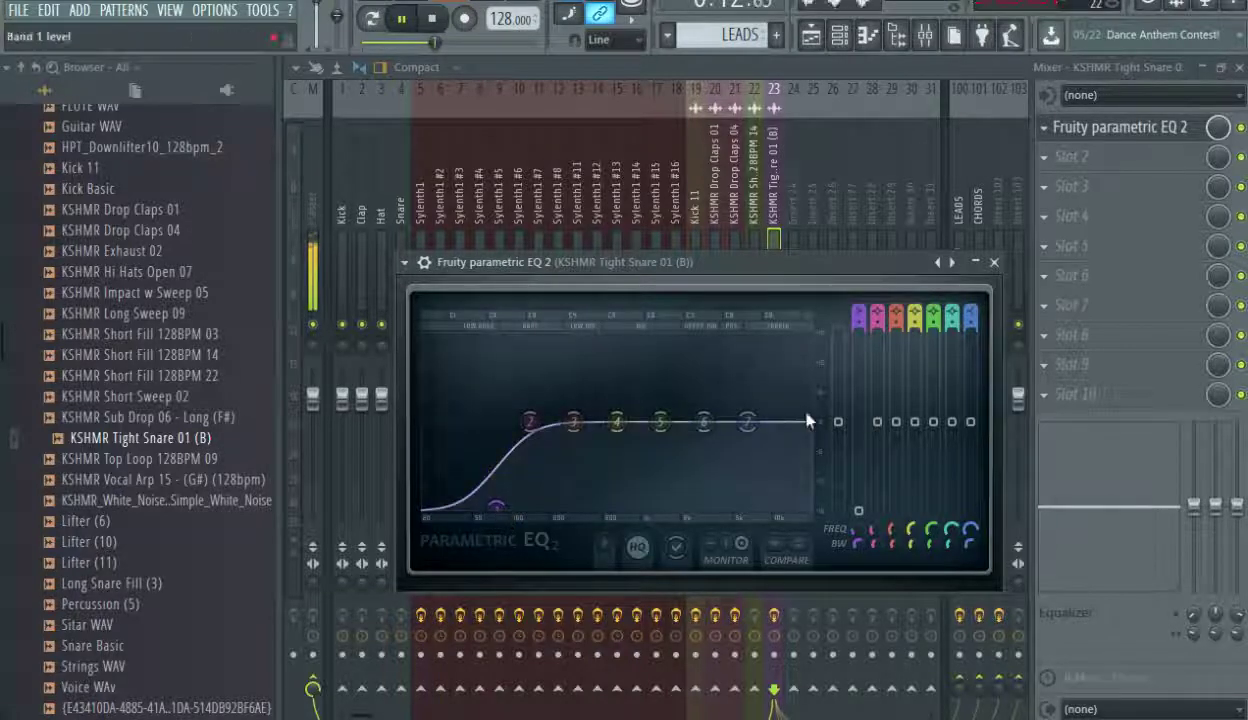
Dip band 4 slightly at about 624 Hz and gently boost band 6 in the snare's EQ during playback.
left_click_drag(617, 421, 627, 432)
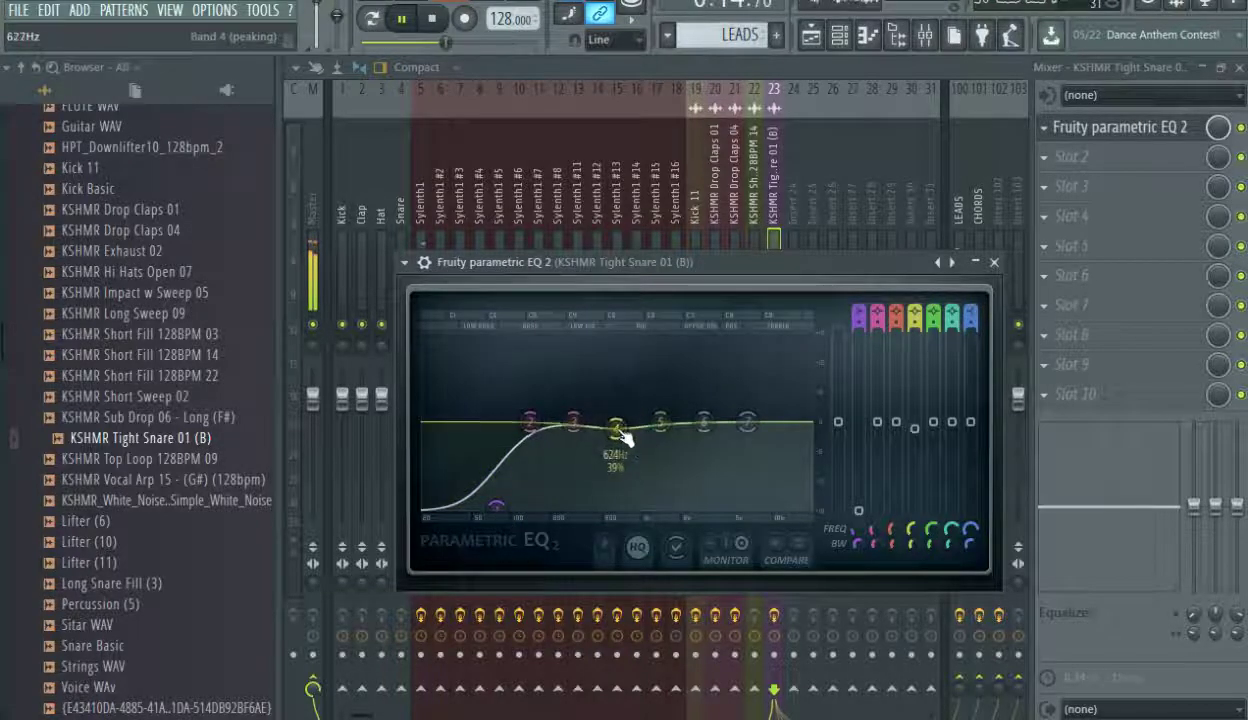
left_click_drag(703, 421, 724, 423)
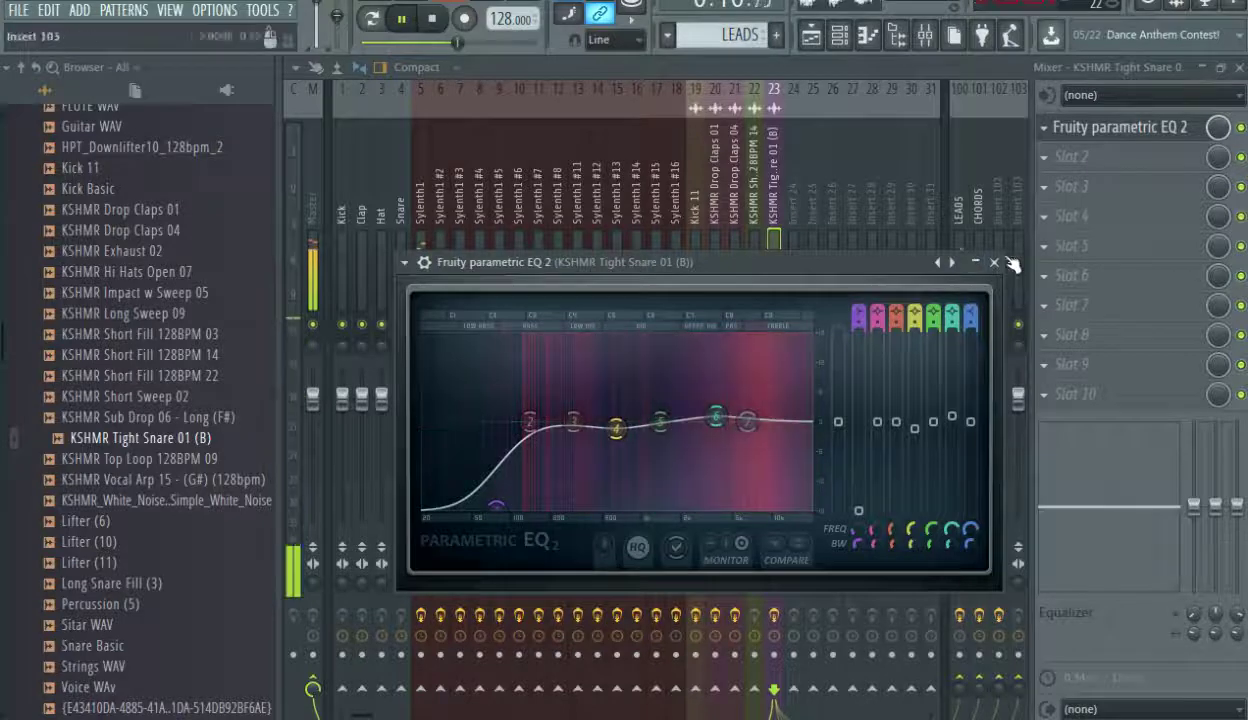
key("space")
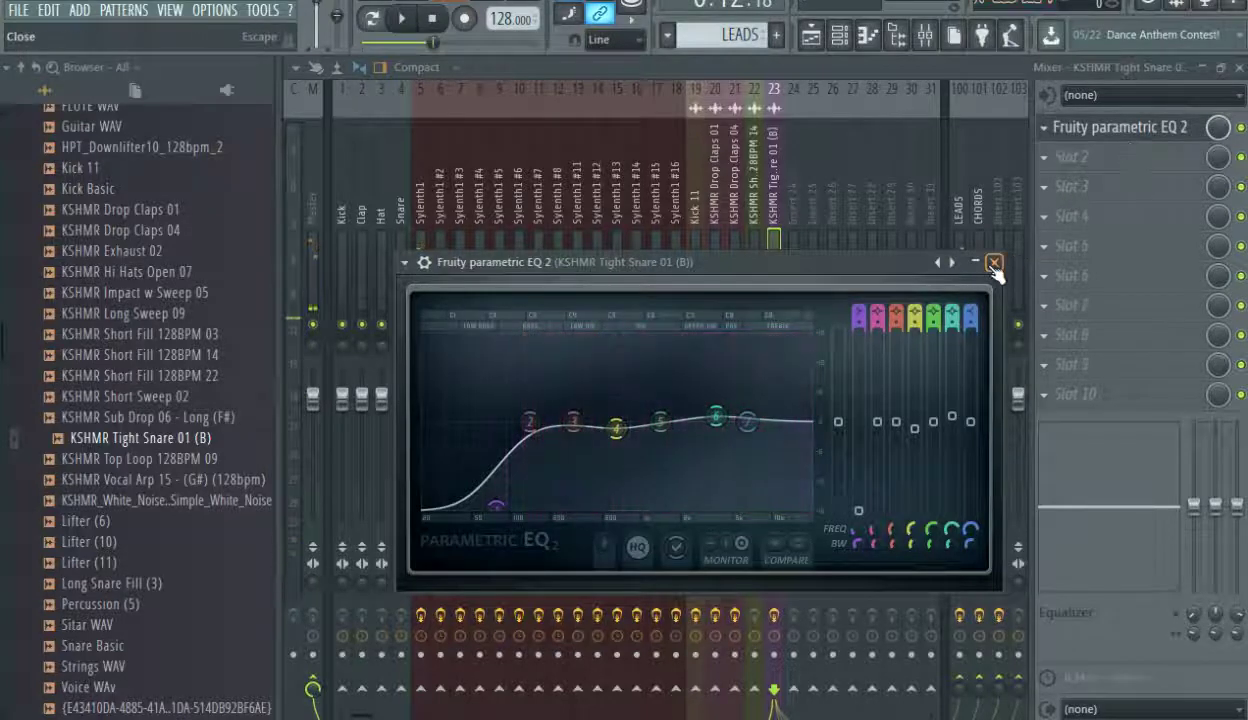
left_click(993, 263)
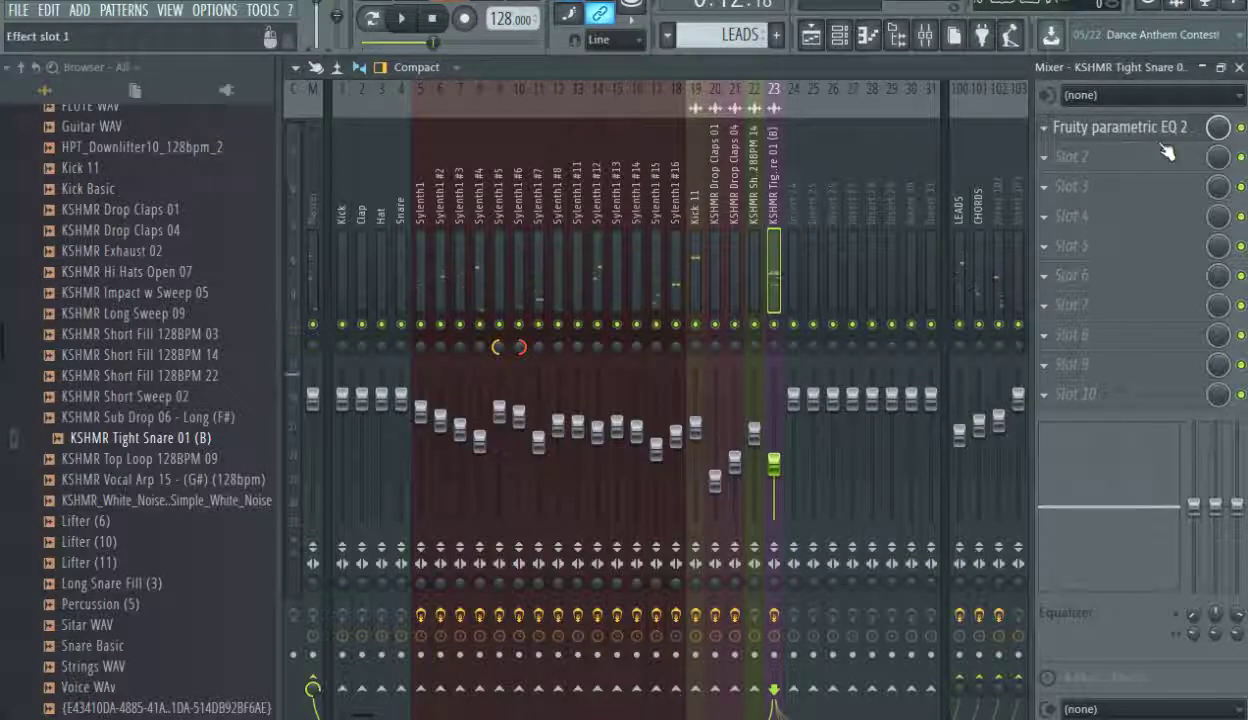
Add Fruity Reeverb 2 to the snare track's second effect slot and adjust its low and high cut.
left_click(1115, 160)
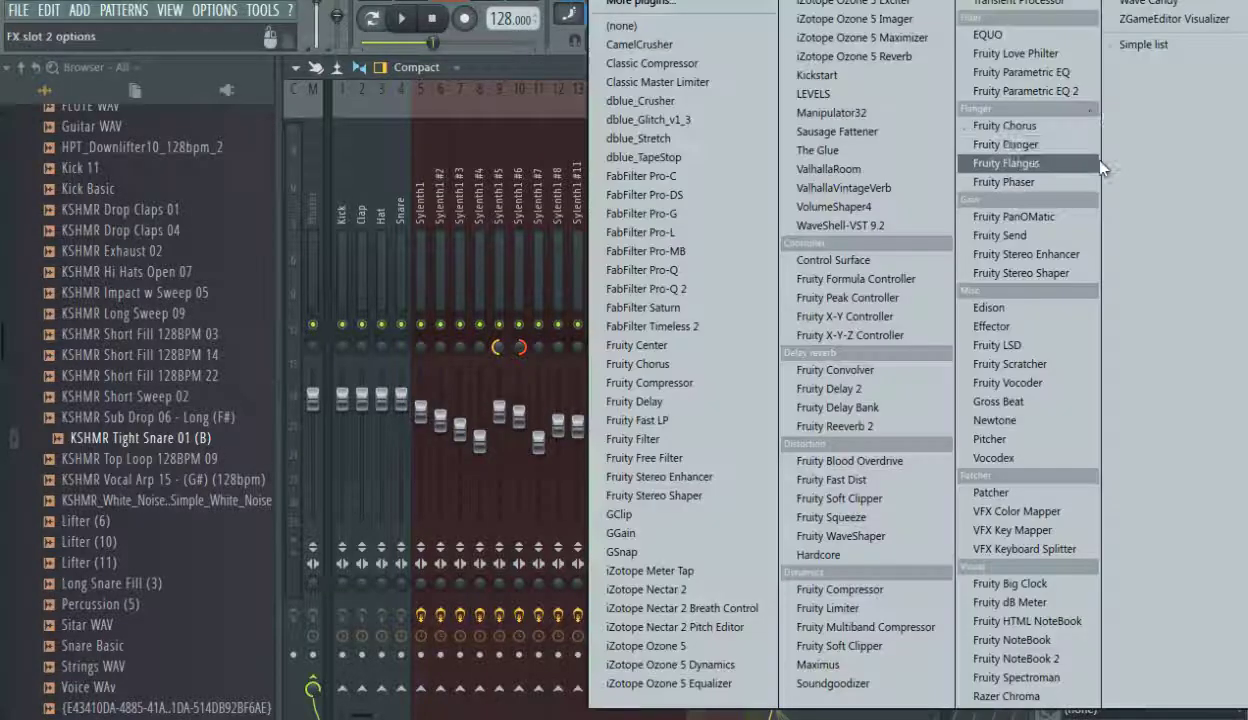
left_click(918, 430)
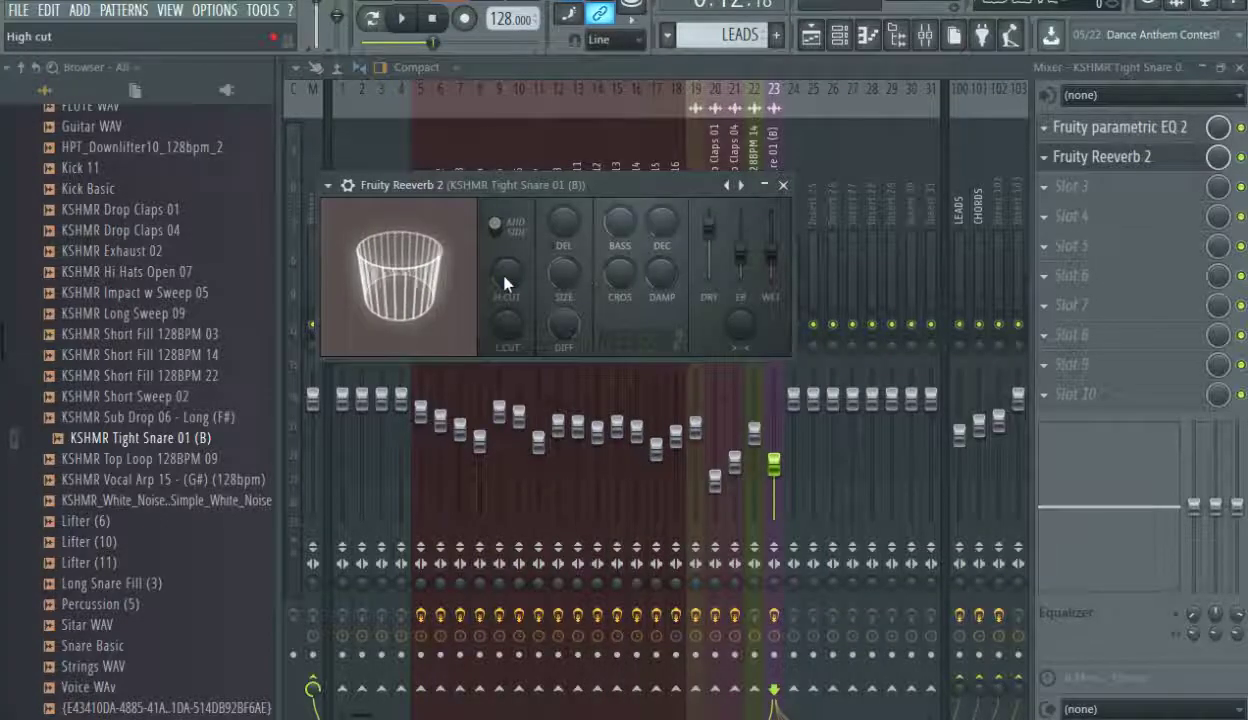
left_click_drag(507, 325, 500, 274)
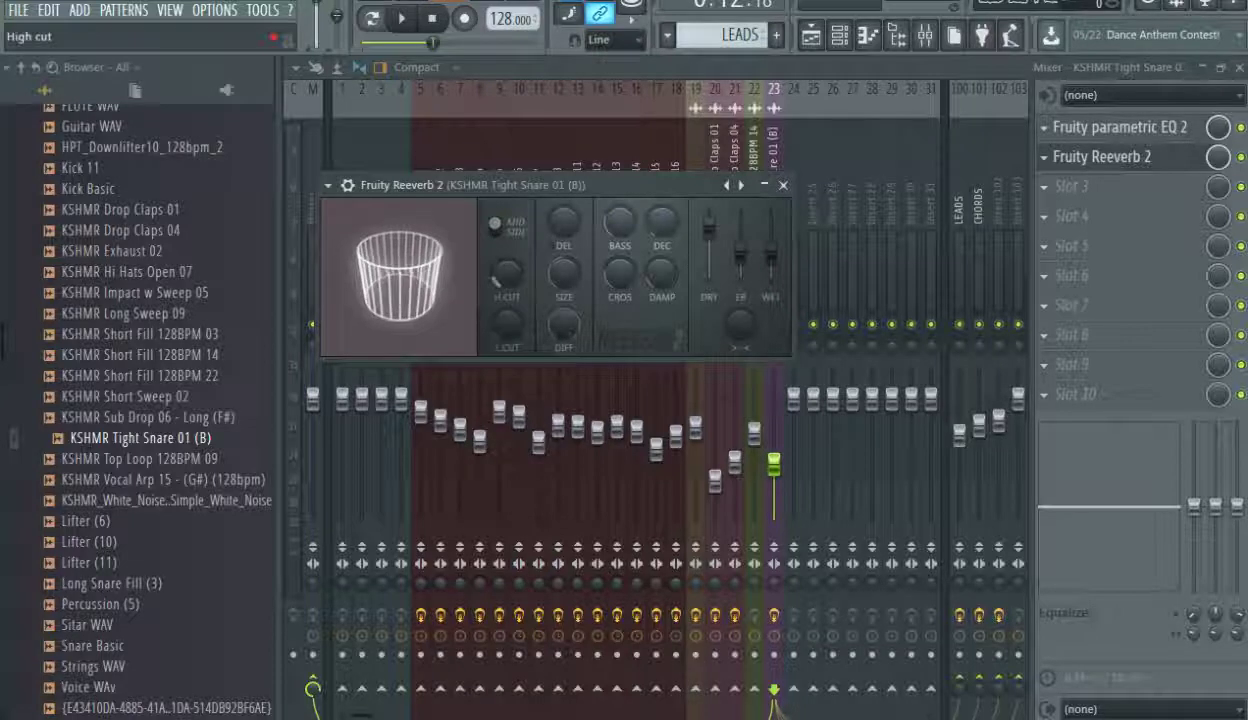
Set the snare reverb's decay to about 3.4 sec and its wet level to about 52%.
key("space")
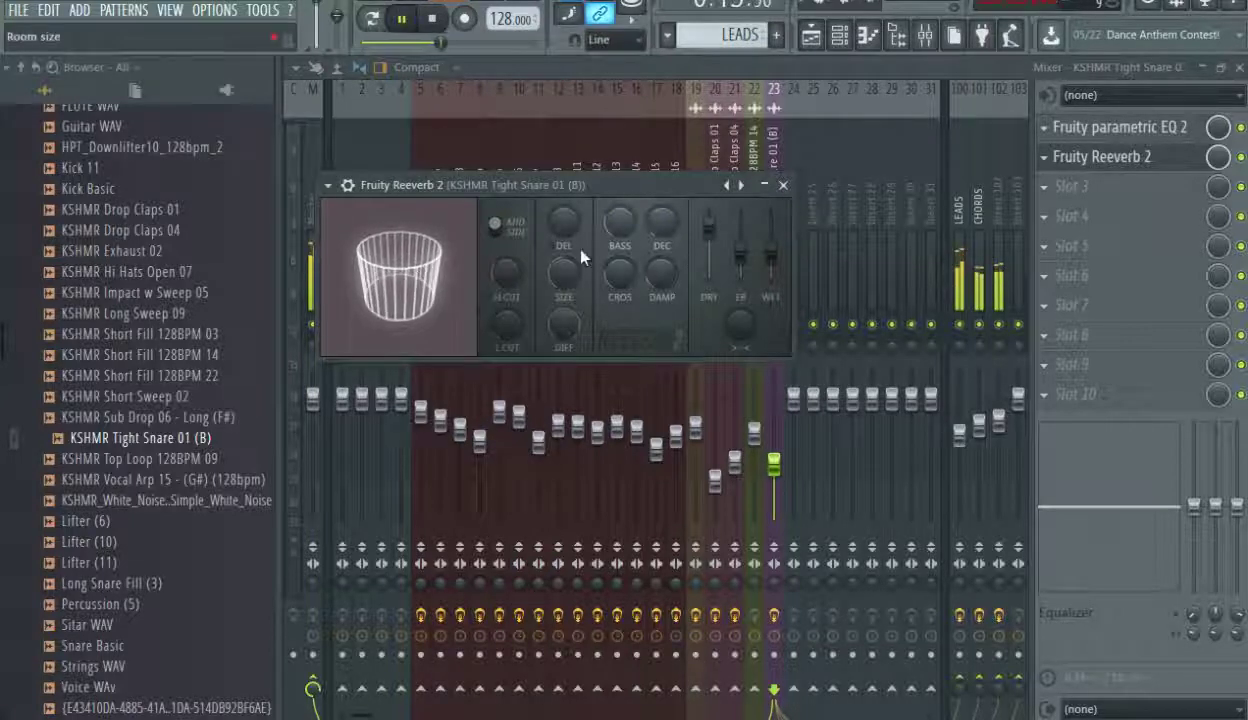
key("space")
left_click_drag(650, 218, 650, 228)
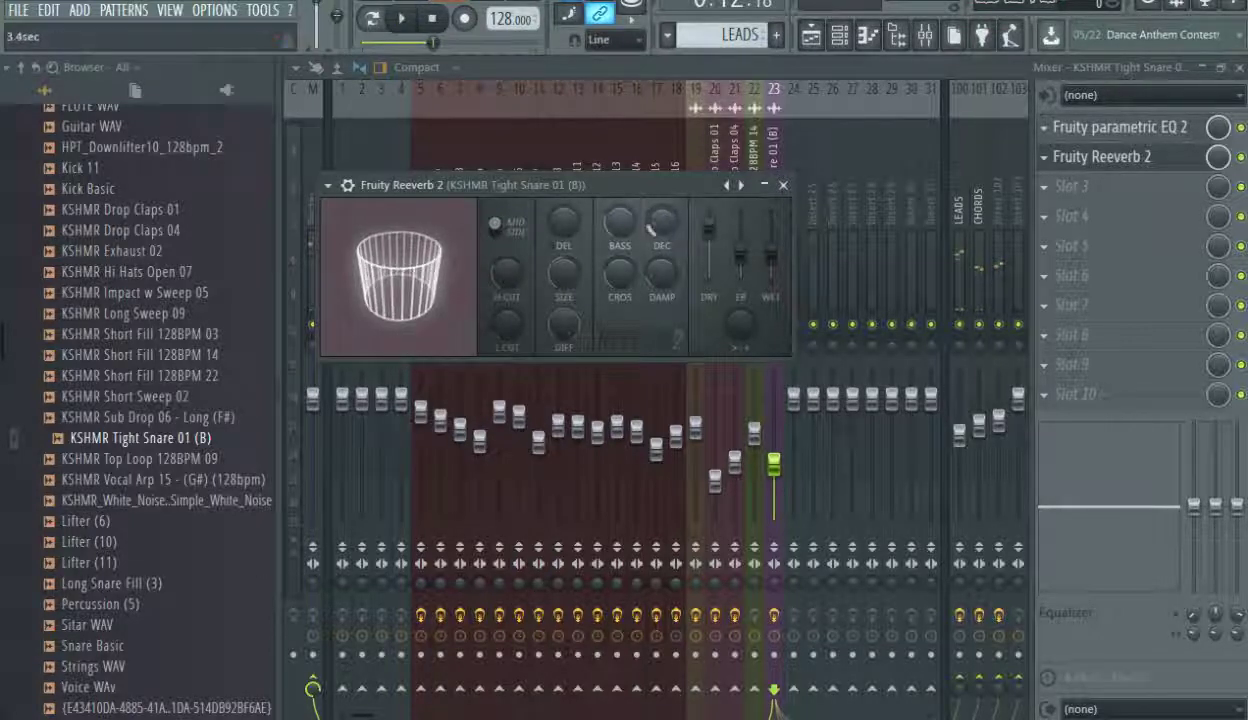
key("space")
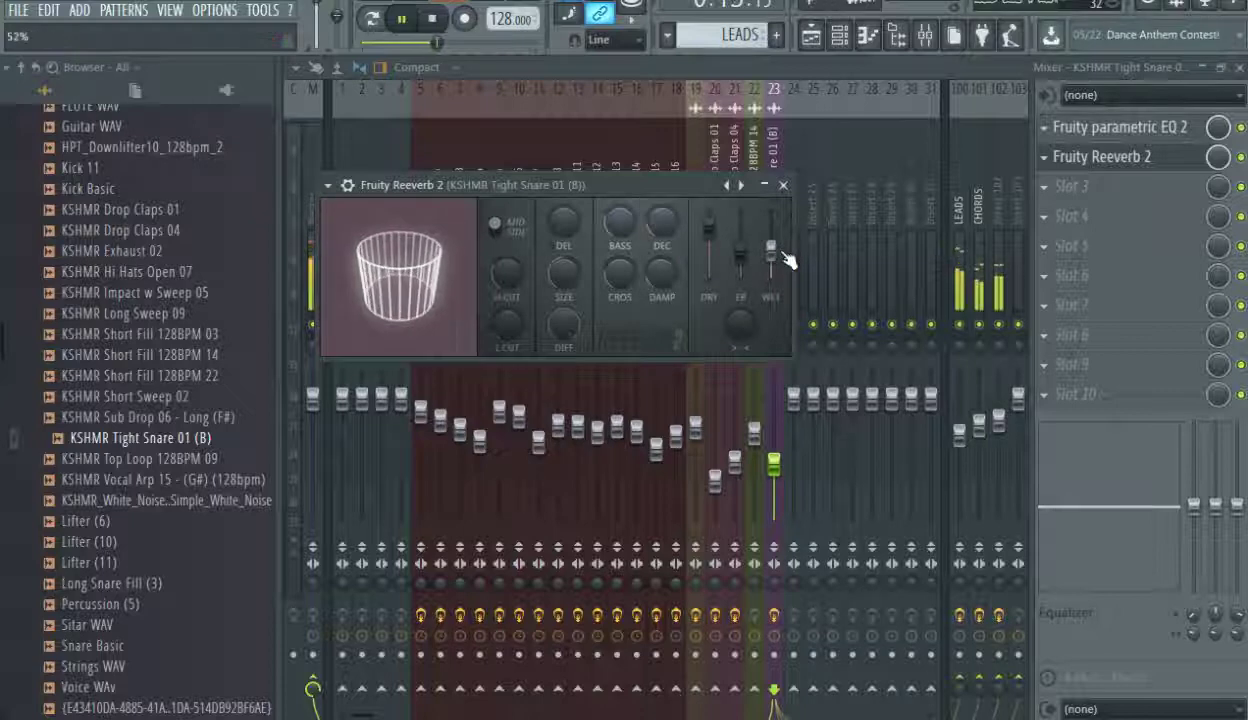
left_click(783, 185)
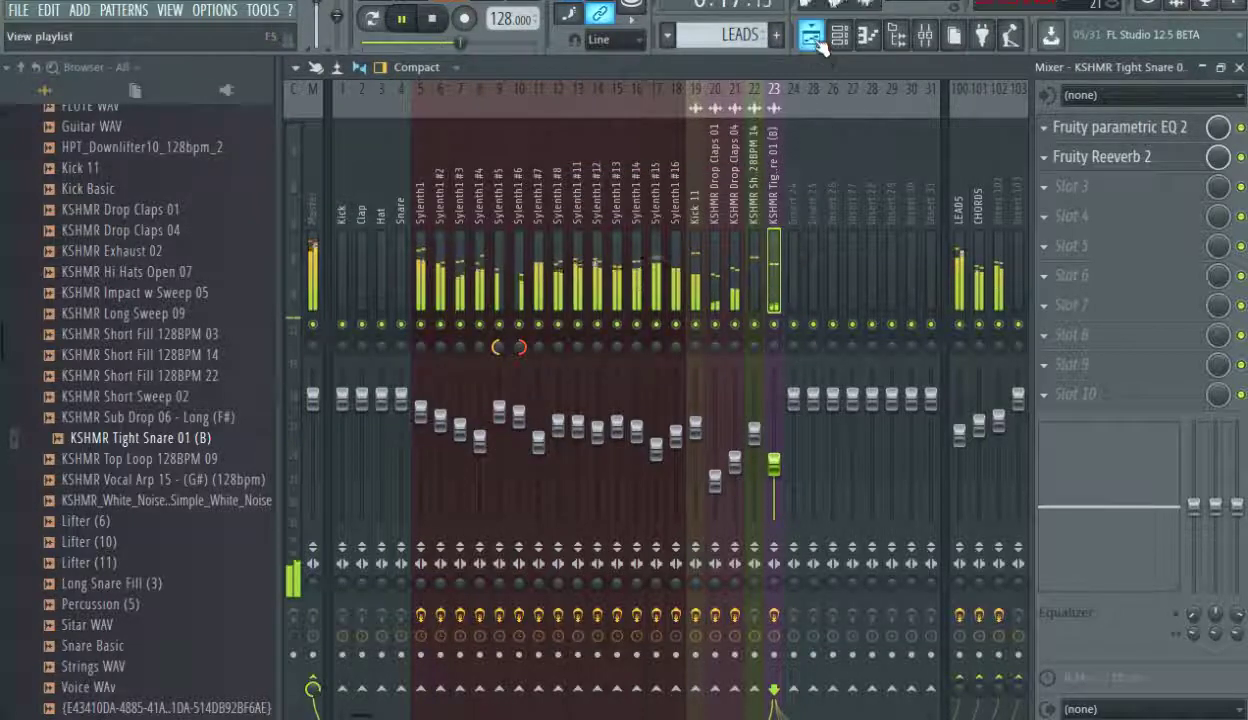
Check the snare hits in the playlist during playback and lower the snare's mixer fader to about -16.4 dB.
left_click(815, 40)
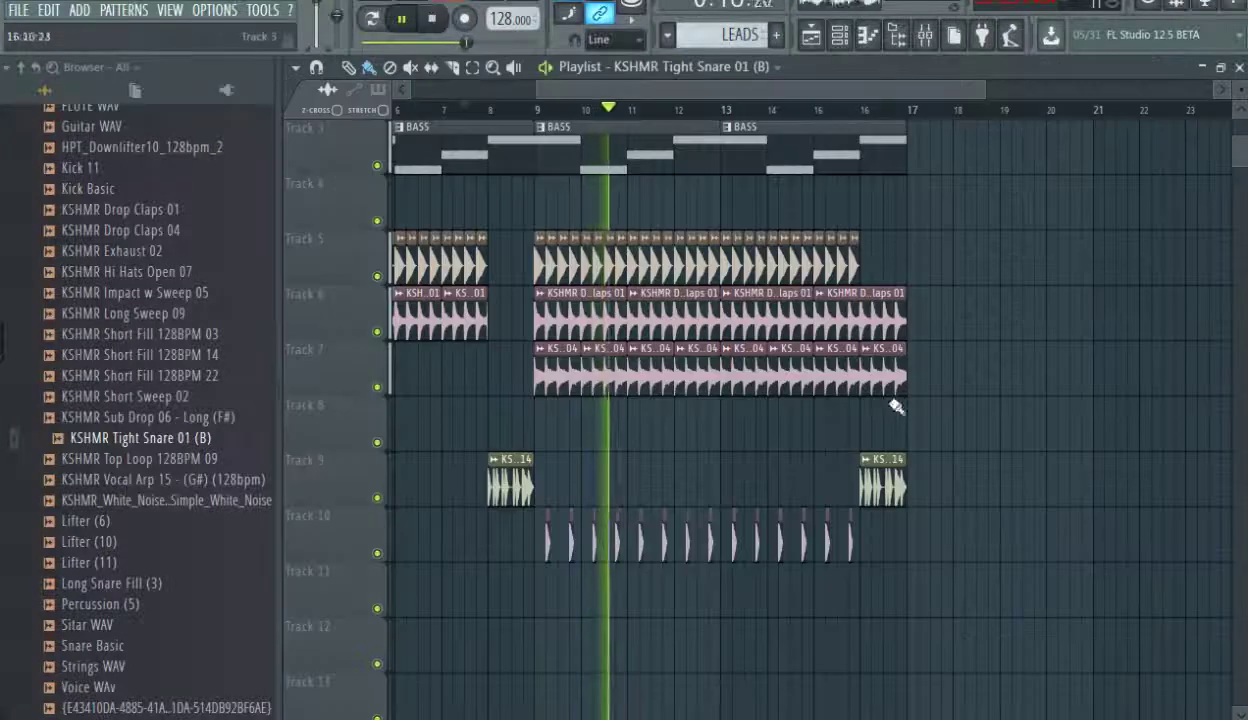
left_click(934, 38)
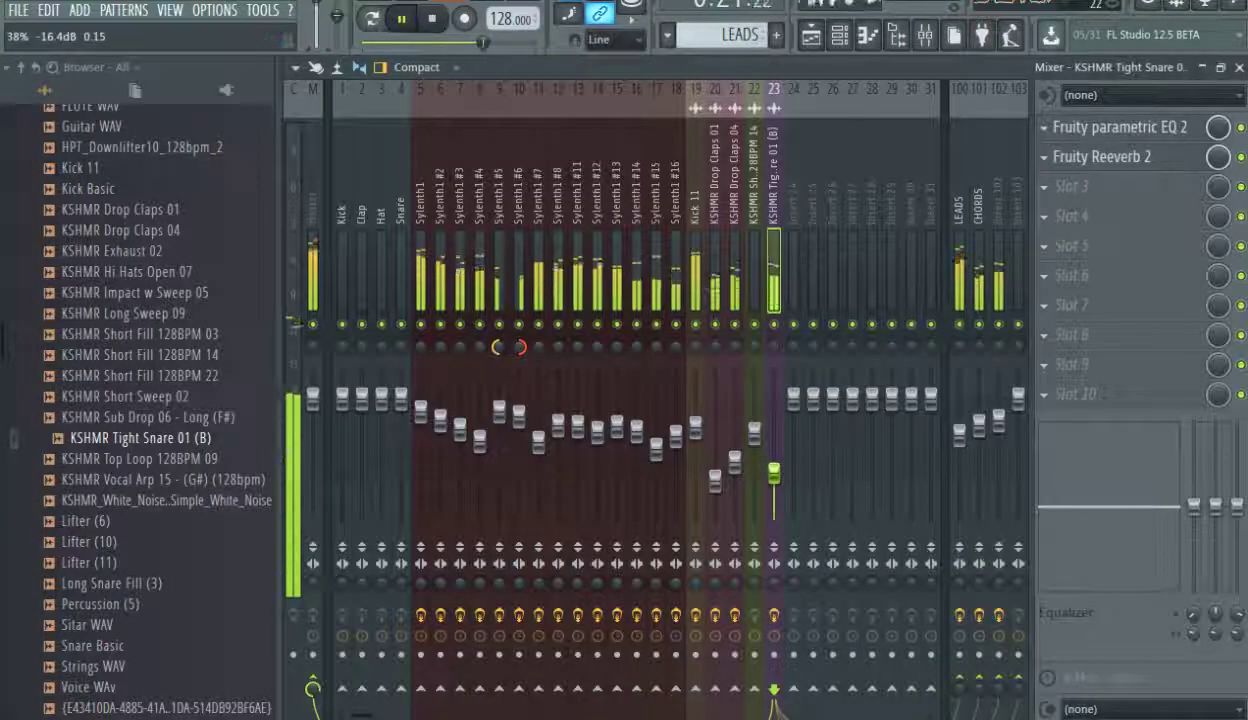
left_click(814, 46)
left_click(255, 12)
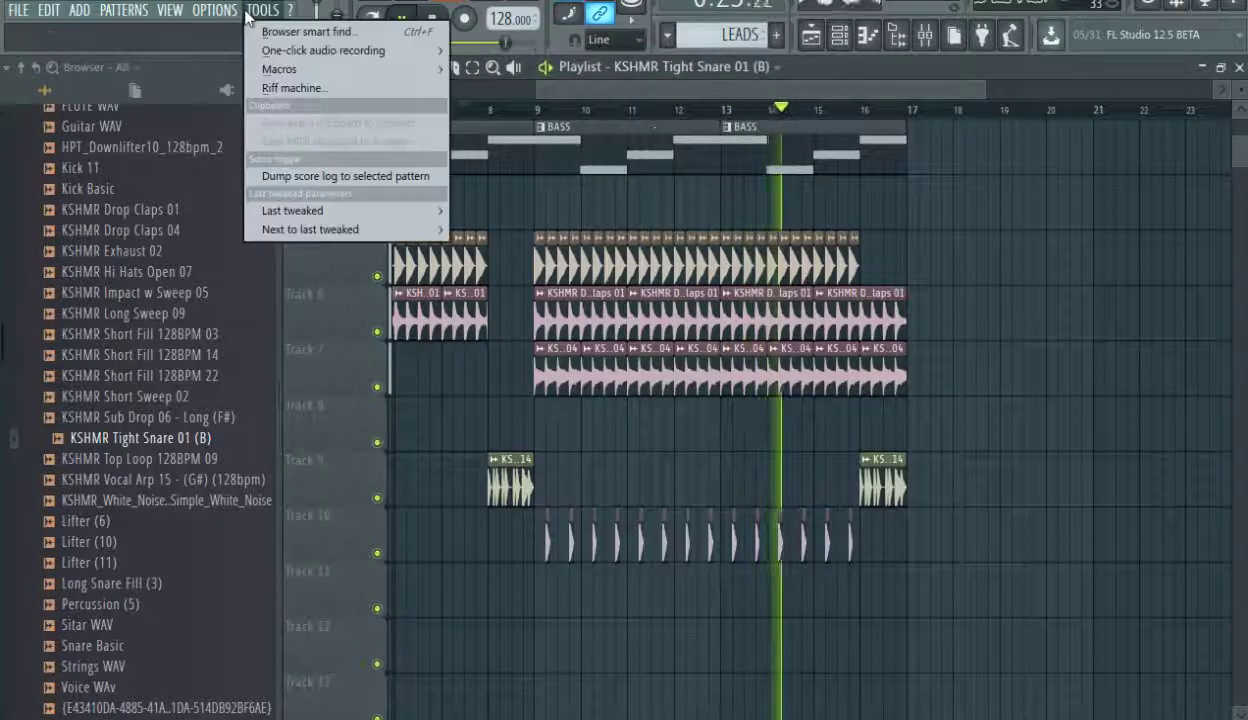
mouse_move(290, 69)
left_click(591, 218)
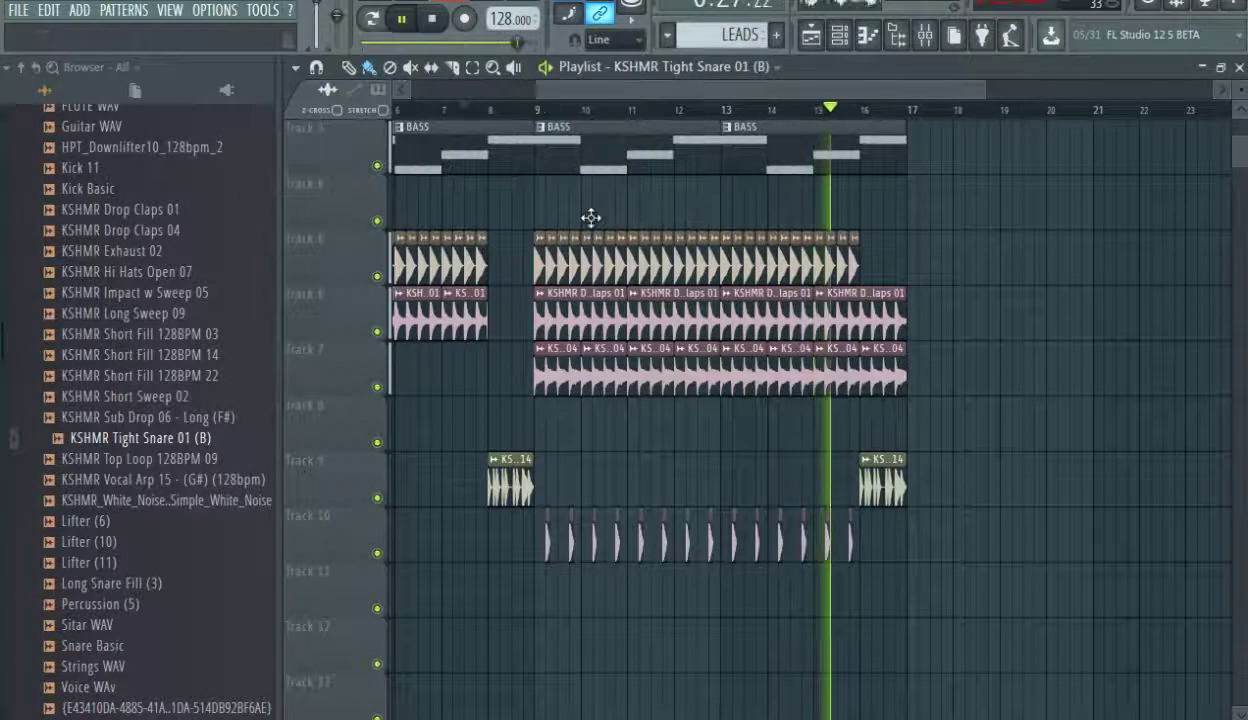
Place KSHMR_White_Noise_05_-_Simple_White_Noise on Track 13 at bar 1 and repeat it through the end of bar 16.
left_click_drag(657, 89, 395, 92)
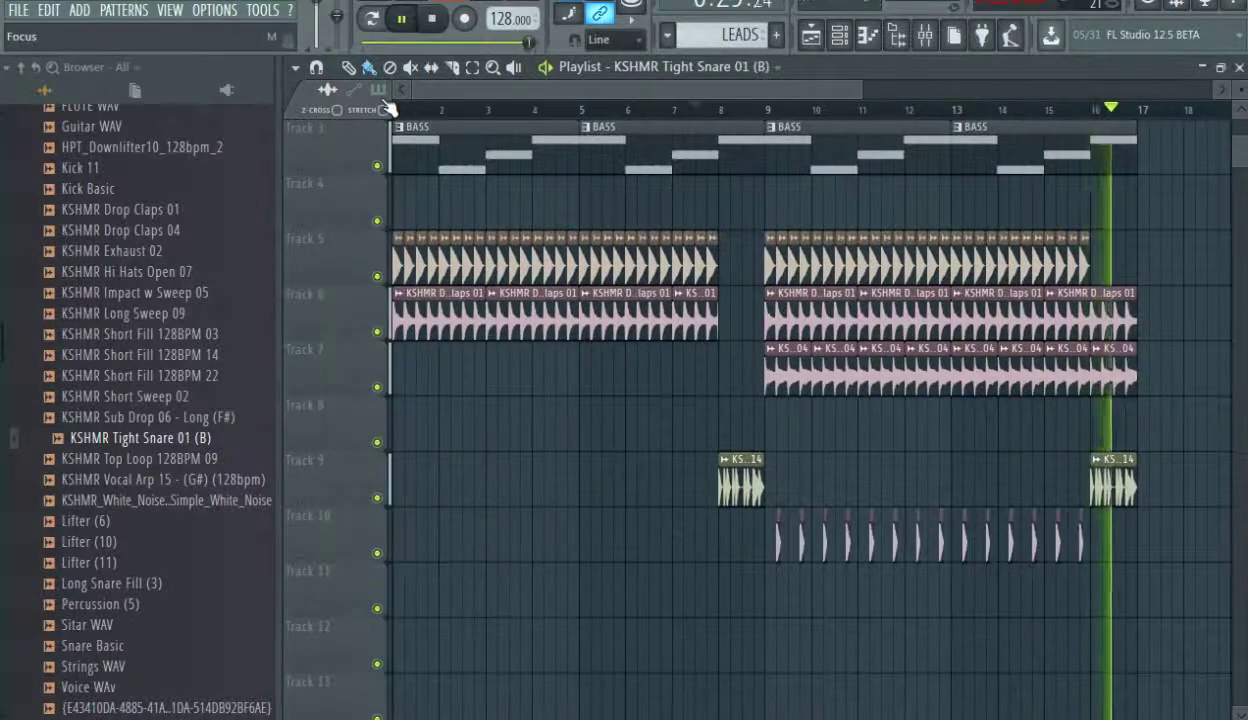
scroll(390, 108, "up", 2)
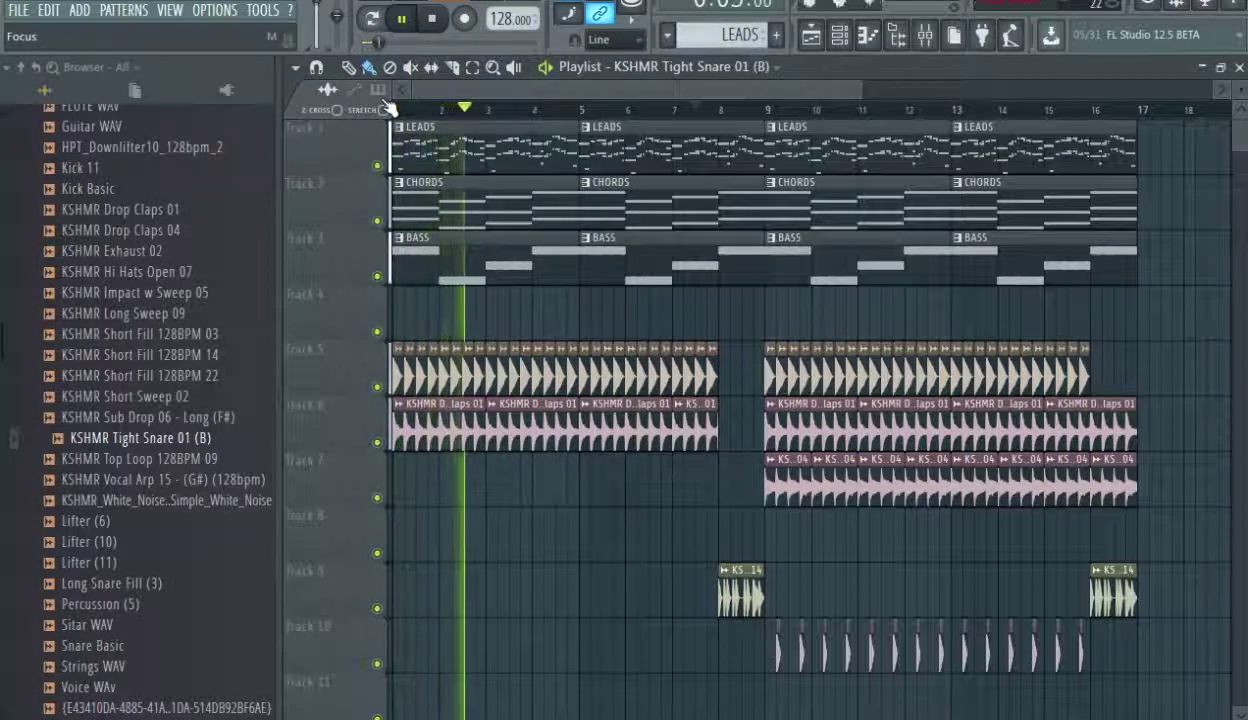
key("space")
left_click(200, 463)
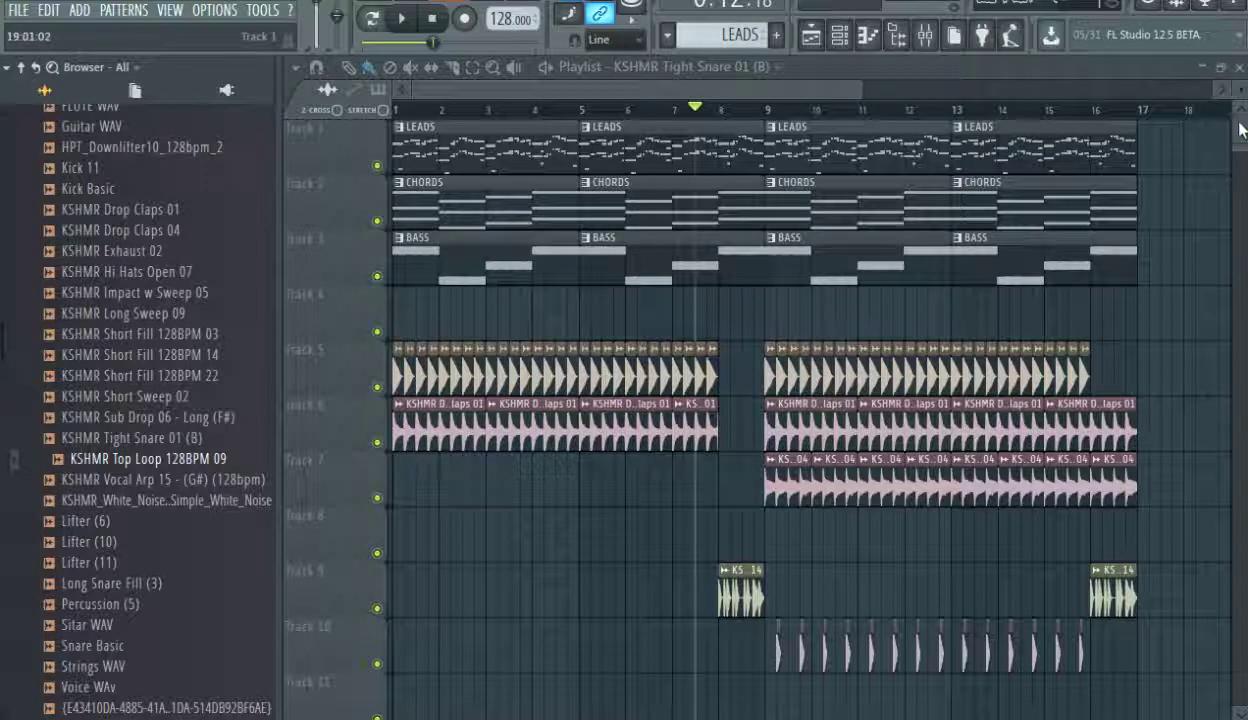
scroll(1240, 130, "down", 3)
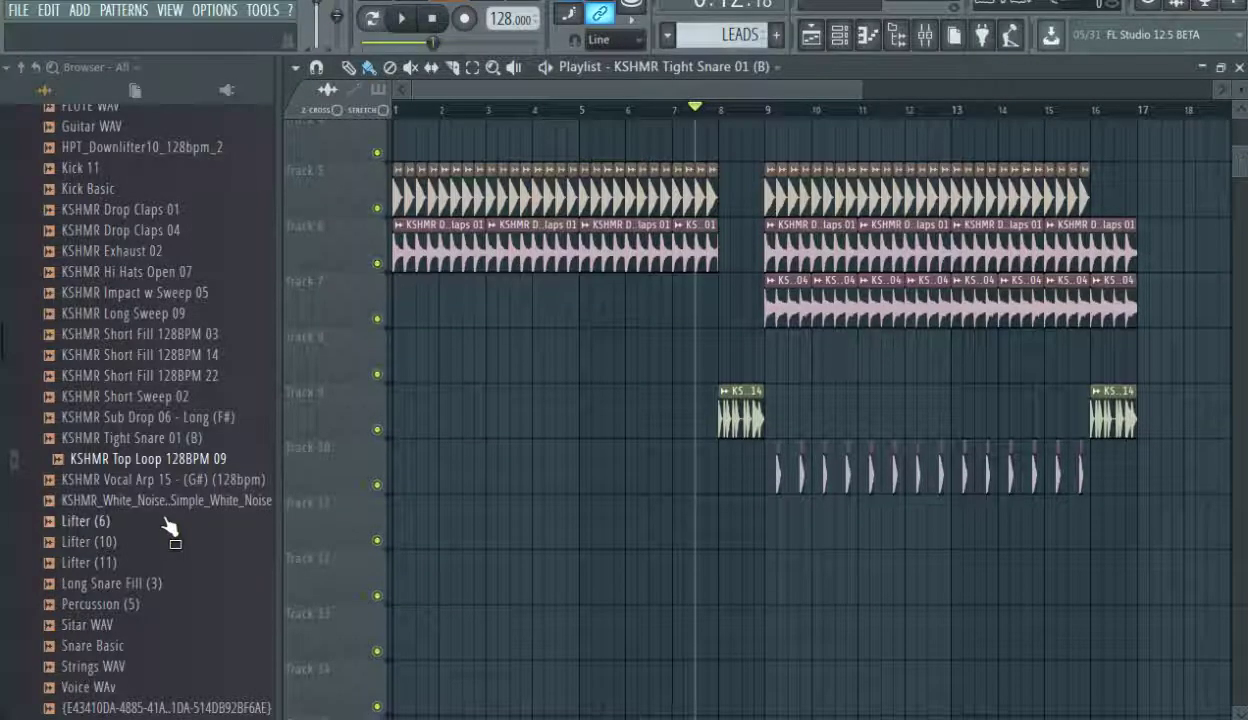
left_click_drag(158, 505, 410, 638)
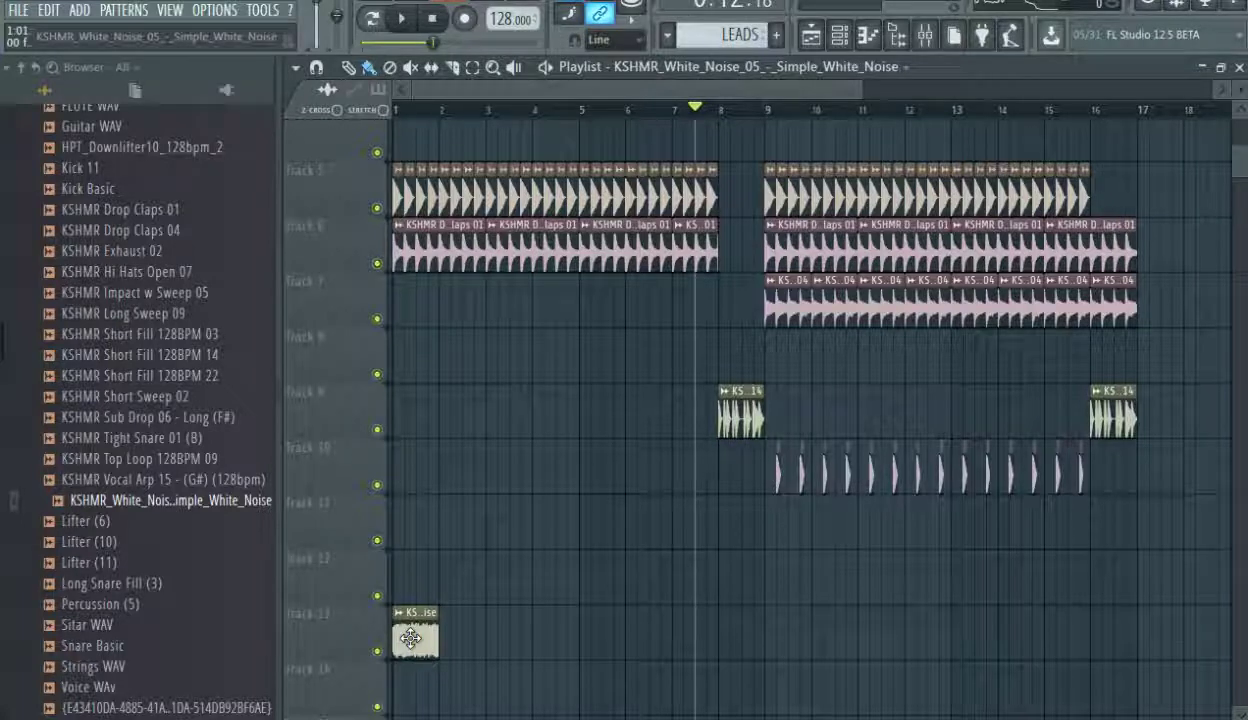
left_click_drag(410, 638, 788, 620)
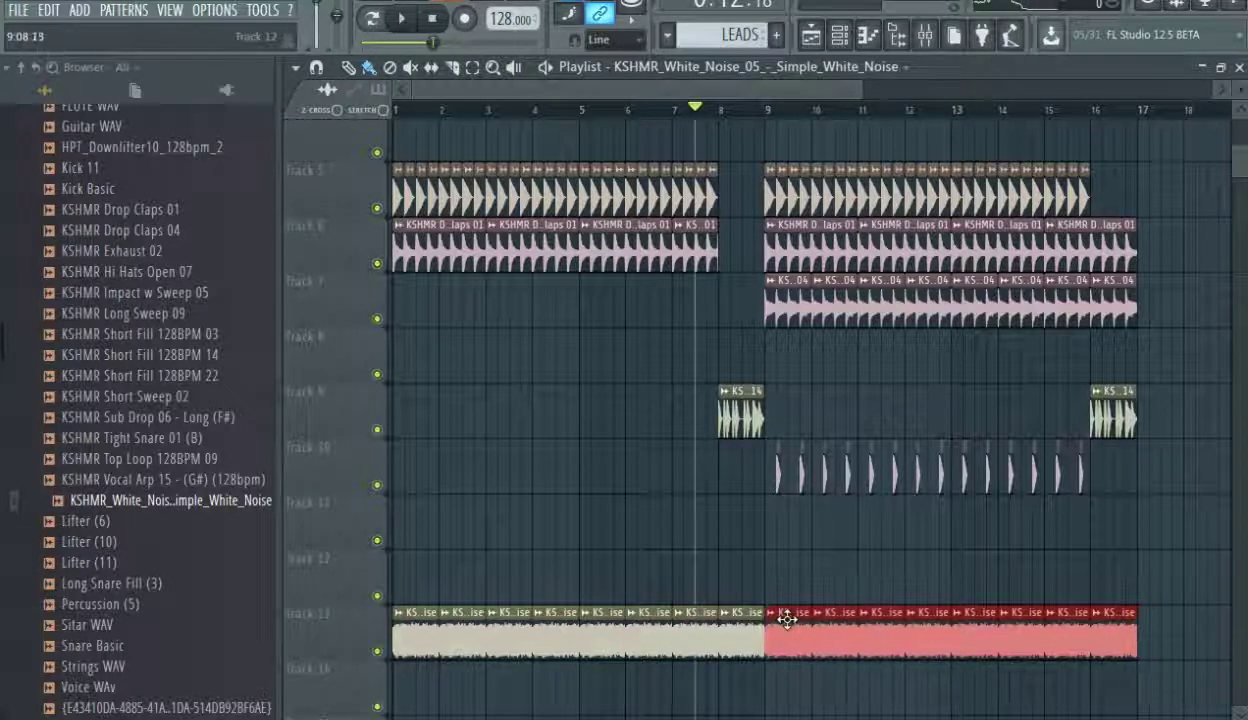
Assign the white noise sample to a free mixer track and lower that track's fader well down.
double_click(788, 620)
left_click(404, 262)
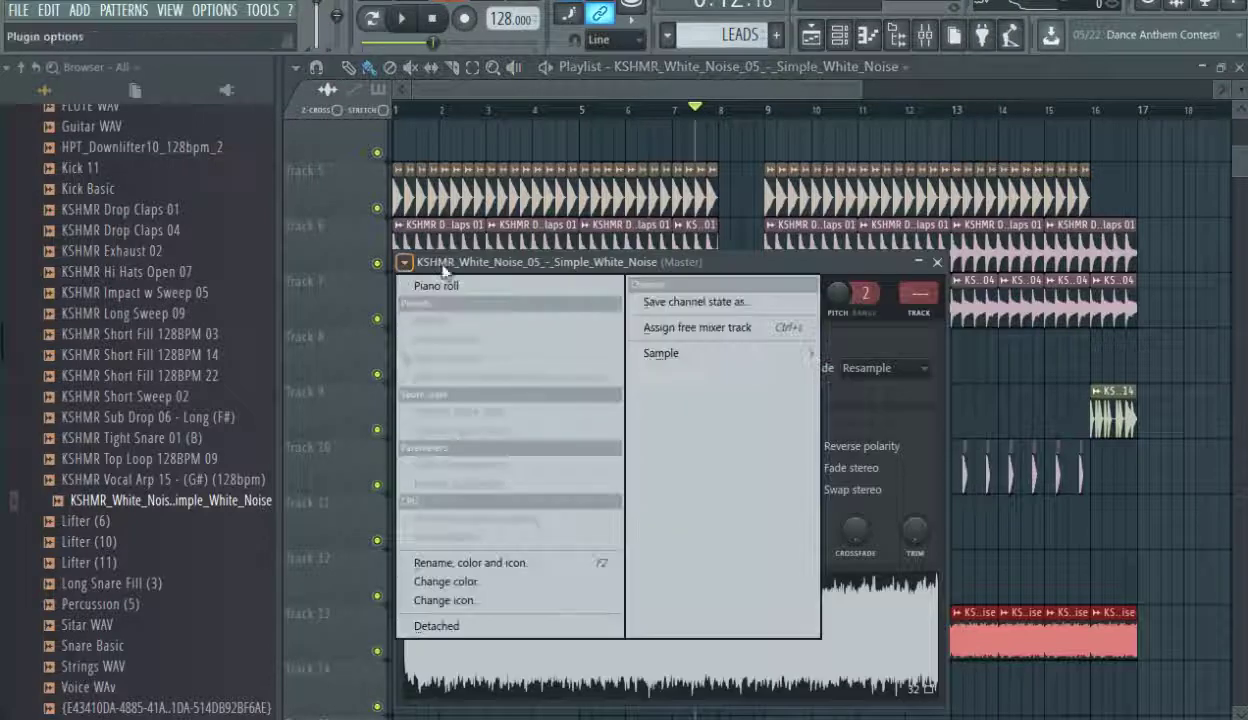
left_click(680, 318)
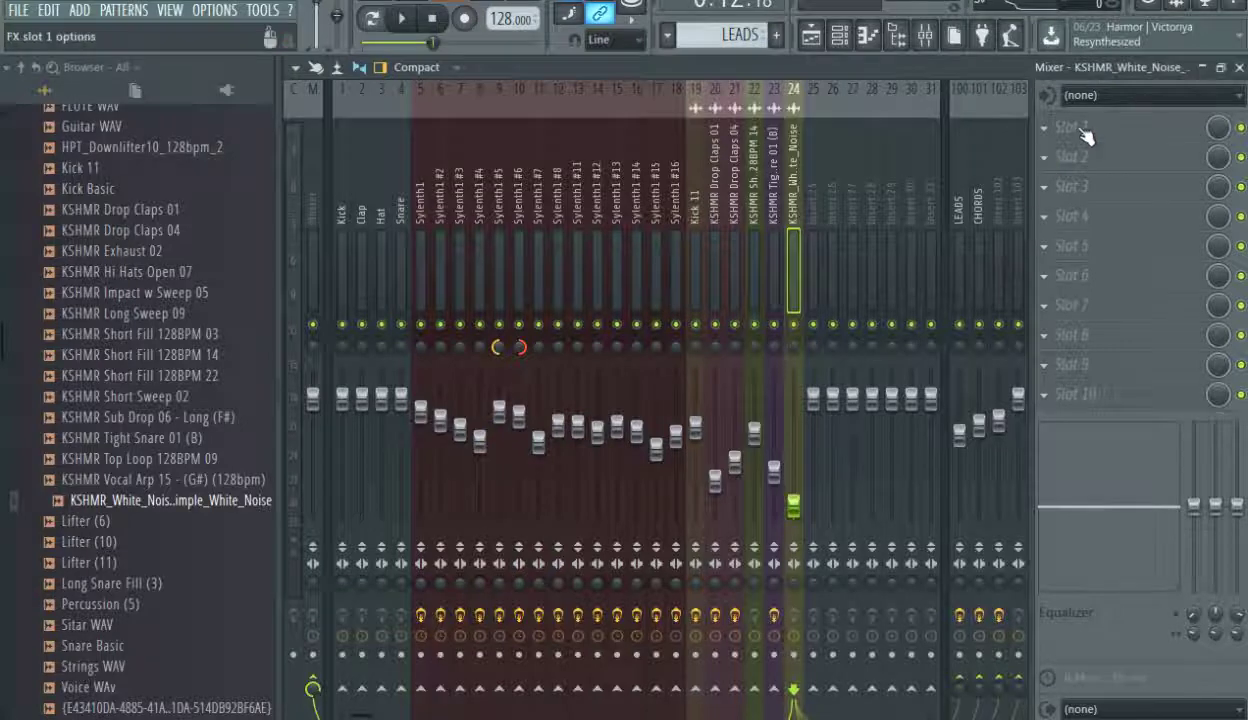
Add Fruity Parametric EQ 2 to the white noise track, cutting lows with band 1 at about 2593 Hz and slightly lowering band 7 at the high end.
left_click(1051, 125)
left_click(1066, 95)
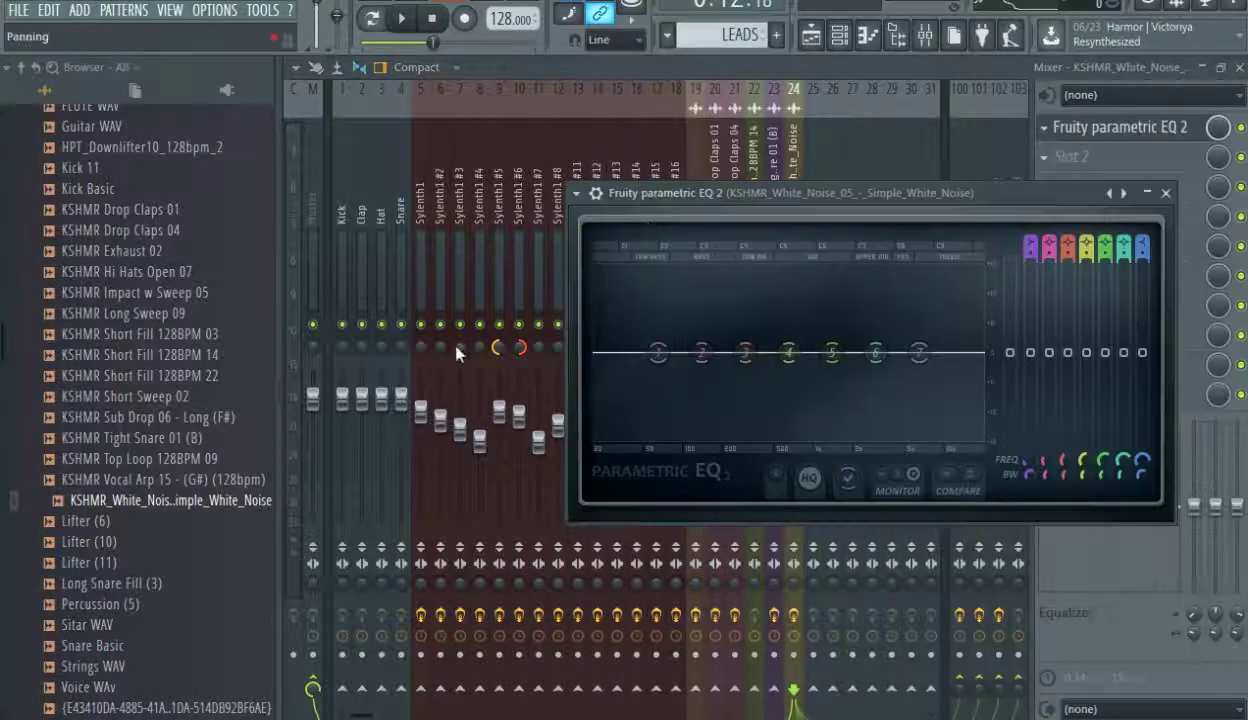
left_click_drag(660, 350, 867, 437)
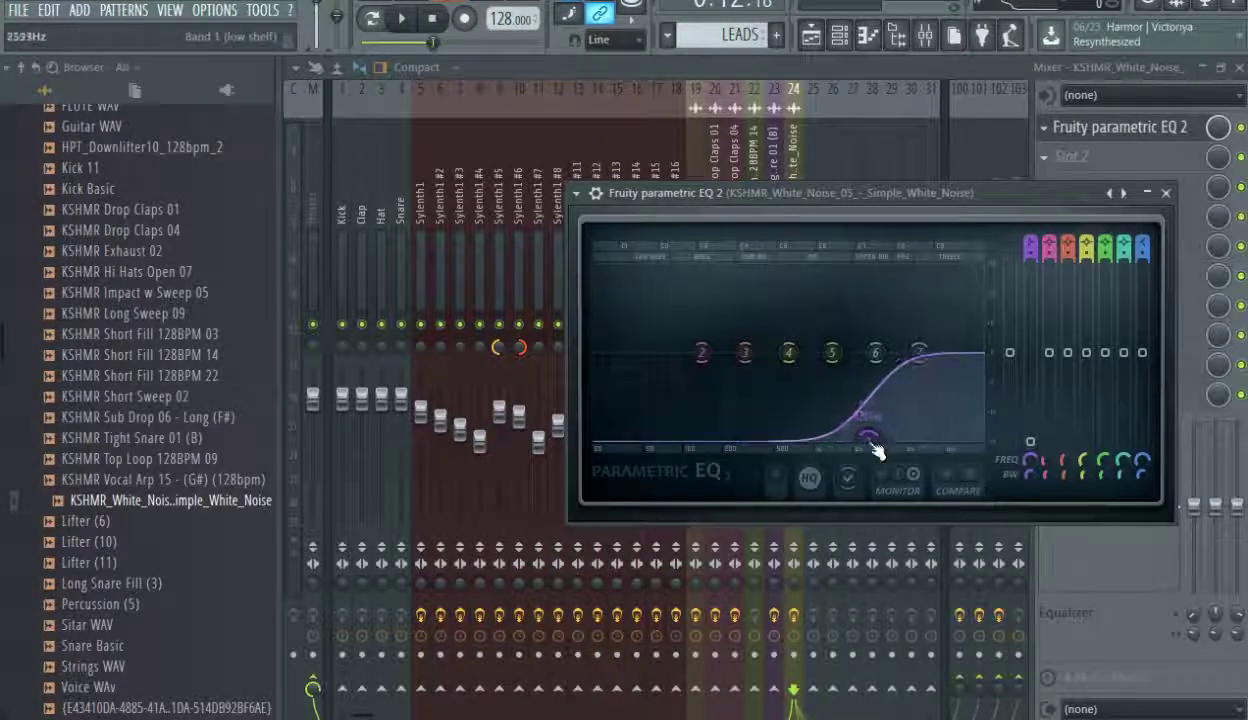
left_click_drag(919, 352, 974, 374)
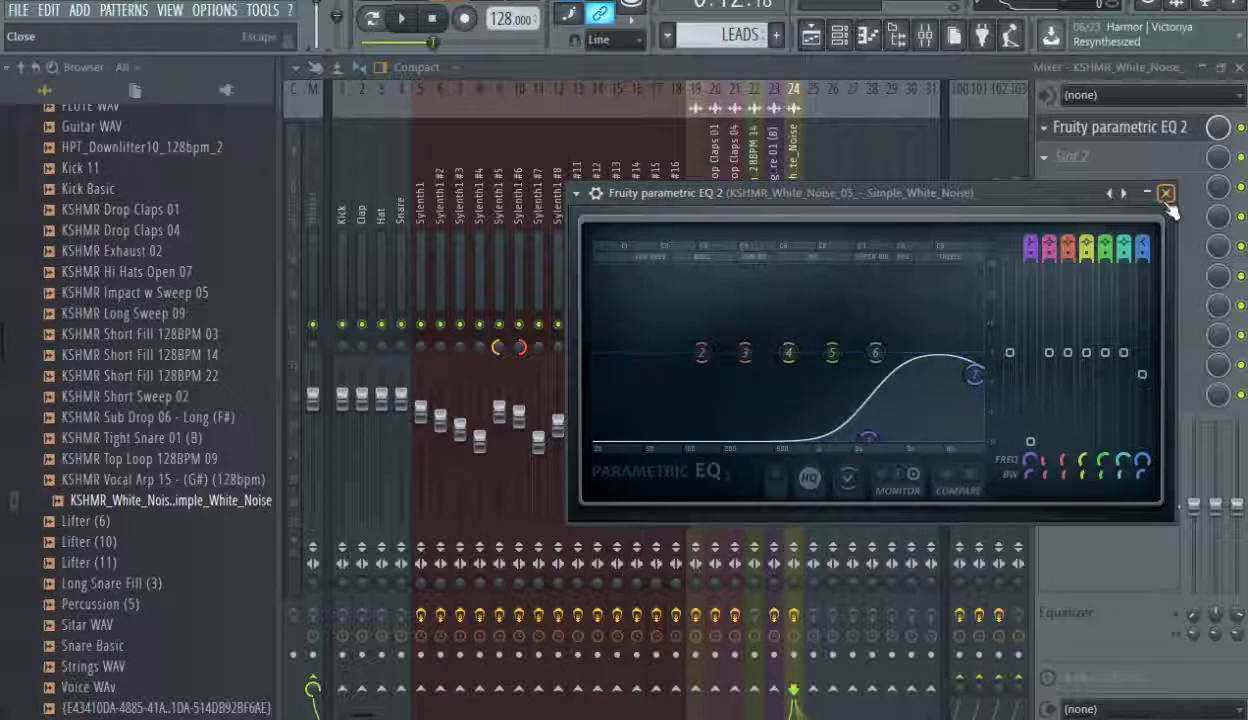
left_click(1166, 193)
Add Gross Beat to the white noise track's slot 10 with the Sidechain volume preset, and play the arrangement in the playlist.
left_click(1081, 402)
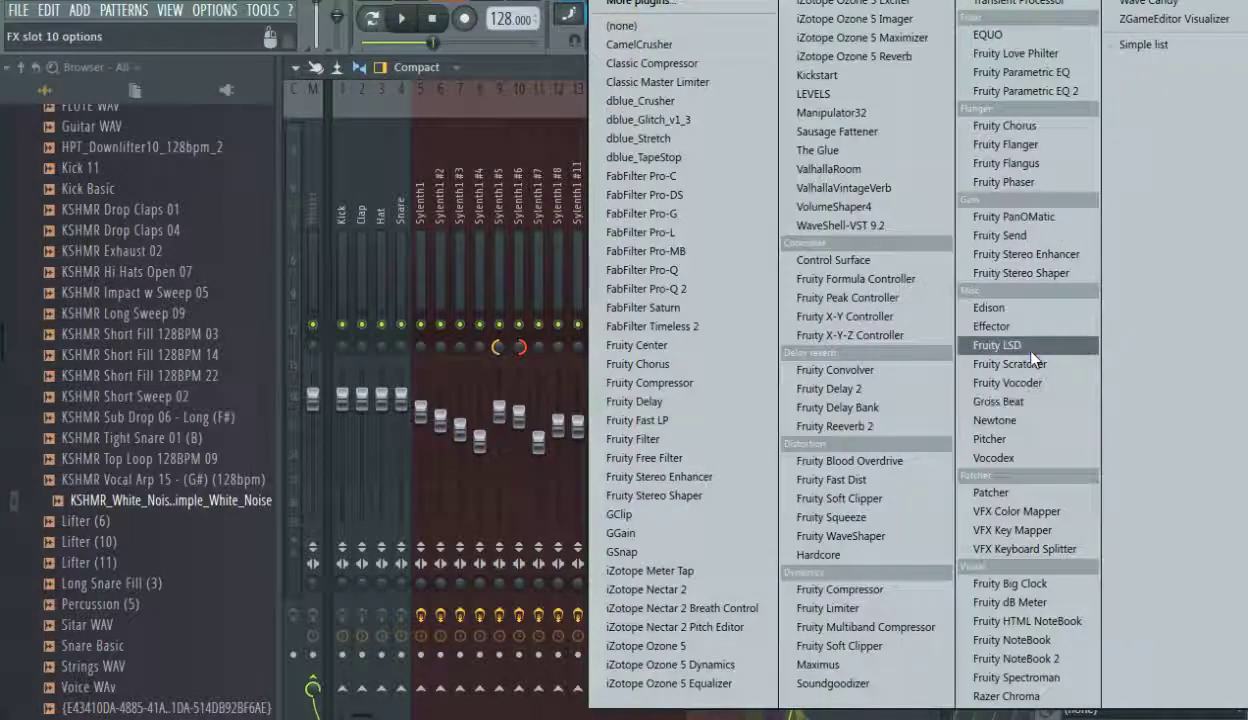
left_click(1024, 399)
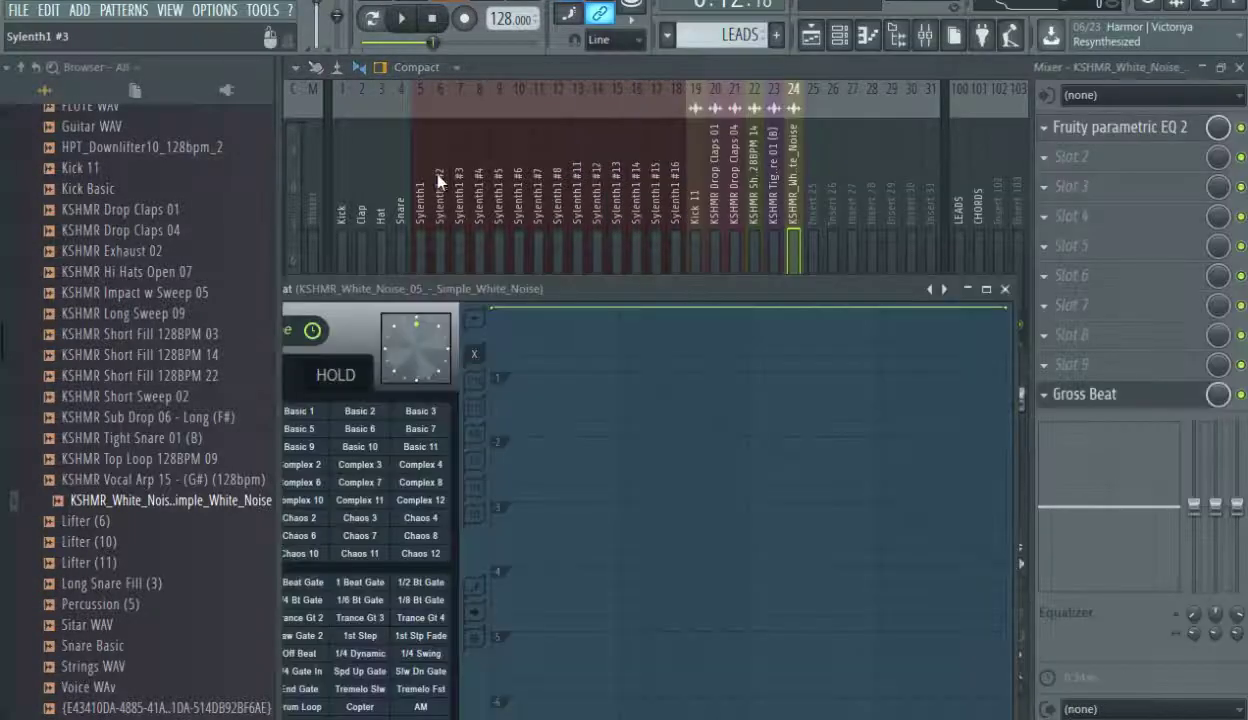
left_click_drag(432, 294, 563, 148)
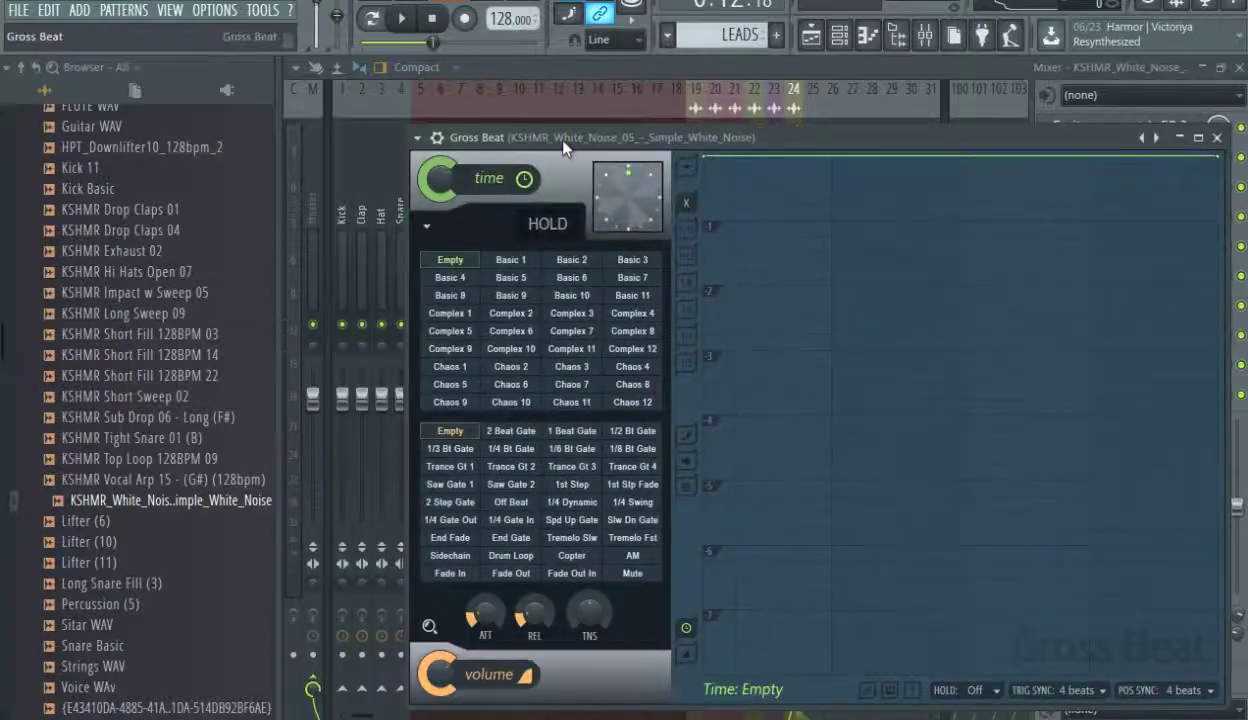
left_click(419, 140)
mouse_move(495, 190)
left_click(703, 308)
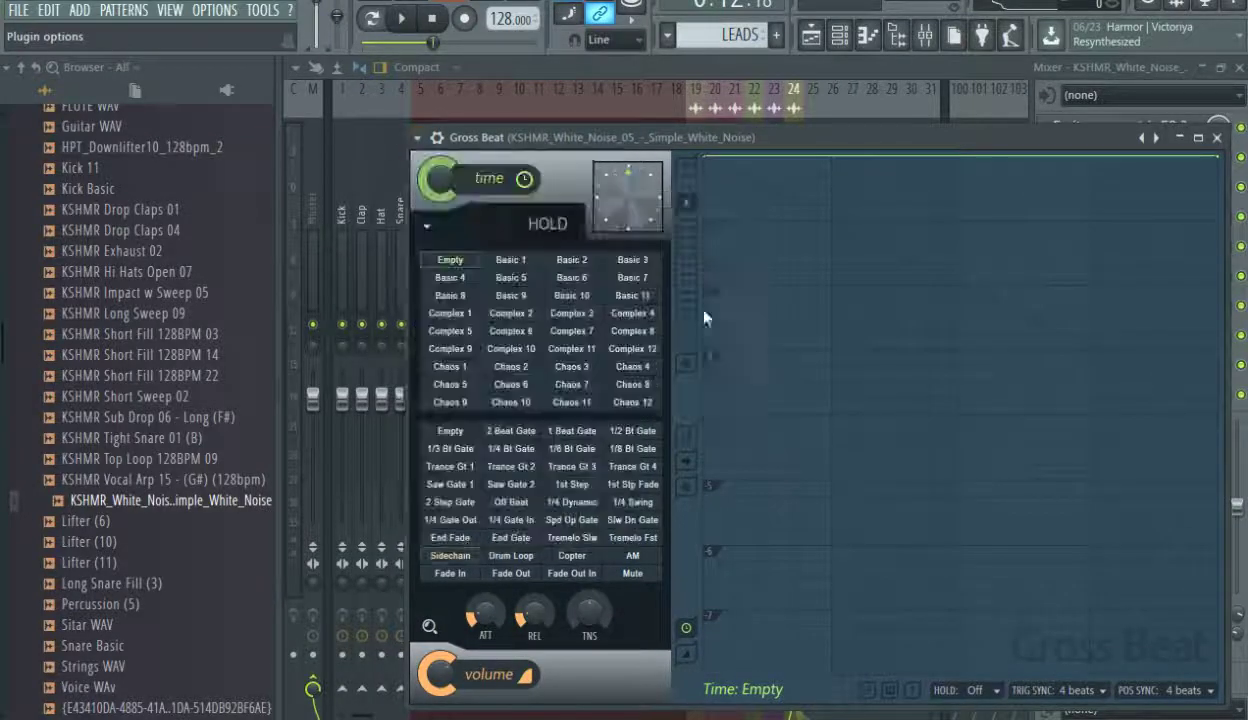
left_click(1216, 137)
key("space")
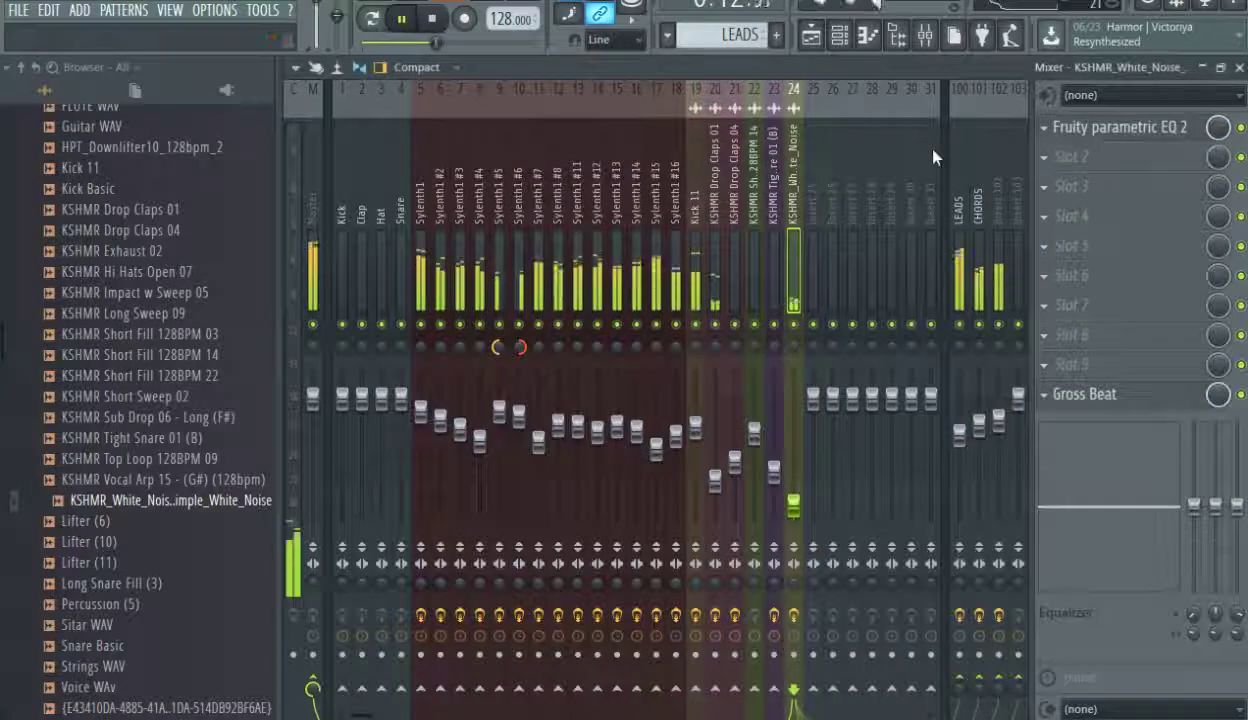
left_click(810, 36)
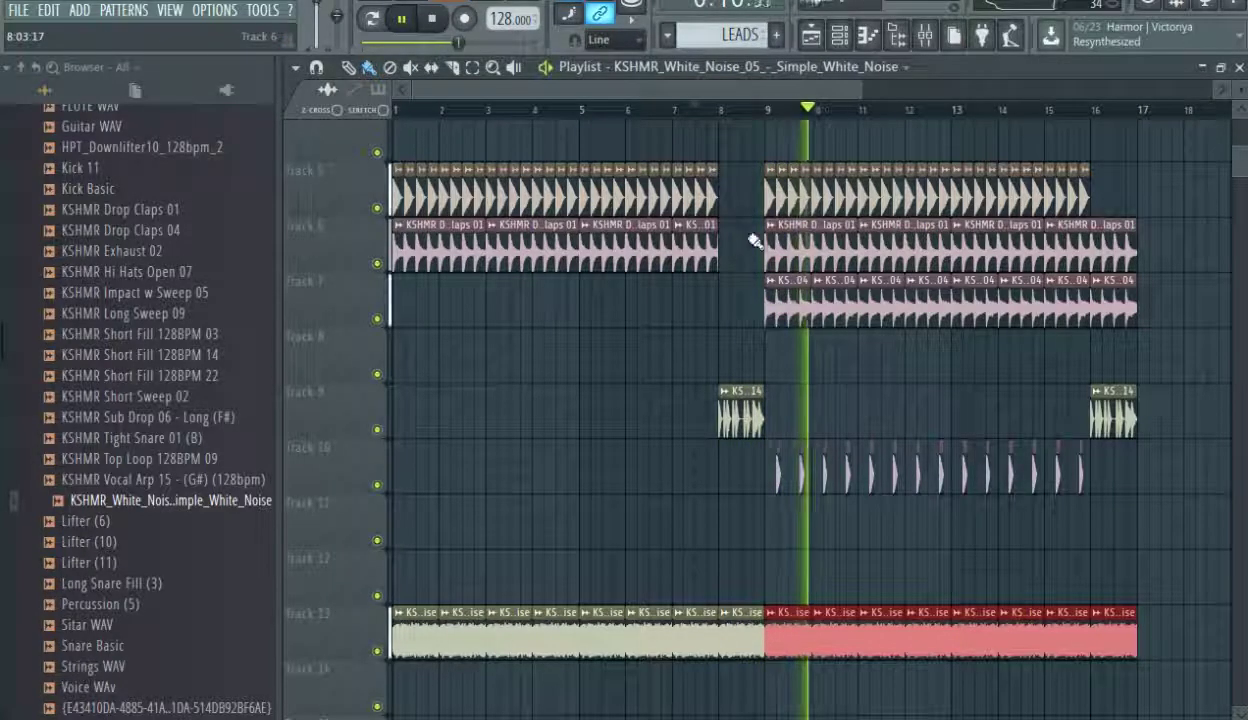
Check the Master track's level in the mixer during playback, return to the playlist and stop playback.
left_click(926, 40)
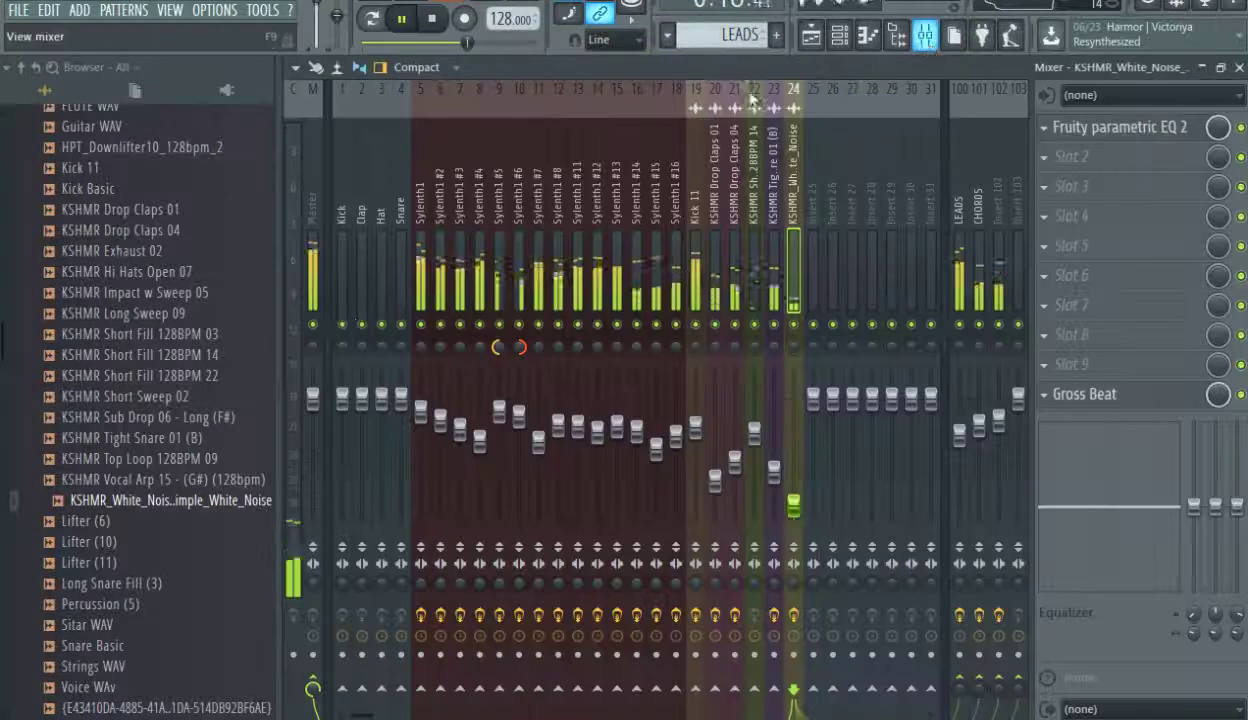
left_click(302, 263)
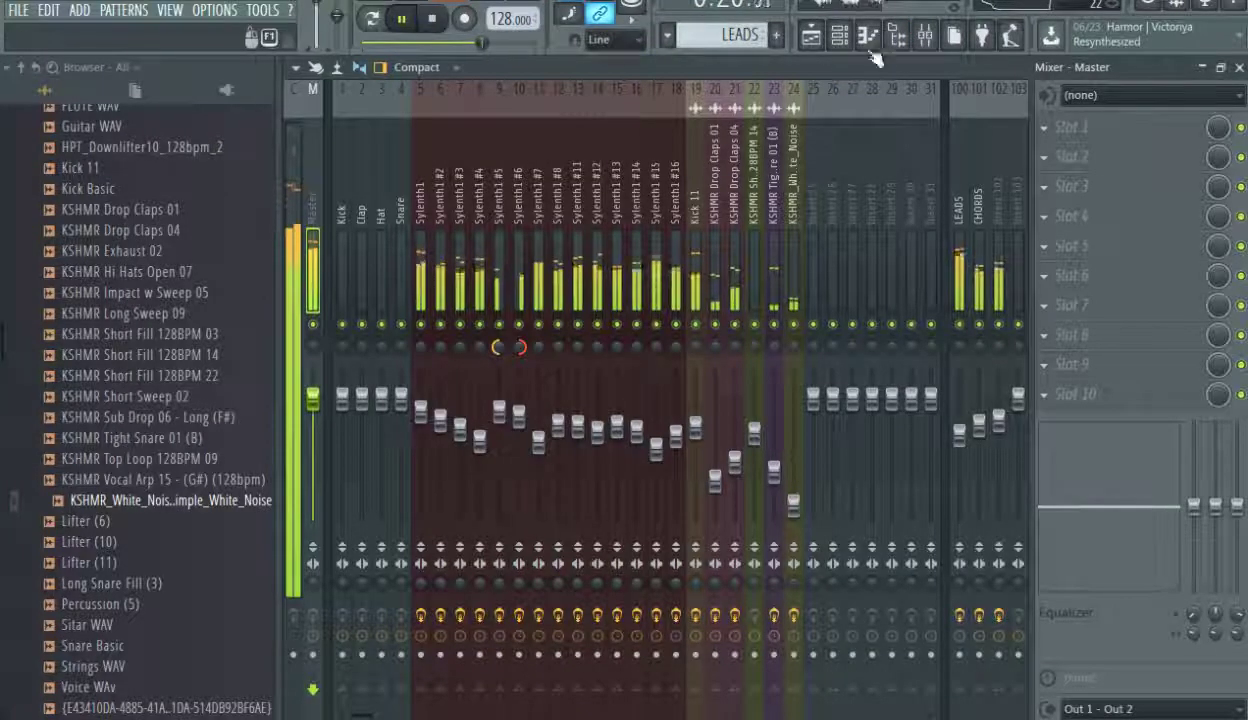
left_click(810, 36)
key("space")
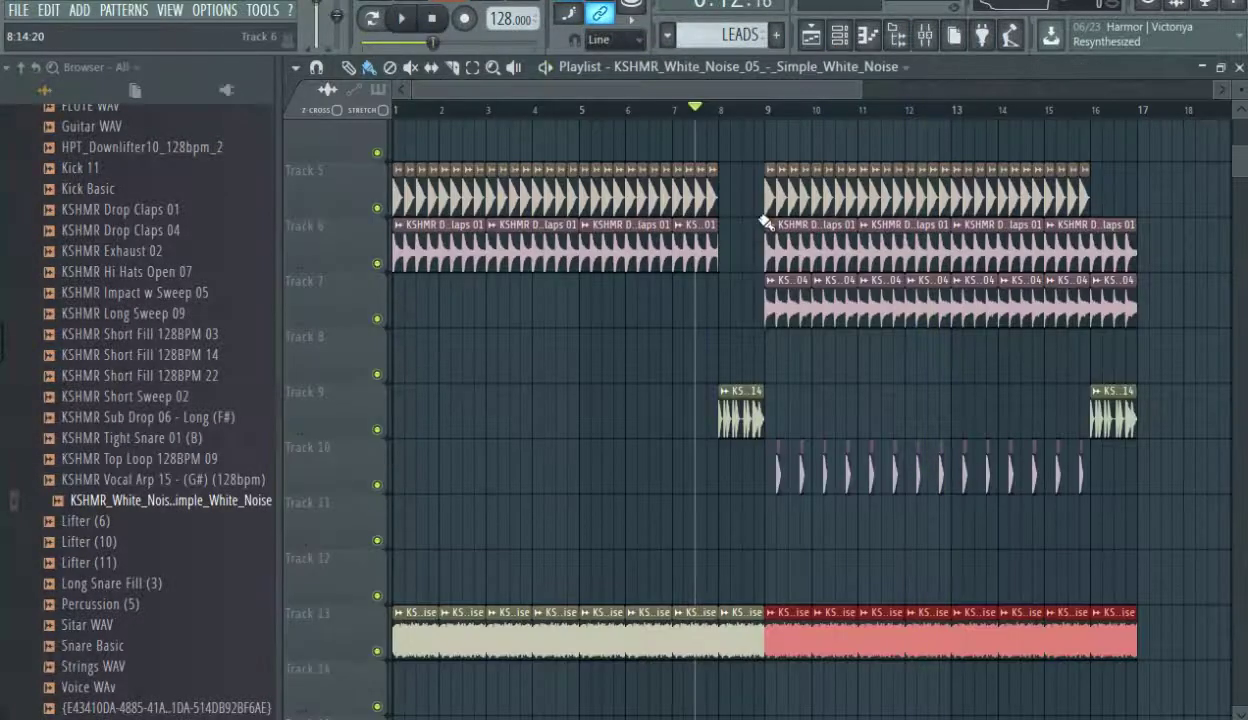
Place HPT_Downlifter10_128bpm_2 on Track 11 at bar 1 and again at bar 9.
scroll(765, 222, "up", 3)
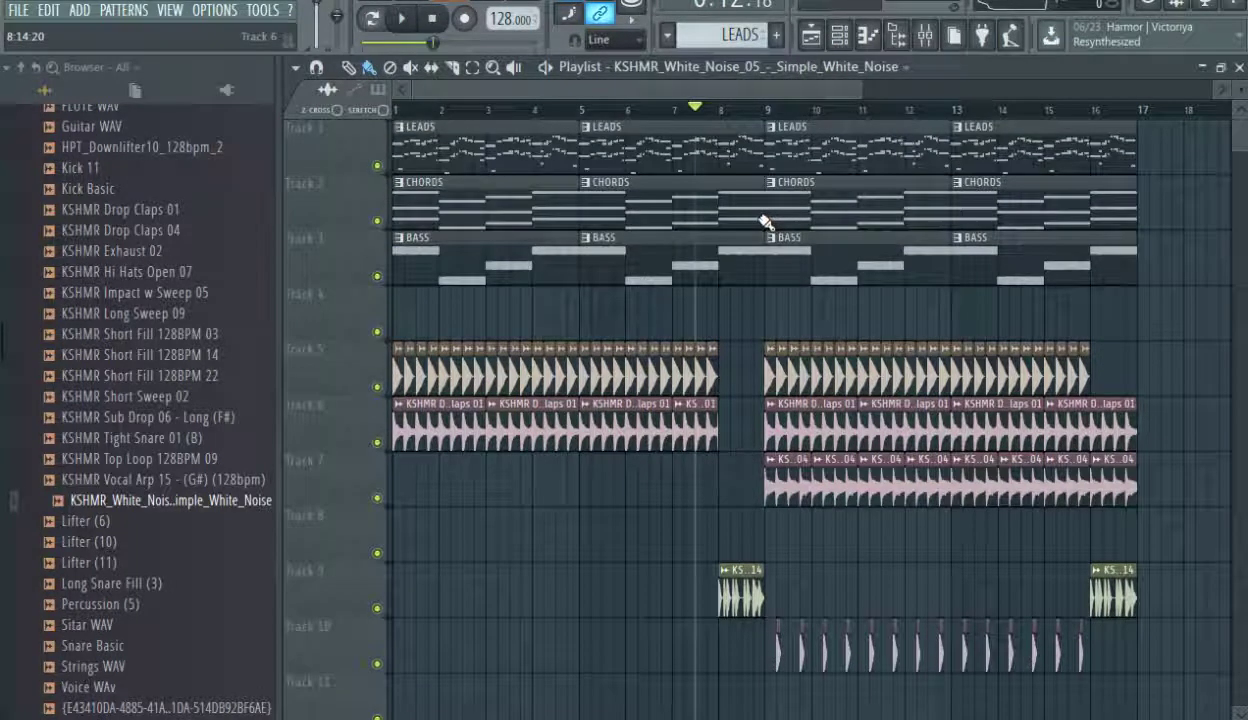
scroll(765, 222, "down", 4)
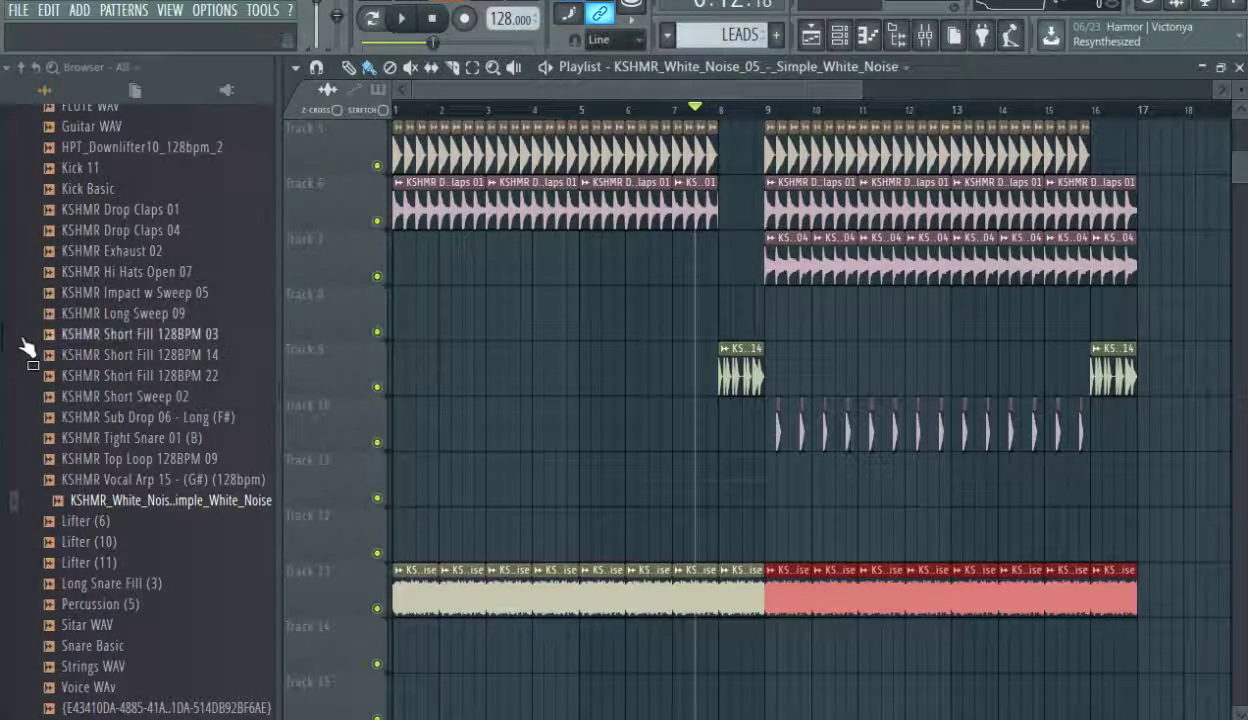
mouse_move(4, 345)
left_mouse_down()
mouse_move(2, 378)
mouse_move(1, 330)
left_mouse_up()
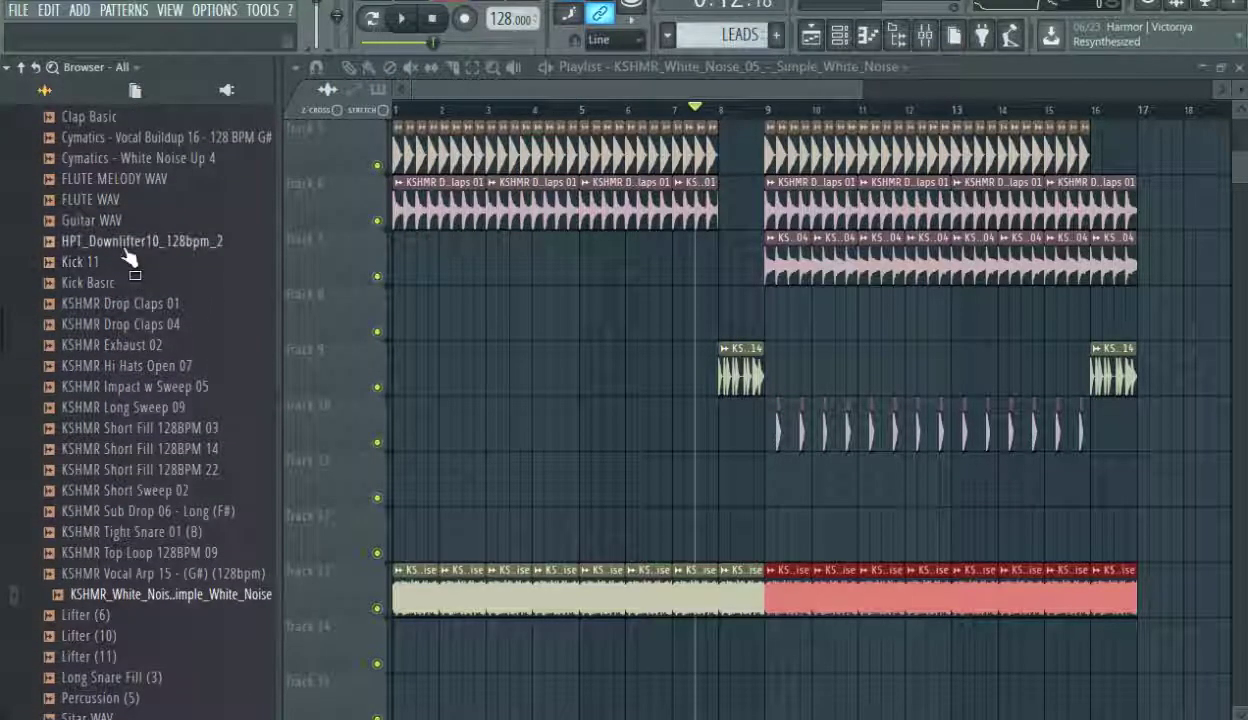
left_click_drag(130, 260, 453, 487)
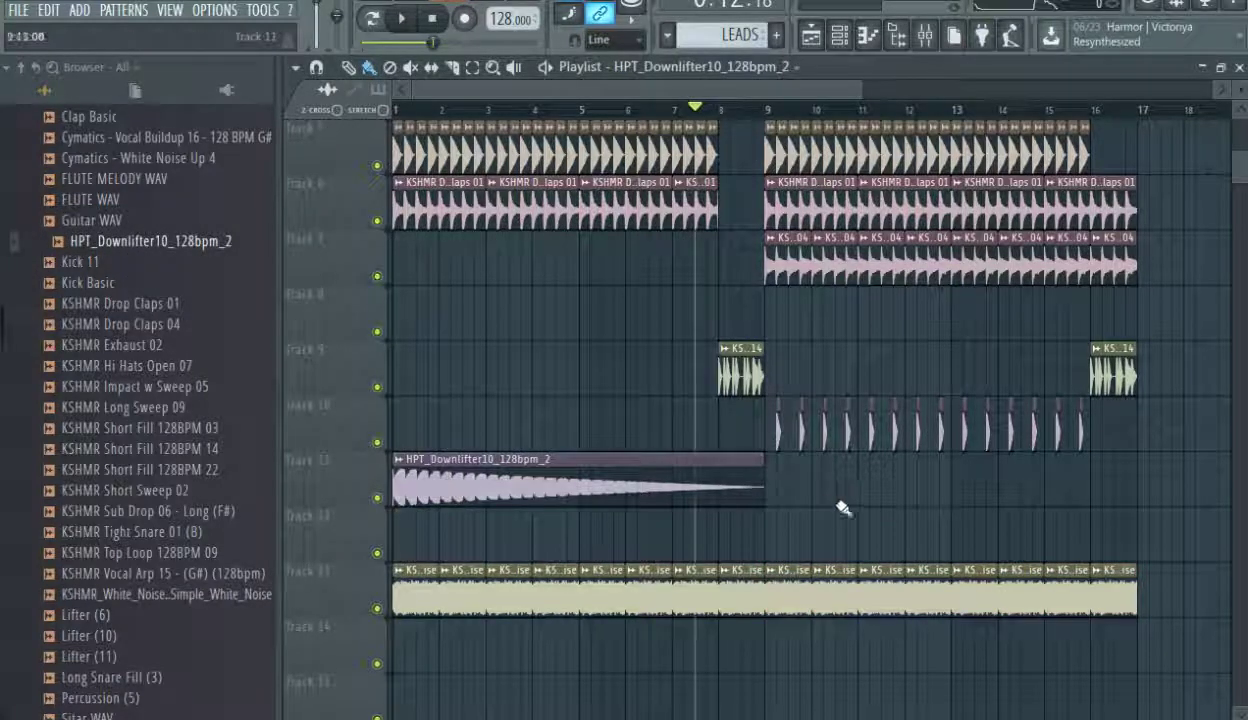
left_click(796, 490)
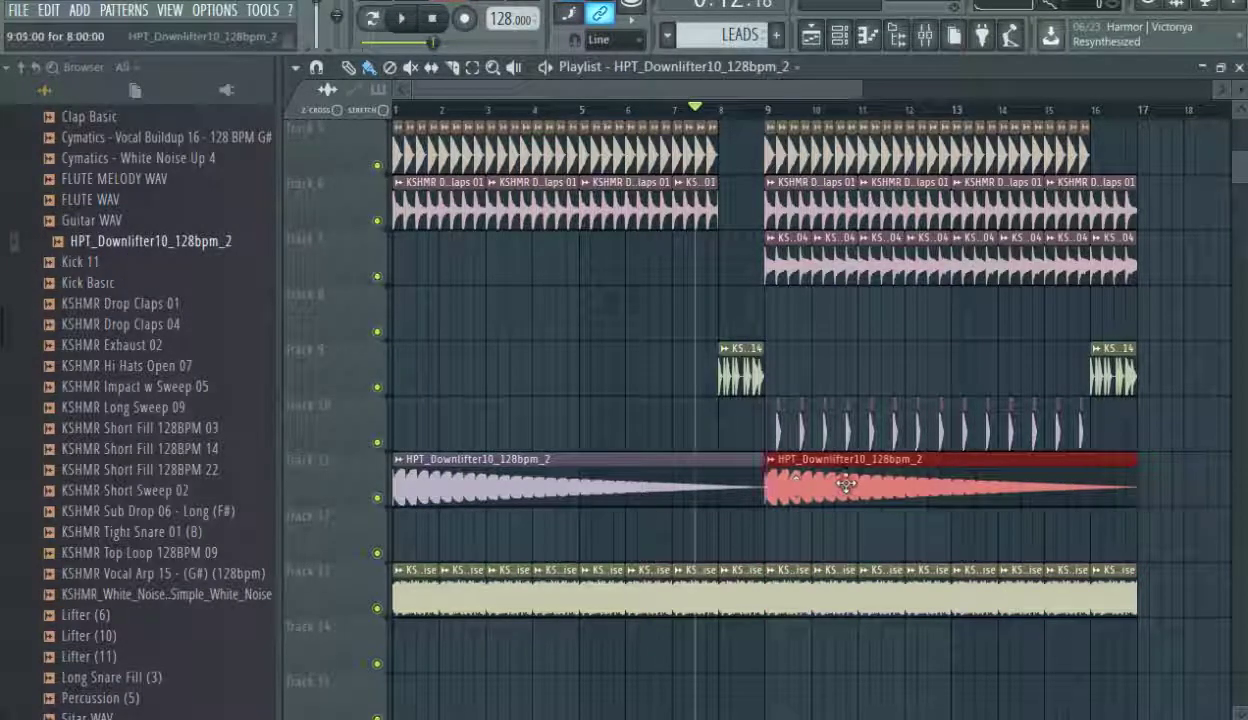
Add a strong fade-out to the HPT_Downlifter10_128bpm_2 sample to shorten its tail.
double_click(853, 490)
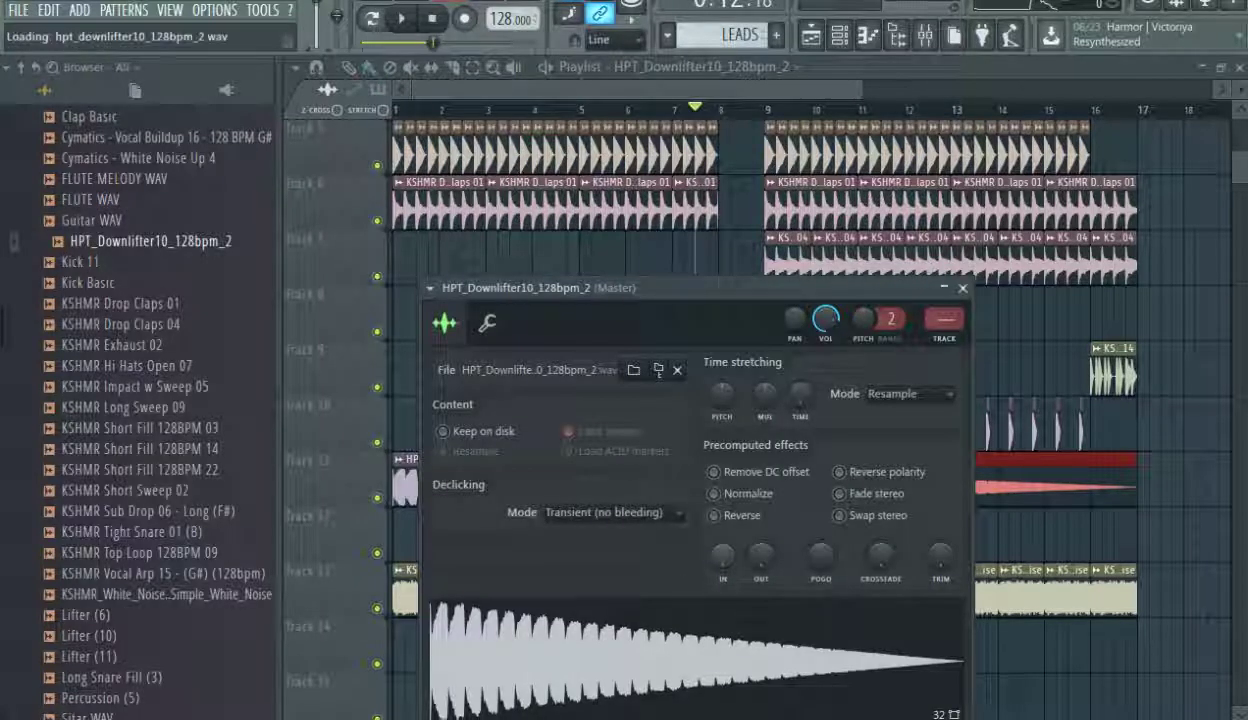
left_click_drag(721, 568, 758, 540)
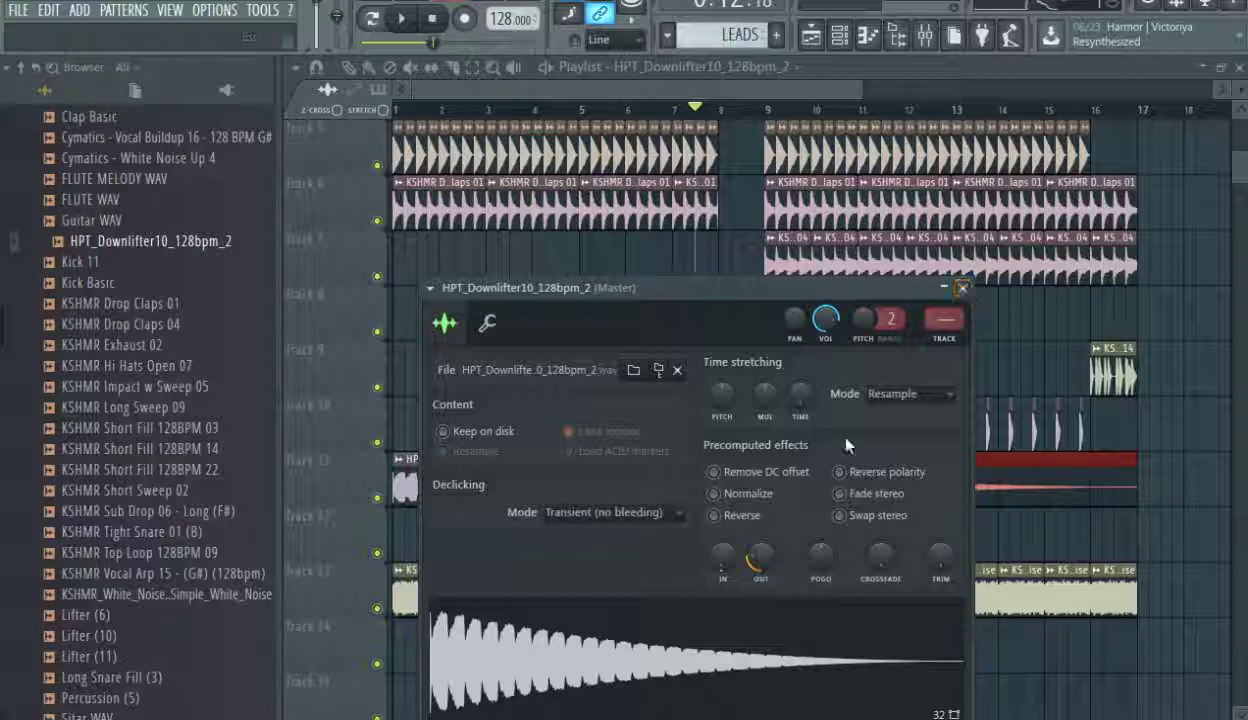
left_click_drag(760, 556, 765, 560)
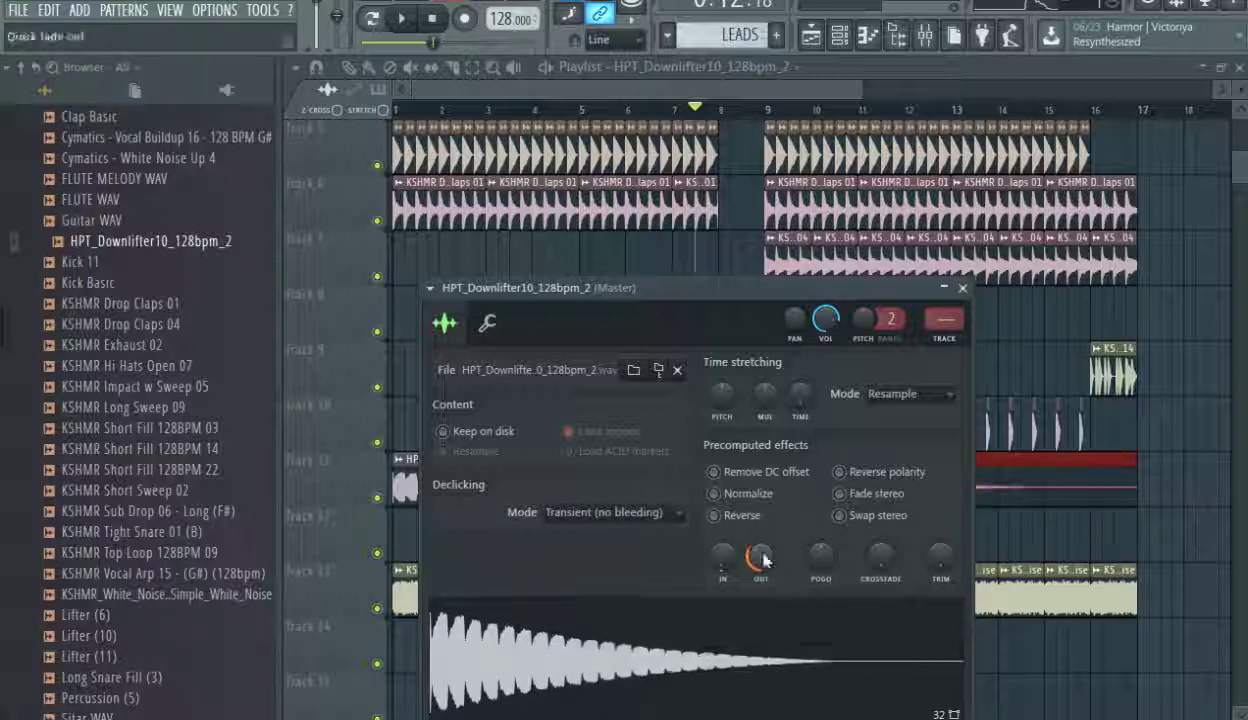
Assign the downlifter sample to a free mixer track, lower its fader to about -16.4 dB and start playback.
left_click(429, 288)
mouse_move(513, 305)
left_click(758, 351)
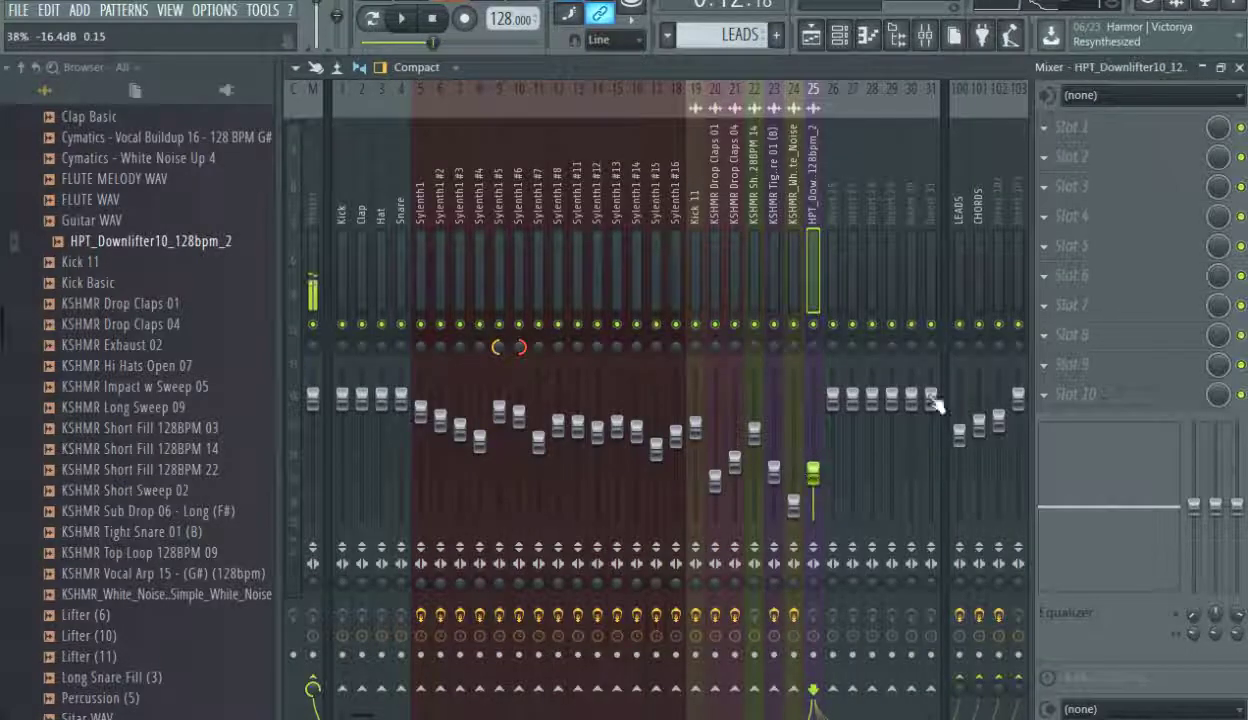
key("space")
Add Fruity Parametric EQ 2 to the downlifter track, cut its lows with band 1, and raise the track's fader slightly.
left_click(1076, 127)
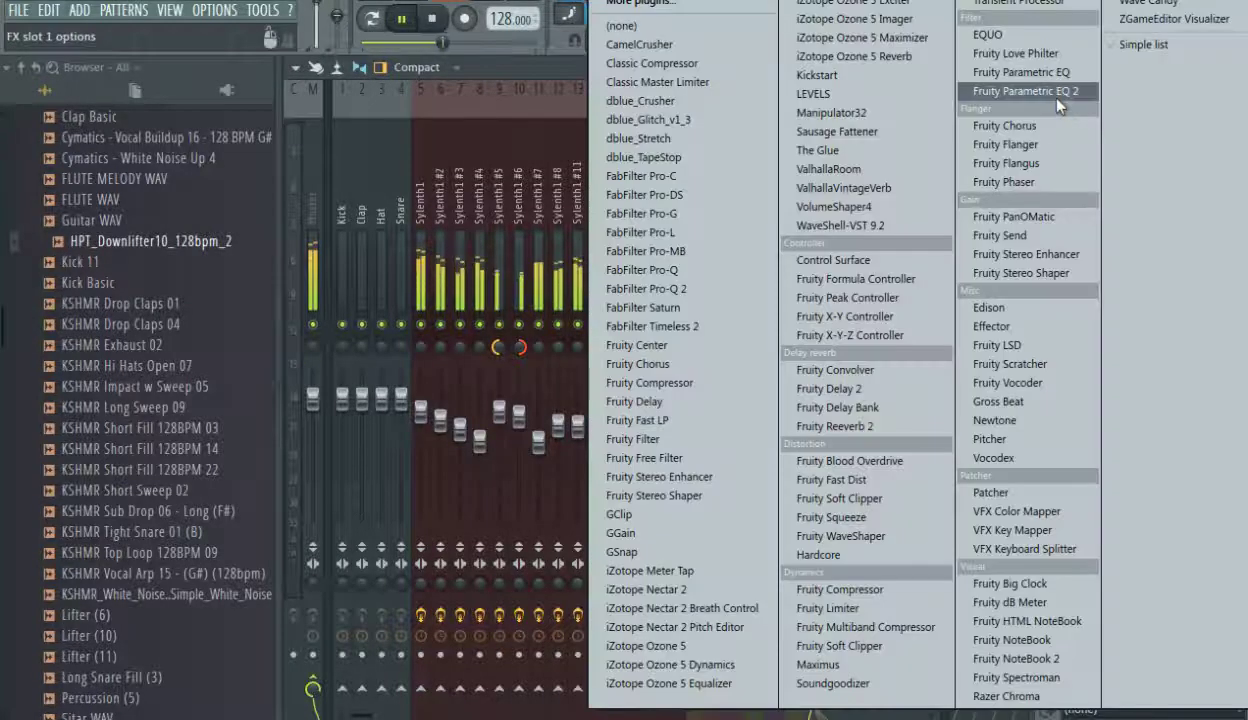
left_click(1030, 95)
left_click_drag(435, 371, 534, 454)
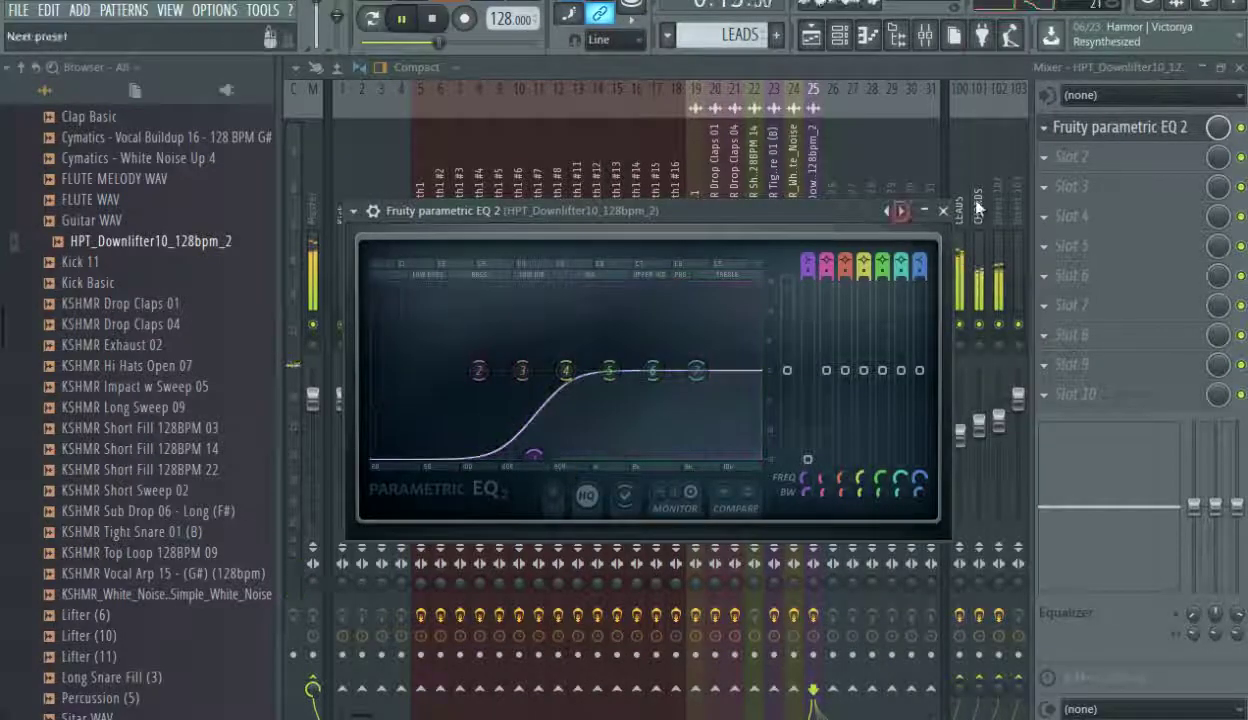
left_click(943, 211)
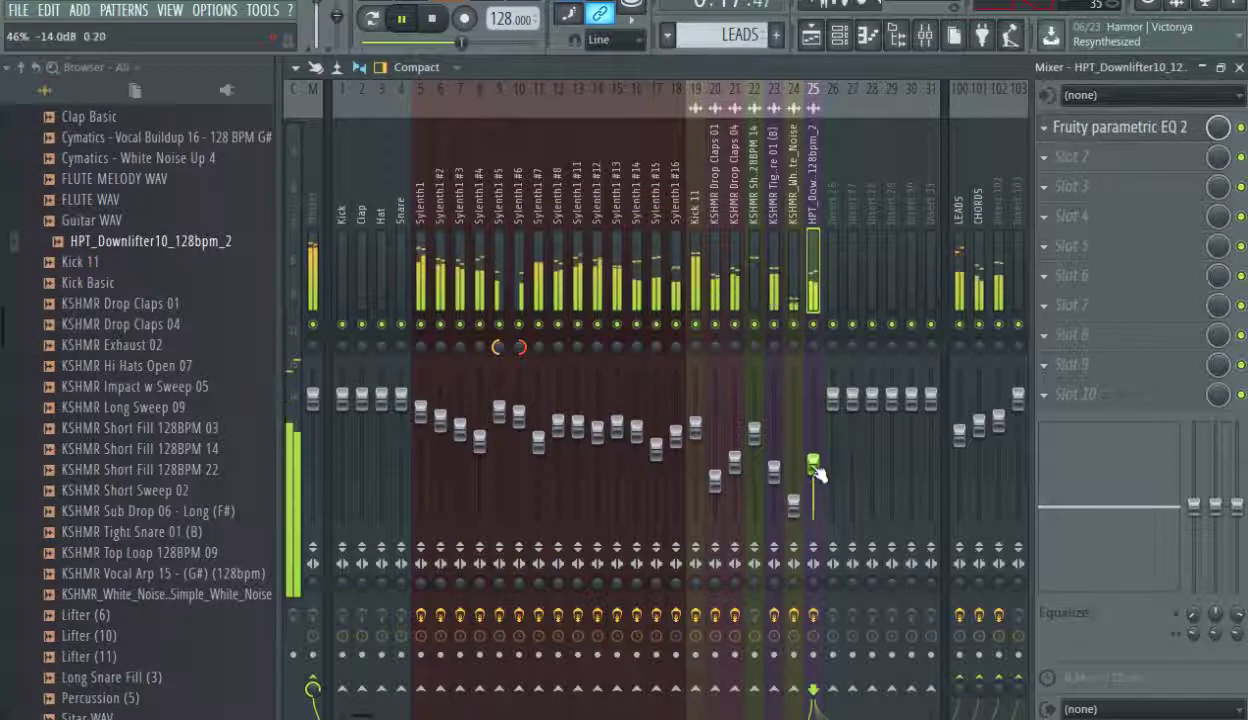
left_click_drag(816, 478, 816, 471)
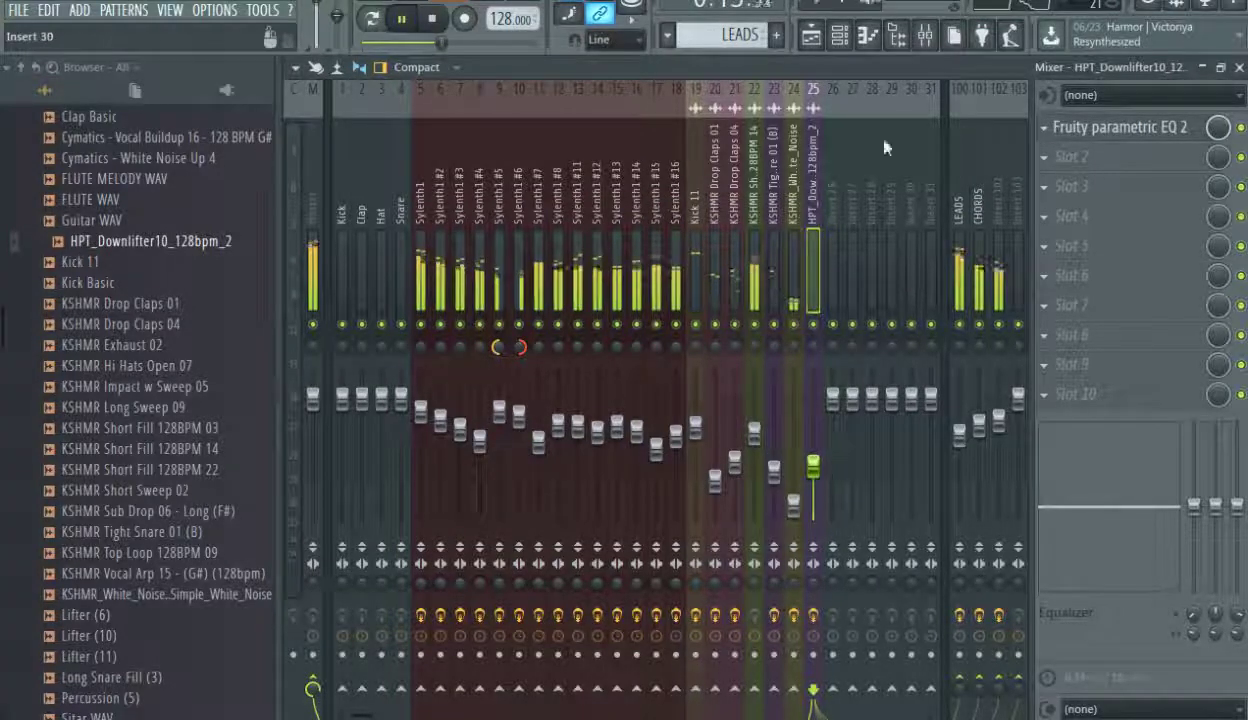
Place KSHMR Exhaust 02 on playlist Track 12 at bar 1 and again at bar 9.
left_click(814, 36)
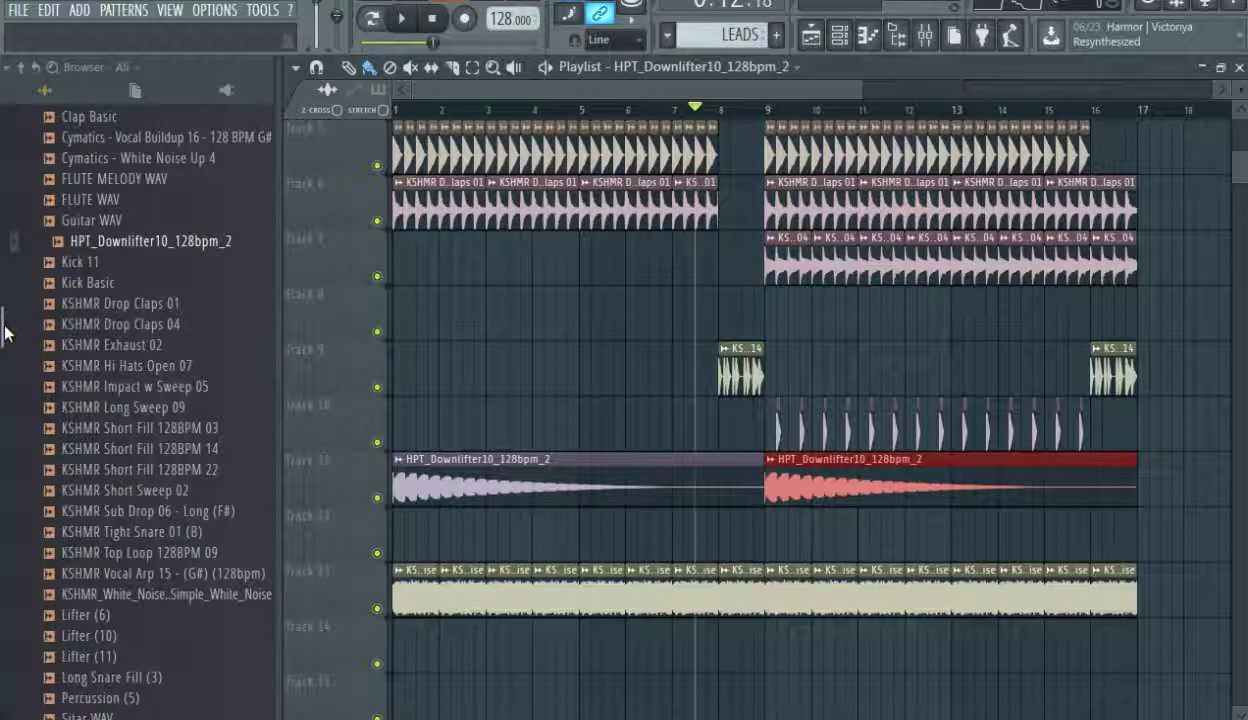
scroll(5, 333, "up", 2)
scroll(5, 333, "down", 3)
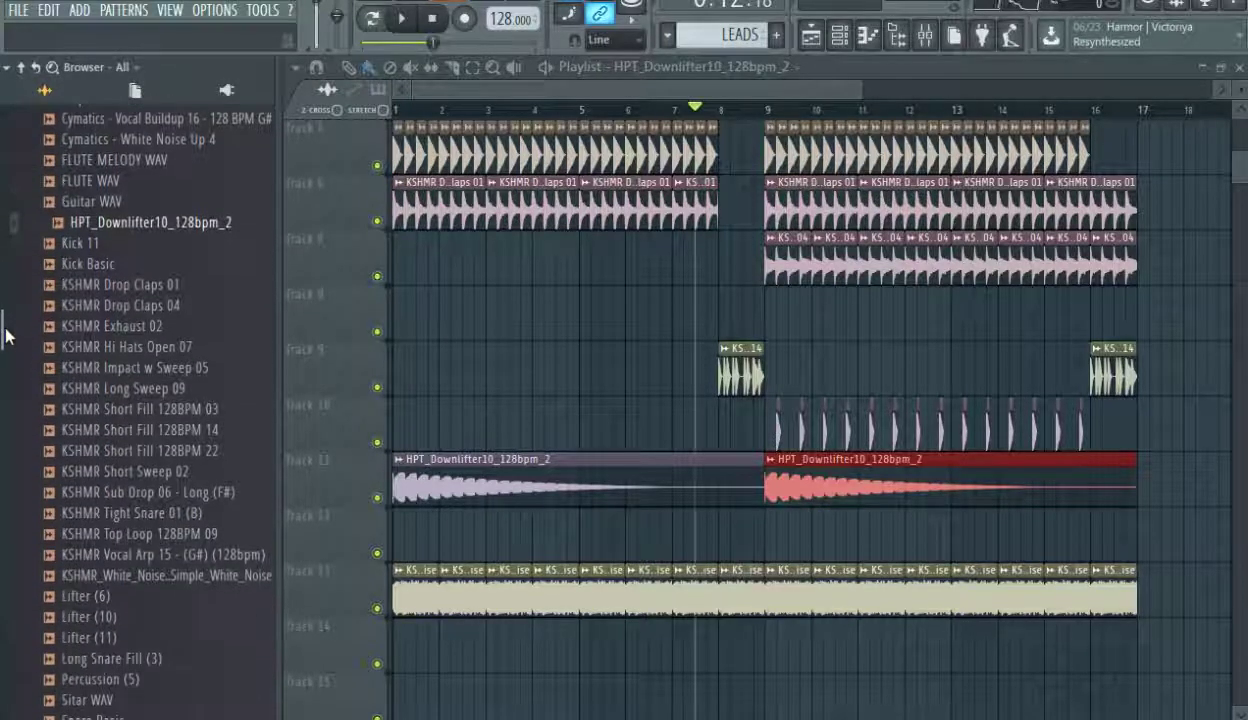
left_click(111, 312)
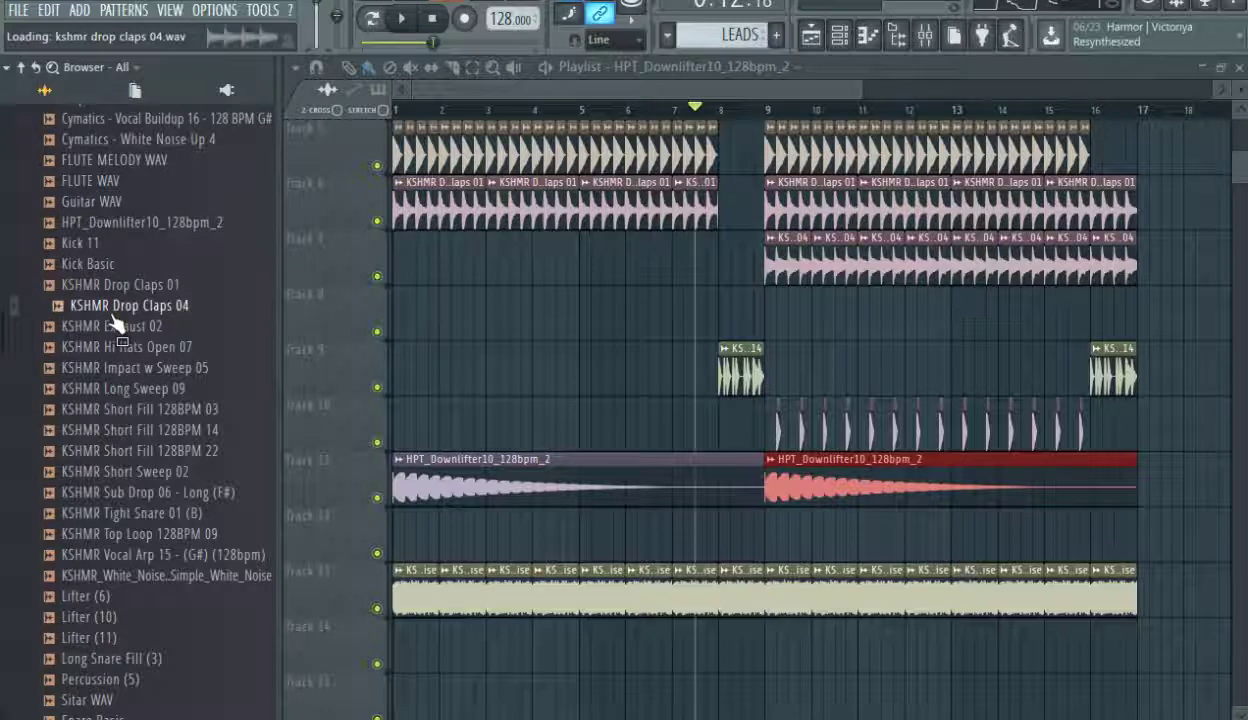
left_click(118, 328)
left_click_drag(443, 538, 430, 533)
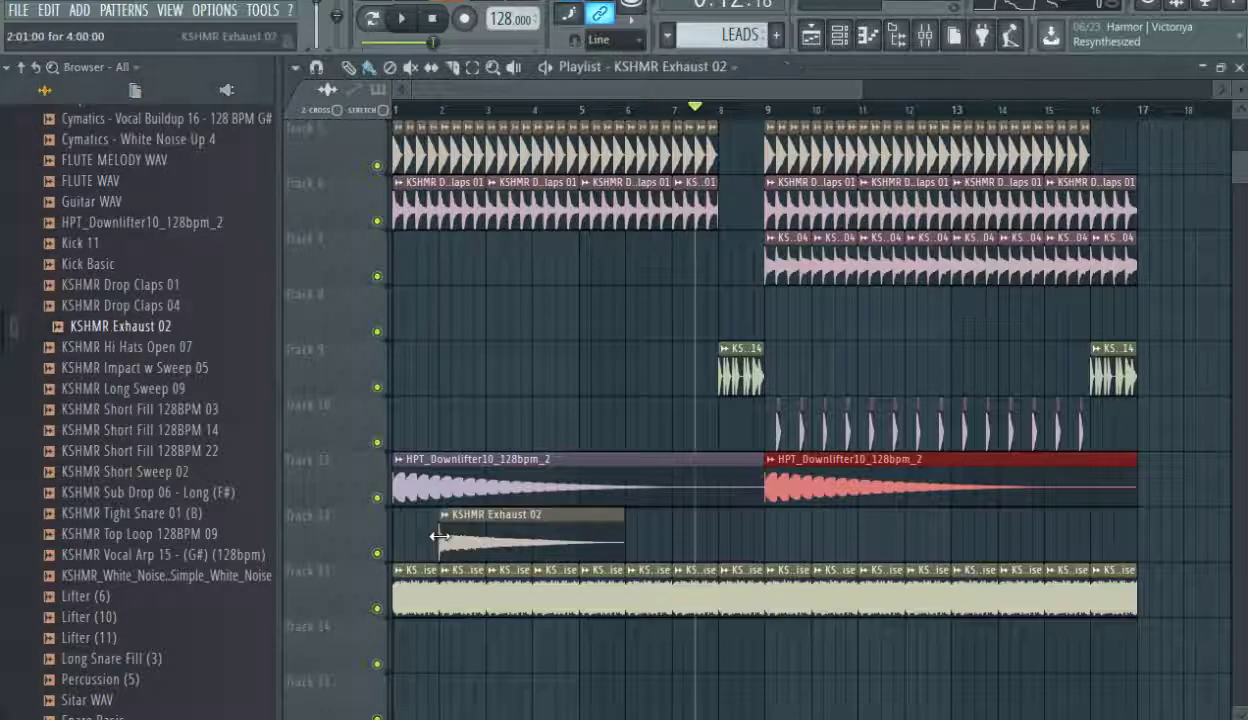
left_click_drag(764, 537, 802, 536)
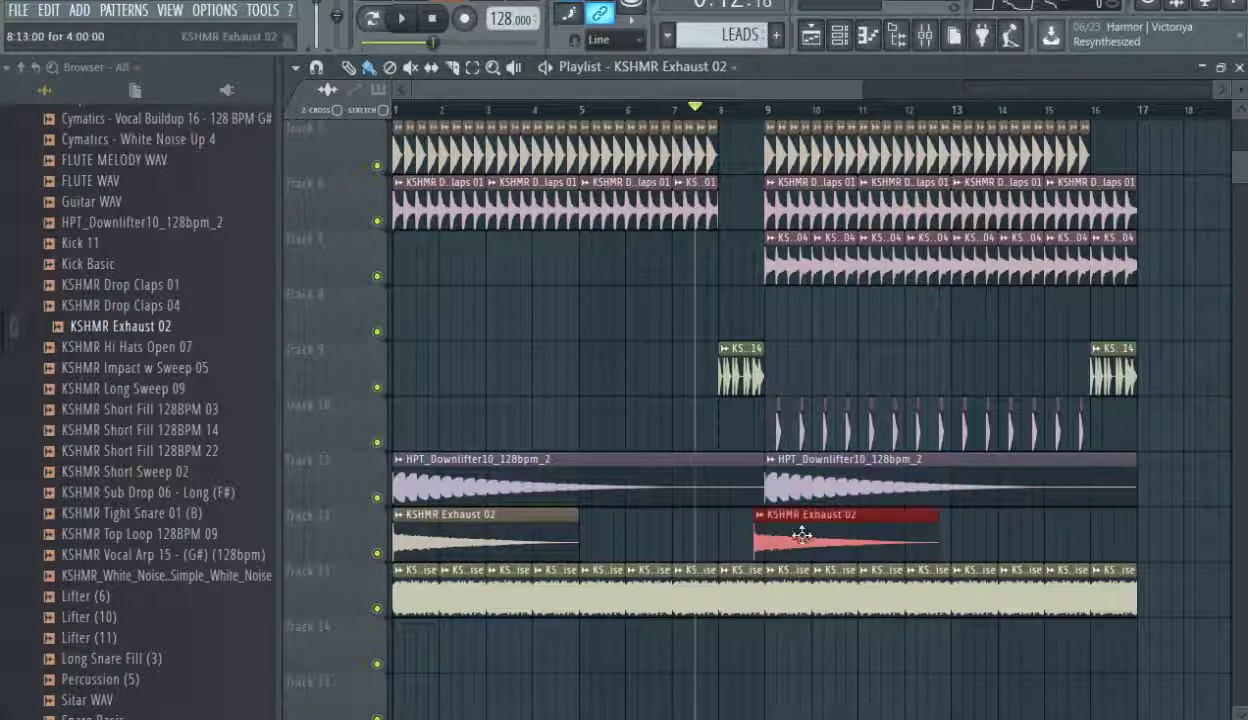
Assign the KSHMR Exhaust 02 sample to a free mixer track, lower that track's fader well down and play the arrangement.
double_click(818, 537)
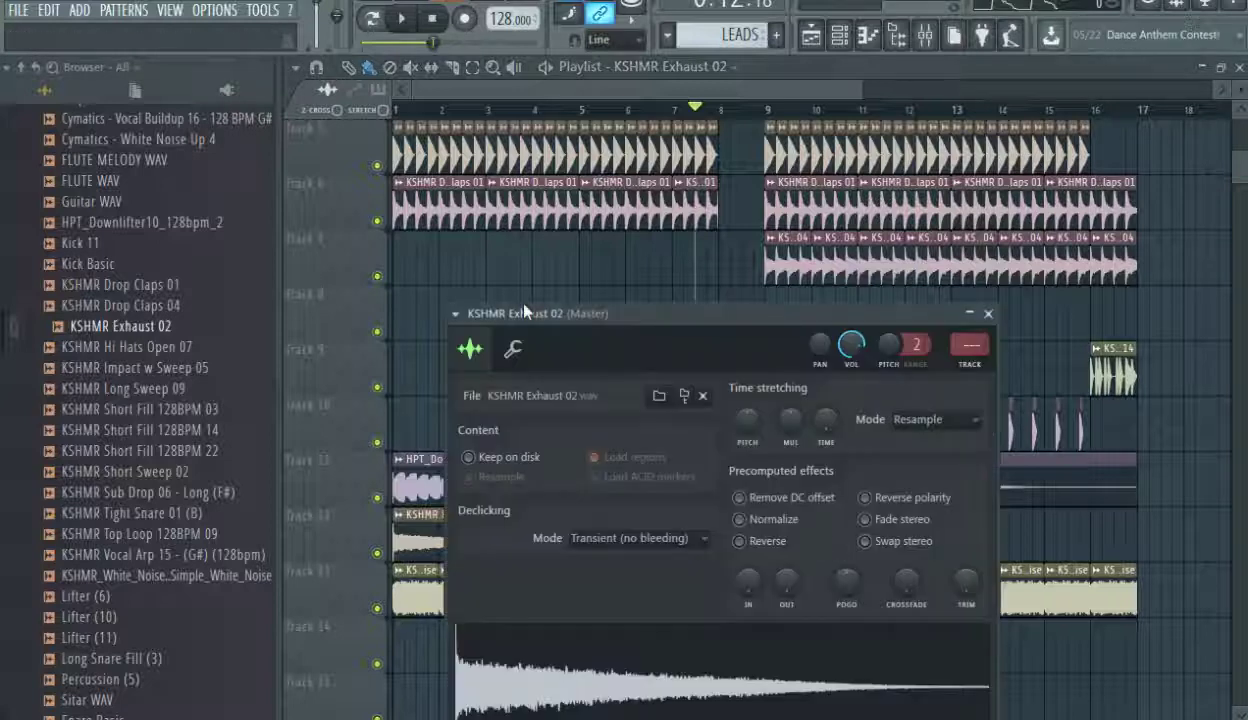
left_click(455, 314)
mouse_move(517, 317)
left_click(725, 377)
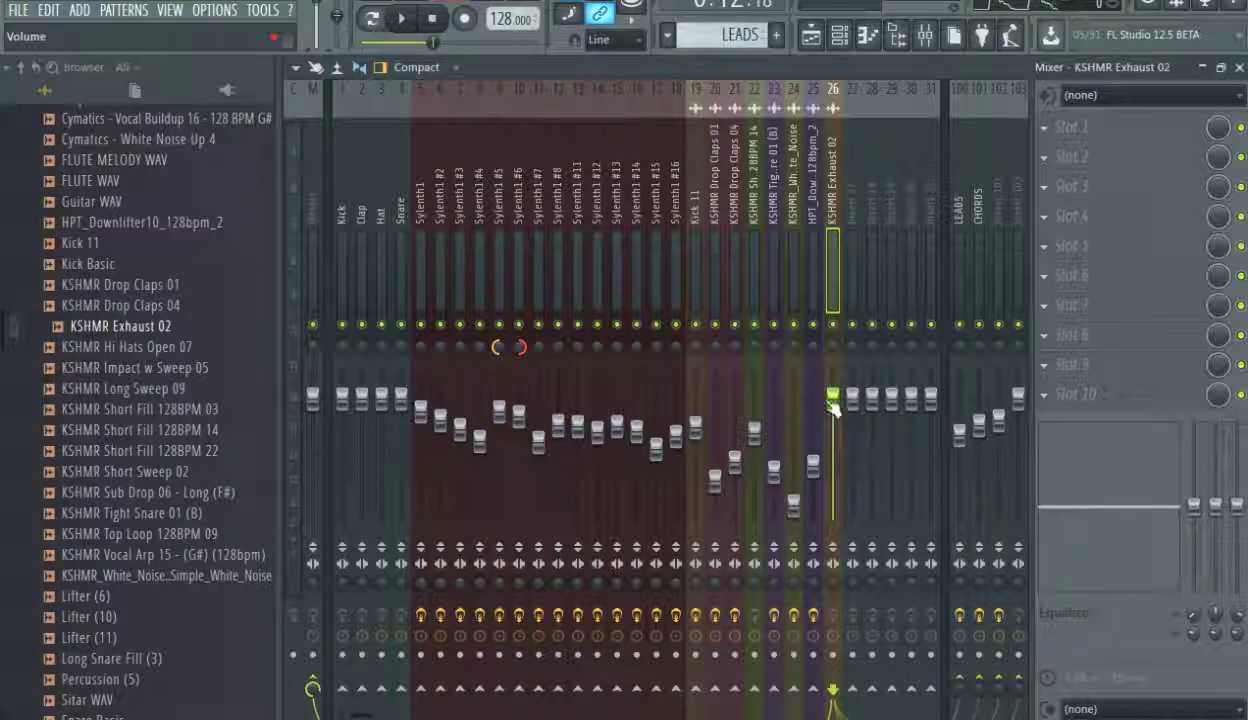
left_click_drag(832, 401, 833, 471)
key("space")
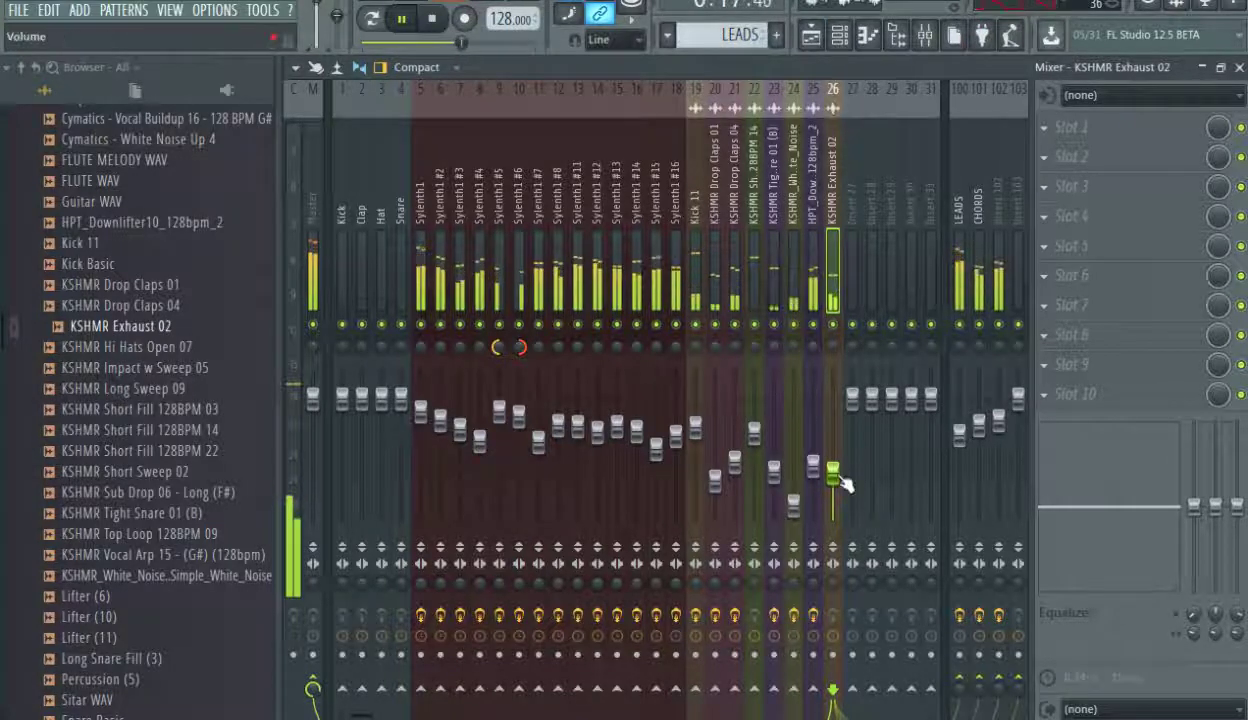
Return to the first tracks of the playlist and run one of the built-in macros while the arrangement plays.
left_click(811, 35)
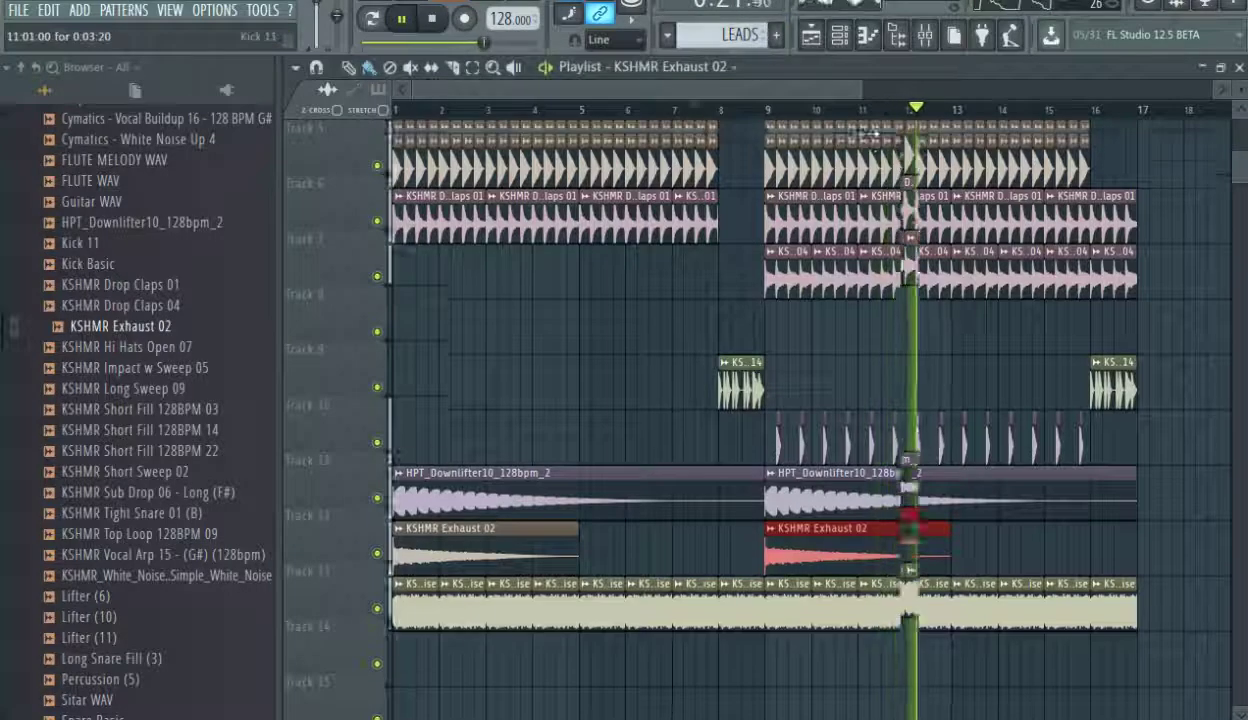
scroll(868, 133, "up", 4)
left_click(262, 10)
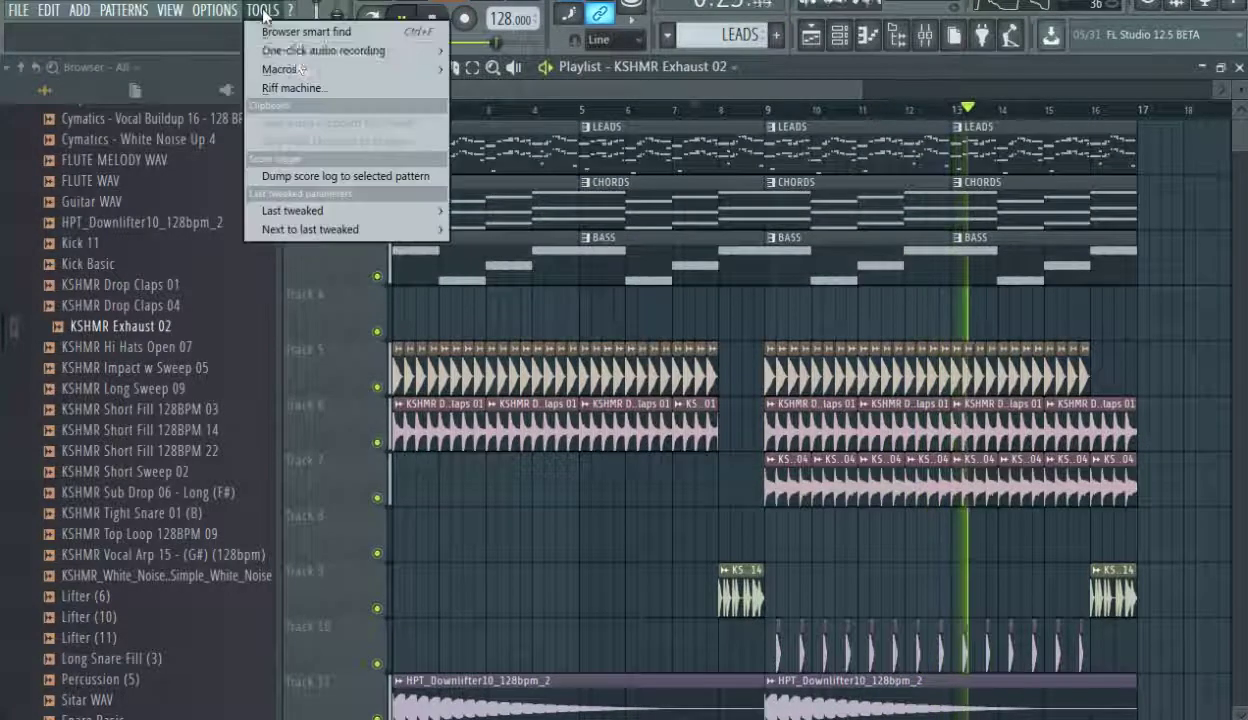
mouse_move(298, 66)
left_click(563, 216)
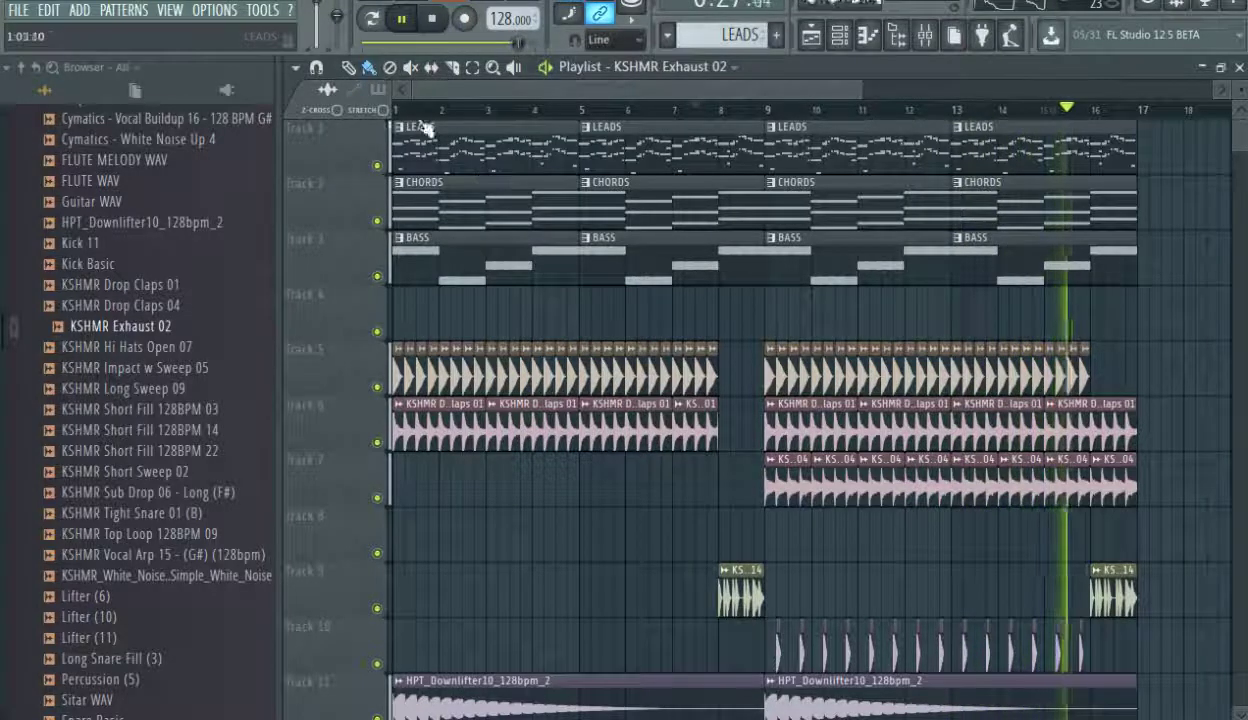
Narrow the browser and shrink the playlist track height to fit all layers while playing from late in bar 7.
left_click_drag(279, 167, 253, 169)
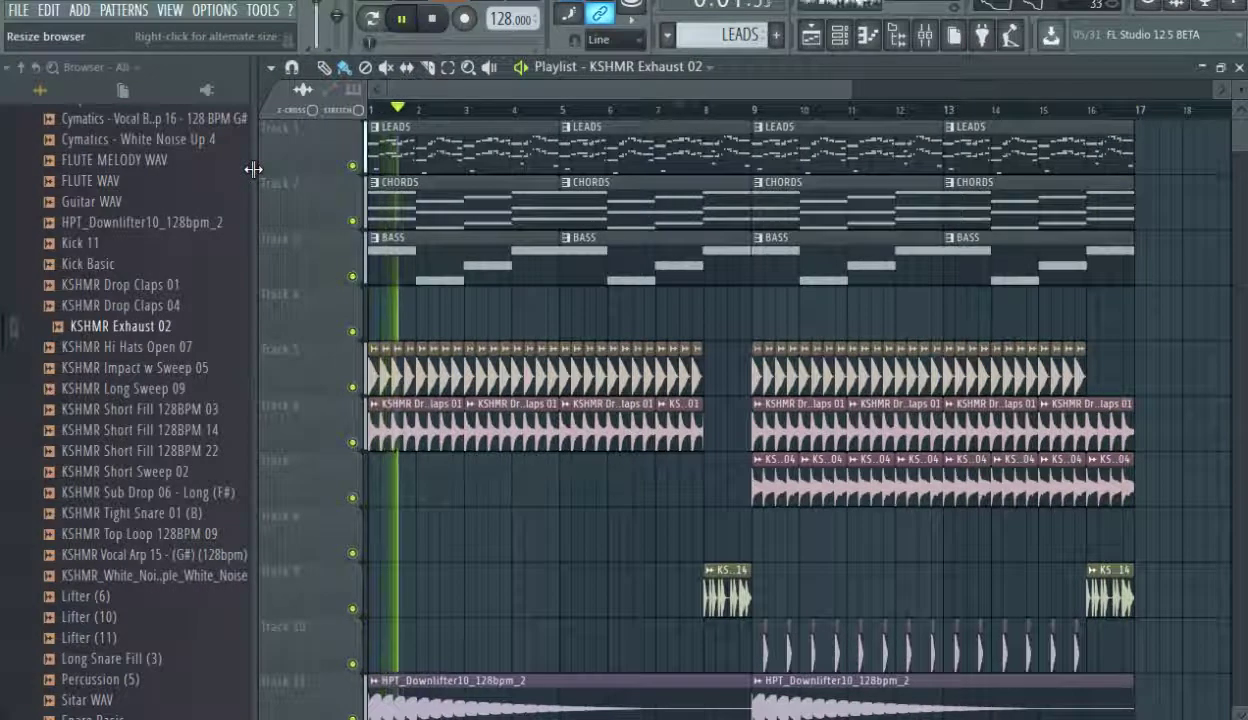
left_click(694, 113)
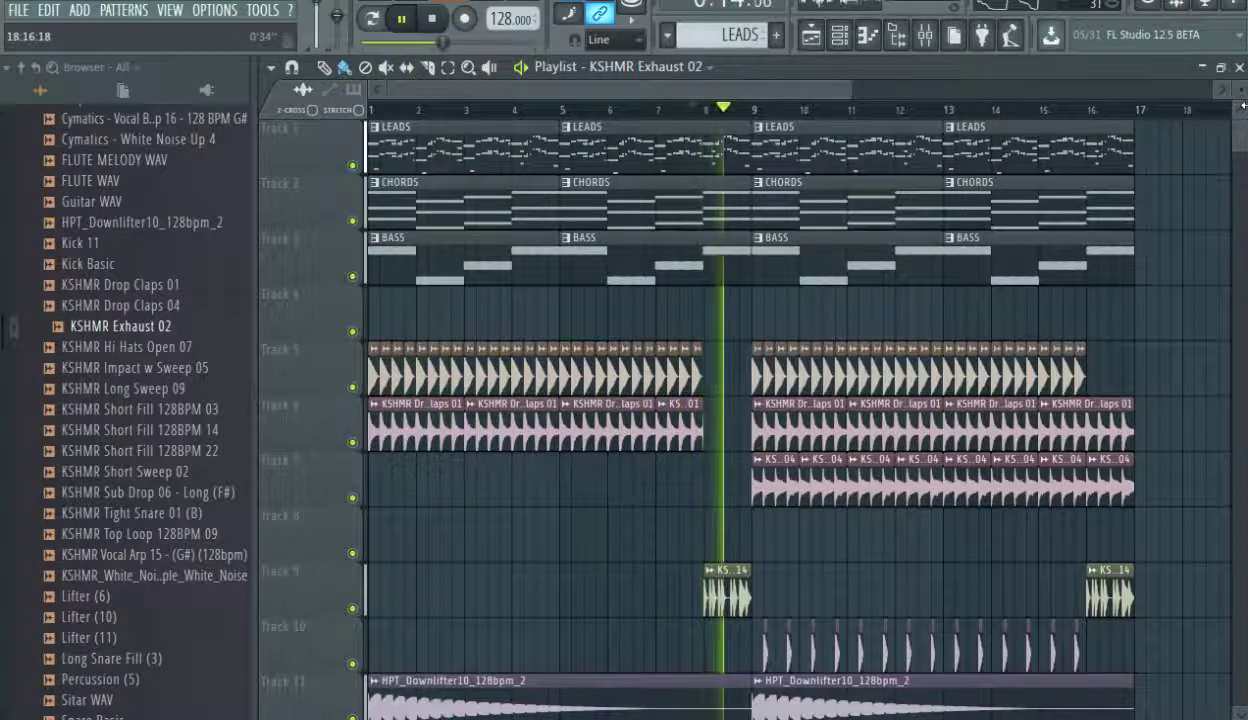
scroll(750, 400, "down", 2)
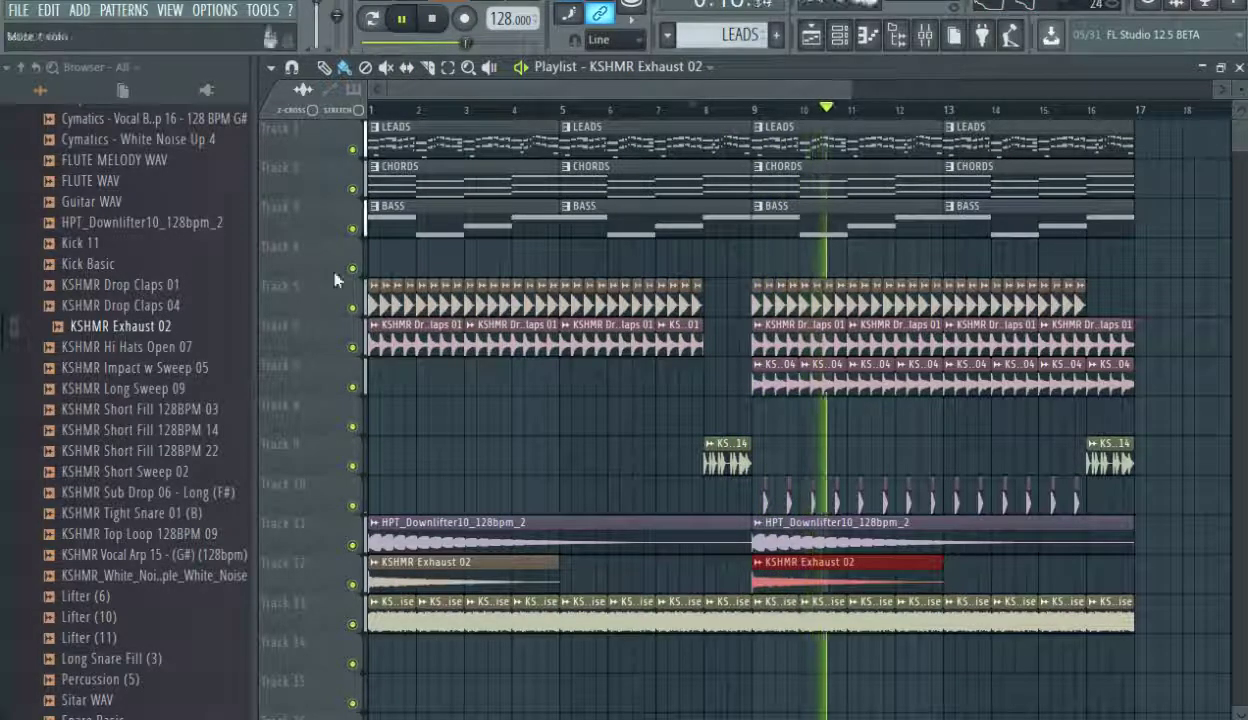
key("space")
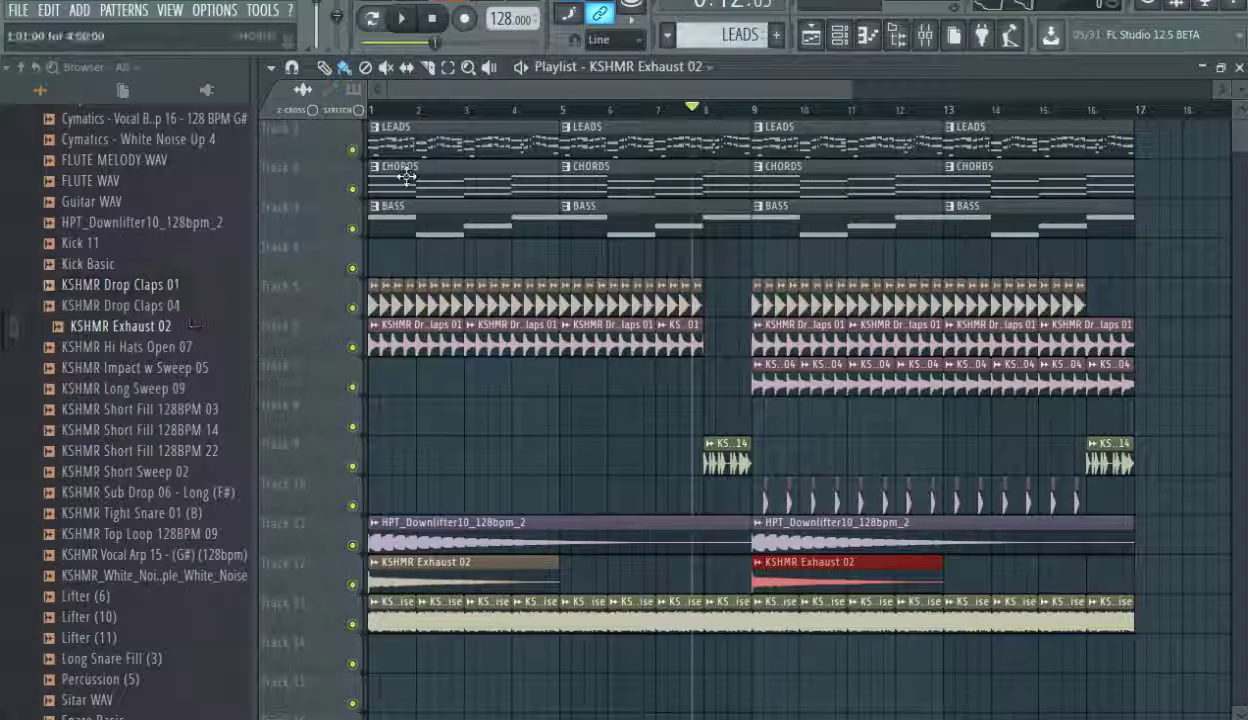
Select bars 1 to 4 in the playlist, solo the BASS track, and play it with the mixer shown.
left_click(381, 110)
left_click(385, 211)
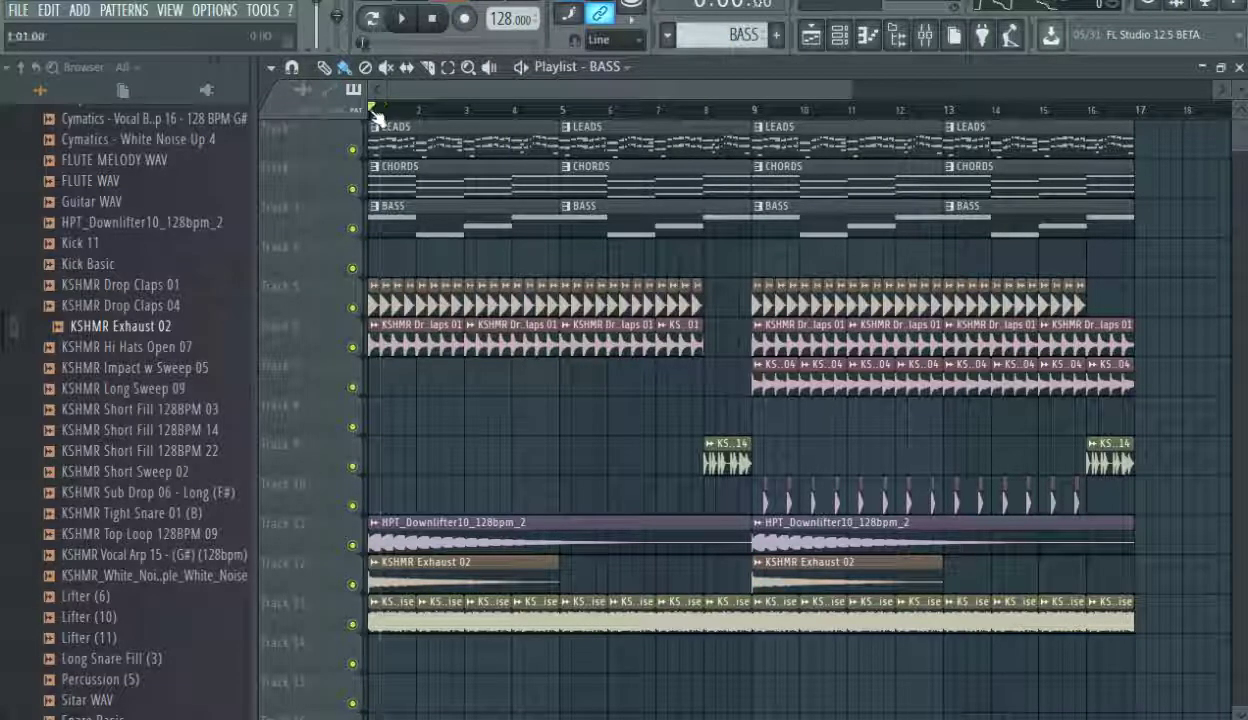
left_click_drag(376, 113, 563, 128)
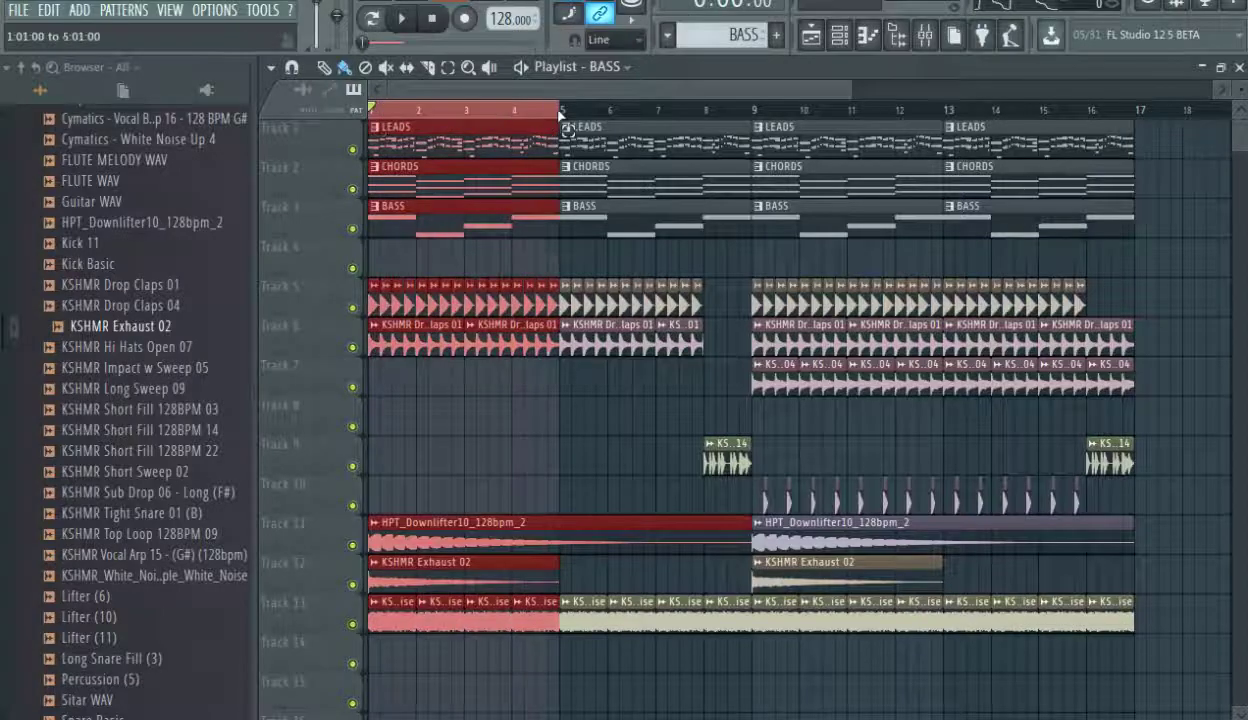
right_click(352, 229)
key("space")
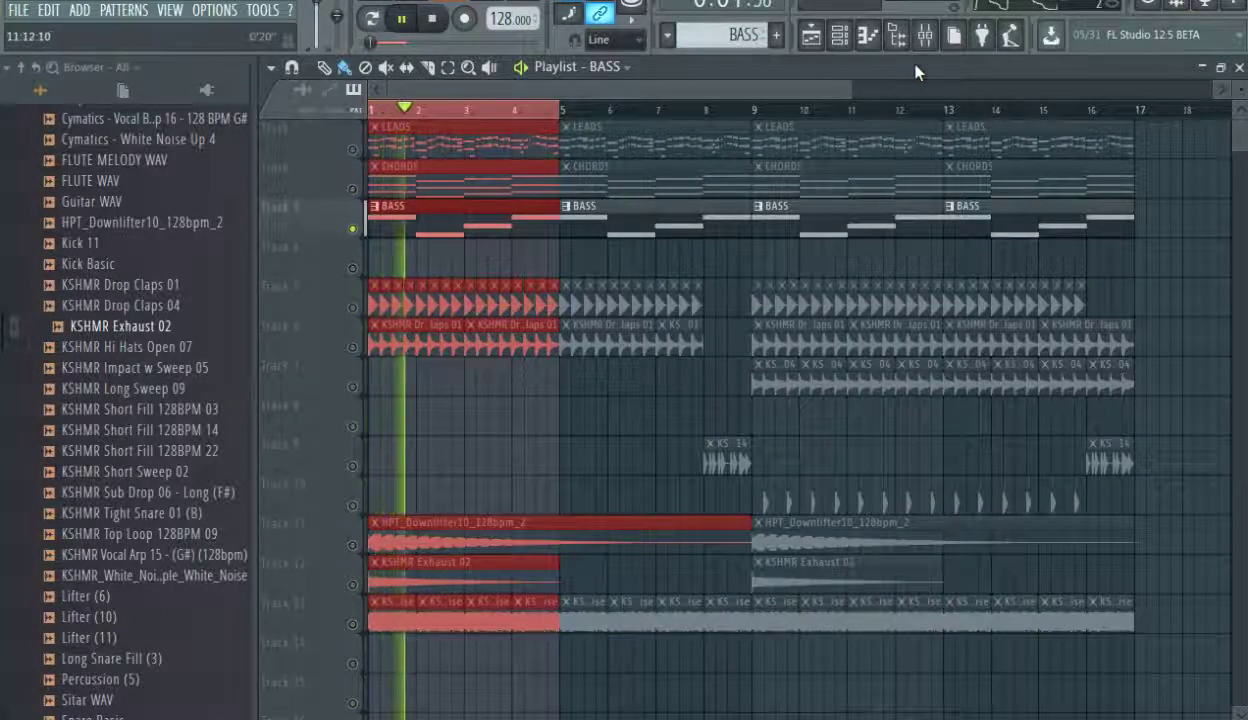
left_click(925, 35)
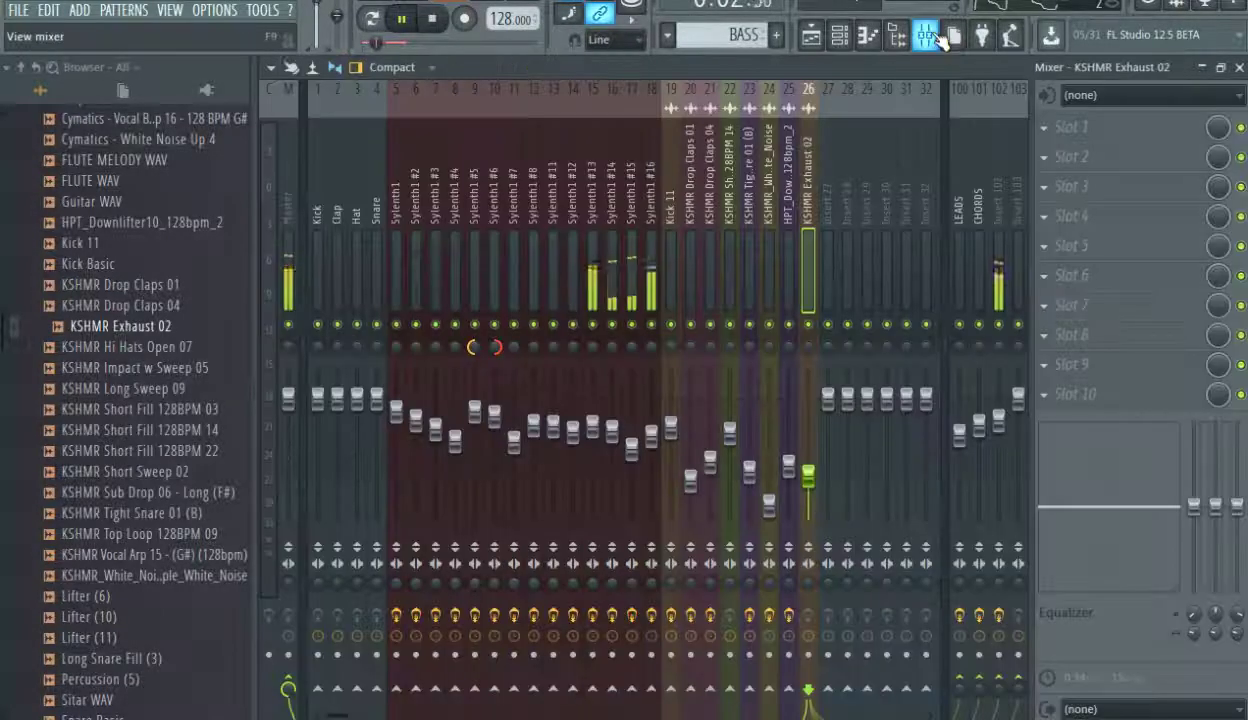
Load dblue_TapeStop into effect slot 8 of mixer track Insert 102 and test its Trigger during playback.
left_click(998, 289)
left_click(1045, 330)
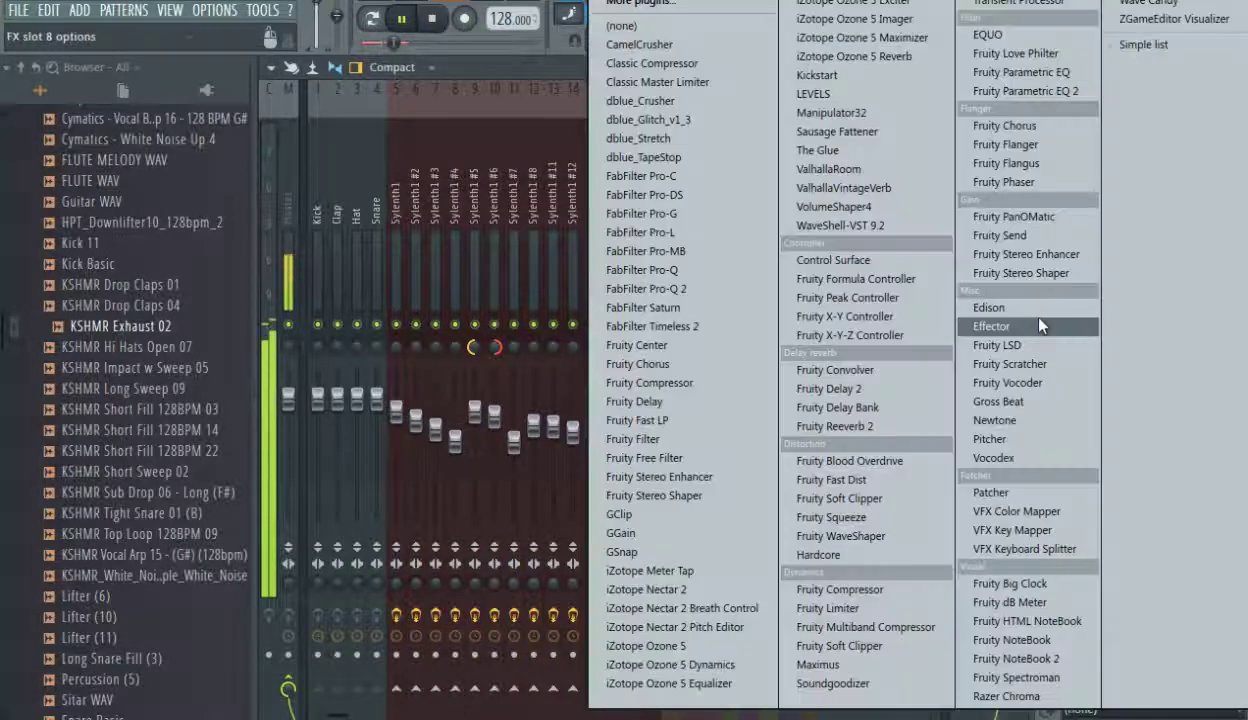
left_click(679, 163)
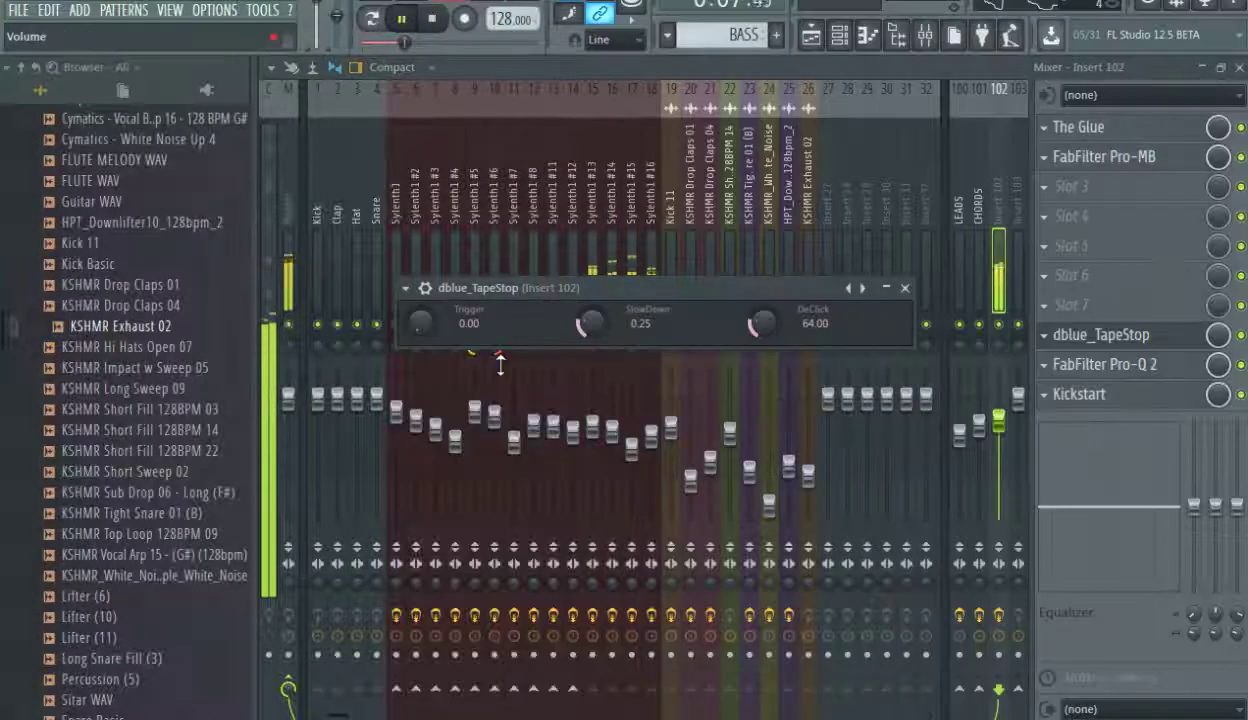
left_click_drag(418, 322, 418, 298)
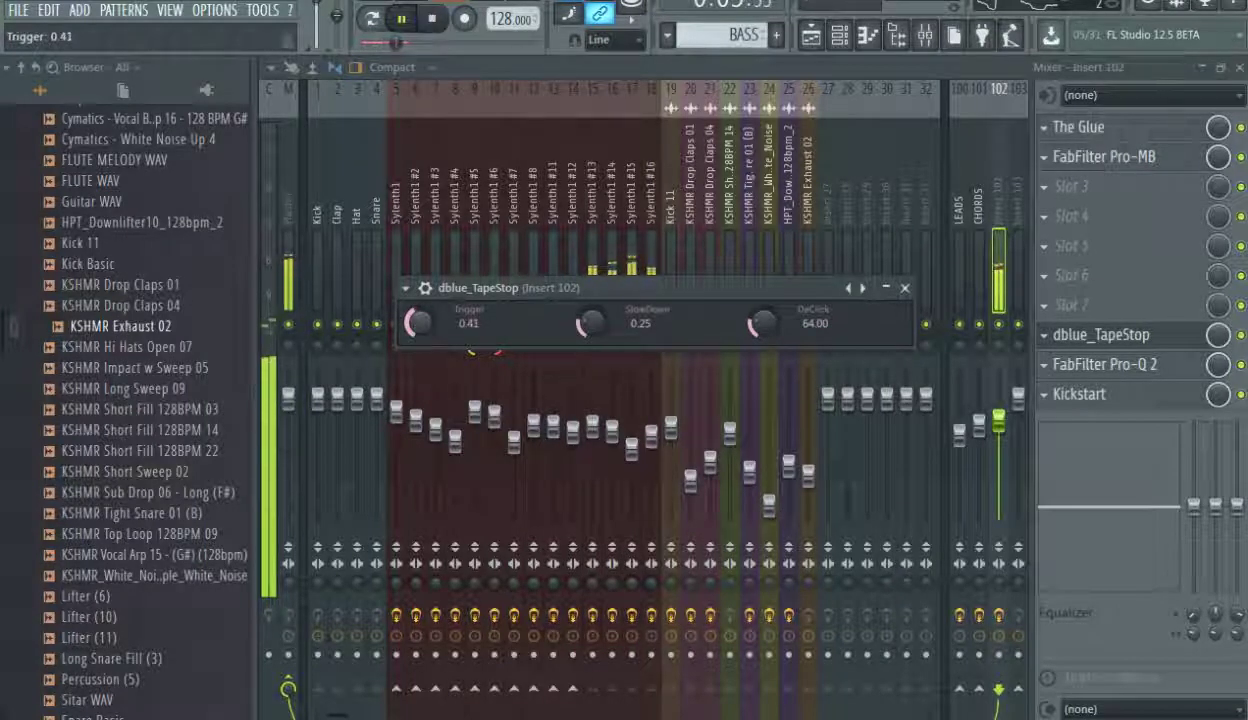
Create an automation clip for the TapeStop Trigger on Insert 102 and enable its playlist track alongside the soloed BASS.
right_click(403, 317)
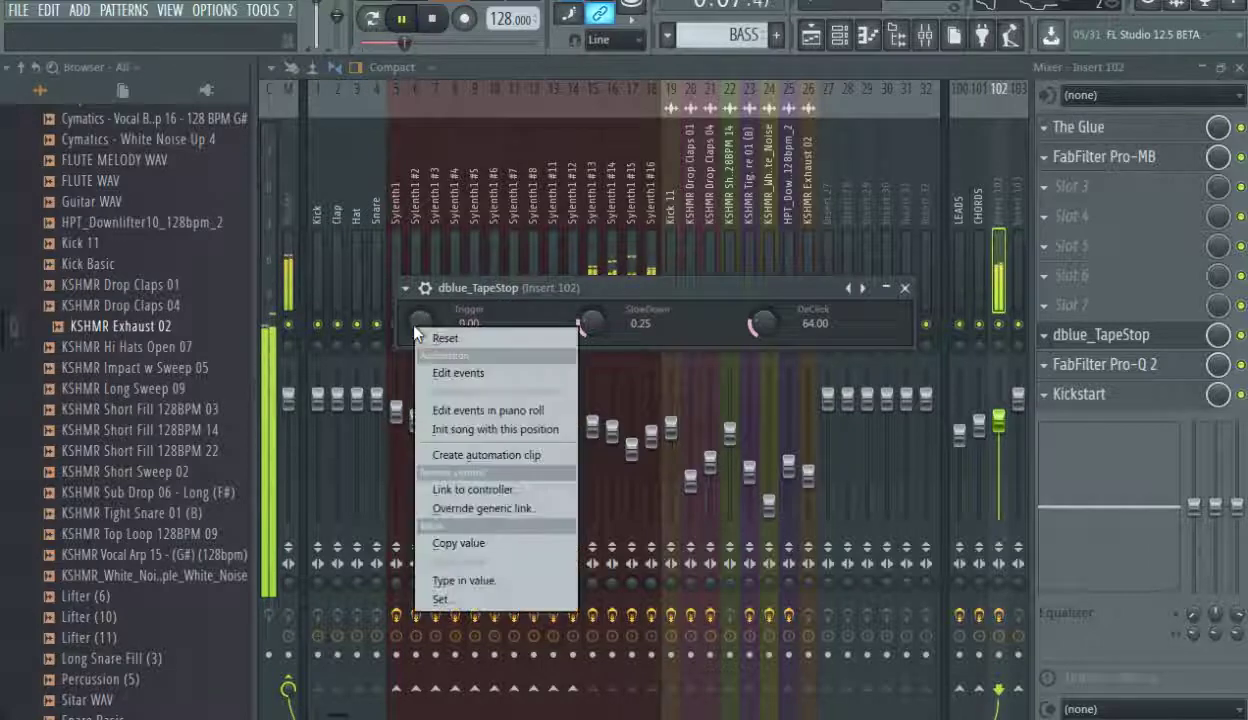
left_click(459, 447)
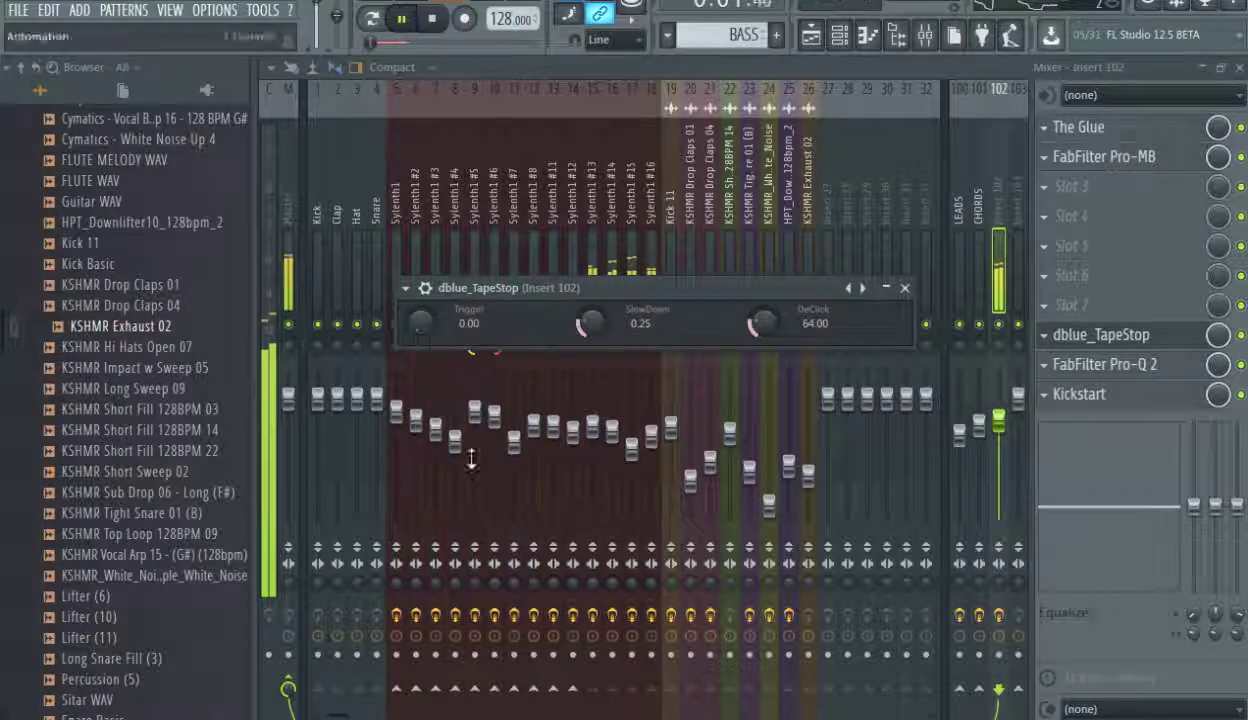
left_click(904, 288)
left_click(811, 36)
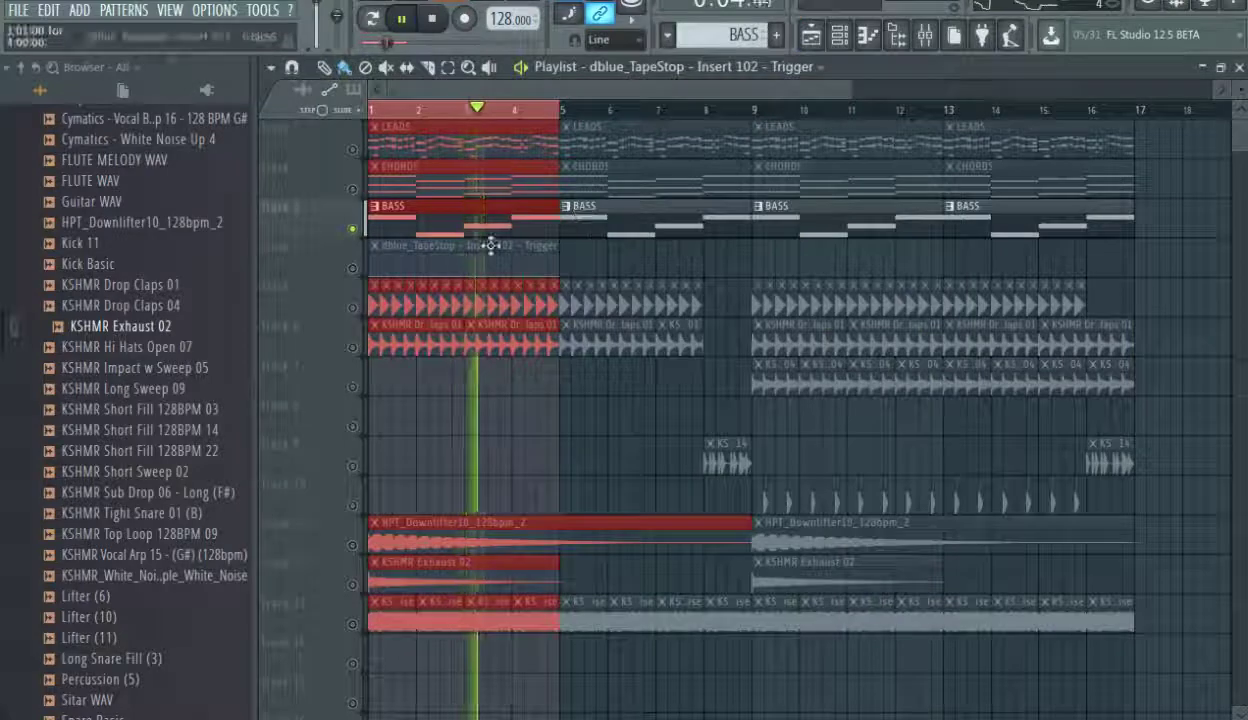
left_click(368, 280)
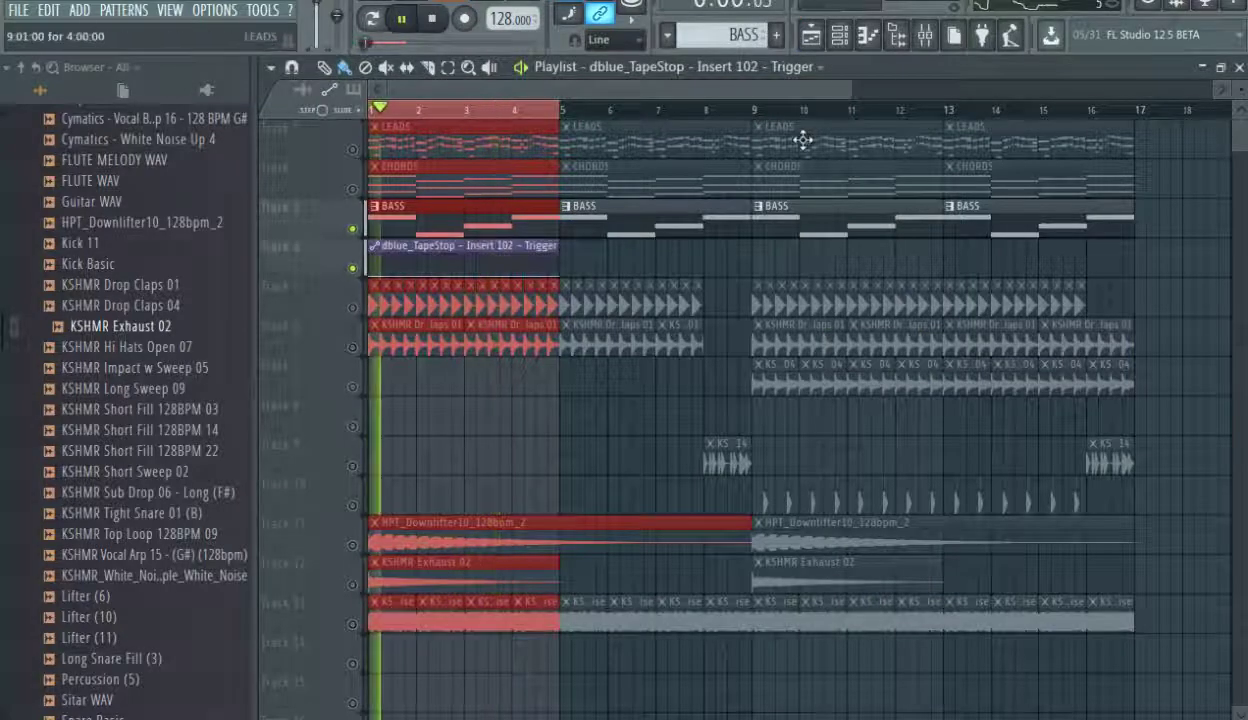
Shape the Insert 102 Trigger automation with short upward ramps at the ends of bars 2 and 4.
scroll(678, 84, "up", 2)
scroll(678, 84, "up", 2)
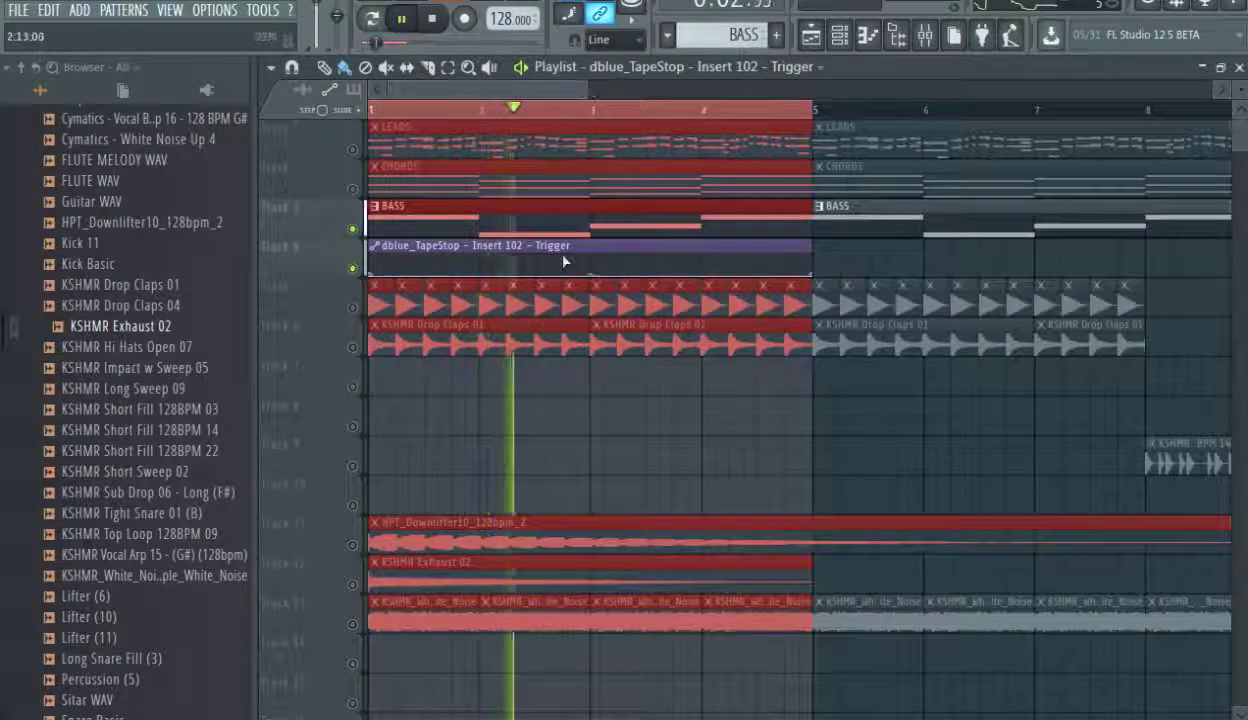
key("space")
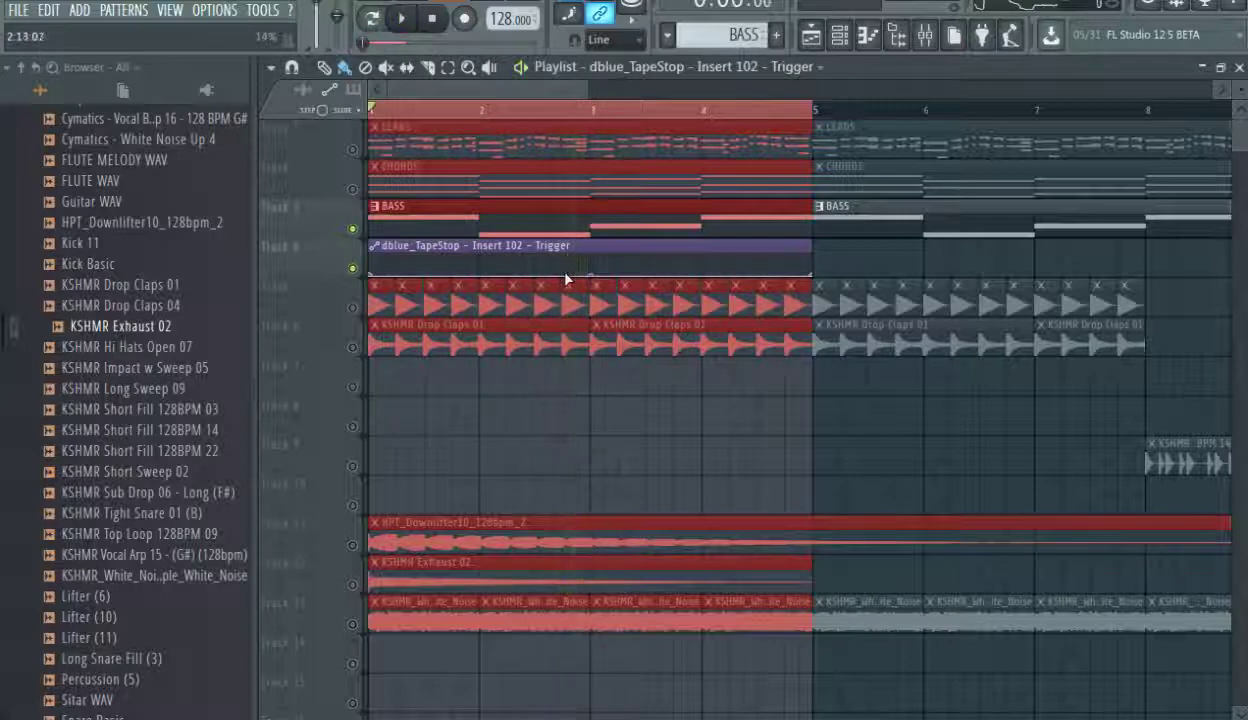
left_click(565, 276)
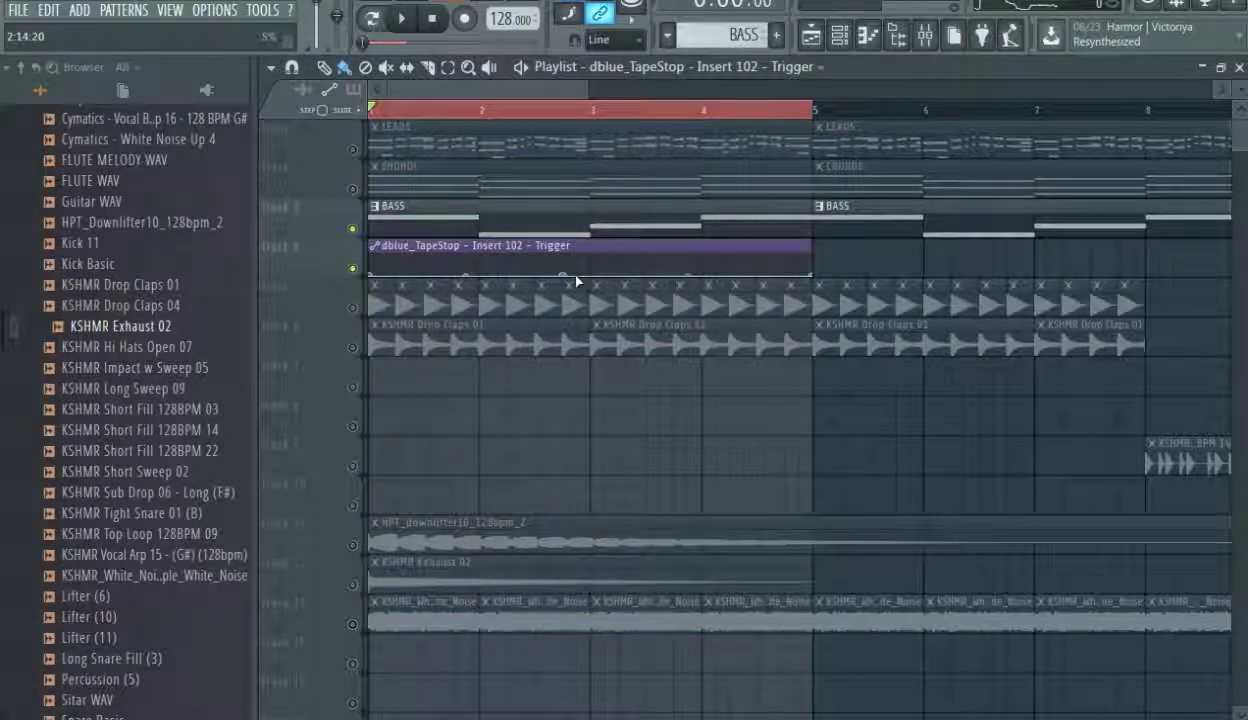
left_click_drag(590, 265, 593, 261)
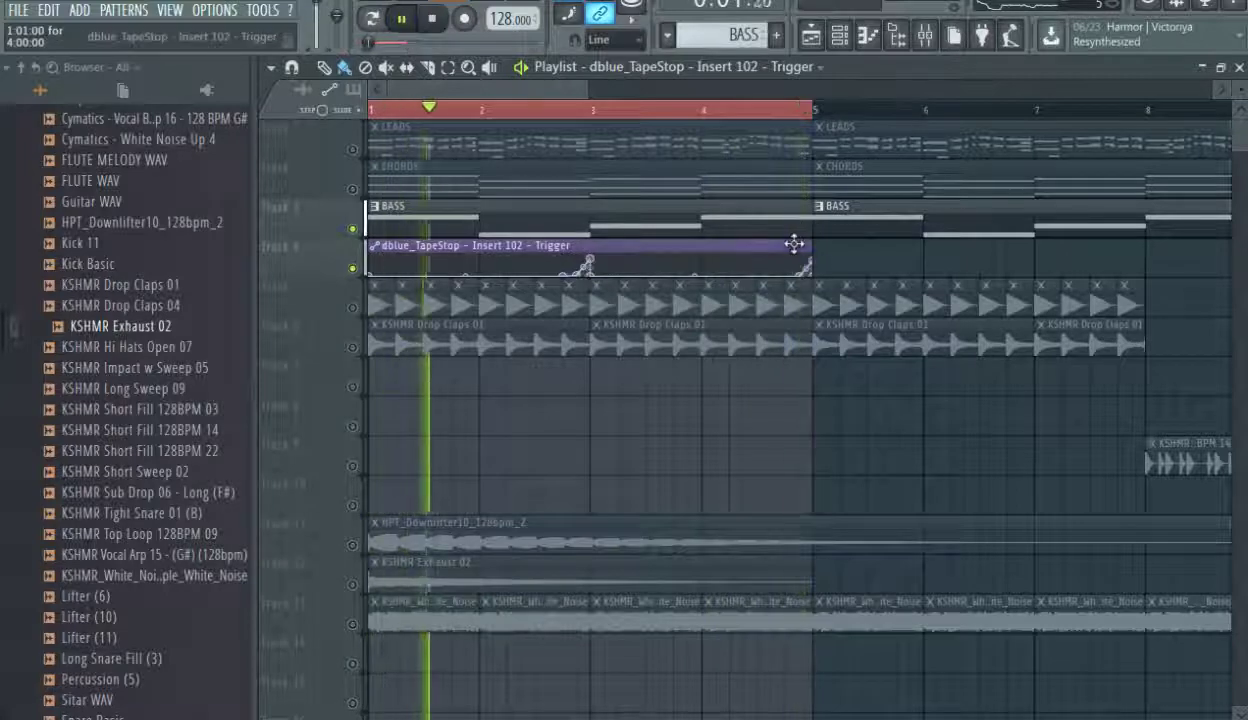
Move the Insert 102 Trigger automation clip to Track 14, stop playback and unmute all playlist tracks.
left_click_drag(632, 242, 607, 646)
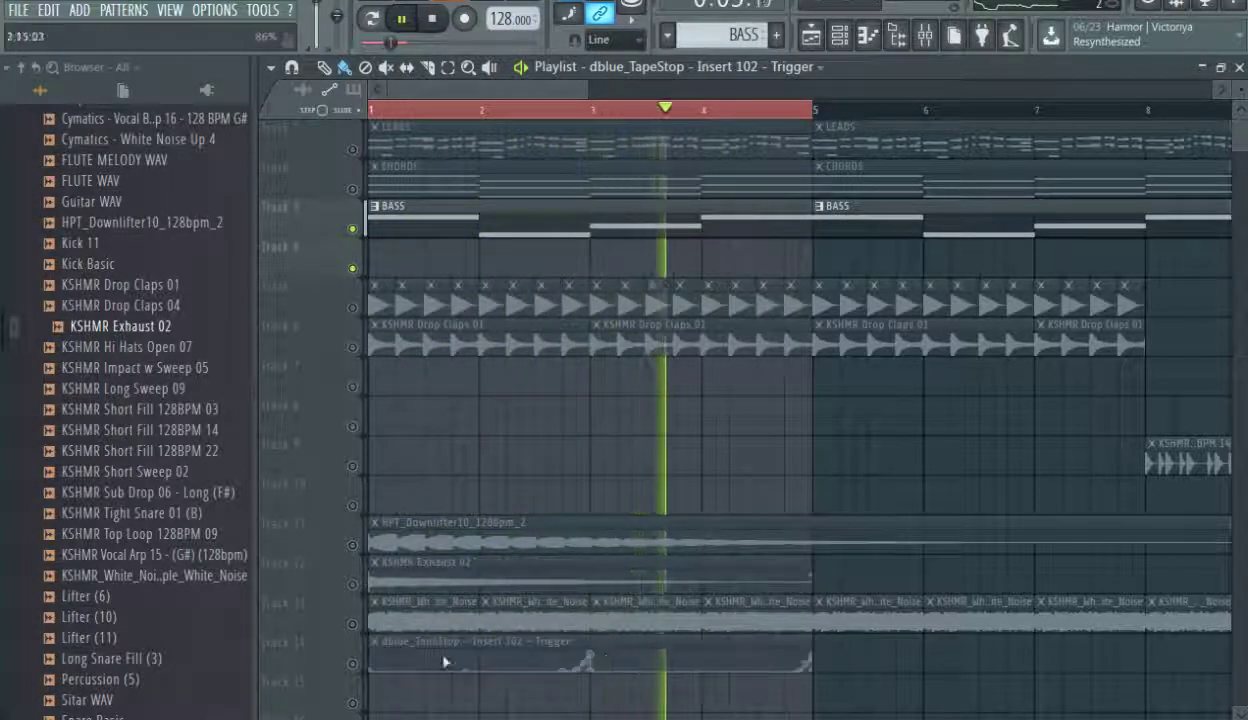
left_click(356, 667)
key("space")
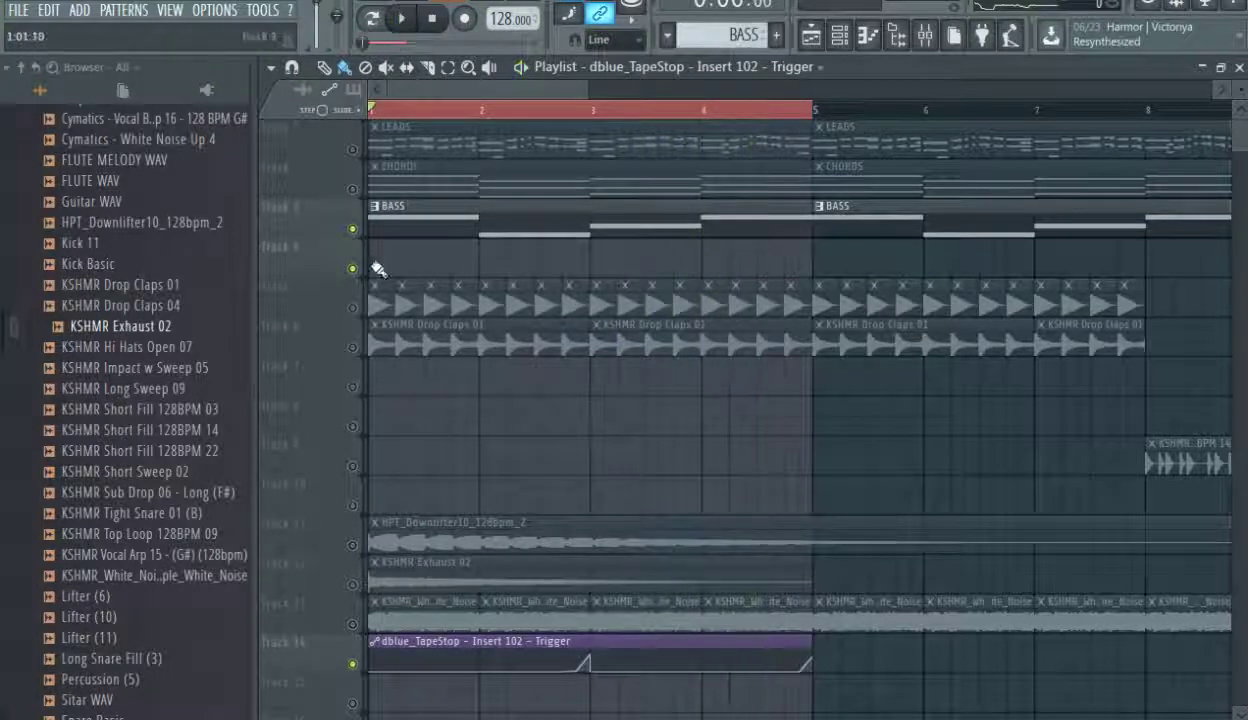
right_click(356, 244)
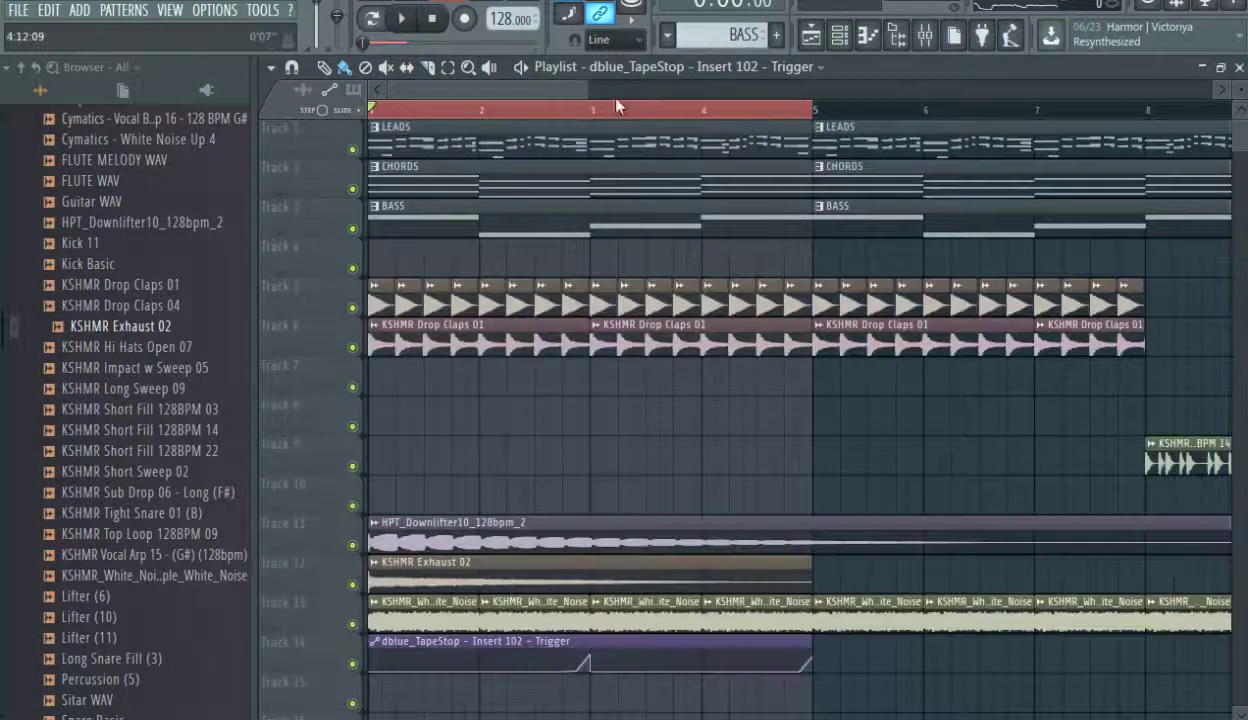
Repeat the Insert 102 Trigger automation clip on Track 14 through bar 16 and play the arrangement without the time selection.
left_click_drag(583, 92, 452, 597)
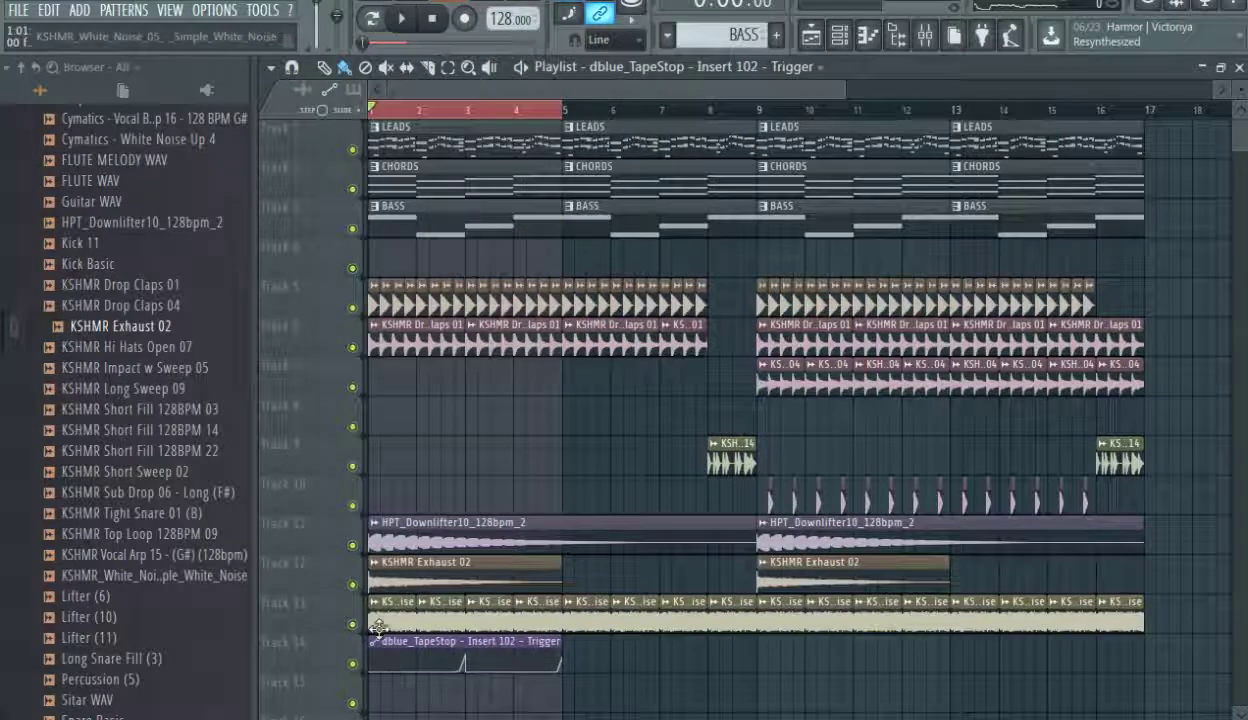
left_click_drag(409, 645, 1005, 625)
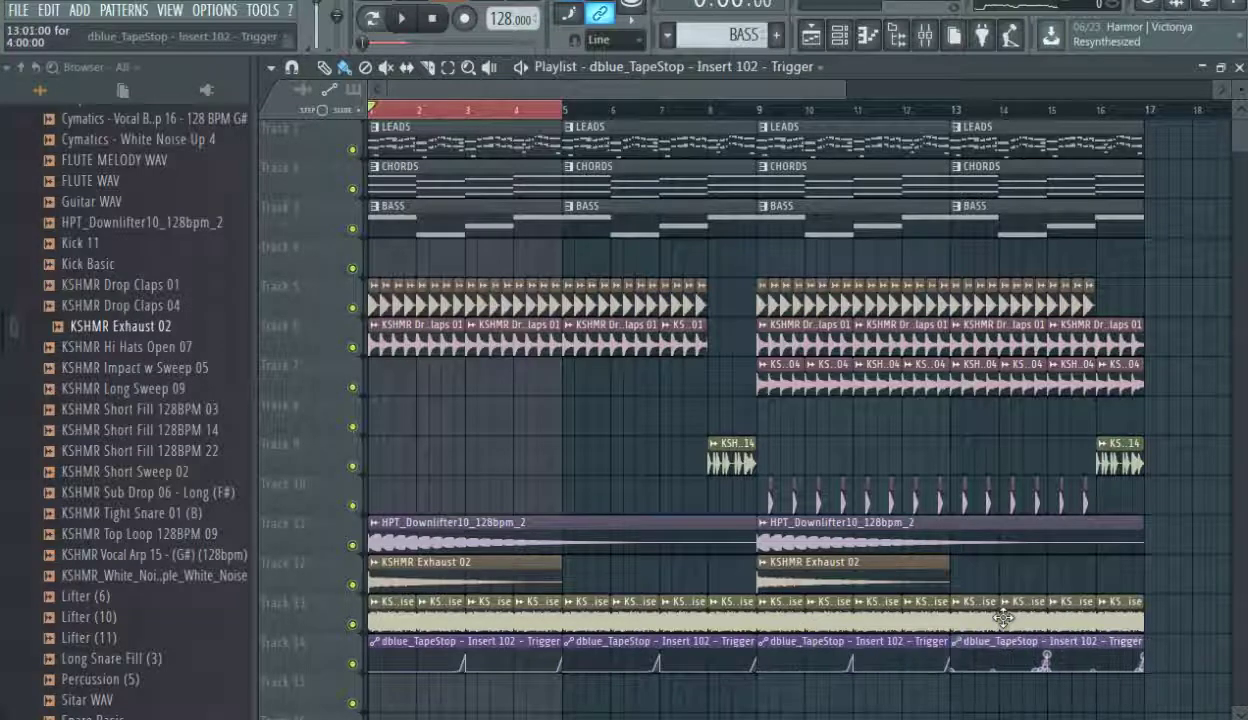
key("space")
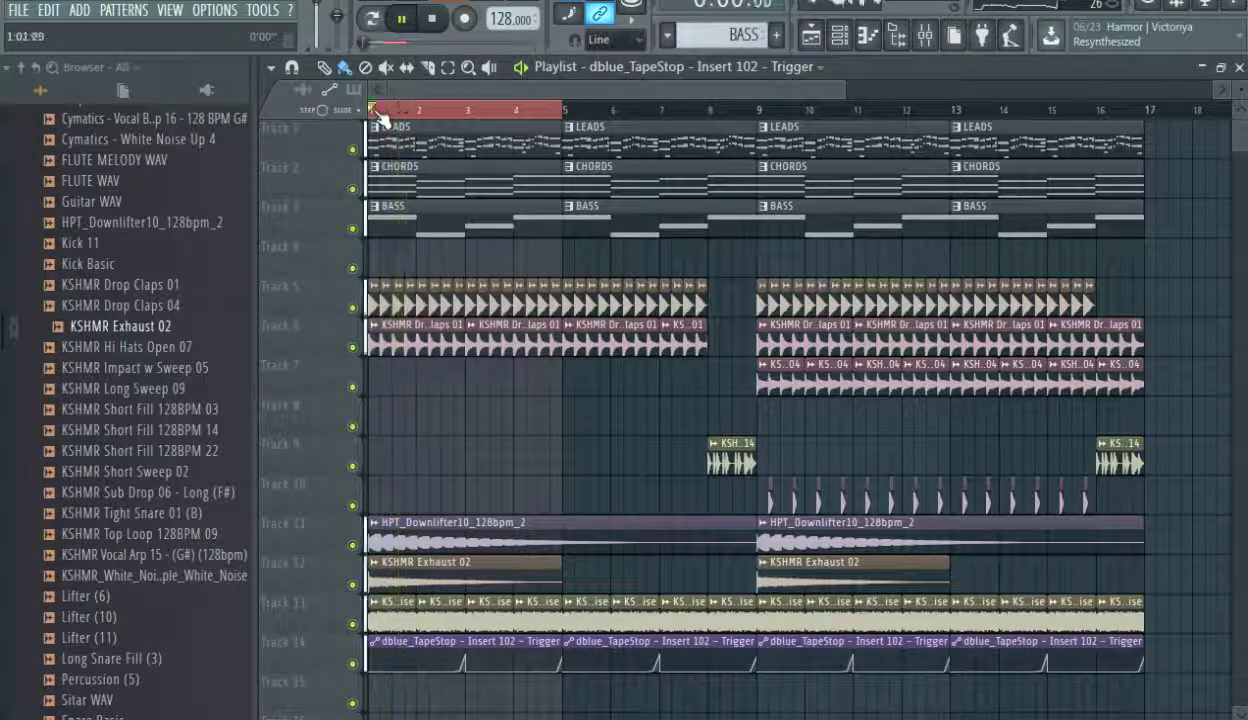
left_click(373, 111)
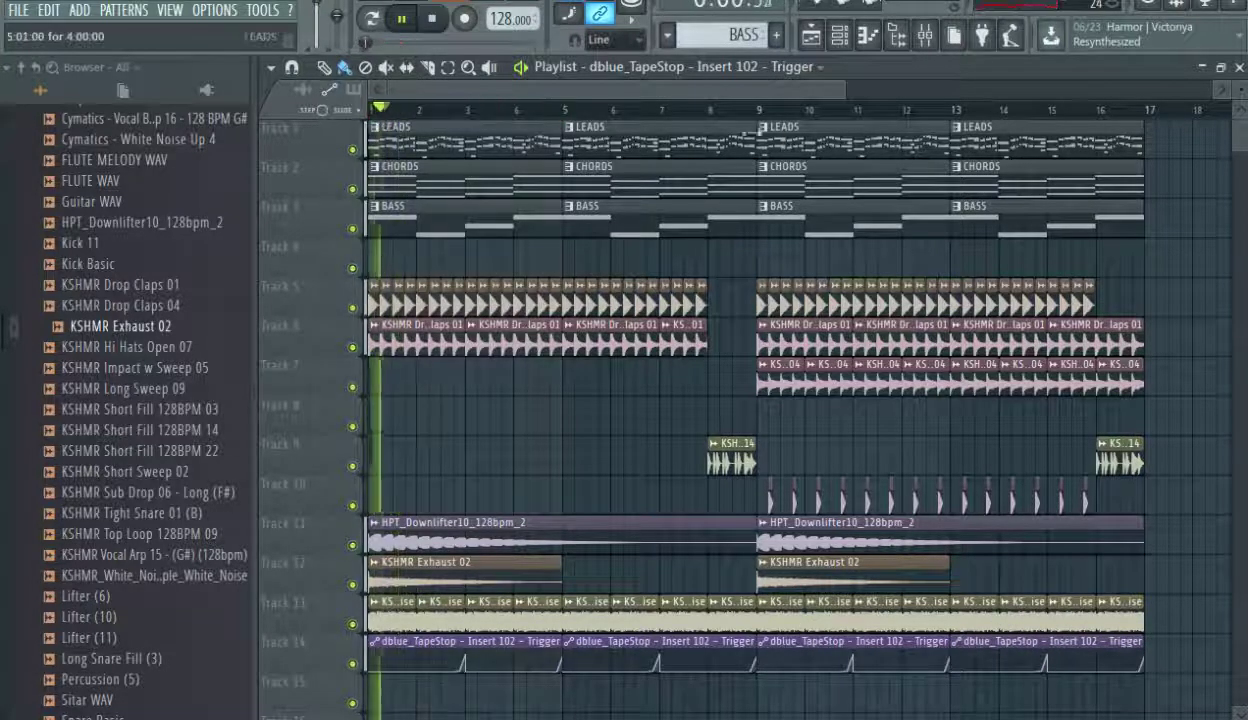
Load dblue_TapeStop into effect slot 4 of the Sylenth1 #16 mixer track.
left_click(925, 36)
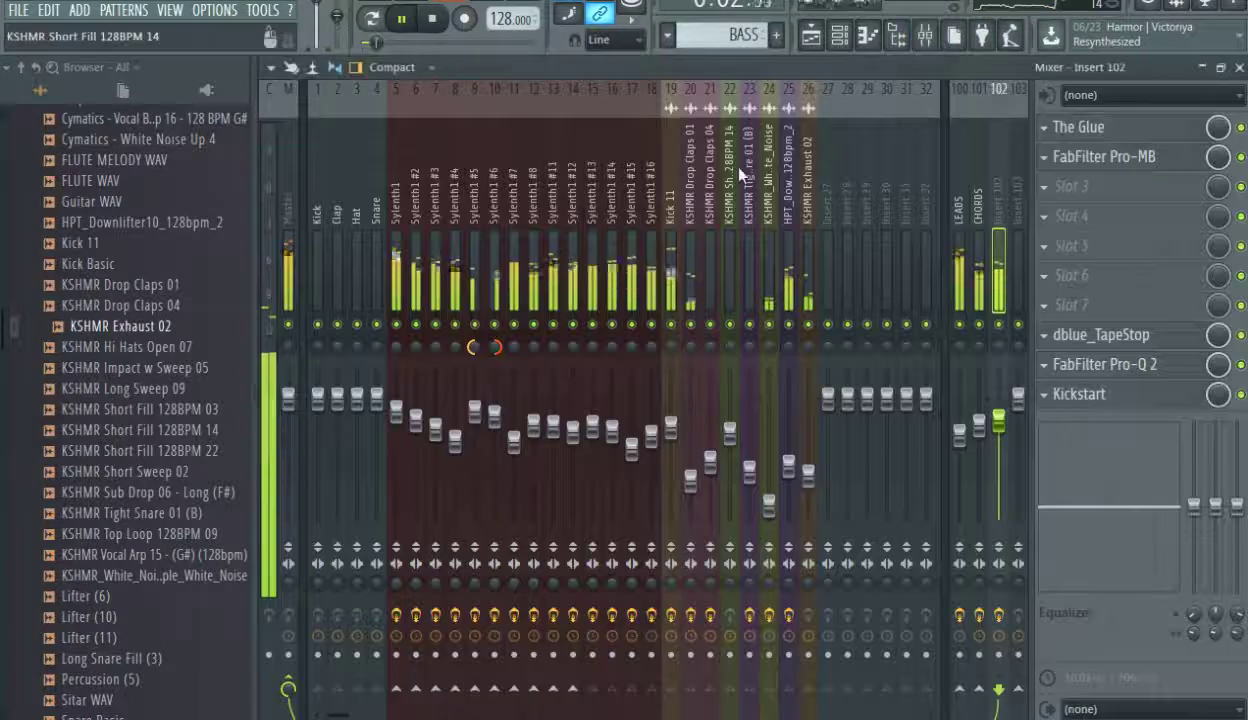
left_click(651, 245)
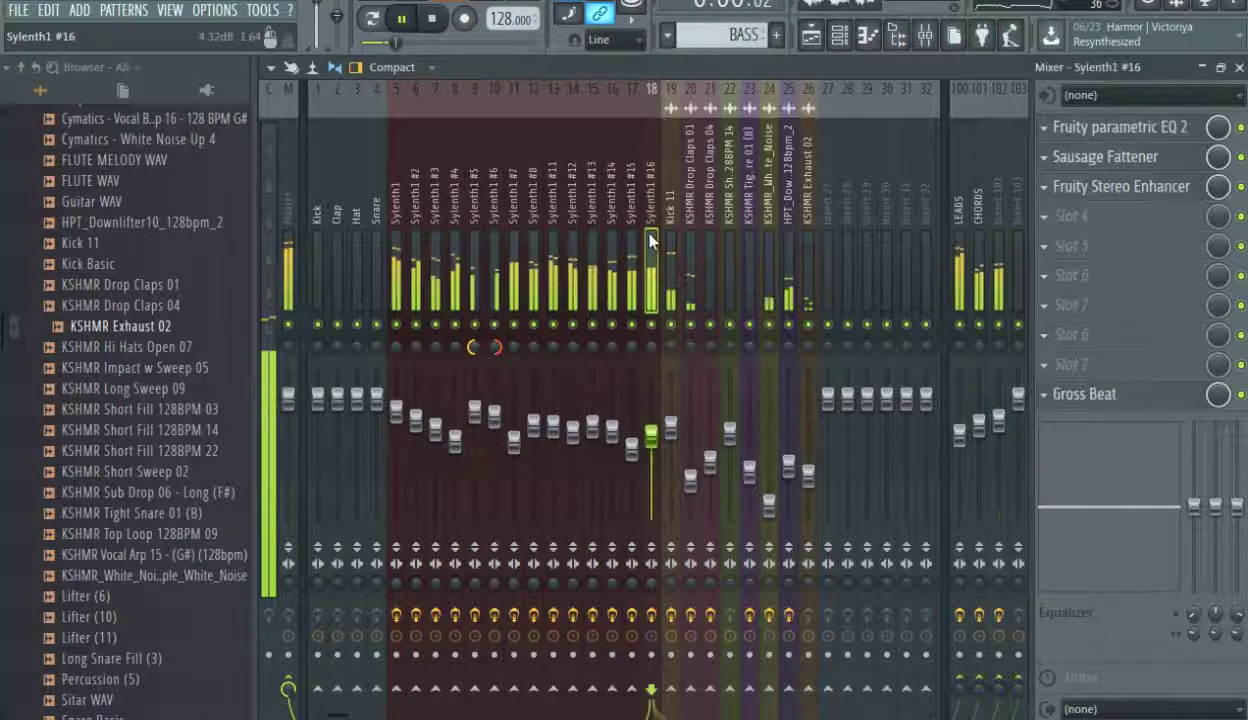
left_click(1068, 226)
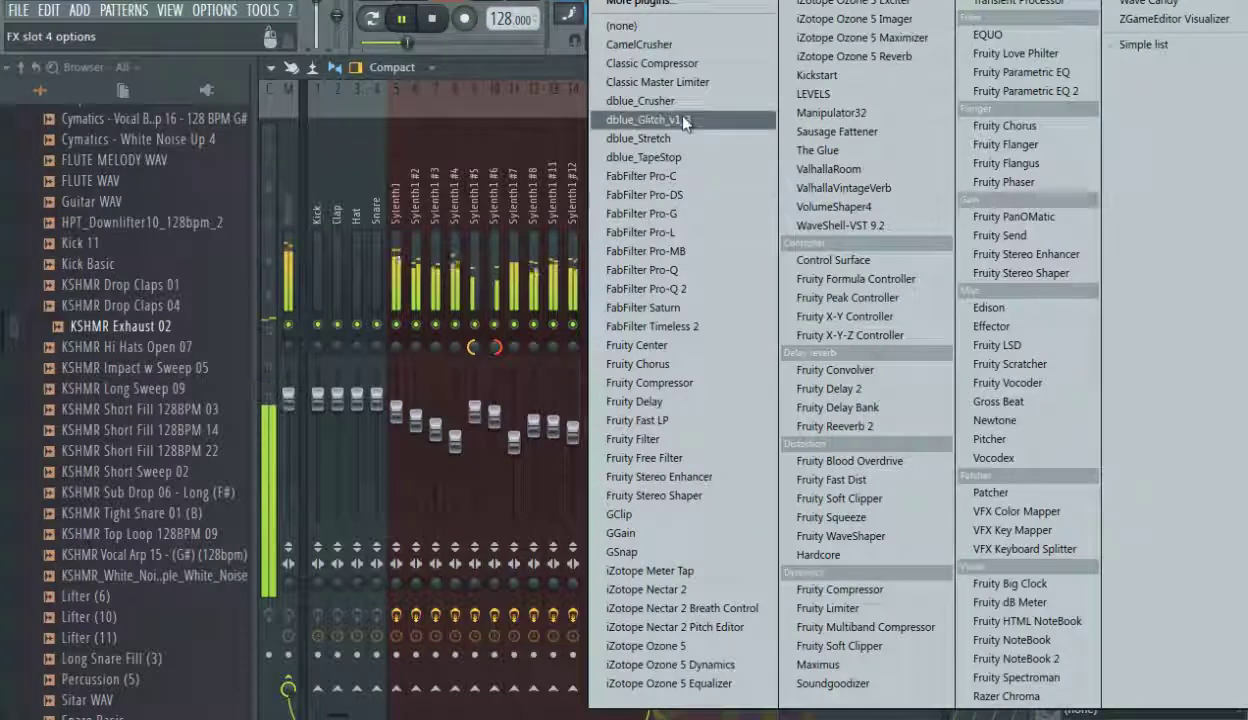
left_click(673, 158)
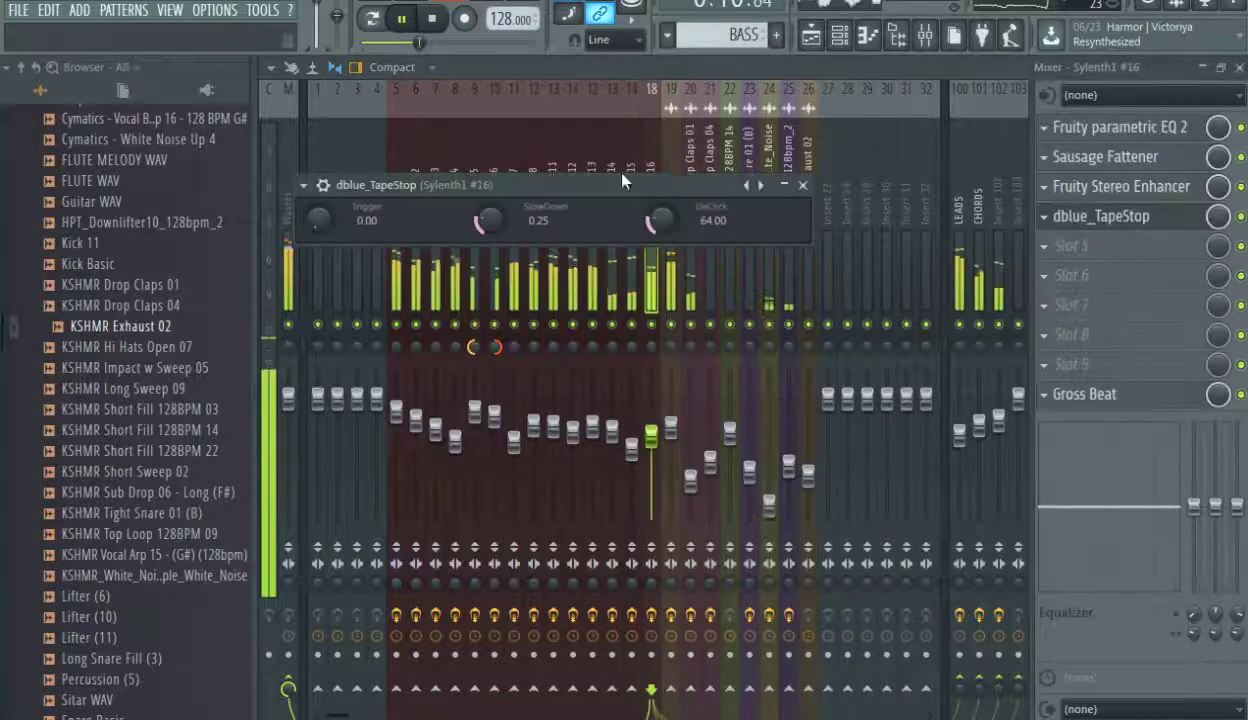
Stop playback, select bars 1 to 4 and create an automation clip for the TapeStop Trigger on Sylenth1 #16.
left_click(811, 35)
key("space")
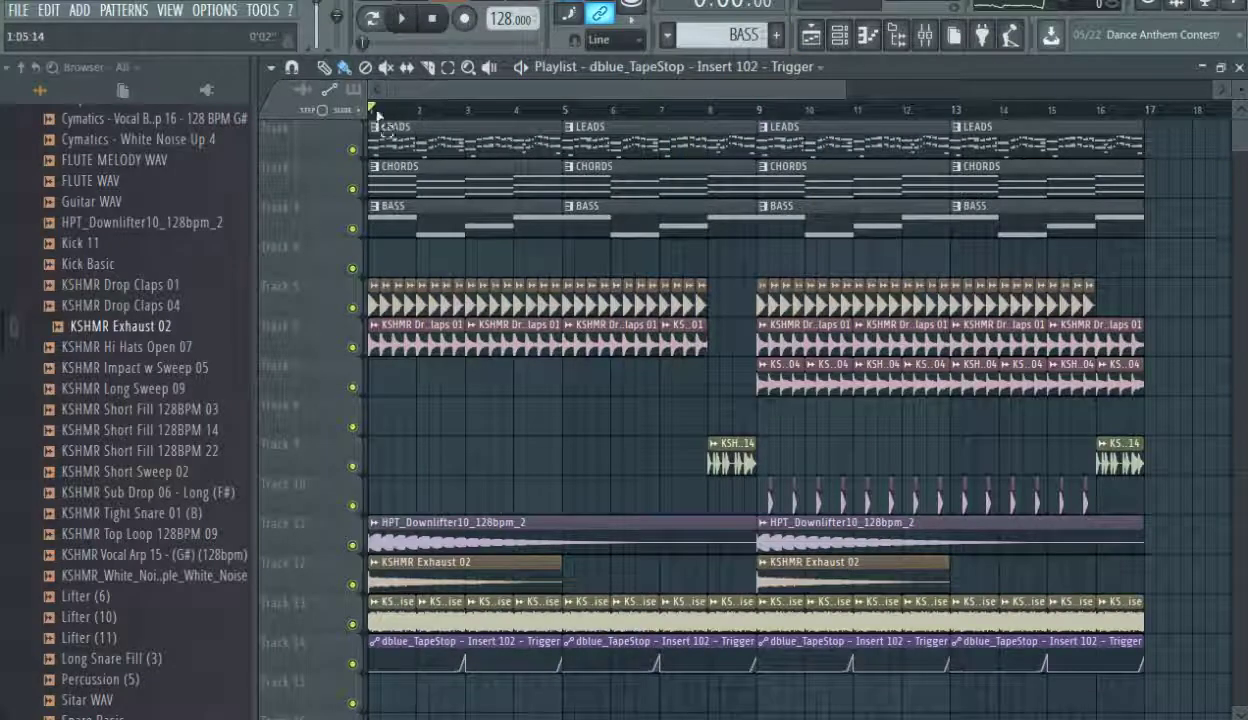
left_click_drag(378, 116, 540, 123)
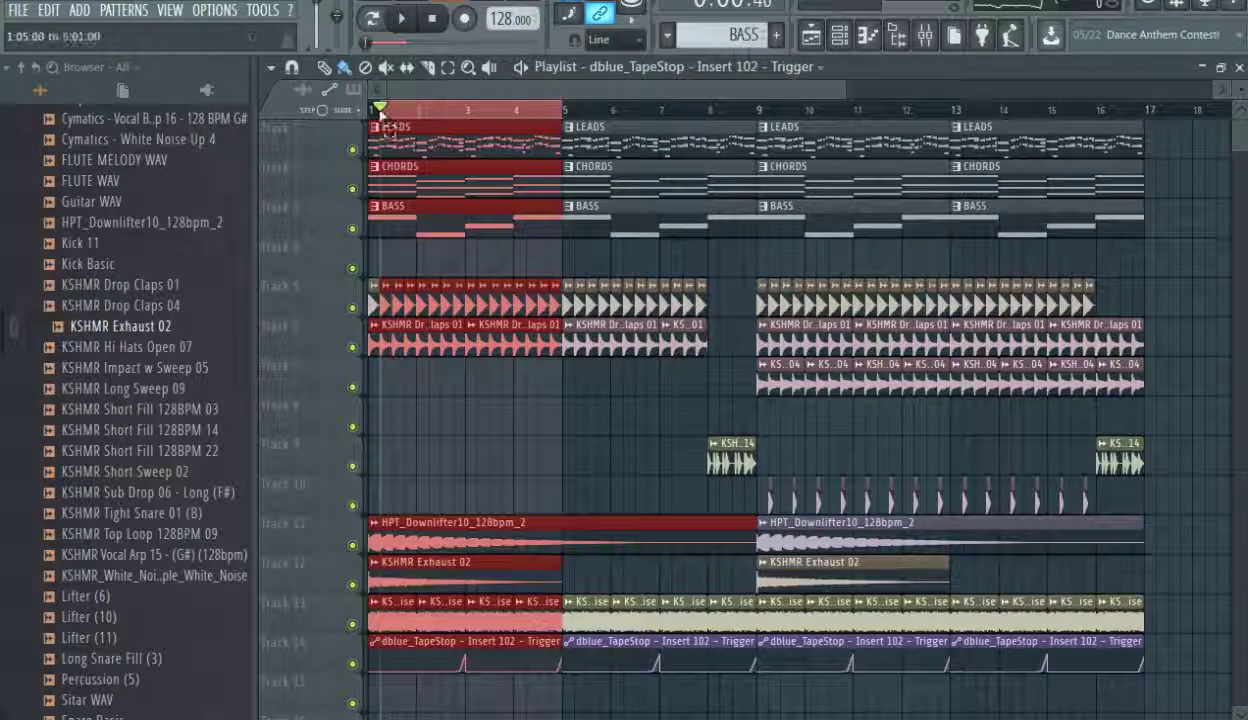
left_click(922, 40)
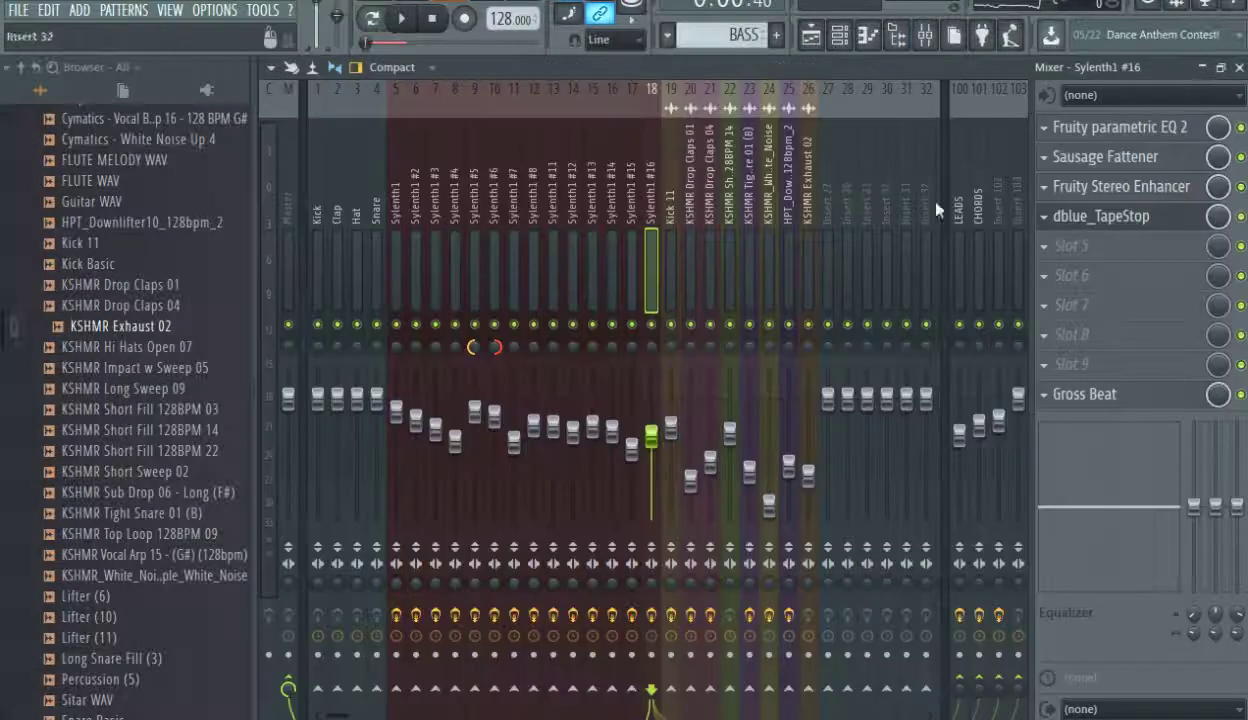
left_click(1183, 217)
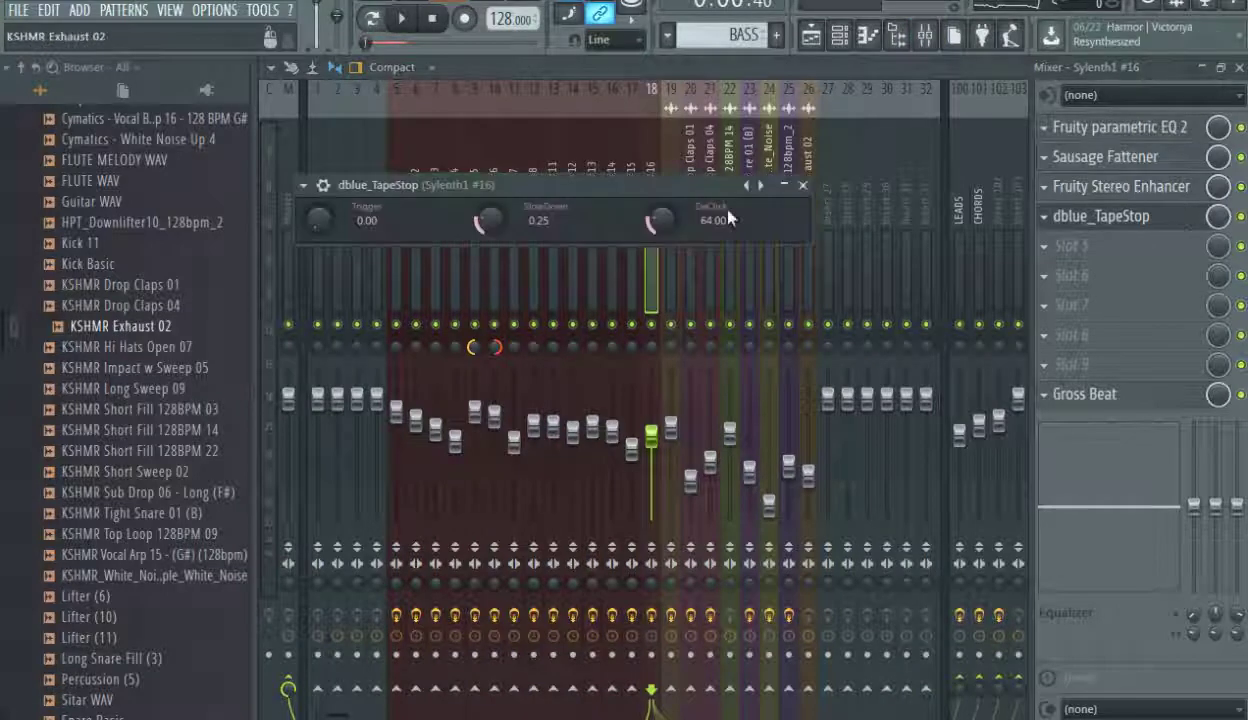
right_click(312, 222)
left_click(400, 347)
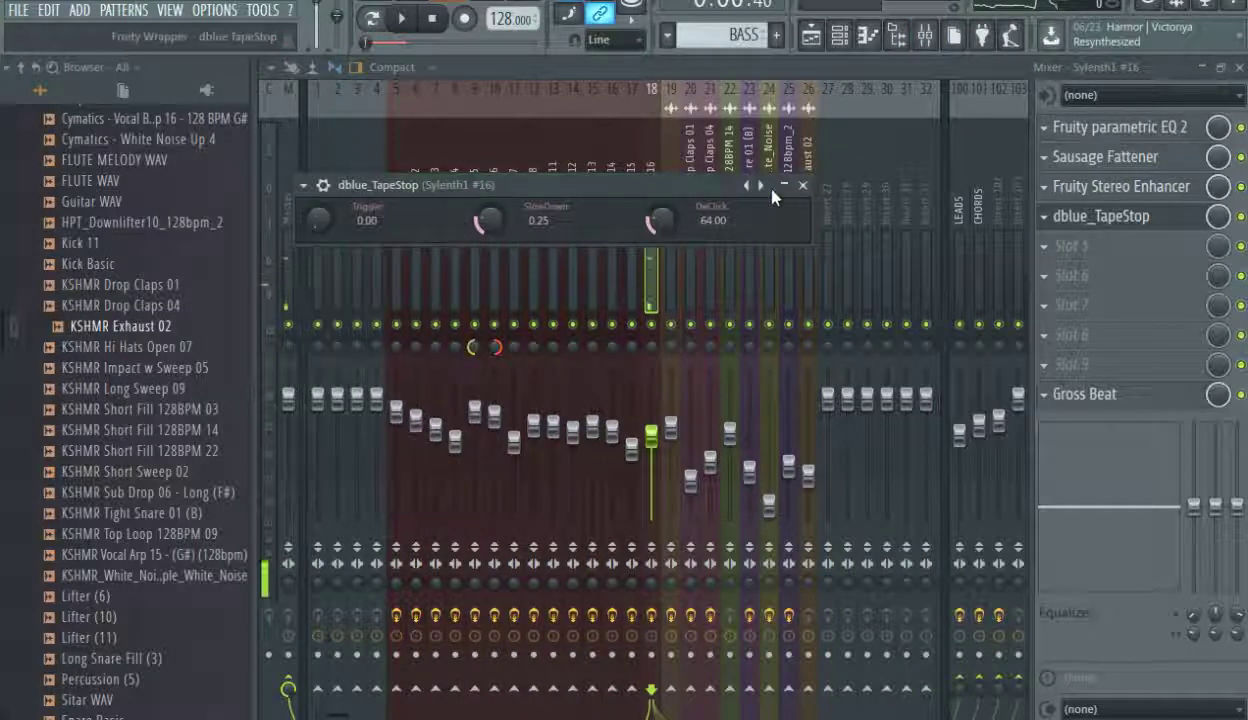
left_click(802, 187)
Load dblue_TapeStop into effect slot 5 of the CHORDS mixer track and create an automation clip for its Trigger.
left_click(978, 208)
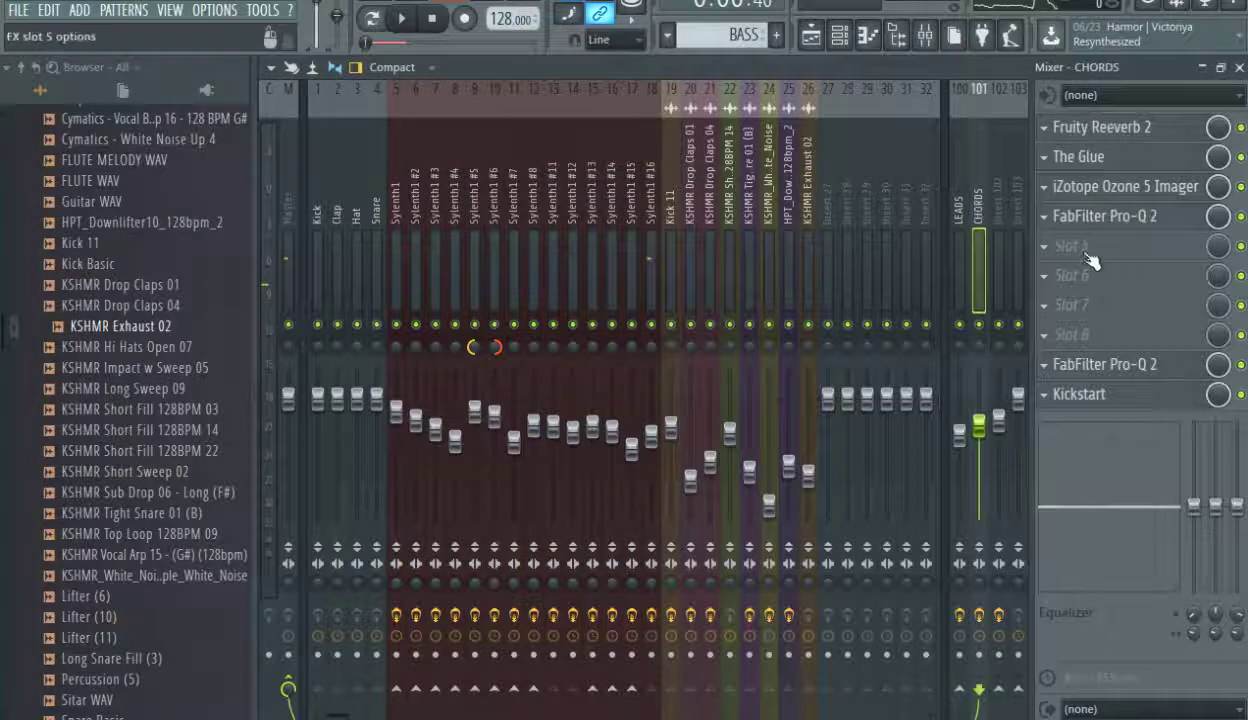
left_click(1090, 261)
left_click(664, 156)
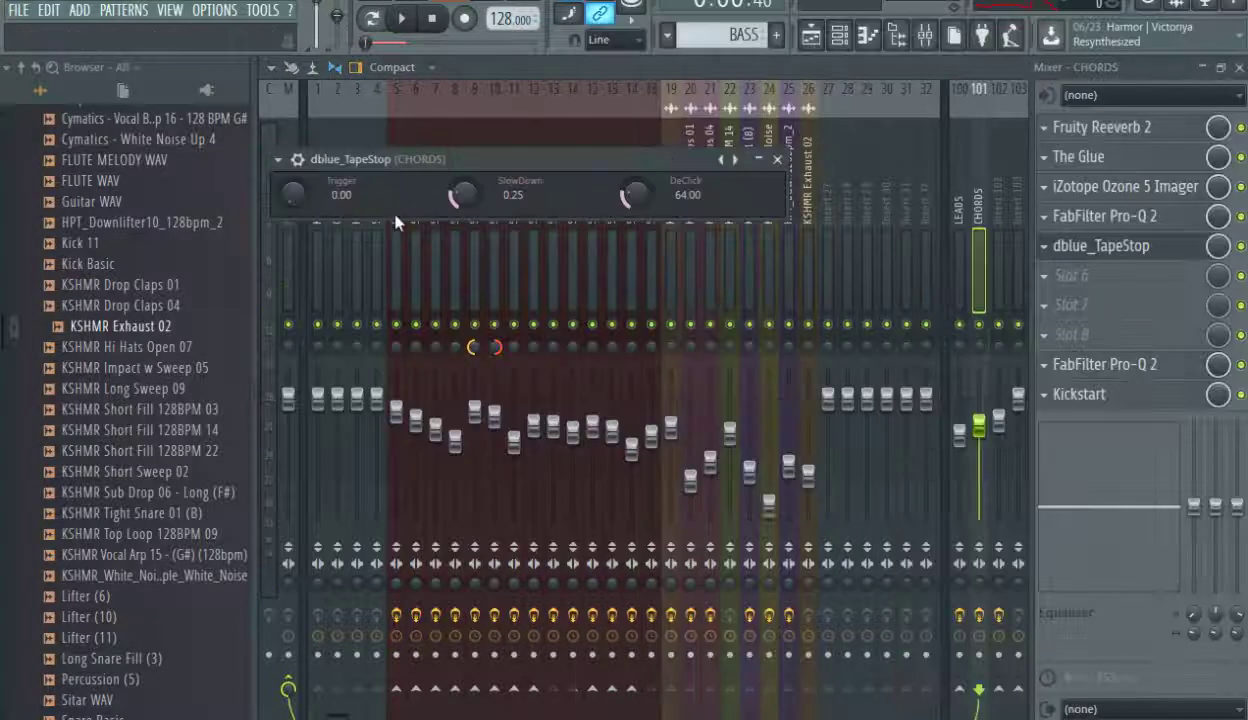
right_click(291, 193)
left_click(363, 307)
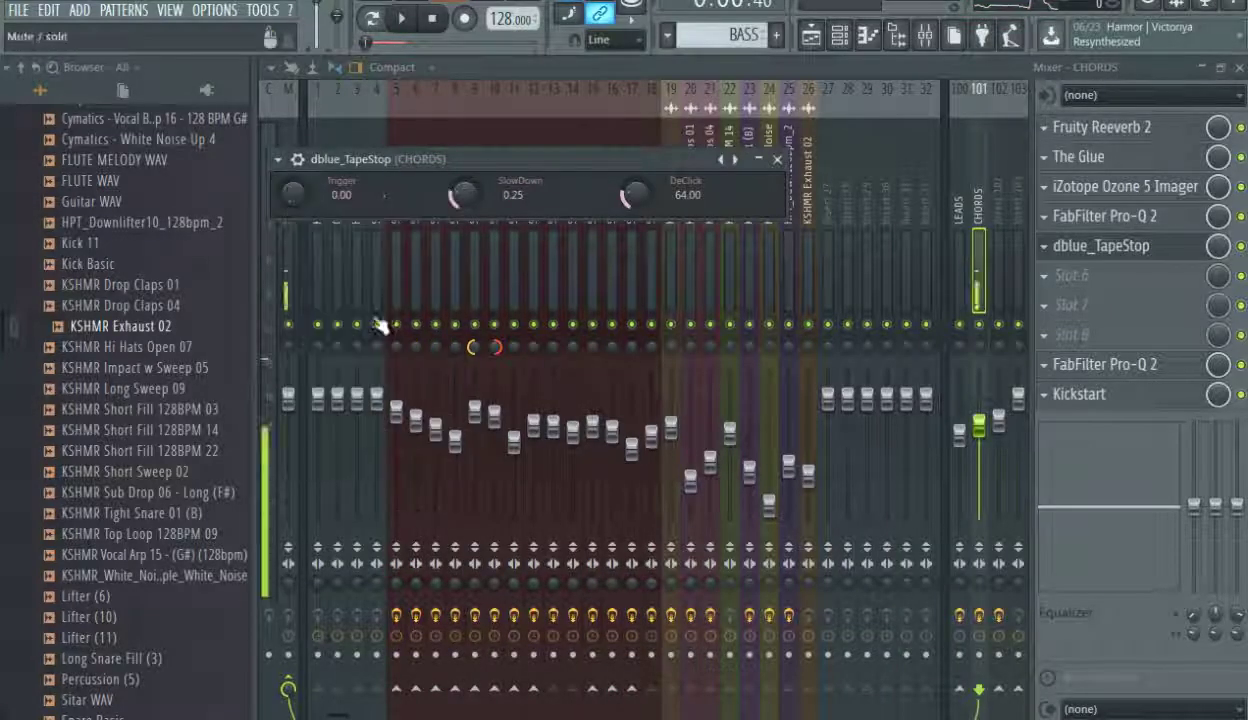
left_click(778, 162)
Move the Sylenth1 #16 and CHORDS Trigger clips to Tracks 15 and 16 and repeat both through bar 16.
left_click(811, 35)
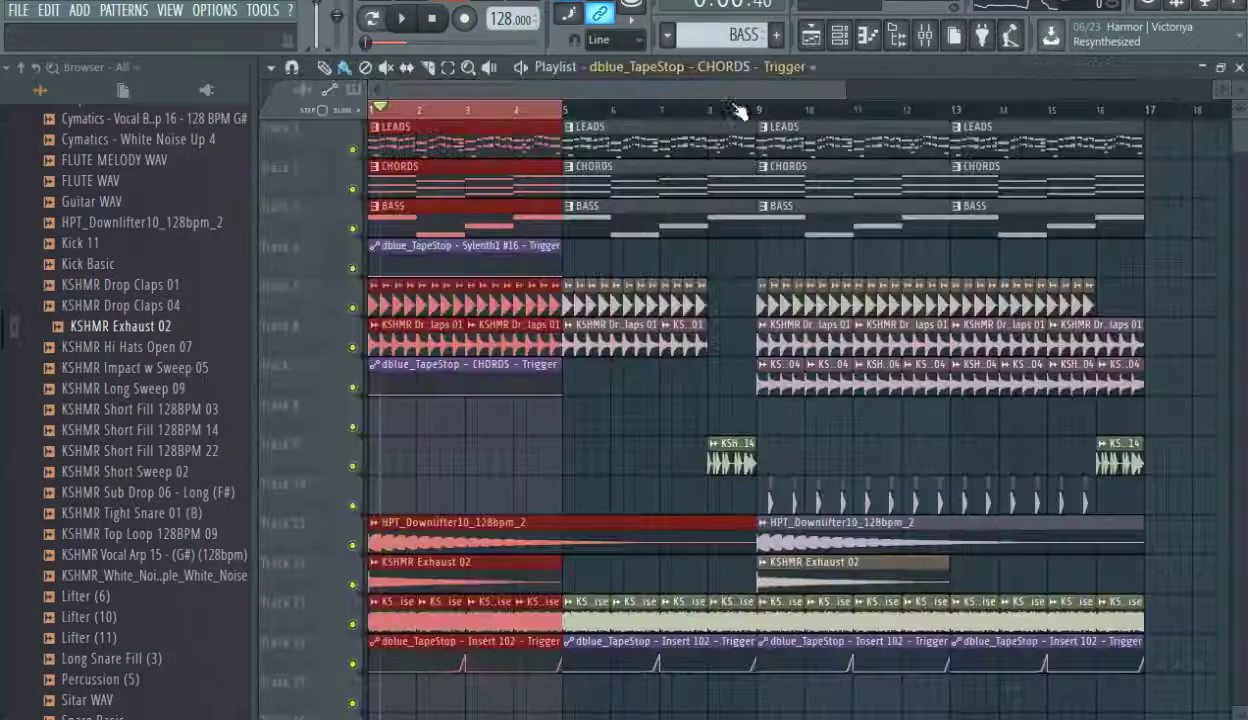
mouse_move(447, 641)
left_mouse_down()
mouse_move(451, 460)
mouse_move(447, 711)
mouse_move(436, 628)
left_mouse_up()
left_click_drag(447, 318, 437, 672)
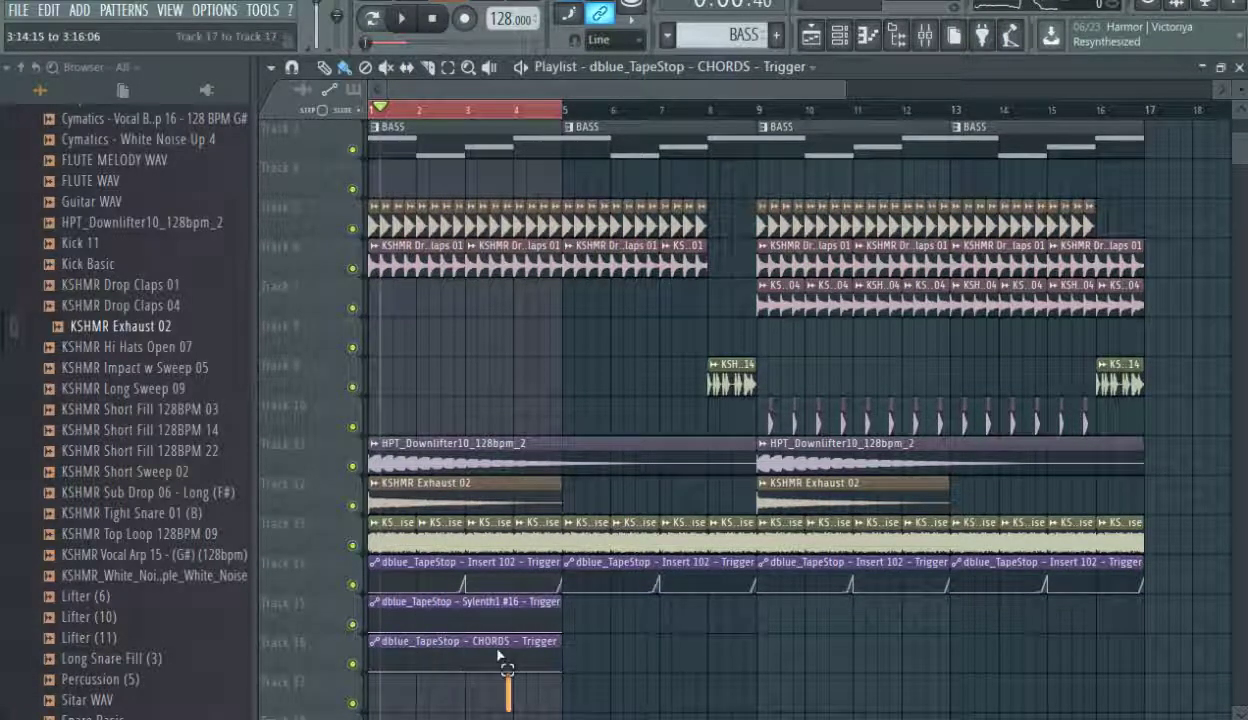
left_click_drag(510, 705, 648, 596)
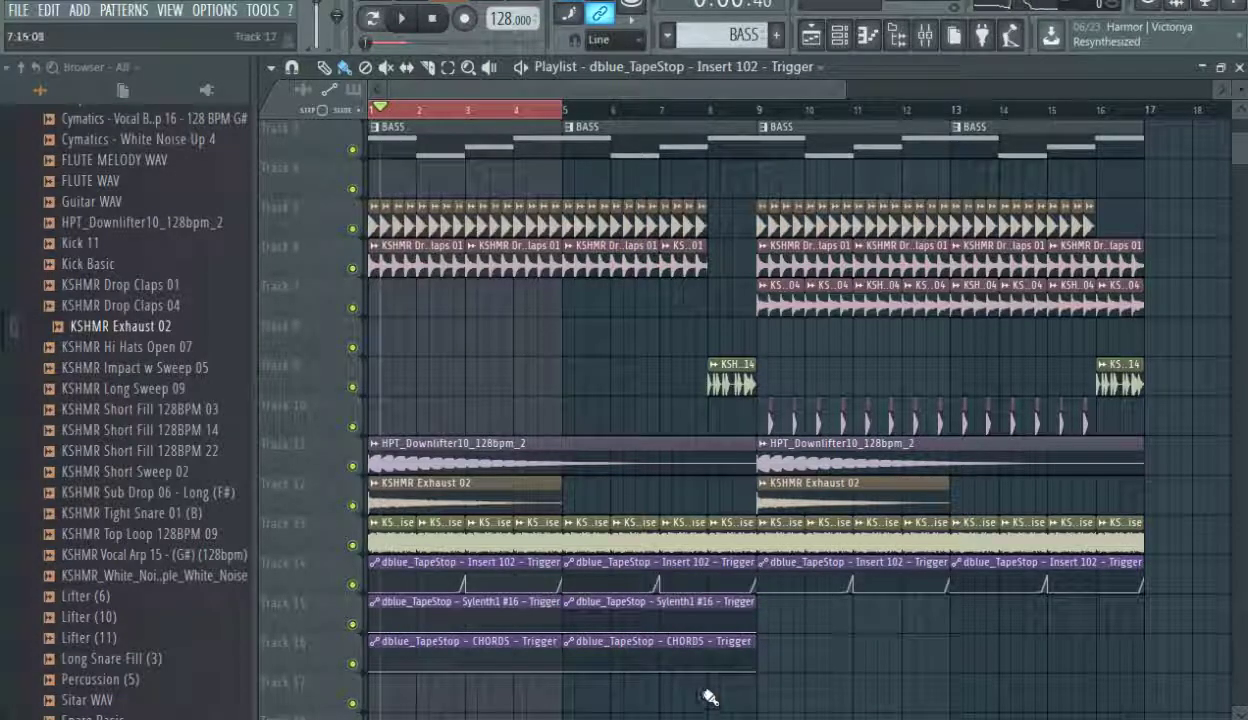
left_click_drag(702, 705, 888, 580)
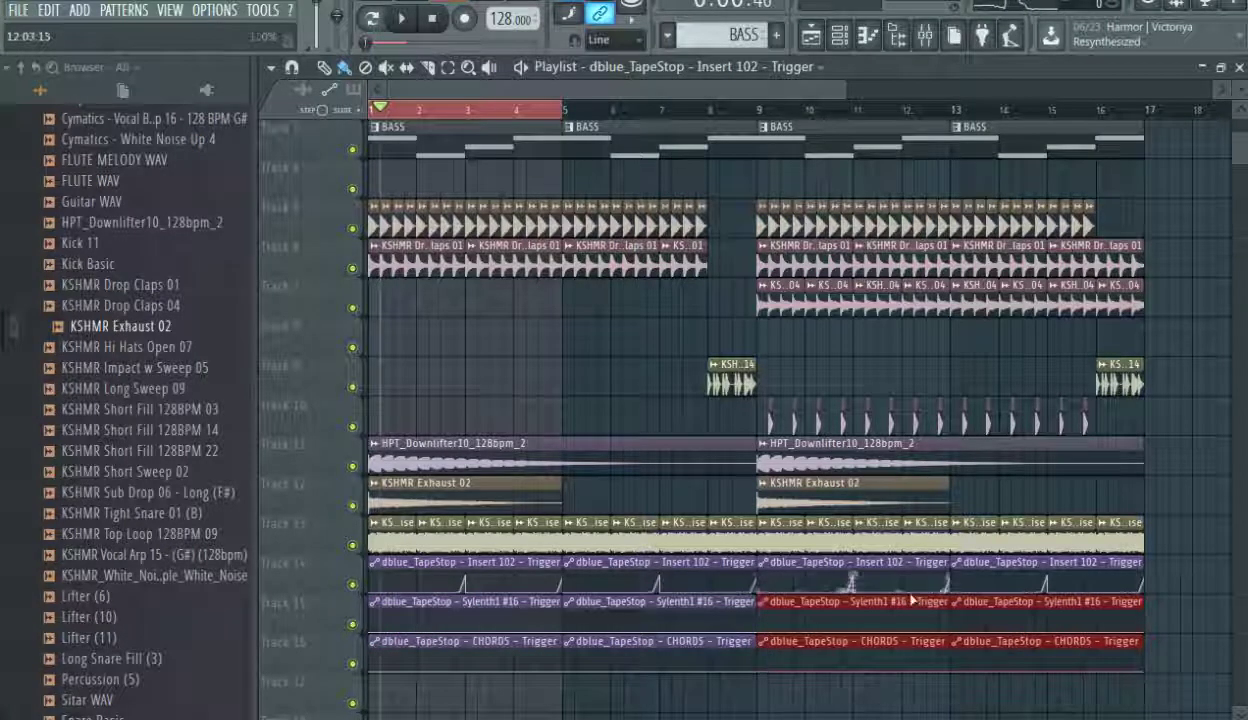
Copy the articulator state of the dblue_TapeStop Insert 102 Trigger automation clip and close its channel settings.
double_click(518, 567)
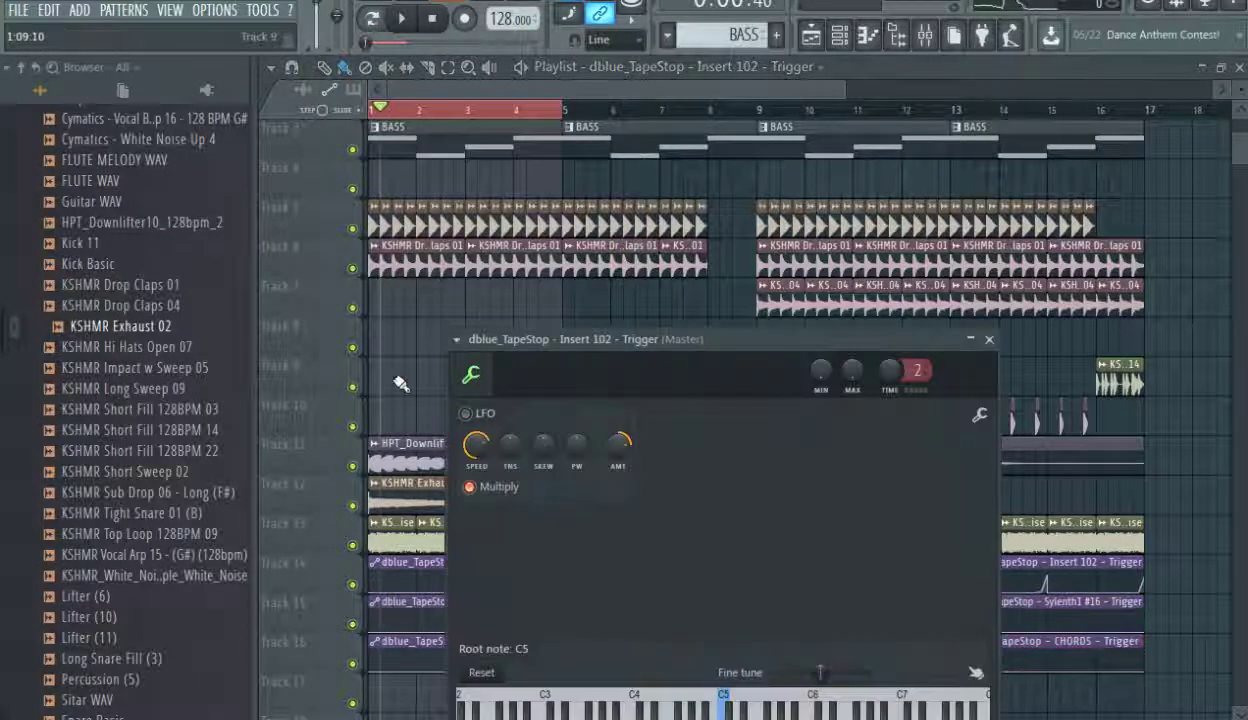
left_click(458, 341)
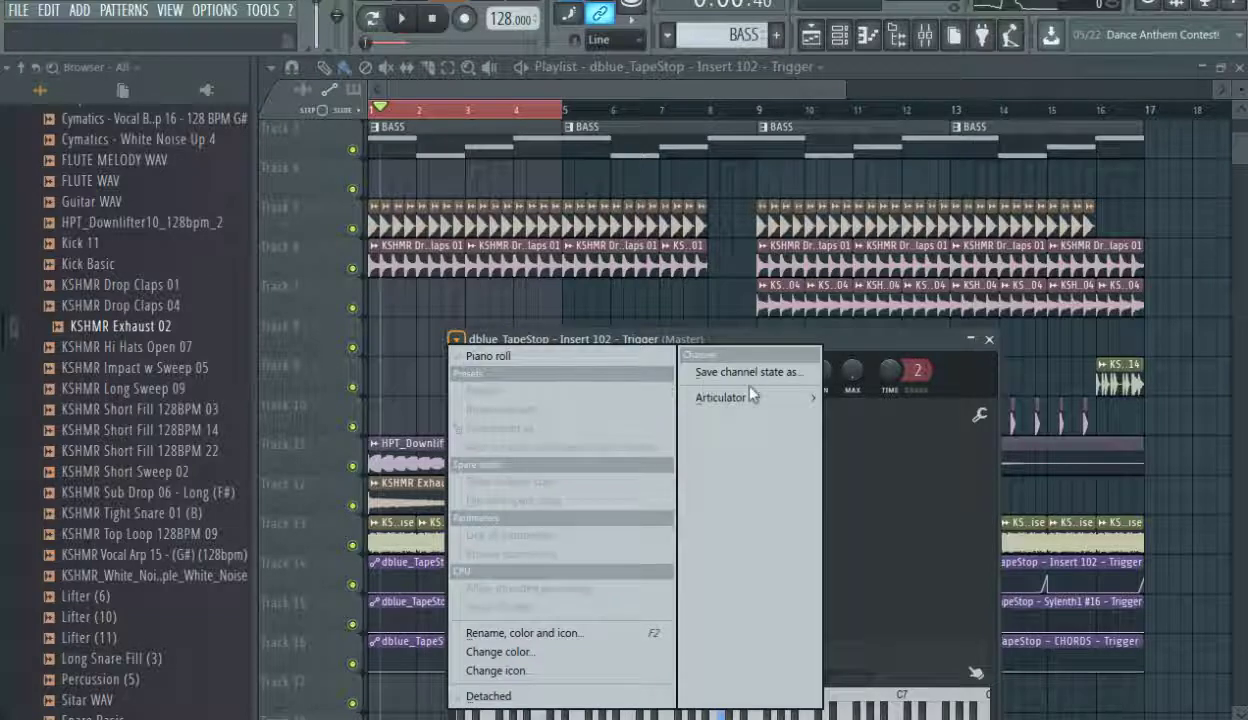
mouse_move(745, 395)
left_click(812, 394)
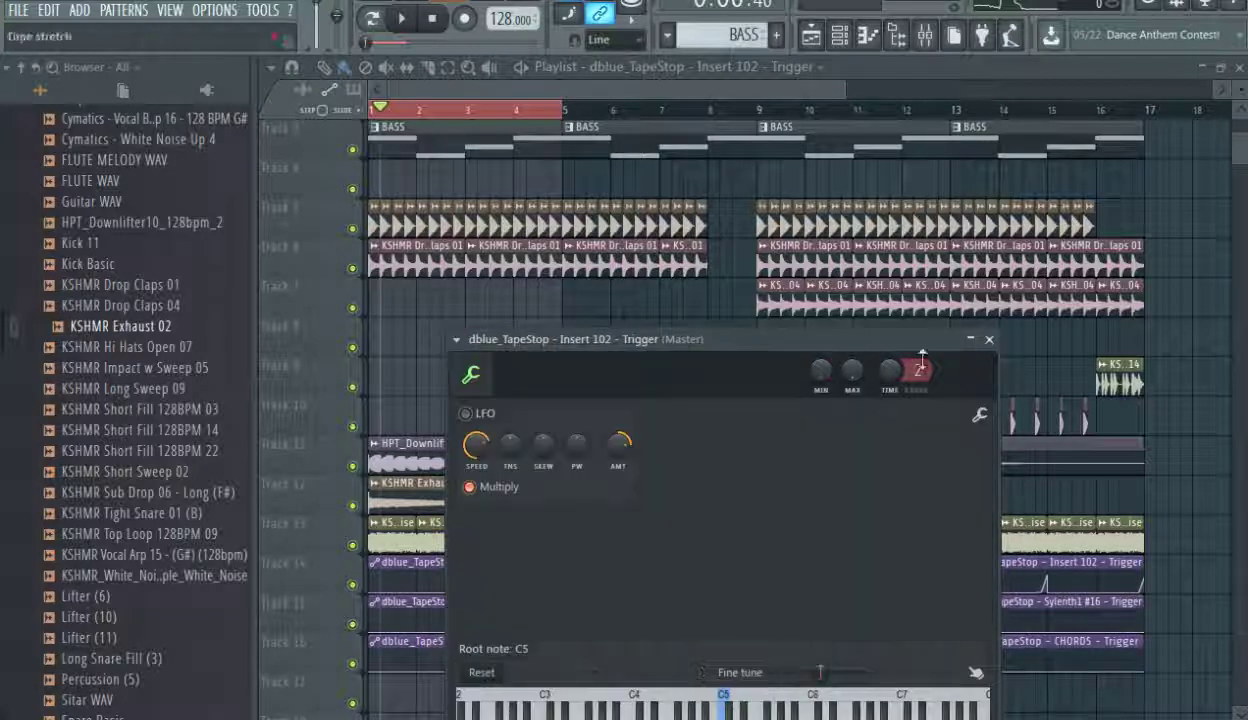
left_click(989, 339)
Paste the copied automation state into the dblue_TapeStop Sylenth1 #16 Trigger clip.
double_click(456, 601)
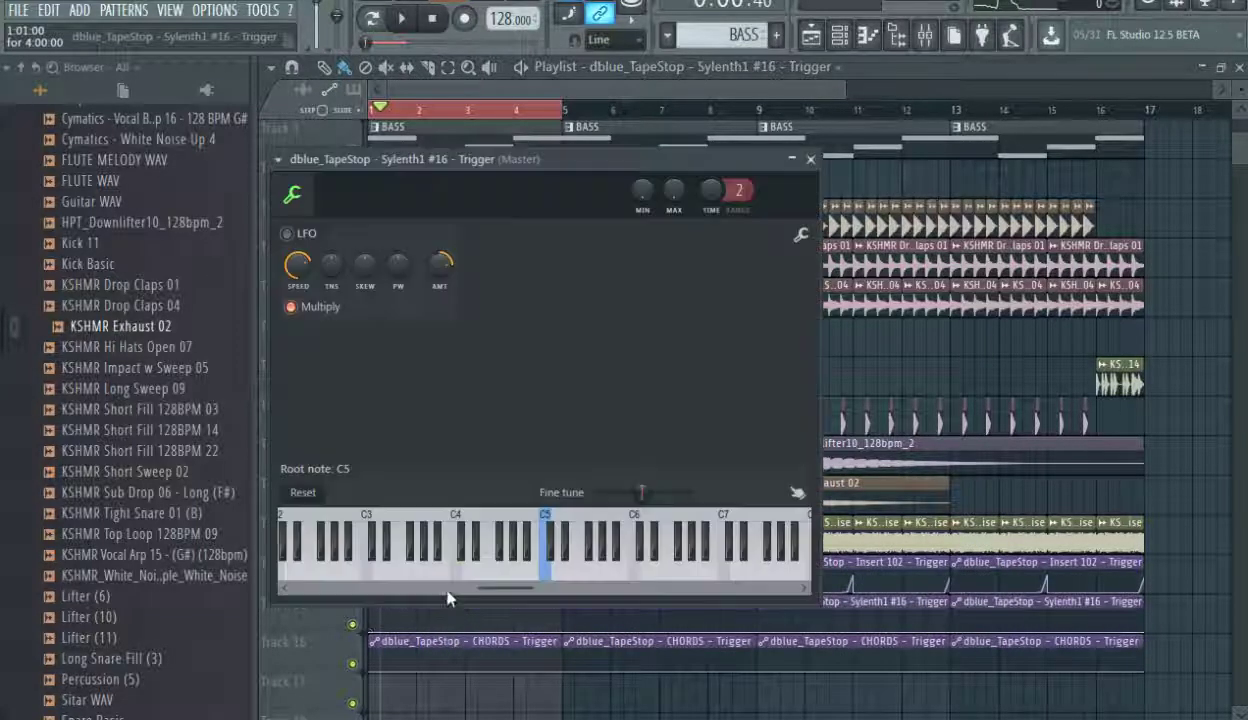
left_click(278, 159)
mouse_move(530, 224)
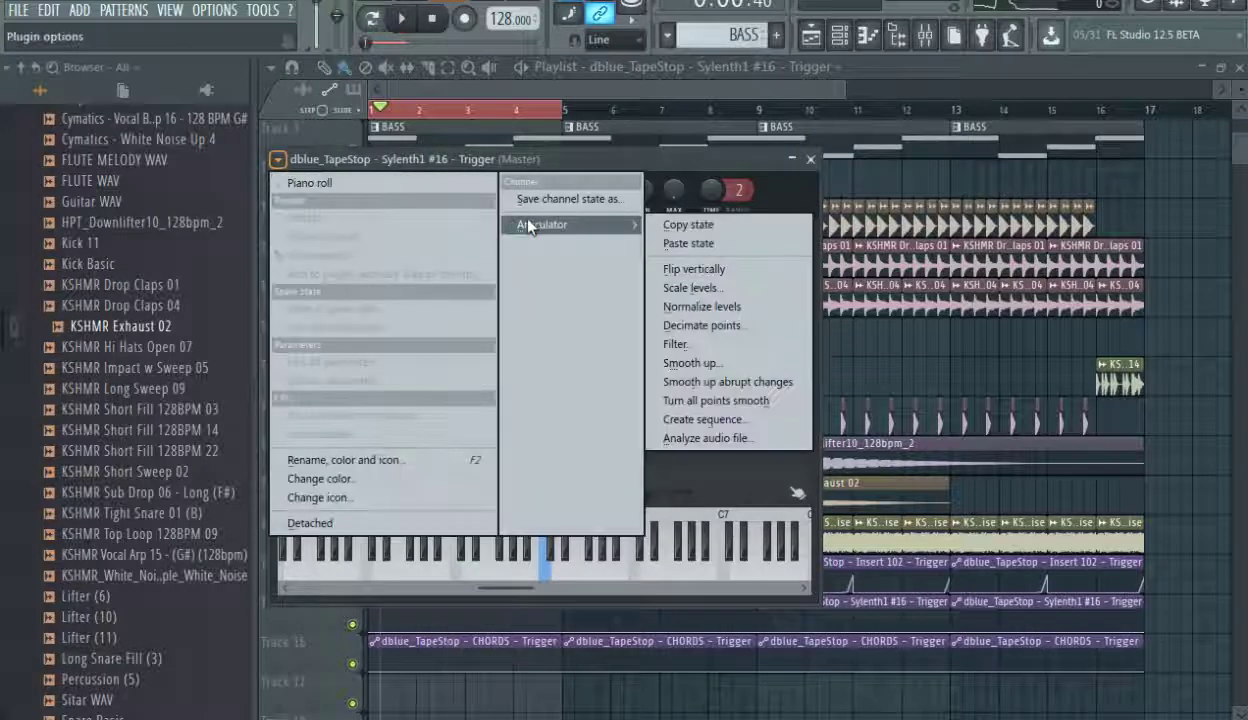
left_click(699, 239)
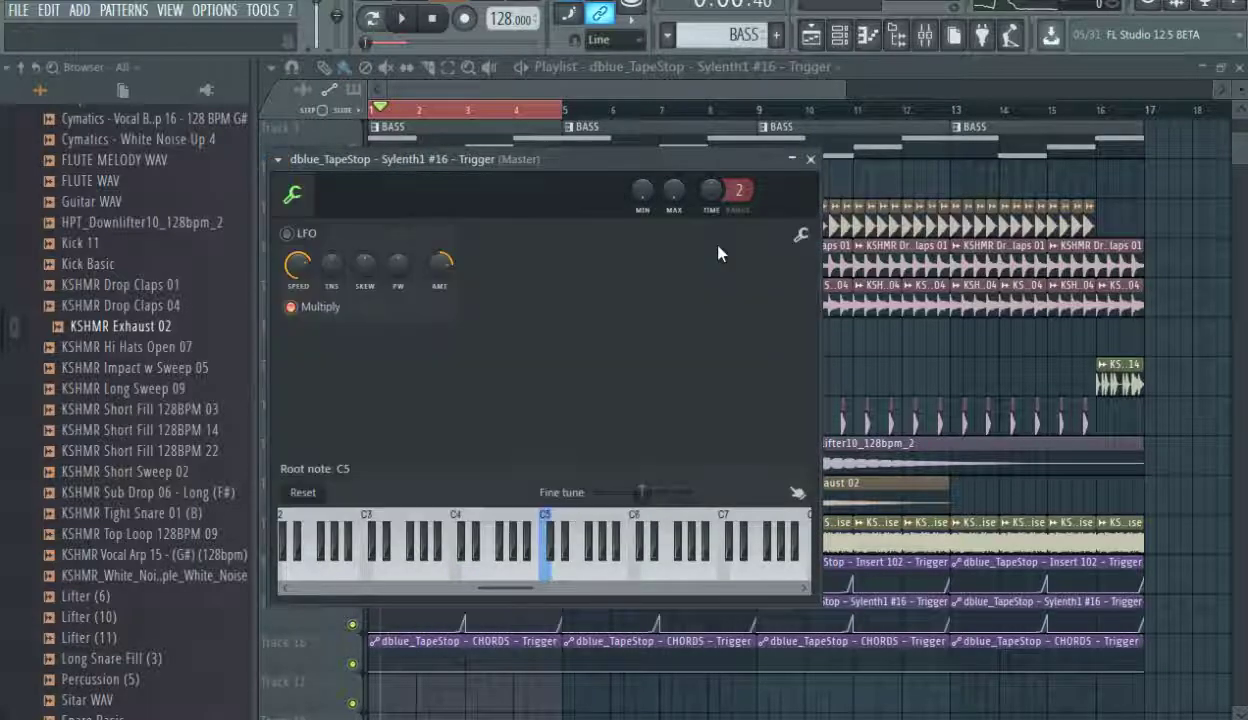
Paste the same automation state into the dblue_TapeStop CHORDS Trigger clip and close its channel settings.
double_click(460, 641)
left_click(305, 190)
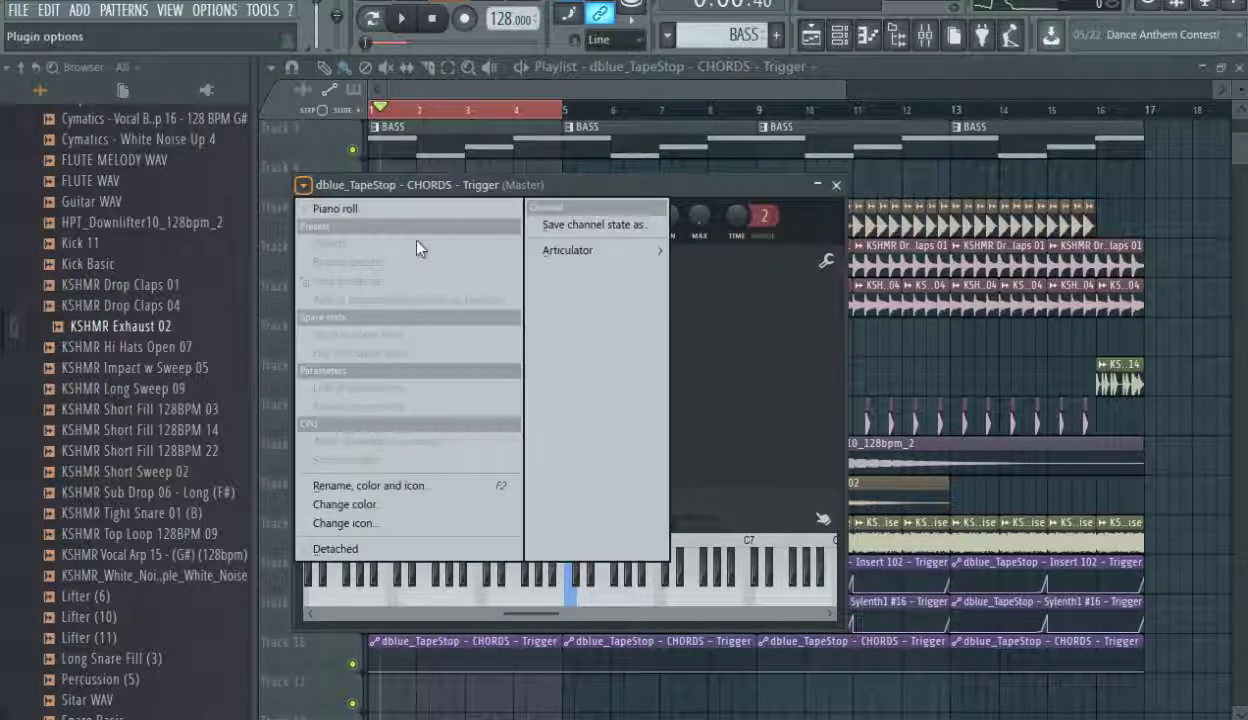
mouse_move(578, 251)
left_click(744, 279)
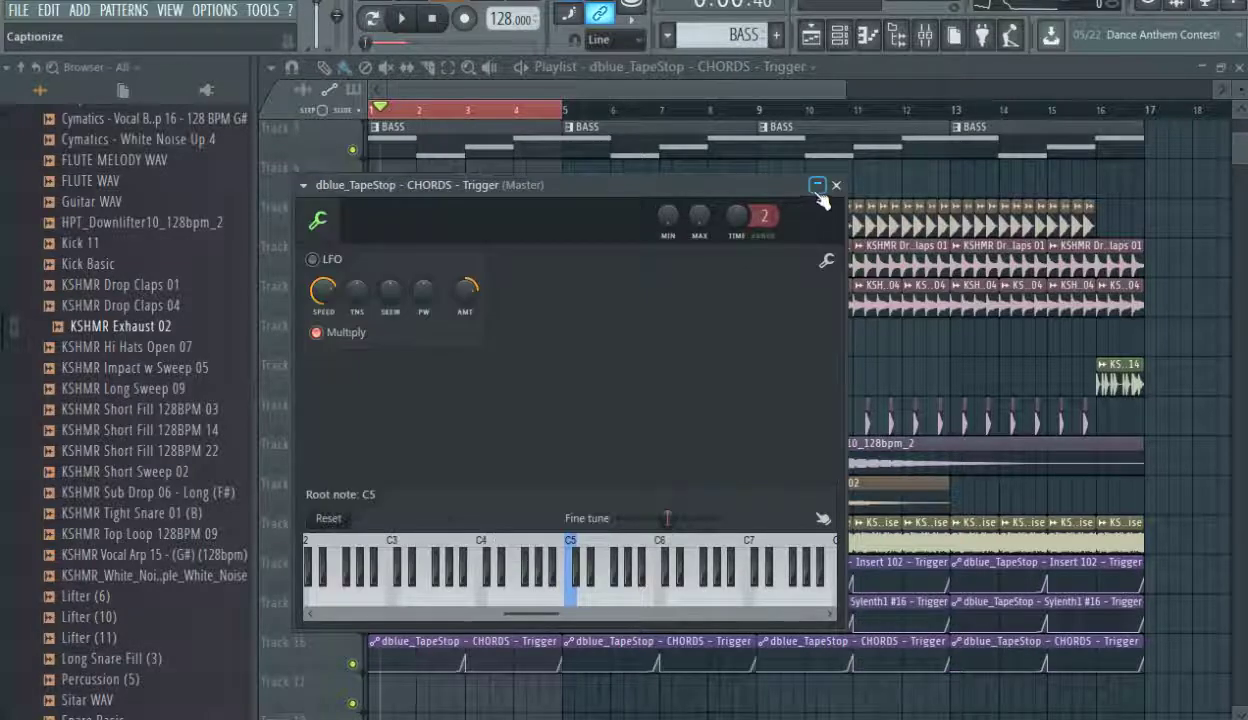
left_click(836, 185)
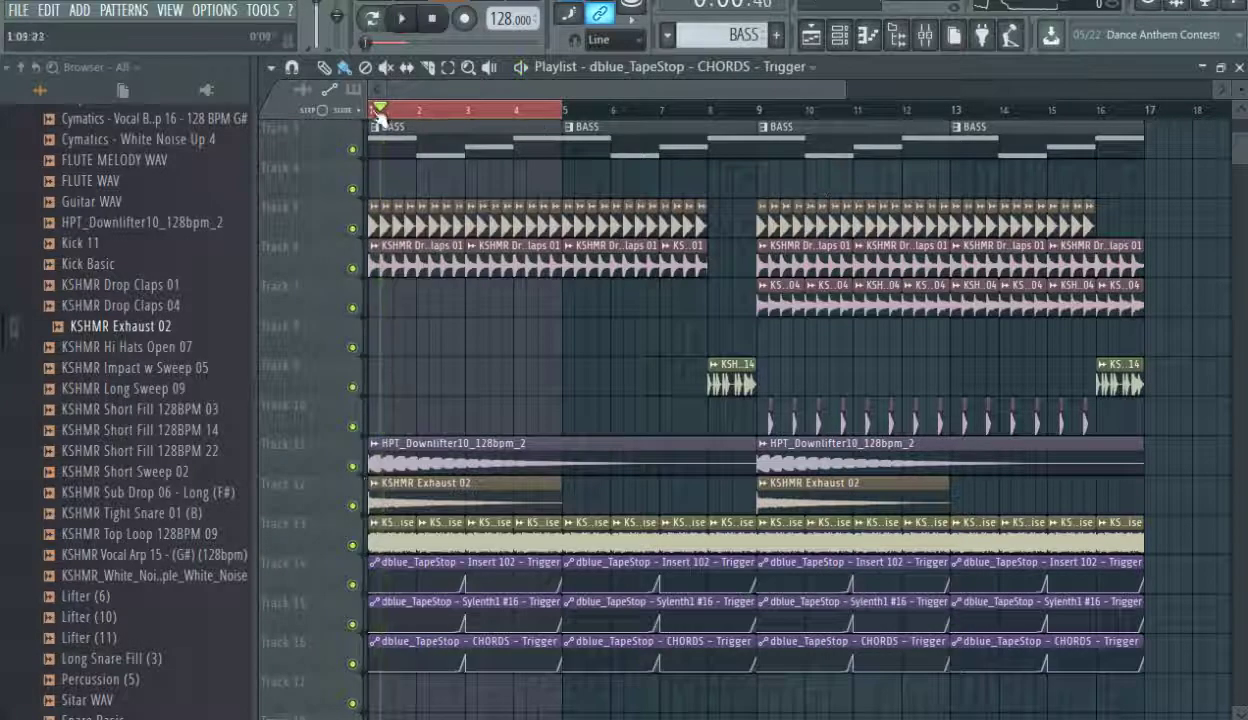
Clear the time selection over bars 1 to 4, play the full 16-bar arrangement from the start, and stop playback.
left_click(430, 20)
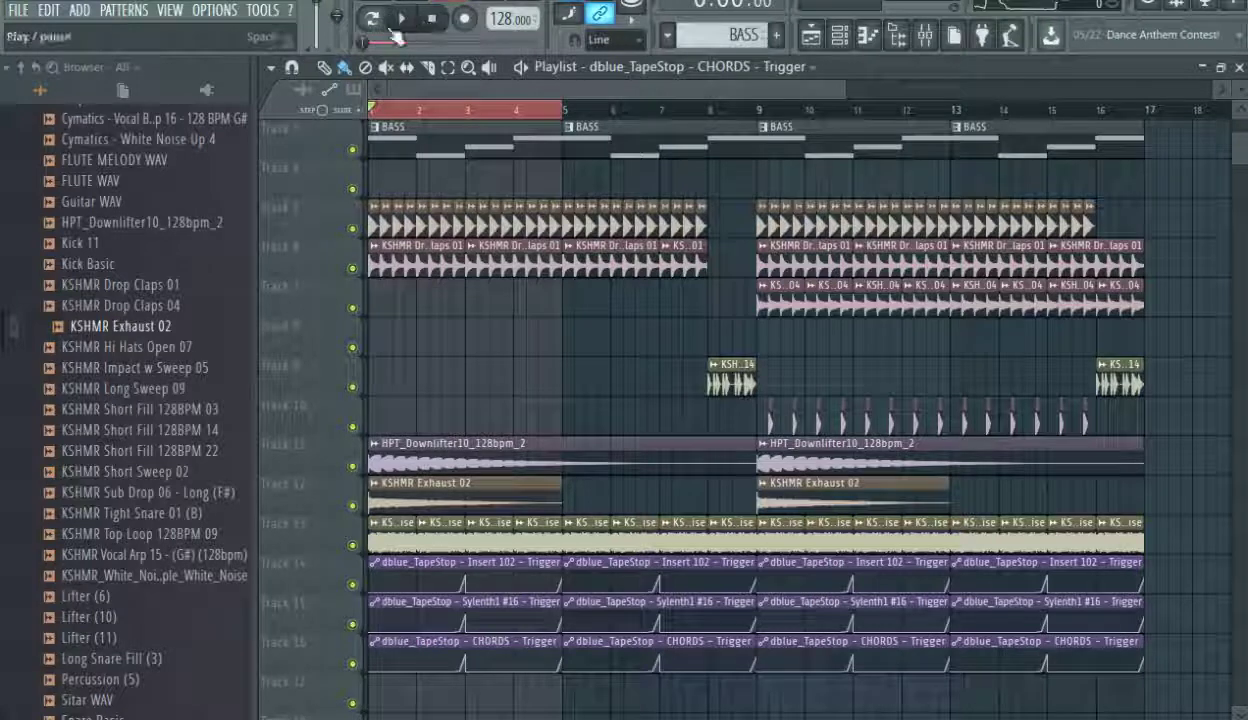
left_click(375, 115)
scroll(512, 200, "up", 2)
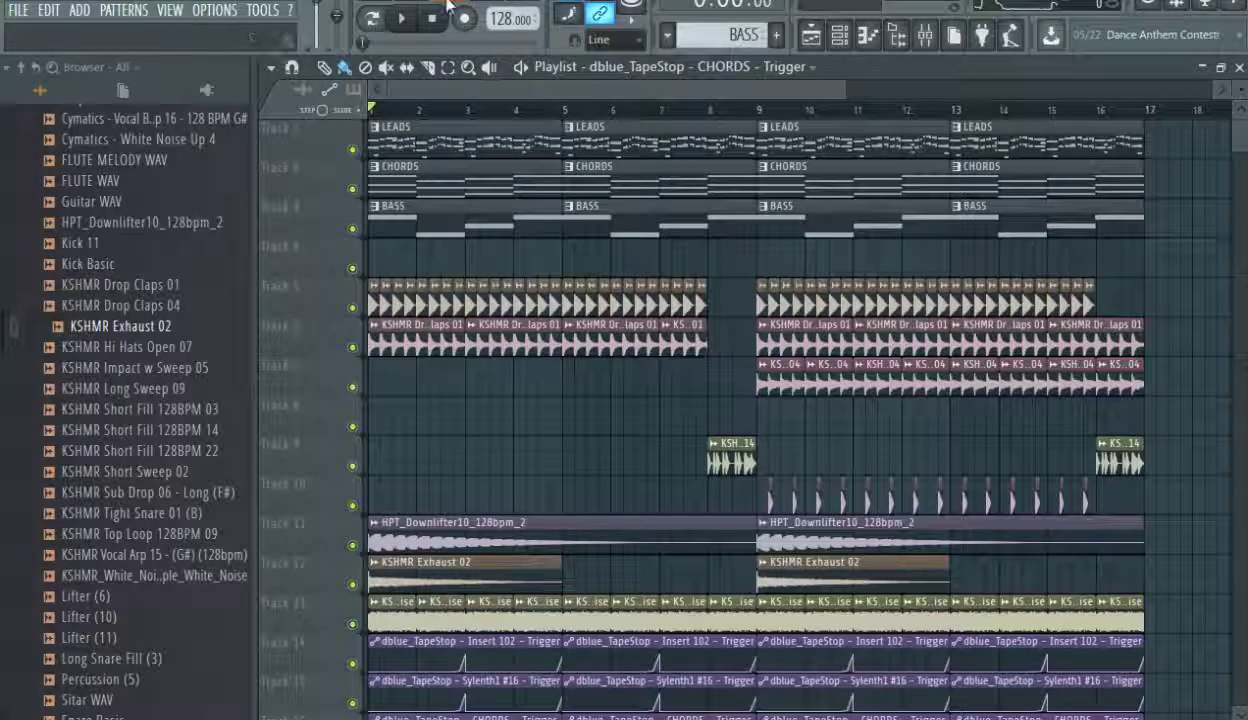
left_click(402, 19)
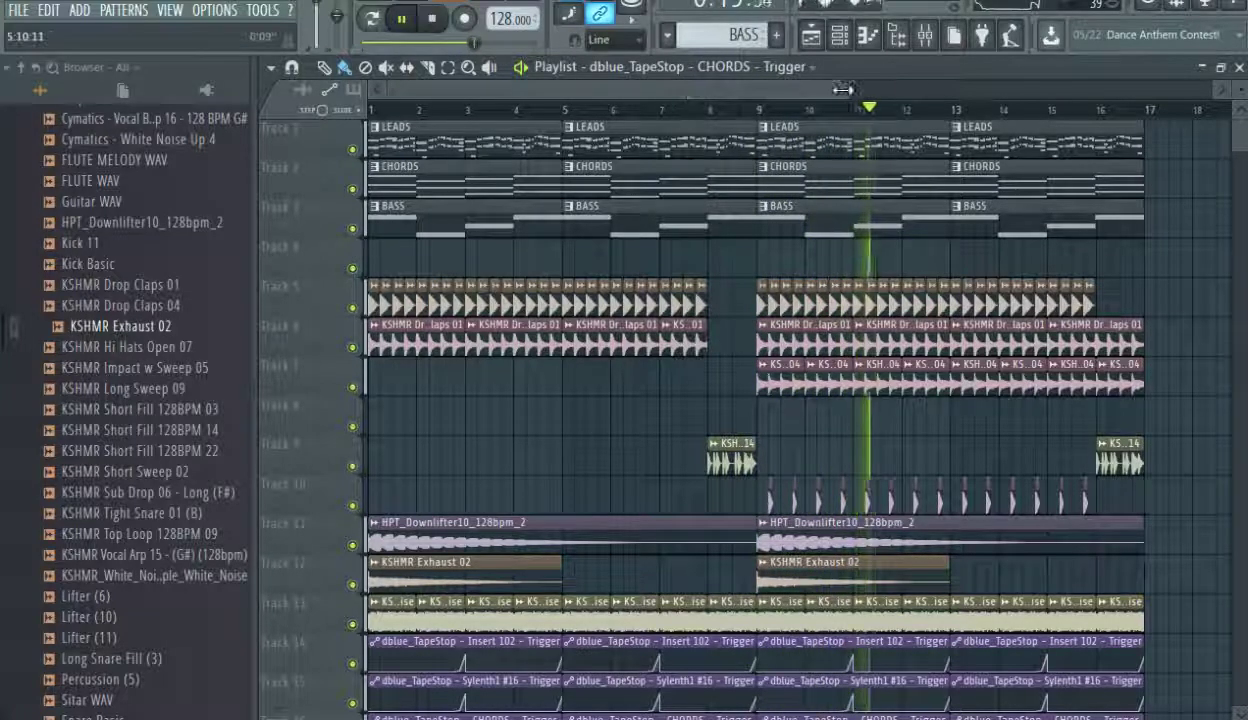
left_click_drag(846, 88, 1239, 93)
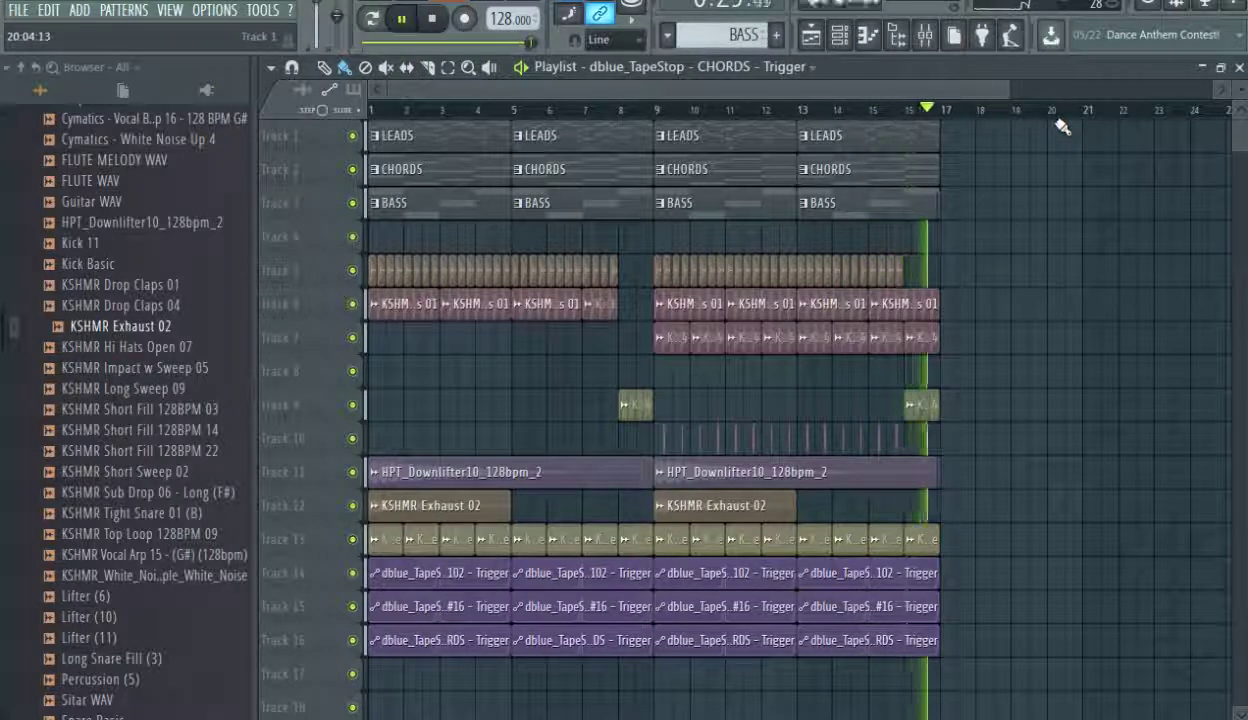
key("space")
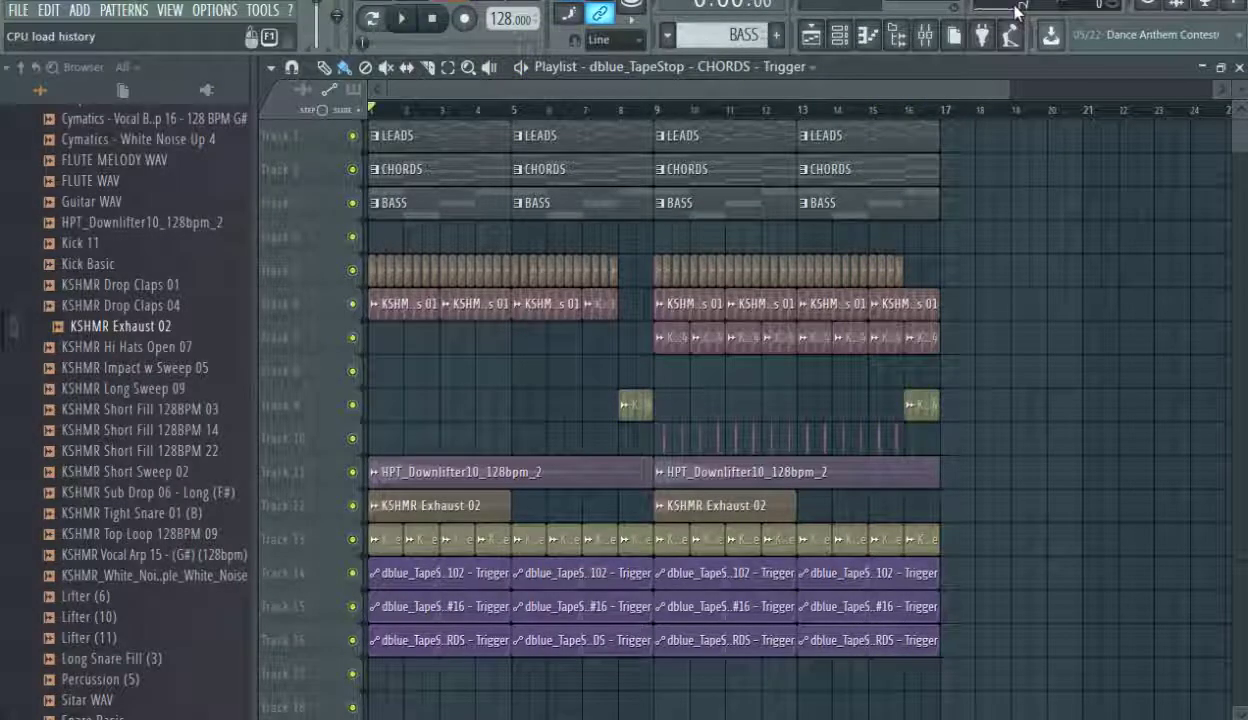